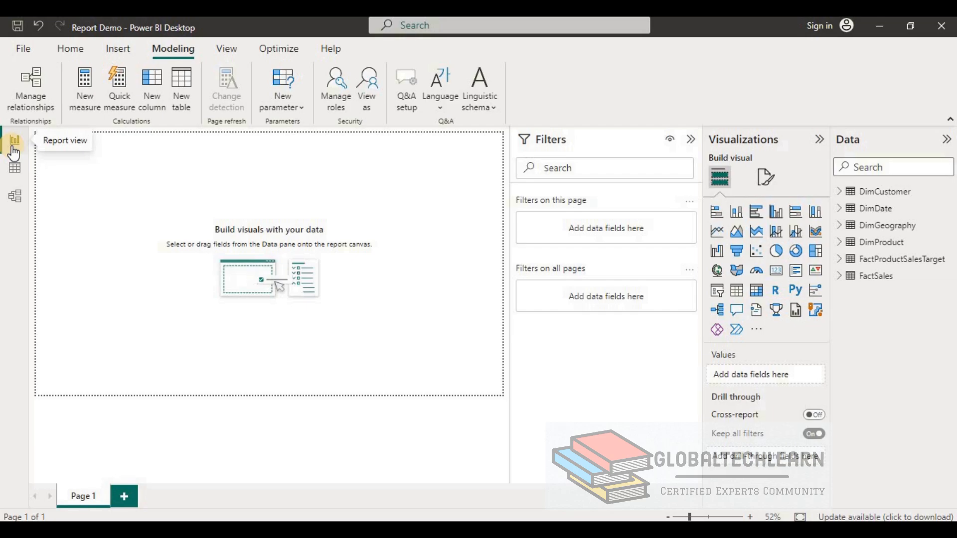
# - Add extra blank pages to the report after Page 1
pyautogui.click(865, 160)
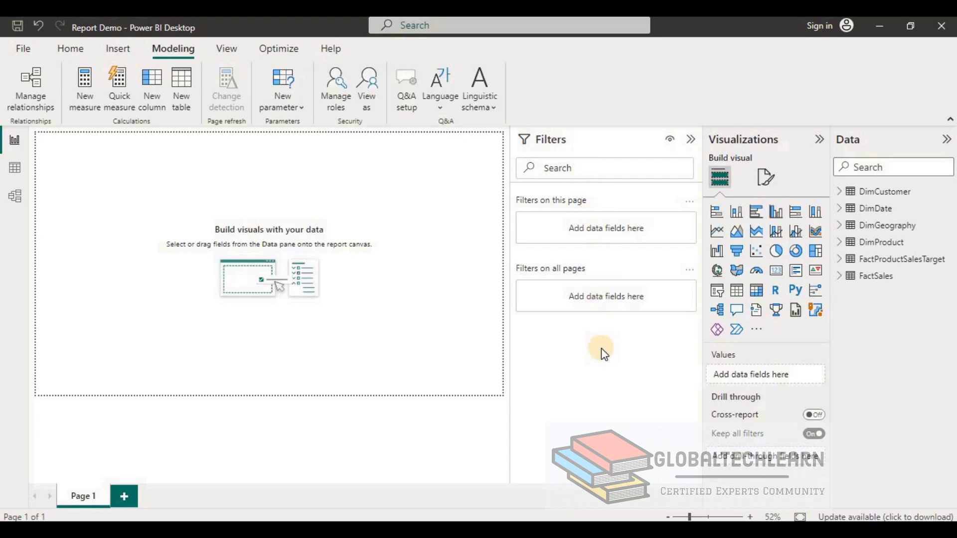
pyautogui.click(118, 48)
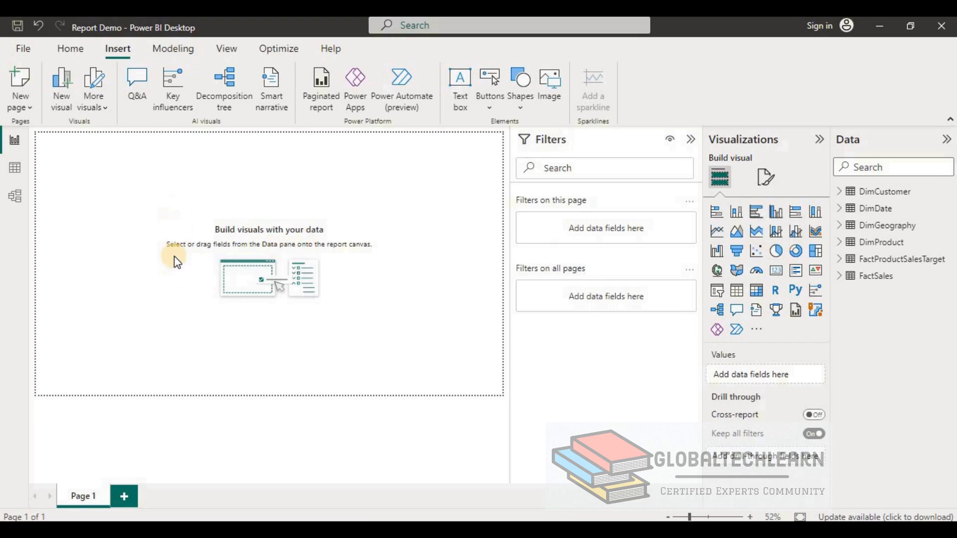
pyautogui.doubleClick(102, 495)
pyautogui.click(124, 500)
pyautogui.click(178, 497)
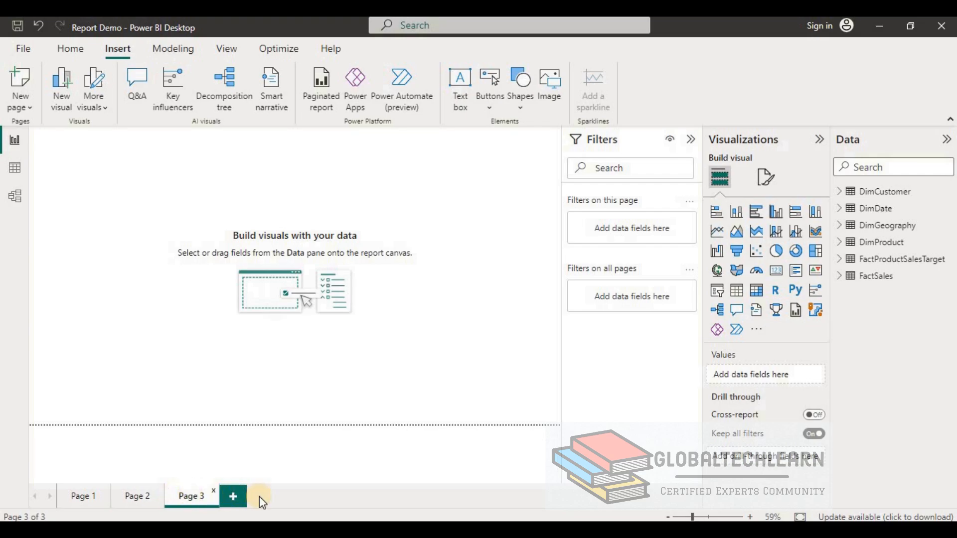
pyautogui.click(234, 497)
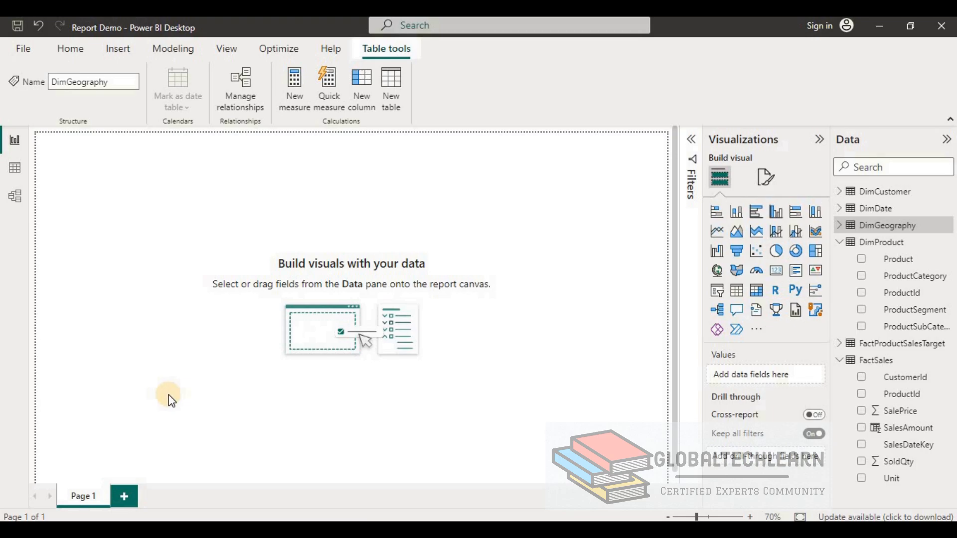
# - Examine the rows and columns of the DimCustomer table in the table data view
pyautogui.click(15, 169)
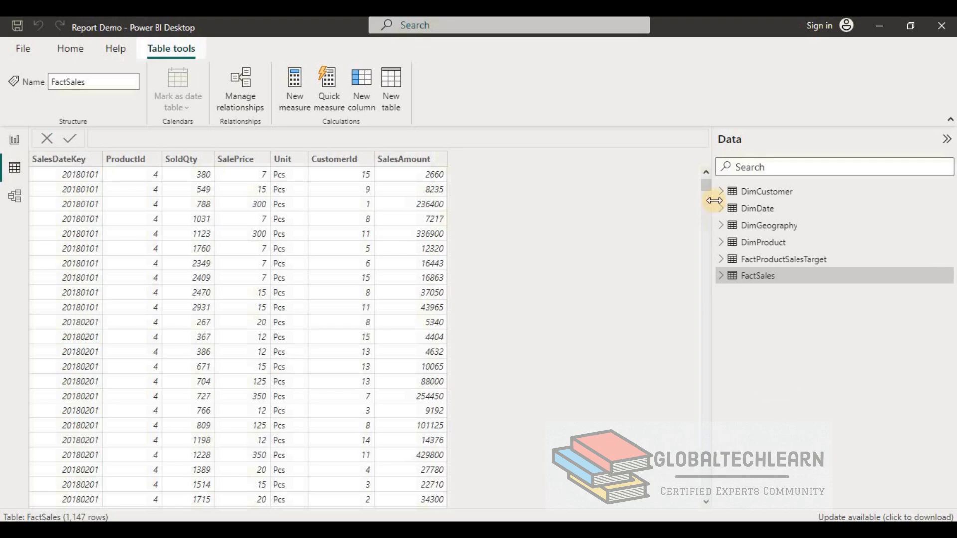
pyautogui.click(721, 191)
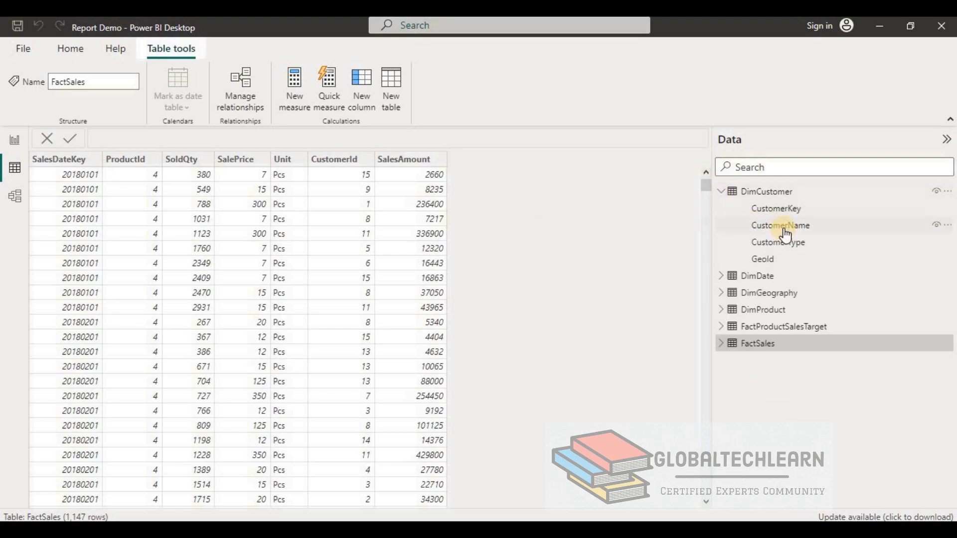
pyautogui.click(778, 243)
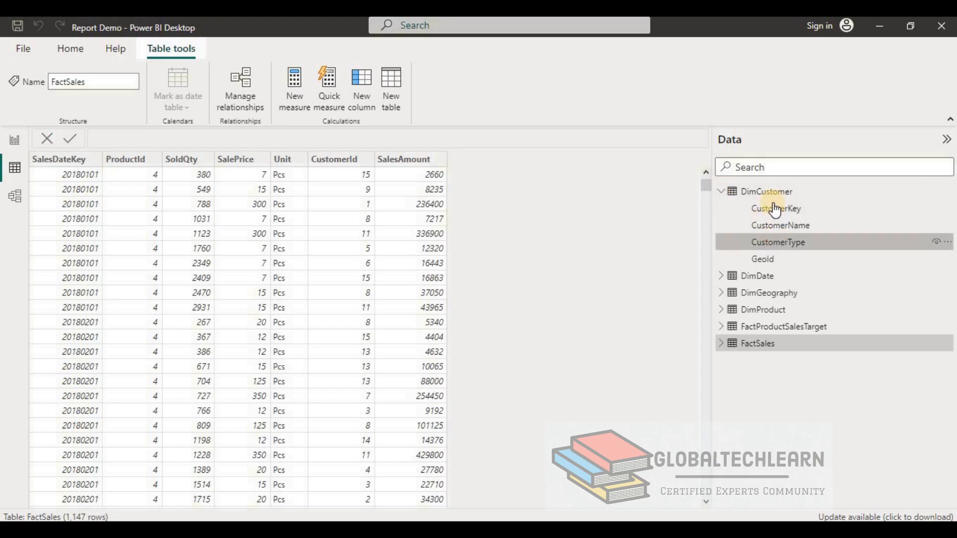
pyautogui.click(773, 197)
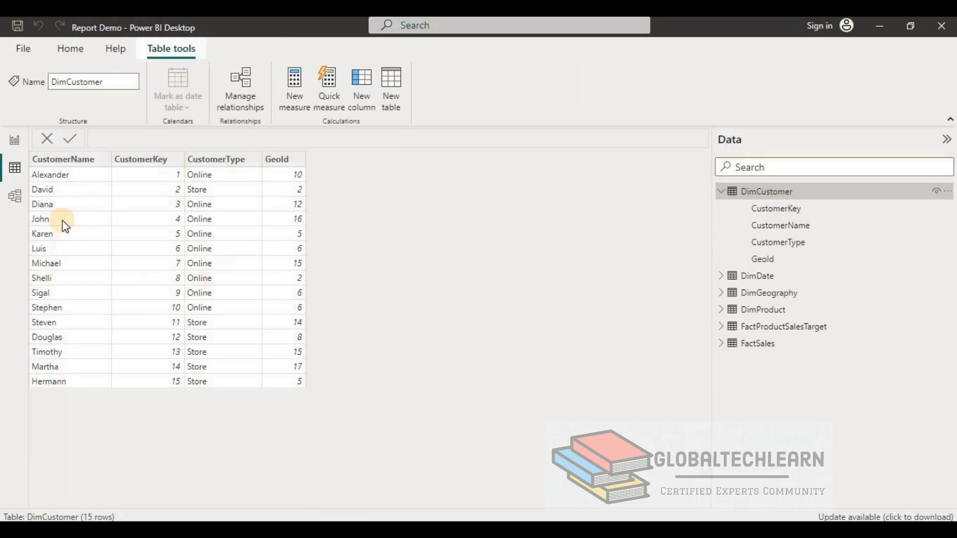
# - Review the data of the DimGeography, DimProduct and FactSales tables one after another
pyautogui.click(721, 293)
pyautogui.click(743, 293)
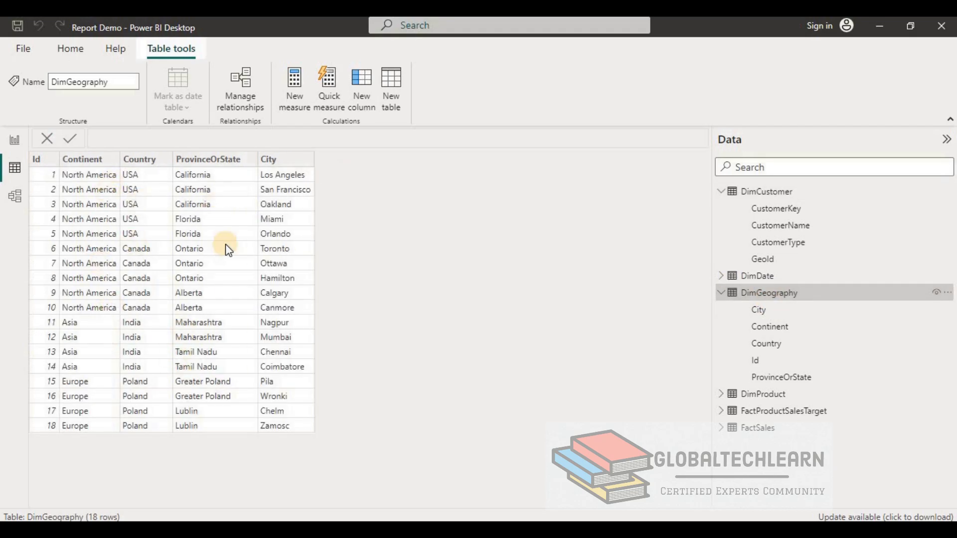
pyautogui.click(728, 394)
pyautogui.click(758, 394)
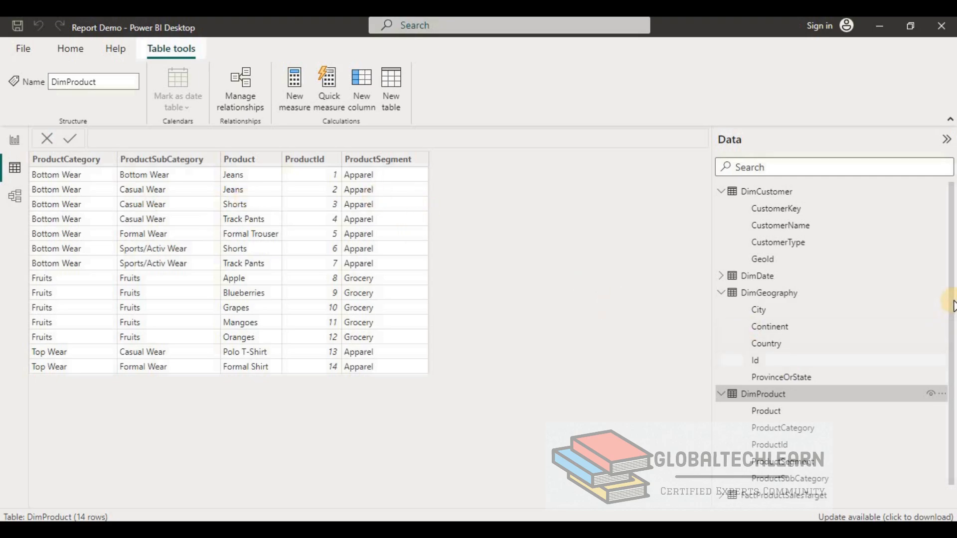
pyautogui.scroll(-1, 945, 414)
pyautogui.click(758, 493)
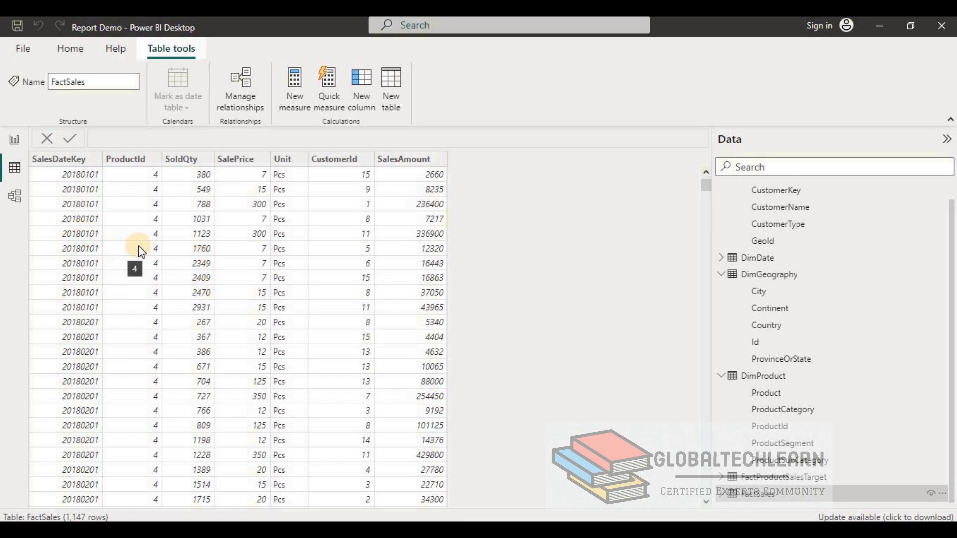
# - Switch to the sticky note and read through its whole list of report requirements and chart types
pyautogui.hotkey('alt', 'Tab')
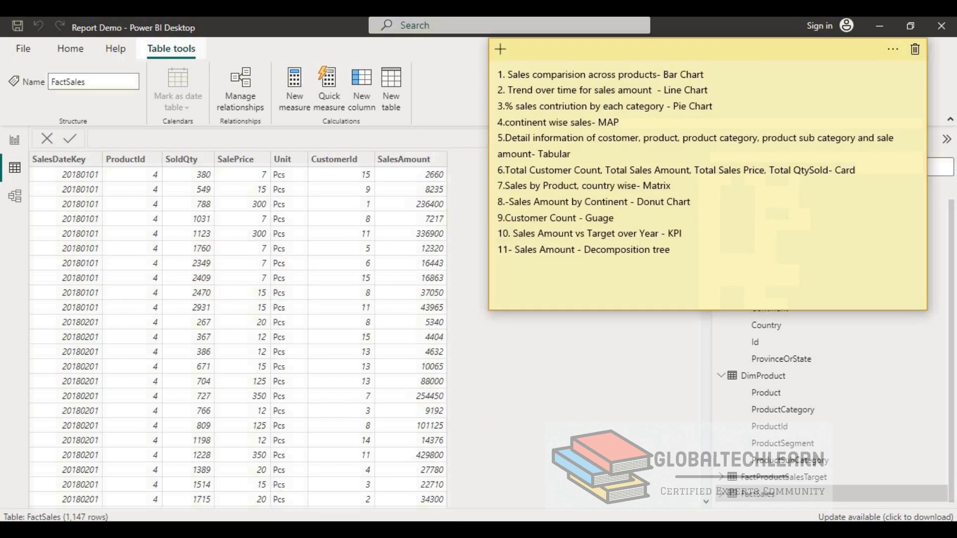
pyautogui.click(679, 254)
pyautogui.moveTo(679, 254); pyautogui.dragTo(636, 108)
pyautogui.click(512, 74)
pyautogui.moveTo(498, 74); pyautogui.dragTo(634, 263)
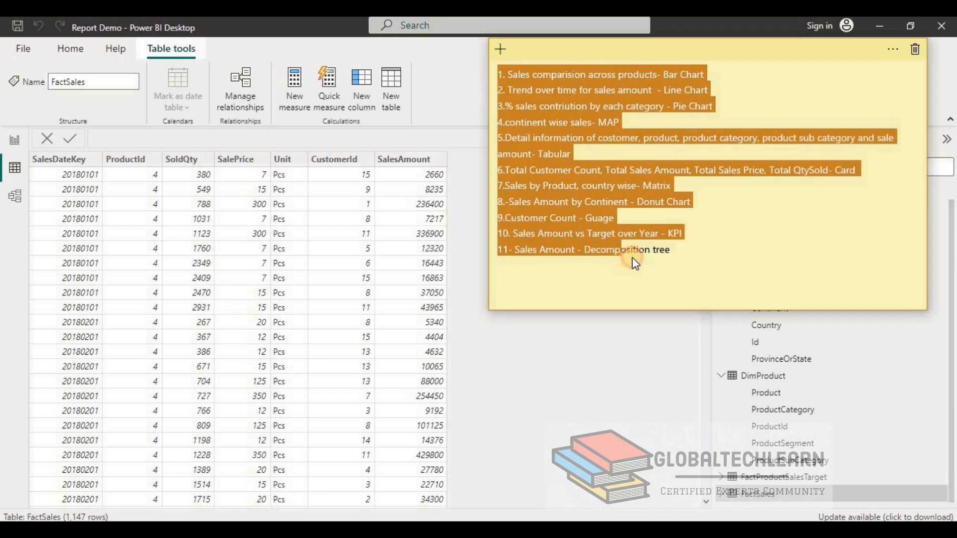
pyautogui.click(687, 263)
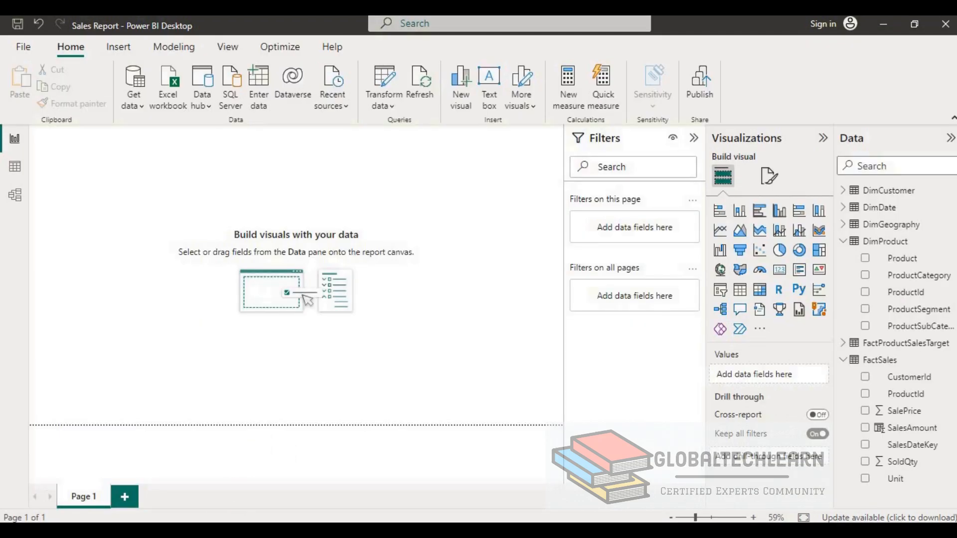
# - Bring up the sticky note over the Sales Report file, check the product sales comparison requirement, and return to the report canvas
pyautogui.click(154, 530)
pyautogui.click(635, 104)
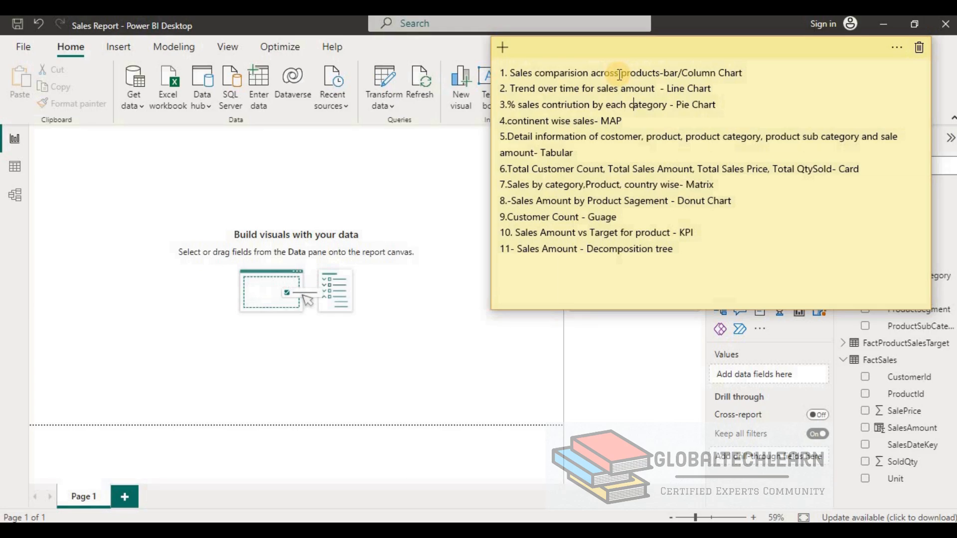
pyautogui.click(464, 338)
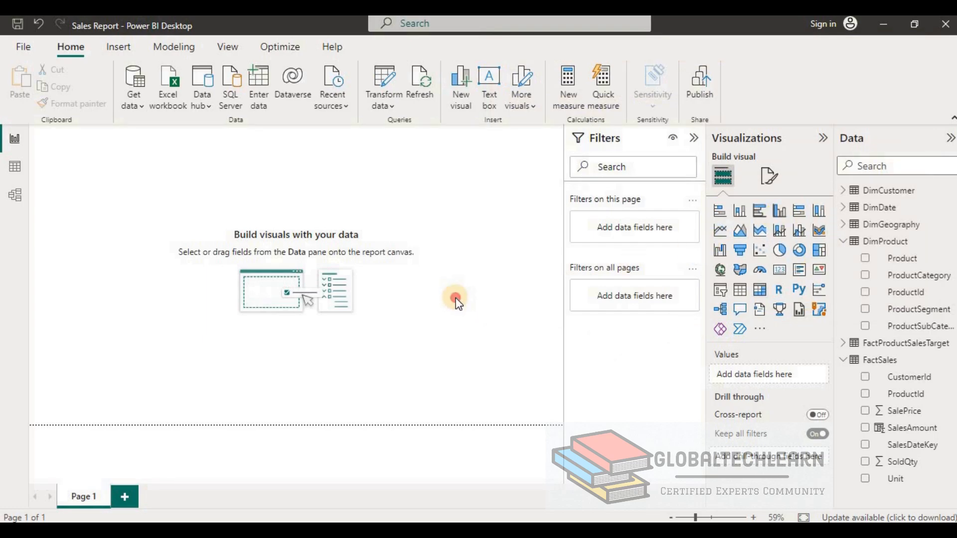
# - Insert a widened clustered column chart with Product on the X-axis and SalesAmount on the Y-axis
pyautogui.click(778, 213)
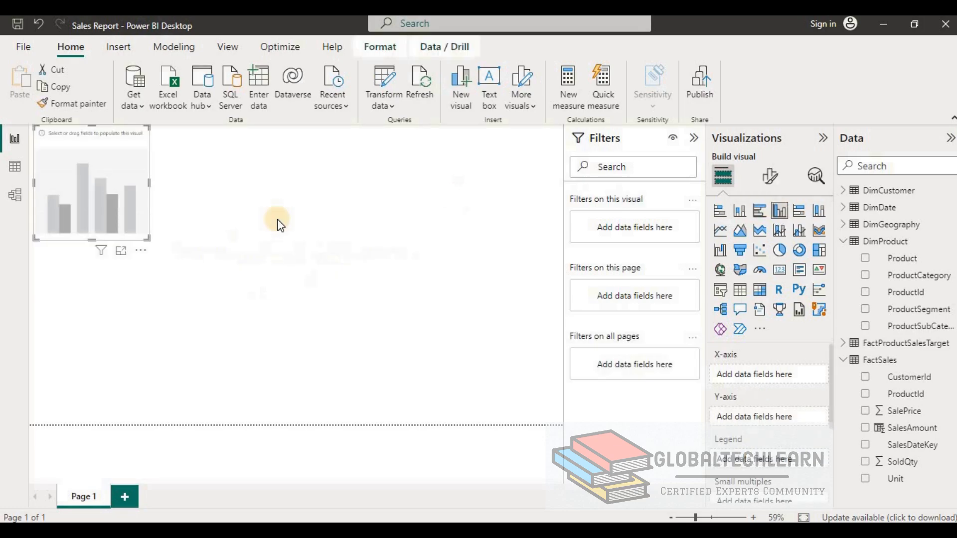
pyautogui.moveTo(155, 179); pyautogui.dragTo(269, 211)
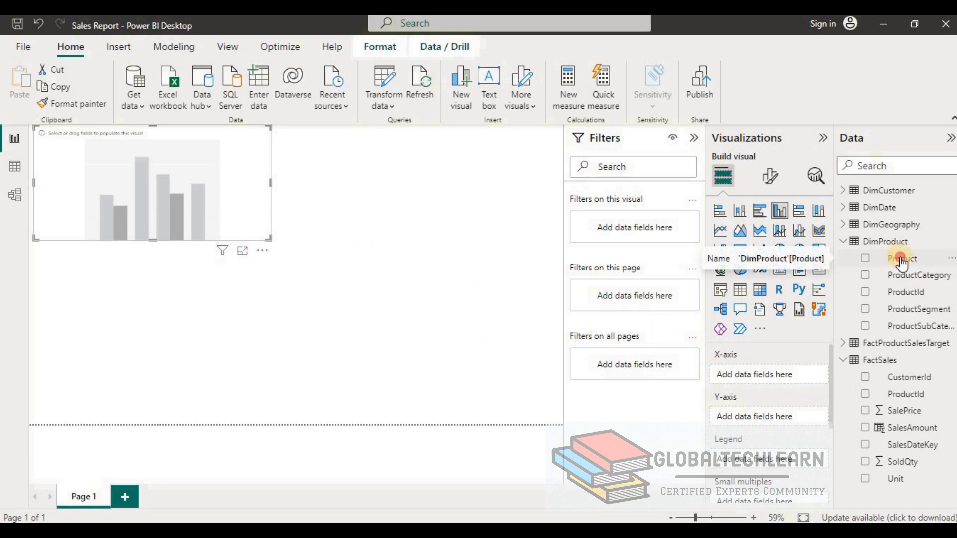
pyautogui.moveTo(901, 261); pyautogui.dragTo(768, 375)
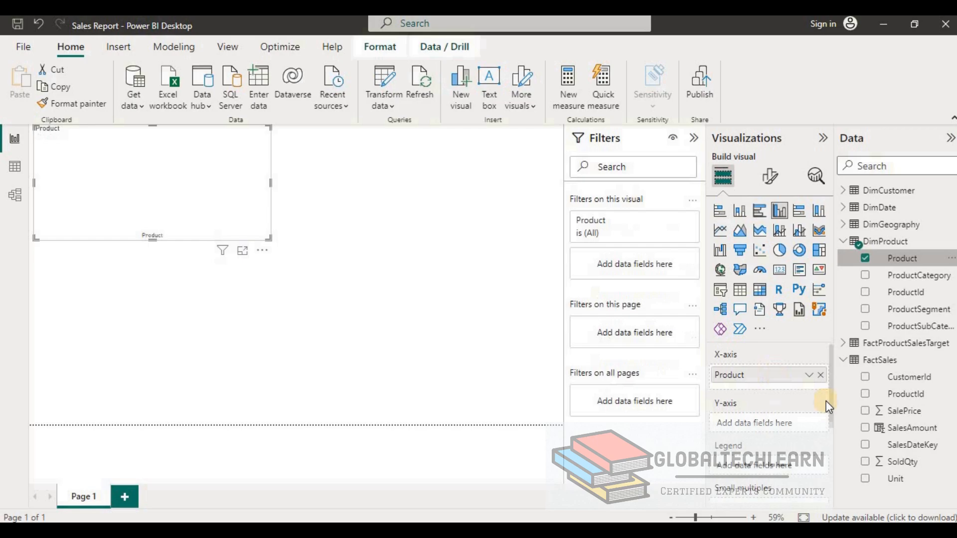
pyautogui.click(910, 429)
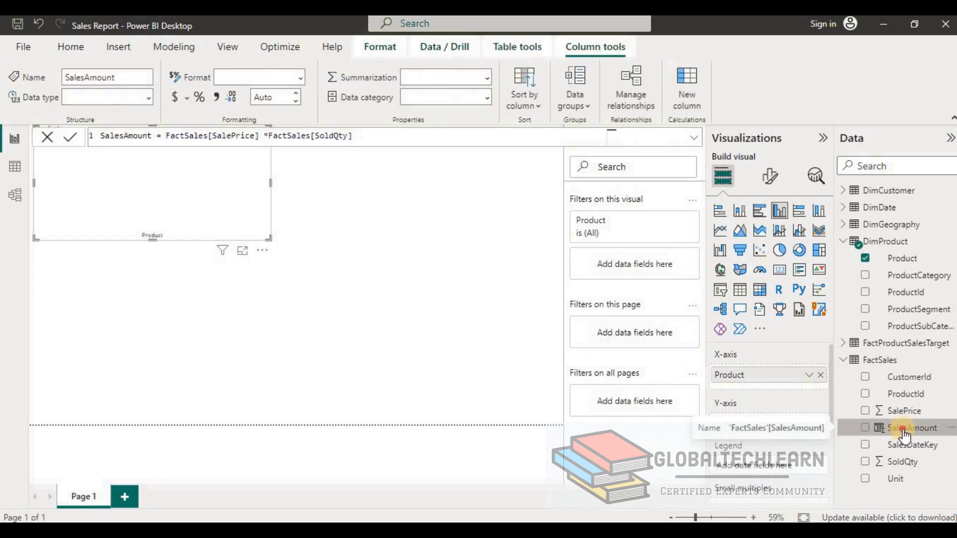
pyautogui.moveTo(904, 435); pyautogui.dragTo(776, 427)
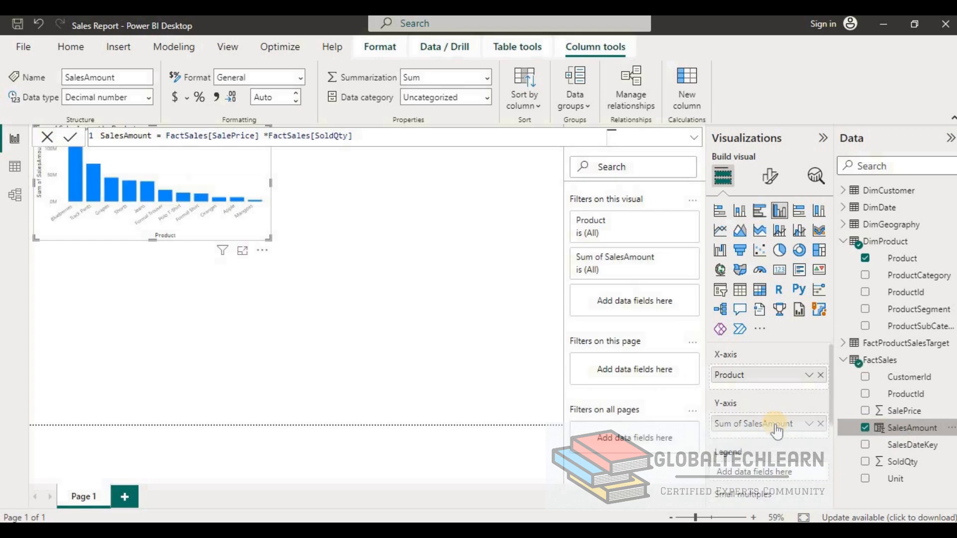
pyautogui.click(438, 304)
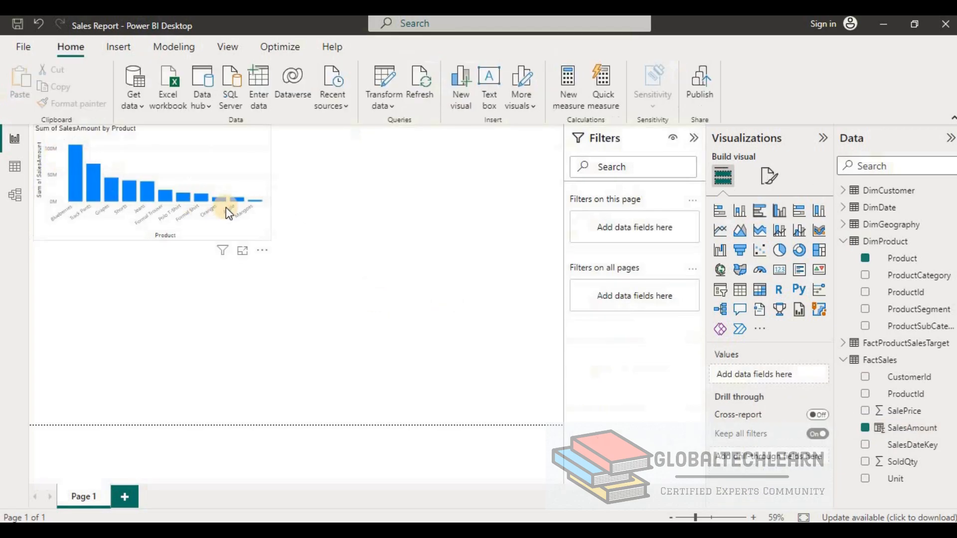
# - Enlarge the column chart on the canvas and inspect the sales values of the Blueberries and Track Pants columns
pyautogui.click(263, 232)
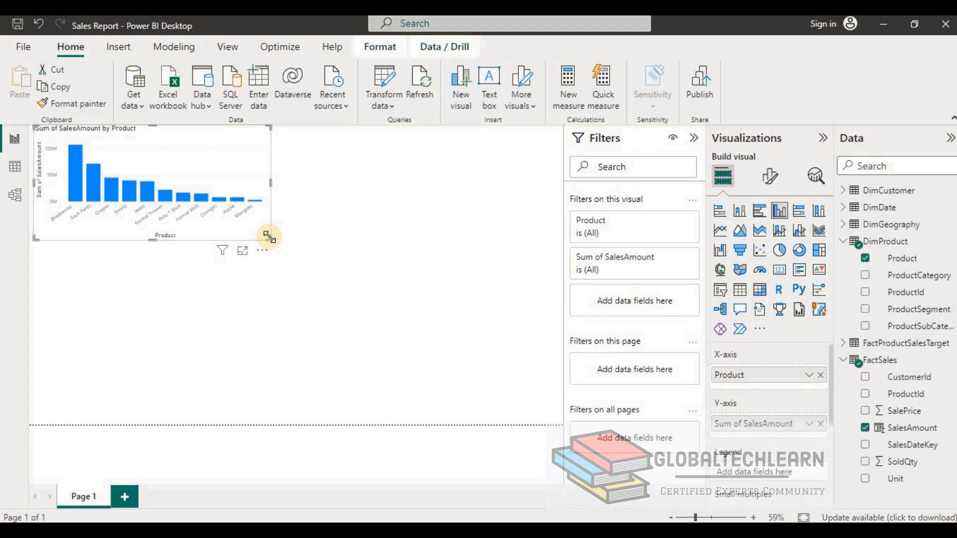
pyautogui.moveTo(270, 238); pyautogui.dragTo(407, 291)
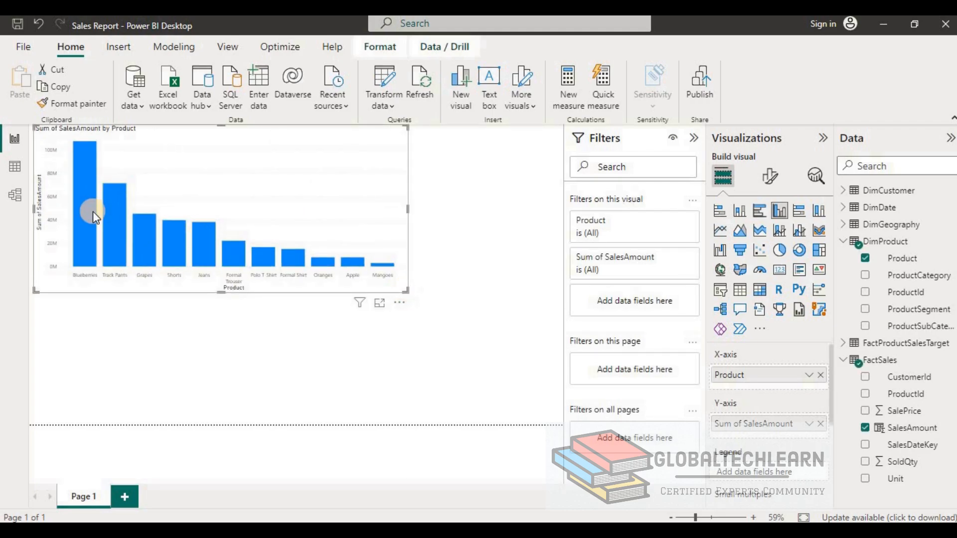
pyautogui.moveTo(85, 214)
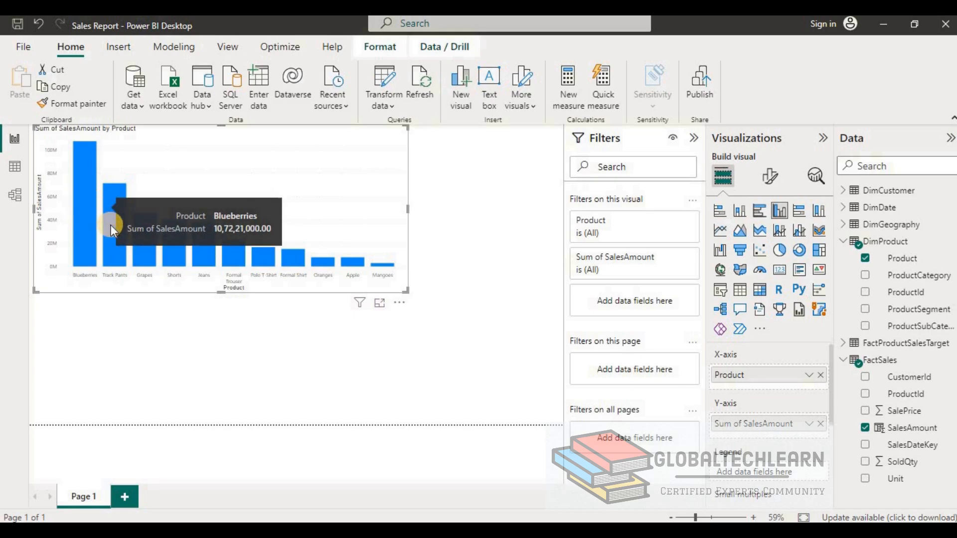
pyautogui.moveTo(111, 225)
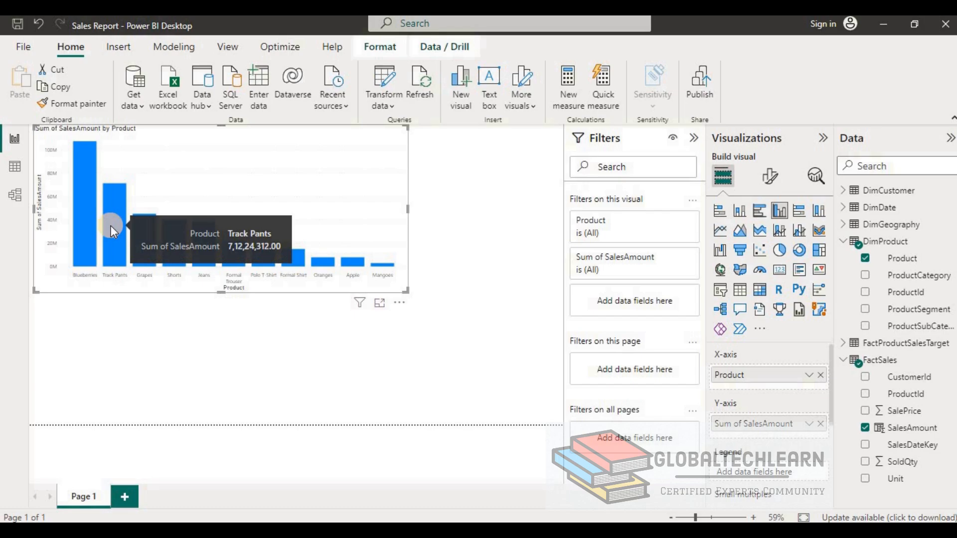
pyautogui.click(297, 345)
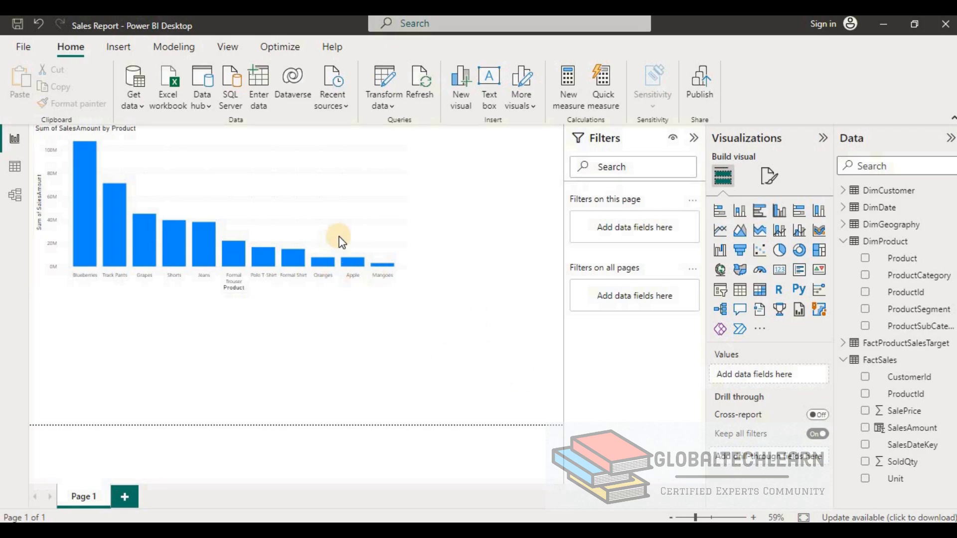
# - Show the column chart in focus mode and rename its X-axis field to ProductName
pyautogui.click(312, 194)
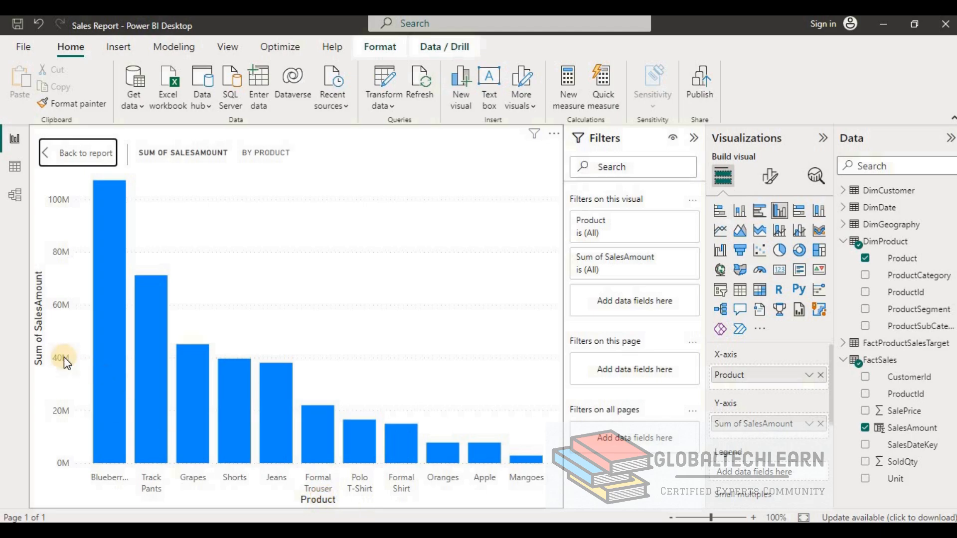
pyautogui.doubleClick(751, 379)
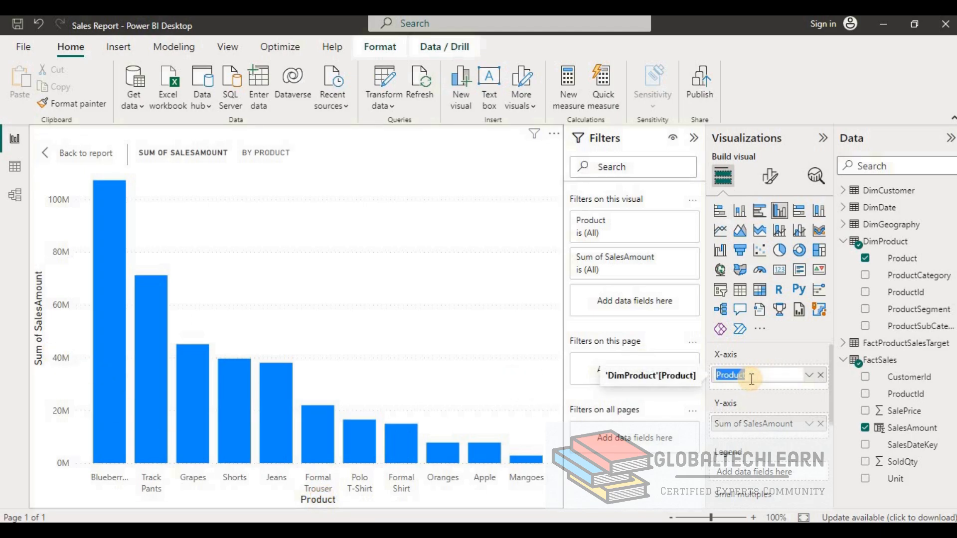
pyautogui.click(757, 376)
pyautogui.write('Name')
pyautogui.press('Return')
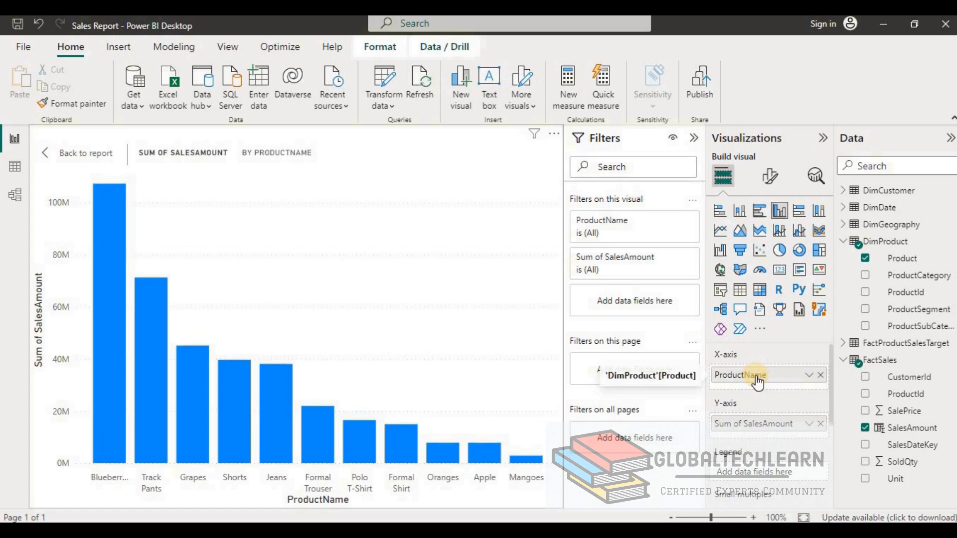
# - Rename the chart's Y-axis field to Sales for this visual
pyautogui.doubleClick(741, 425)
pyautogui.write('Sale')
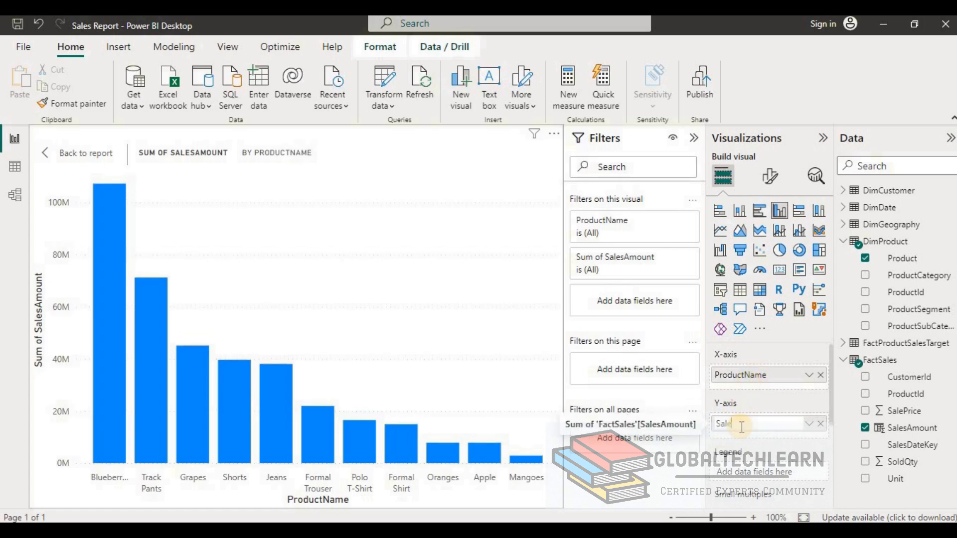
pyautogui.write('s')
pyautogui.press('Return')
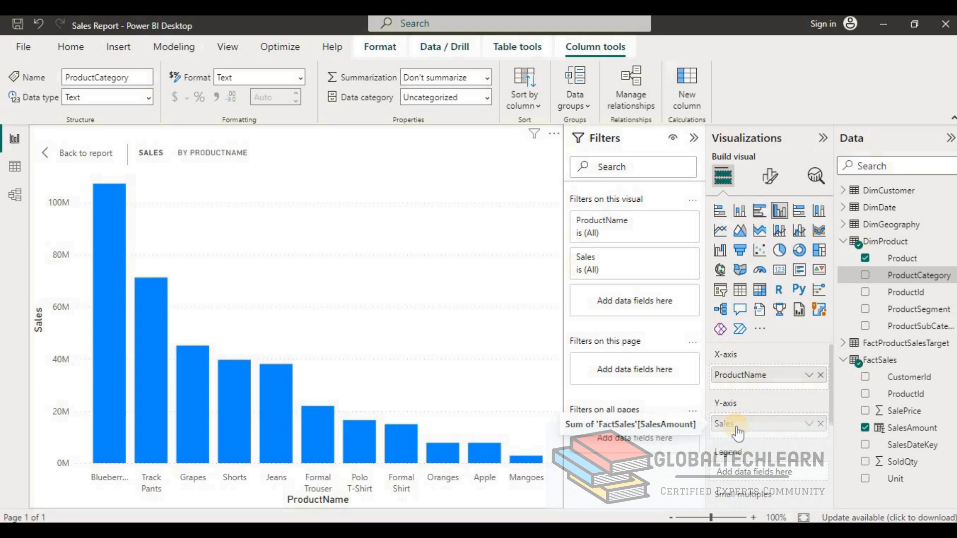
# - Change the aggregation of the Sales field to Average and inspect the Blueberries column
pyautogui.rightClick(737, 430)
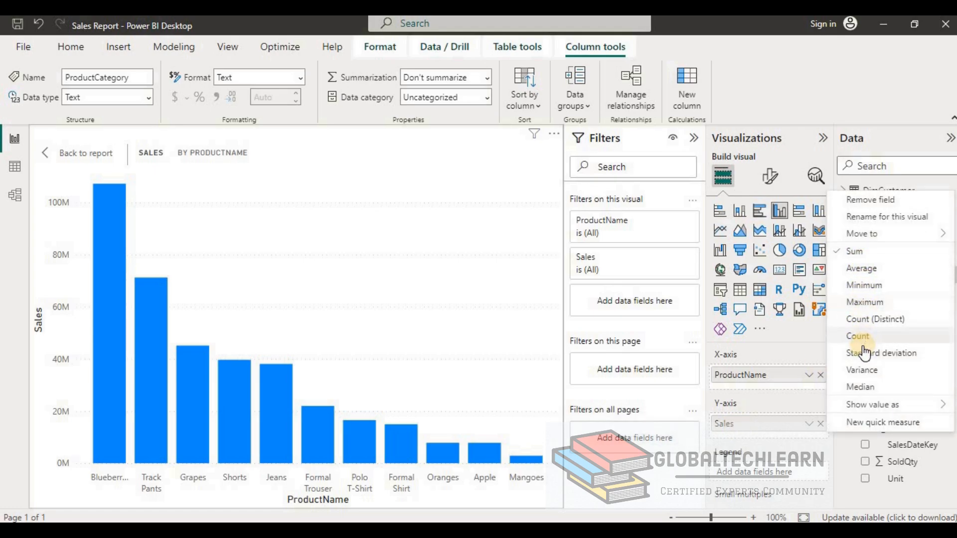
pyautogui.click(859, 271)
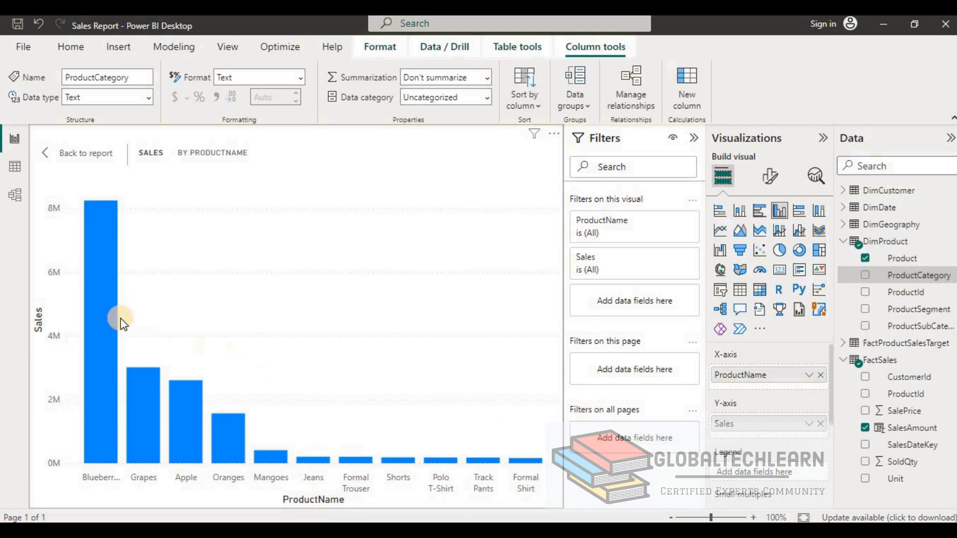
pyautogui.moveTo(91, 268)
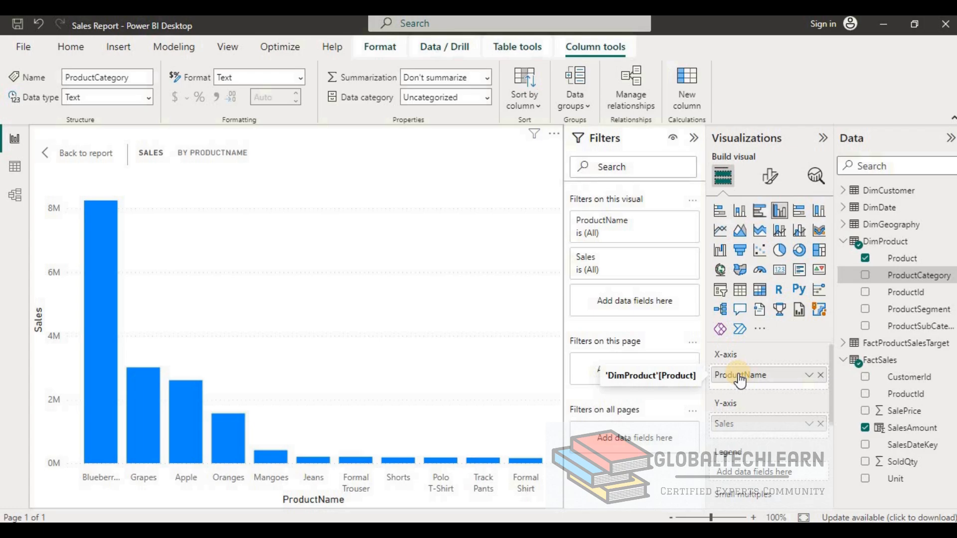
# - Change the aggregation of the chart's Sales field to Sum and save the report
pyautogui.rightClick(736, 427)
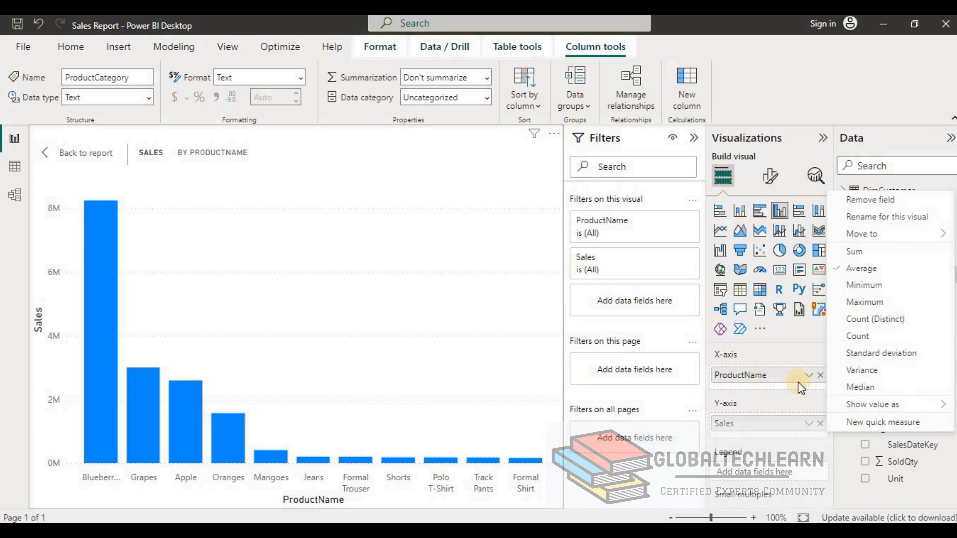
pyautogui.click(858, 254)
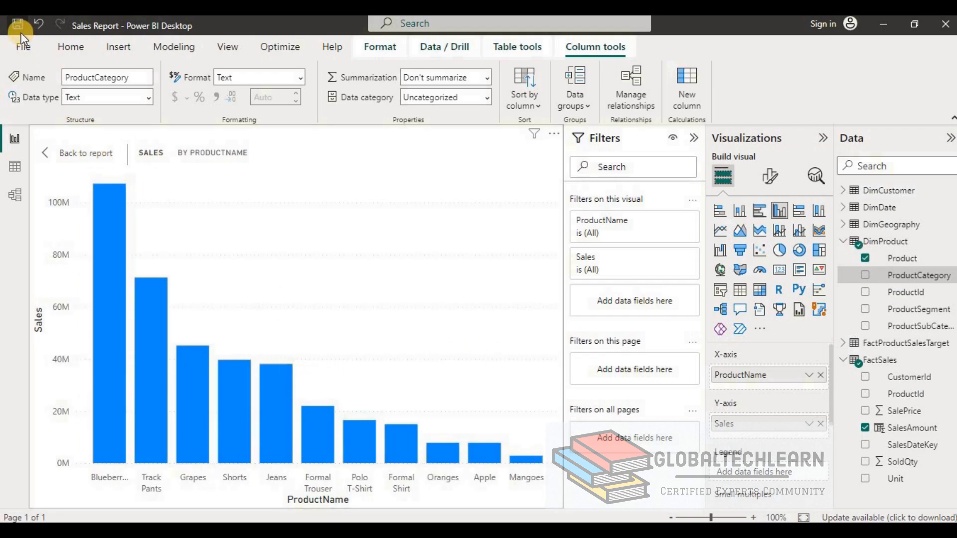
pyautogui.click(20, 46)
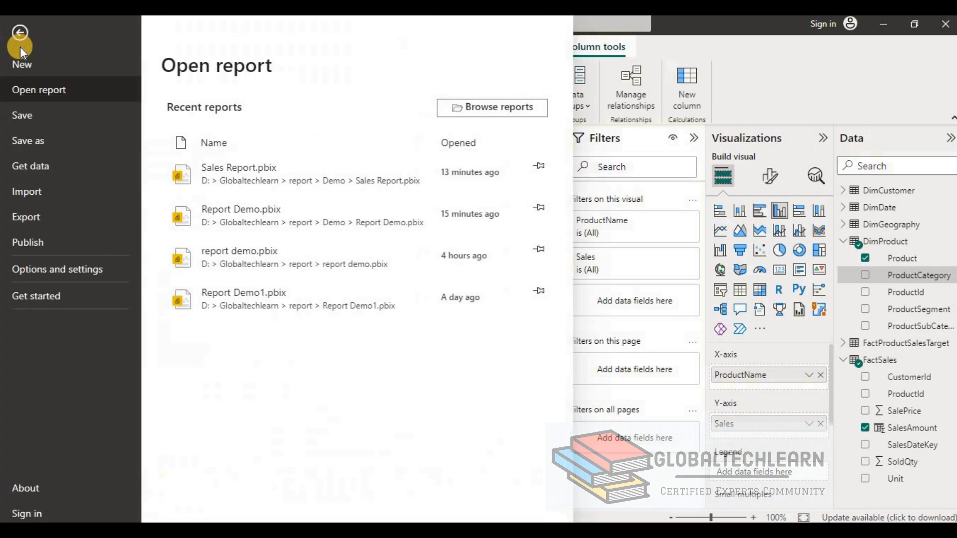
pyautogui.click(21, 112)
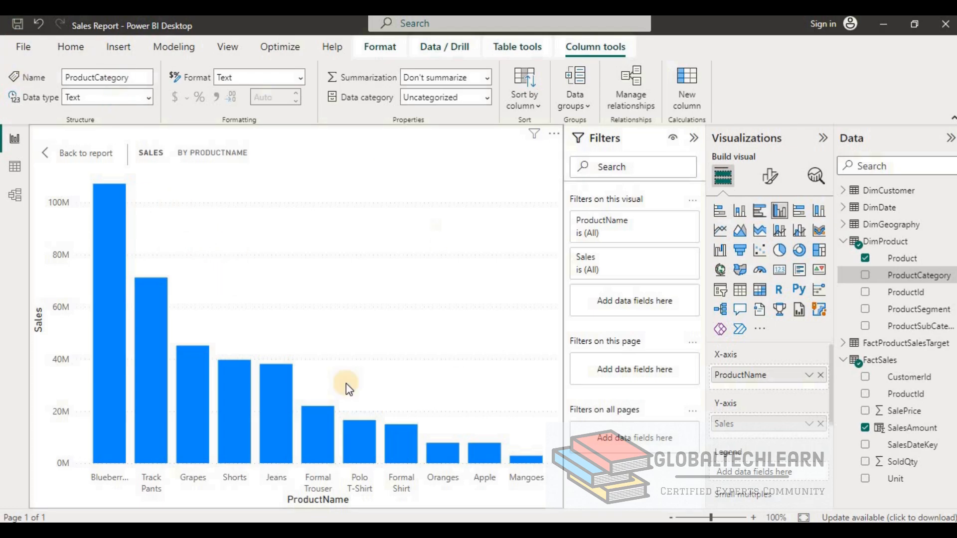
pyautogui.click(346, 323)
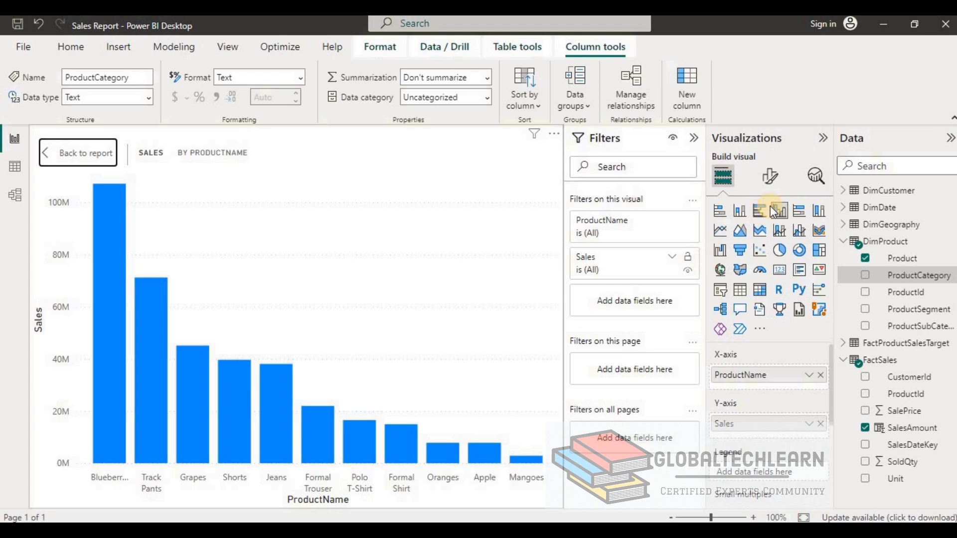
# - Turn off the X-axis title in the column chart's visual formatting
pyautogui.click(772, 180)
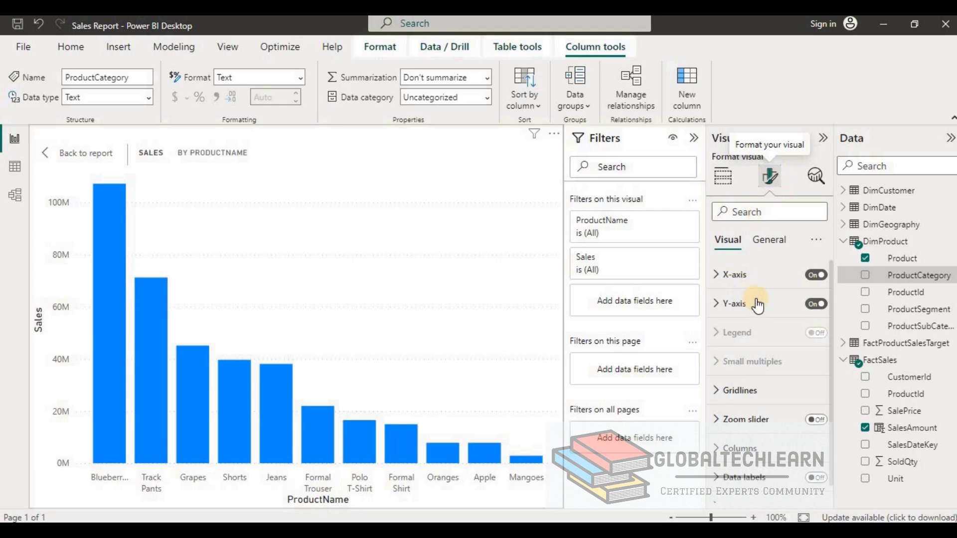
pyautogui.click(718, 283)
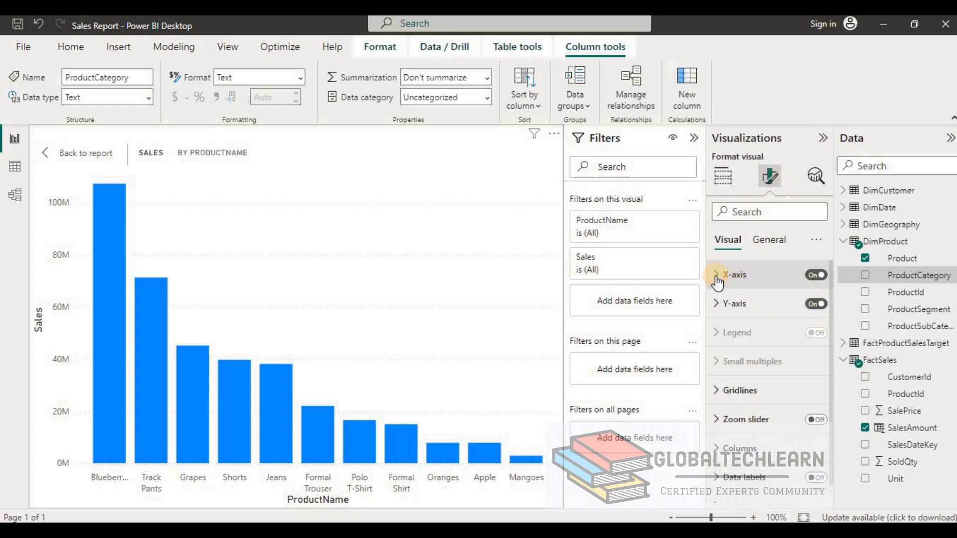
pyautogui.click(717, 282)
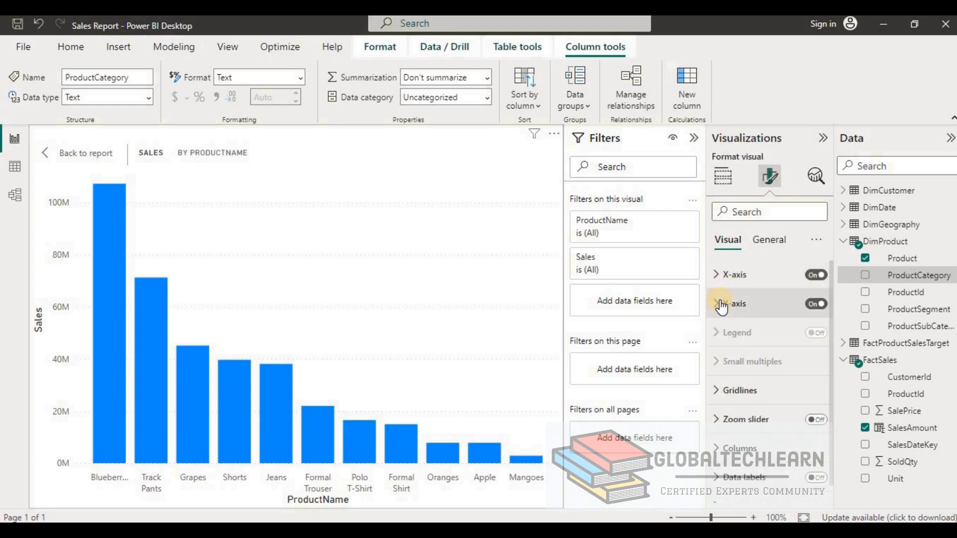
pyautogui.click(719, 305)
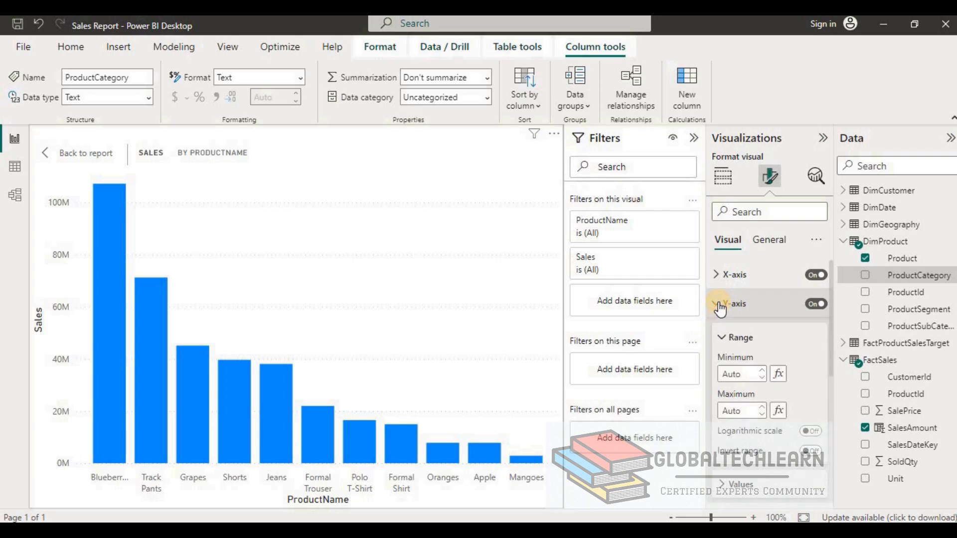
pyautogui.click(720, 305)
pyautogui.click(715, 274)
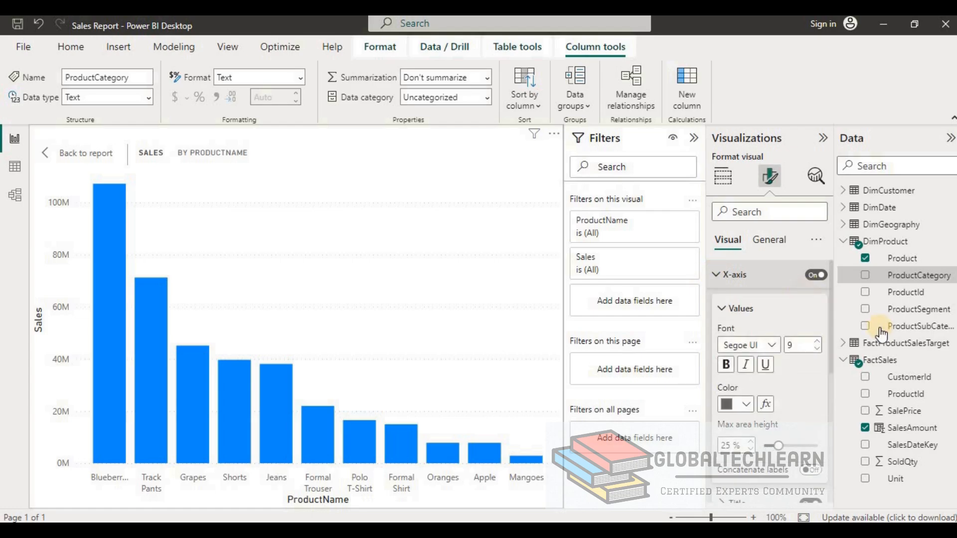
pyautogui.scroll(-3, 830, 377)
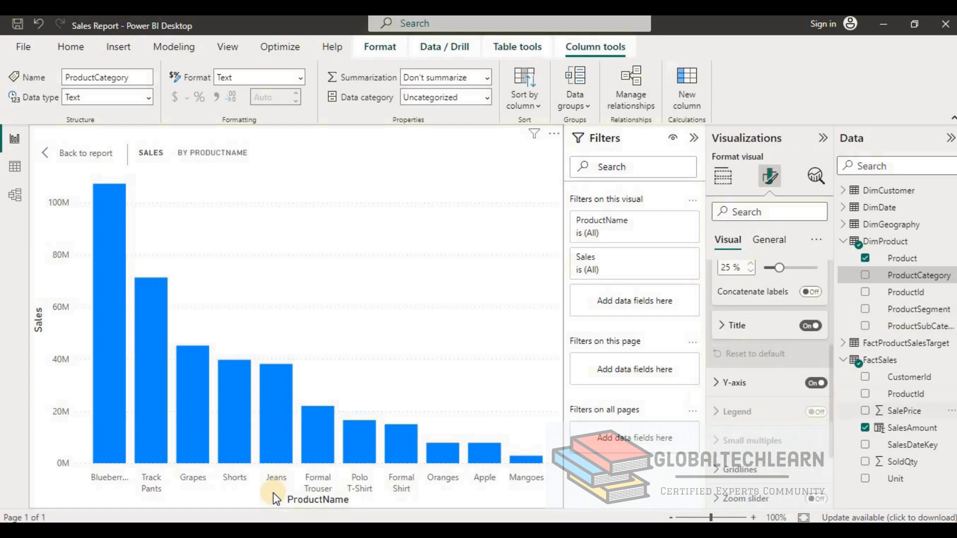
pyautogui.click(808, 327)
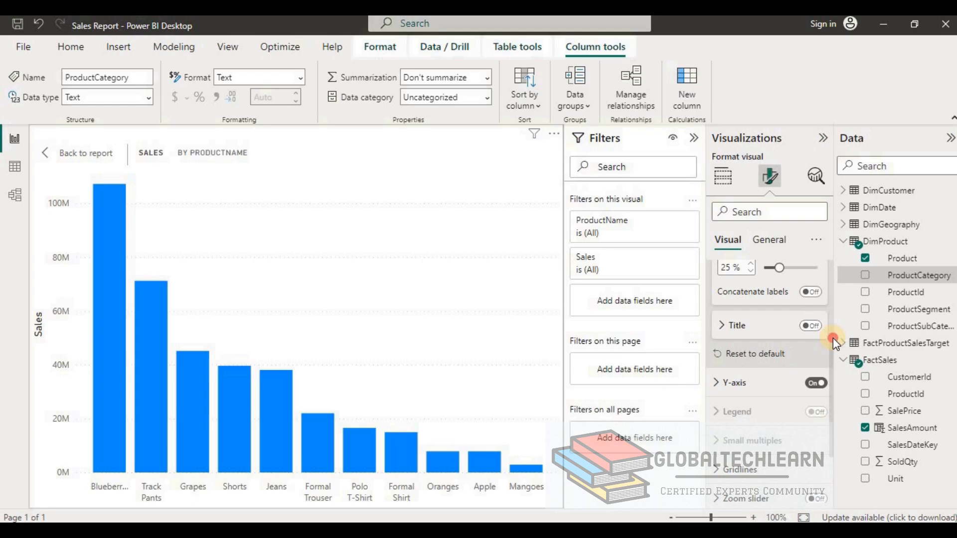
# - Set the X-axis value labels to font size 8 and make them bold
pyautogui.scroll(4, 833, 338)
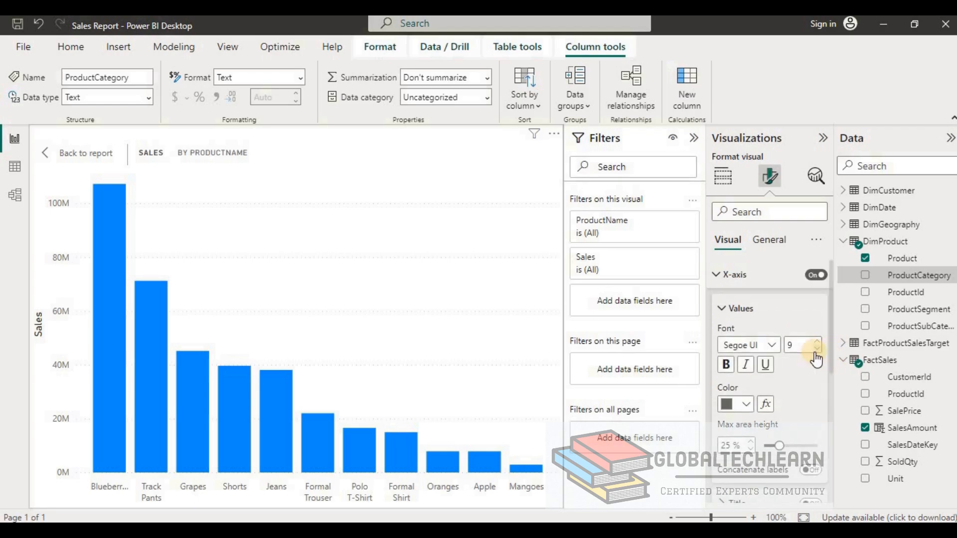
pyautogui.click(815, 350)
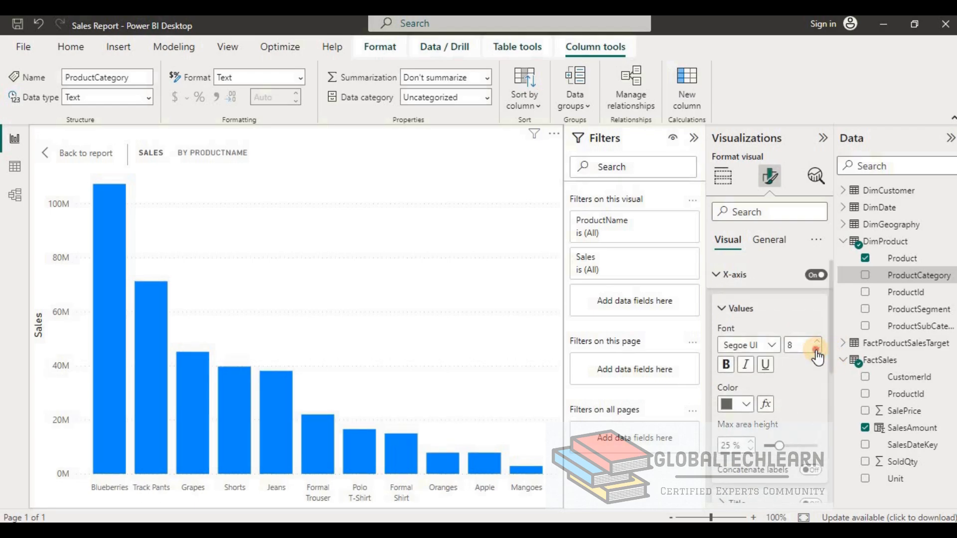
pyautogui.click(730, 371)
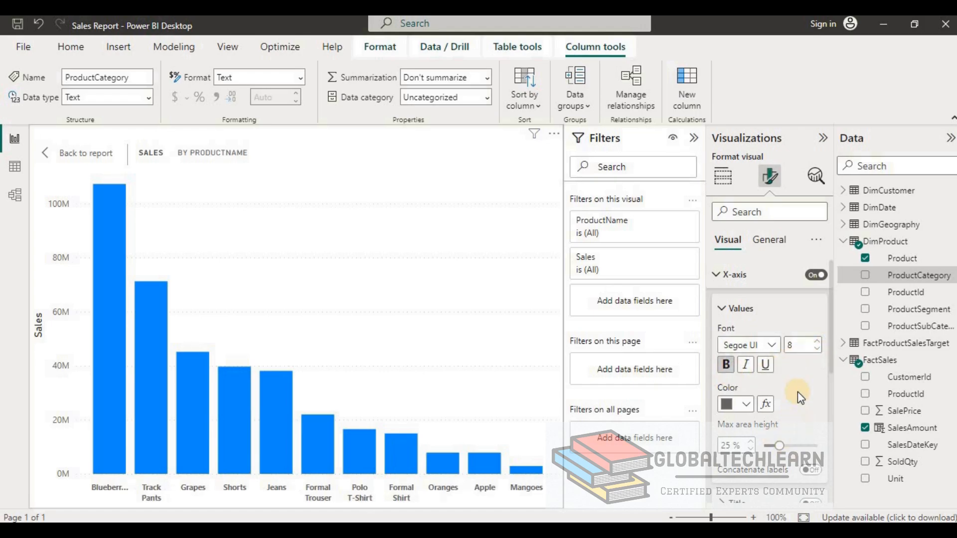
# - Turn off the Y-axis title of the column chart
pyautogui.scroll(-3, 828, 399)
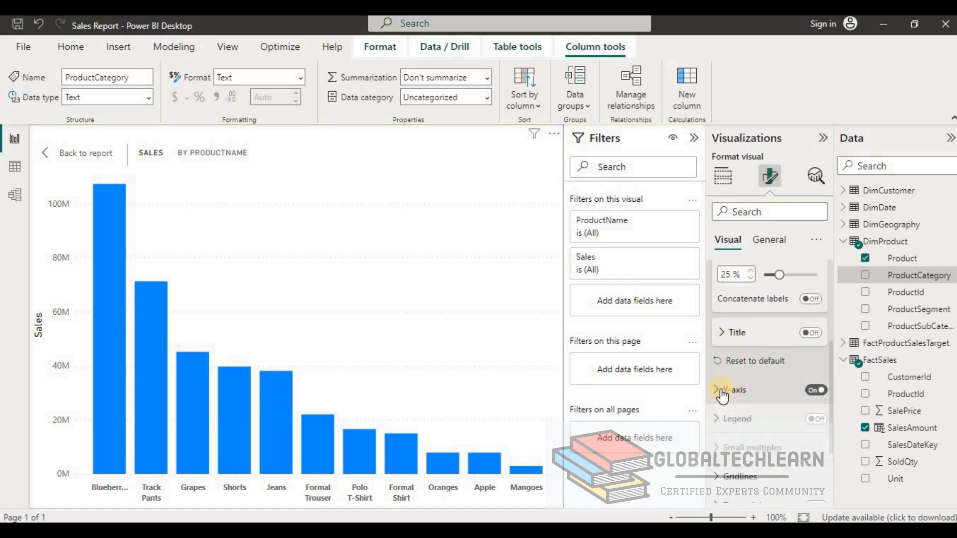
pyautogui.click(828, 390)
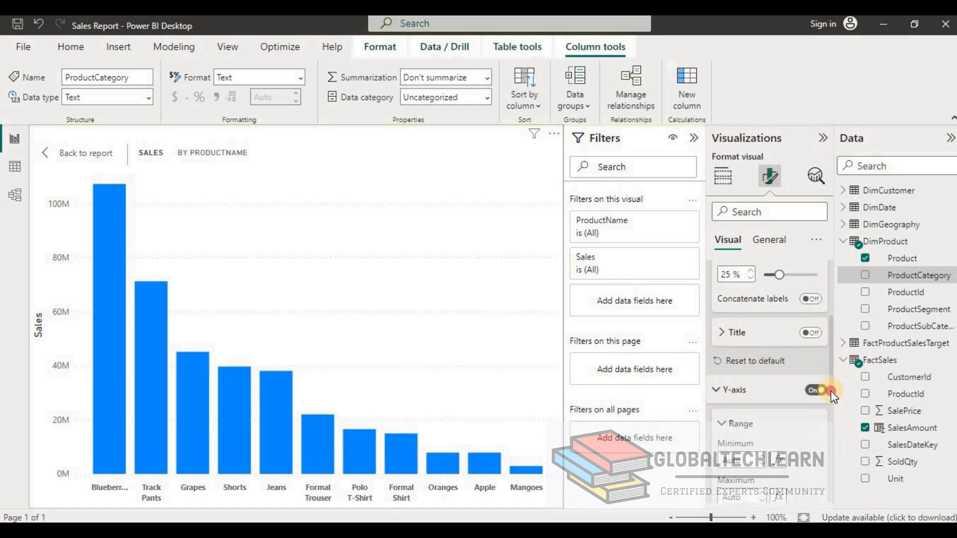
pyautogui.moveTo(830, 390); pyautogui.dragTo(844, 475)
pyautogui.click(808, 330)
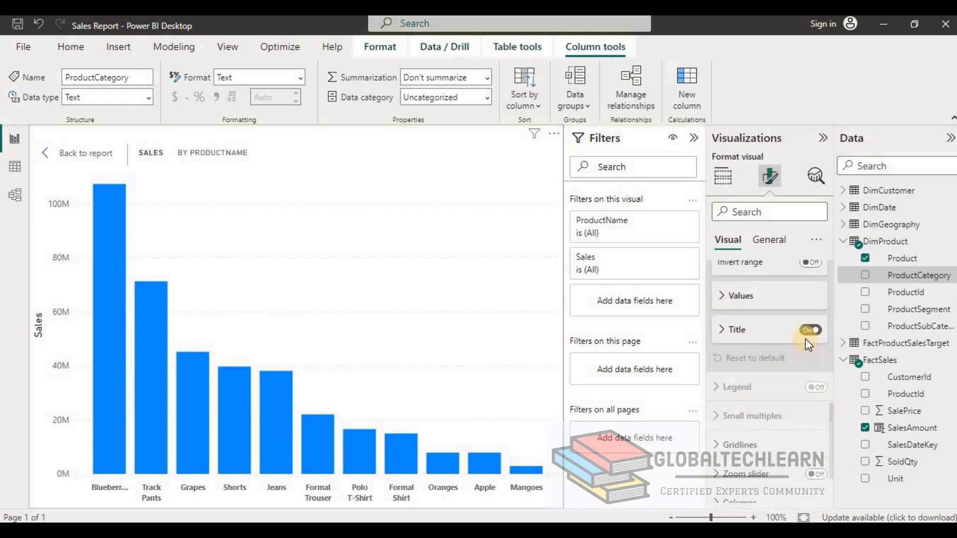
pyautogui.click(809, 330)
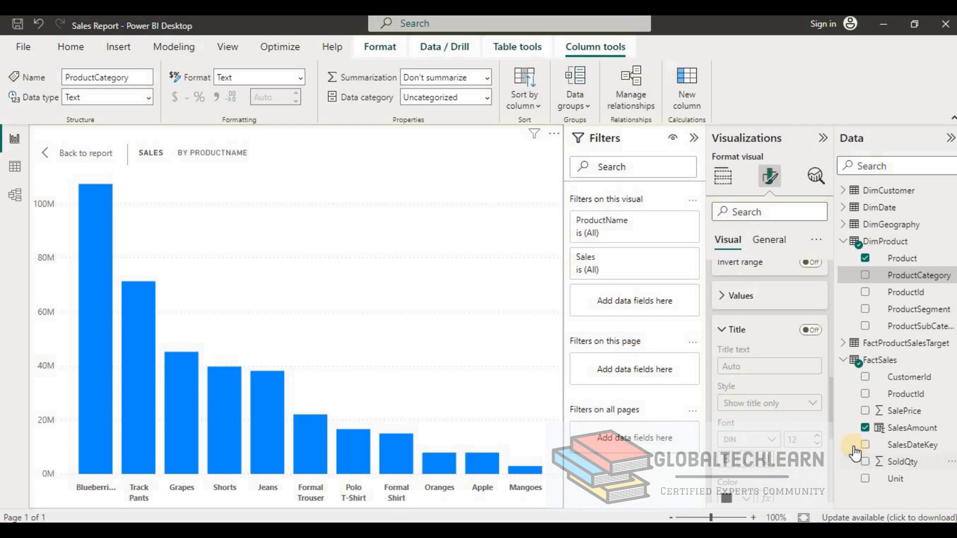
# - Set the default column colour to a custom pale blue, #AEC6DF
pyautogui.scroll(-3, 830, 459)
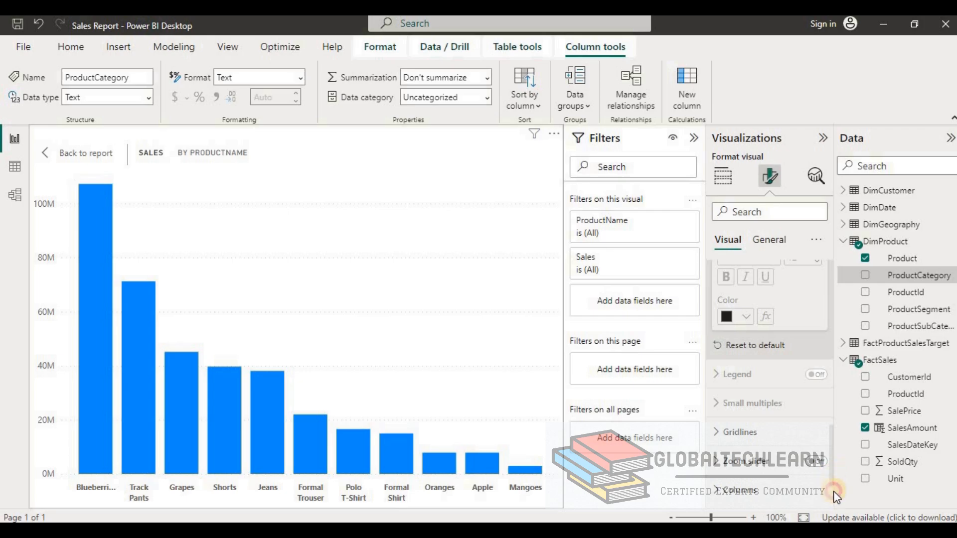
pyautogui.scroll(-2, 833, 492)
pyautogui.click(817, 432)
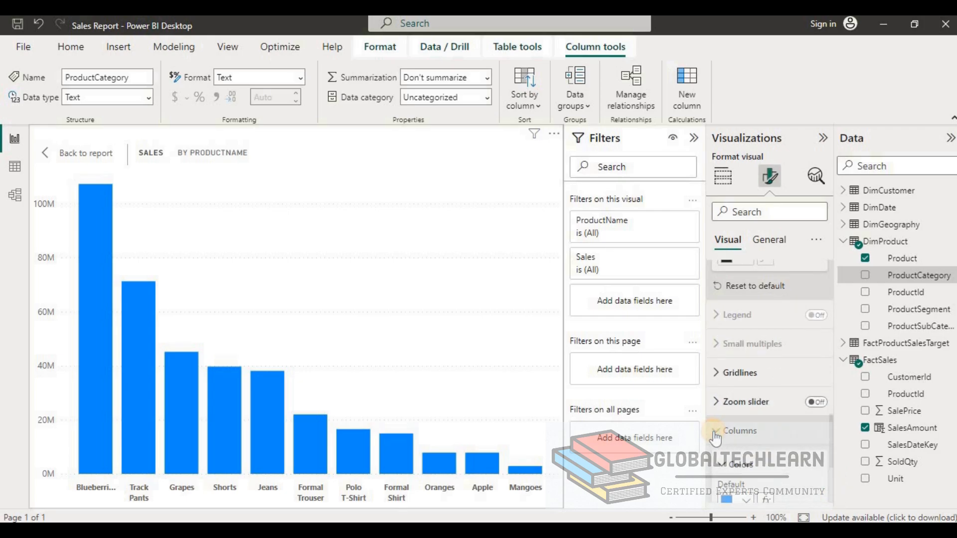
pyautogui.scroll(-3, 784, 404)
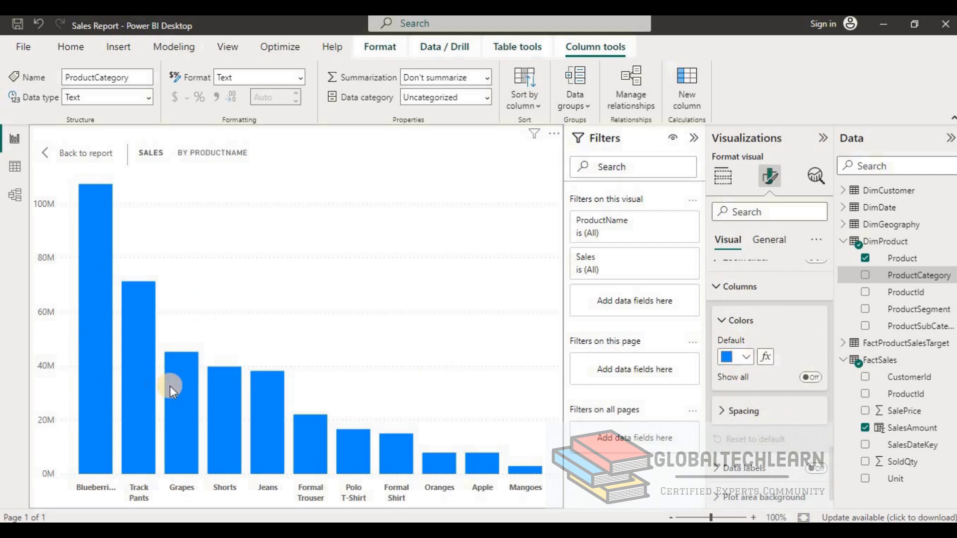
pyautogui.click(748, 358)
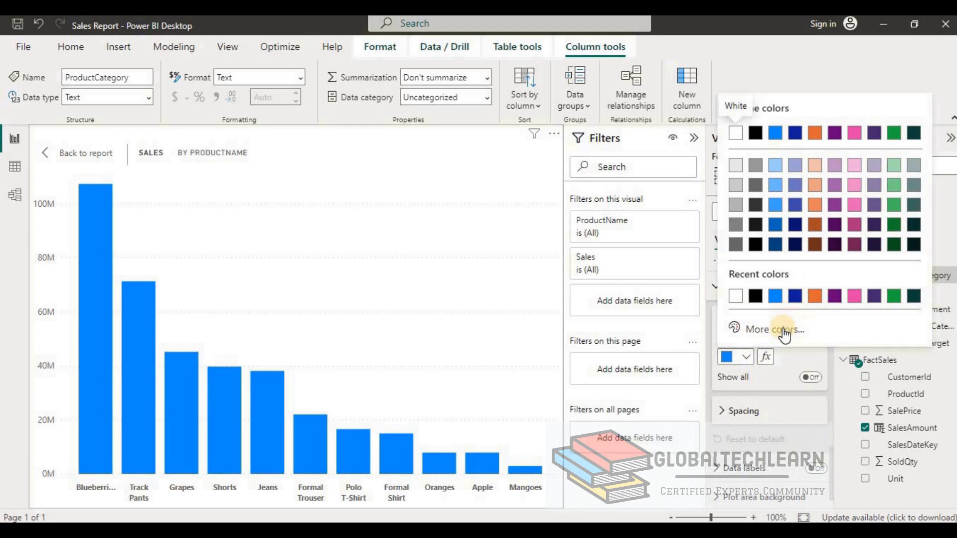
pyautogui.click(784, 331)
pyautogui.click(798, 237)
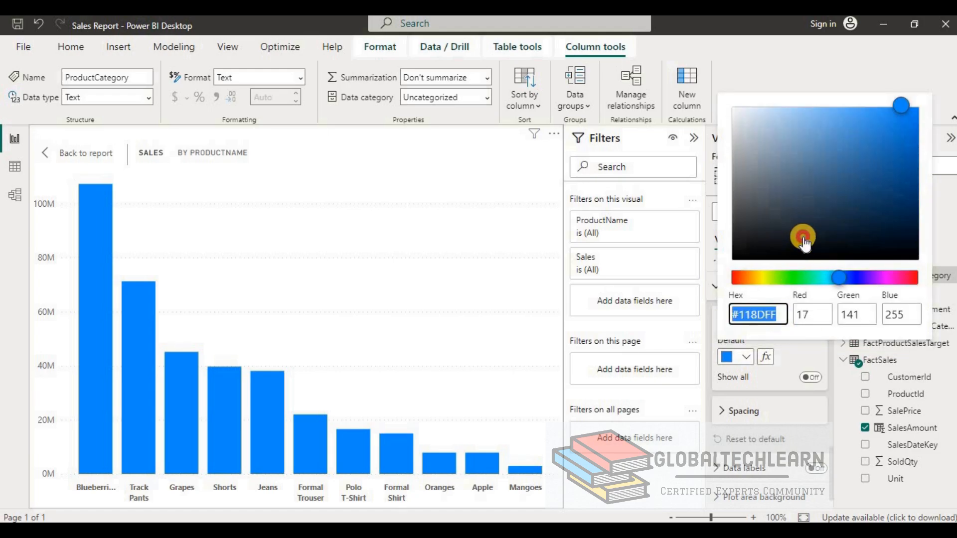
pyautogui.click(787, 295)
pyautogui.click(773, 160)
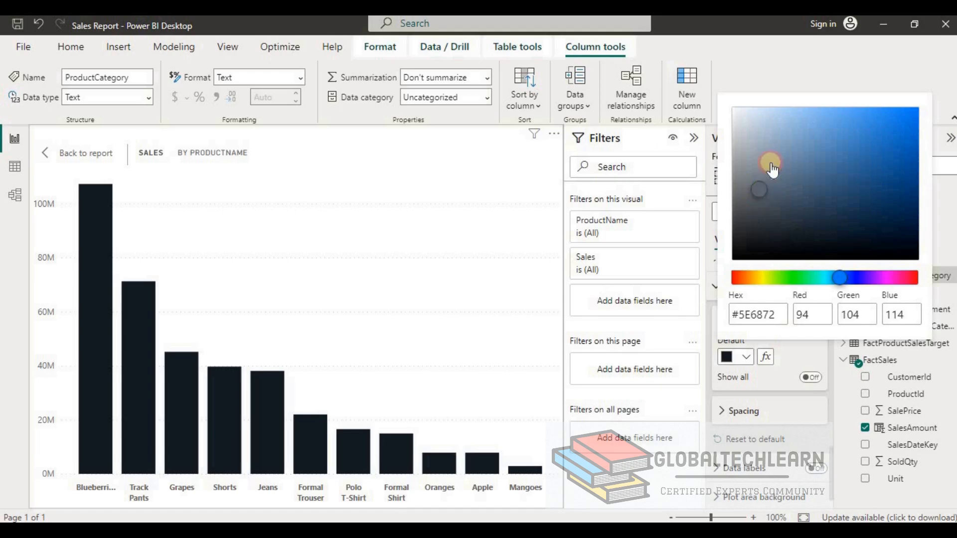
pyautogui.click(768, 125)
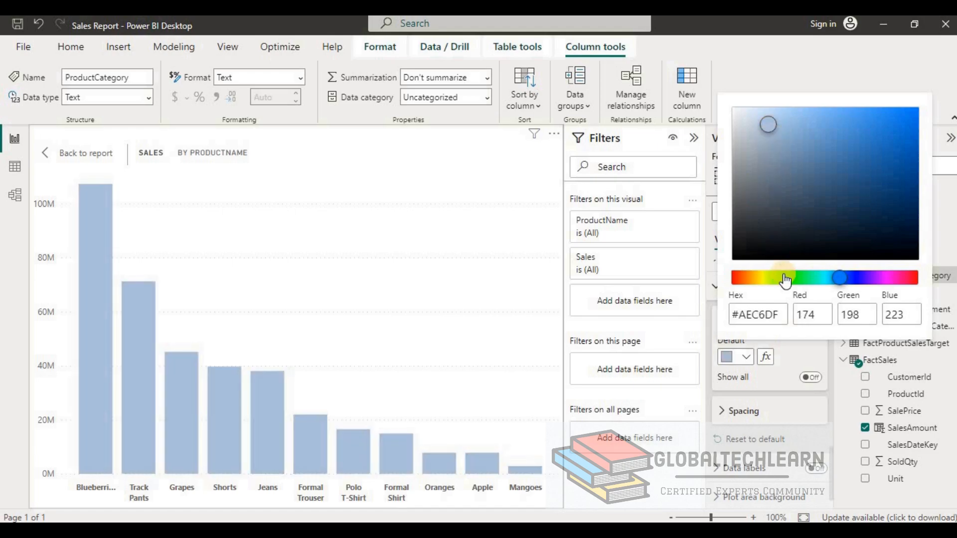
pyautogui.click(797, 352)
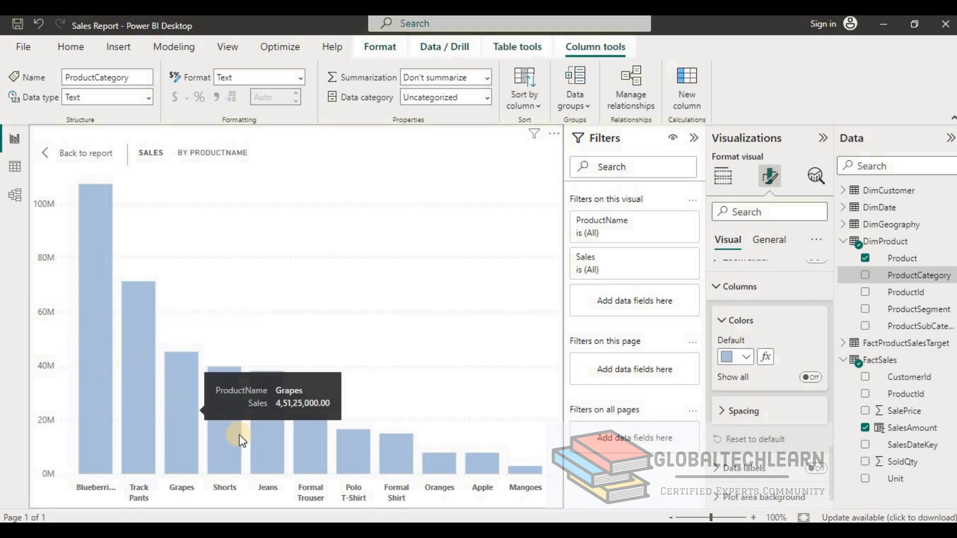
# - Show the individual colour settings for all products and colour the Track Pants column light grey (White, 10% darker)
pyautogui.click(818, 382)
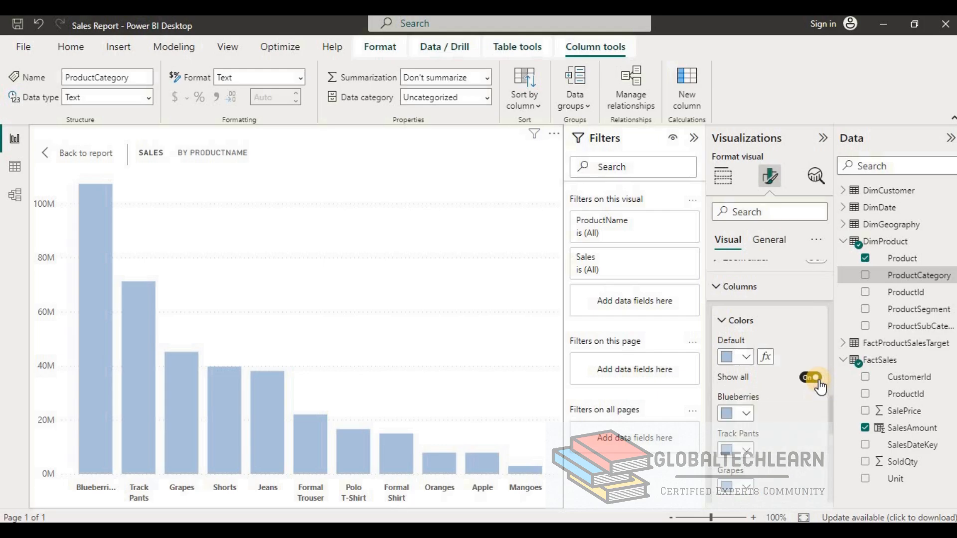
pyautogui.moveTo(832, 395); pyautogui.dragTo(833, 436)
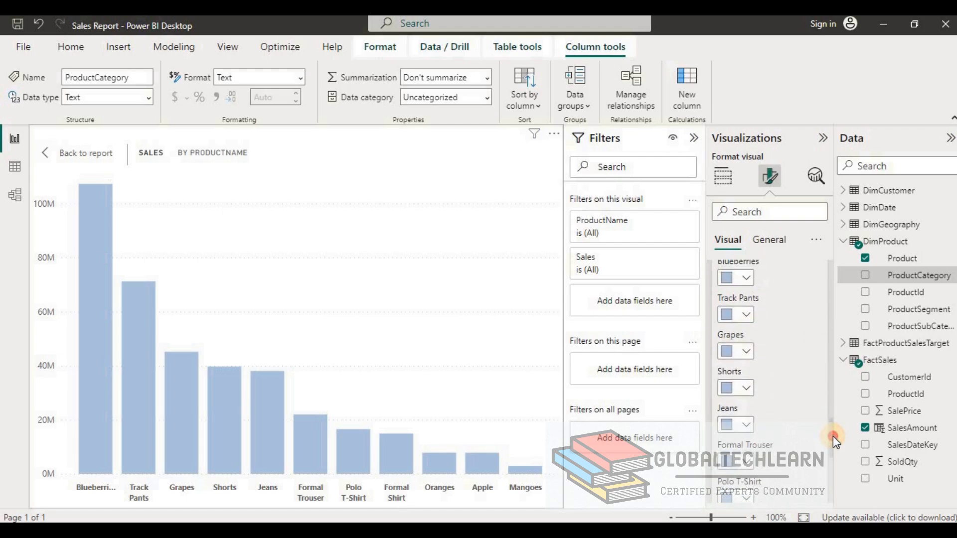
pyautogui.click(746, 278)
pyautogui.click(746, 315)
pyautogui.click(746, 315)
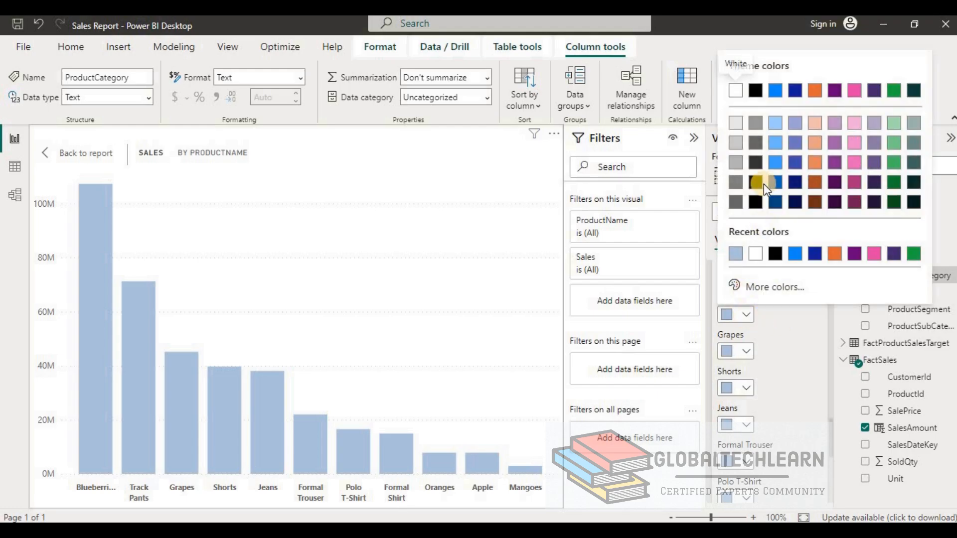
pyautogui.click(736, 123)
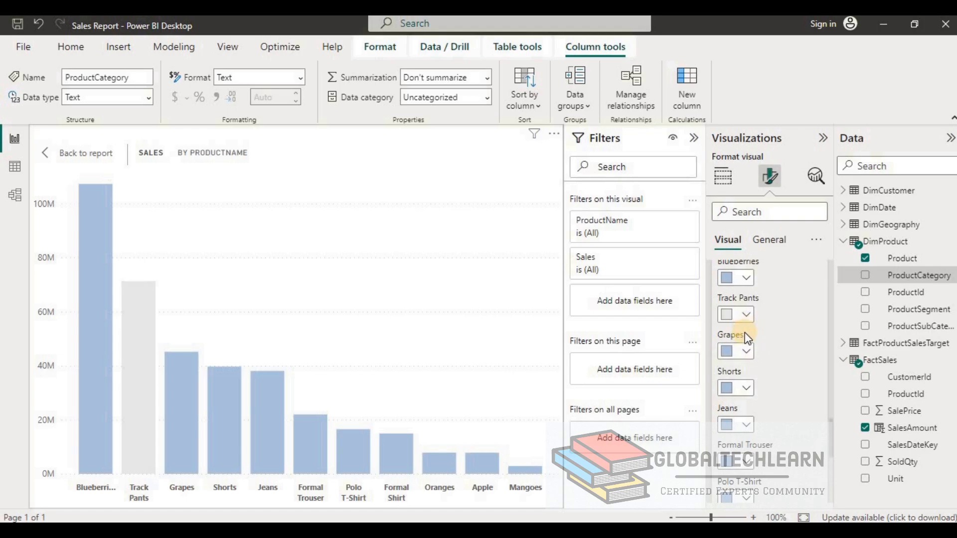
# - Colour the Grapes column bright blue and the Shorts column light orange
pyautogui.click(746, 350)
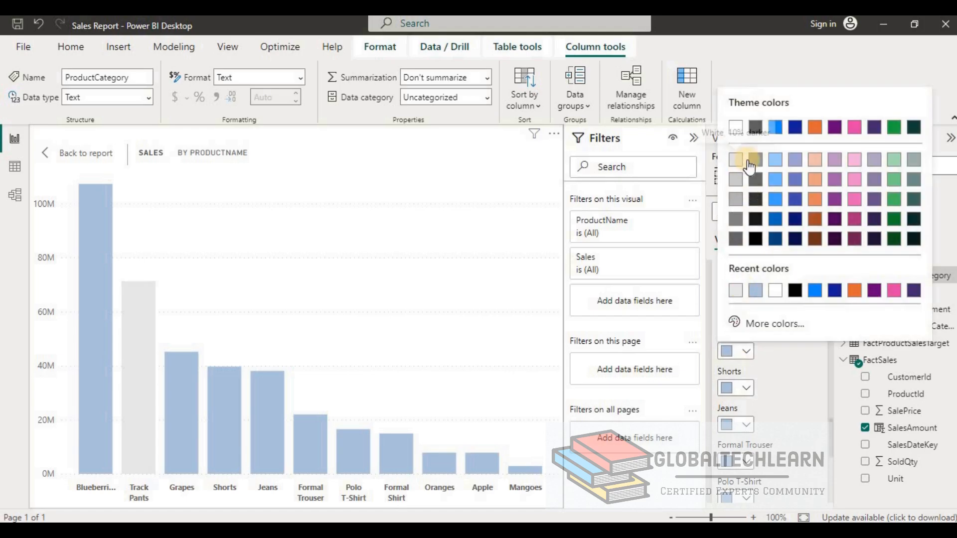
pyautogui.click(755, 291)
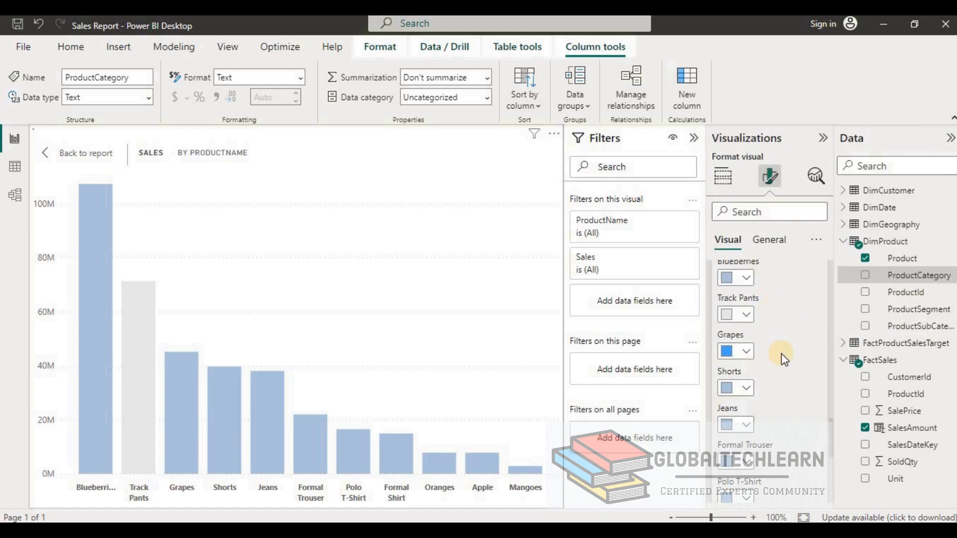
pyautogui.click(745, 385)
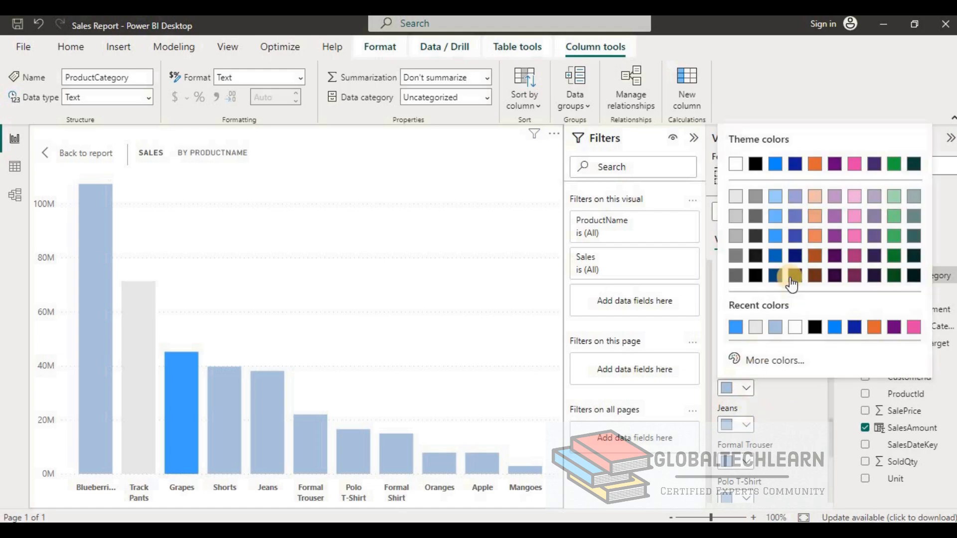
pyautogui.click(814, 195)
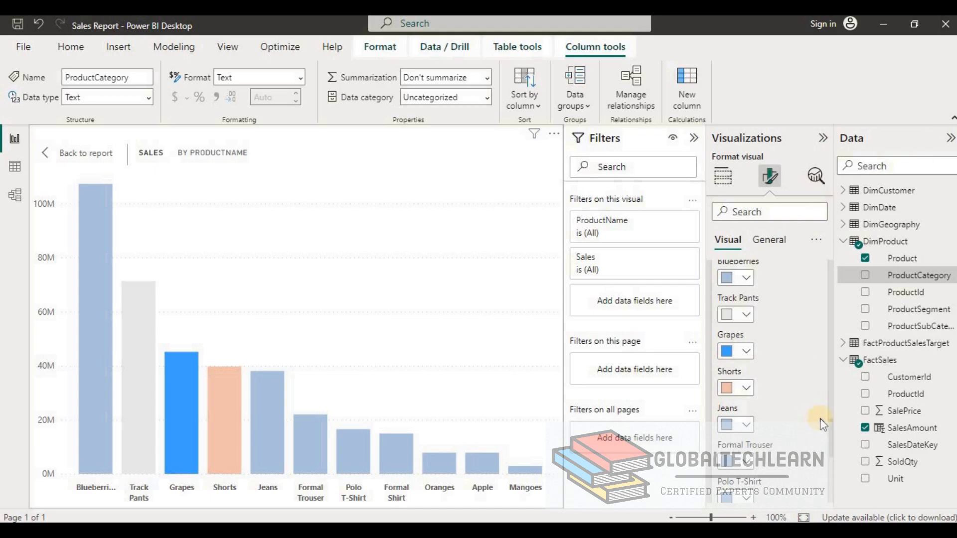
# - Colour the Formal Trouser column light pink and the Polo T-Shirt column light purple
pyautogui.scroll(-3, 822, 428)
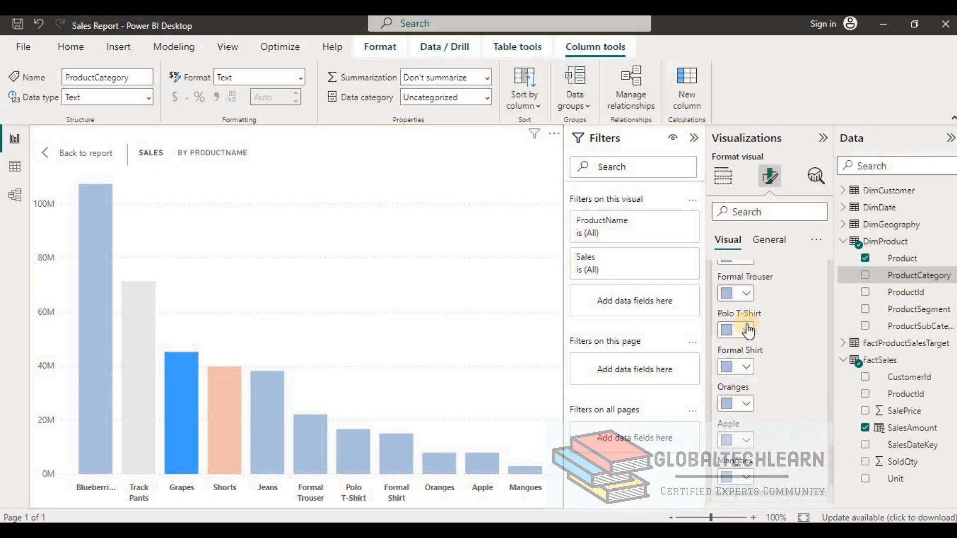
pyautogui.click(744, 297)
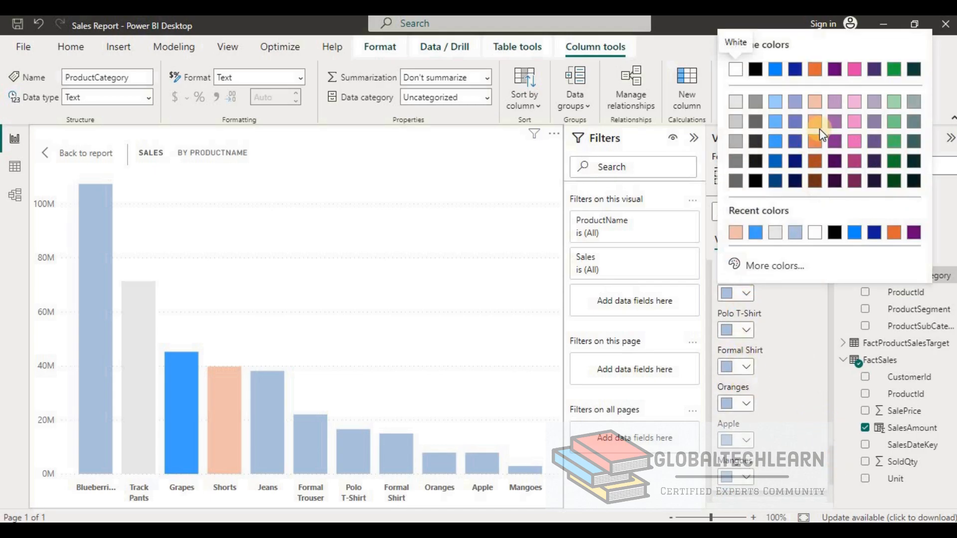
pyautogui.click(854, 103)
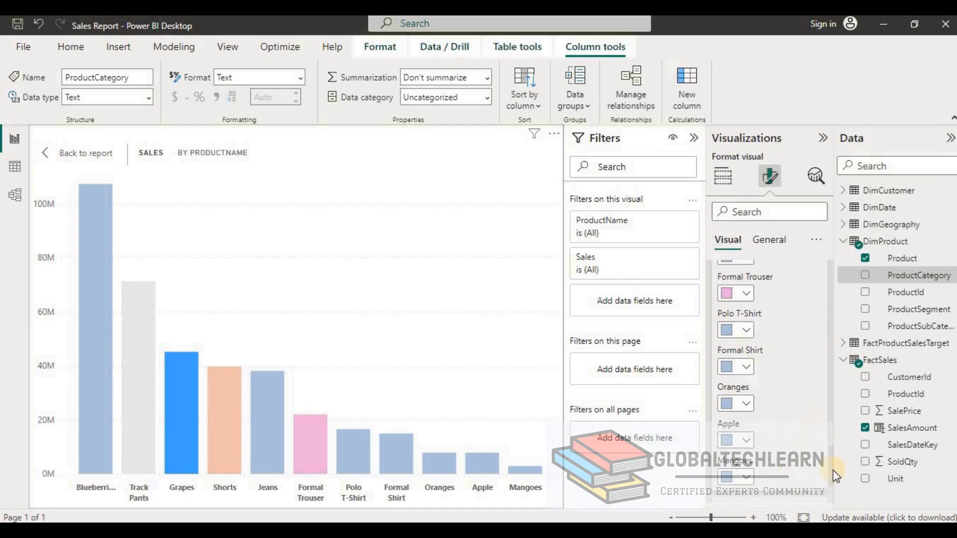
pyautogui.scroll(-1, 832, 463)
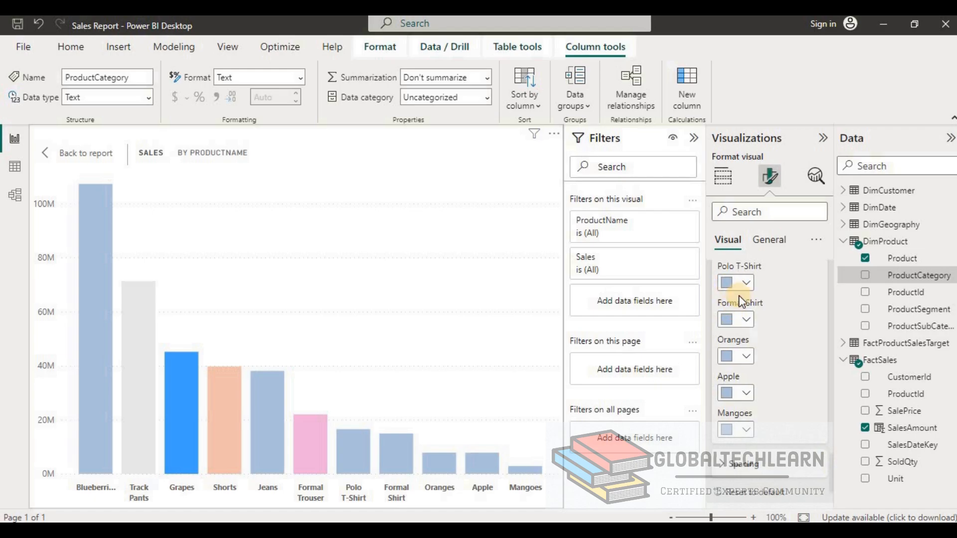
pyautogui.click(745, 289)
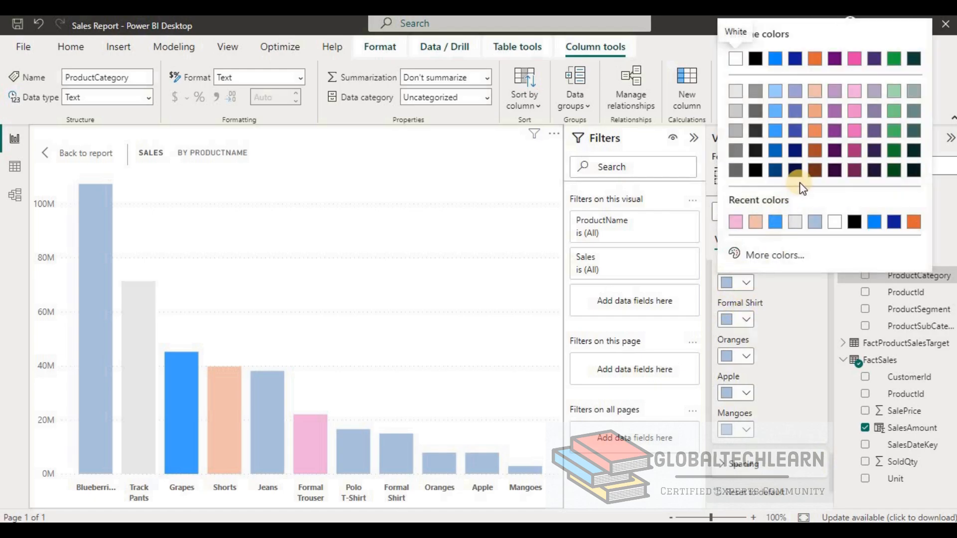
pyautogui.click(875, 91)
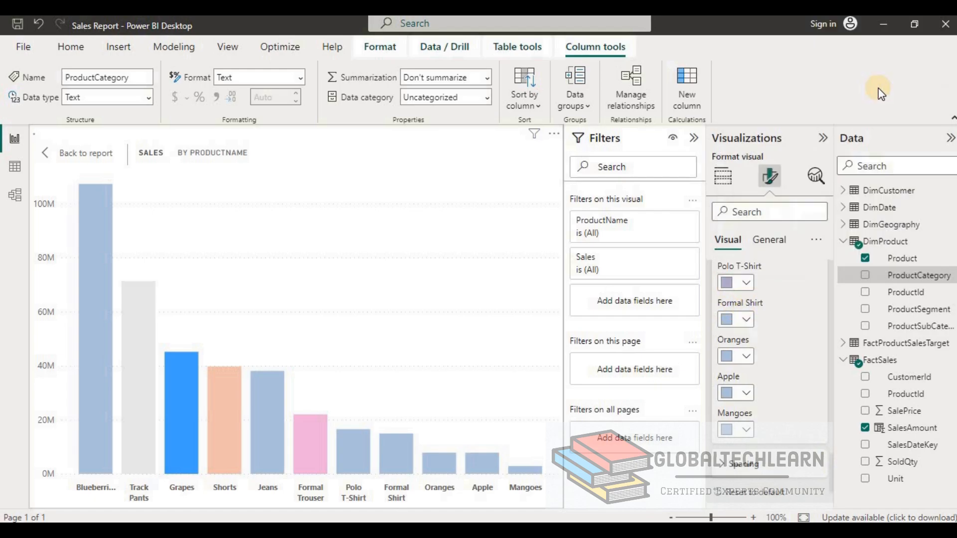
# - Colour the Formal Shirt column light green and the Apple column grey-green
pyautogui.click(746, 321)
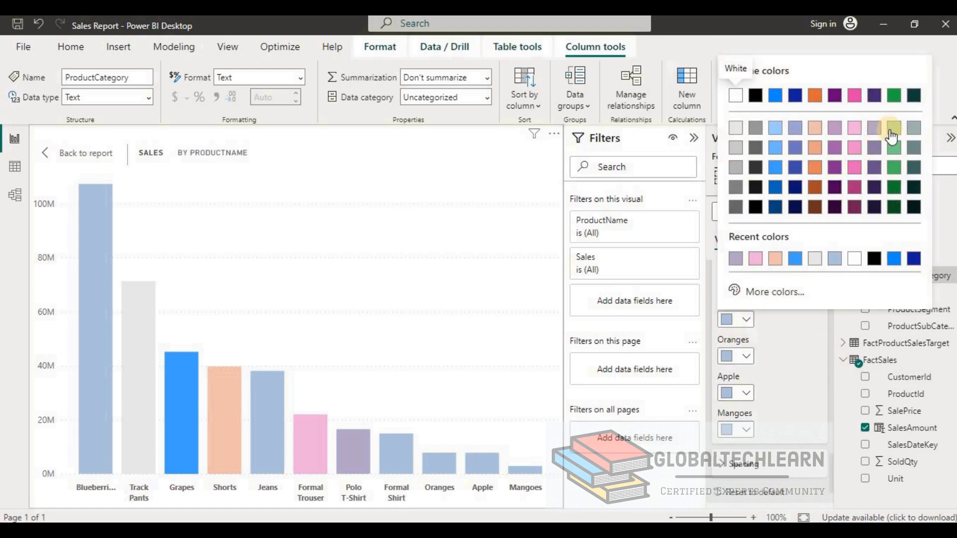
pyautogui.click(888, 129)
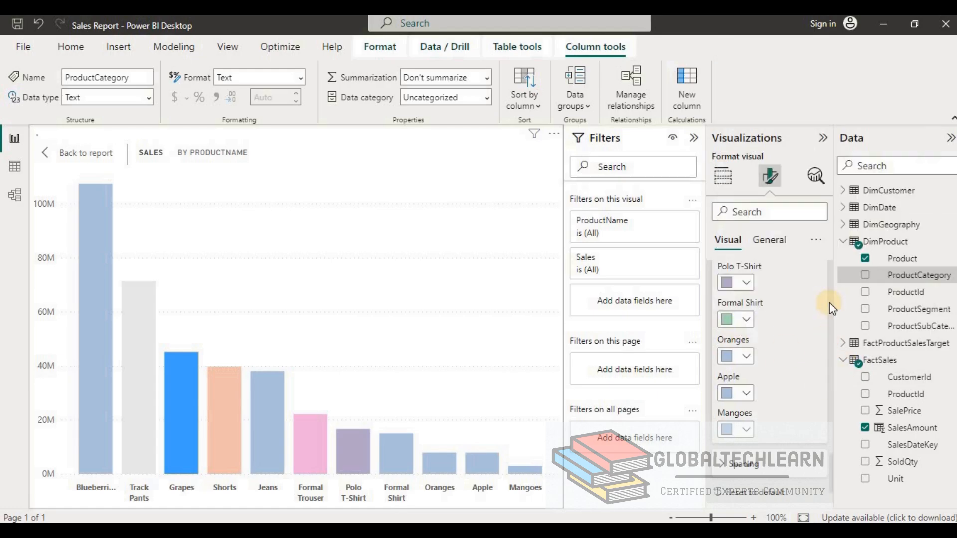
pyautogui.click(747, 393)
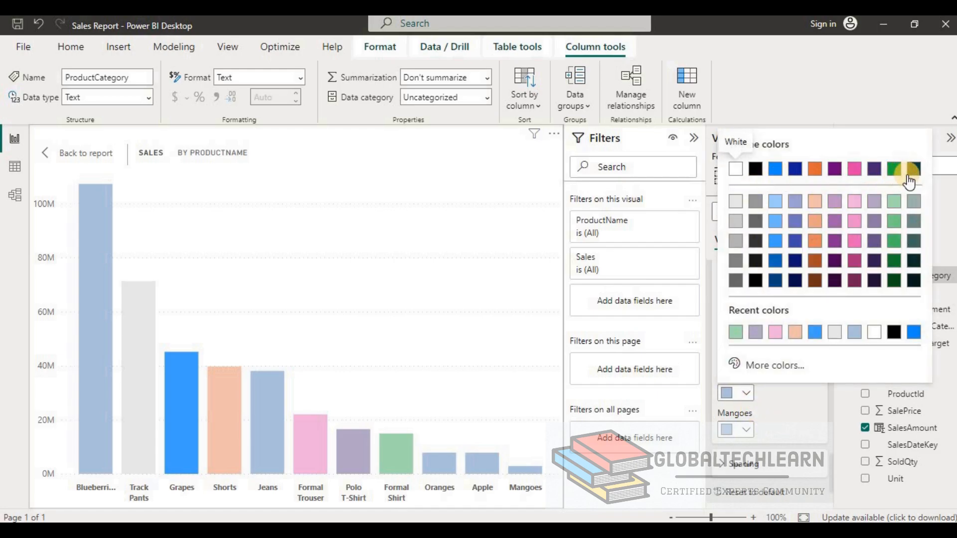
pyautogui.click(914, 202)
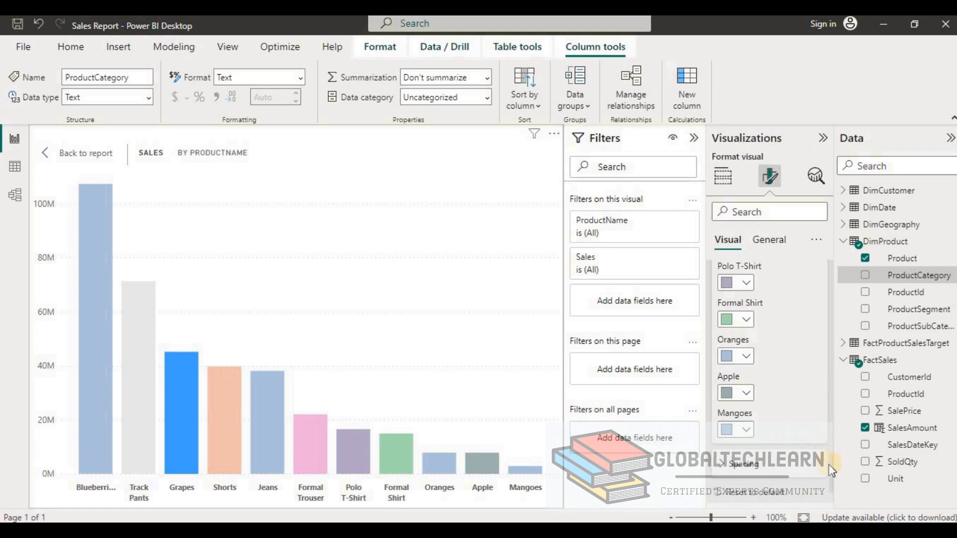
# - Turn on data labels for the column chart
pyautogui.scroll(-2, 797, 463)
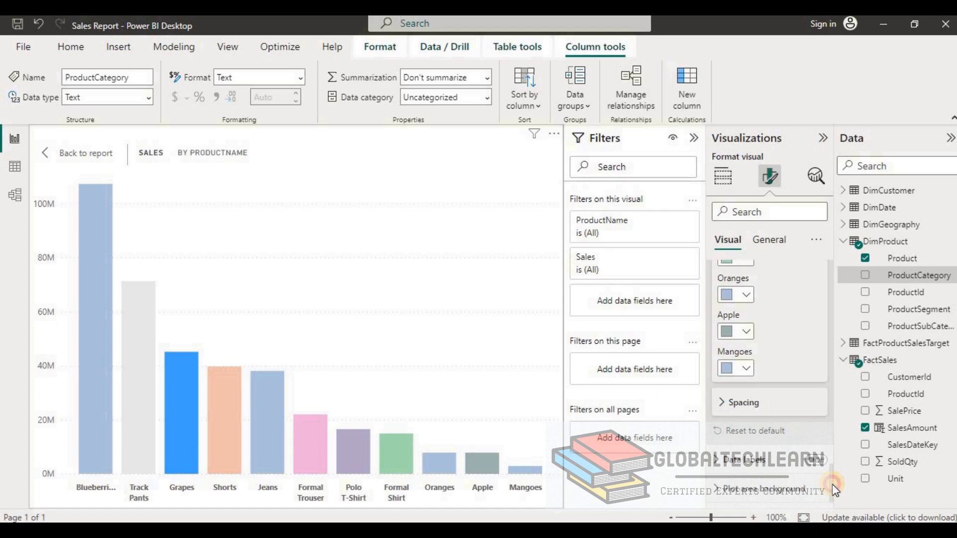
pyautogui.click(714, 465)
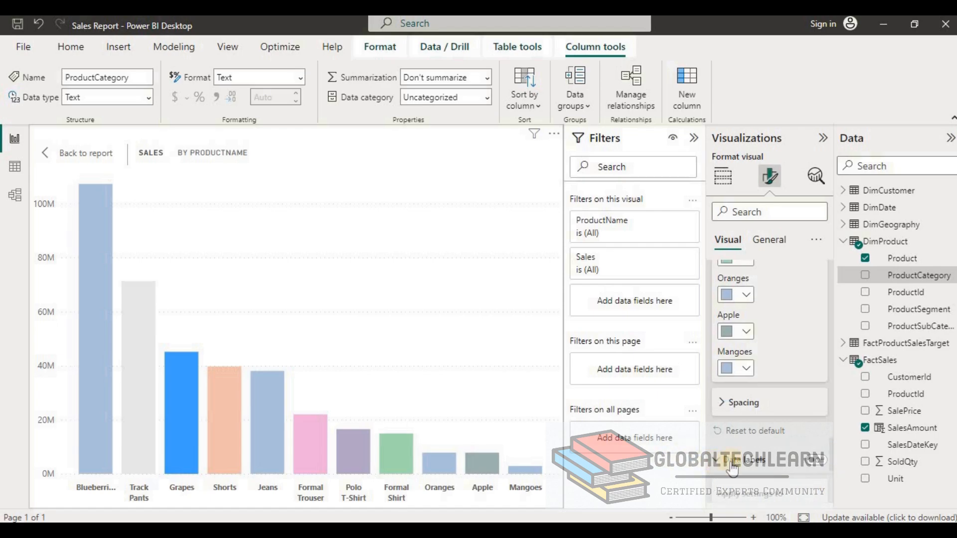
pyautogui.click(820, 461)
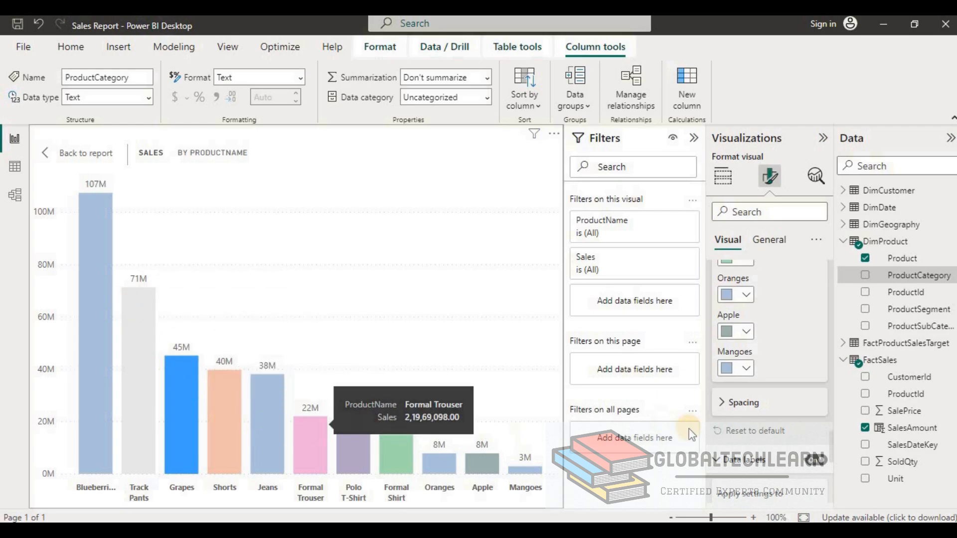
# - Format the data label values as bold, font size 8, with 2 decimal places
pyautogui.scroll(-3, 798, 399)
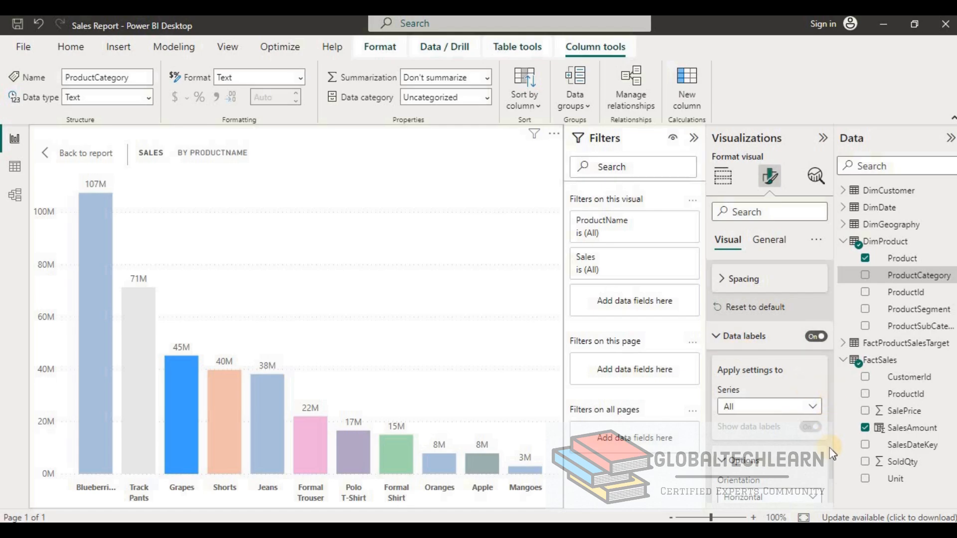
pyautogui.moveTo(830, 450); pyautogui.dragTo(833, 465)
pyautogui.scroll(-1, 832, 459)
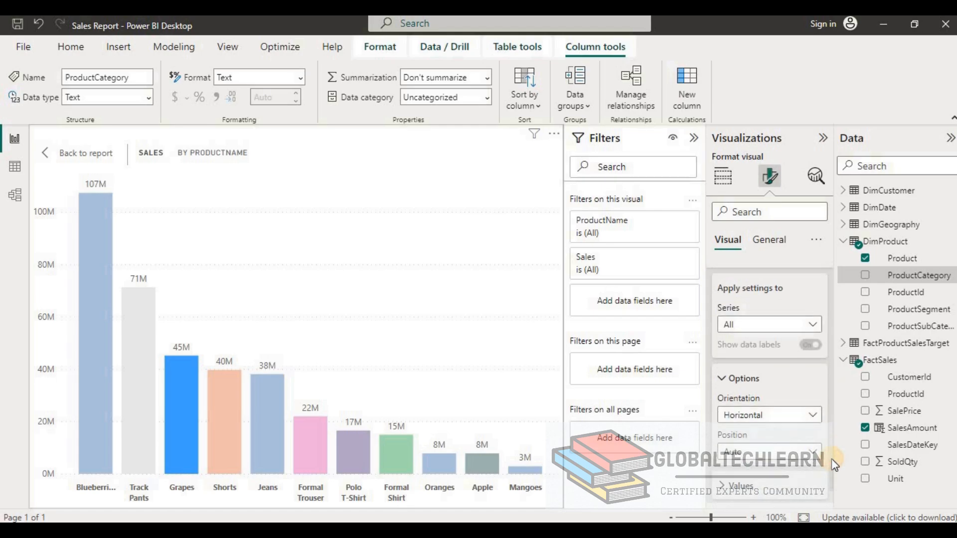
pyautogui.click(776, 414)
pyautogui.click(776, 415)
pyautogui.click(724, 490)
pyautogui.scroll(-5, 831, 474)
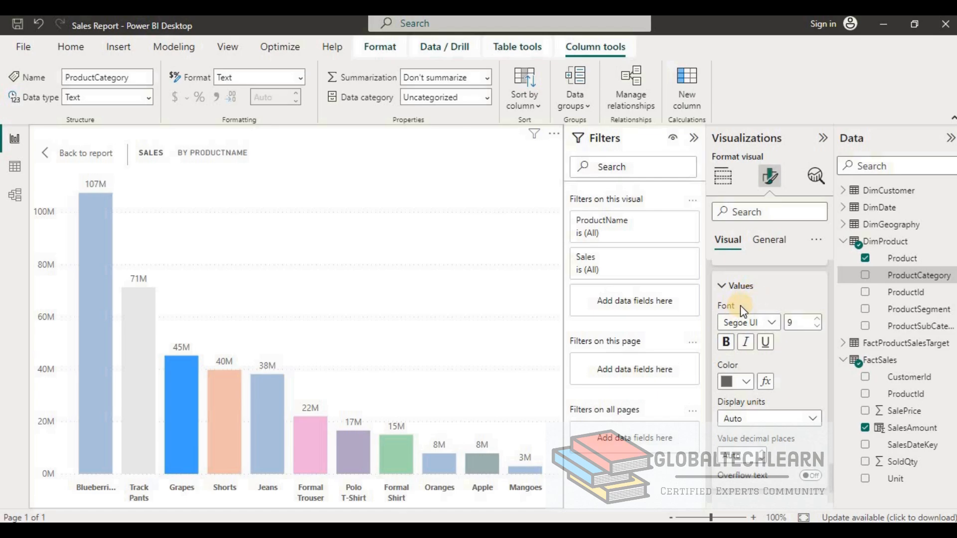
pyautogui.click(726, 342)
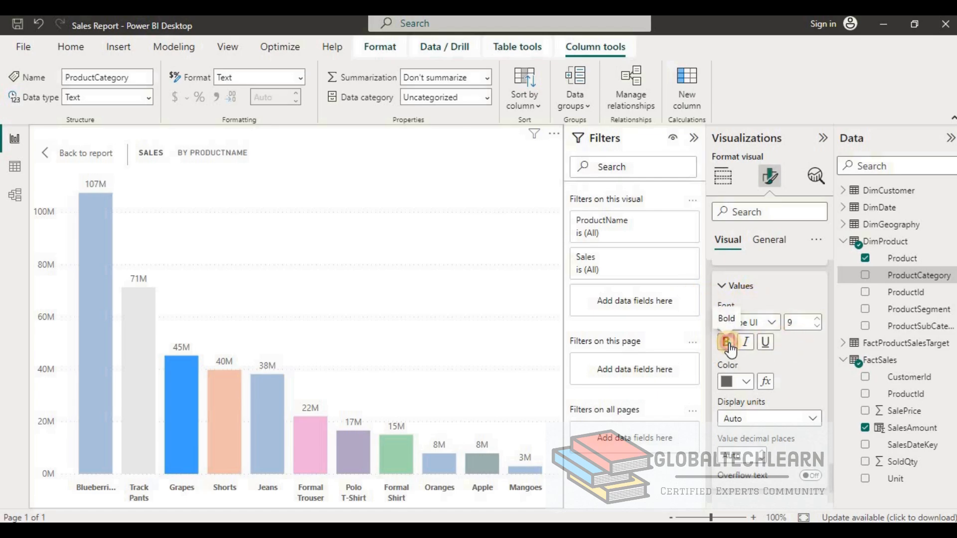
pyautogui.click(818, 326)
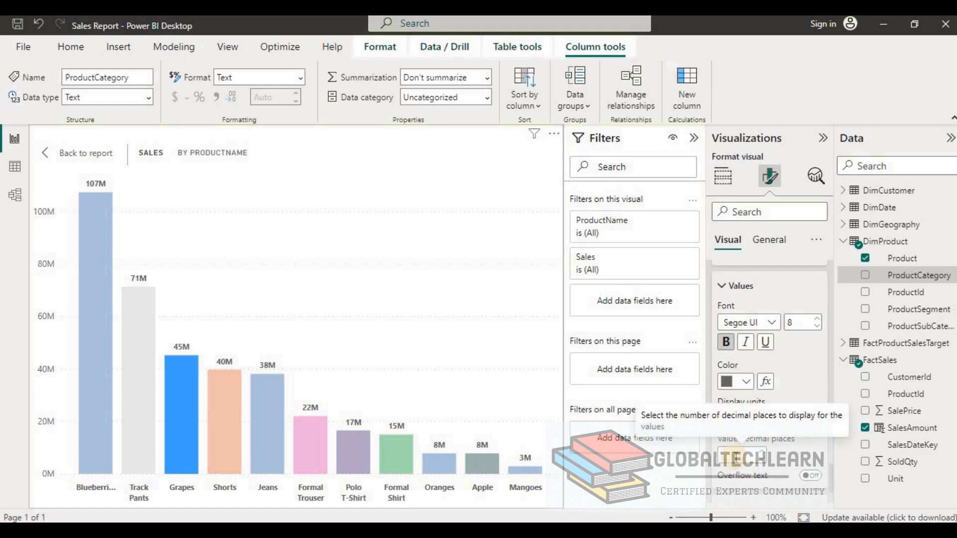
pyautogui.write('2')
pyautogui.press('Tab')
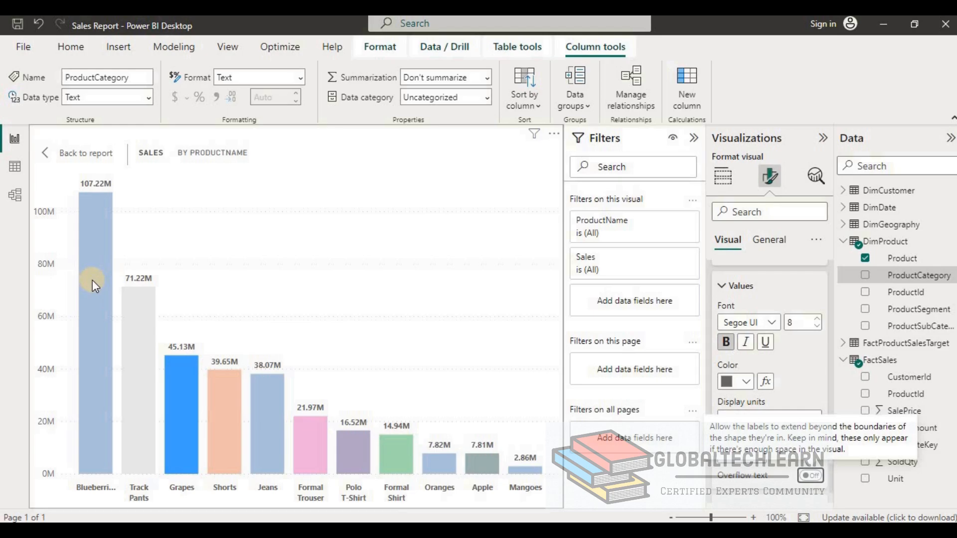
# - Turn off the Y-axis of the column chart
pyautogui.moveTo(92, 279)
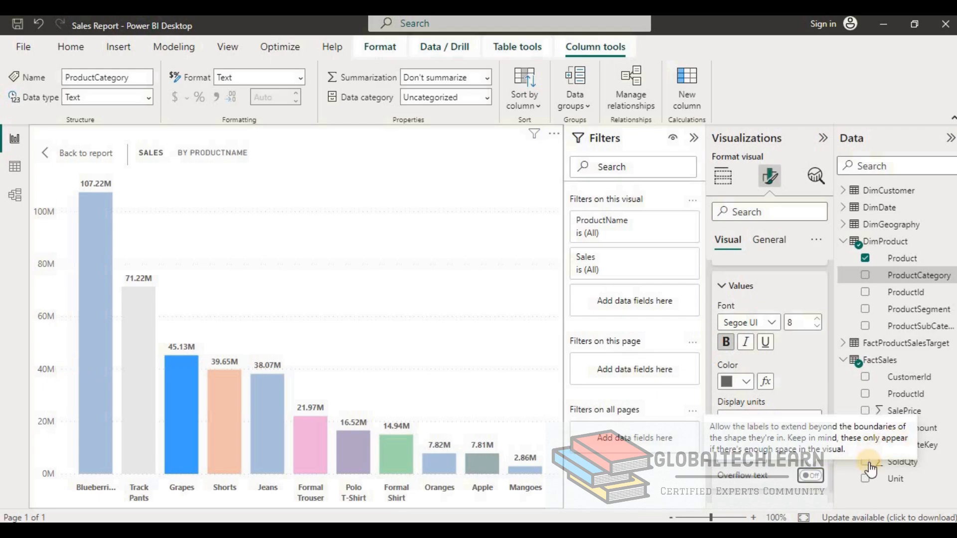
pyautogui.scroll(-10, 832, 339)
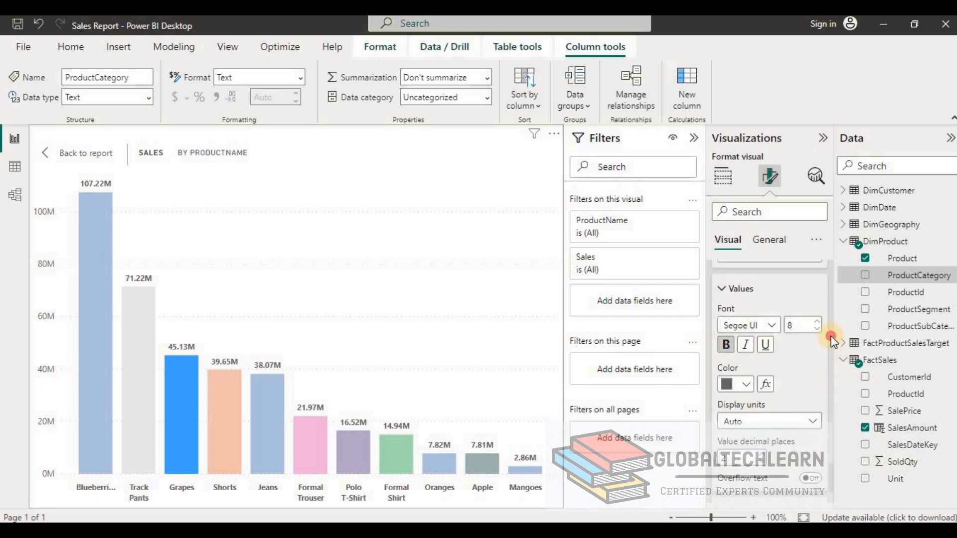
pyautogui.moveTo(831, 415); pyautogui.dragTo(828, 280)
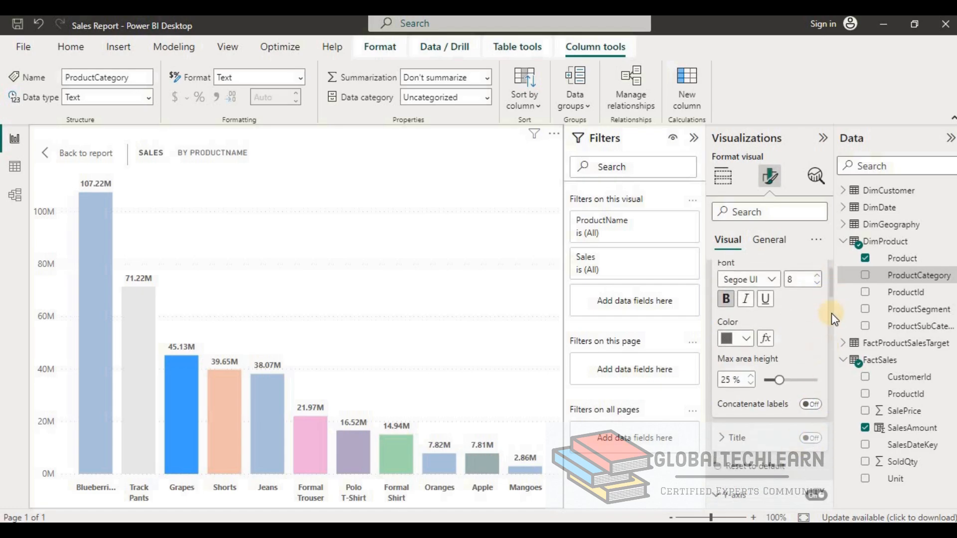
pyautogui.moveTo(830, 287); pyautogui.dragTo(831, 304)
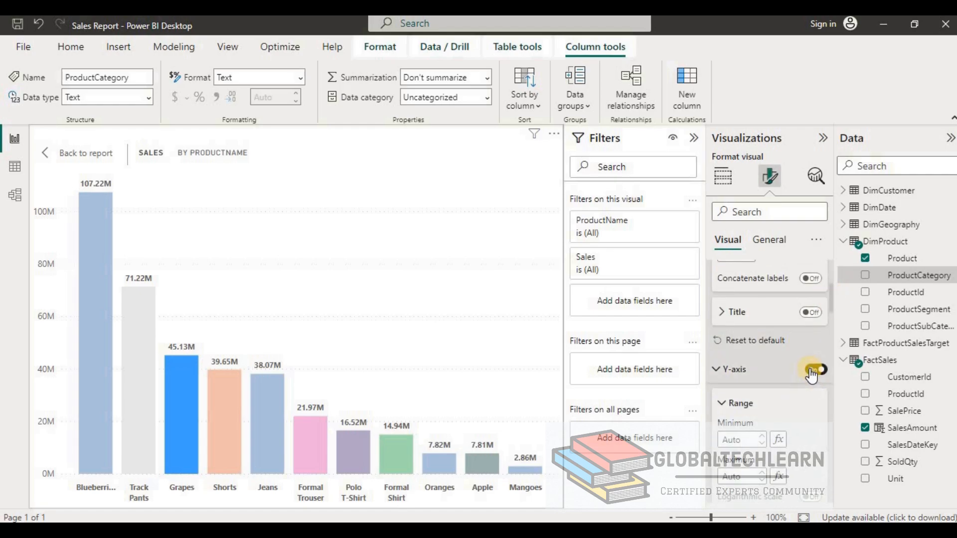
pyautogui.click(811, 374)
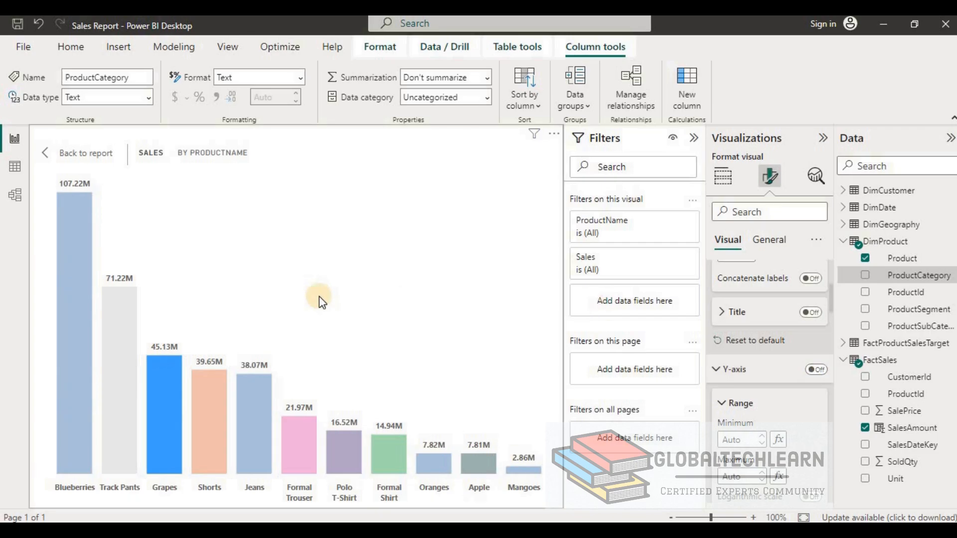
# - Return to the report page and change the column chart's title text to "Product wise Sales"
pyautogui.moveTo(88, 260)
pyautogui.click(82, 153)
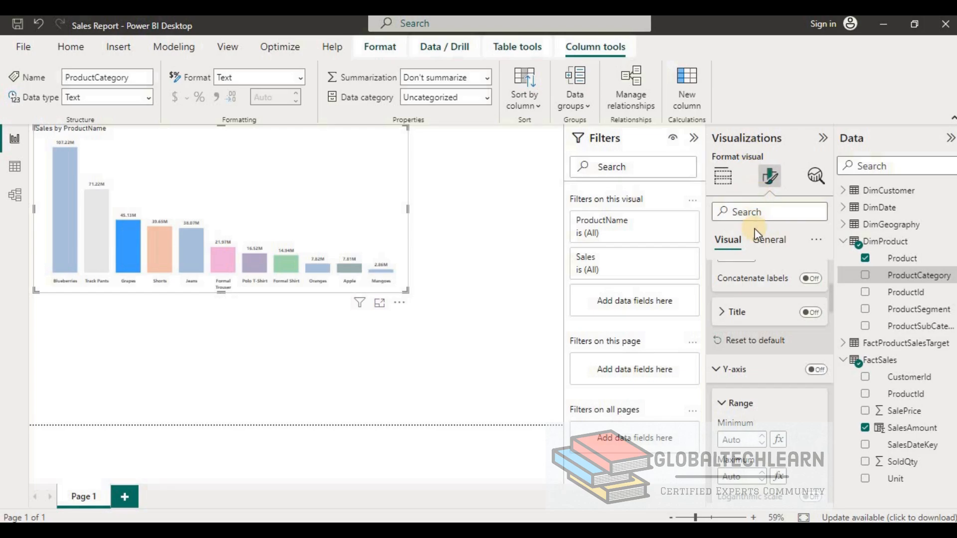
pyautogui.click(775, 244)
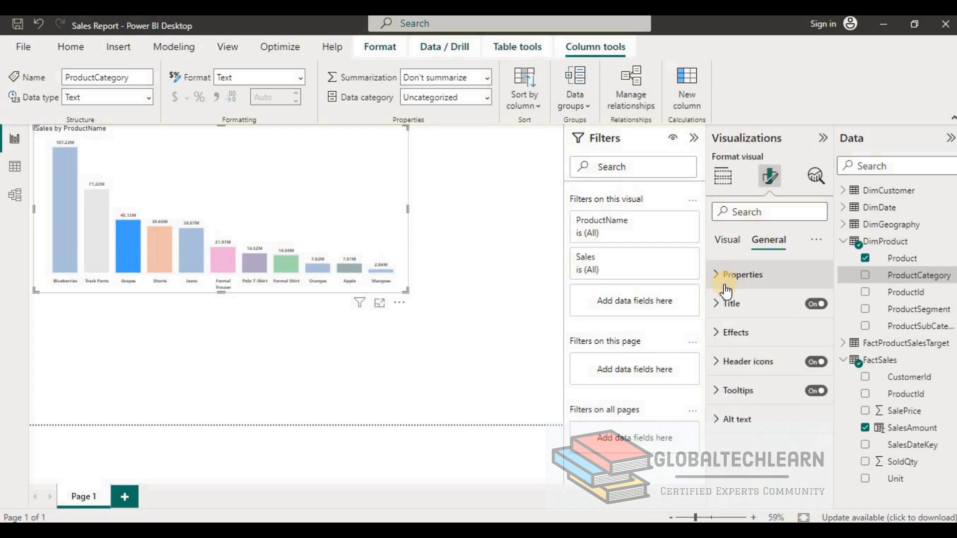
pyautogui.click(727, 303)
pyautogui.click(748, 375)
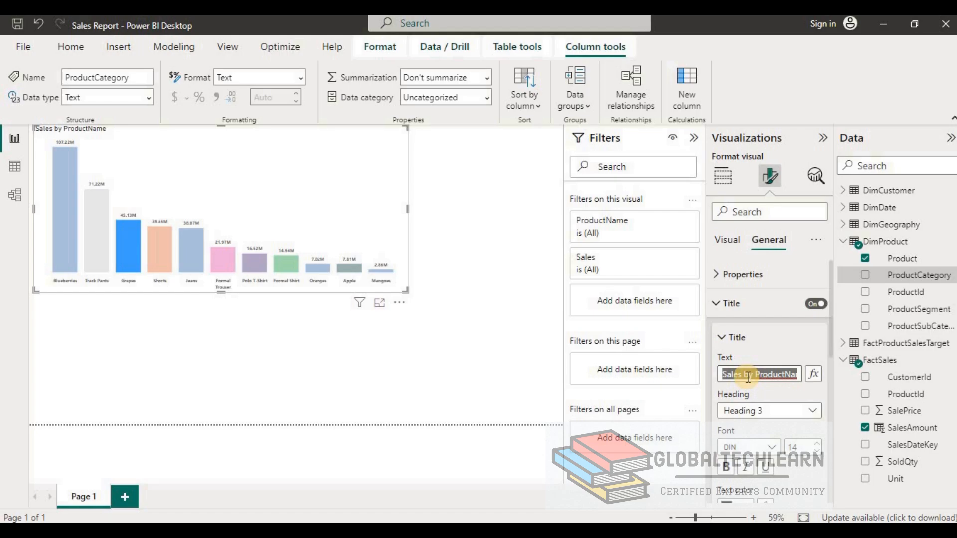
pyautogui.write('Product wise Sales')
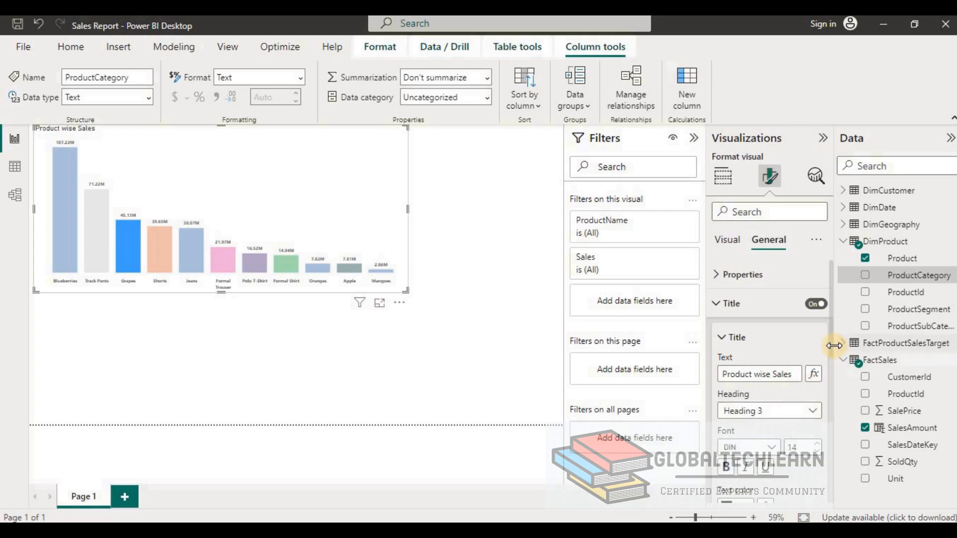
# - Set the chart title's font to Arial Black at size 17
pyautogui.moveTo(831, 350); pyautogui.dragTo(828, 375)
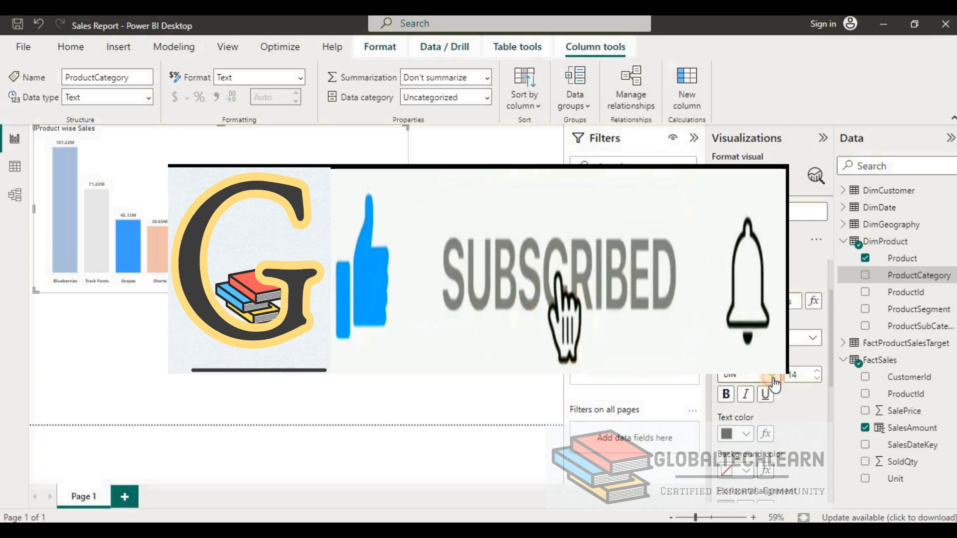
pyautogui.click(772, 378)
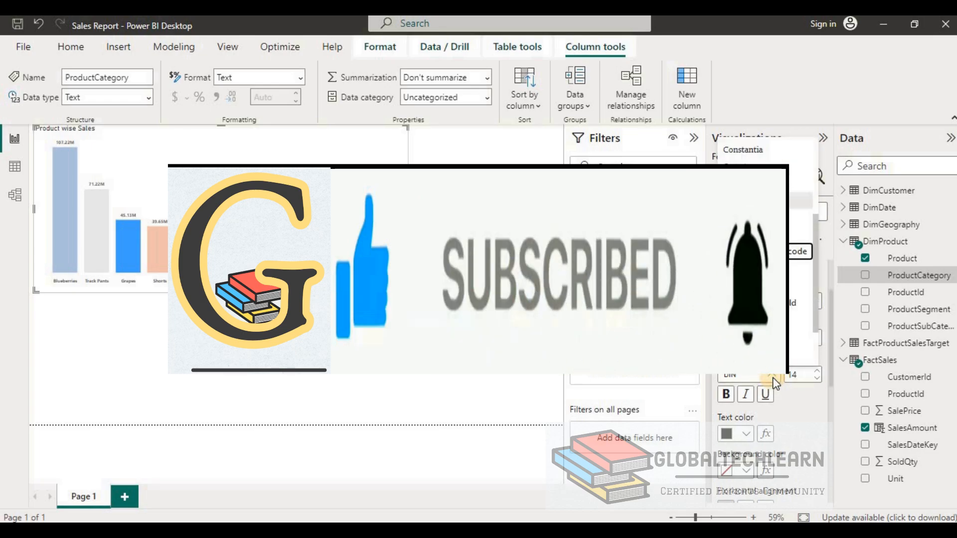
pyautogui.scroll(3, 753, 239)
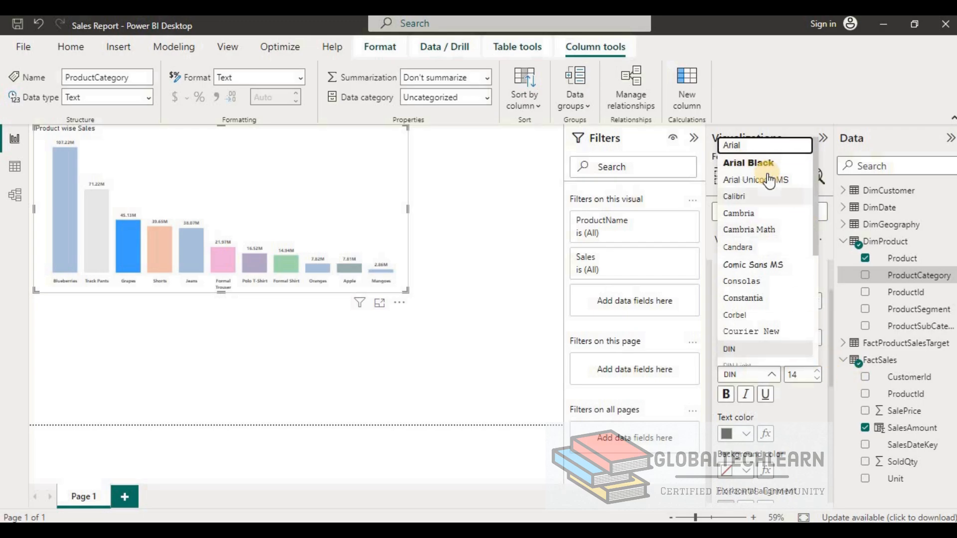
pyautogui.click(750, 163)
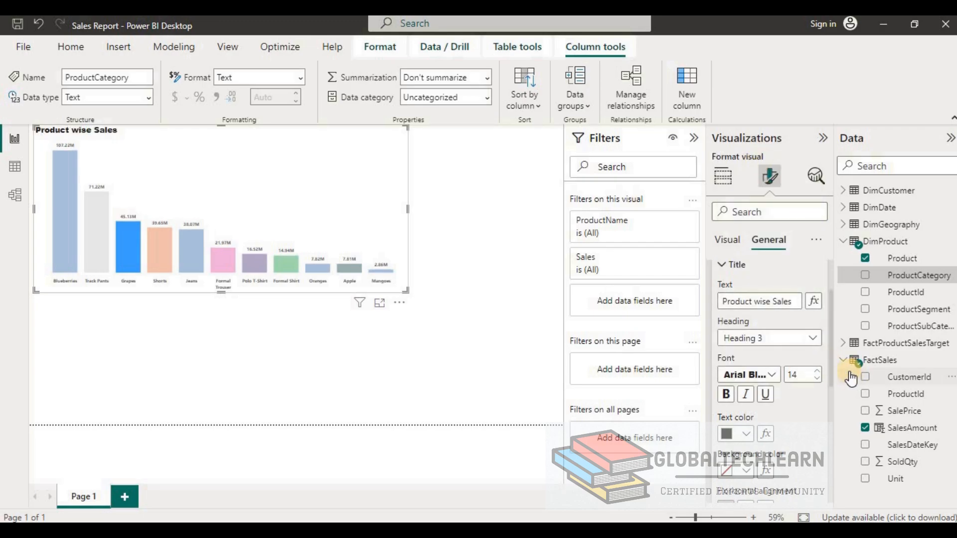
pyautogui.click(817, 372)
pyautogui.click(817, 372)
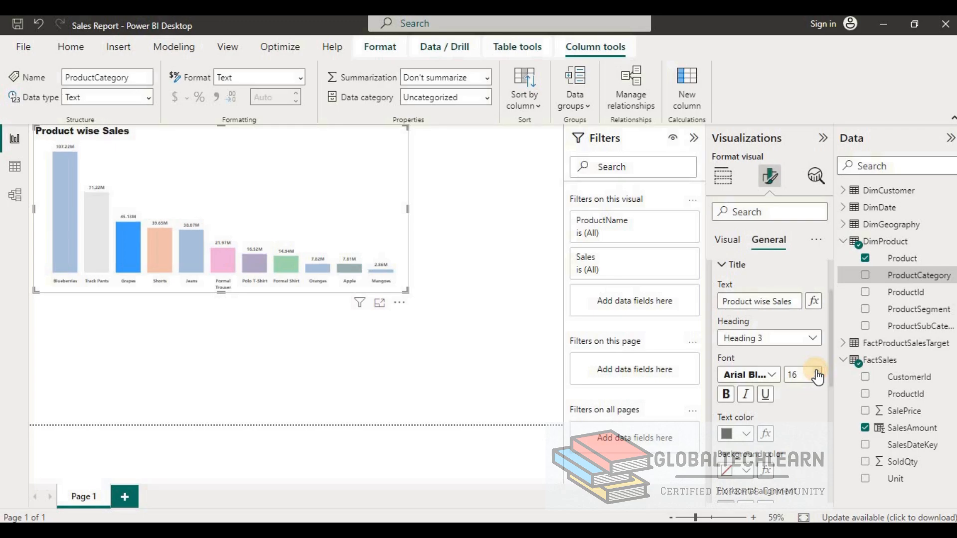
pyautogui.click(816, 371)
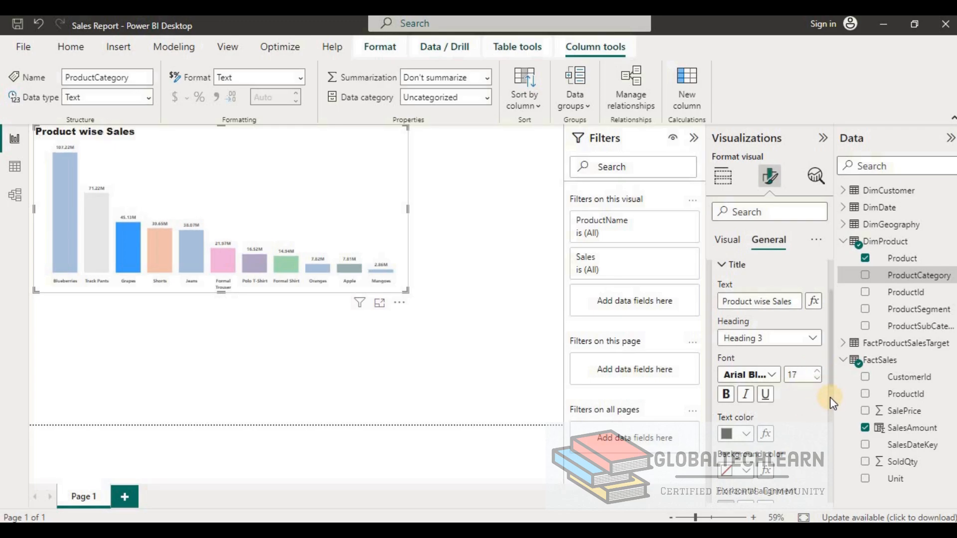
# - Color the column chart's title in a lighter dark-blue theme shade and center it horizontally
pyautogui.click(744, 435)
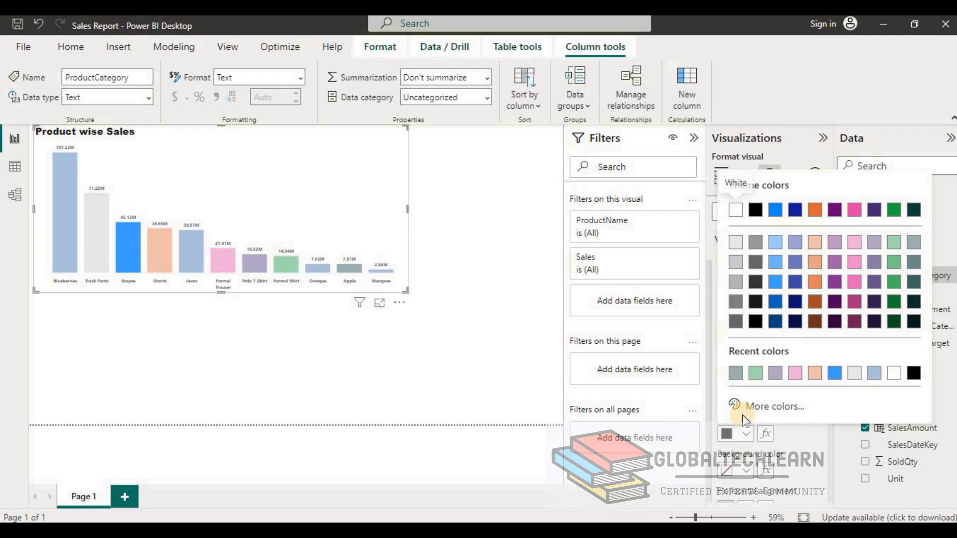
pyautogui.click(795, 262)
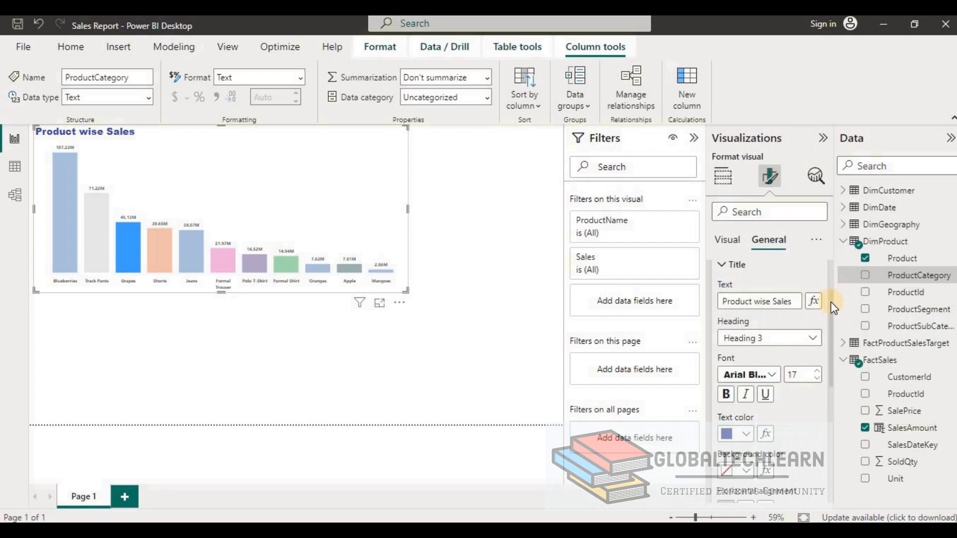
pyautogui.scroll(-4, 839, 392)
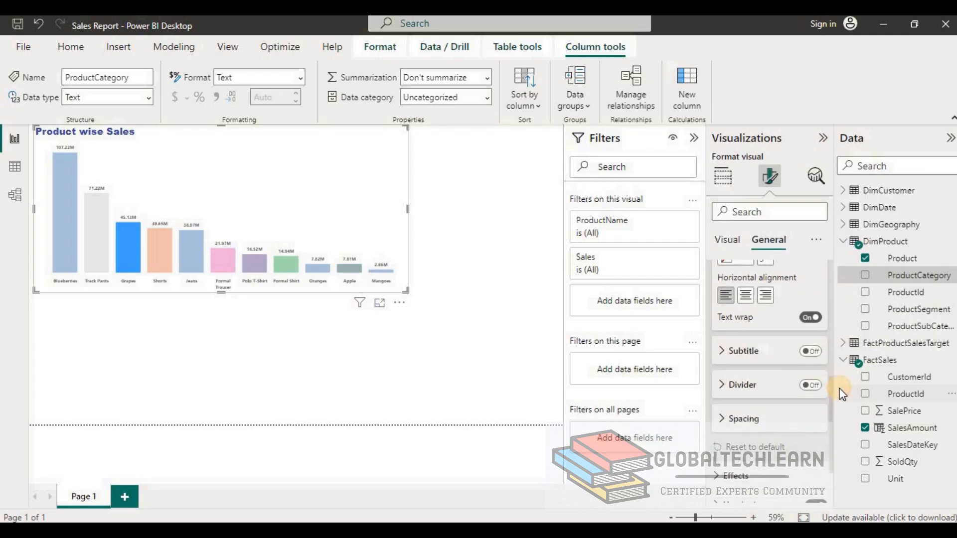
pyautogui.click(747, 299)
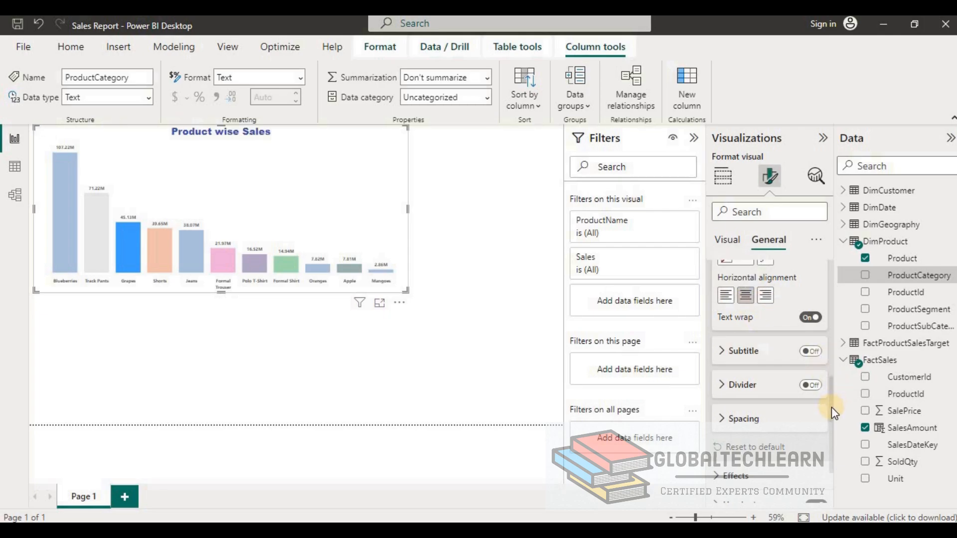
# - Set the column chart's height to 250 and its width to 700
pyautogui.moveTo(832, 315); pyautogui.dragTo(835, 287)
pyautogui.click(717, 304)
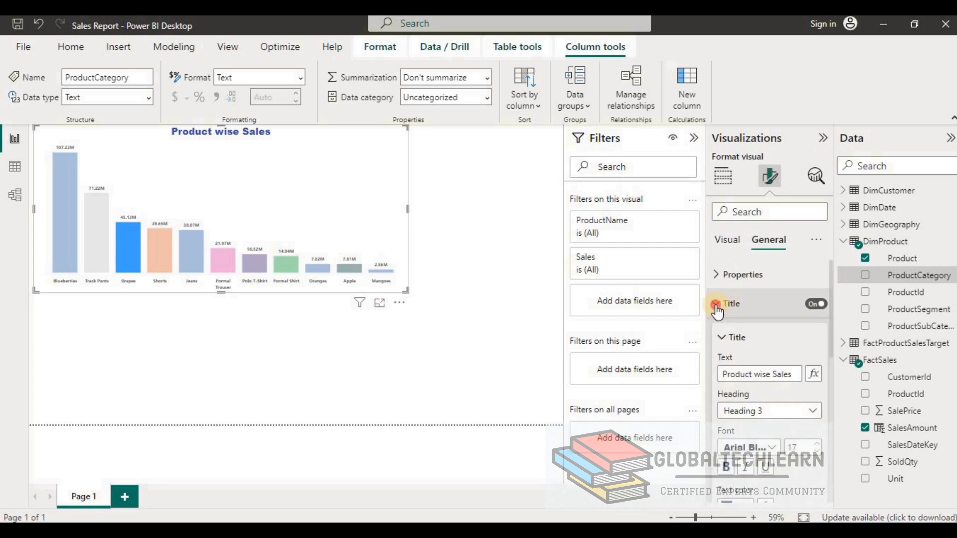
pyautogui.click(717, 278)
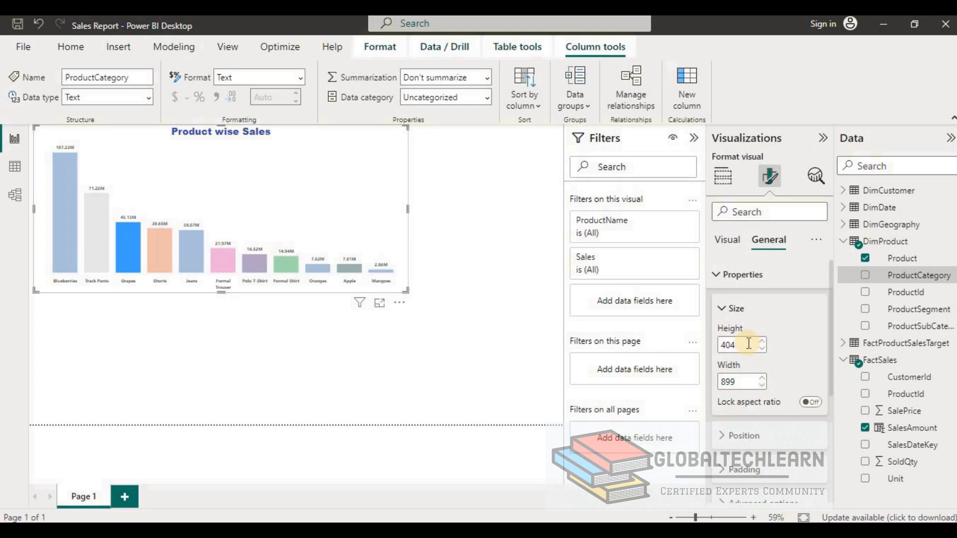
pyautogui.moveTo(749, 343); pyautogui.dragTo(723, 345)
pyautogui.write('250')
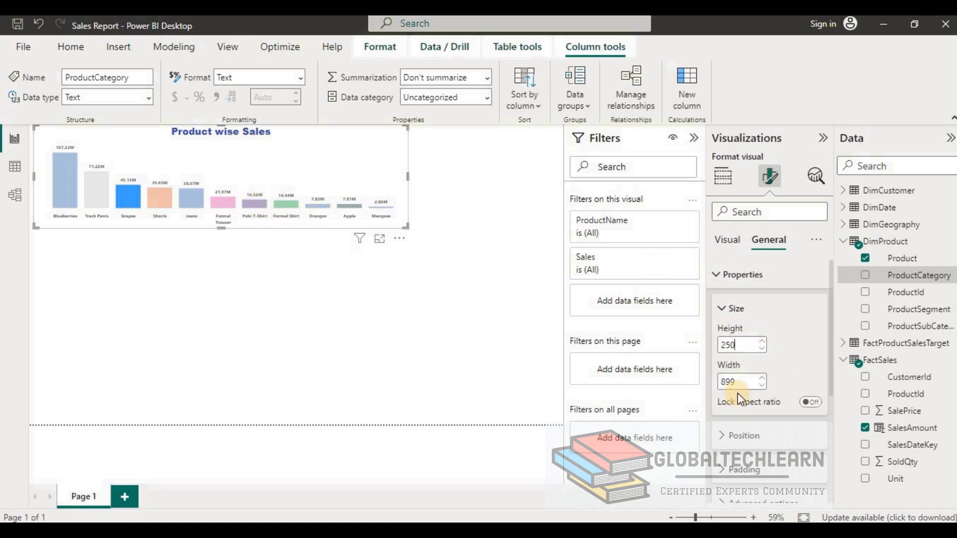
pyautogui.moveTo(739, 384); pyautogui.dragTo(715, 388)
pyautogui.write('700')
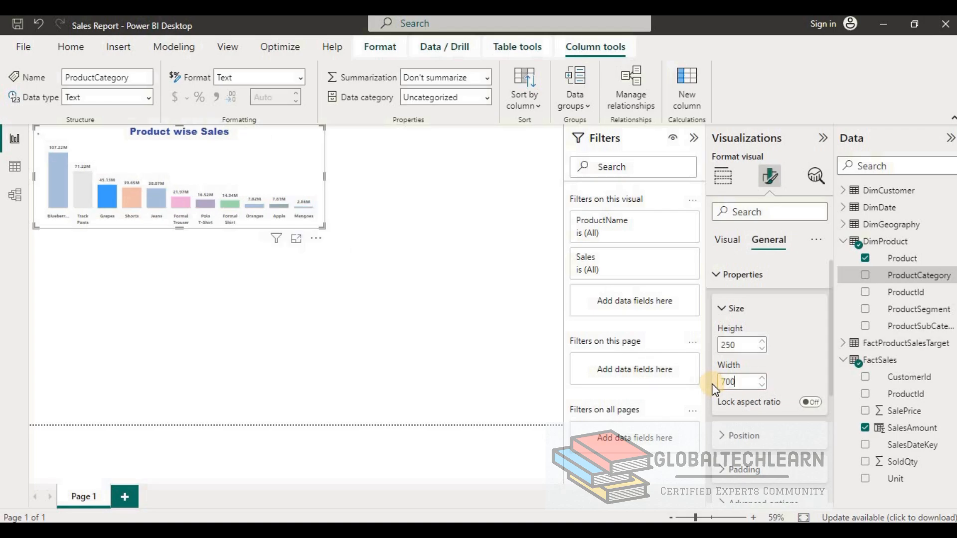
pyautogui.click(496, 378)
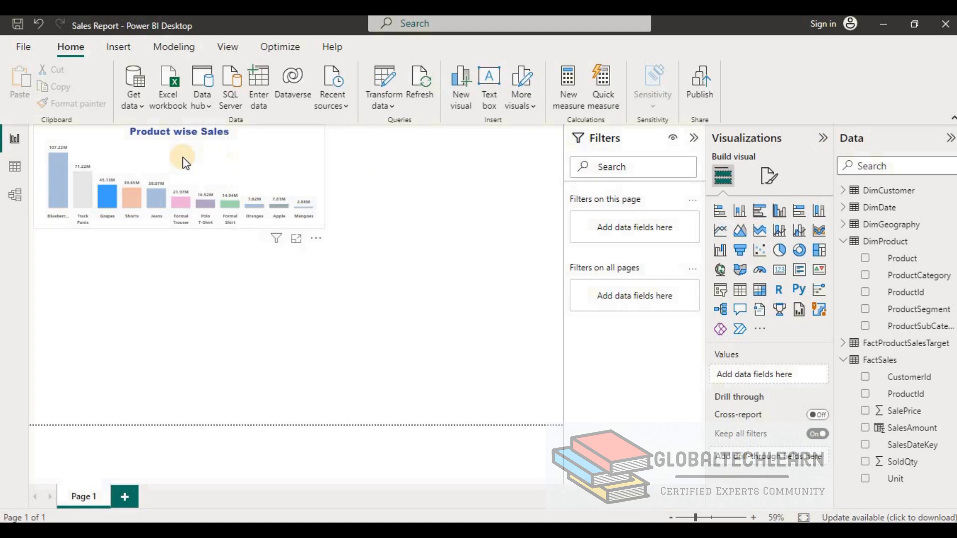
pyautogui.click(269, 163)
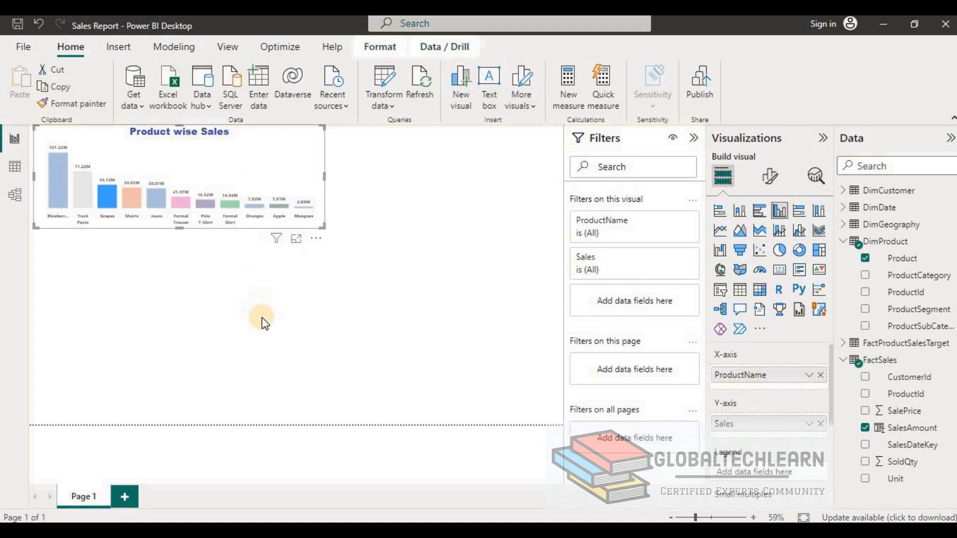
# - Switch to the requirements note, read the second requirement about the sales amount trend, and return to the report
pyautogui.hotkey('alt', 'Tab')
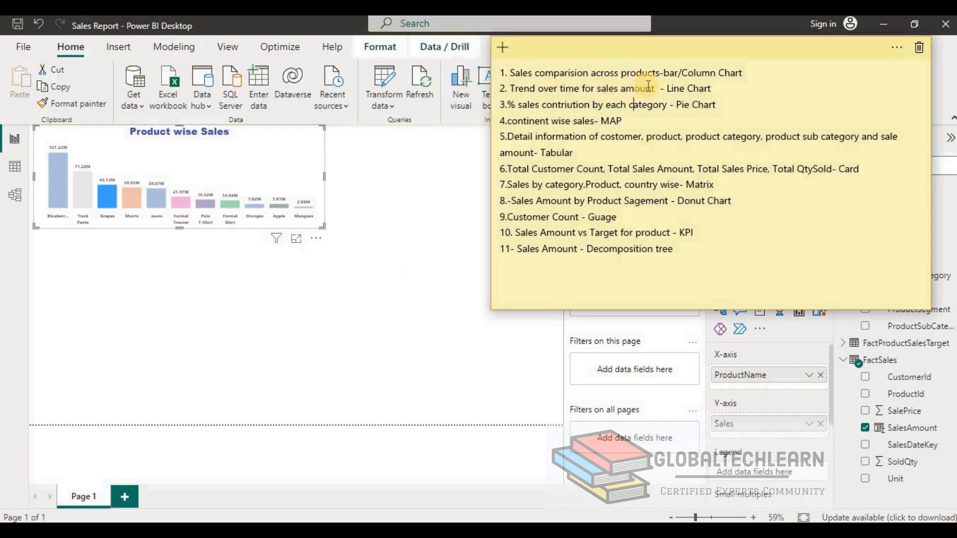
pyautogui.moveTo(656, 89); pyautogui.dragTo(515, 88)
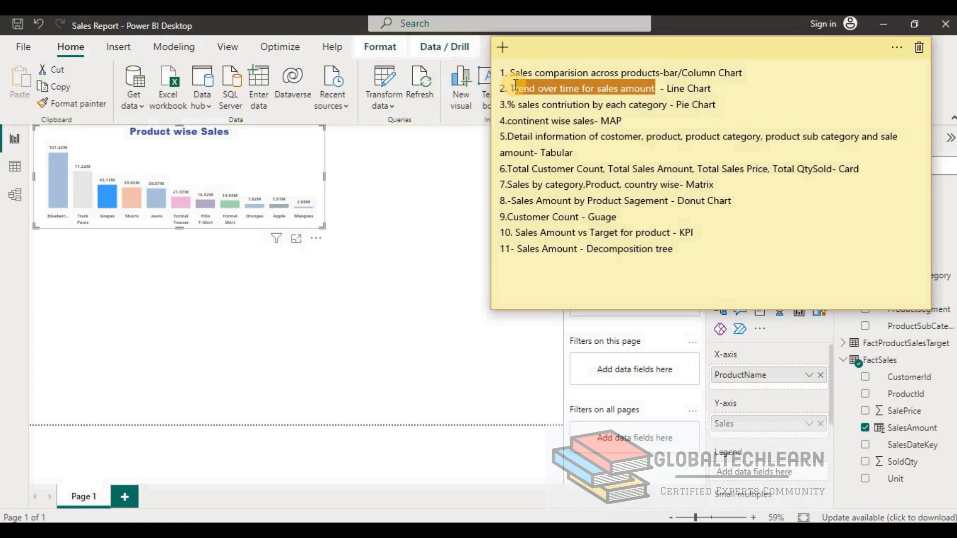
pyautogui.click(422, 265)
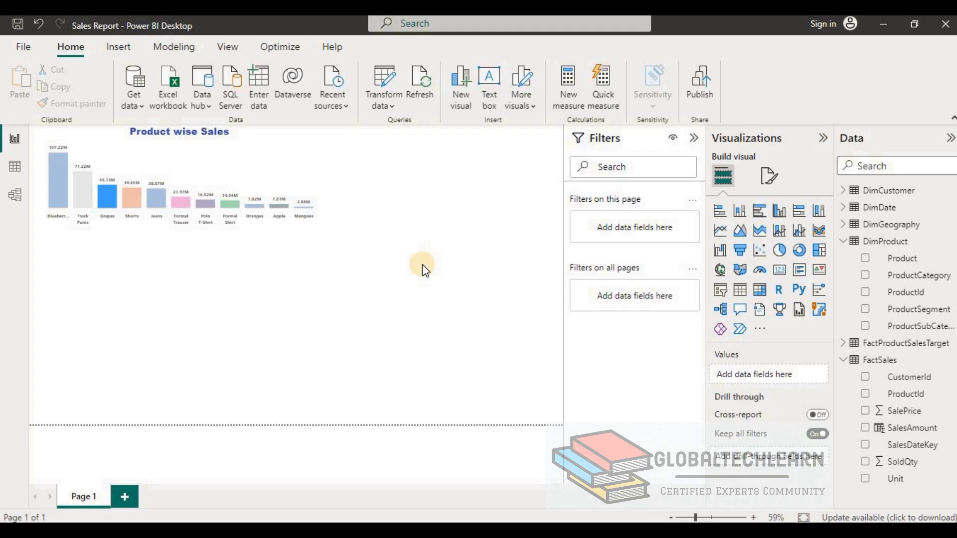
# - Add a line chart with Month from DimDate's date hierarchy on the X-axis and SalesAmount on the Y-axis
pyautogui.click(721, 231)
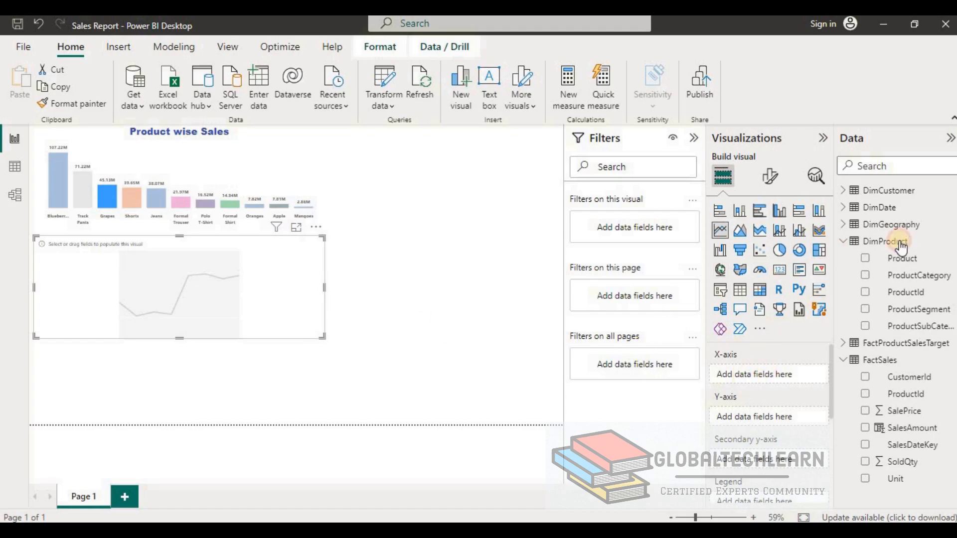
pyautogui.click(850, 212)
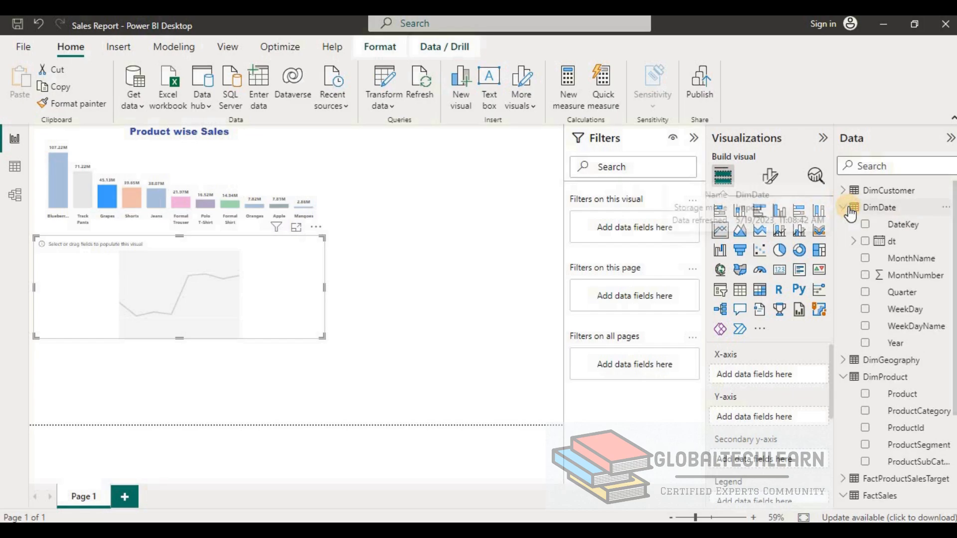
pyautogui.click(853, 241)
pyautogui.click(864, 258)
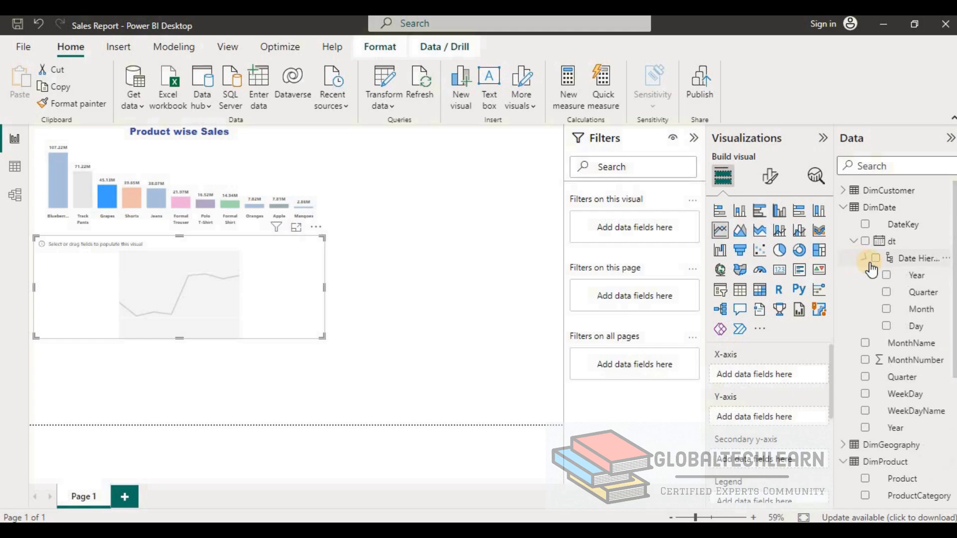
pyautogui.moveTo(923, 313); pyautogui.dragTo(762, 379)
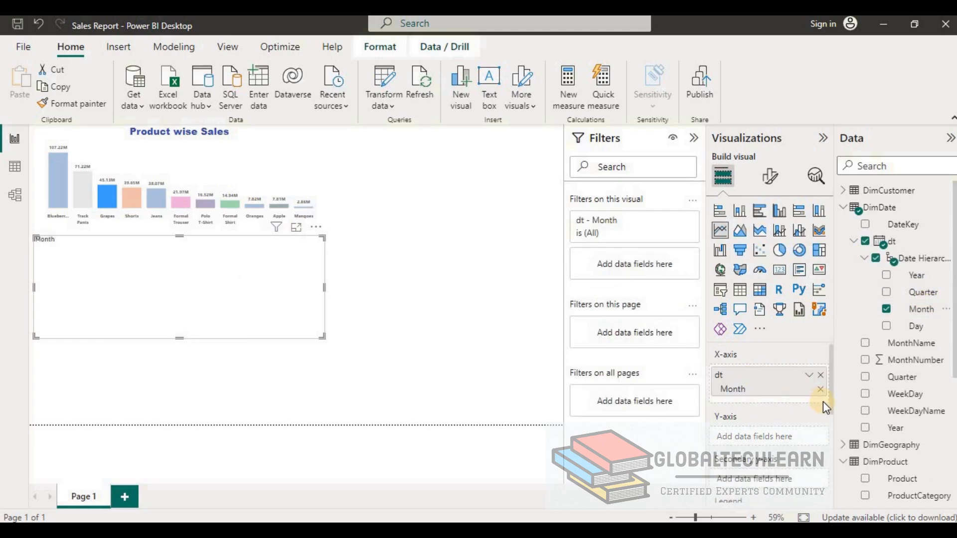
pyautogui.click(844, 207)
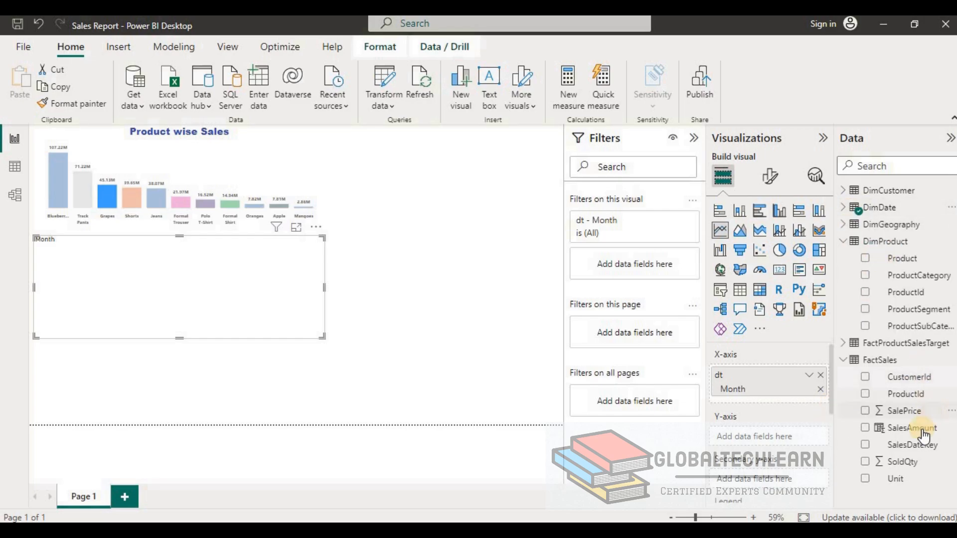
pyautogui.moveTo(916, 427); pyautogui.dragTo(779, 435)
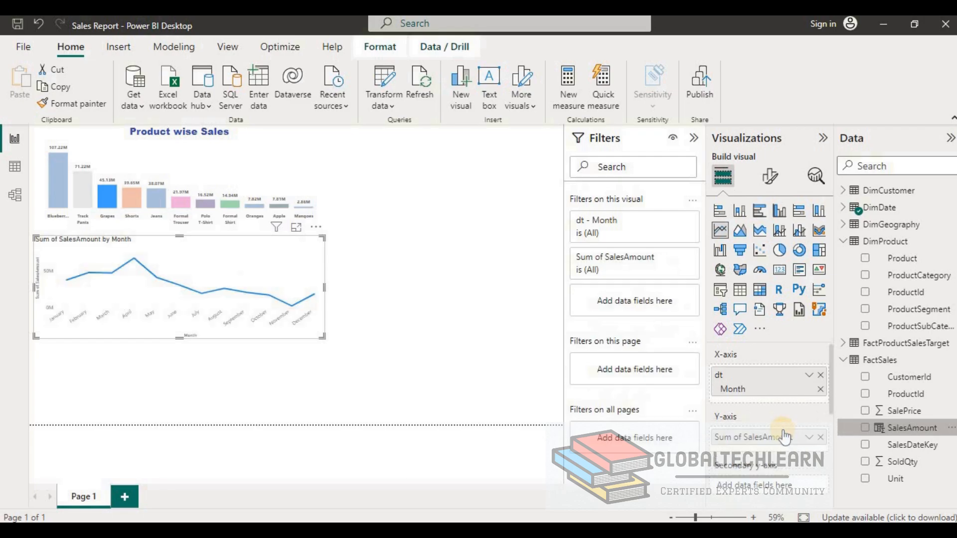
# - Examine the monthly sales line chart in focus mode, then return to the report page
pyautogui.click(296, 227)
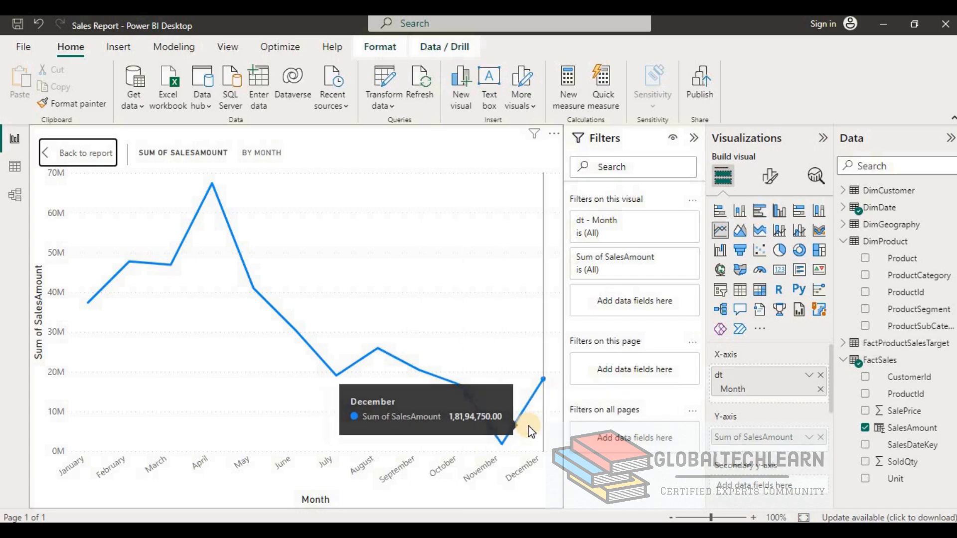
pyautogui.click(83, 161)
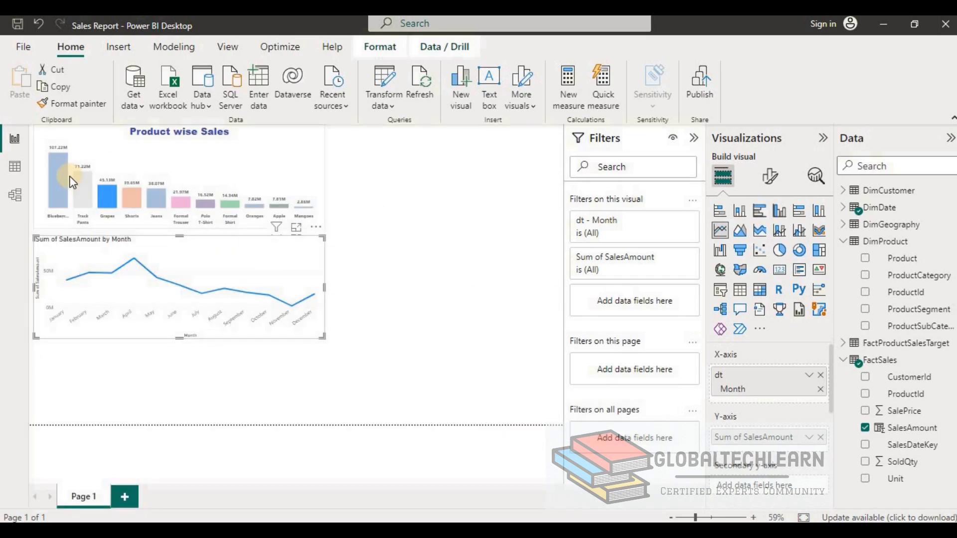
# - Check which dates the SalesDateKey column of the FactSales table covers, leaving it unfiltered, and return to the report
pyautogui.click(16, 175)
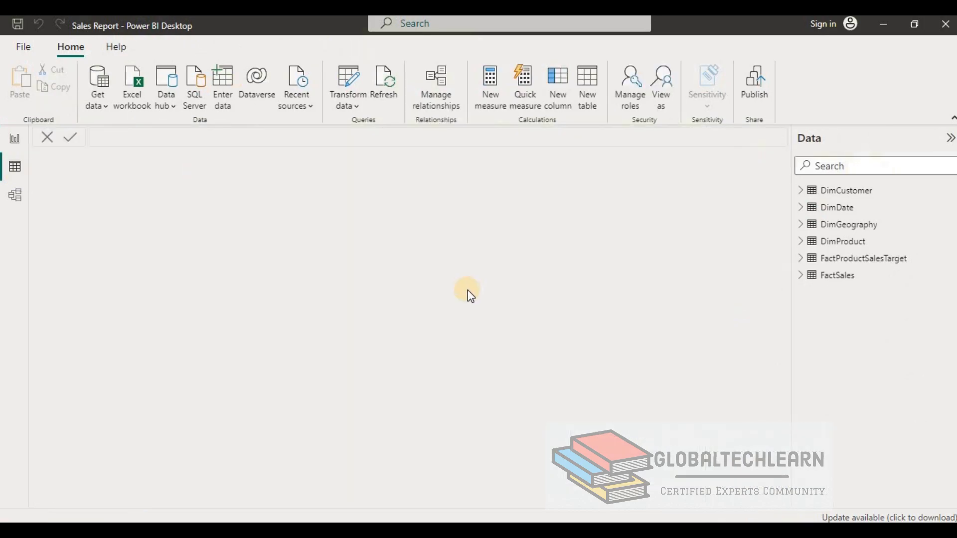
pyautogui.click(848, 276)
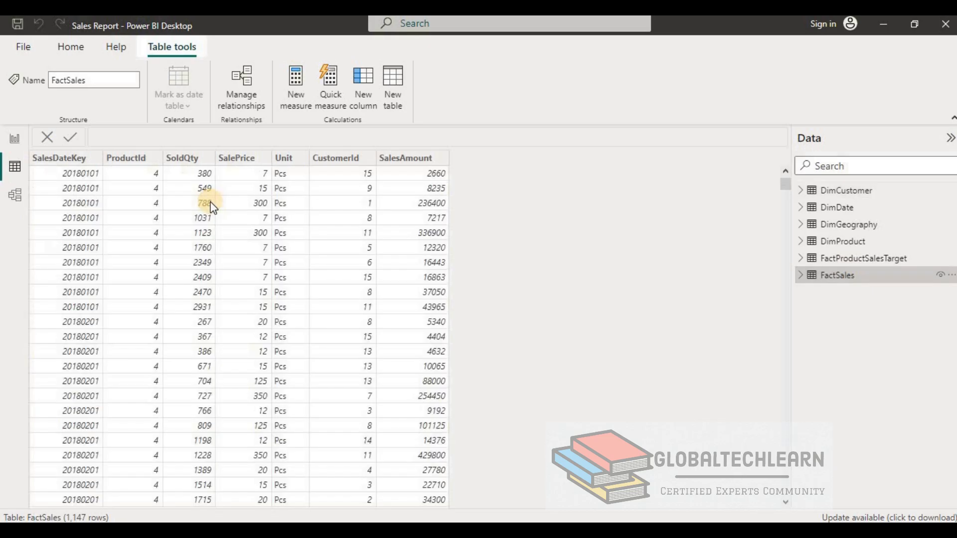
pyautogui.click(98, 158)
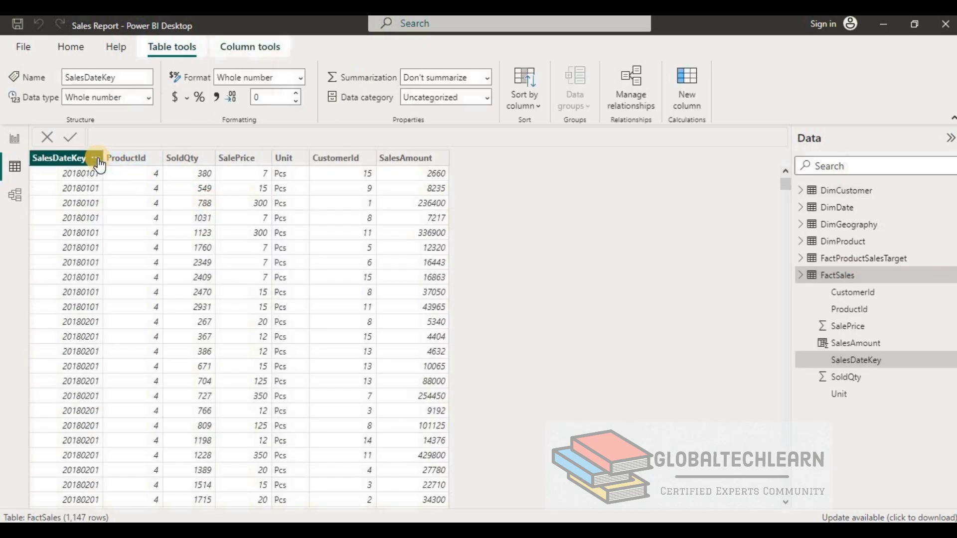
pyautogui.click(96, 158)
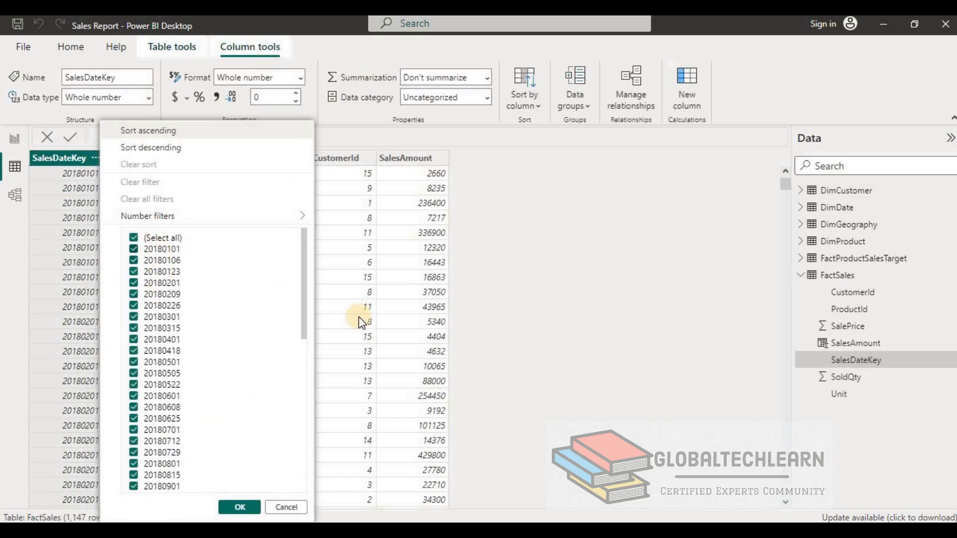
pyautogui.moveTo(304, 316); pyautogui.dragTo(293, 479)
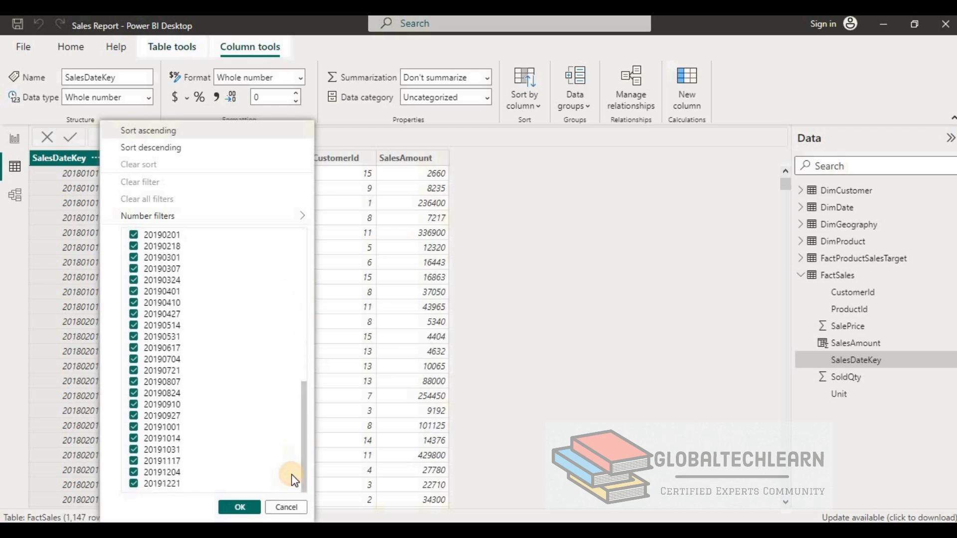
pyautogui.click(274, 507)
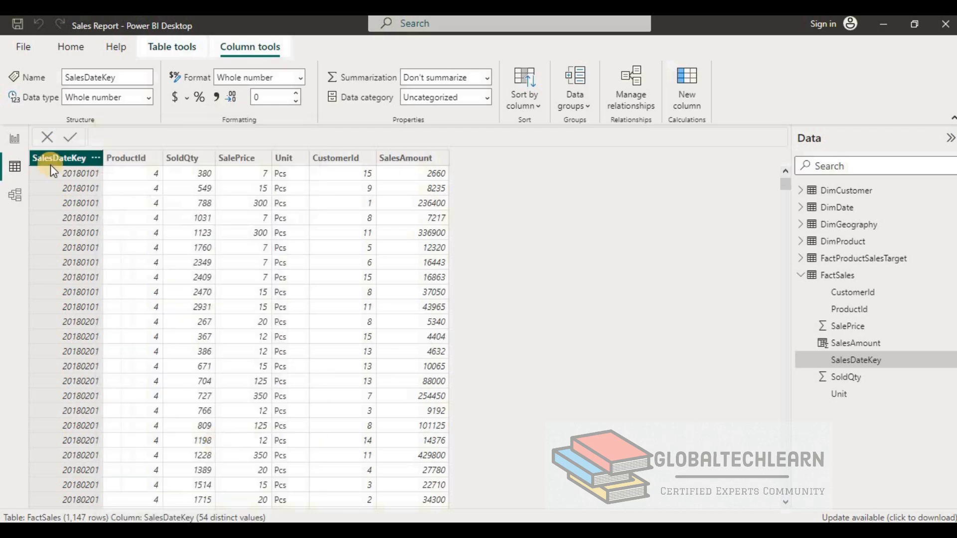
pyautogui.click(14, 138)
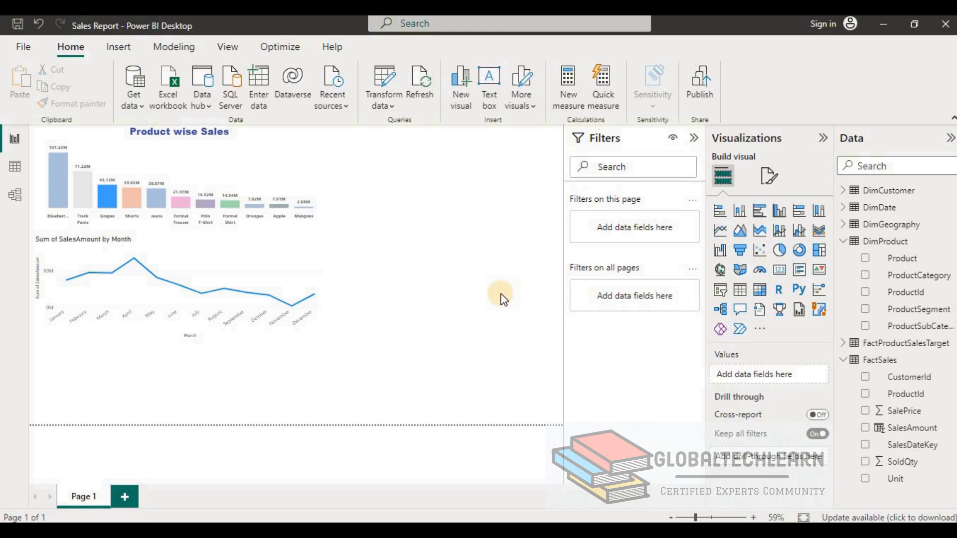
# - Insert a slicer, narrow it, and place it at the top of the page beside the column chart
pyautogui.click(721, 291)
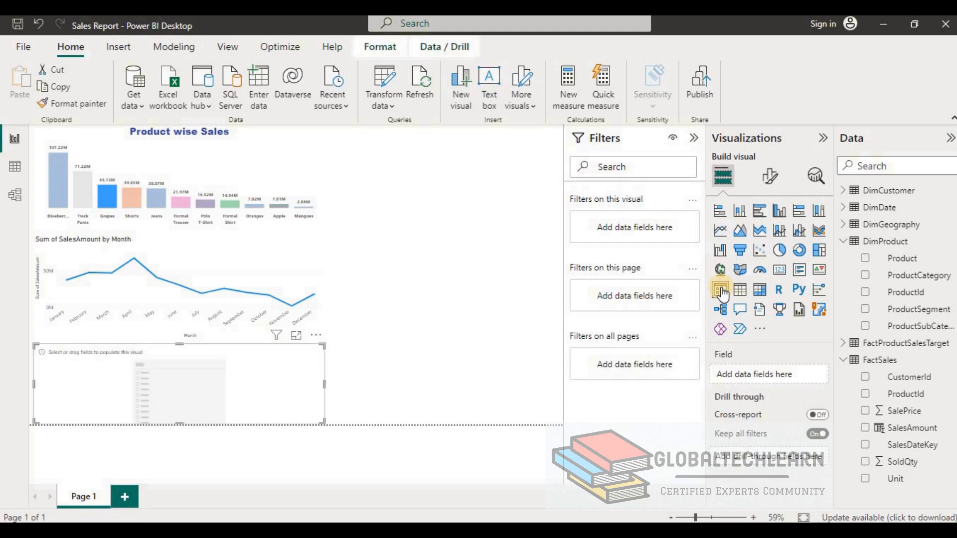
pyautogui.moveTo(324, 382); pyautogui.dragTo(211, 381)
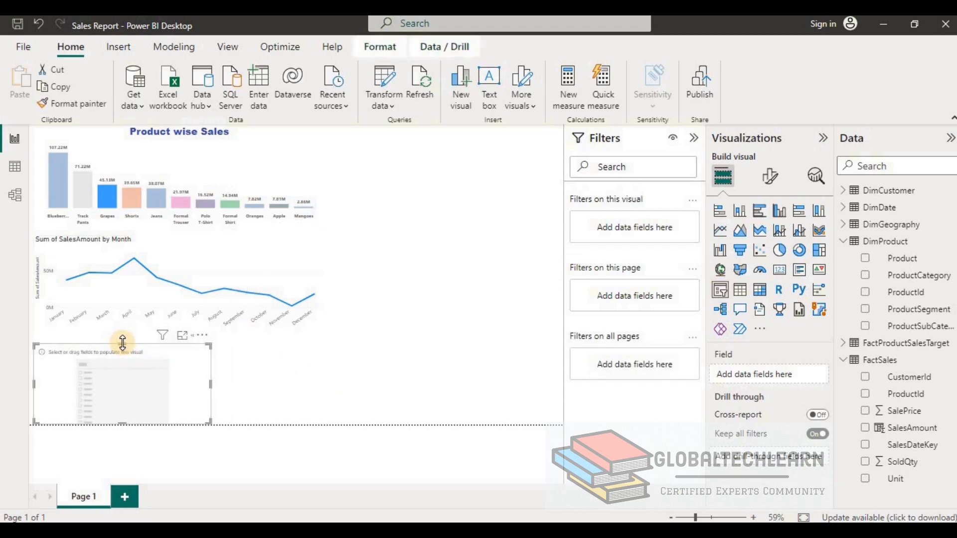
pyautogui.moveTo(127, 347); pyautogui.dragTo(367, 135)
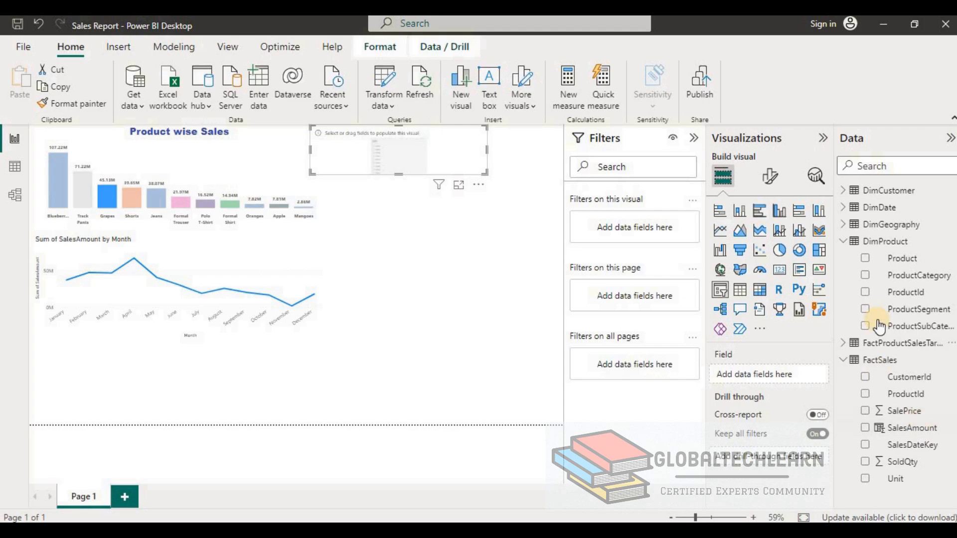
# - Assign Year from DimDate's date hierarchy as the slicer's field
pyautogui.click(848, 242)
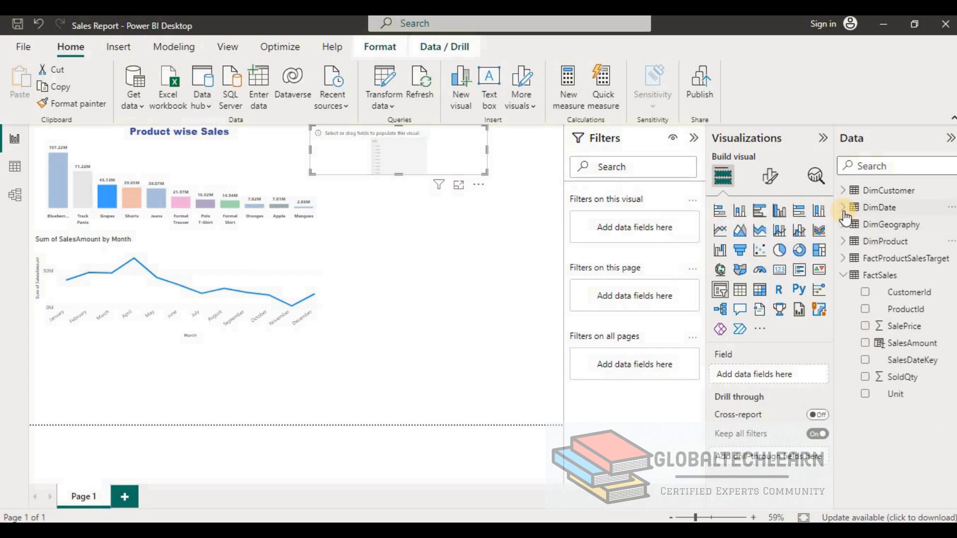
pyautogui.click(845, 208)
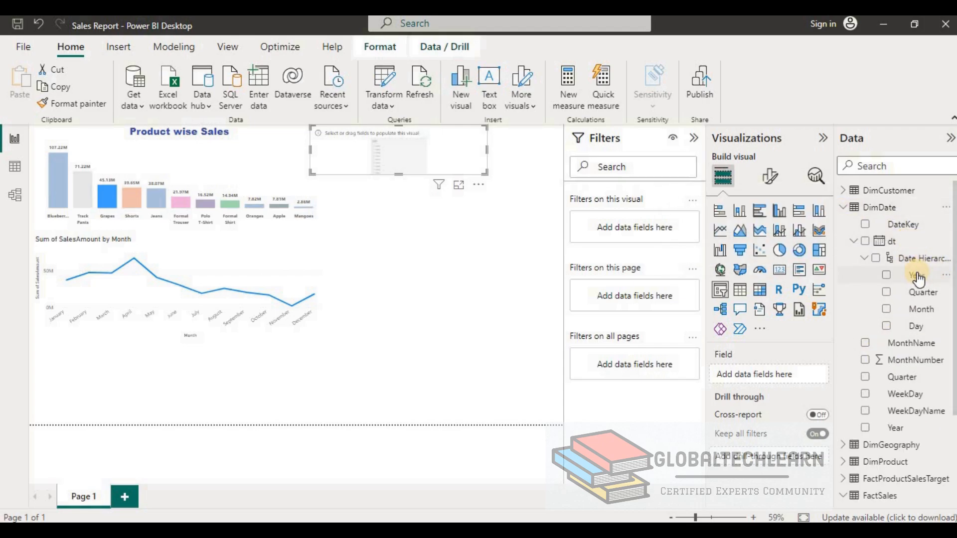
pyautogui.moveTo(919, 276); pyautogui.dragTo(785, 375)
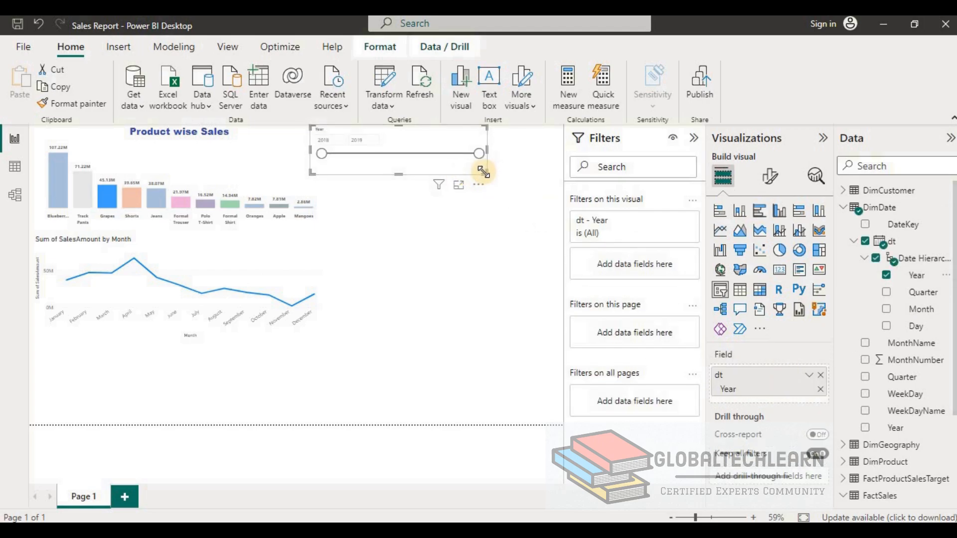
# - Try the Tile style on the Year slicer
pyautogui.click(771, 187)
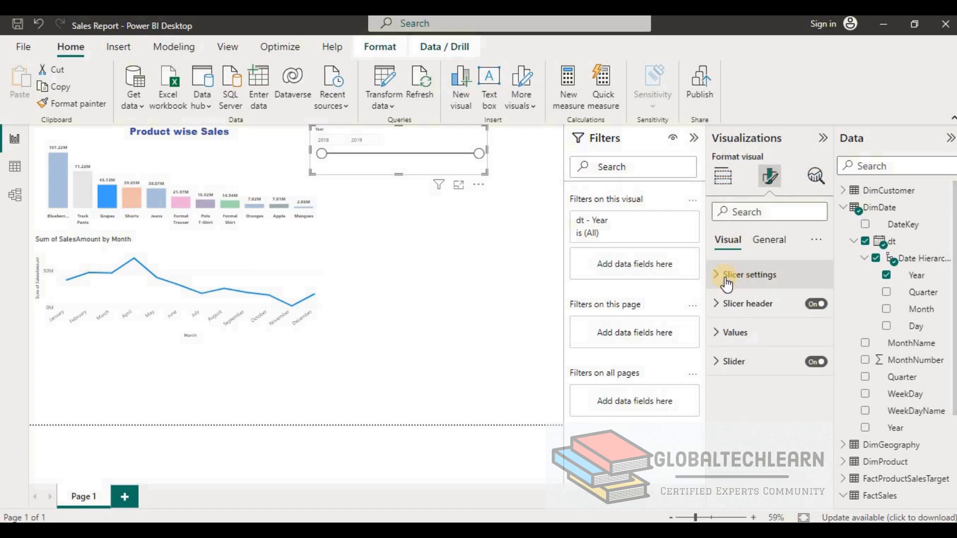
pyautogui.click(721, 282)
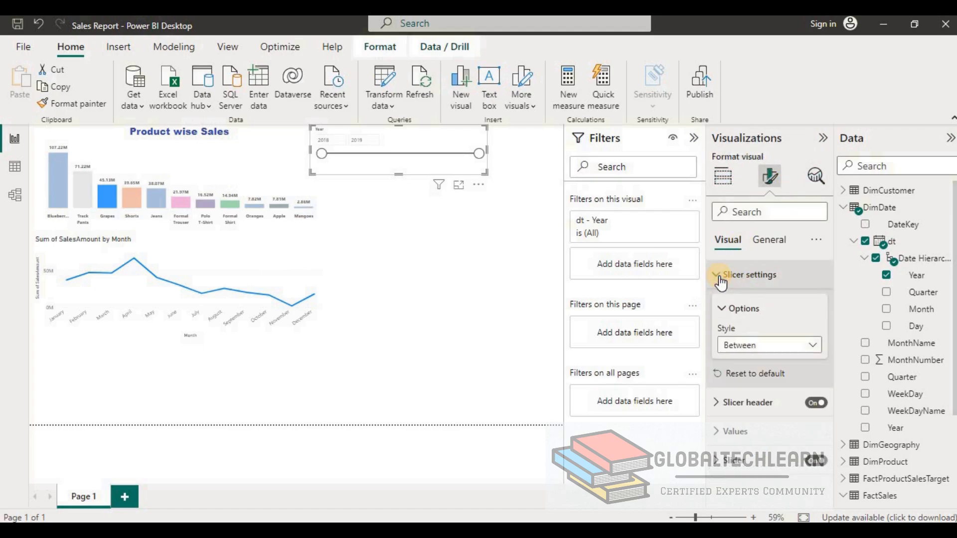
pyautogui.click(810, 346)
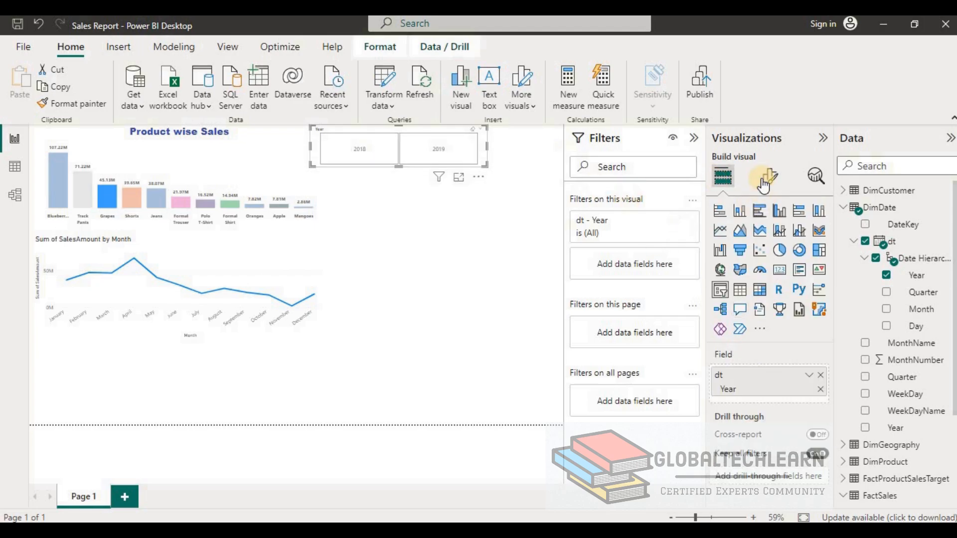
# - Set the Year slicer's style to Vertical list, then shrink it and place it in the report page's upper-right corner
pyautogui.click(763, 184)
pyautogui.click(716, 283)
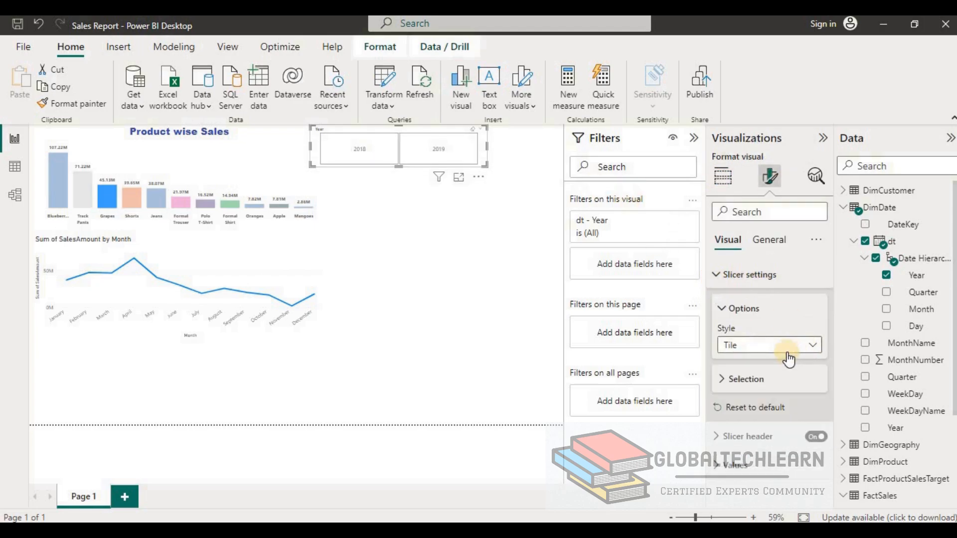
pyautogui.click(790, 346)
pyautogui.click(767, 364)
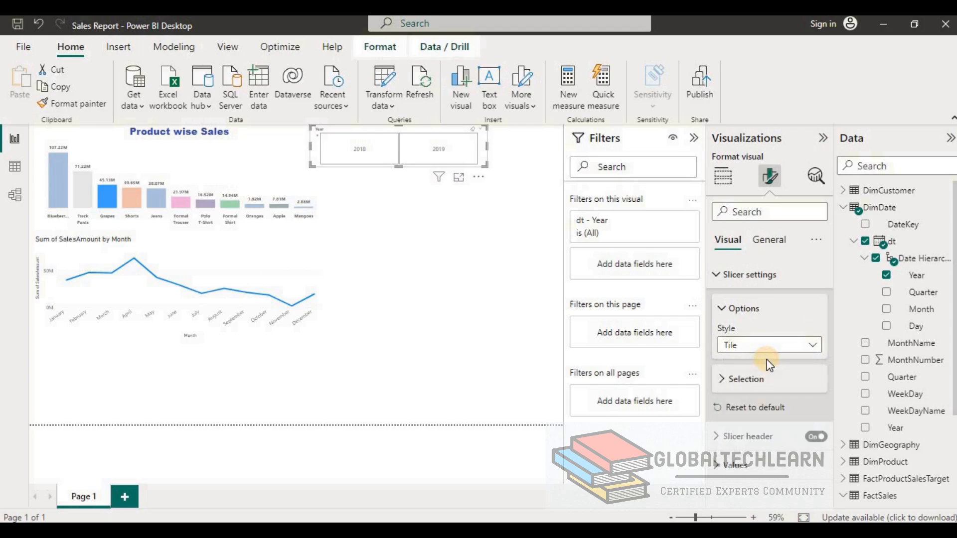
pyautogui.moveTo(486, 146); pyautogui.dragTo(514, 142)
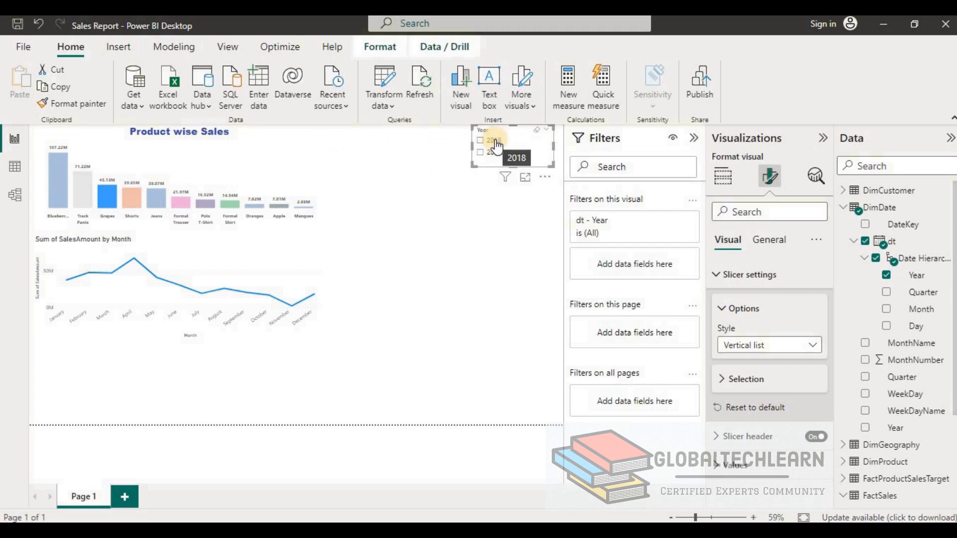
# - Filter the report to 2018 with the Year slicer, examine the monthly sales line chart, then switch the filter to 2019
pyautogui.click(497, 146)
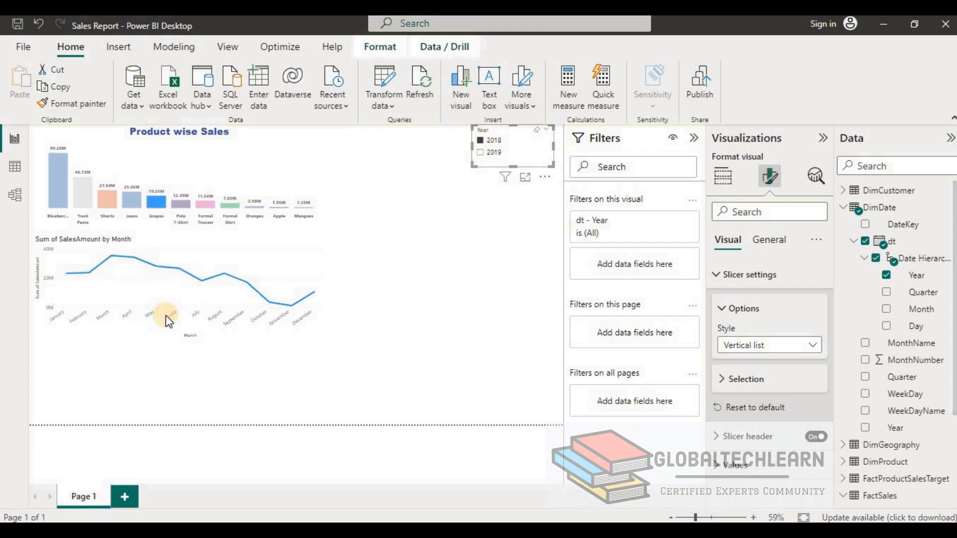
pyautogui.moveTo(70, 280)
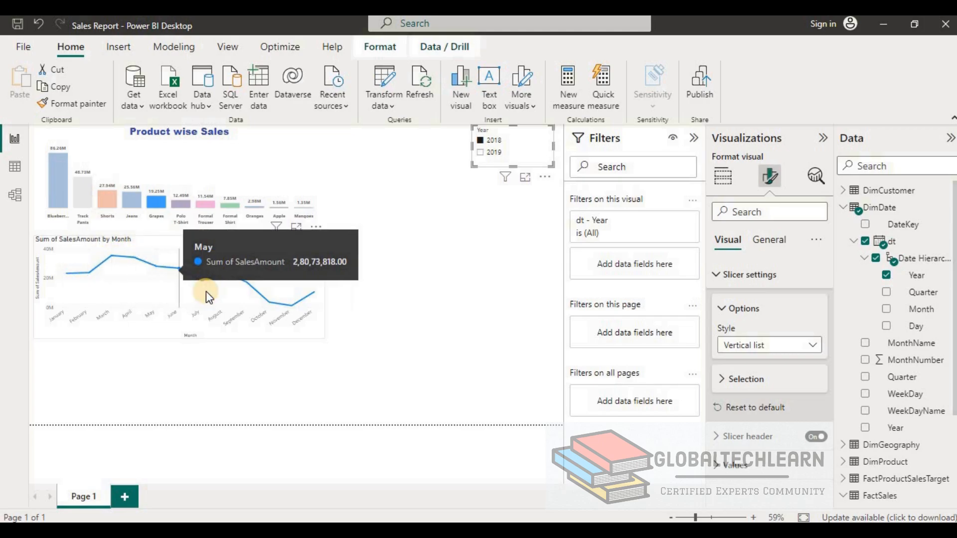
pyautogui.click(495, 154)
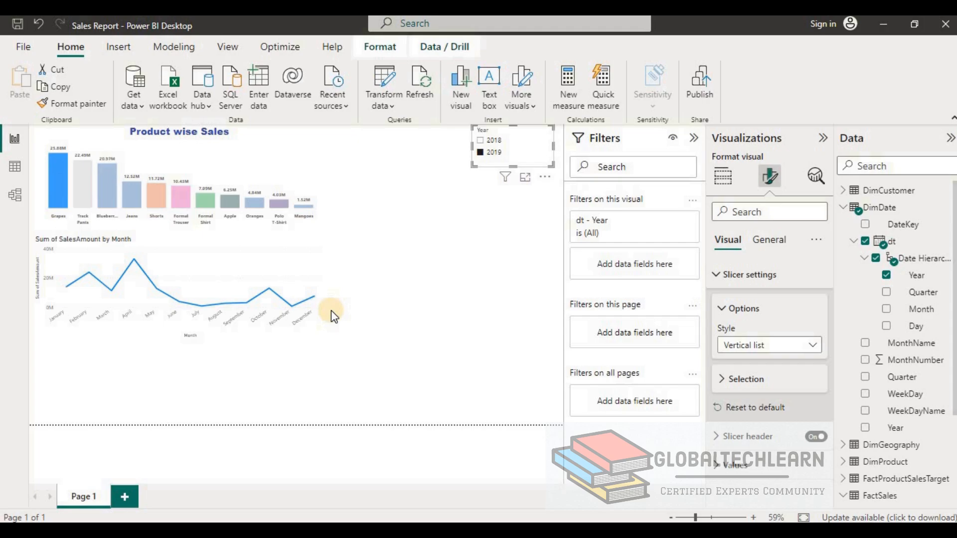
# - Show the monthly sales line chart in focus mode and turn off its X-axis title
pyautogui.click(299, 268)
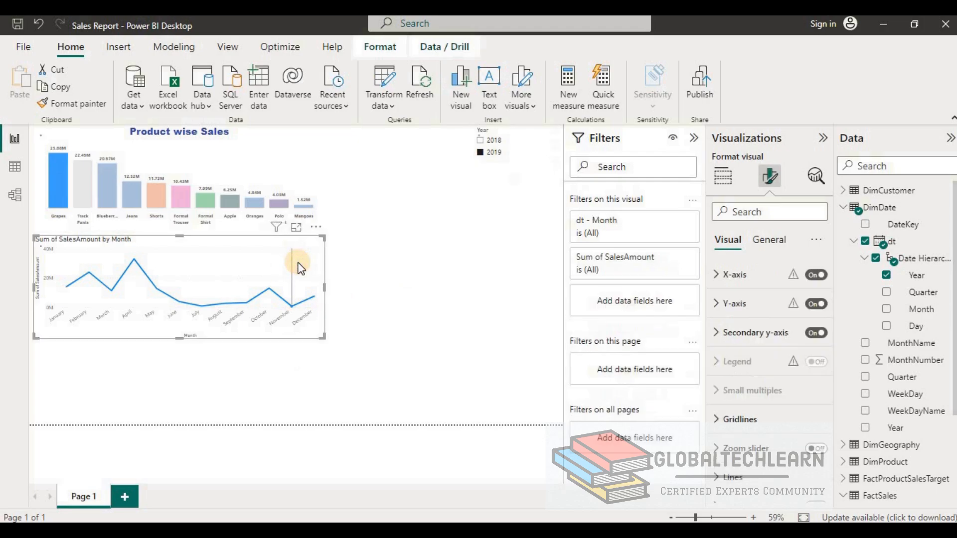
pyautogui.click(296, 229)
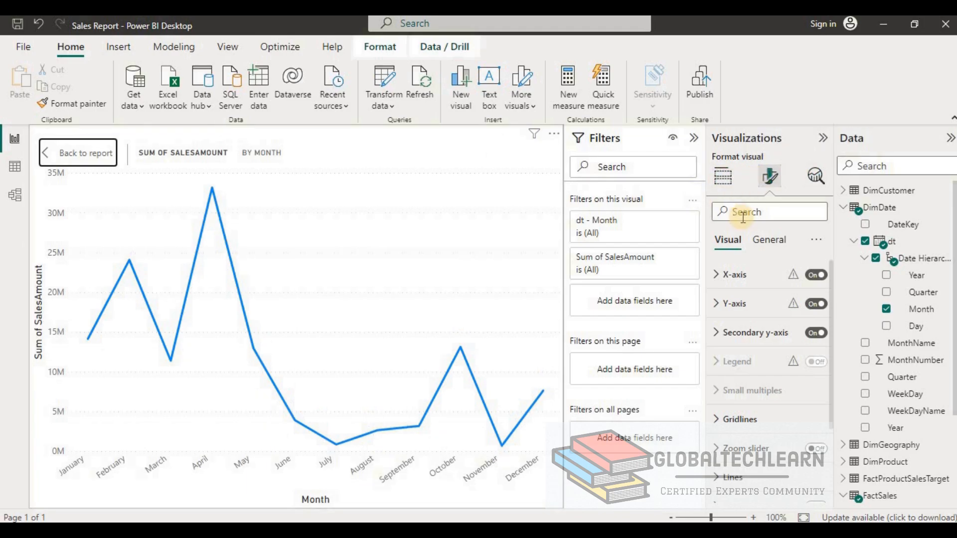
pyautogui.click(724, 279)
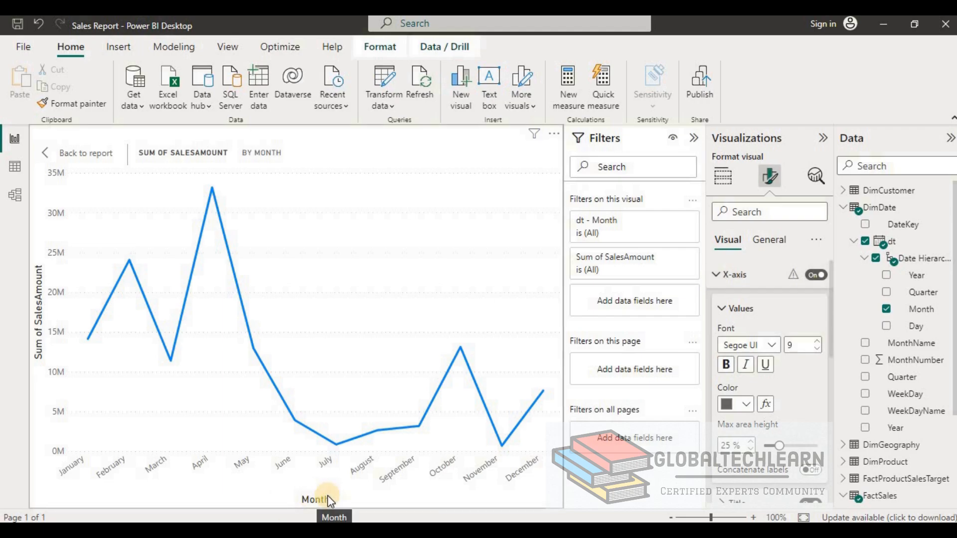
pyautogui.scroll(-3, 776, 288)
pyautogui.moveTo(205, 250)
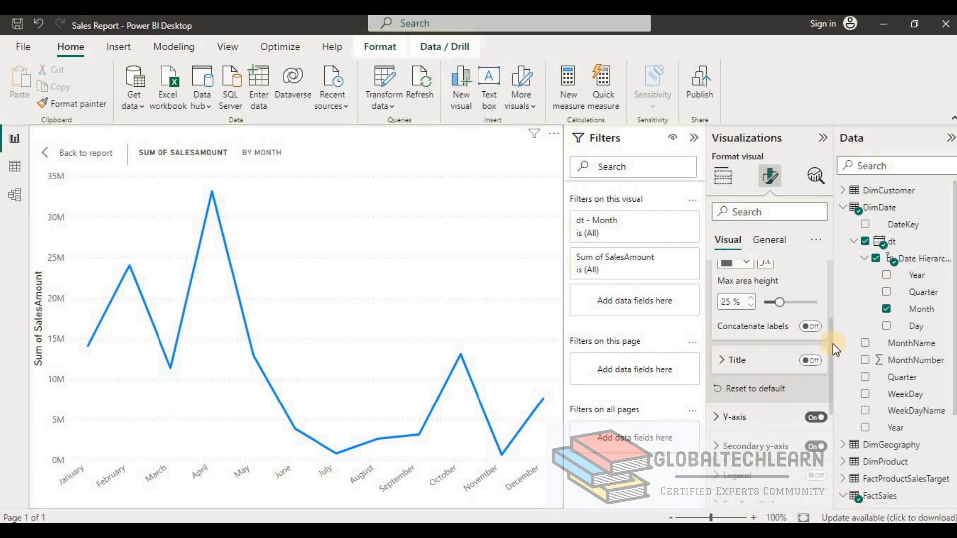
# - Turn off the line chart's Y-axis title and hide the whole Y-axis
pyautogui.moveTo(832, 344); pyautogui.dragTo(836, 422)
pyautogui.click(739, 347)
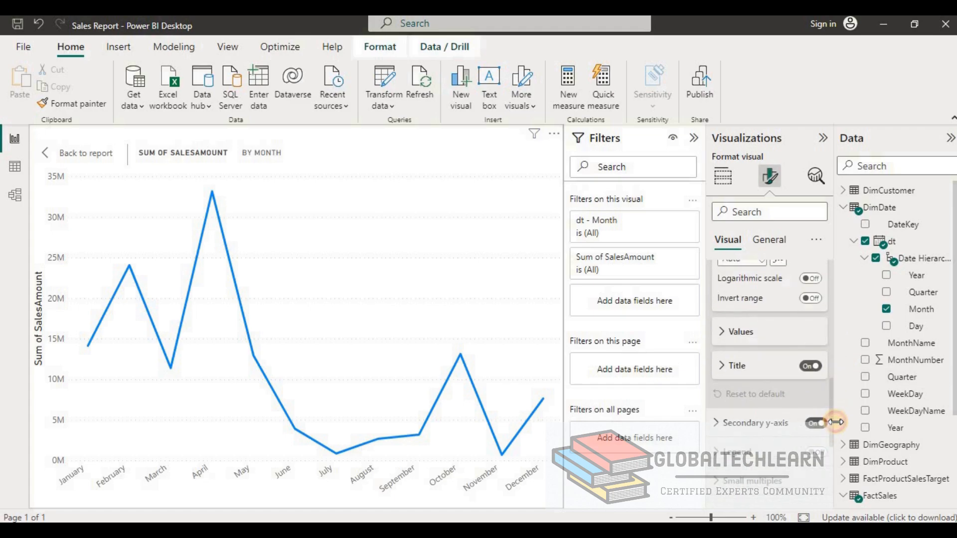
pyautogui.click(805, 372)
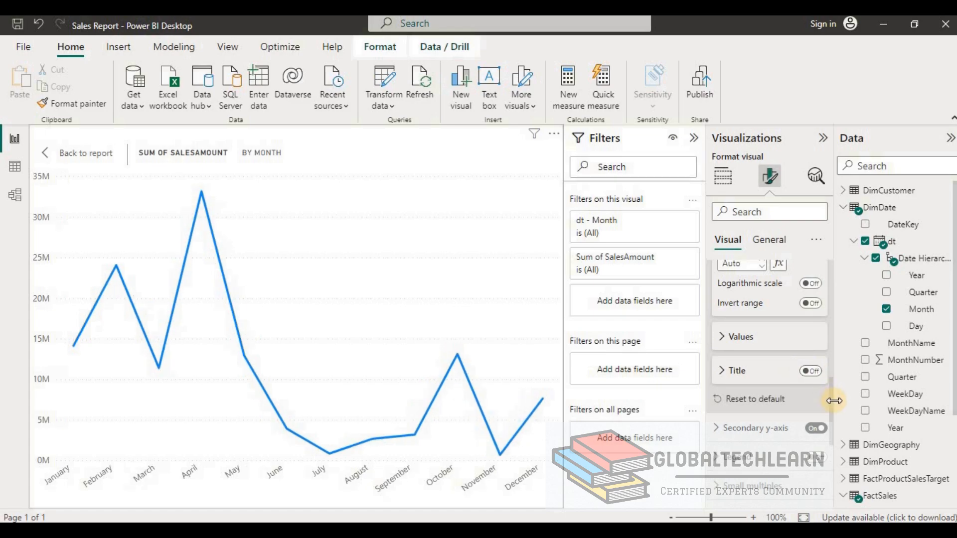
pyautogui.moveTo(834, 401); pyautogui.dragTo(827, 401)
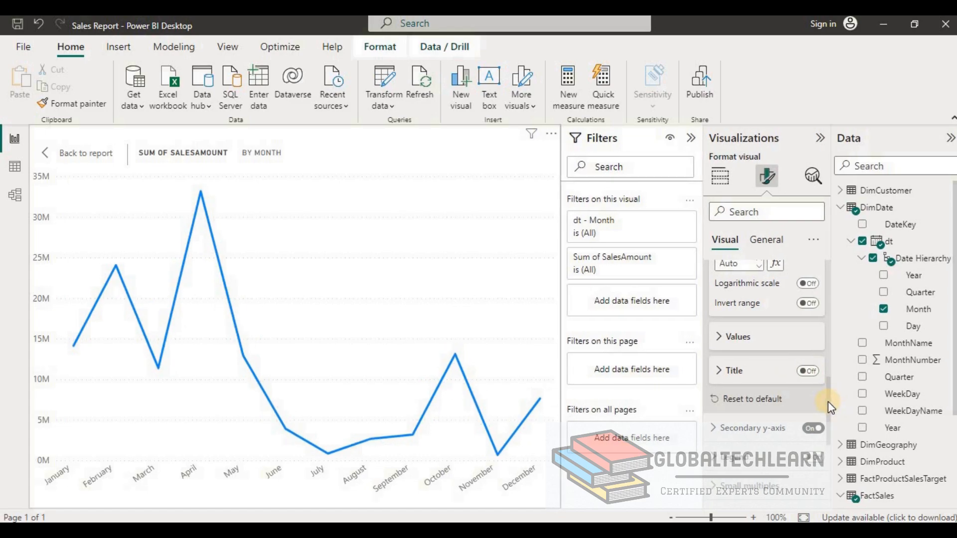
pyautogui.scroll(3, 827, 379)
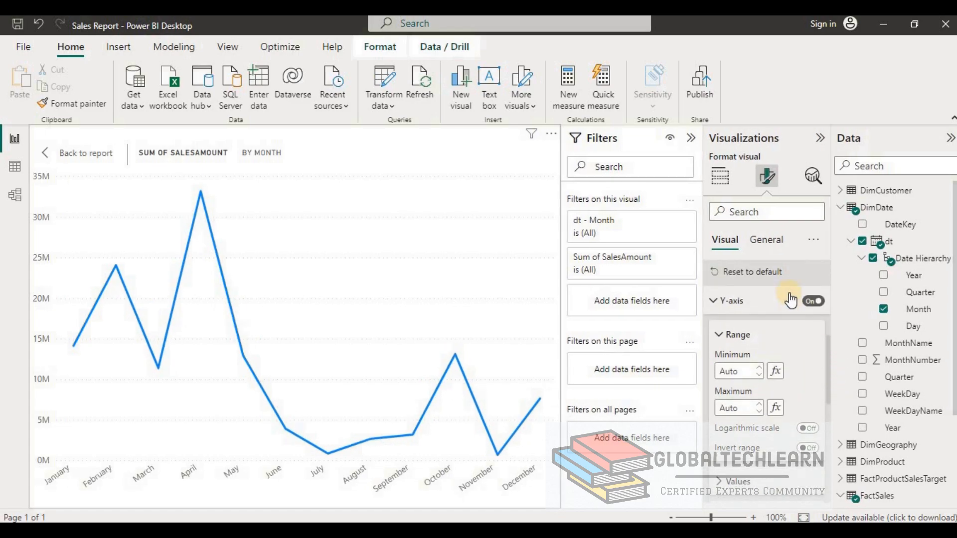
pyautogui.click(806, 301)
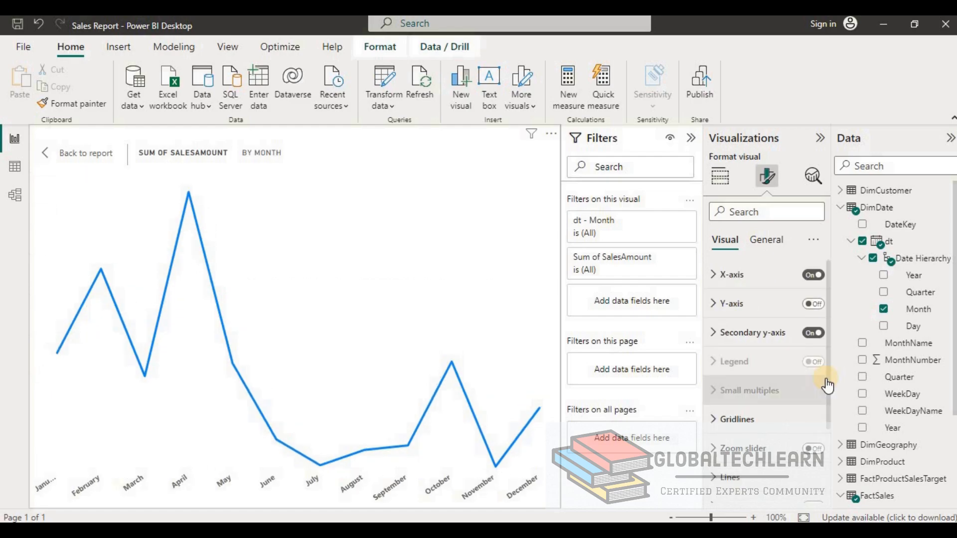
# - Try the Dotted line style on the monthly sales line, then set it back to Solid
pyautogui.moveTo(827, 384); pyautogui.dragTo(830, 445)
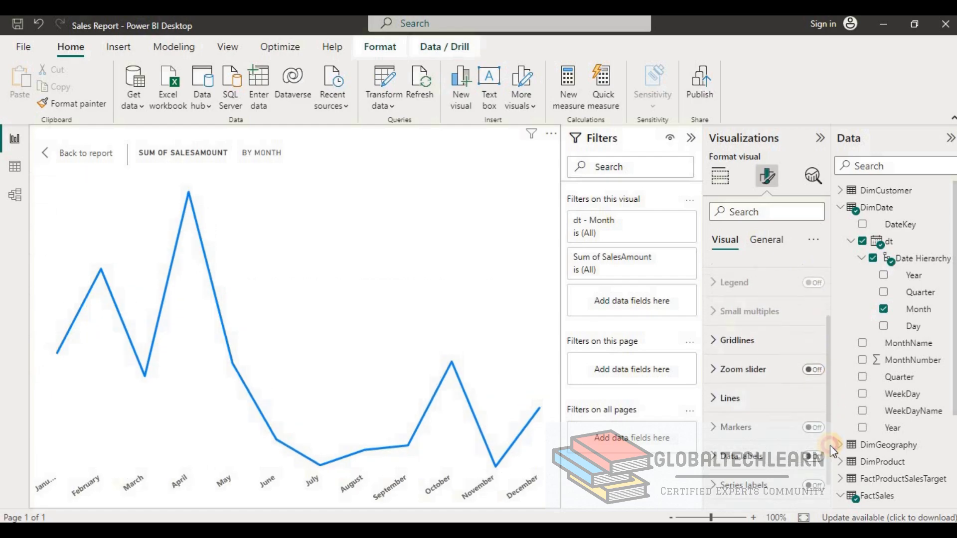
pyautogui.click(718, 395)
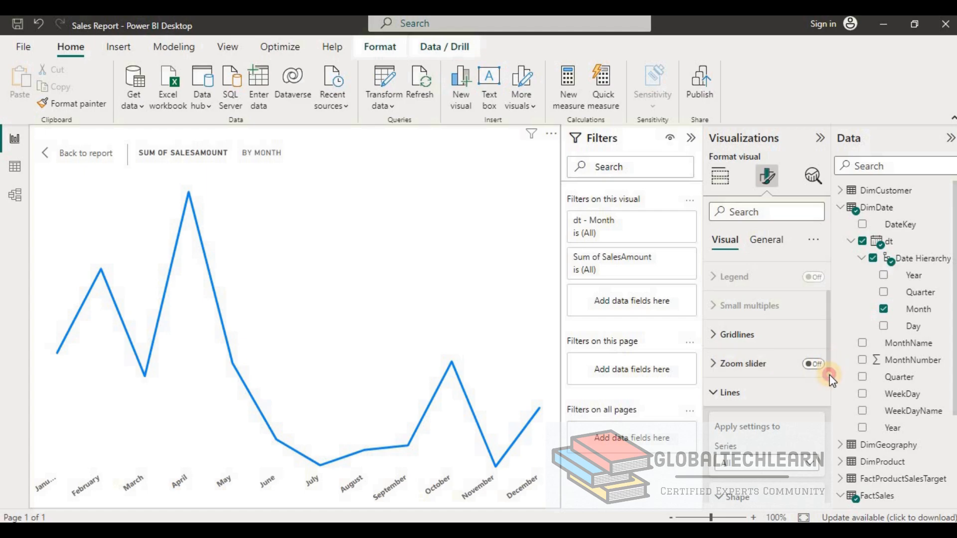
pyautogui.moveTo(829, 375)
pyautogui.mouseDown()
pyautogui.moveTo(828, 424)
pyautogui.moveTo(828, 415)
pyautogui.mouseUp()
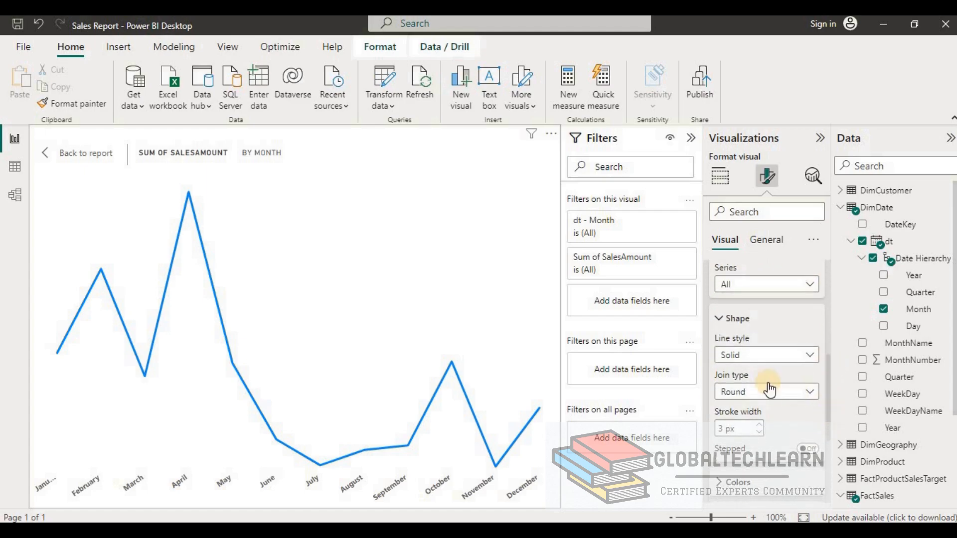
pyautogui.click(781, 360)
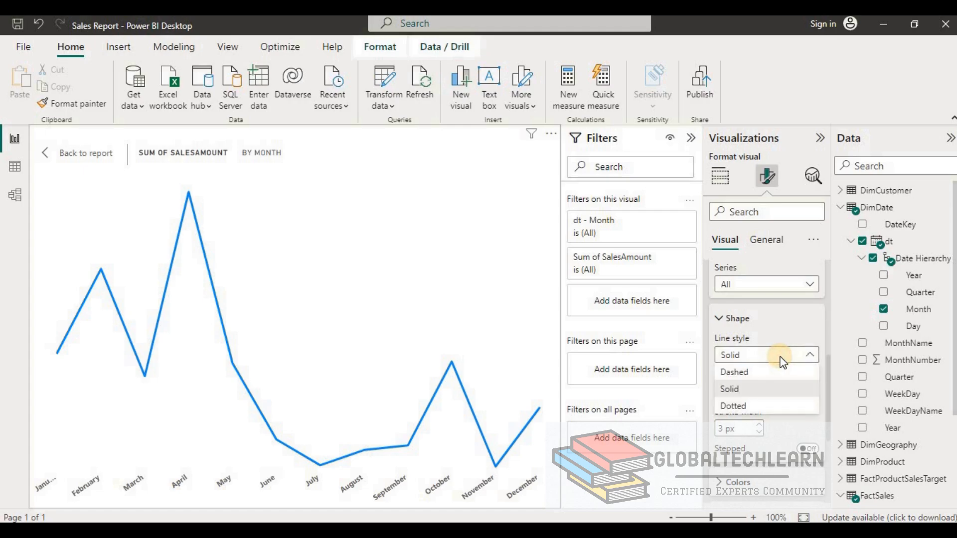
pyautogui.click(746, 378)
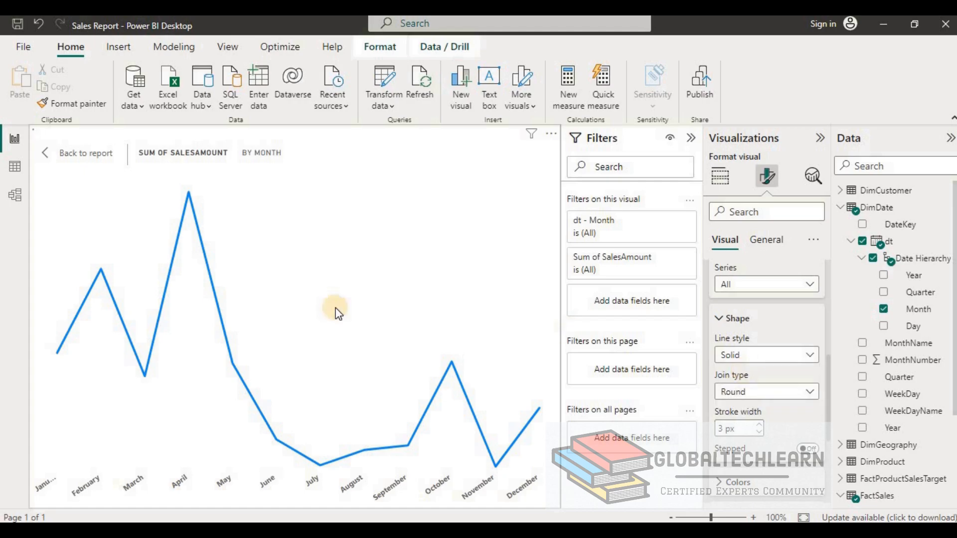
pyautogui.click(773, 360)
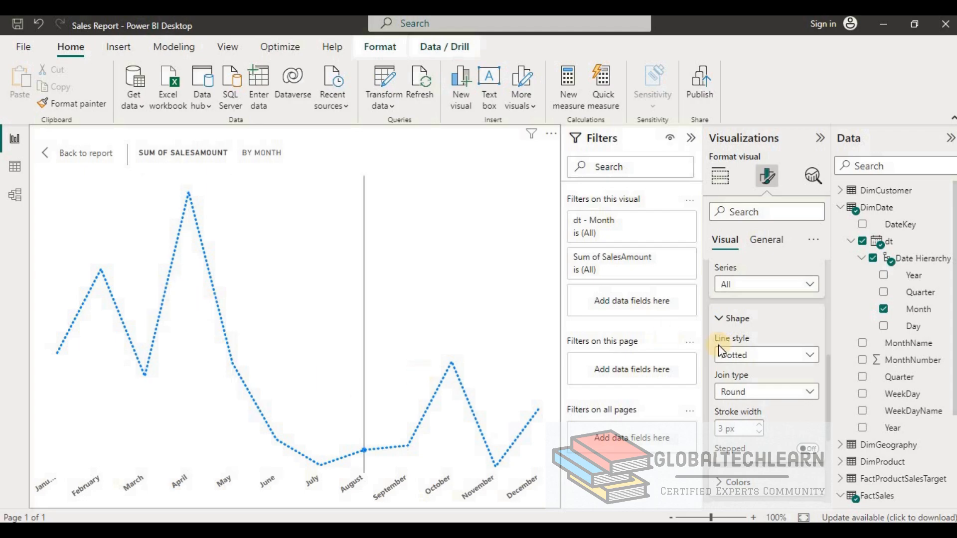
pyautogui.click(737, 356)
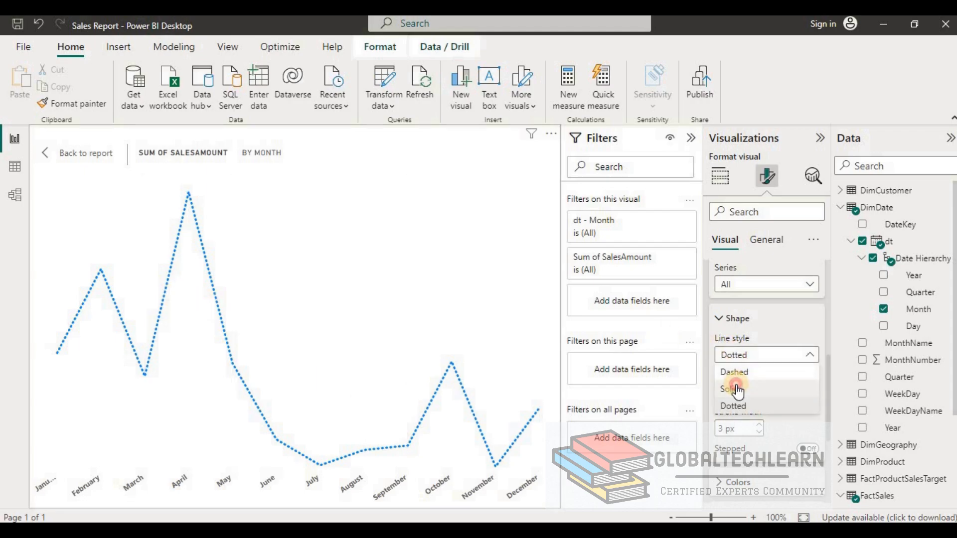
pyautogui.click(734, 373)
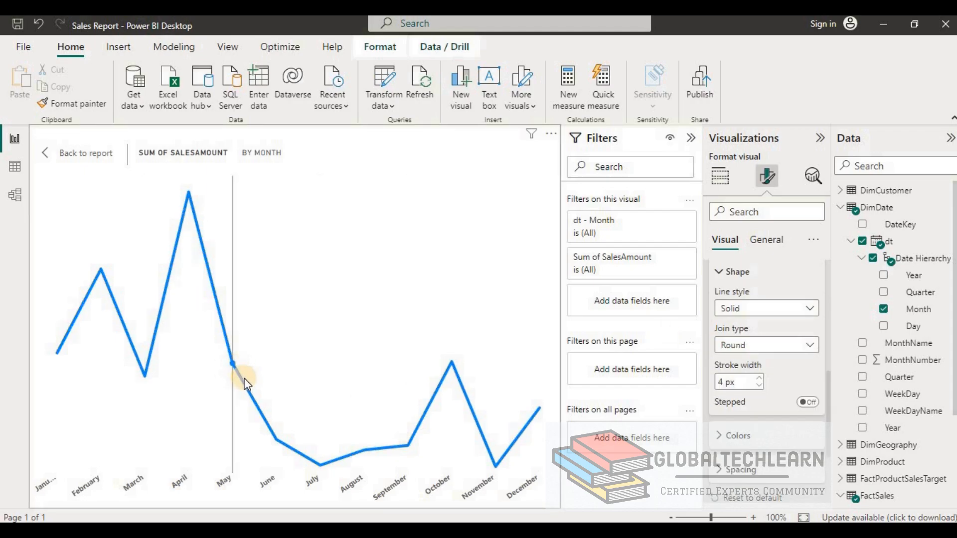
# - Try thicker stroke widths up to 12 px on the sales line, then set its stroke width to 2 px
pyautogui.doubleClick(760, 380)
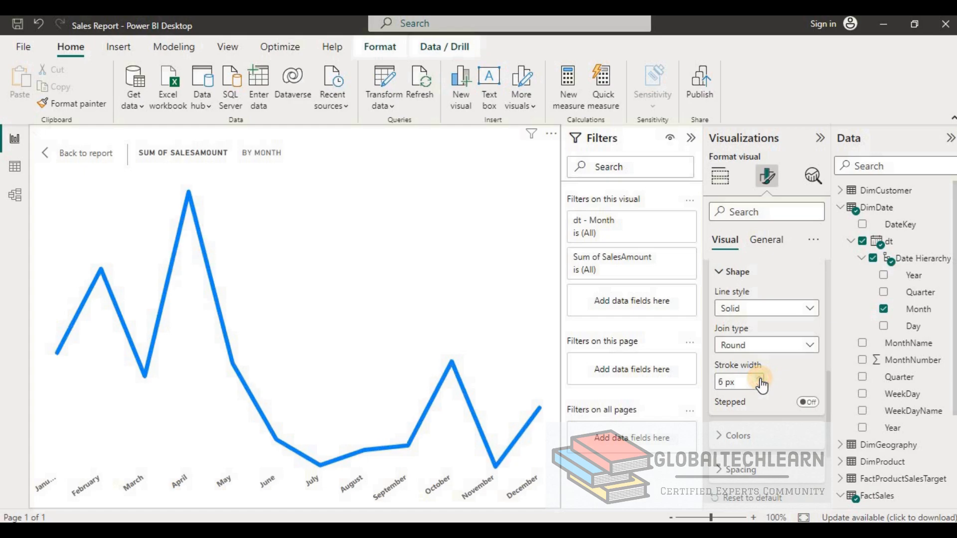
pyautogui.click(760, 381)
pyautogui.doubleClick(761, 382)
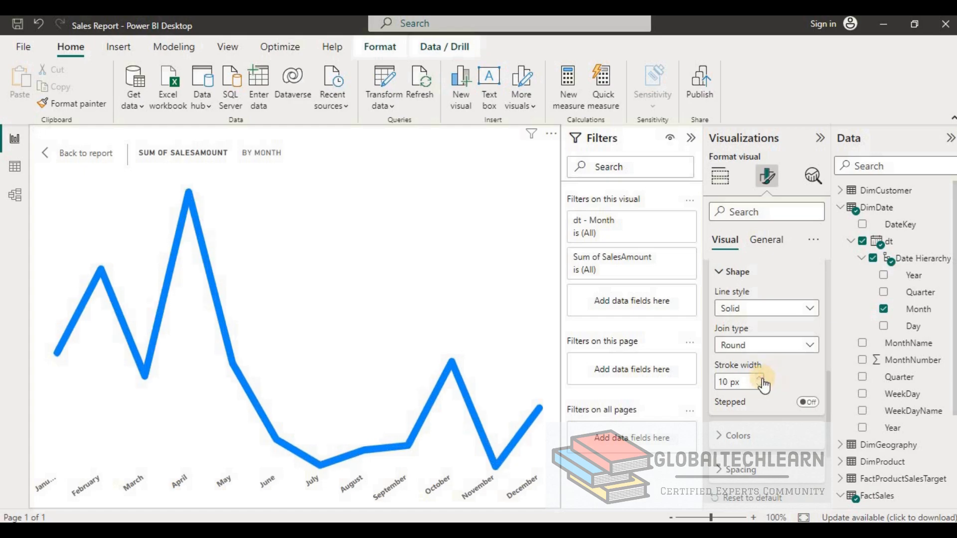
pyautogui.click(761, 381)
pyautogui.click(761, 380)
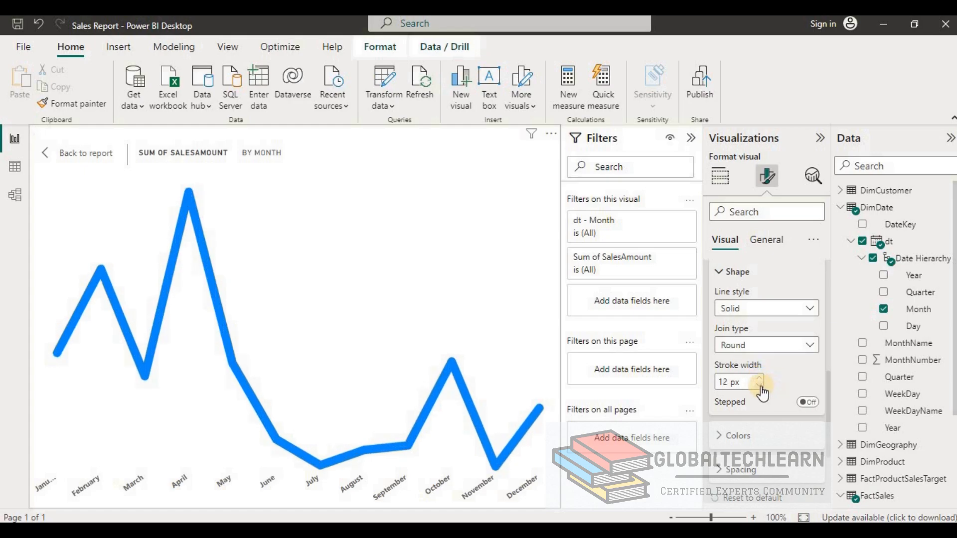
pyautogui.doubleClick(760, 387)
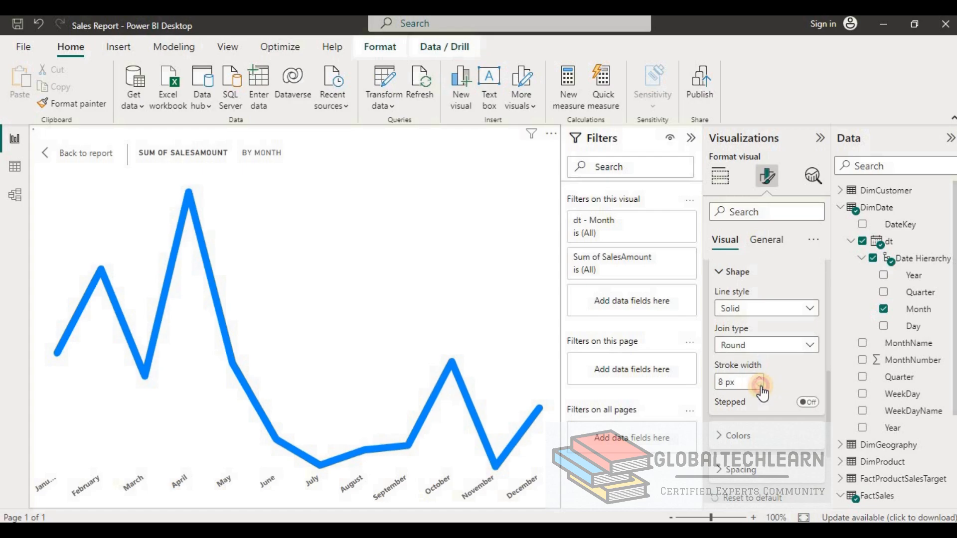
pyautogui.click(760, 387)
pyautogui.doubleClick(760, 387)
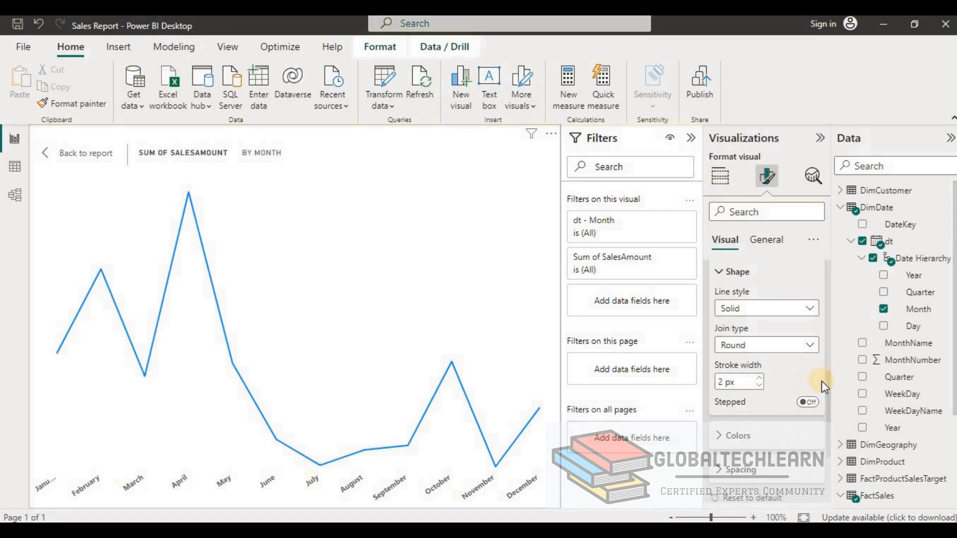
# - Set the colour of the Sum of SalesAmount line to a light orange theme colour
pyautogui.scroll(-1, 828, 405)
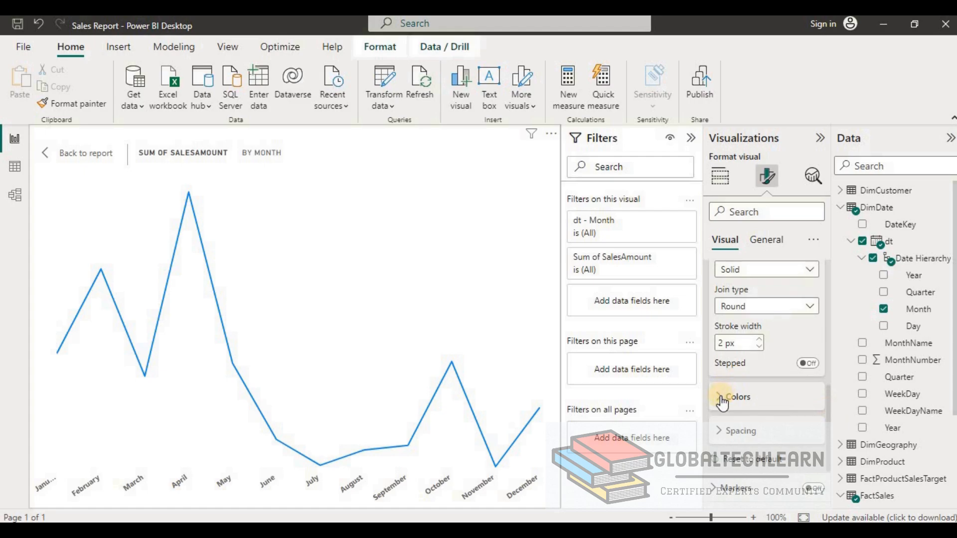
pyautogui.click(773, 397)
pyautogui.scroll(-2, 826, 431)
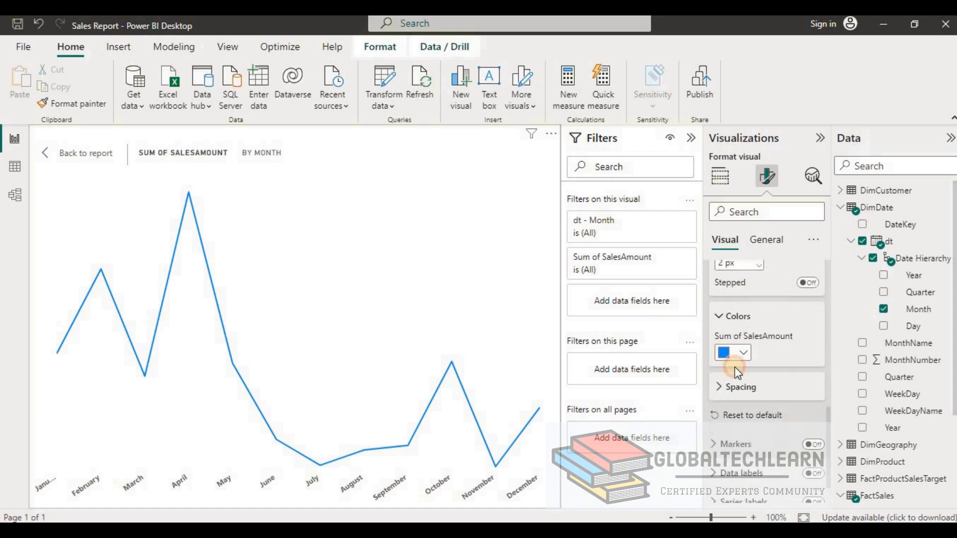
pyautogui.click(743, 354)
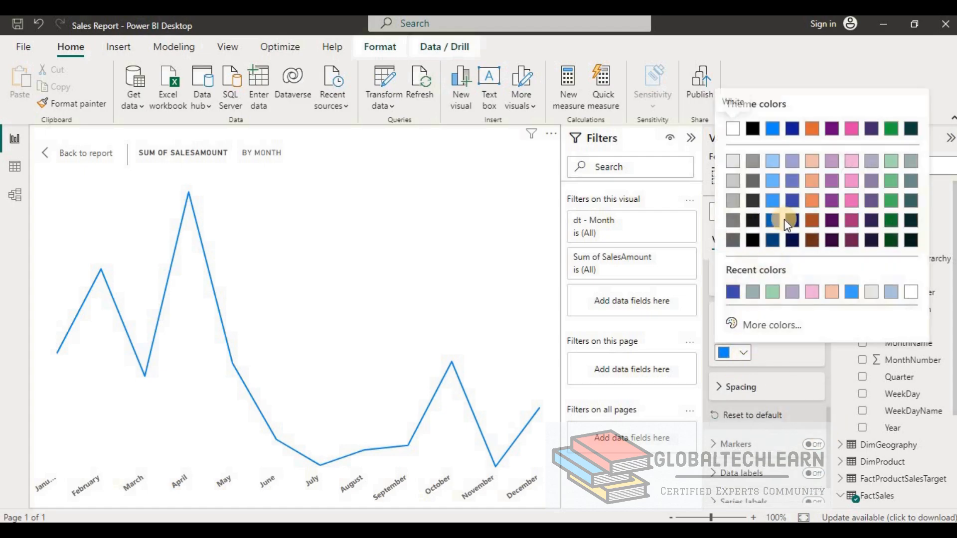
pyautogui.click(813, 187)
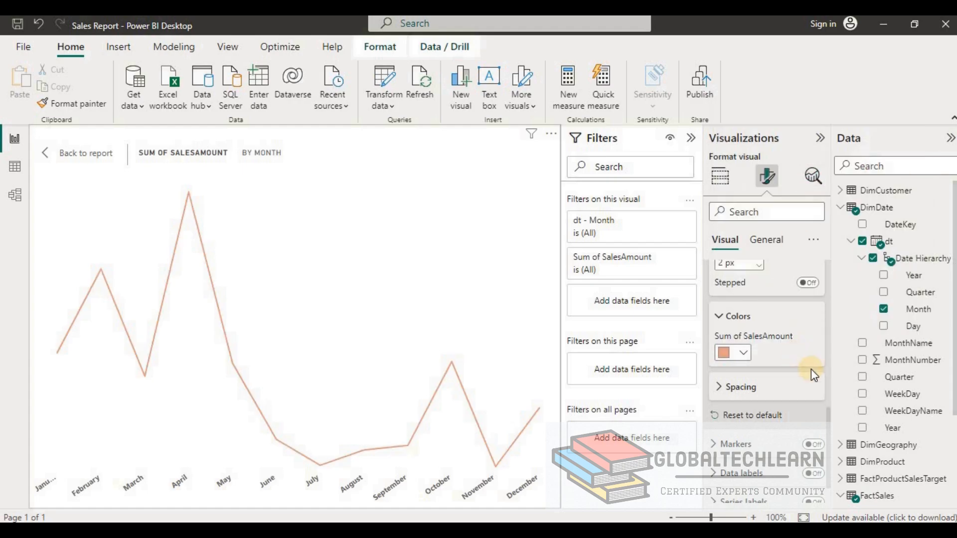
# - Turn on markers for the monthly sales line and expand the marker settings
pyautogui.moveTo(828, 425); pyautogui.dragTo(827, 438)
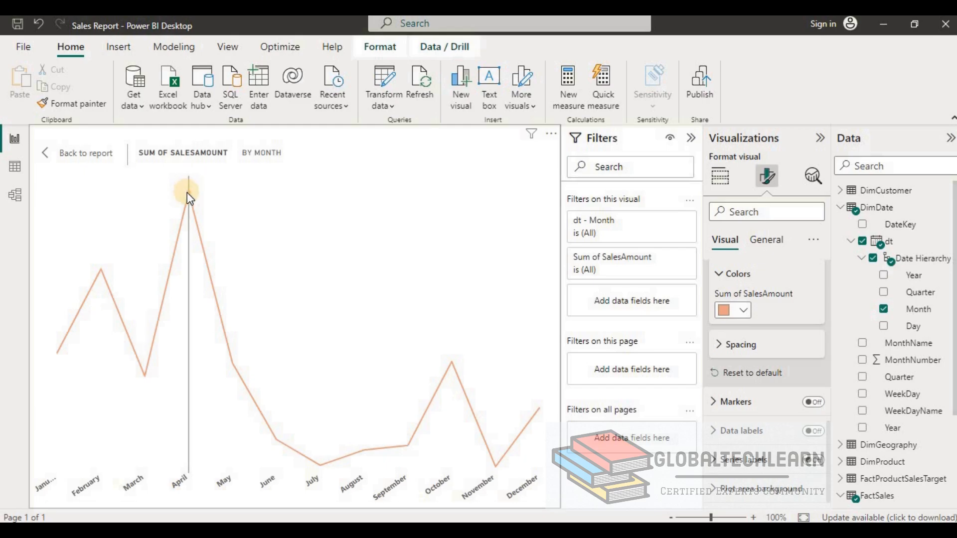
pyautogui.moveTo(110, 270)
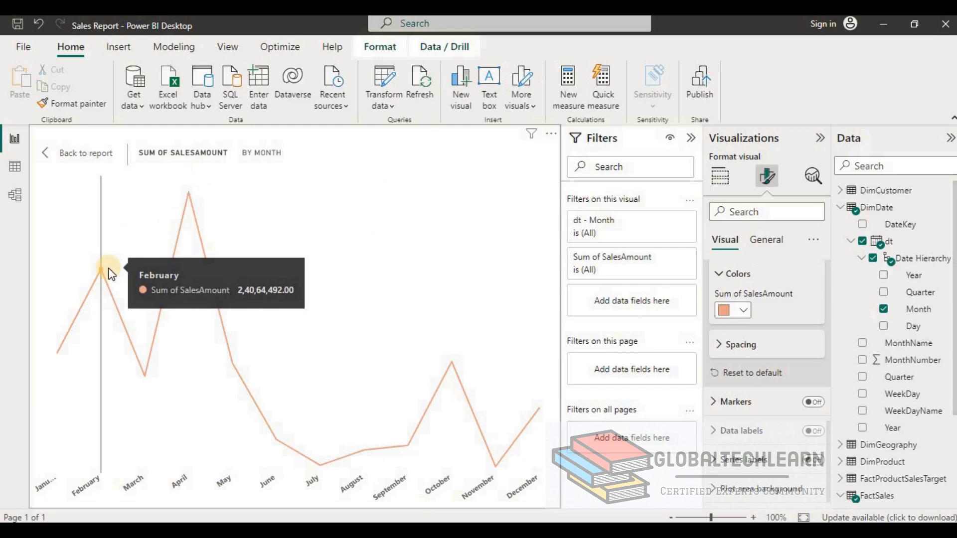
pyautogui.click(816, 402)
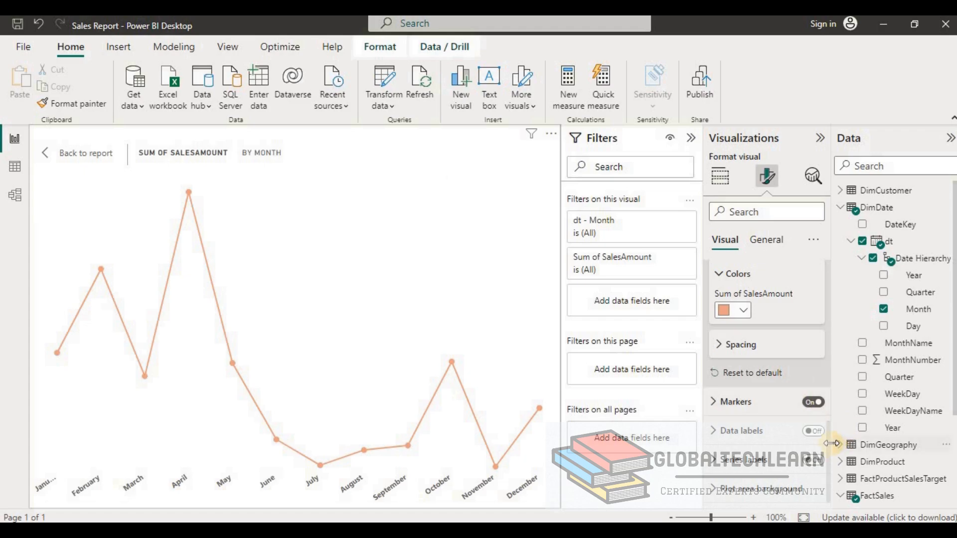
pyautogui.click(713, 402)
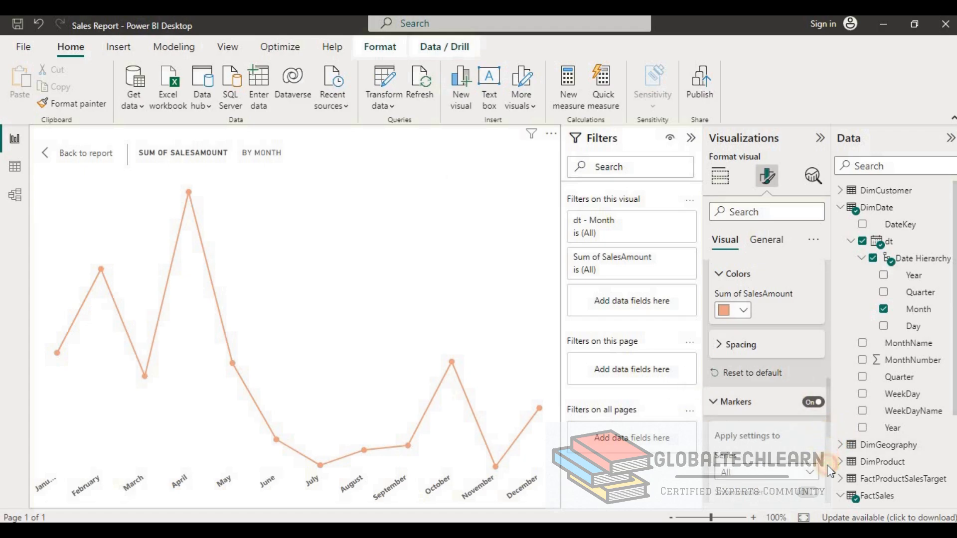
# - Try triangle markers and a 3 px size, then set the line's markers to squares at 5 px
pyautogui.moveTo(828, 428); pyautogui.dragTo(827, 469)
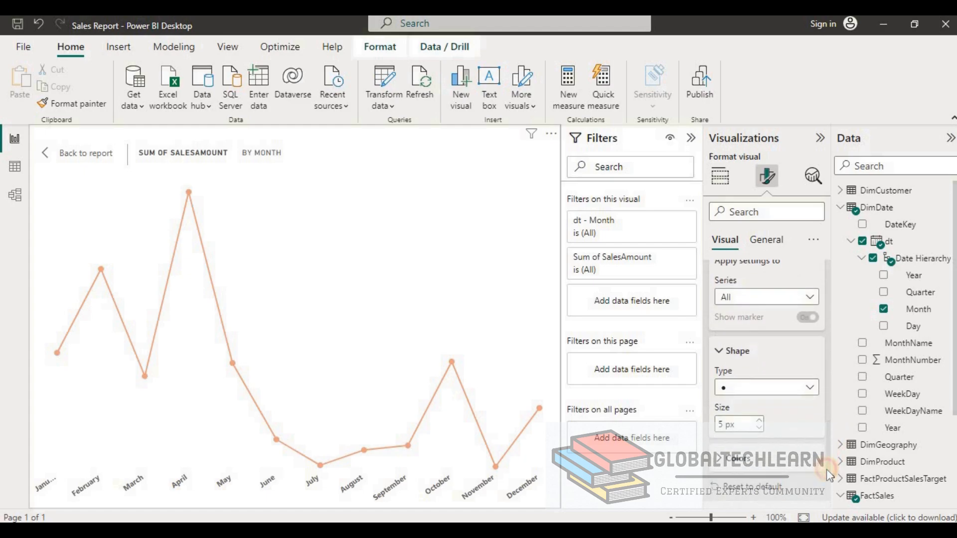
pyautogui.click(799, 388)
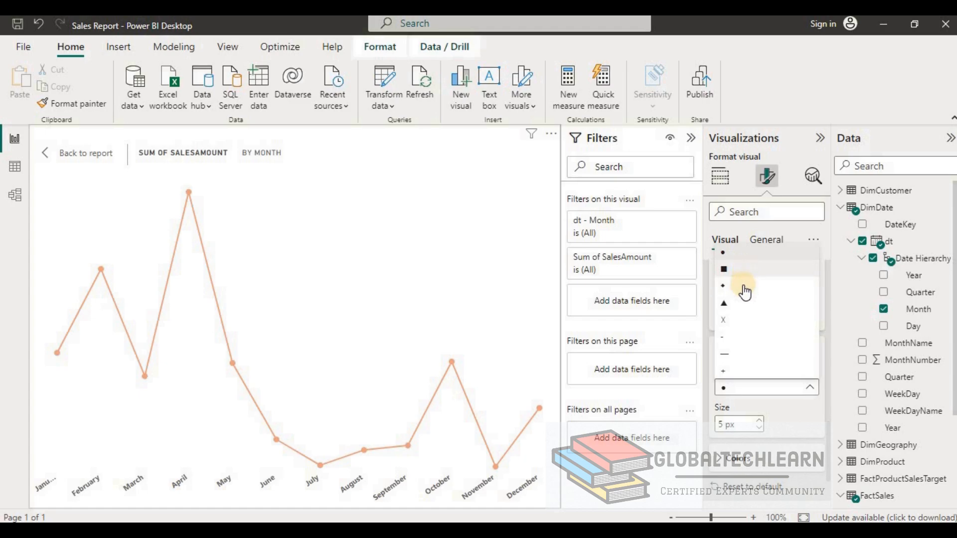
pyautogui.click(742, 307)
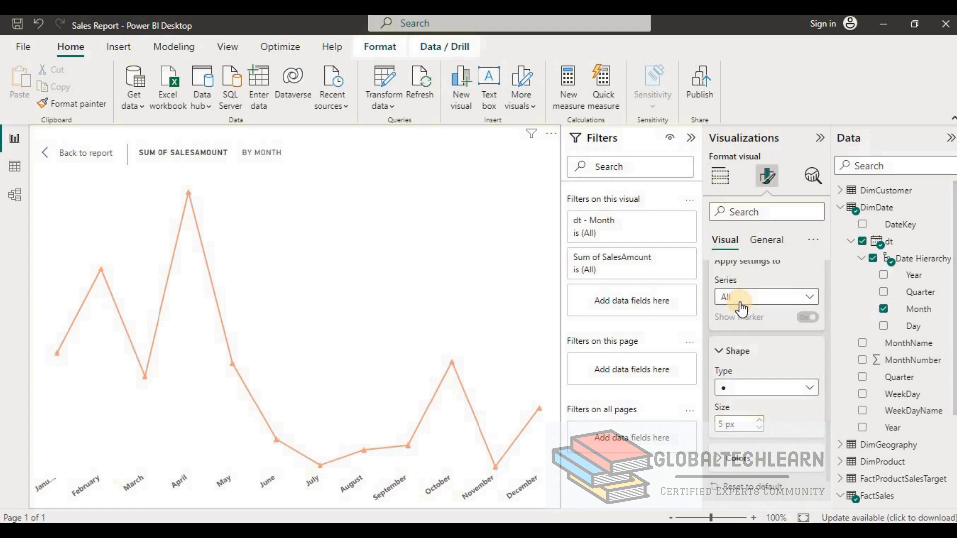
pyautogui.click(808, 389)
pyautogui.click(738, 269)
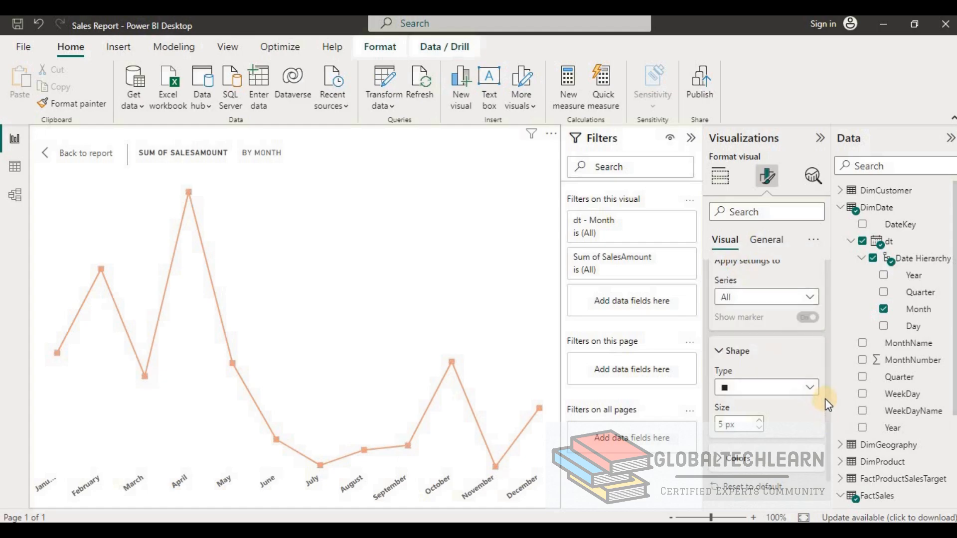
pyautogui.click(759, 429)
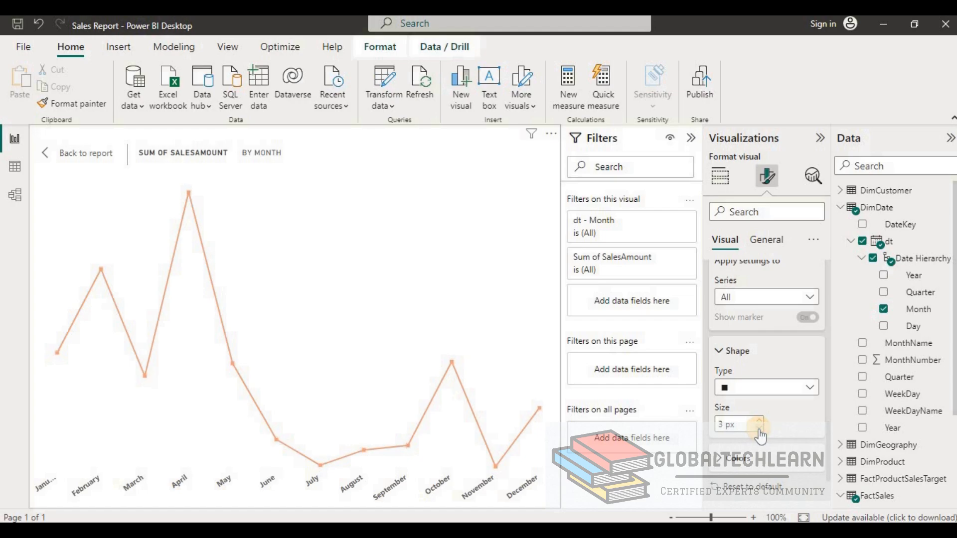
pyautogui.click(761, 421)
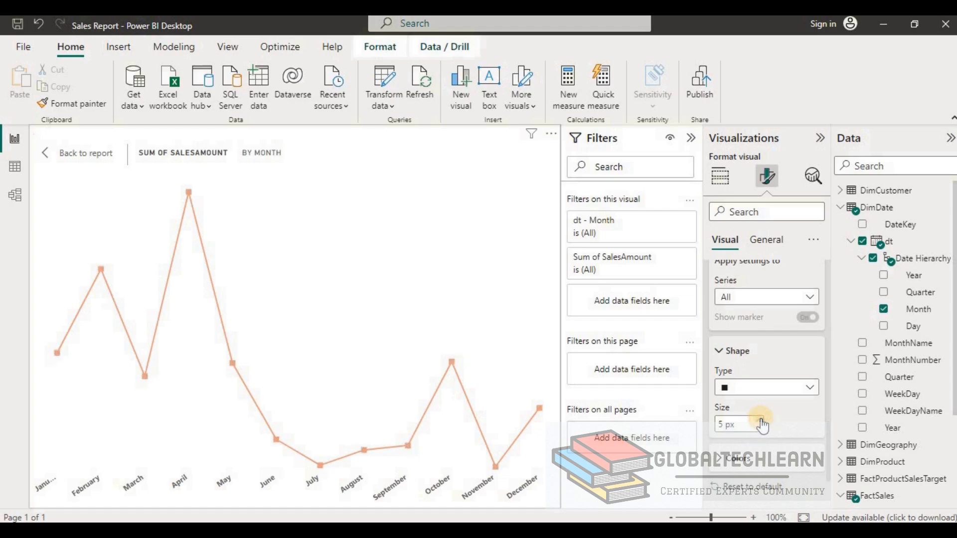
# - Try dark blue and light blue as the default marker colour, then set it to the recently used grey-green
pyautogui.click(722, 458)
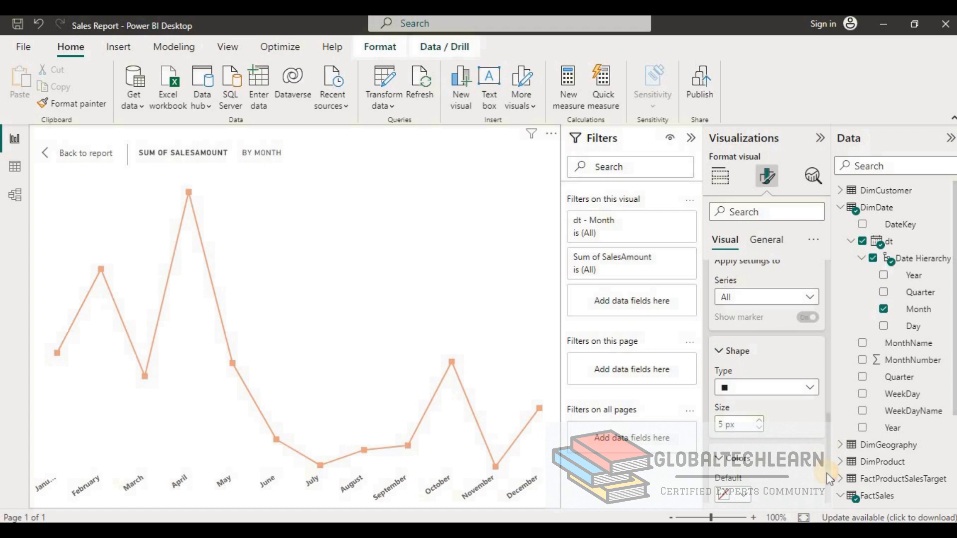
pyautogui.scroll(-3, 827, 473)
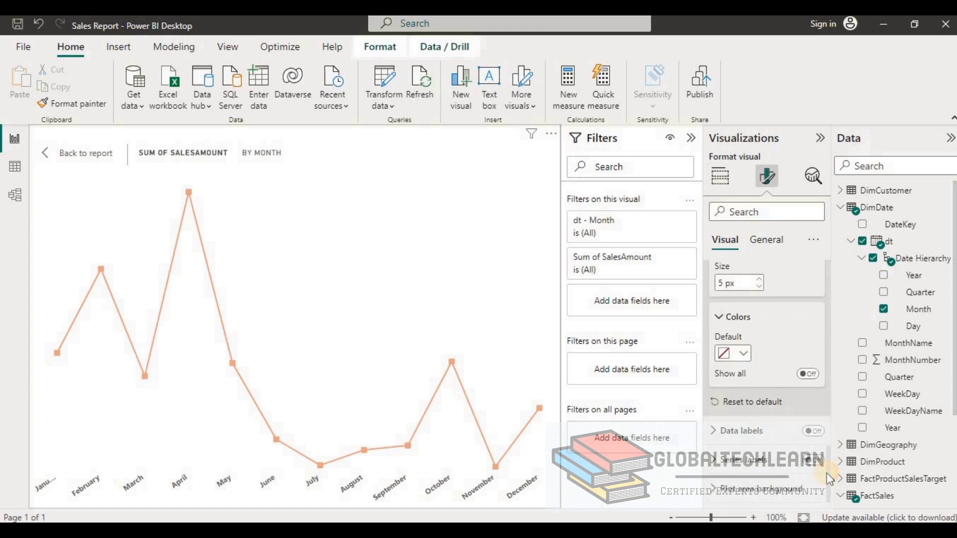
pyautogui.click(744, 355)
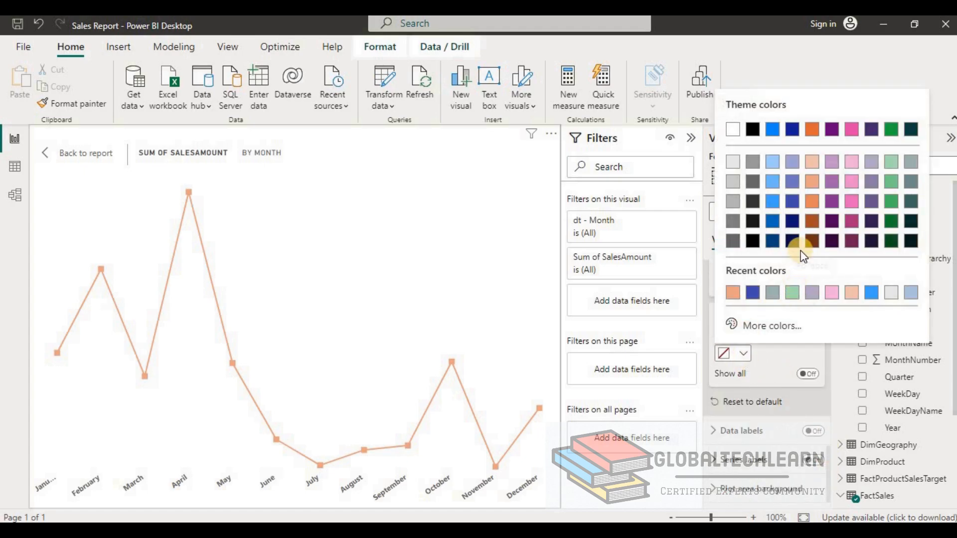
pyautogui.click(794, 202)
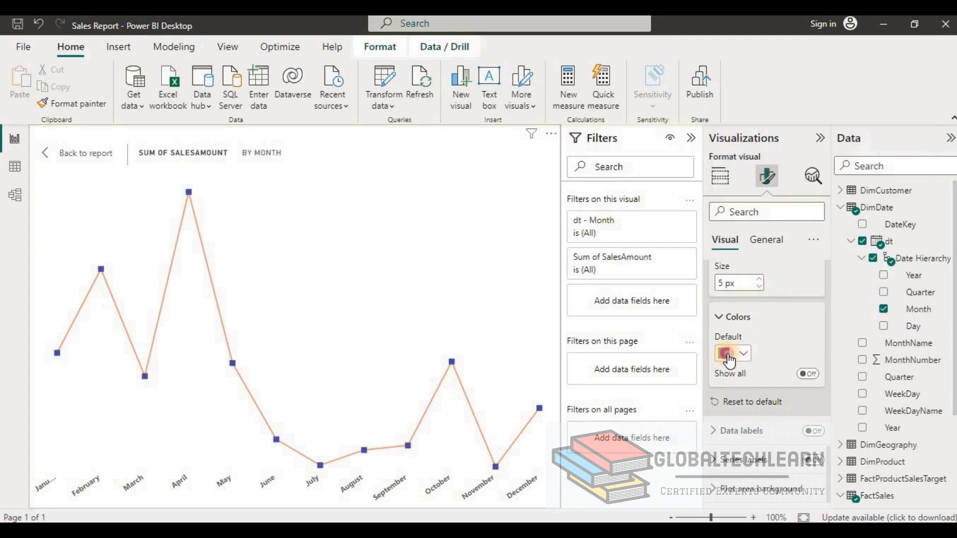
pyautogui.click(725, 354)
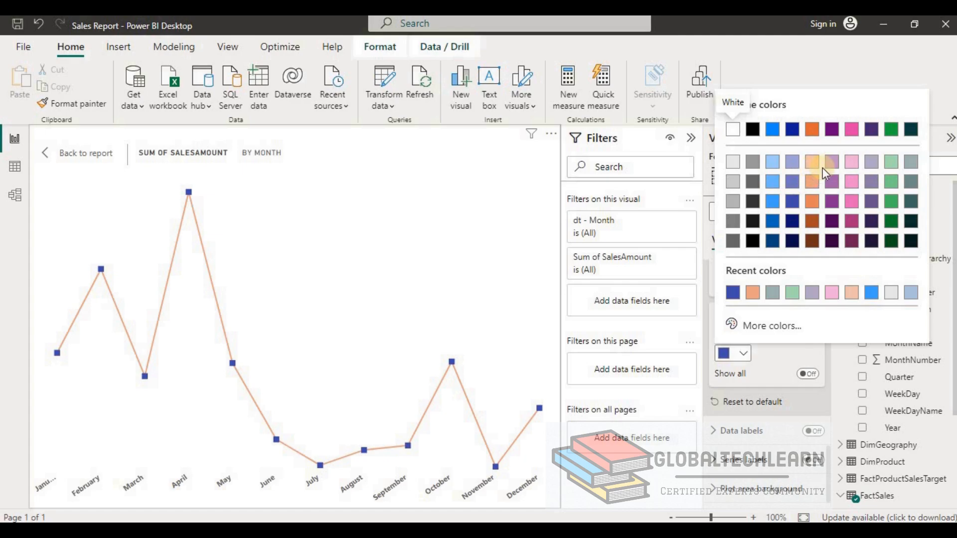
pyautogui.click(776, 163)
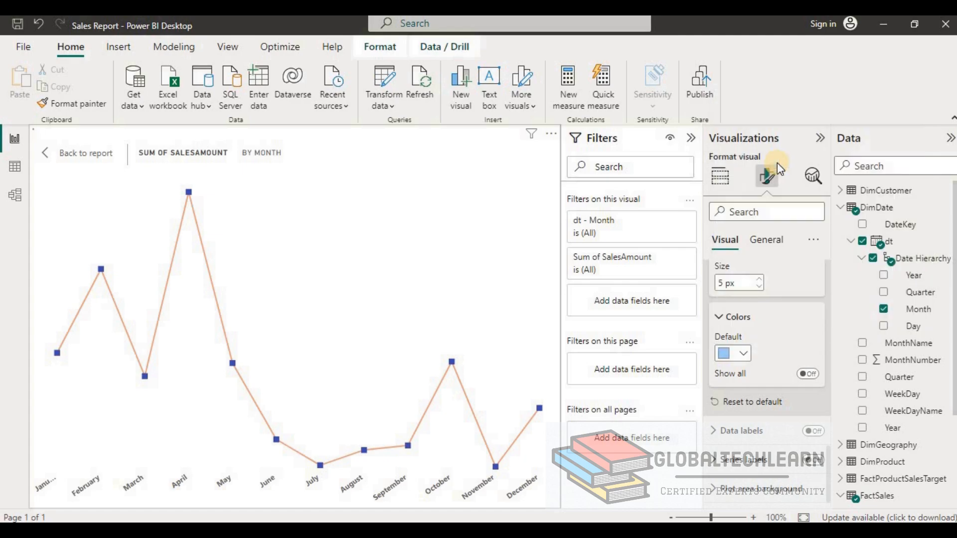
pyautogui.click(743, 354)
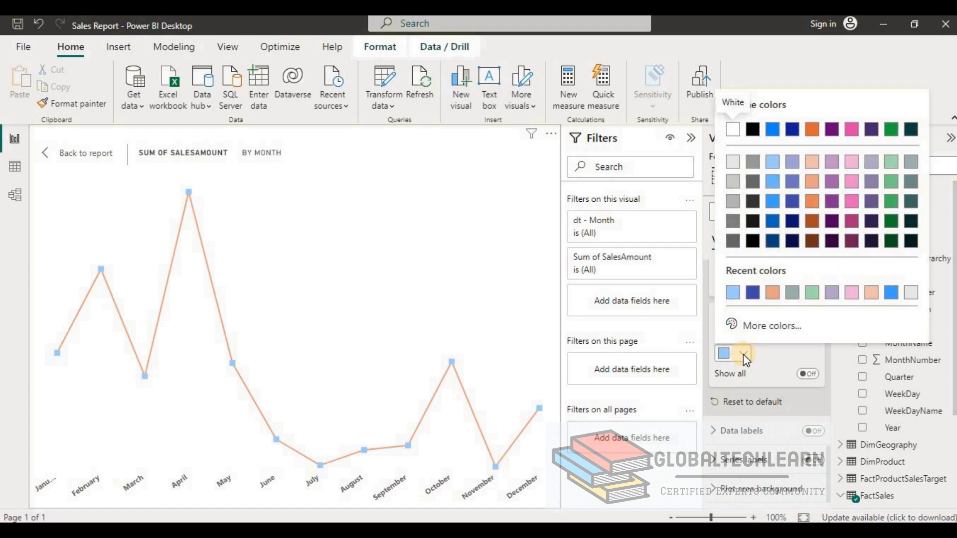
pyautogui.click(793, 294)
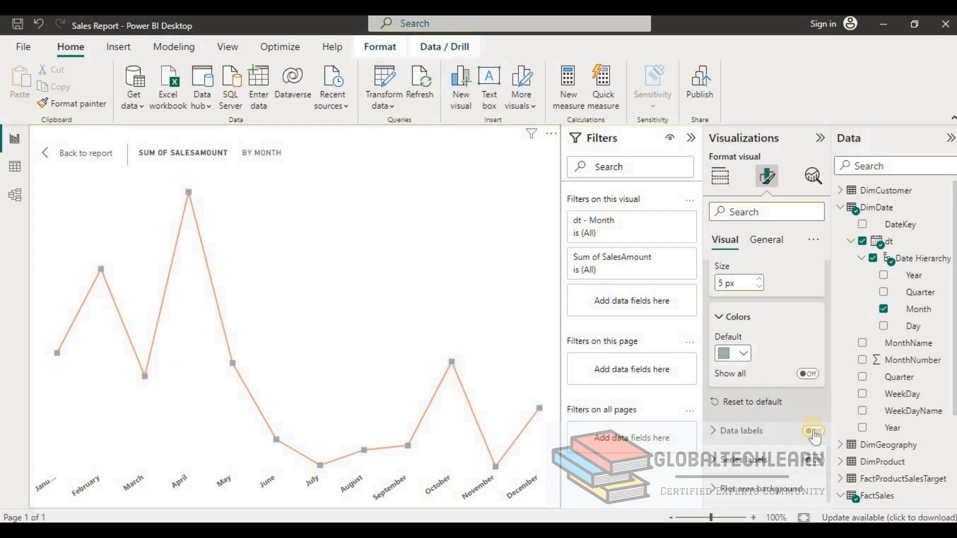
# - Turn on data labels for the sales line and set their position to Above
pyautogui.click(813, 431)
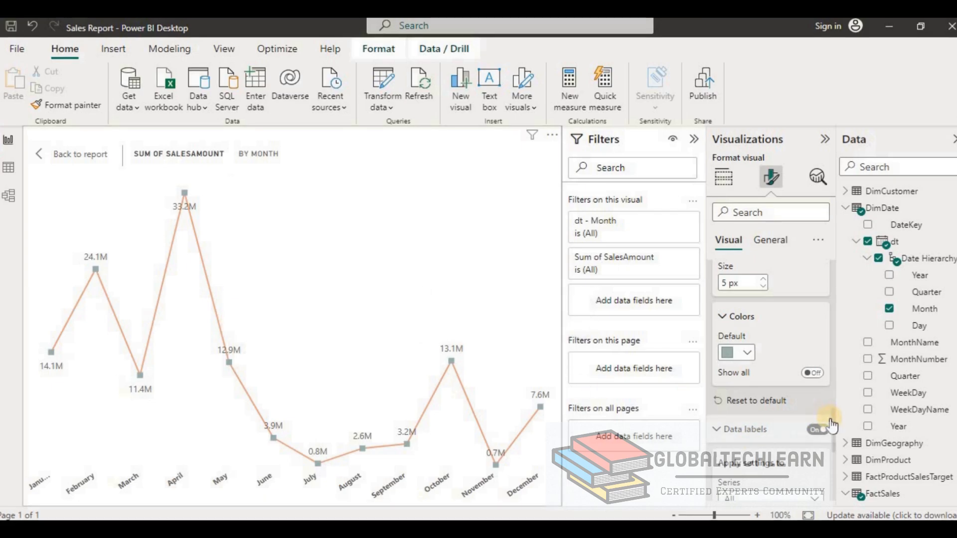
pyautogui.scroll(-3, 836, 423)
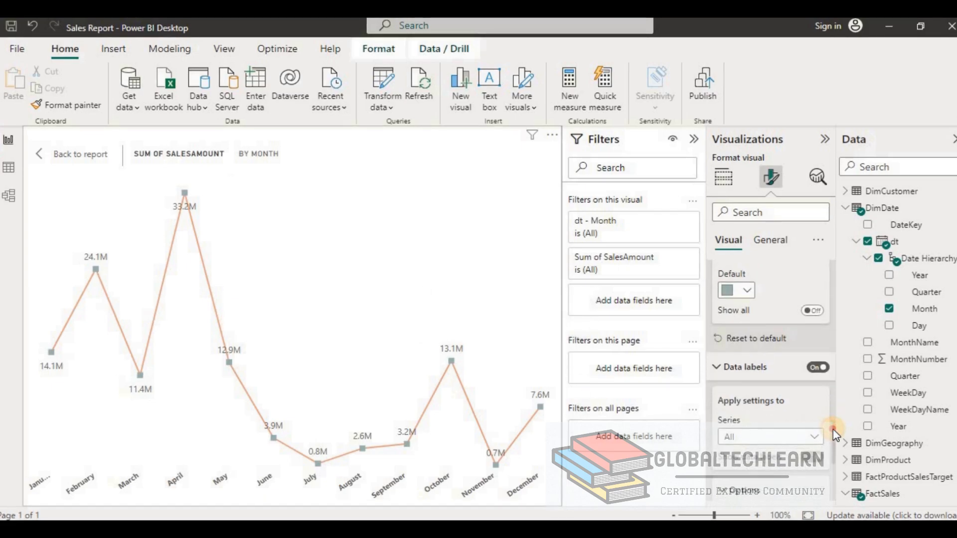
pyautogui.scroll(3, 833, 422)
pyautogui.scroll(-4, 833, 424)
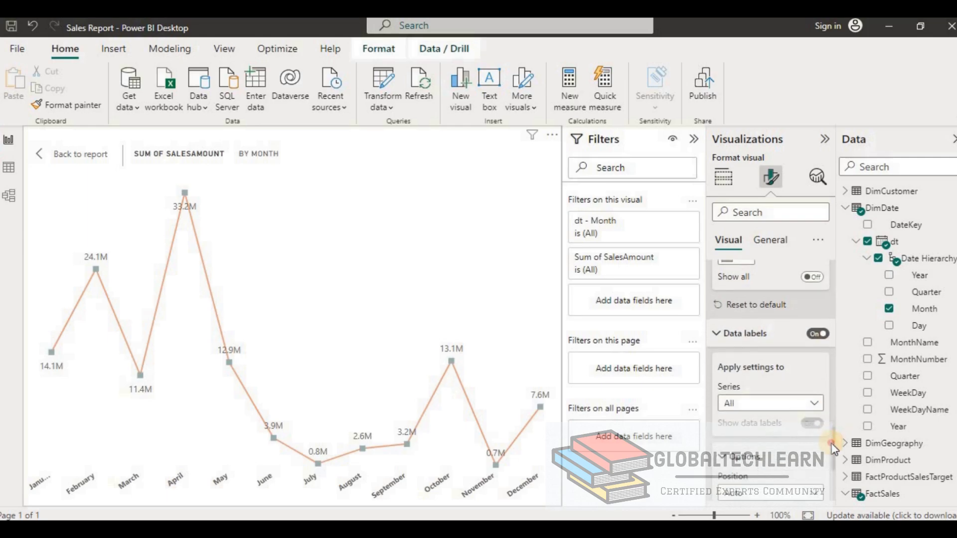
pyautogui.scroll(-1, 831, 464)
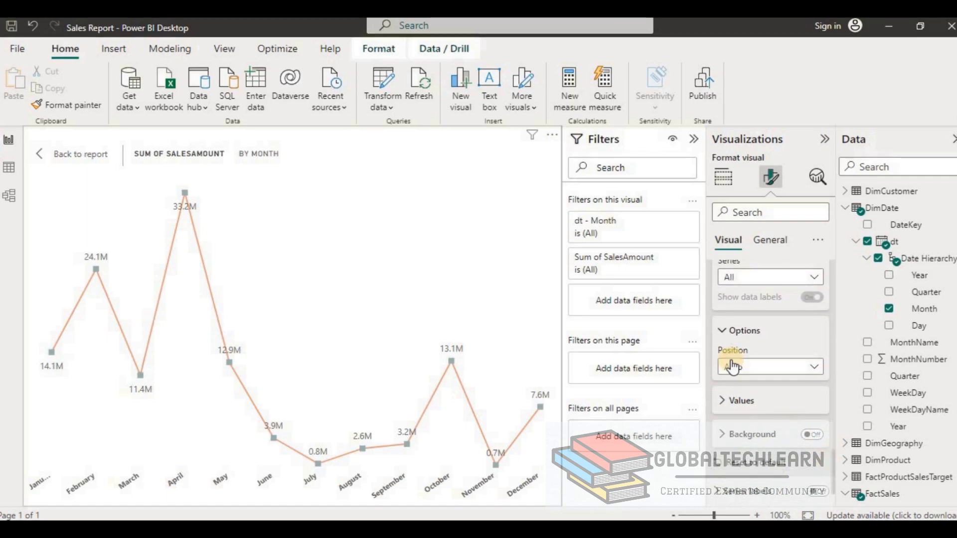
pyautogui.click(758, 369)
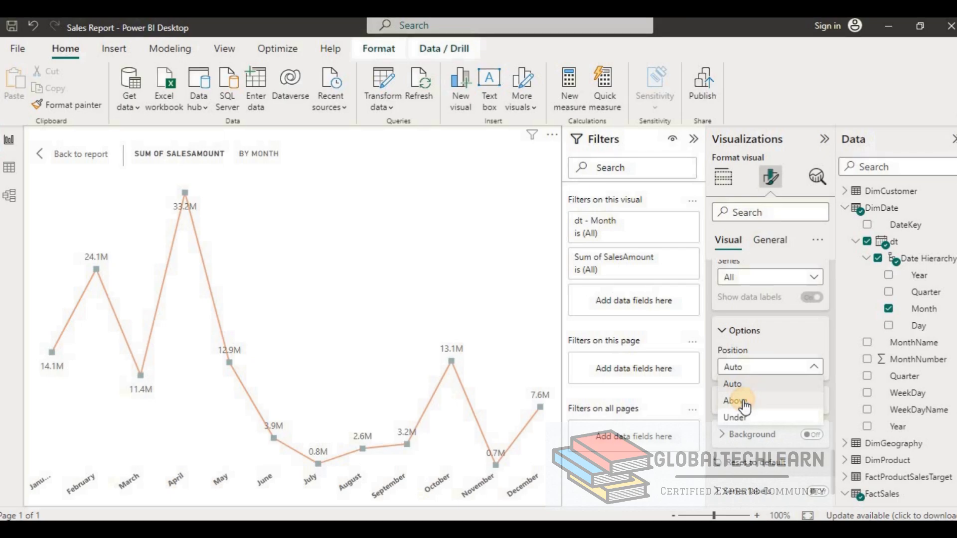
pyautogui.click(743, 404)
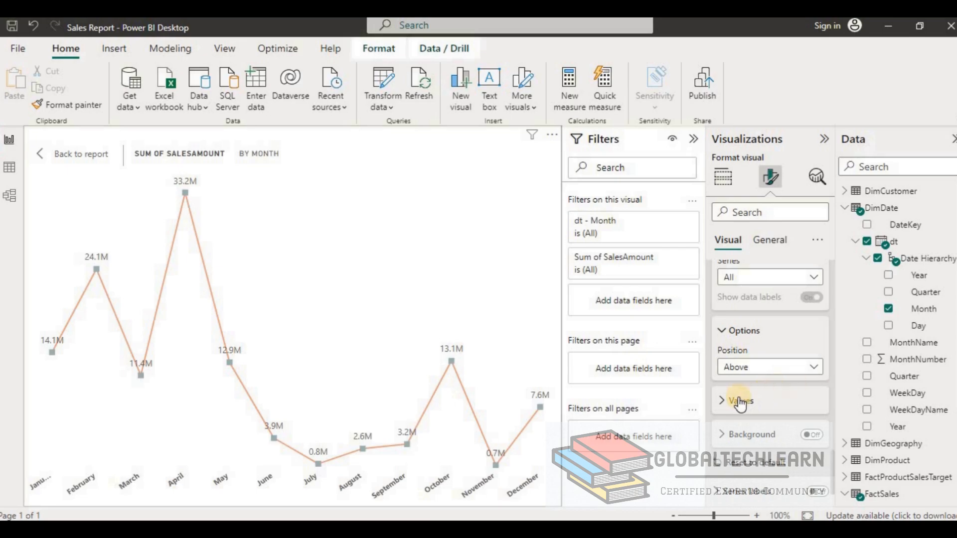
# - Make the line chart's data label values bold and set their font size to 8
pyautogui.click(730, 401)
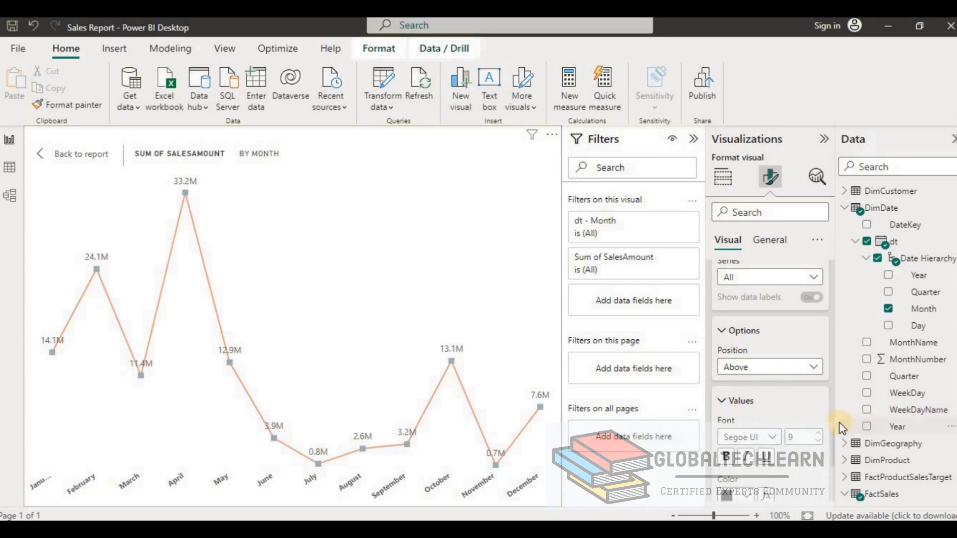
pyautogui.scroll(5, 833, 449)
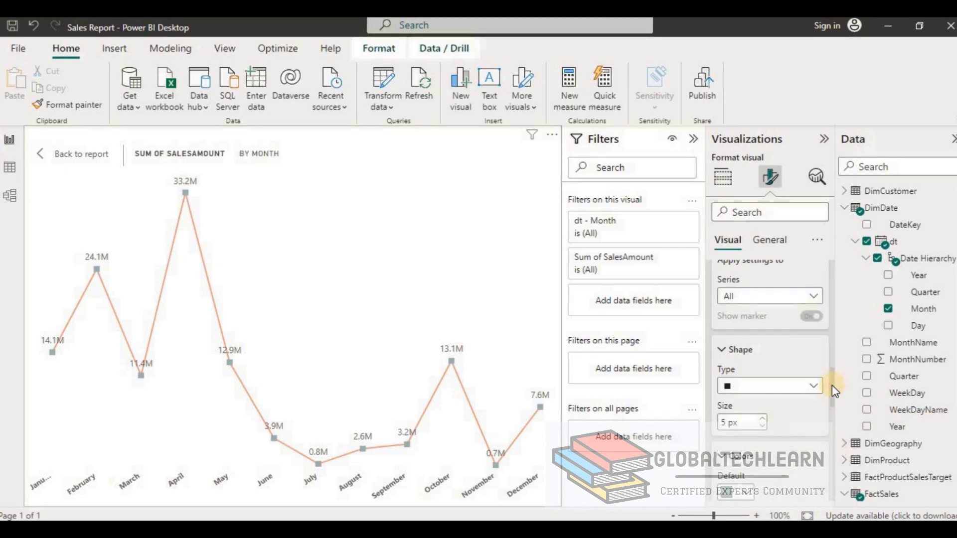
pyautogui.moveTo(832, 392); pyautogui.dragTo(832, 471)
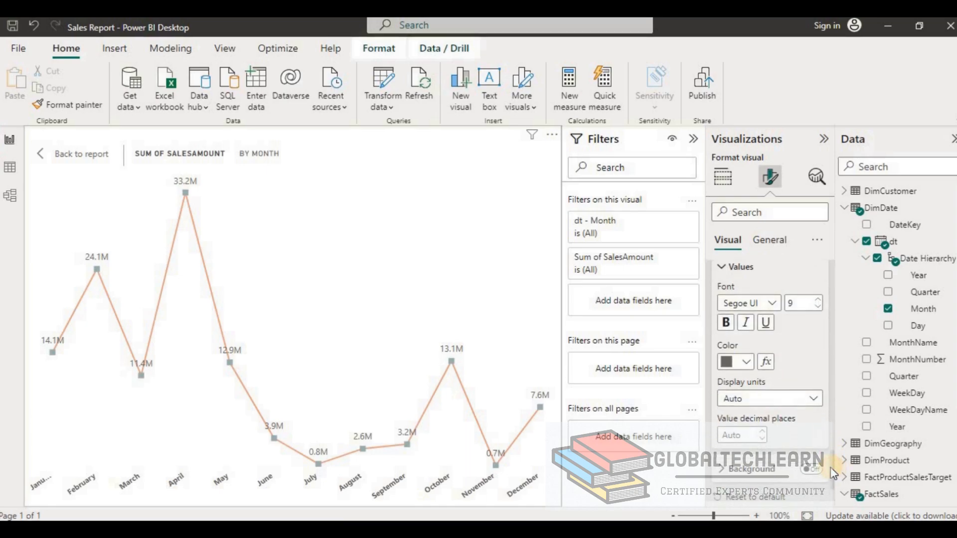
pyautogui.click(726, 322)
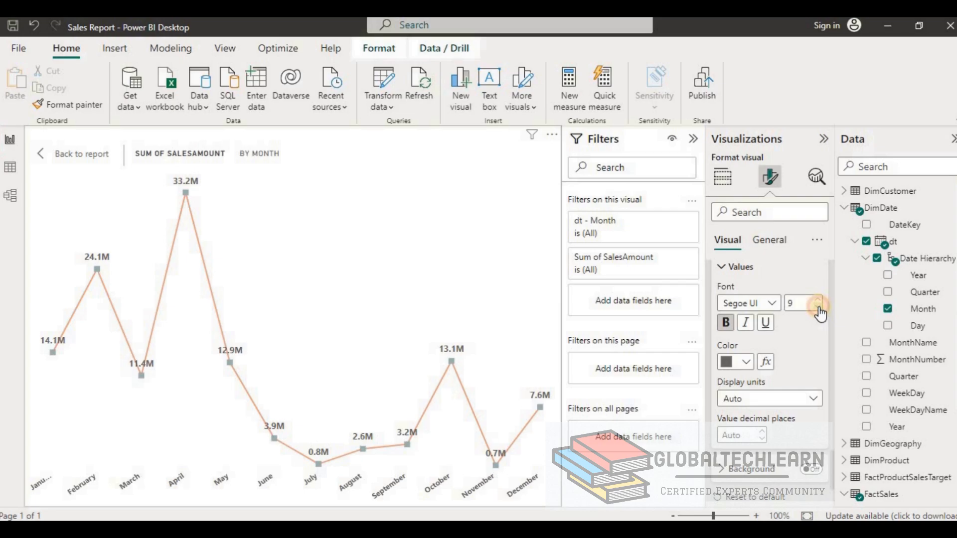
pyautogui.click(818, 308)
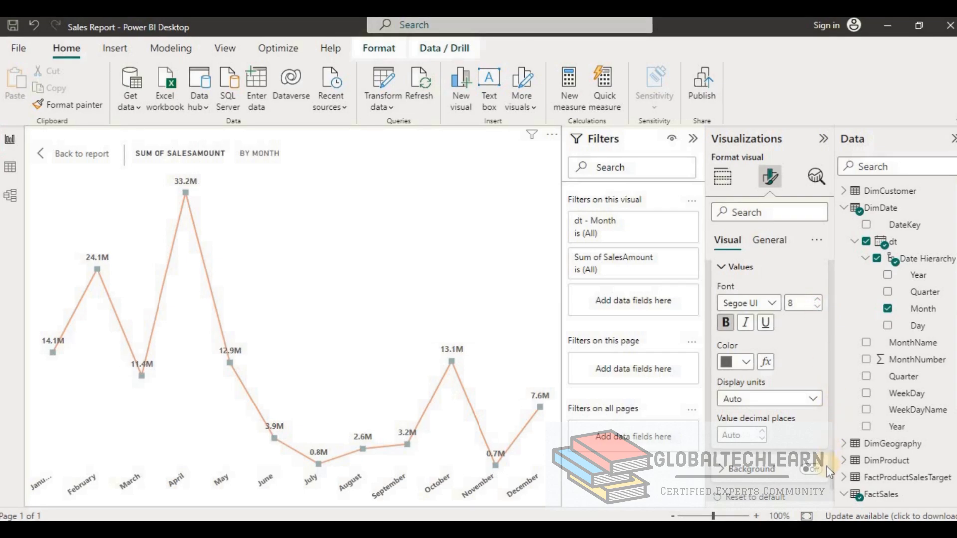
pyautogui.scroll(-3, 835, 485)
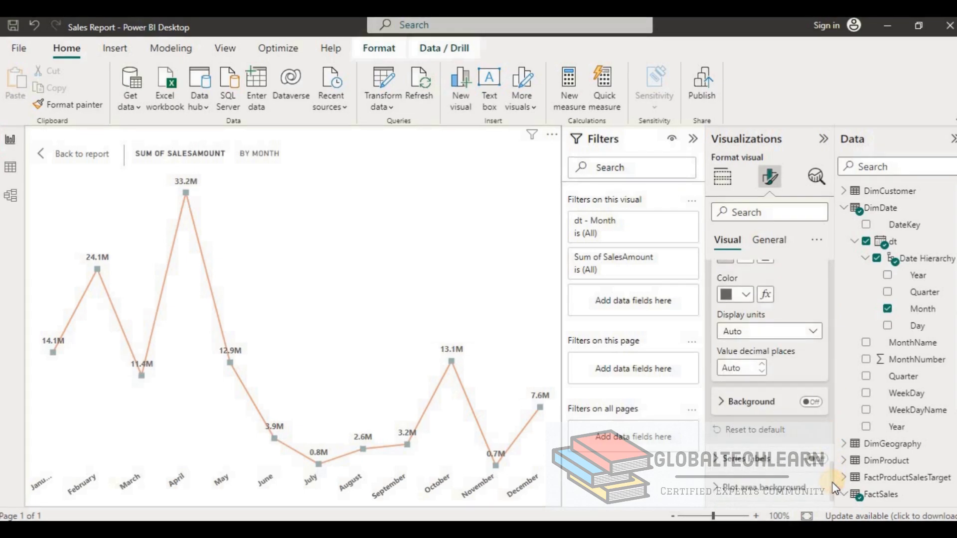
# - Return to the report page and set the line chart's title text to "Monthly Sales Trend"
pyautogui.click(90, 157)
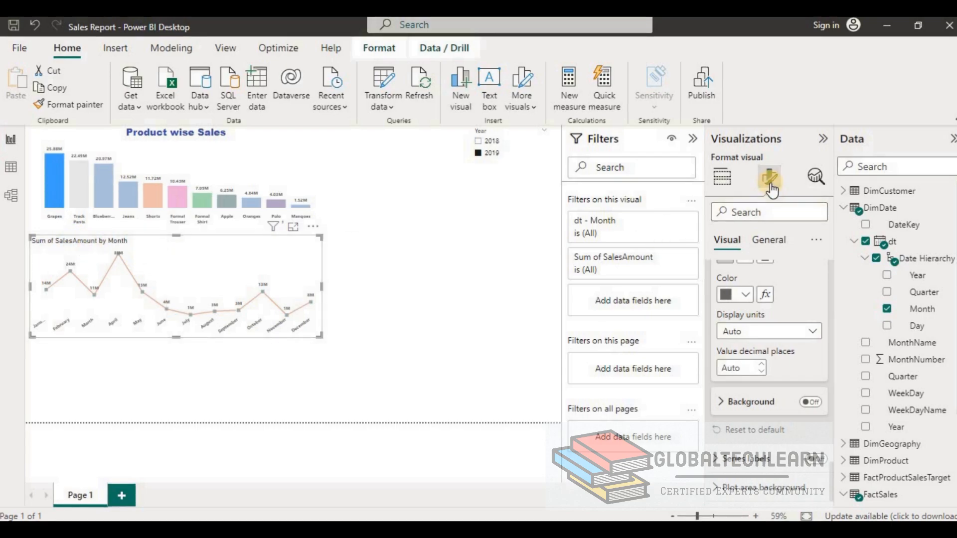
pyautogui.click(771, 244)
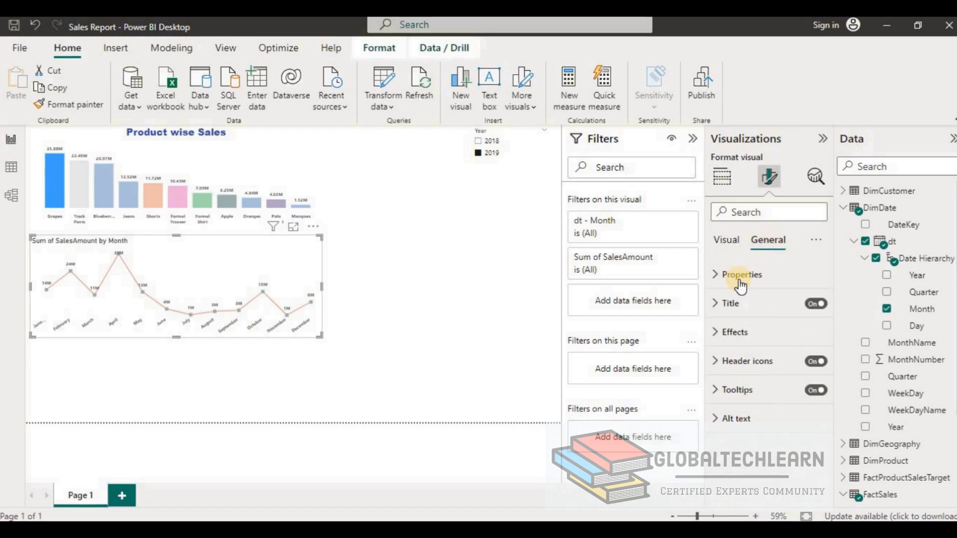
pyautogui.click(719, 308)
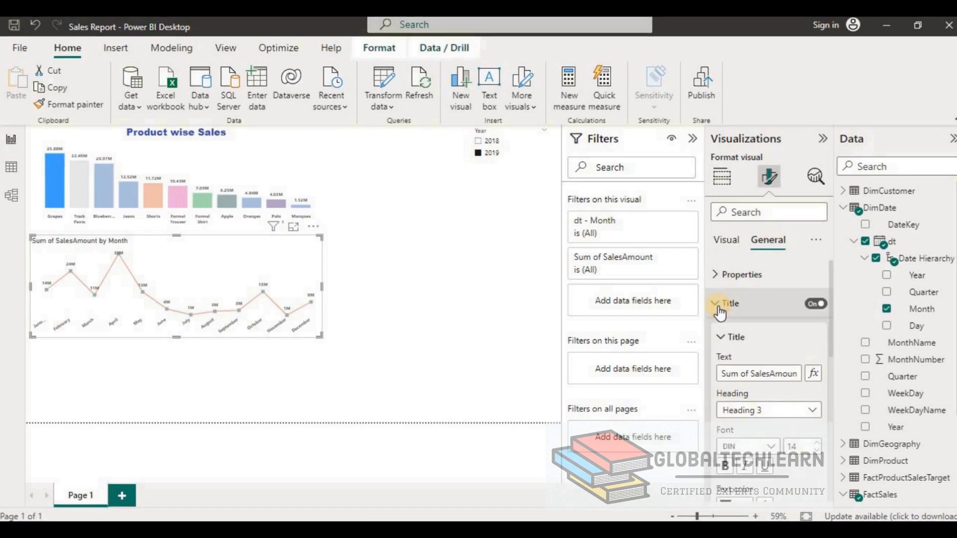
pyautogui.click(755, 375)
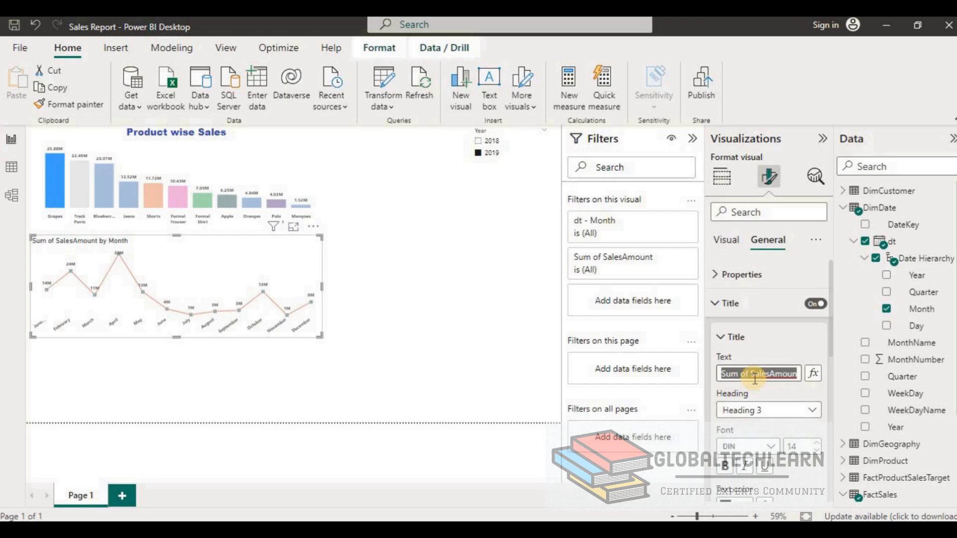
pyautogui.write('M')
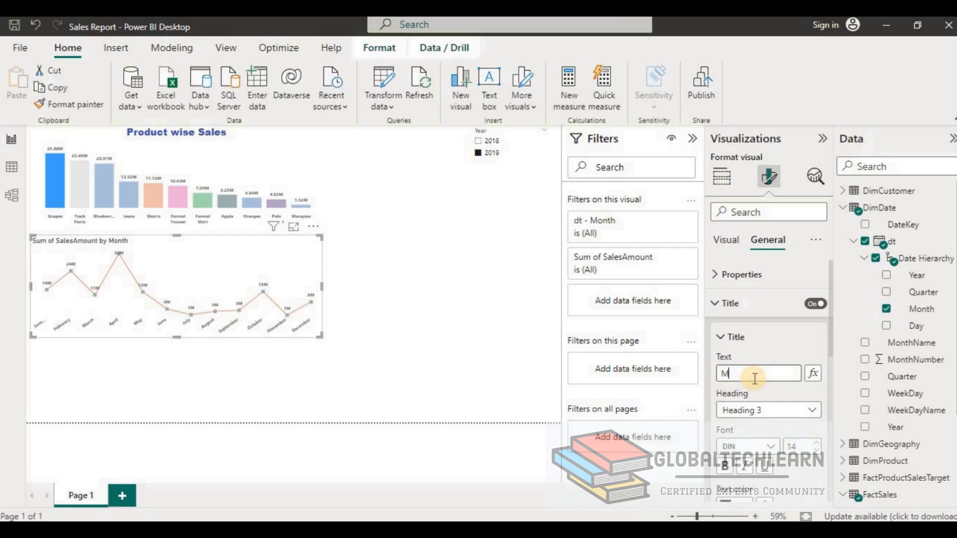
pyautogui.write('onthly')
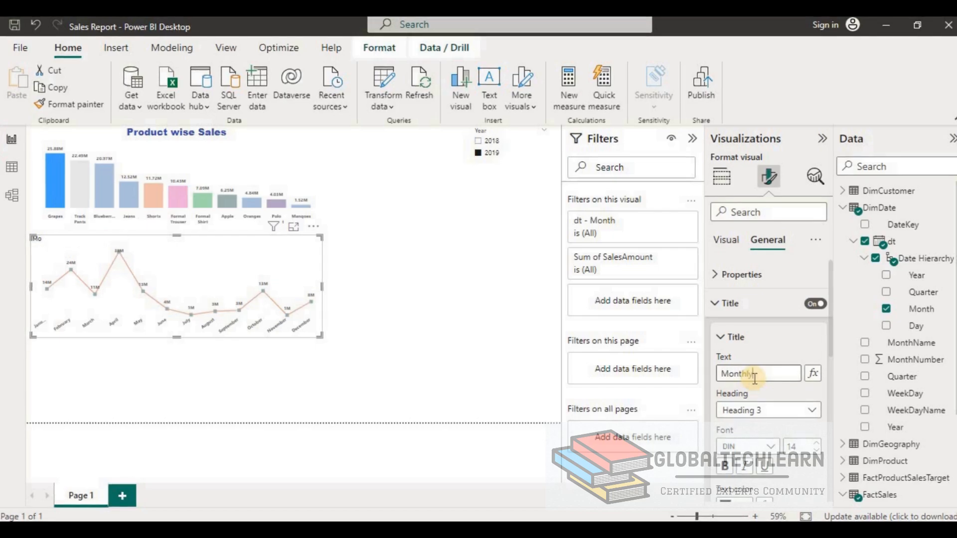
pyautogui.write(' Sales Tr')
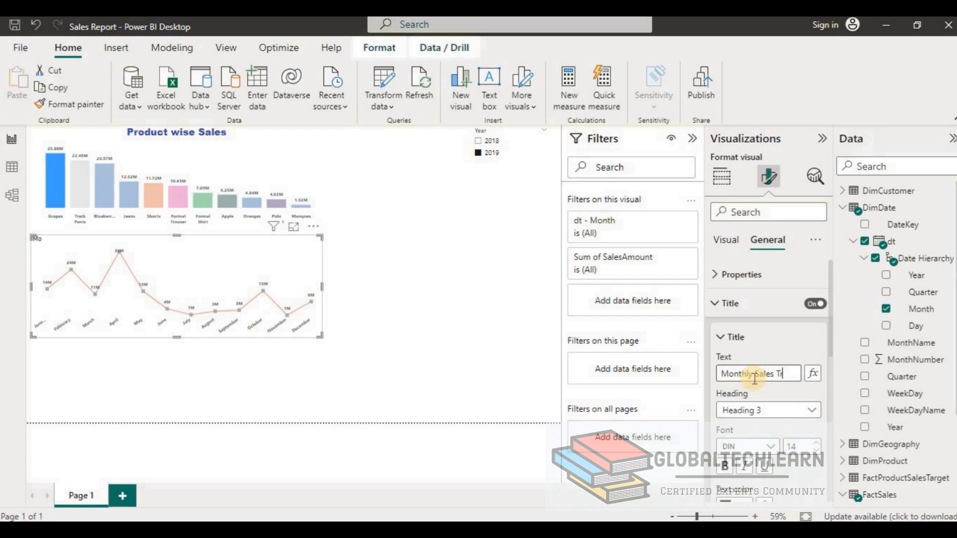
pyautogui.write('end')
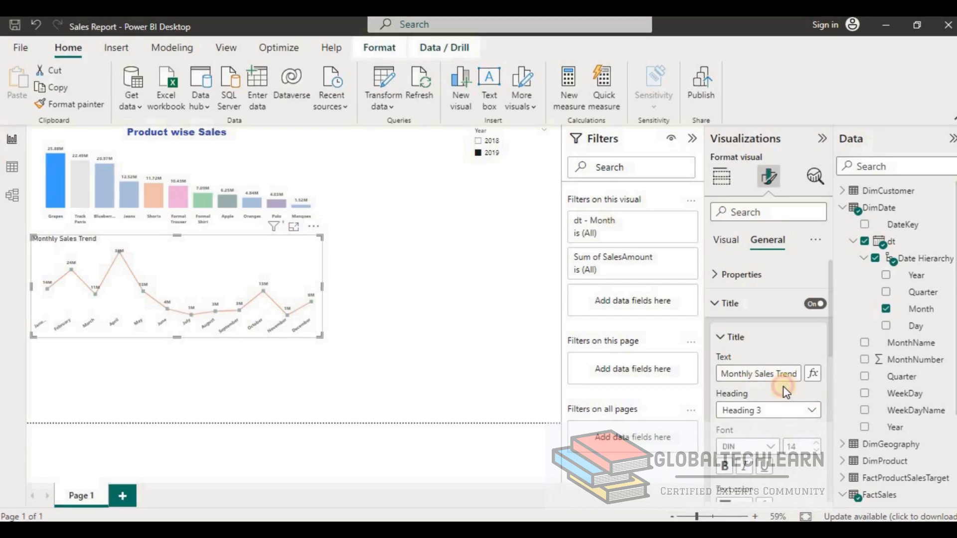
# - Set the line chart's title font to Arial Black and centre the title horizontally
pyautogui.click(766, 451)
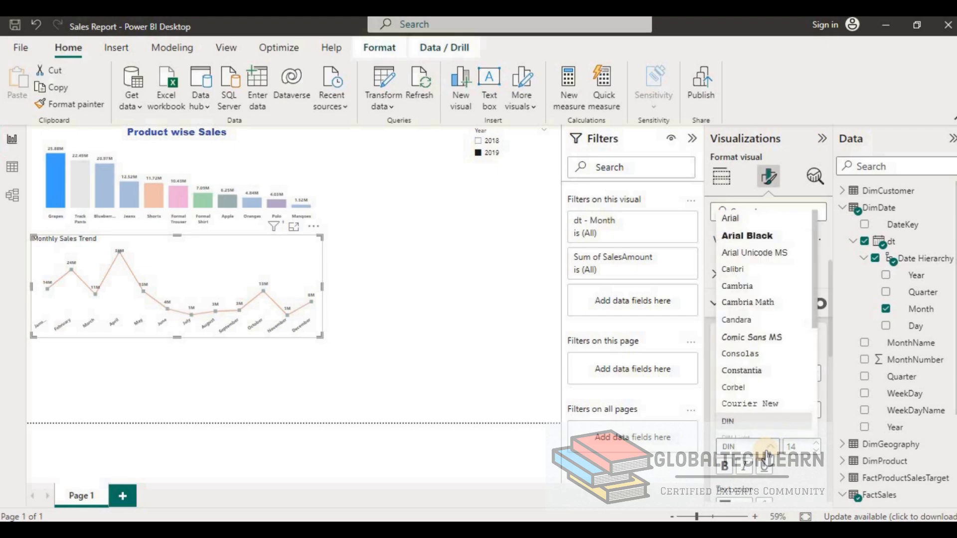
pyautogui.click(765, 241)
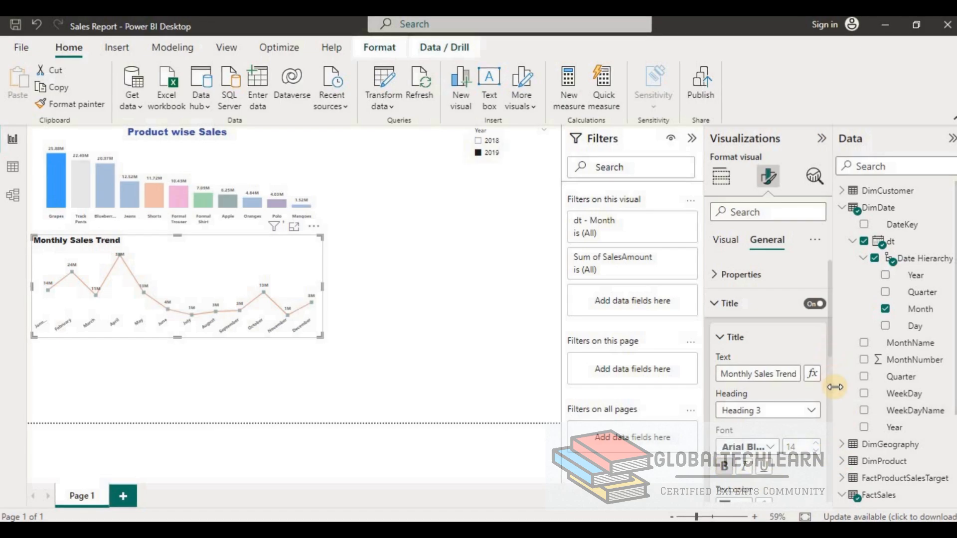
pyautogui.moveTo(830, 341); pyautogui.dragTo(828, 420)
pyautogui.click(743, 420)
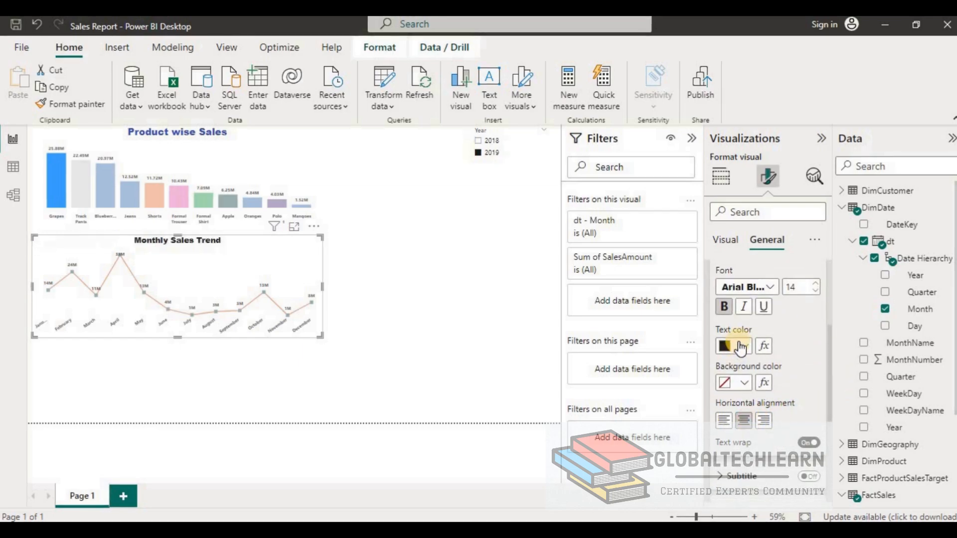
# - Try bright blue as the line chart's title colour, then set it to the recently used dark blue
pyautogui.click(742, 346)
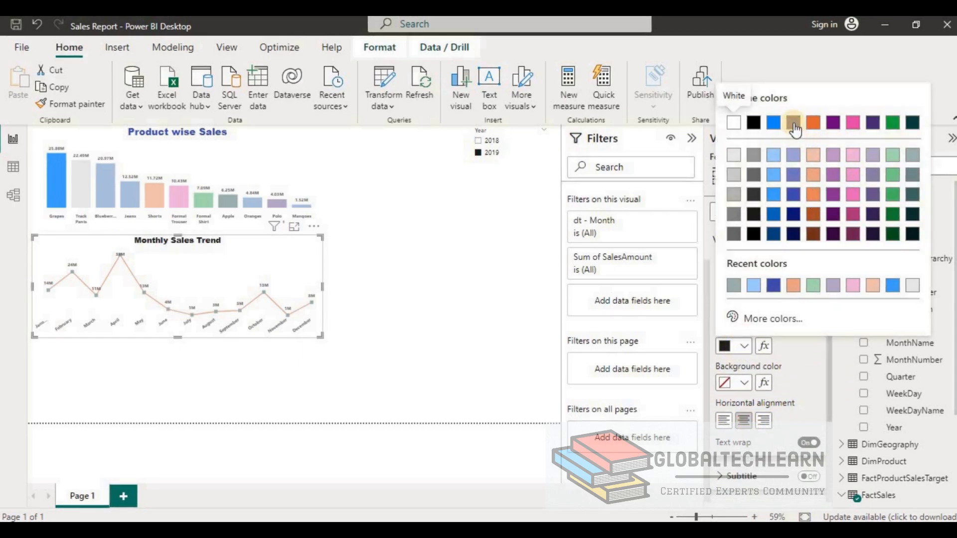
pyautogui.click(774, 122)
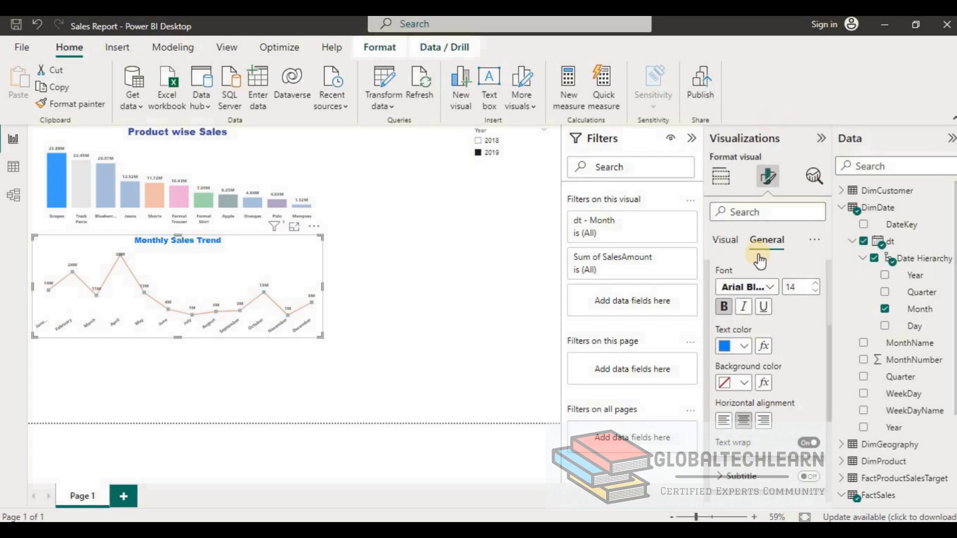
pyautogui.click(744, 347)
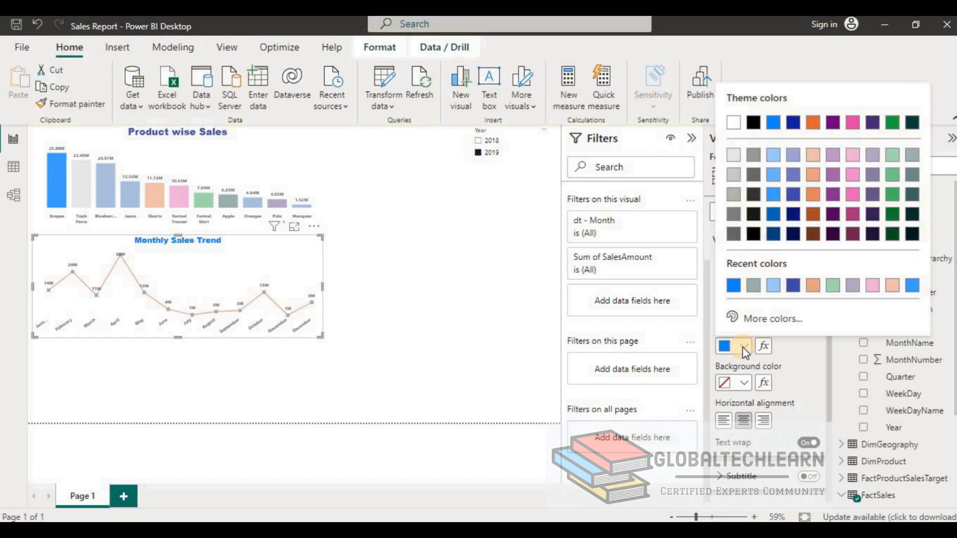
pyautogui.click(794, 286)
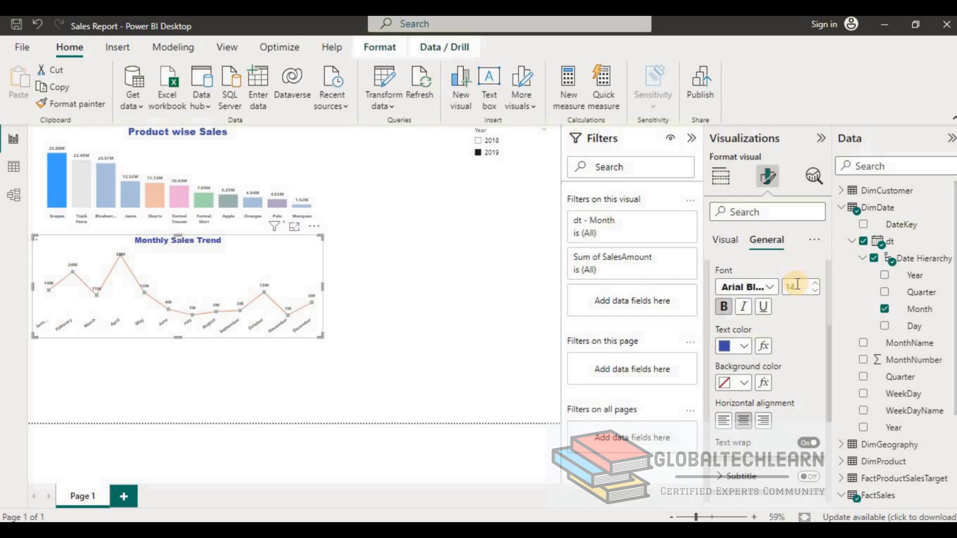
# - Deselect the line chart and save the Sales Report file
pyautogui.click(485, 357)
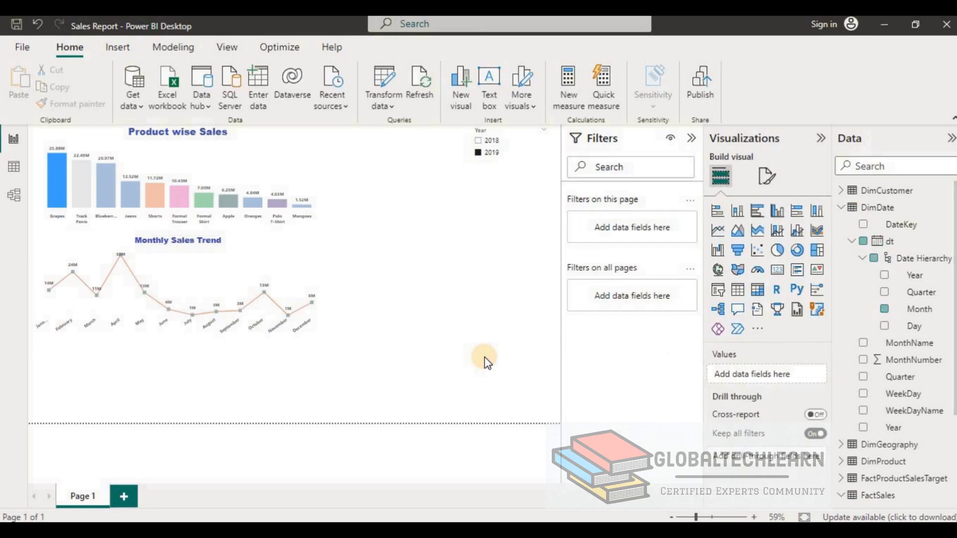
pyautogui.click(18, 46)
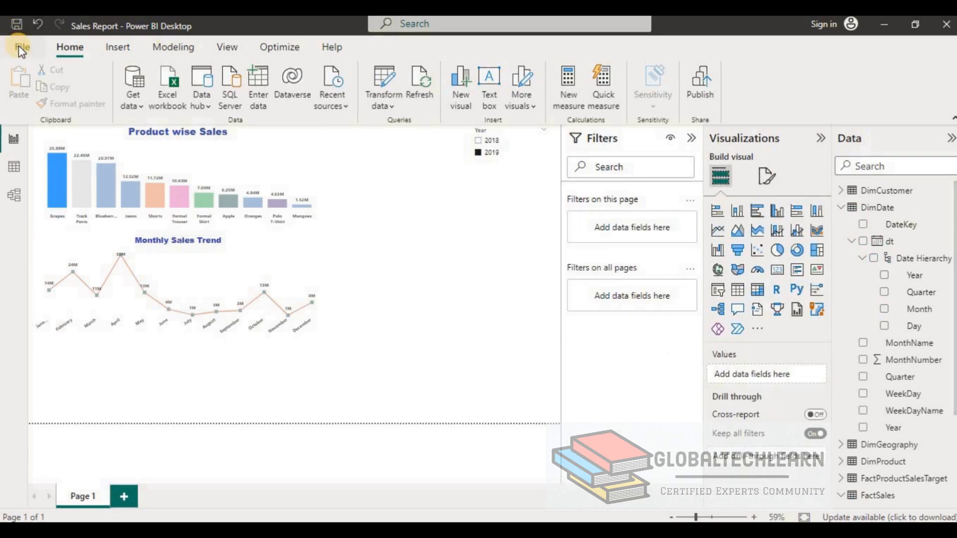
pyautogui.click(32, 114)
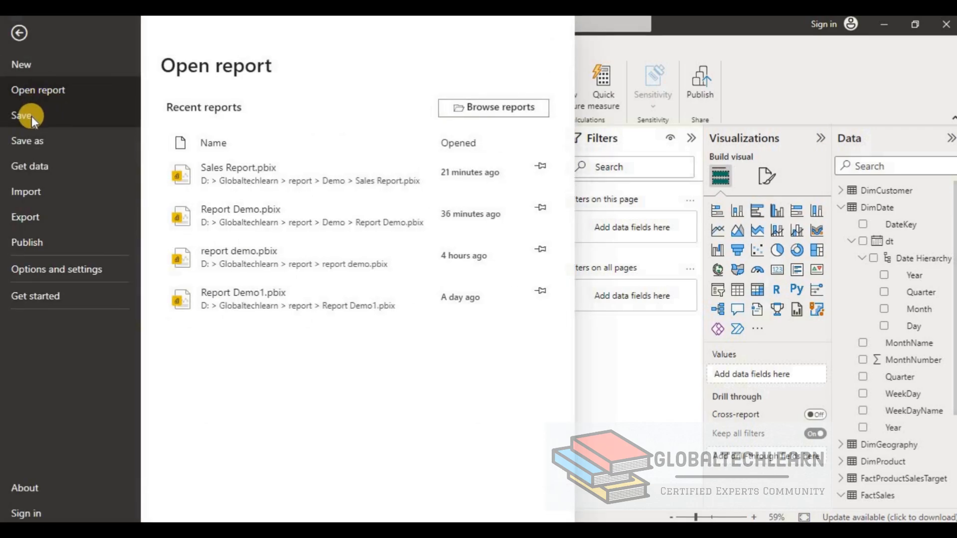
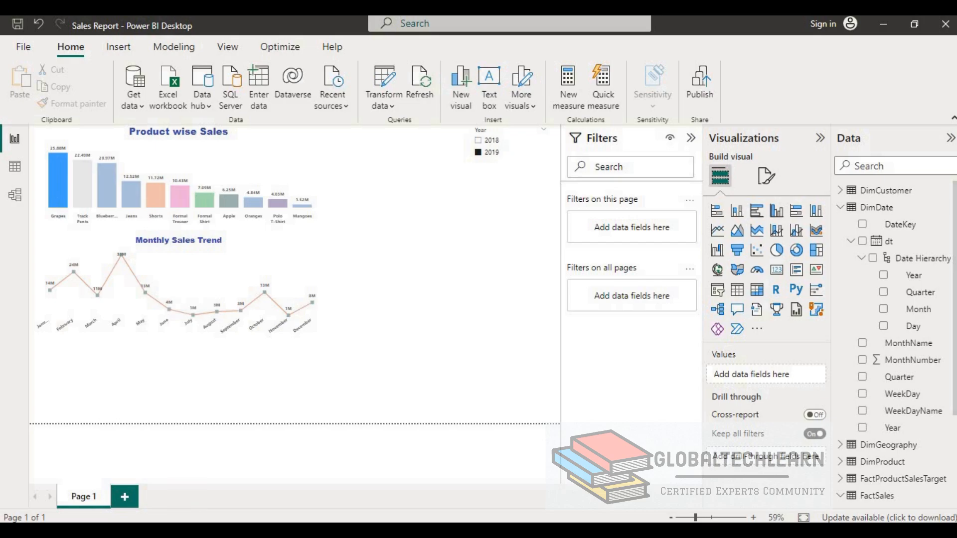
# - Switch to the sticky note, check the requirements list for the next visual, and return to Power BI Desktop
pyautogui.hotkey('alt', 'Tab')
pyautogui.click(653, 214)
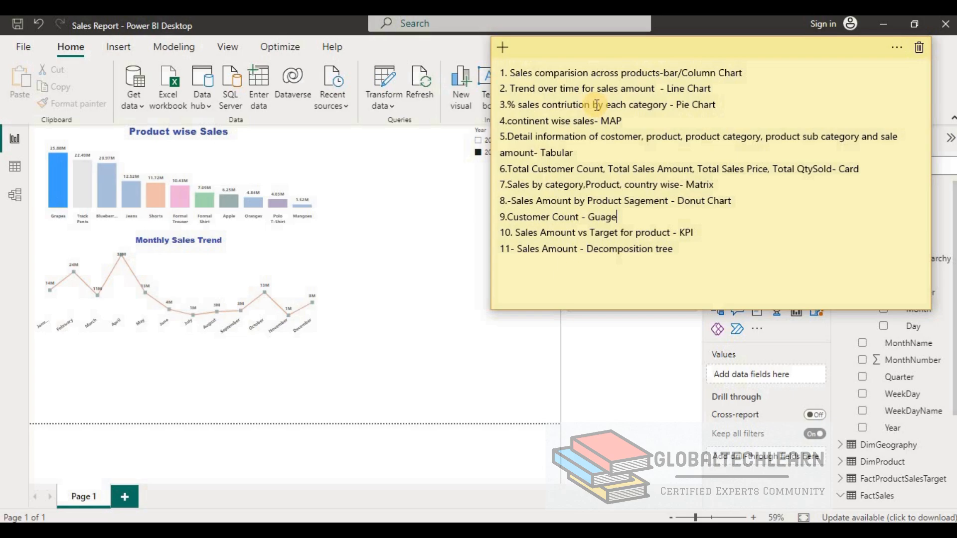
pyautogui.click(427, 270)
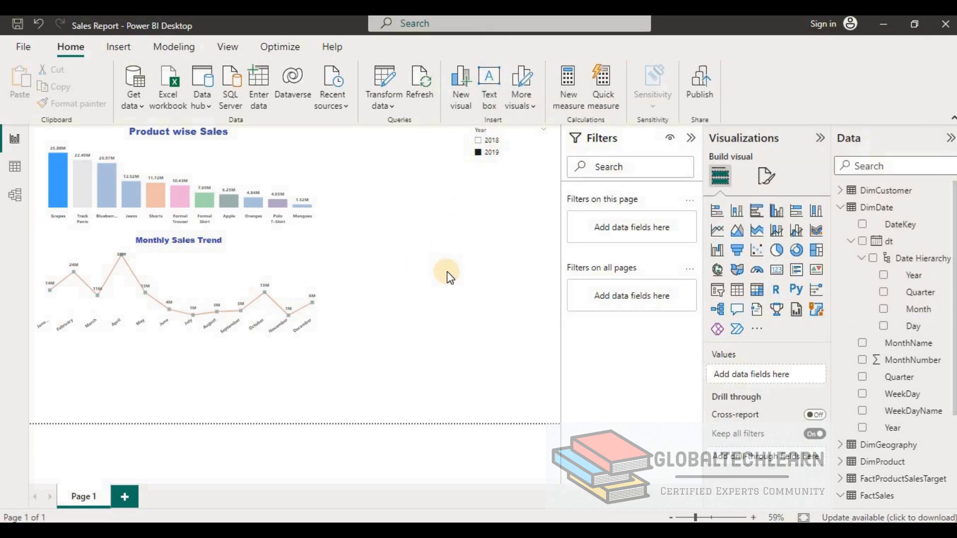
# - Add a pie chart, narrow it, place it beneath the Year slicer beside the existing charts, and make it taller
pyautogui.click(777, 250)
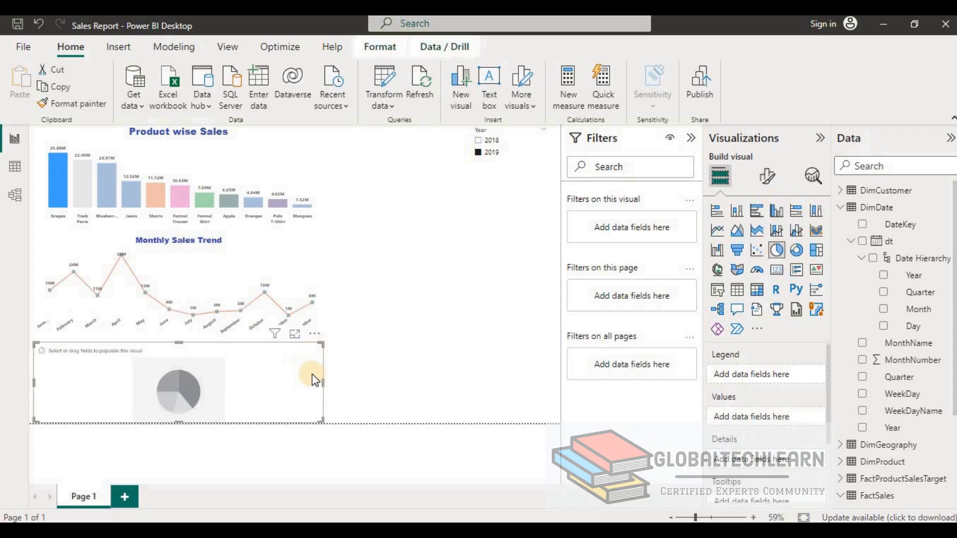
pyautogui.moveTo(321, 379); pyautogui.dragTo(231, 384)
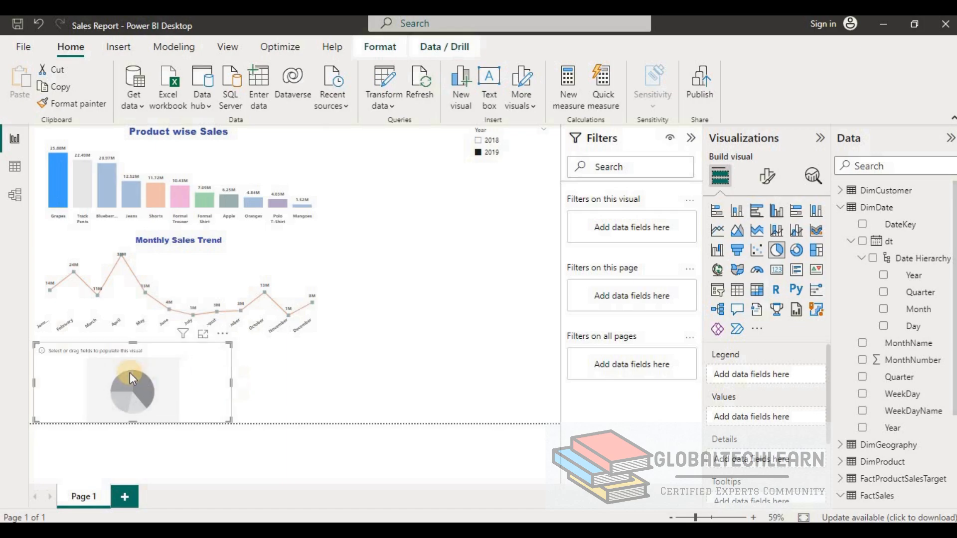
pyautogui.moveTo(130, 353); pyautogui.dragTo(471, 188)
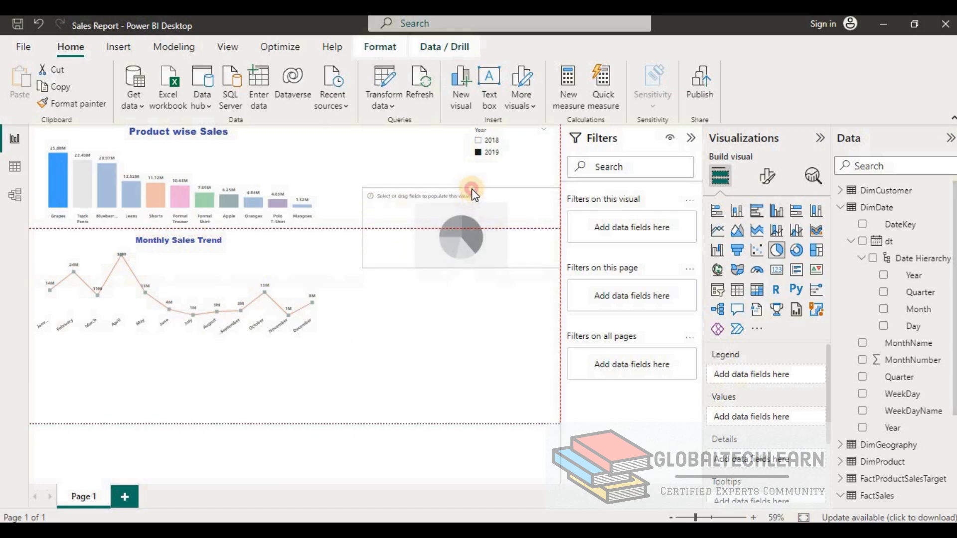
pyautogui.moveTo(461, 256); pyautogui.dragTo(462, 312)
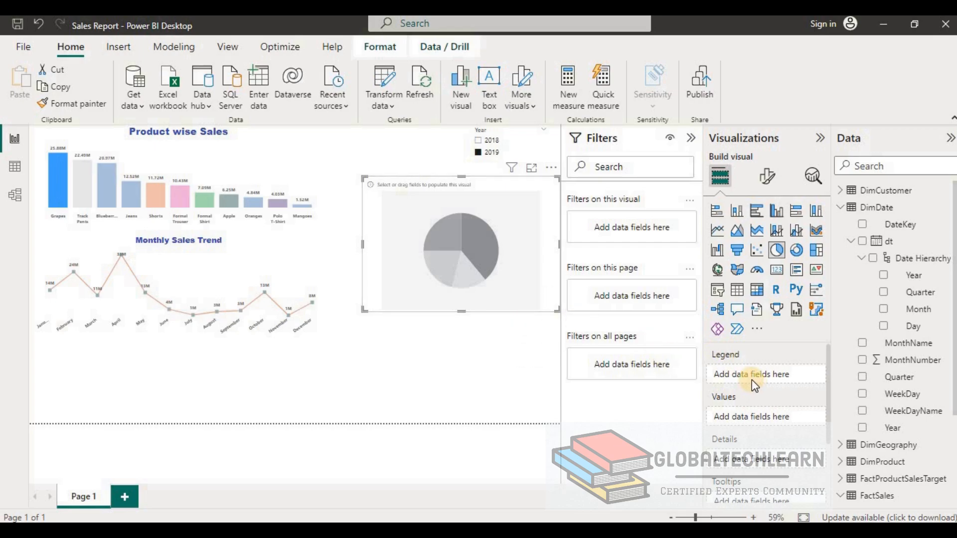
# - Assign ProductCategory from DimProduct as the pie chart's legend and SalesAmount from FactSales as its values
pyautogui.click(840, 207)
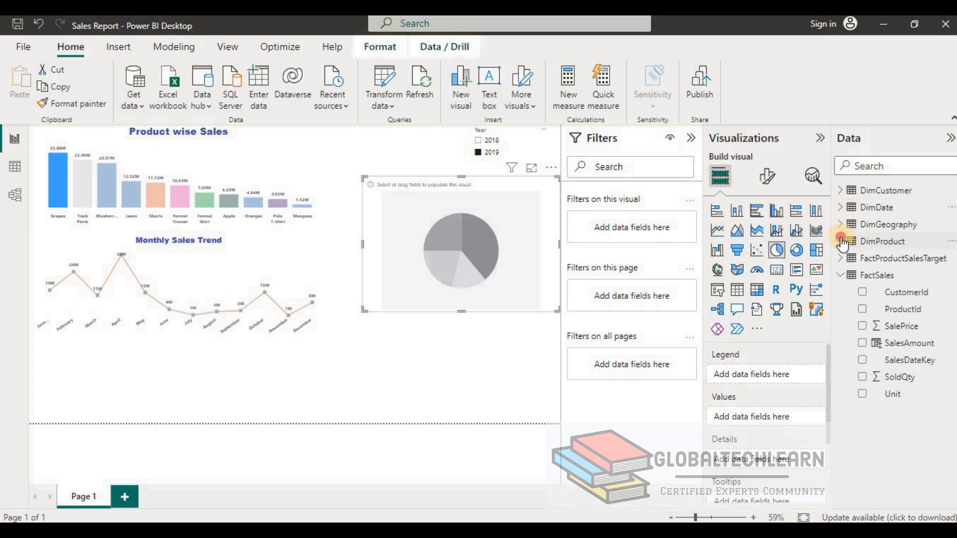
pyautogui.click(840, 241)
pyautogui.moveTo(914, 275); pyautogui.dragTo(765, 379)
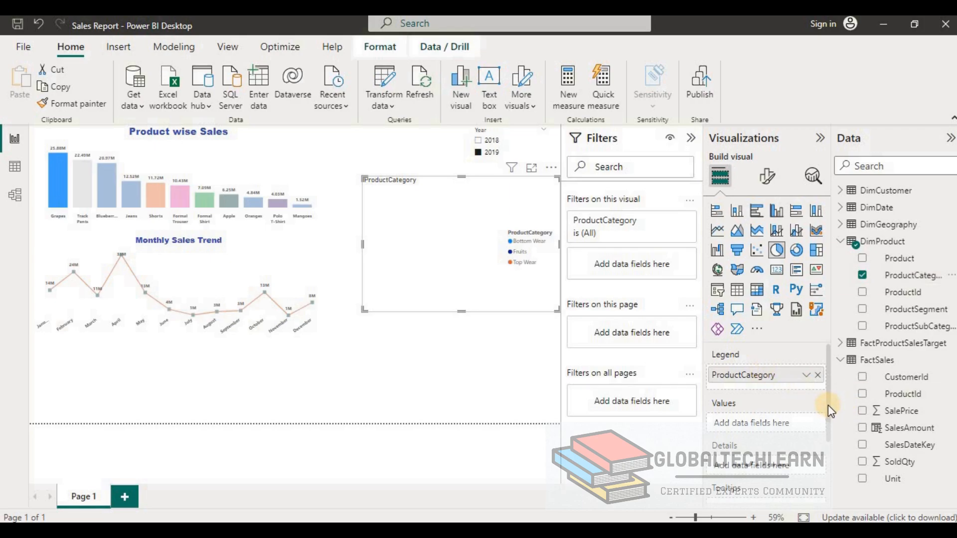
pyautogui.click(840, 241)
pyautogui.moveTo(897, 343); pyautogui.dragTo(778, 424)
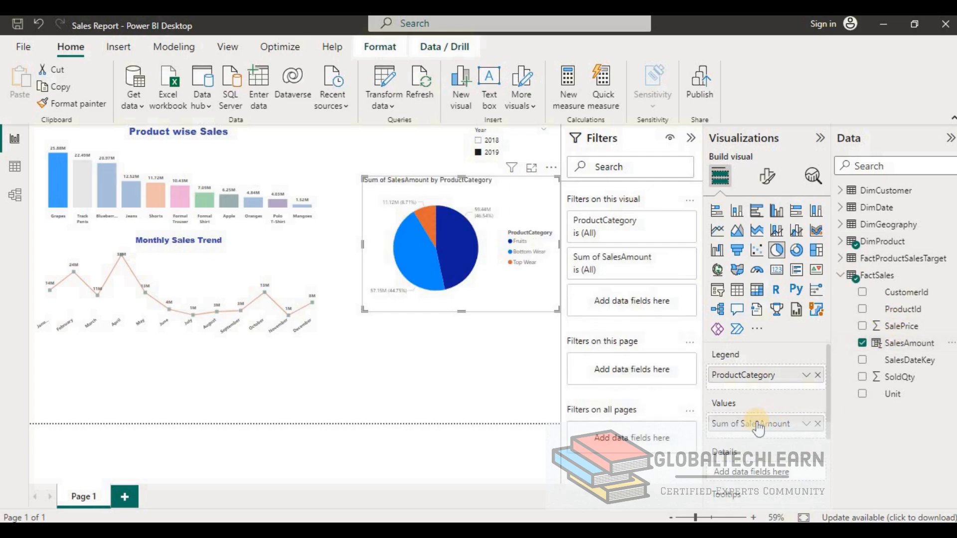
# - Open the pie chart in focus mode and show its SalesAmount values as percent of grand total
pyautogui.click(532, 168)
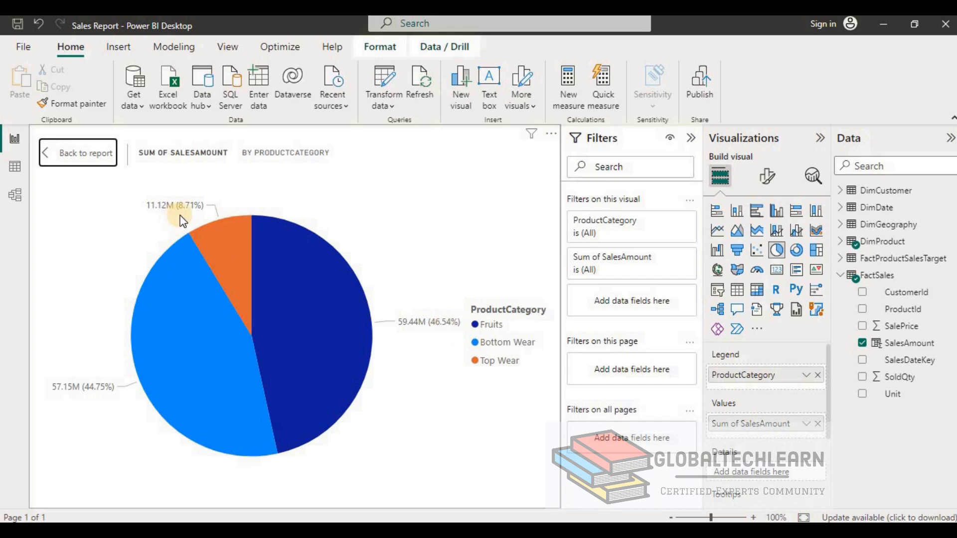
pyautogui.click(730, 427)
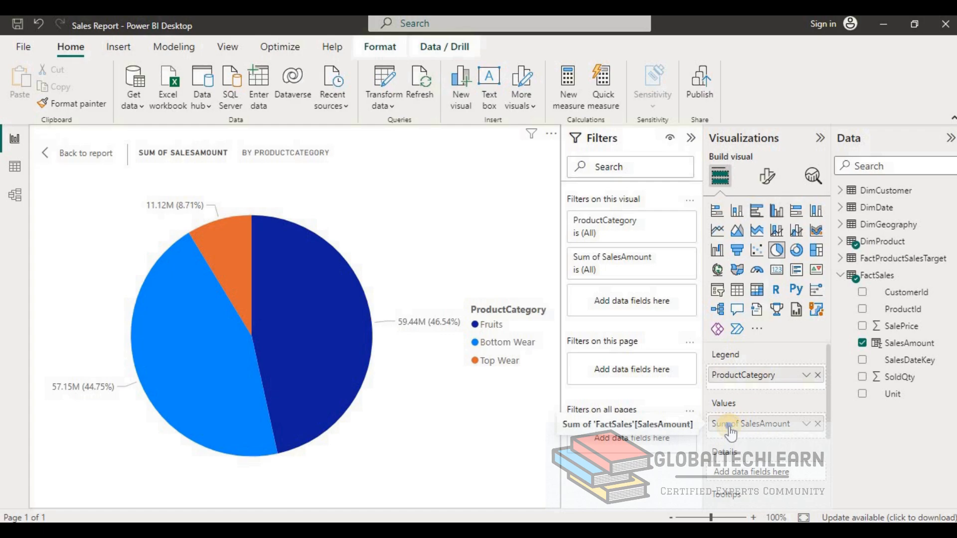
pyautogui.click(730, 427)
pyautogui.rightClick(730, 429)
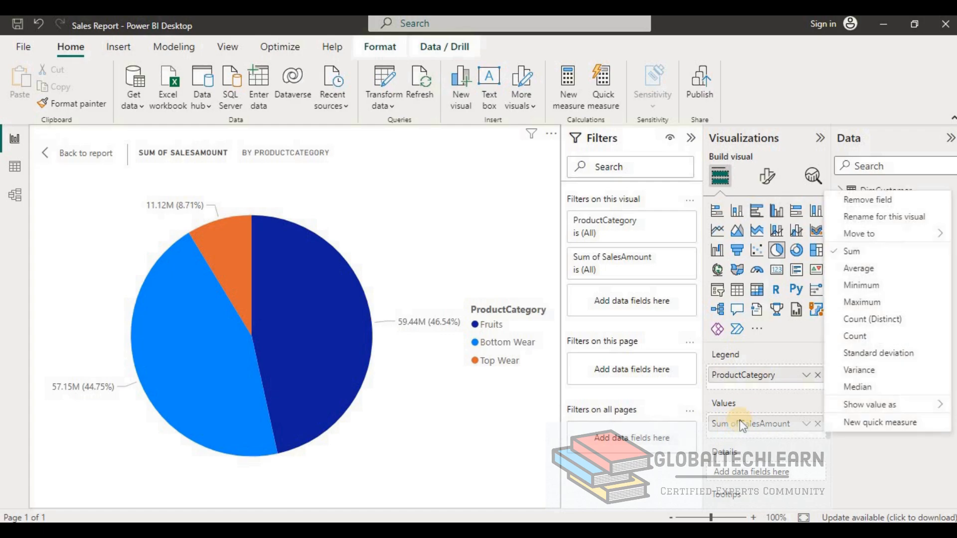
pyautogui.moveTo(874, 414)
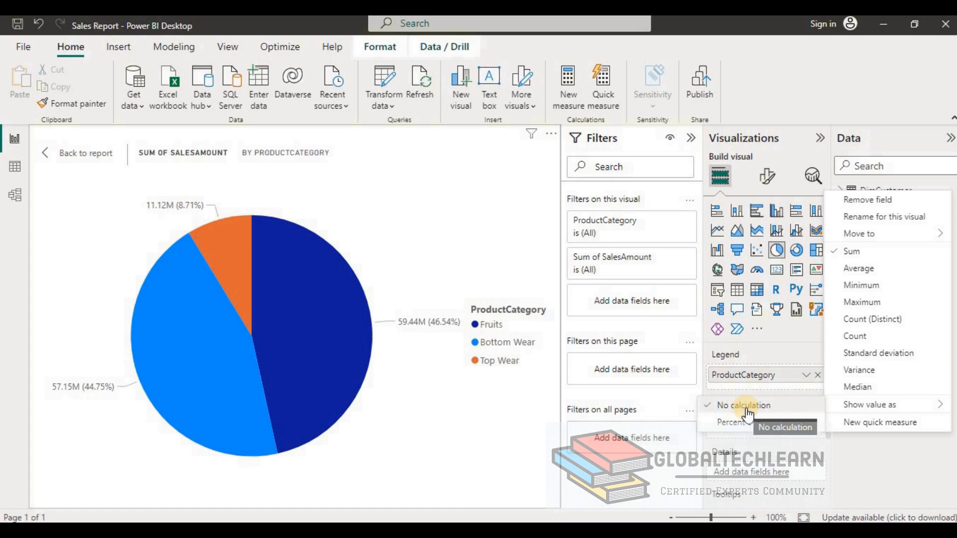
pyautogui.click(423, 339)
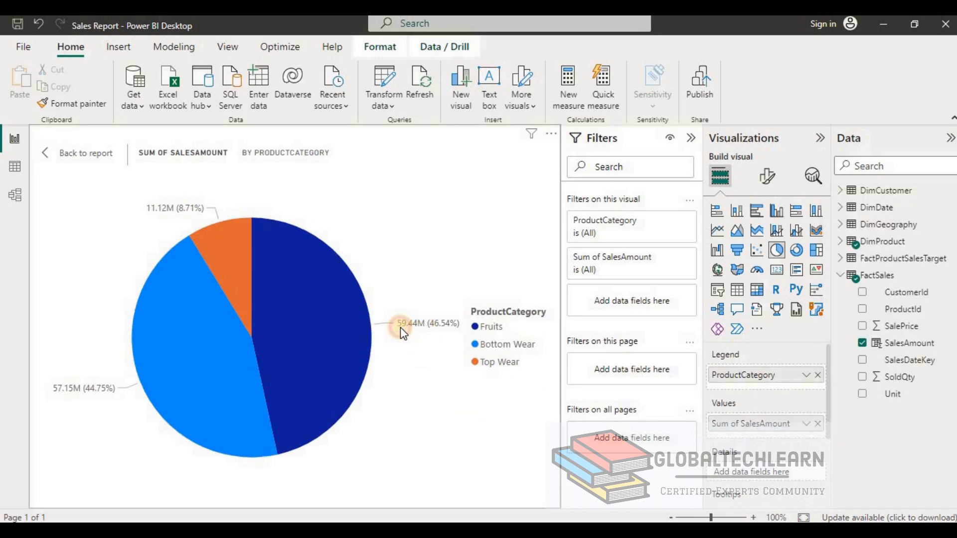
pyautogui.rightClick(772, 424)
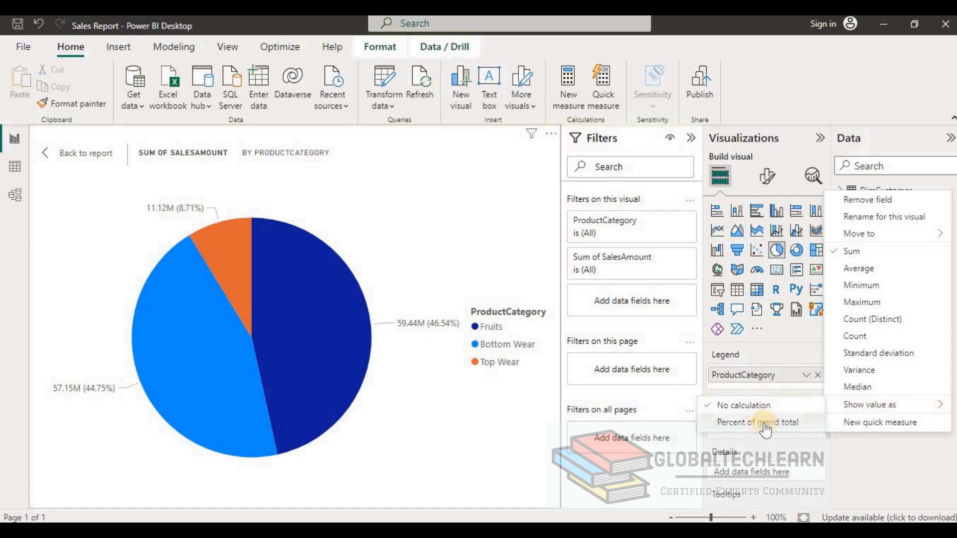
pyautogui.click(765, 427)
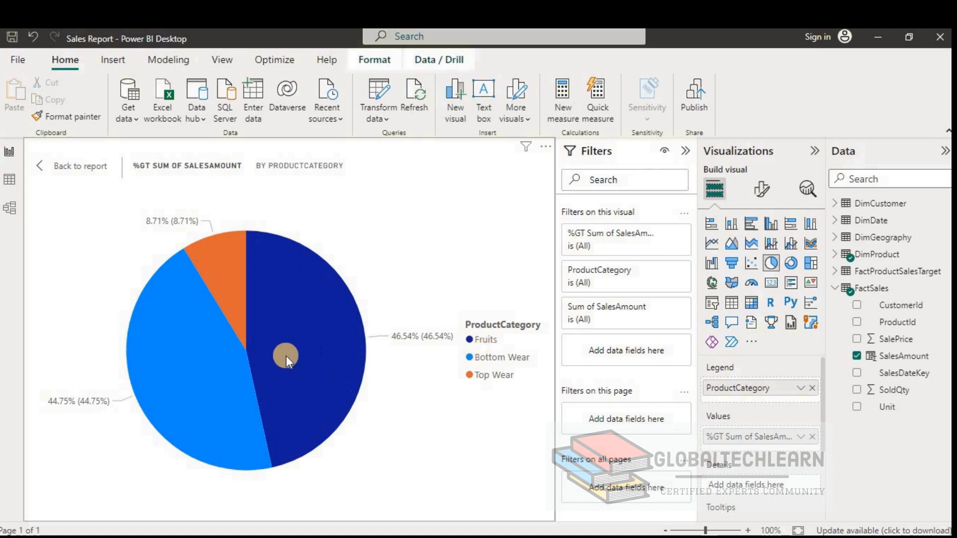
# - Set the pie chart's legend position to Top center and turn off the legend title
pyautogui.moveTo(286, 355)
pyautogui.moveTo(225, 282)
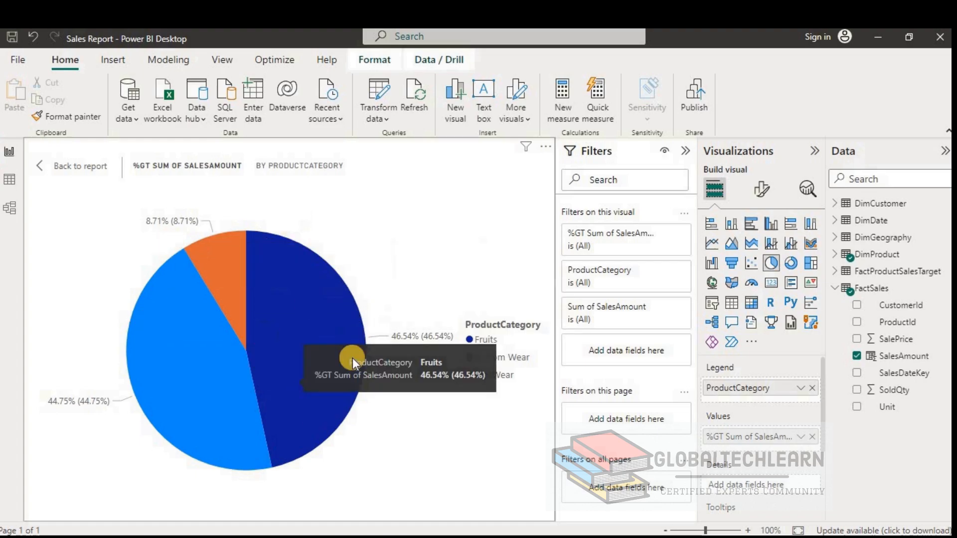
pyautogui.click(761, 192)
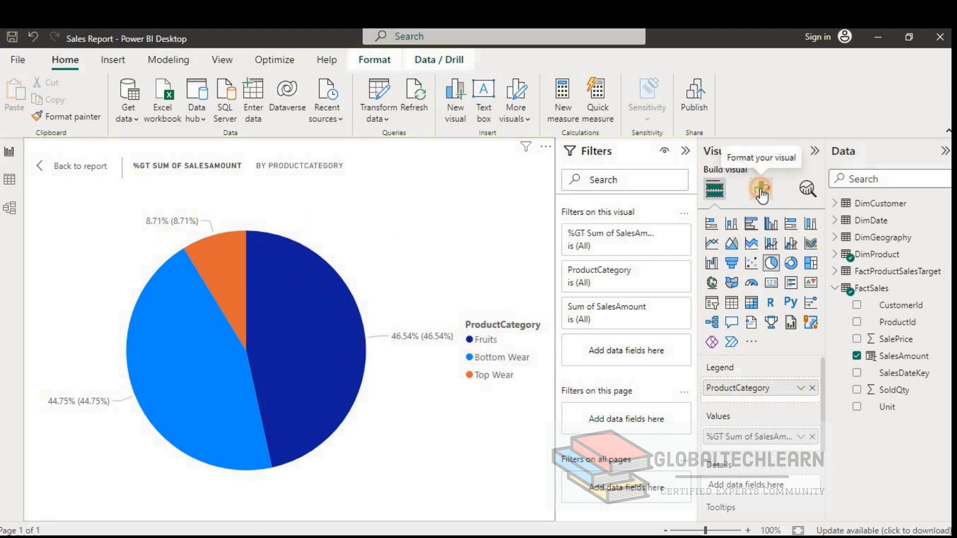
pyautogui.click(708, 291)
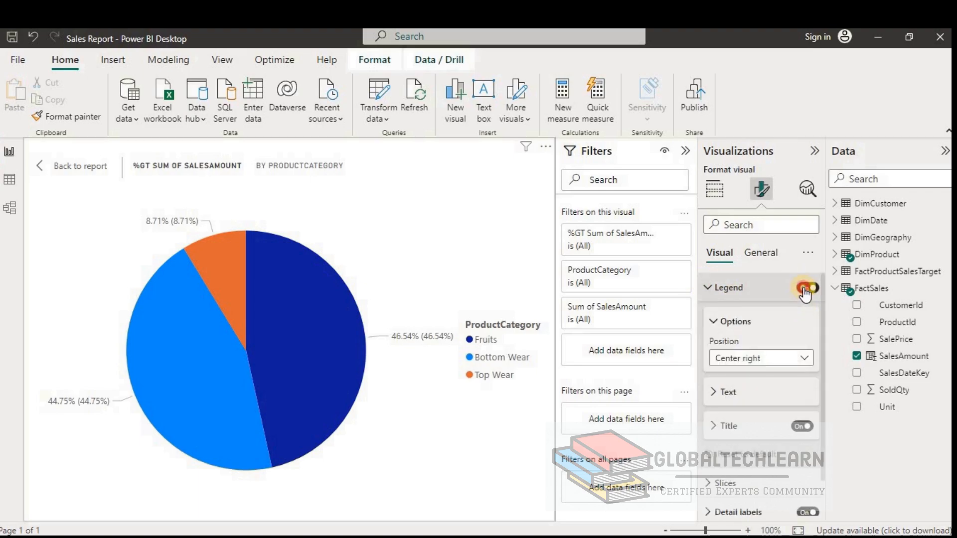
pyautogui.click(805, 289)
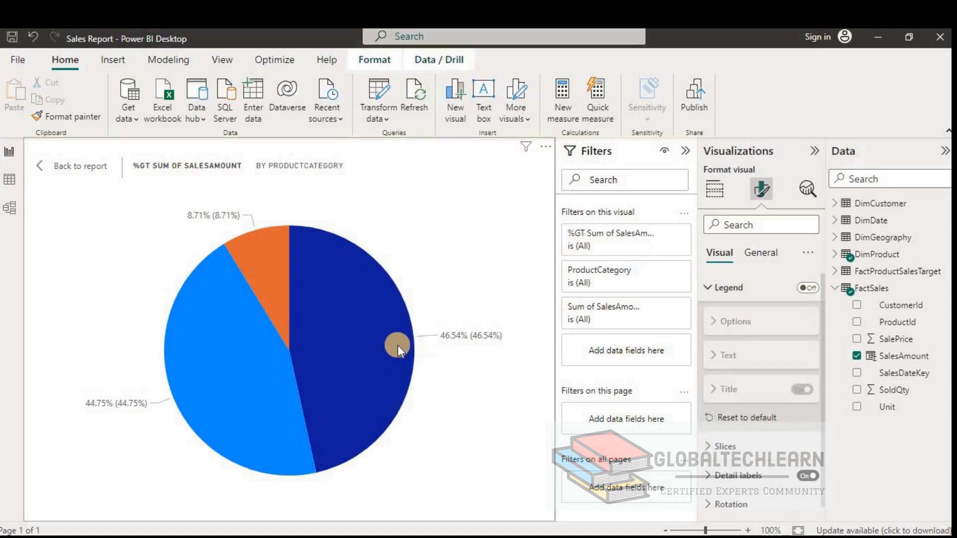
pyautogui.click(808, 289)
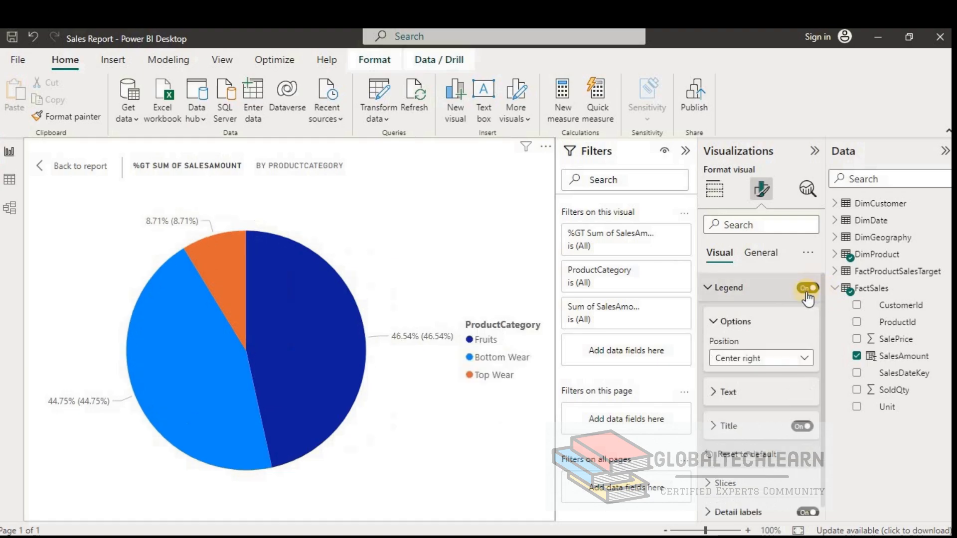
pyautogui.click(754, 359)
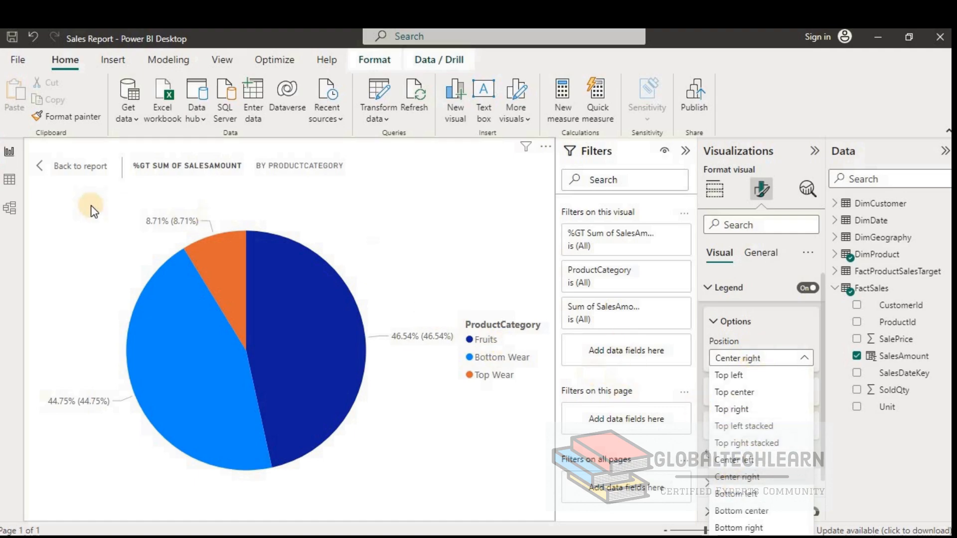
pyautogui.click(729, 393)
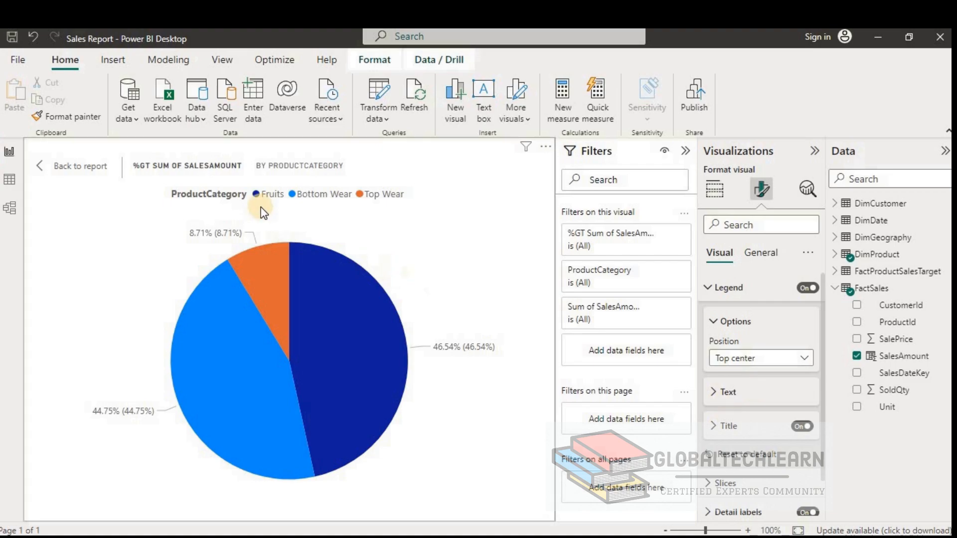
pyautogui.click(797, 427)
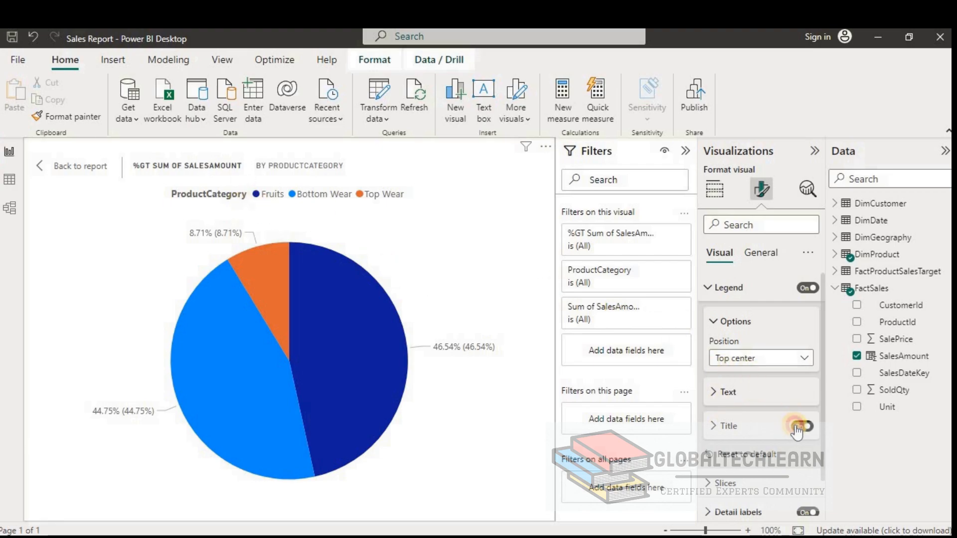
# - Set the pie chart's legend text to Arial at font size 8
pyautogui.click(714, 391)
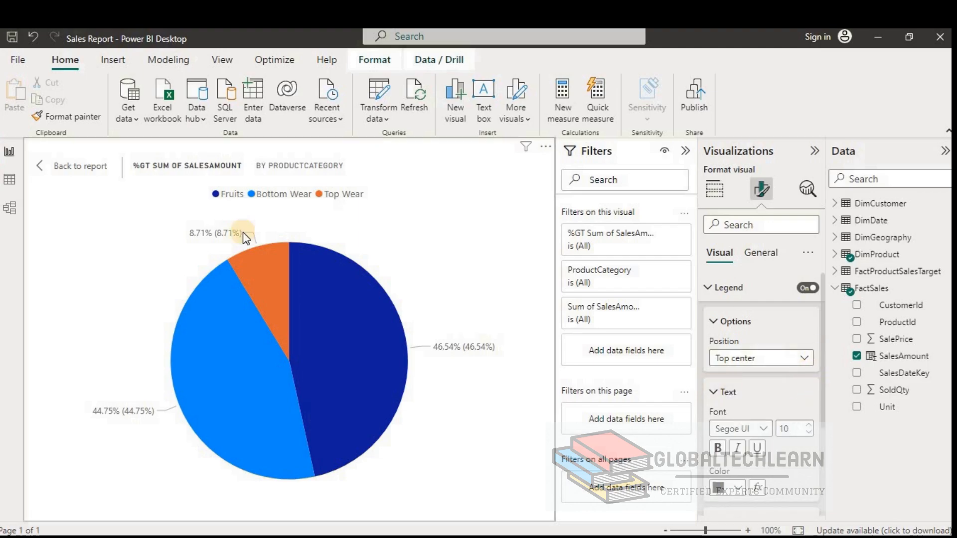
pyautogui.scroll(-3, 822, 389)
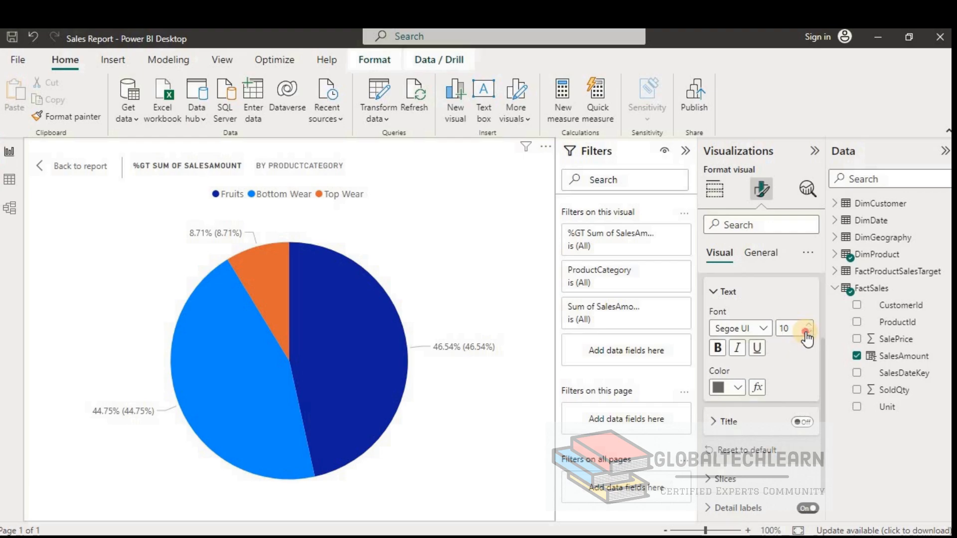
pyautogui.click(807, 334)
pyautogui.click(808, 334)
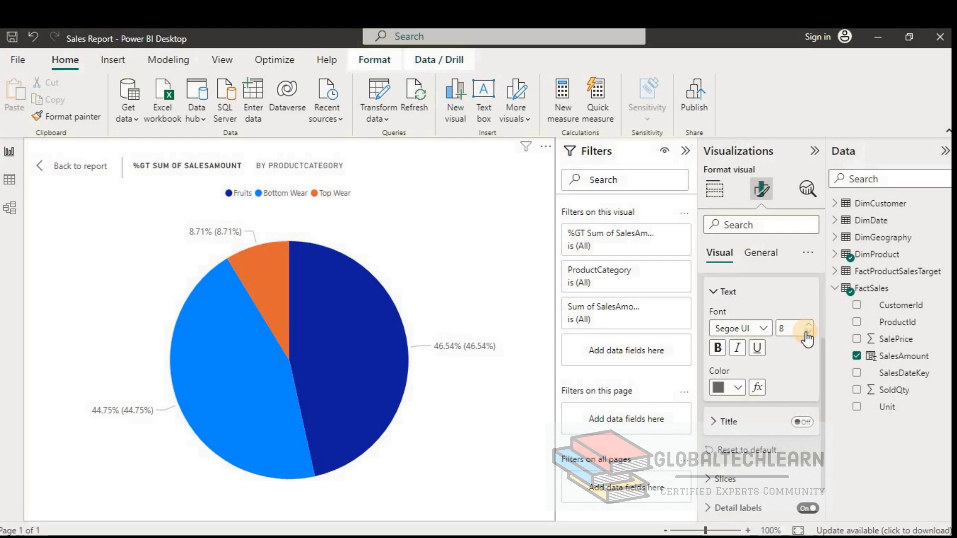
pyautogui.click(762, 327)
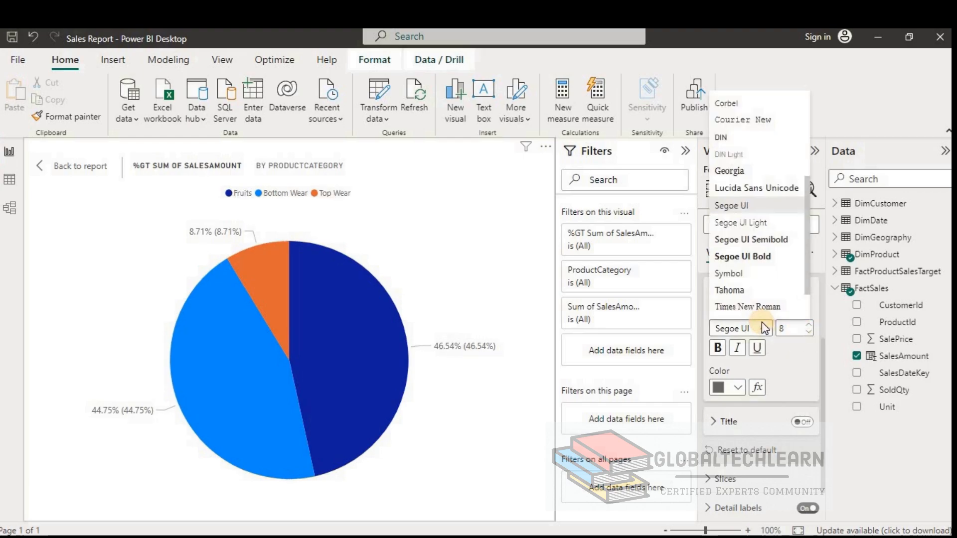
pyautogui.scroll(3, 743, 239)
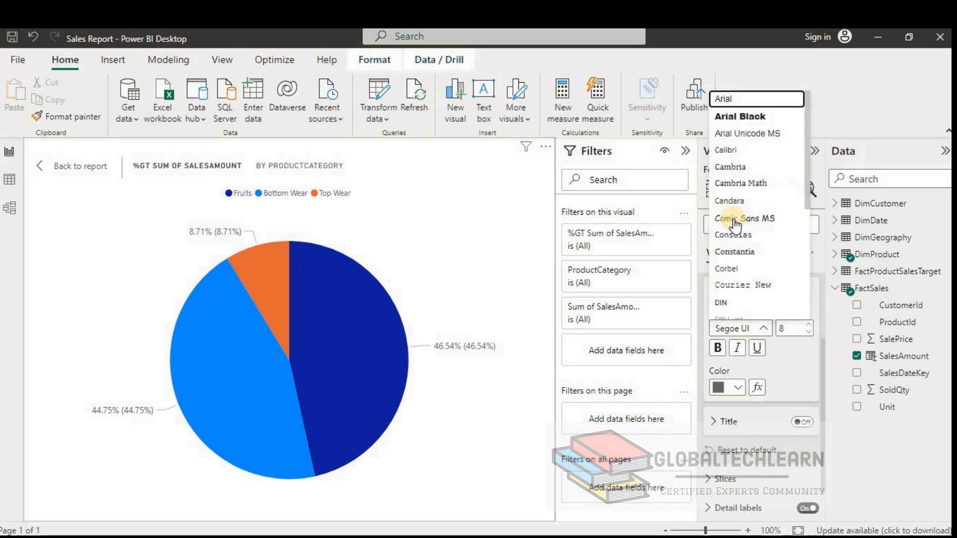
pyautogui.click(728, 100)
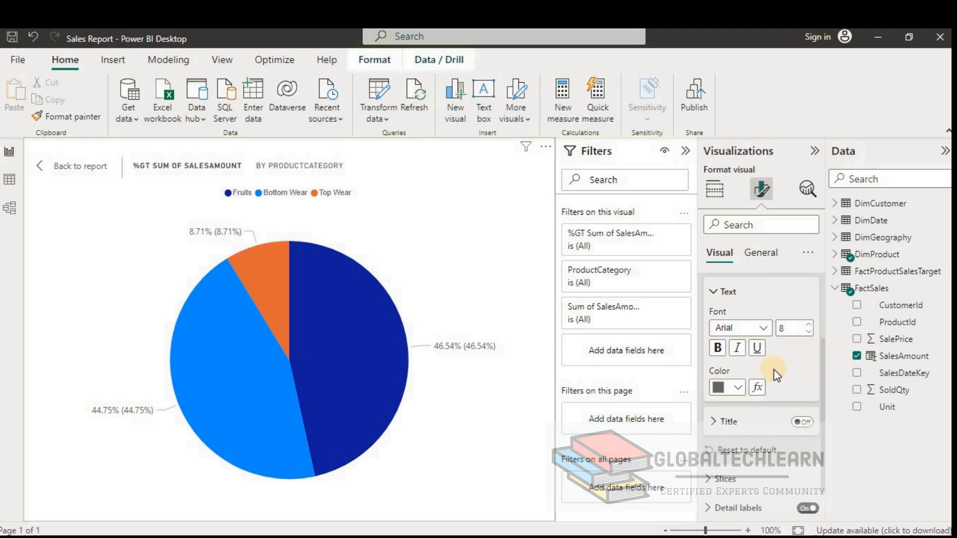
pyautogui.click(715, 291)
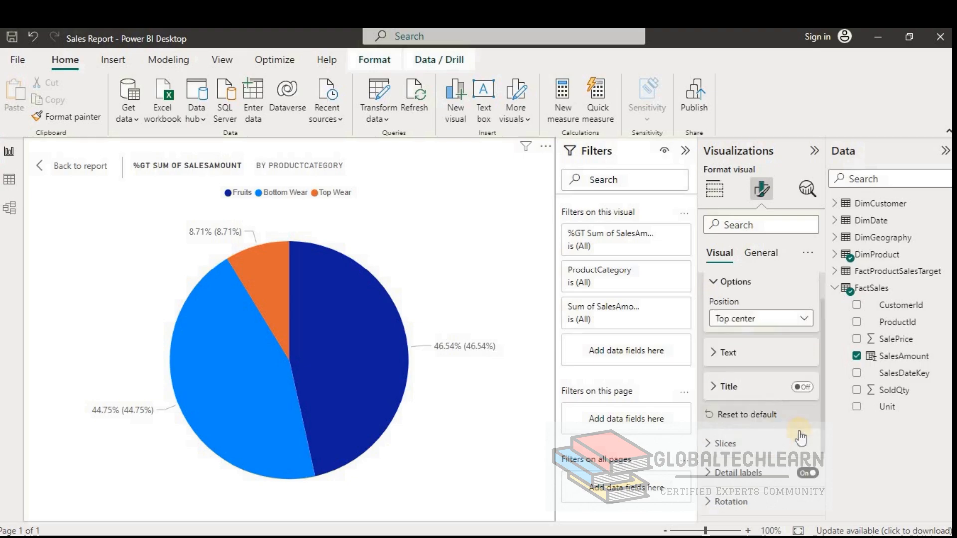
# - Position the pie chart's detail labels Inside and set their label contents to Percent of total
pyautogui.click(712, 472)
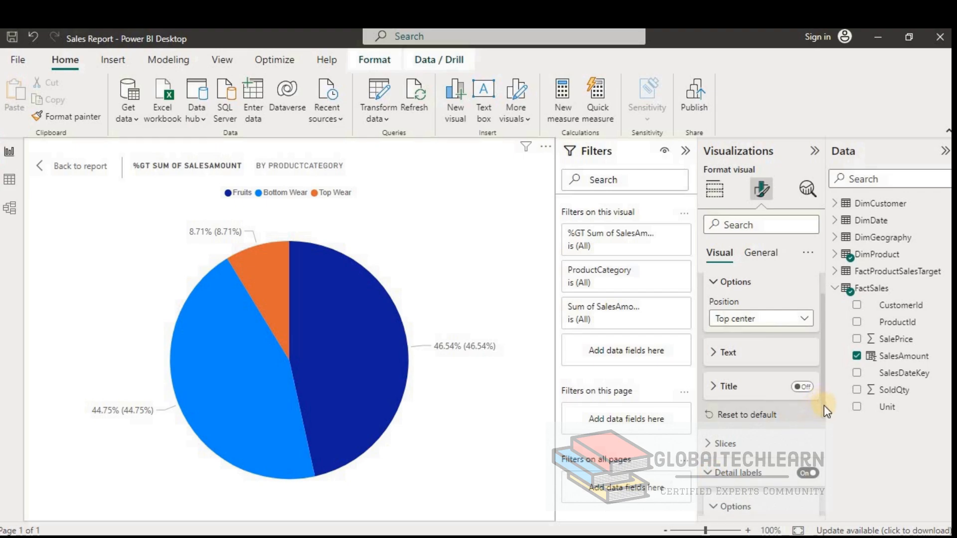
pyautogui.scroll(-3, 821, 438)
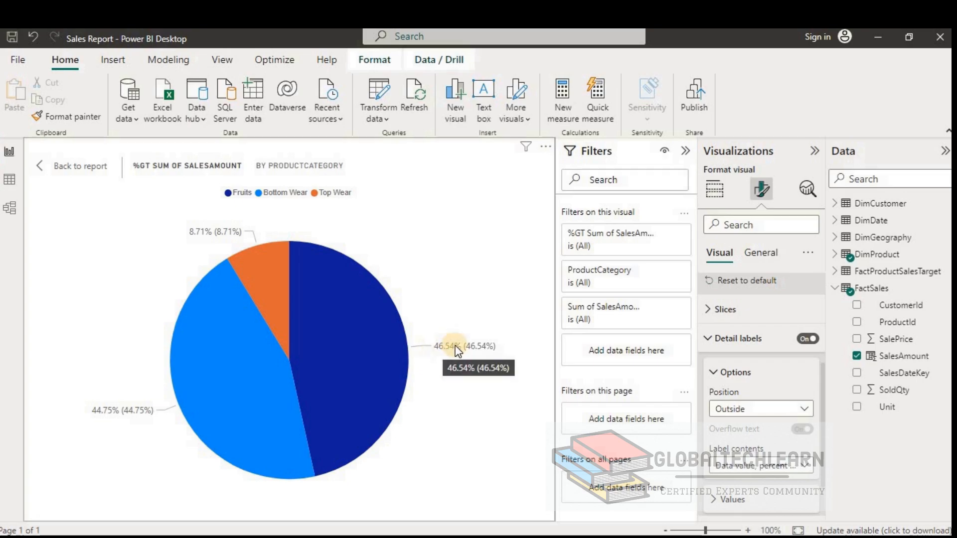
pyautogui.click(763, 410)
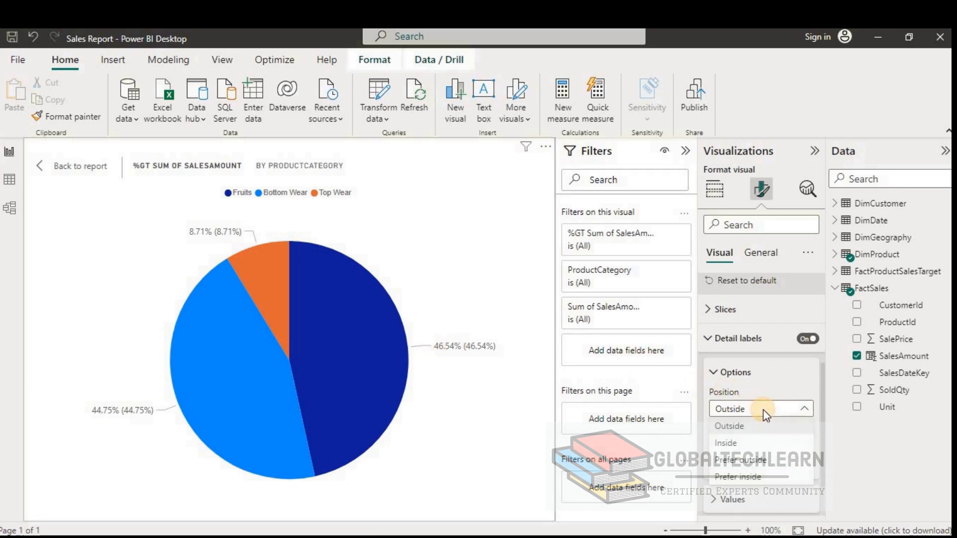
pyautogui.click(733, 443)
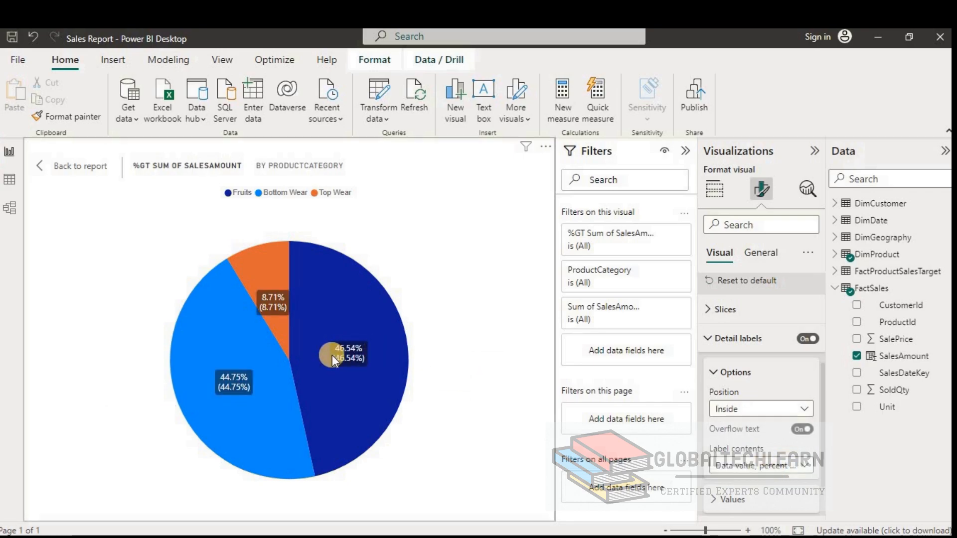
pyautogui.click(787, 465)
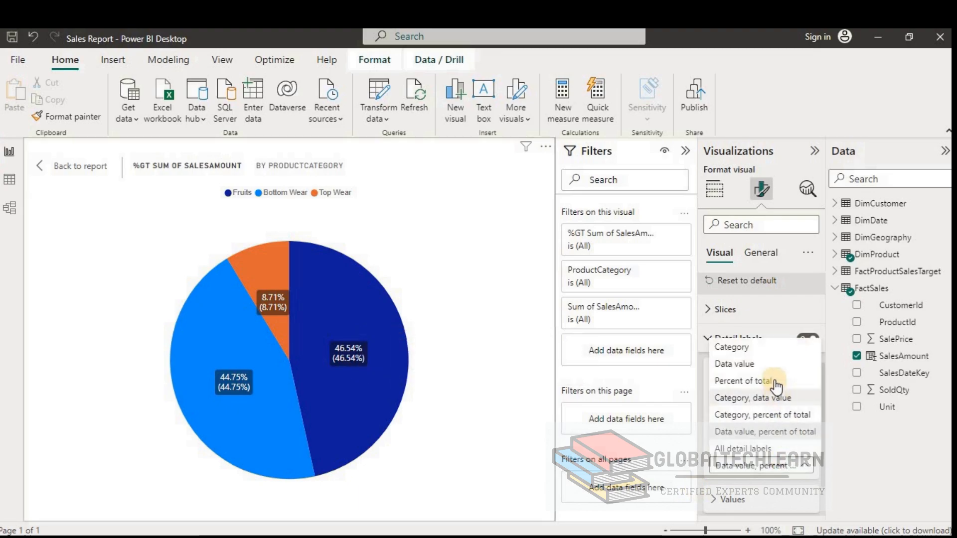
pyautogui.click(748, 382)
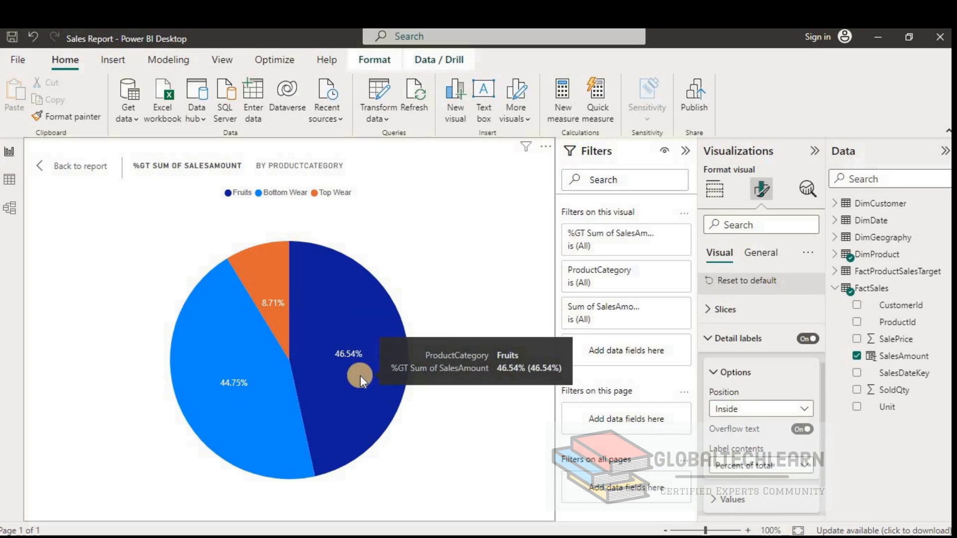
# - Set the detail label values to the Arial Black font at size 8
pyautogui.click(718, 499)
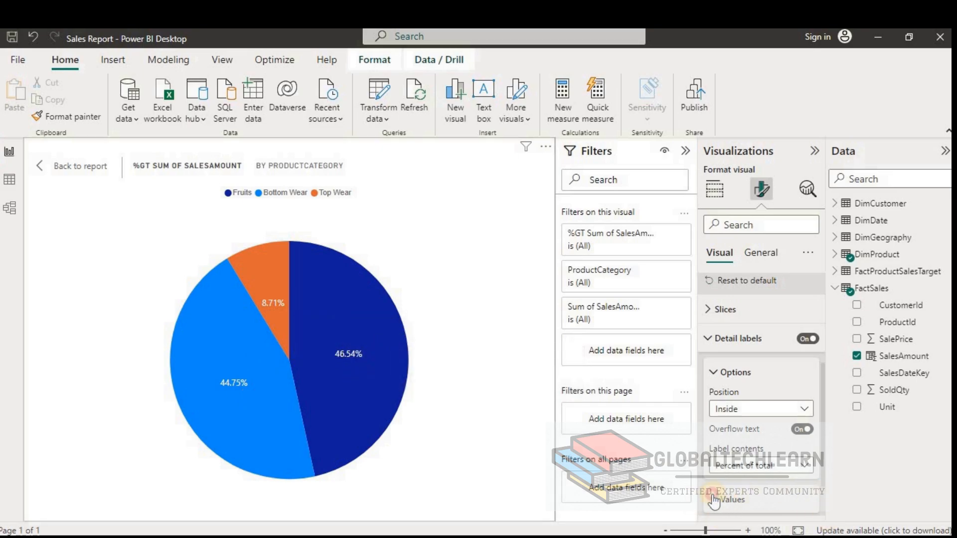
pyautogui.scroll(-3, 823, 464)
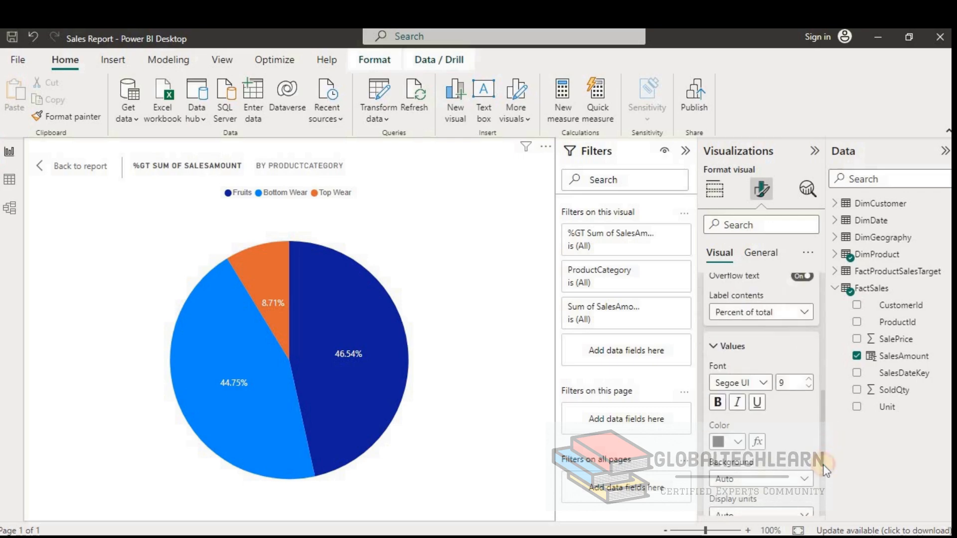
pyautogui.click(763, 375)
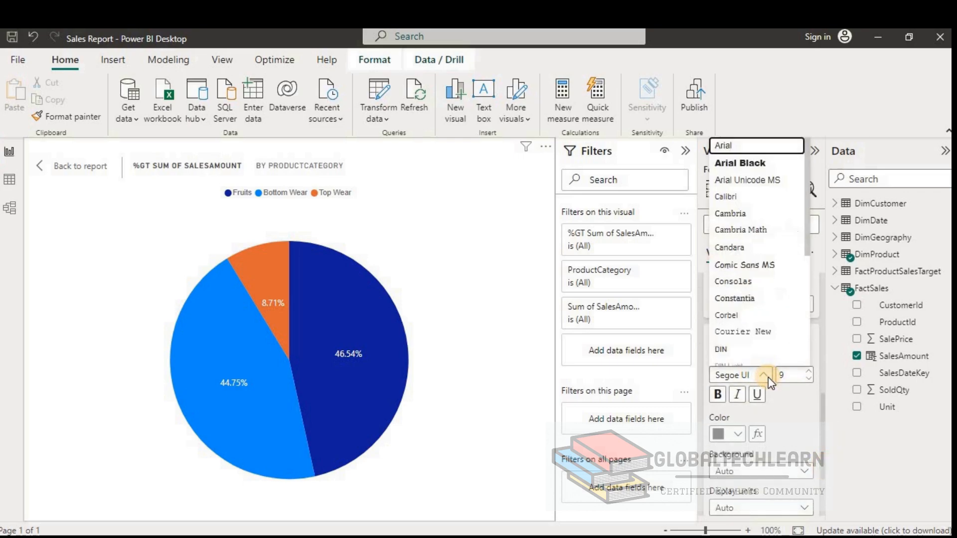
pyautogui.click(743, 158)
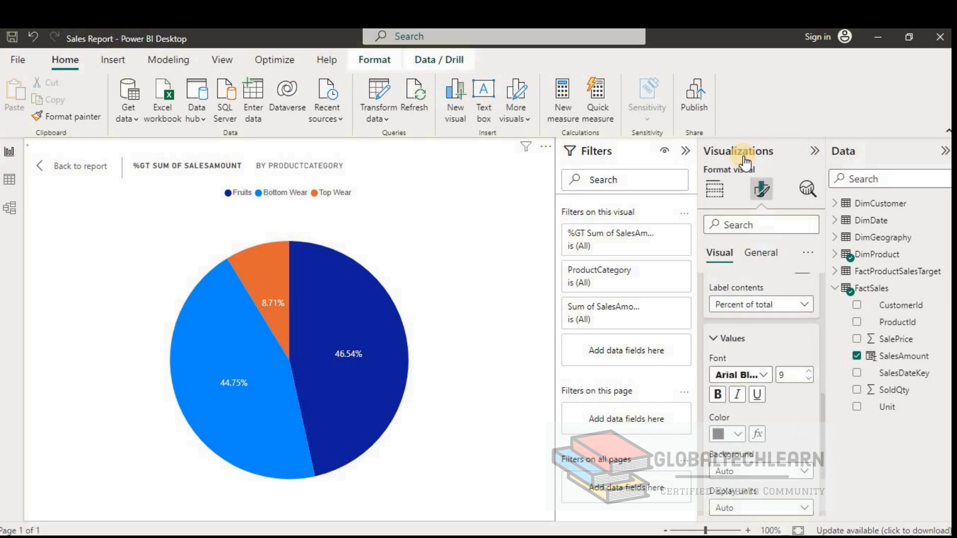
pyautogui.doubleClick(809, 372)
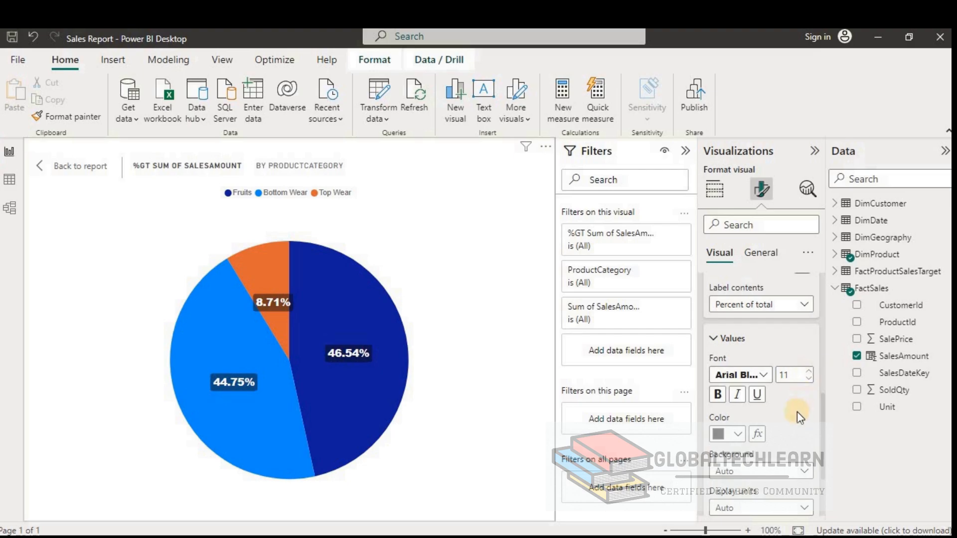
pyautogui.click(808, 379)
pyautogui.click(809, 379)
pyautogui.click(809, 379)
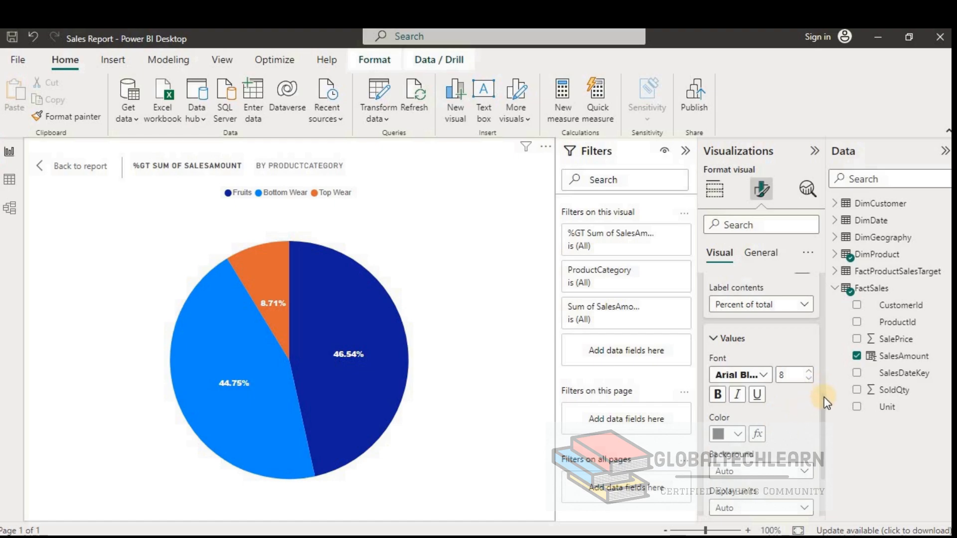
pyautogui.moveTo(823, 399); pyautogui.dragTo(823, 439)
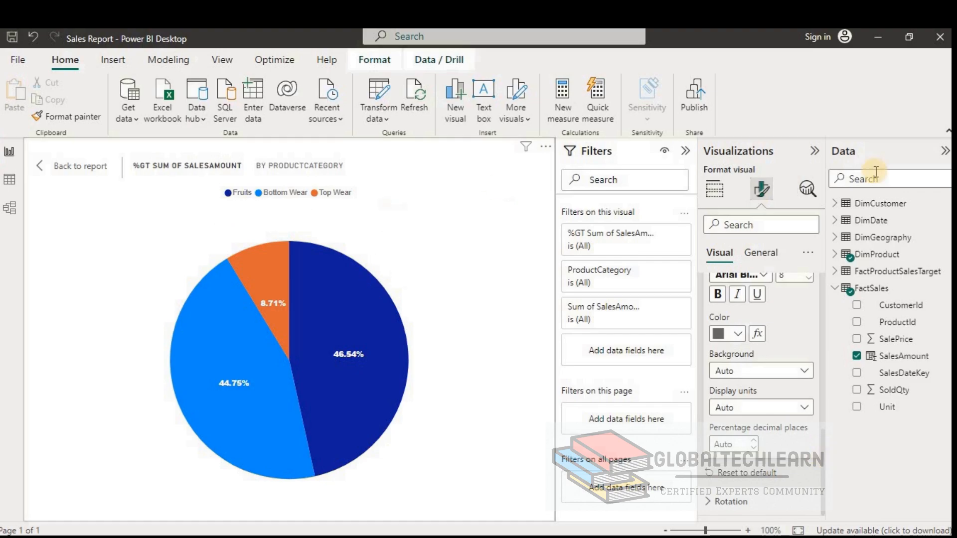
# - Title the pie chart "Sales Distribution - Category" and return to the report page
pyautogui.click(755, 254)
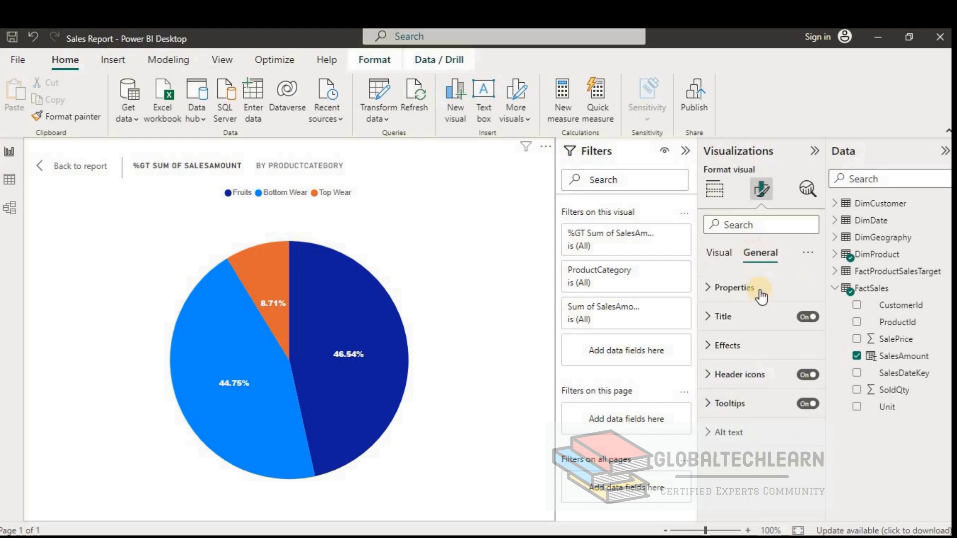
pyautogui.click(709, 317)
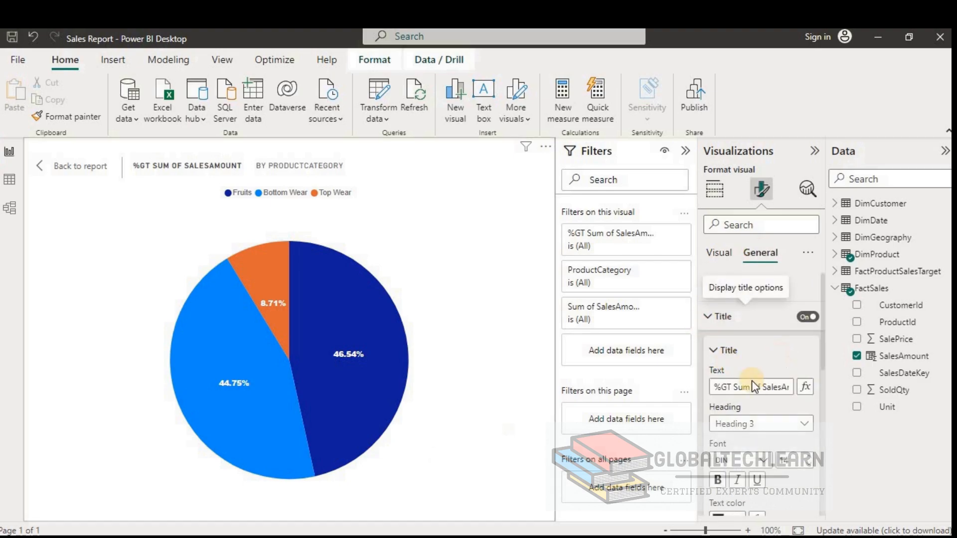
pyautogui.tripleClick(751, 386)
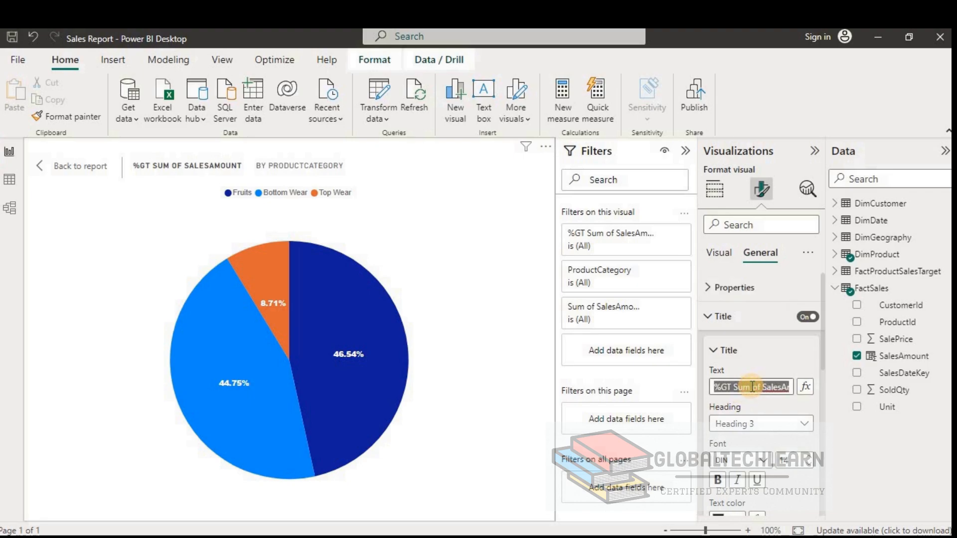
pyautogui.write('Sales Distri')
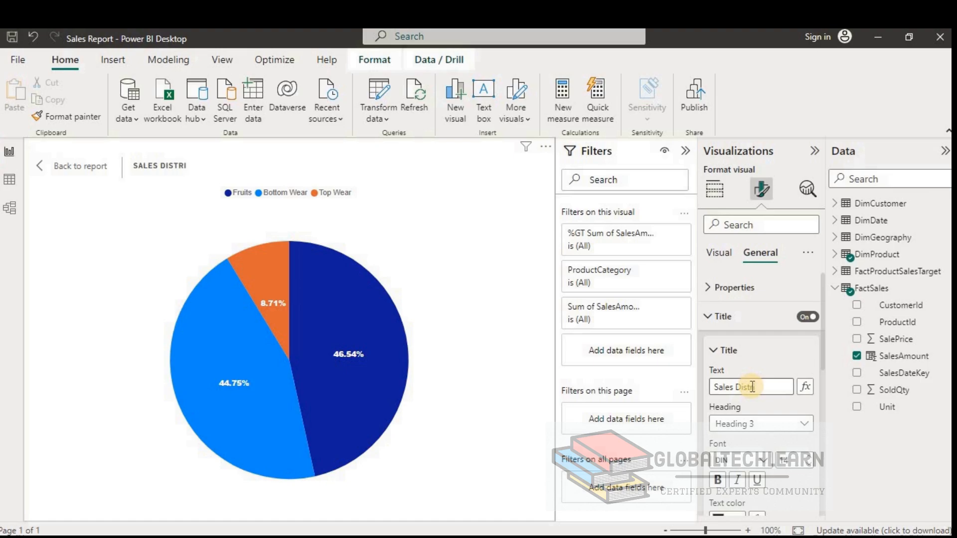
pyautogui.write('b')
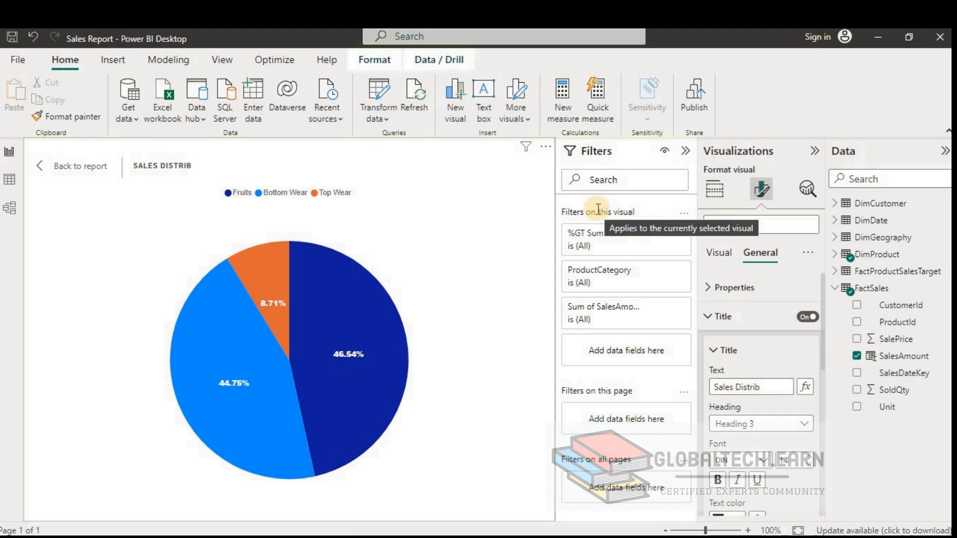
pyautogui.write('ution')
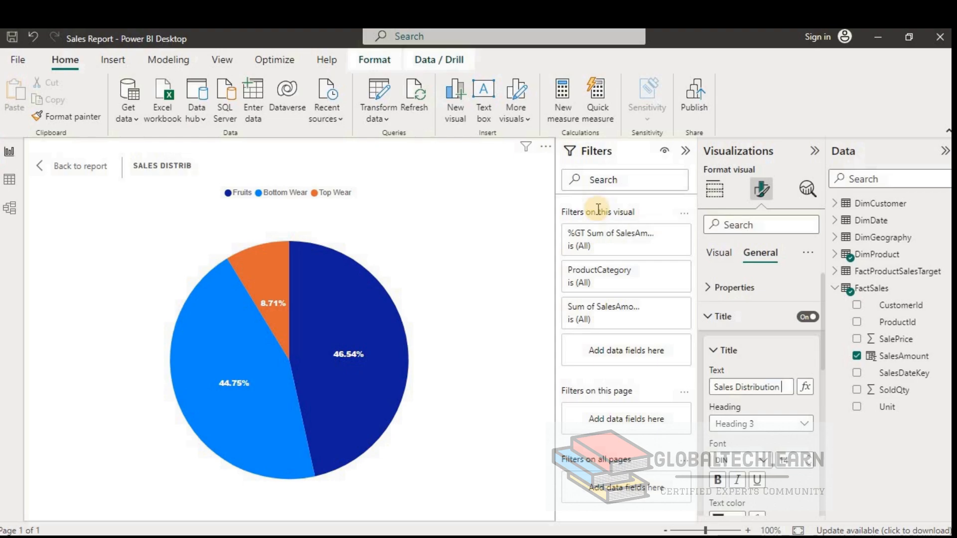
pyautogui.write(' - Cate')
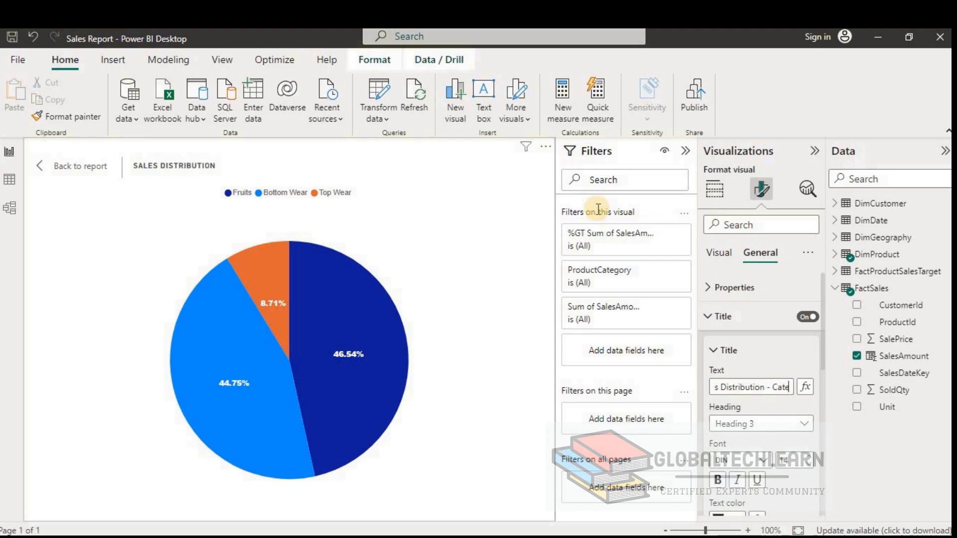
pyautogui.write('gory')
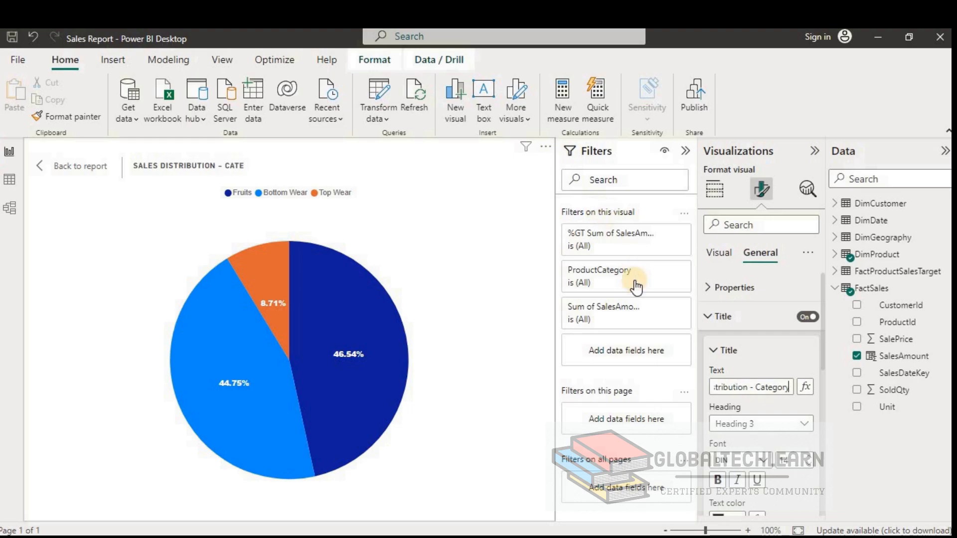
pyautogui.click(76, 167)
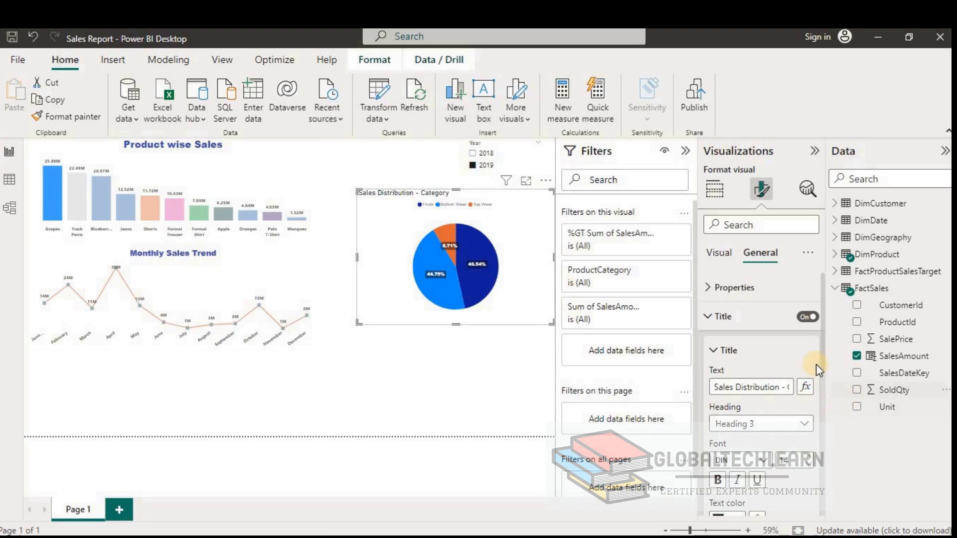
# - Set the pie chart title's font to Arial Black at size 14
pyautogui.moveTo(822, 357); pyautogui.dragTo(822, 380)
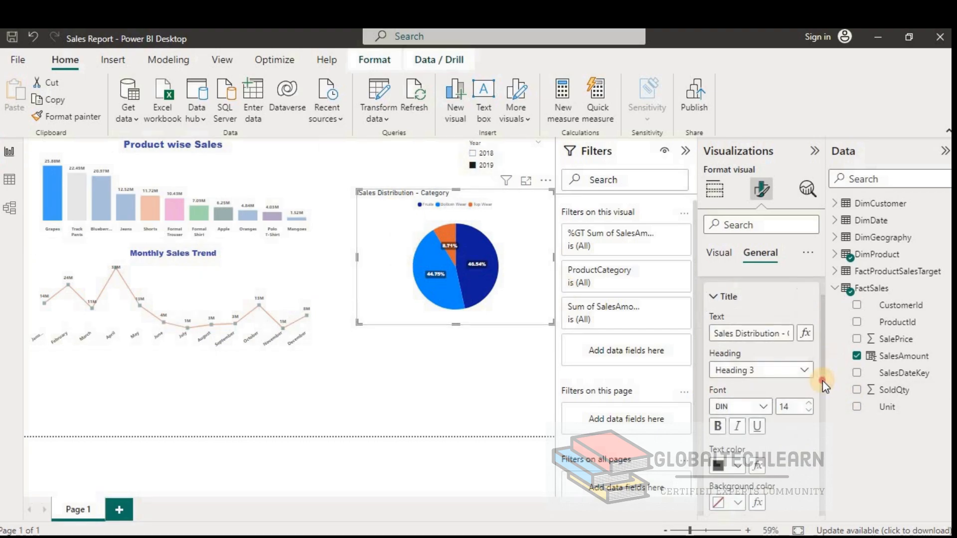
pyautogui.click(761, 405)
pyautogui.click(741, 193)
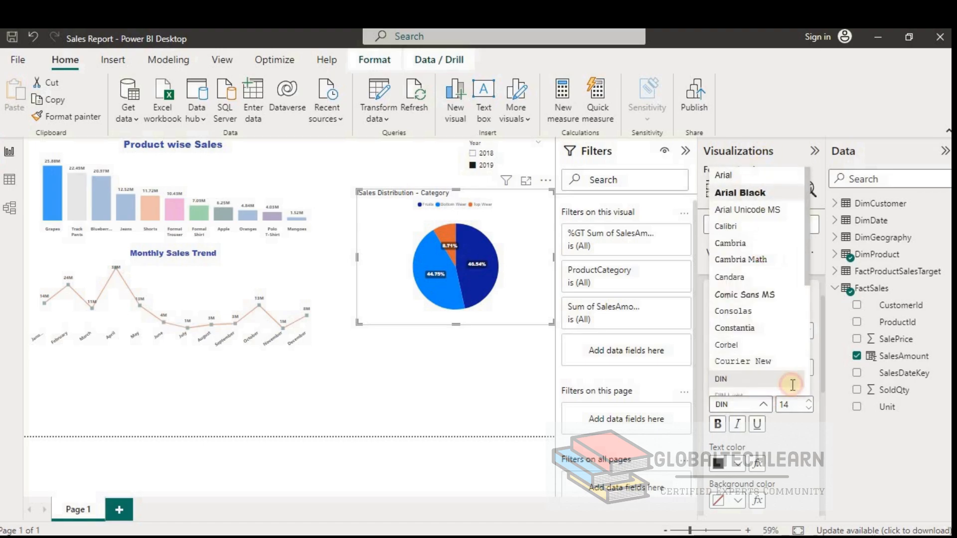
pyautogui.click(807, 402)
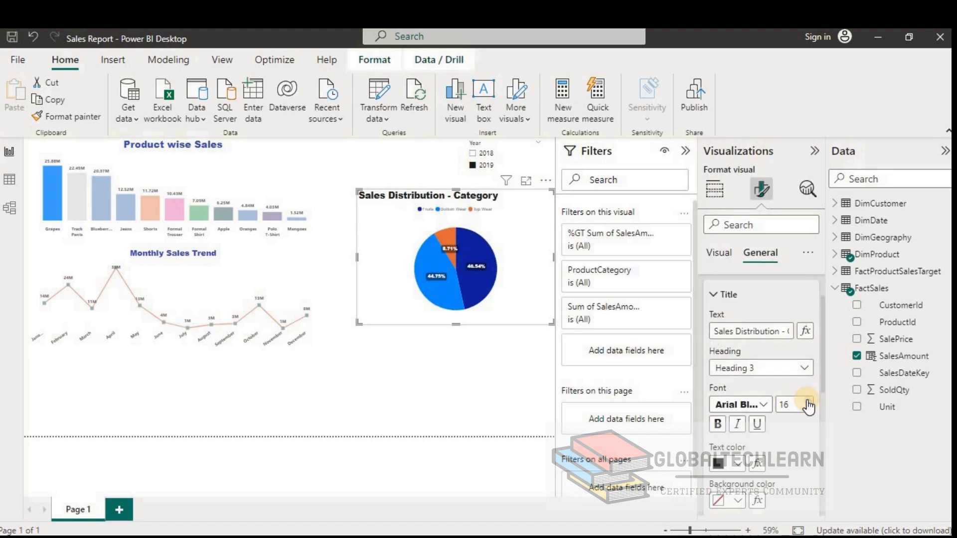
pyautogui.doubleClick(808, 410)
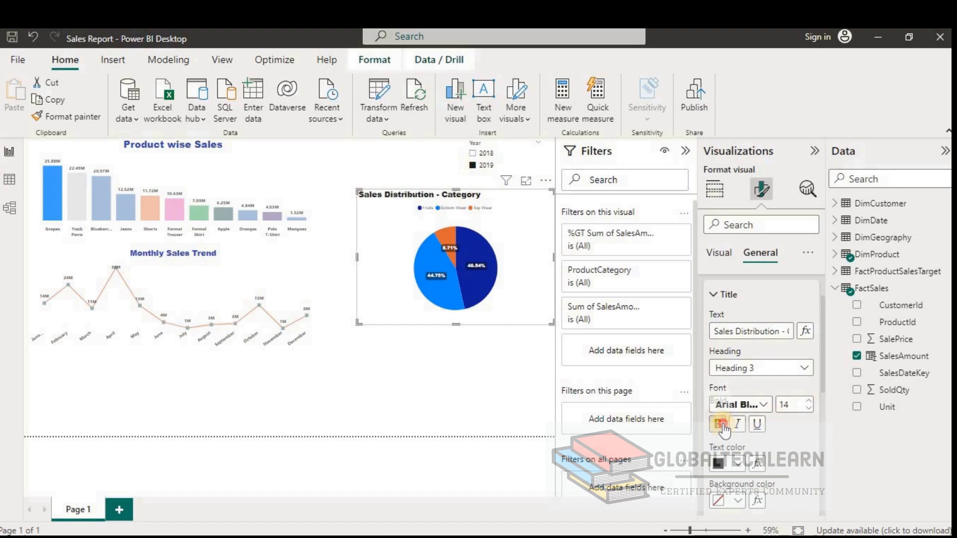
# - Color the pie chart's title with the recently used dark blue and center it horizontally
pyautogui.click(737, 463)
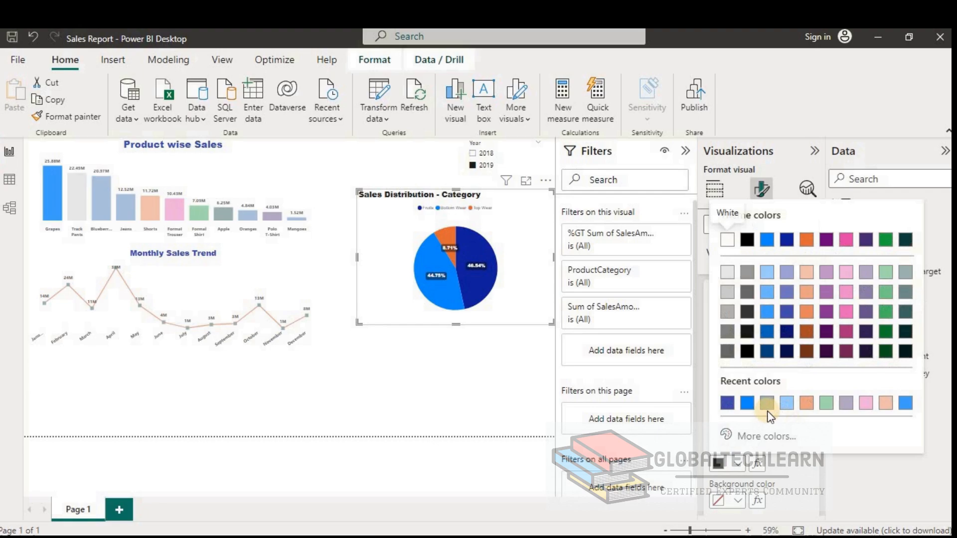
pyautogui.click(729, 403)
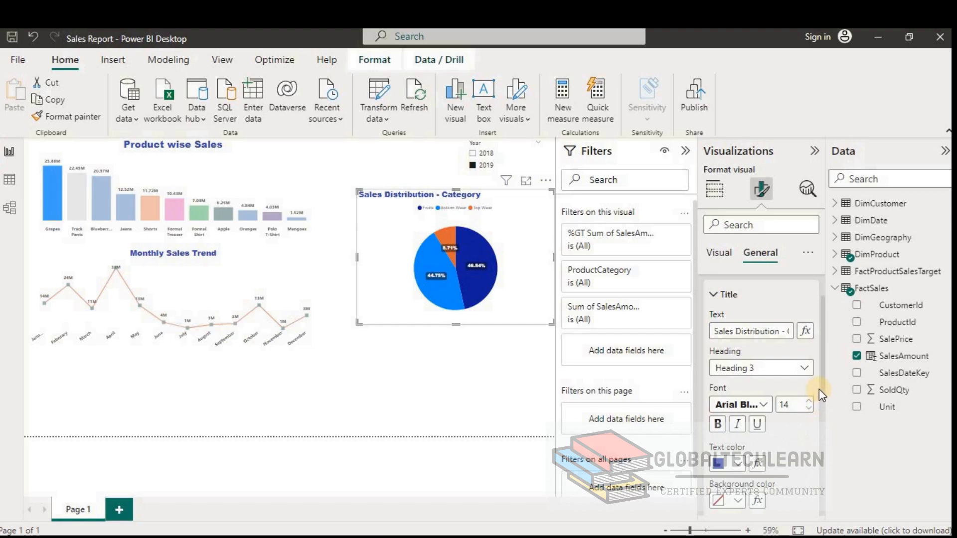
pyautogui.moveTo(820, 388); pyautogui.dragTo(823, 445)
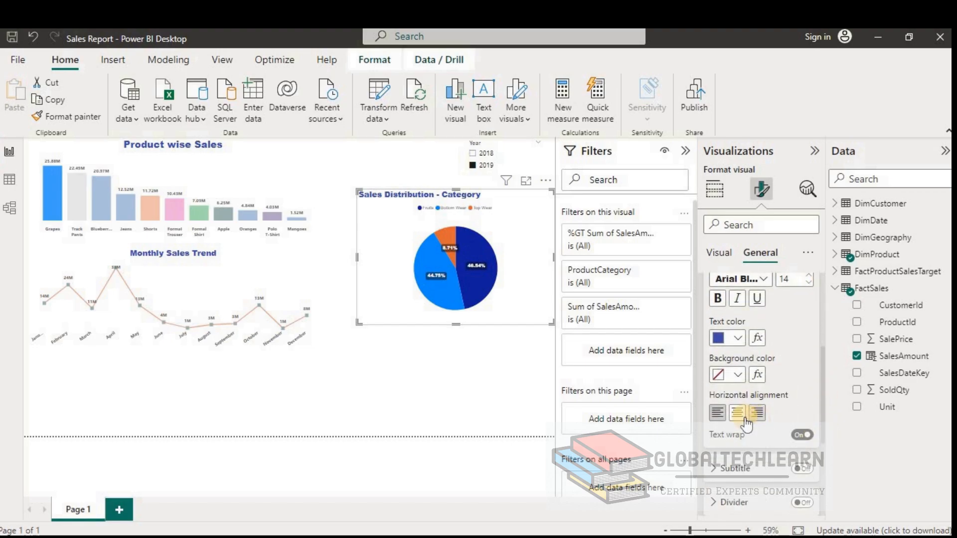
pyautogui.click(743, 417)
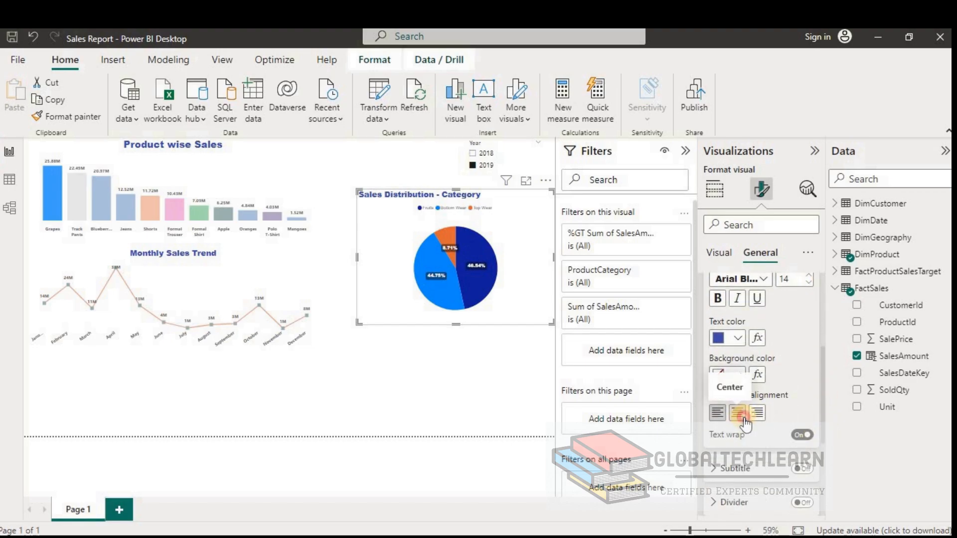
pyautogui.click(441, 379)
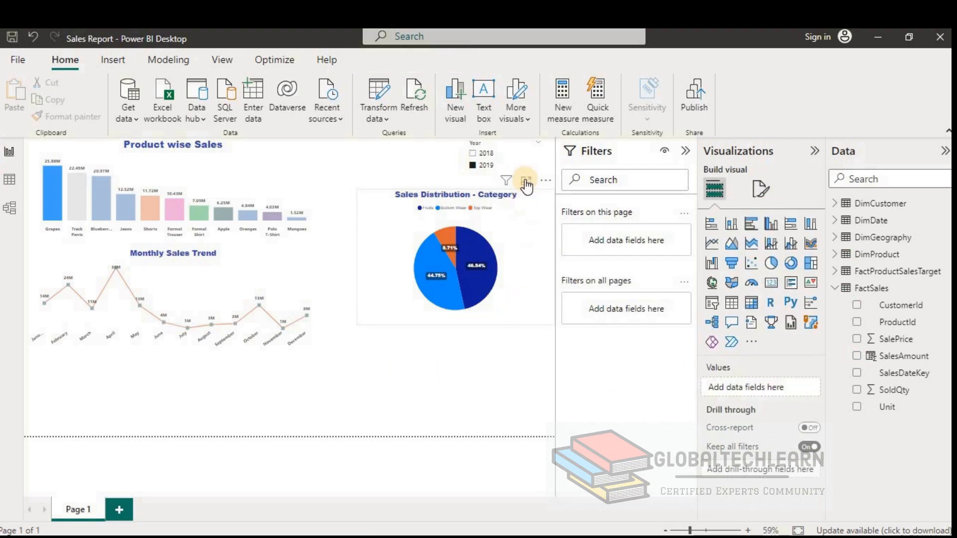
# - Review the pie chart in focus mode, and read the continent wise sales requirement in the notes
pyautogui.click(524, 179)
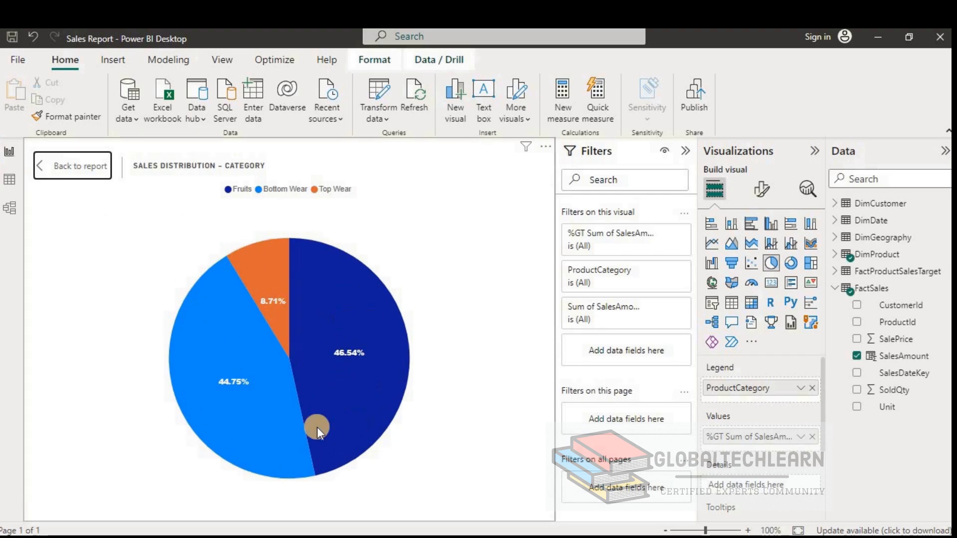
pyautogui.click(73, 163)
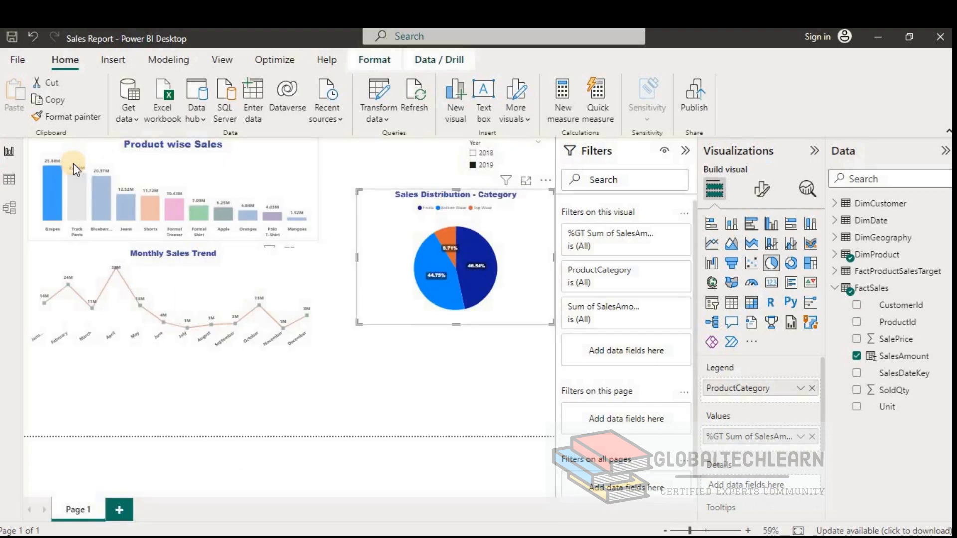
pyautogui.click(549, 537)
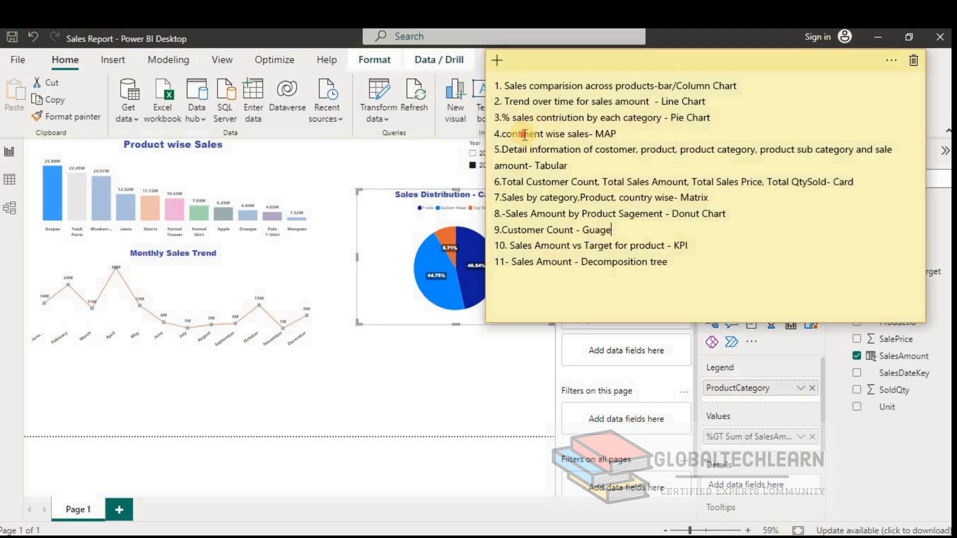
pyautogui.moveTo(524, 134); pyautogui.dragTo(585, 133)
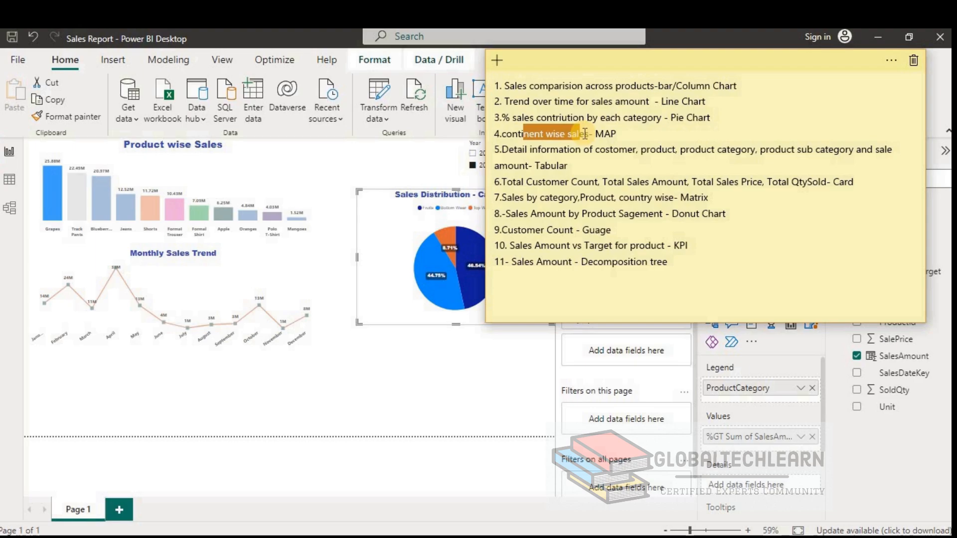
pyautogui.click(525, 385)
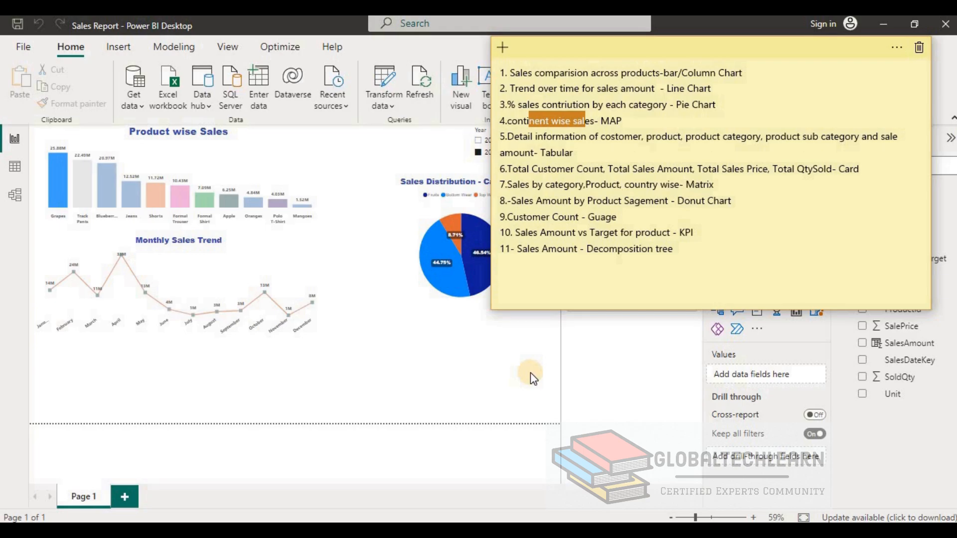
pyautogui.click(459, 429)
# - Check the values in the DimGeography table's Continent column and set its data category to Continent
pyautogui.click(15, 166)
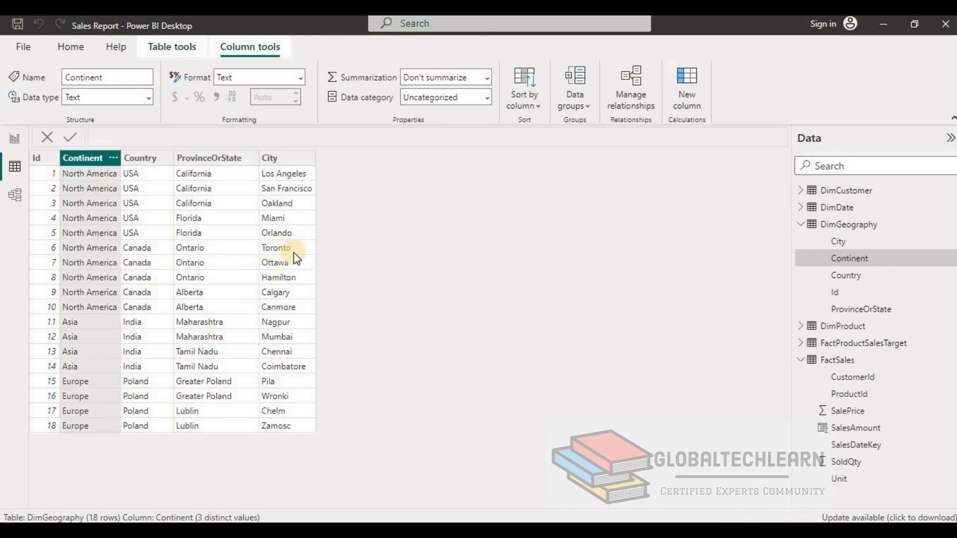
pyautogui.click(864, 228)
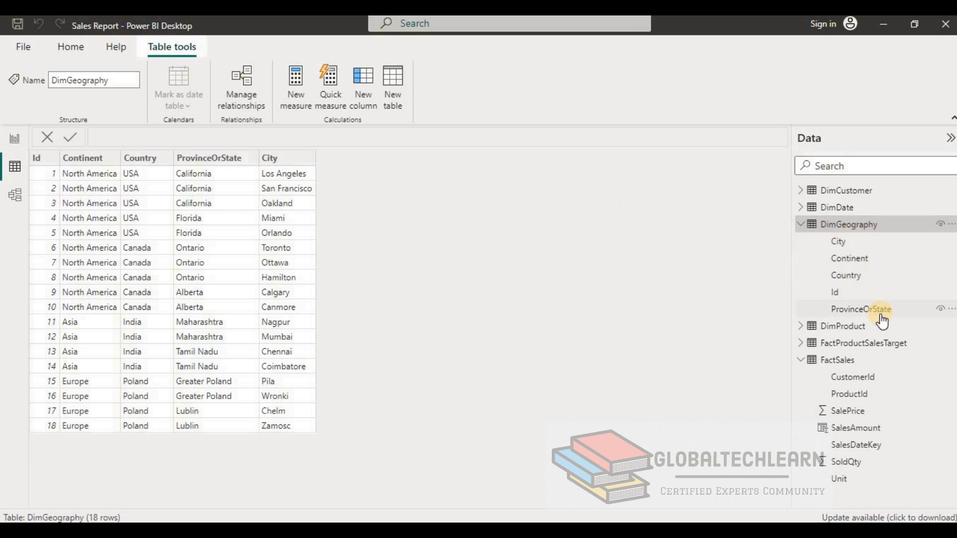
pyautogui.click(115, 160)
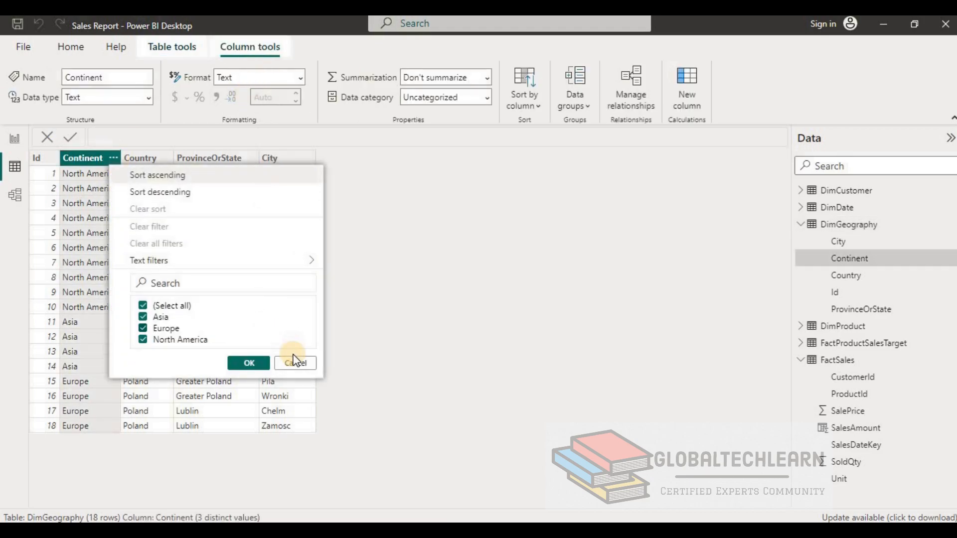
pyautogui.click(296, 364)
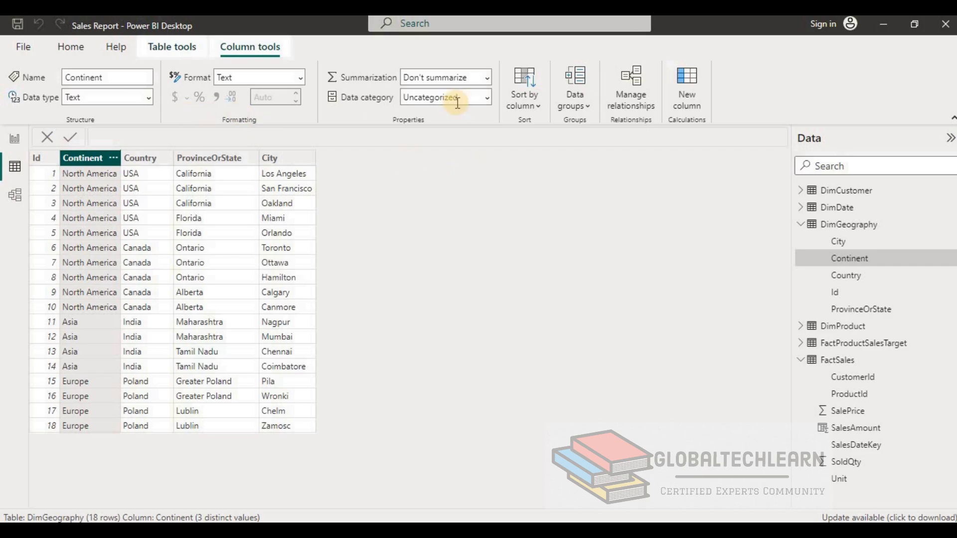
pyautogui.click(486, 102)
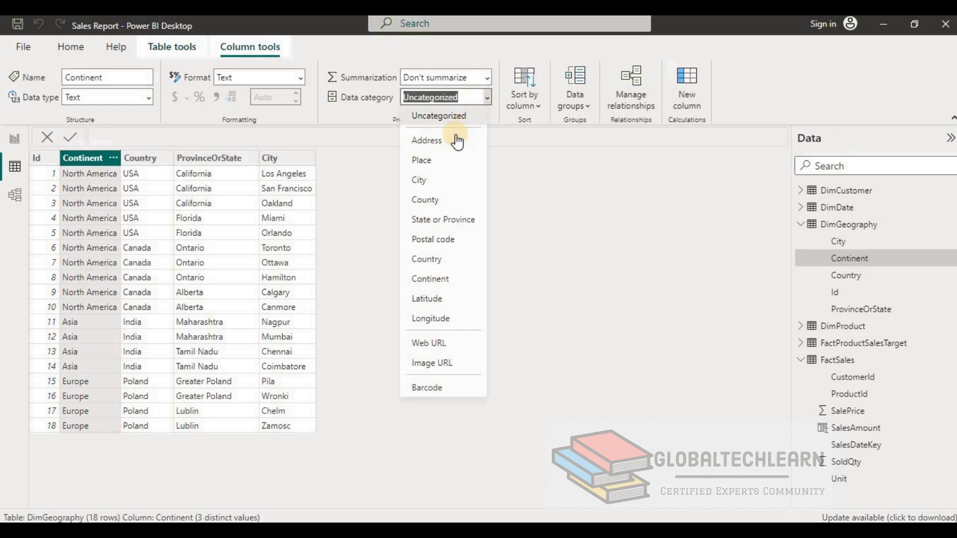
pyautogui.click(430, 279)
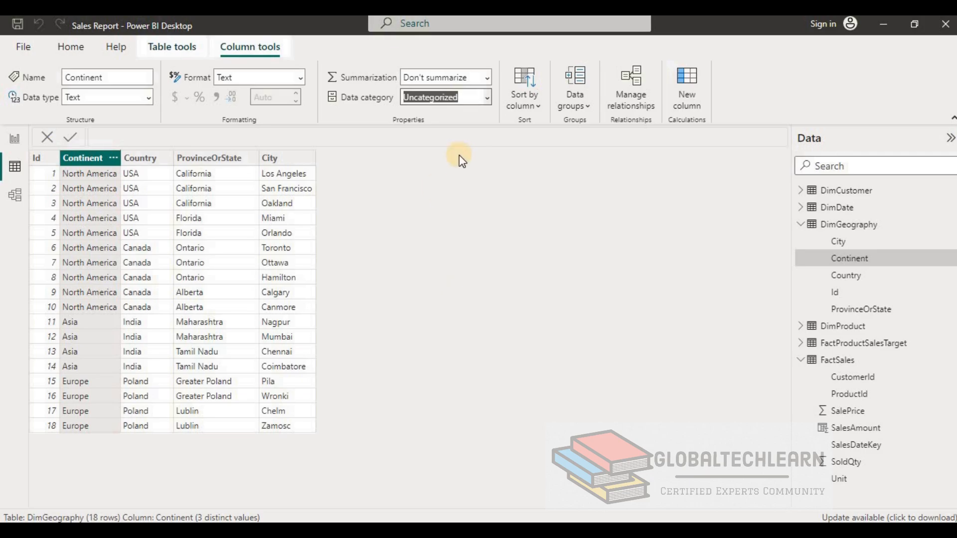
# - Set the data category of the DimGeography table's Country column to Country
pyautogui.click(143, 162)
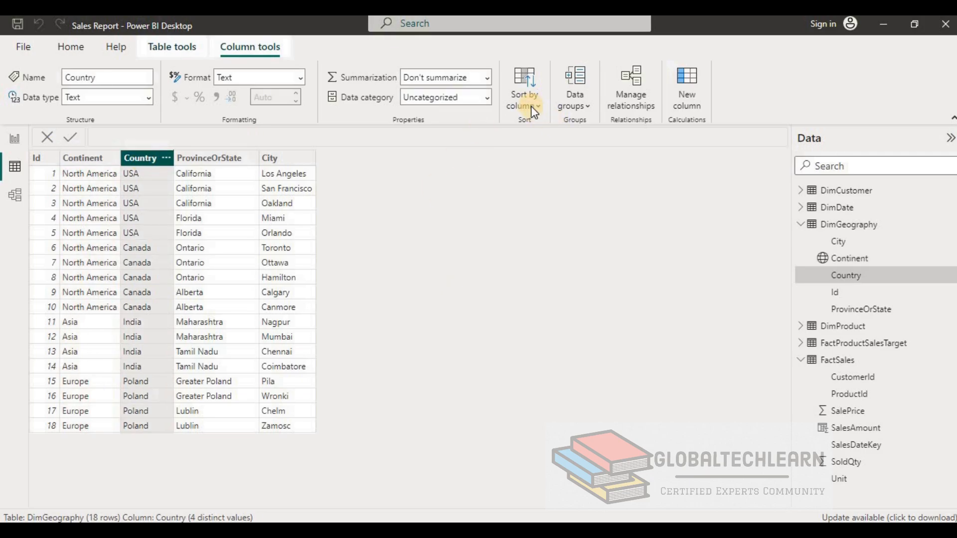
pyautogui.click(487, 101)
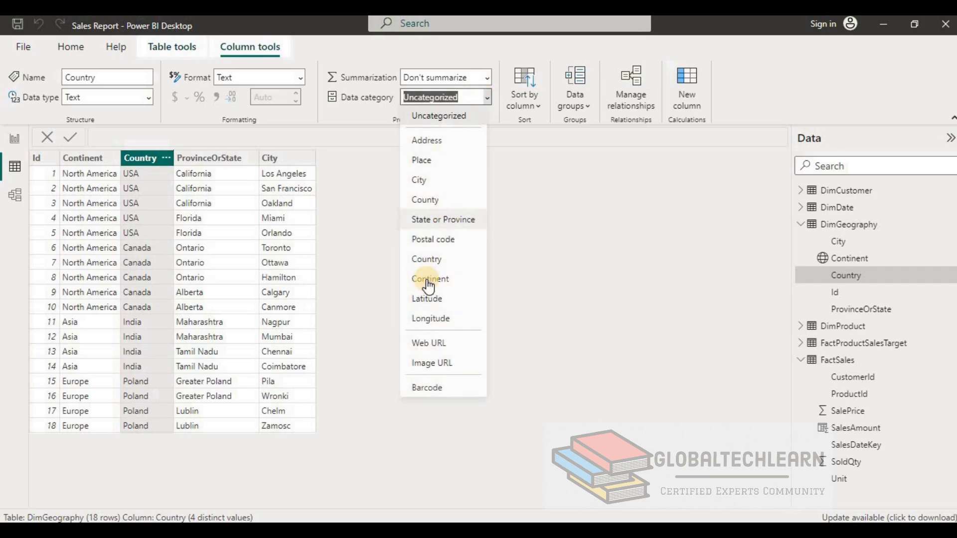
pyautogui.click(440, 260)
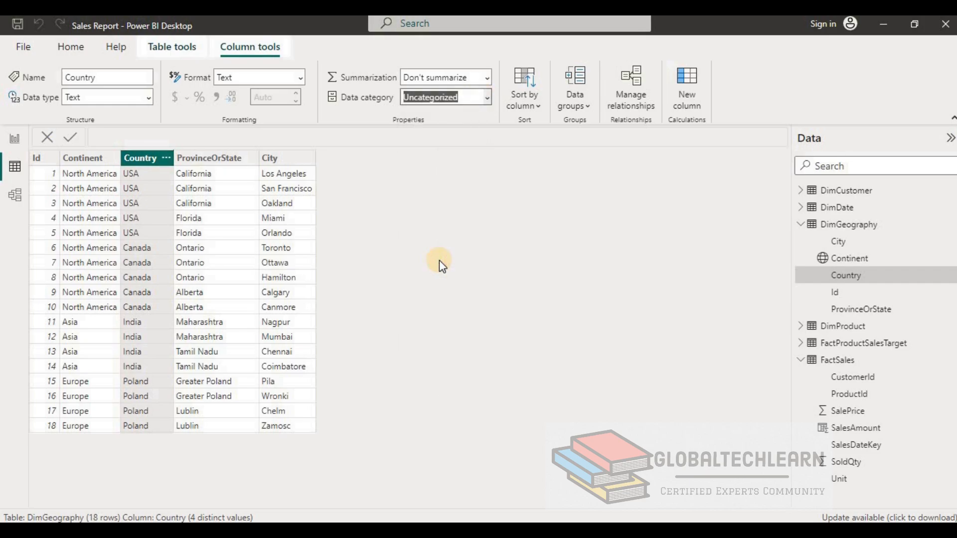
# - Set the data category of the DimGeography table's ProvinceOrState column to State or Province
pyautogui.click(232, 167)
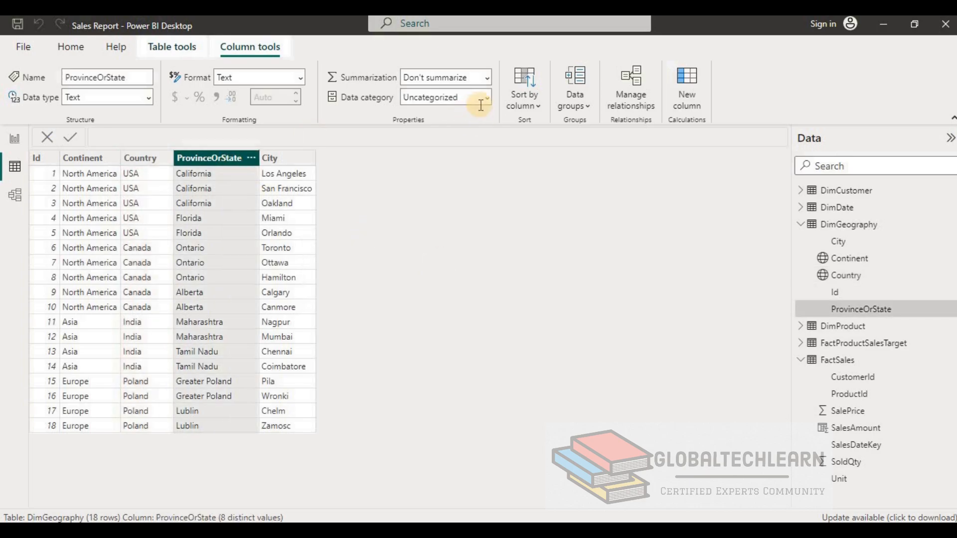
pyautogui.click(481, 103)
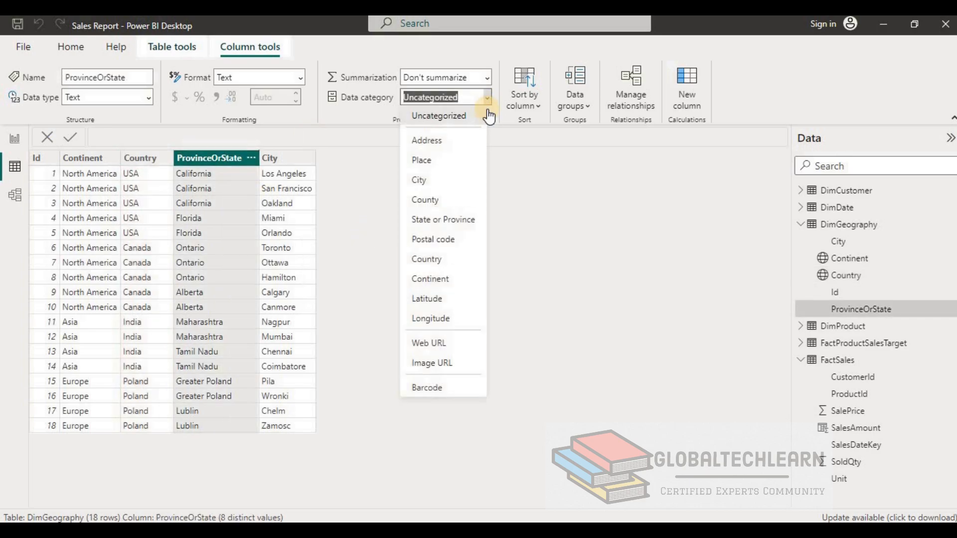
pyautogui.click(447, 220)
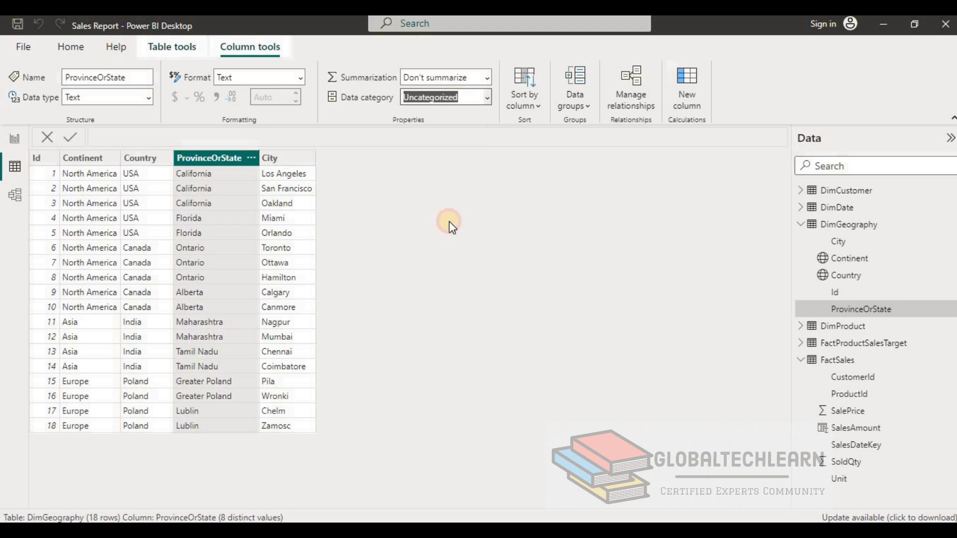
# - Set the data category of the DimGeography table's City column to City
pyautogui.click(288, 157)
pyautogui.click(483, 98)
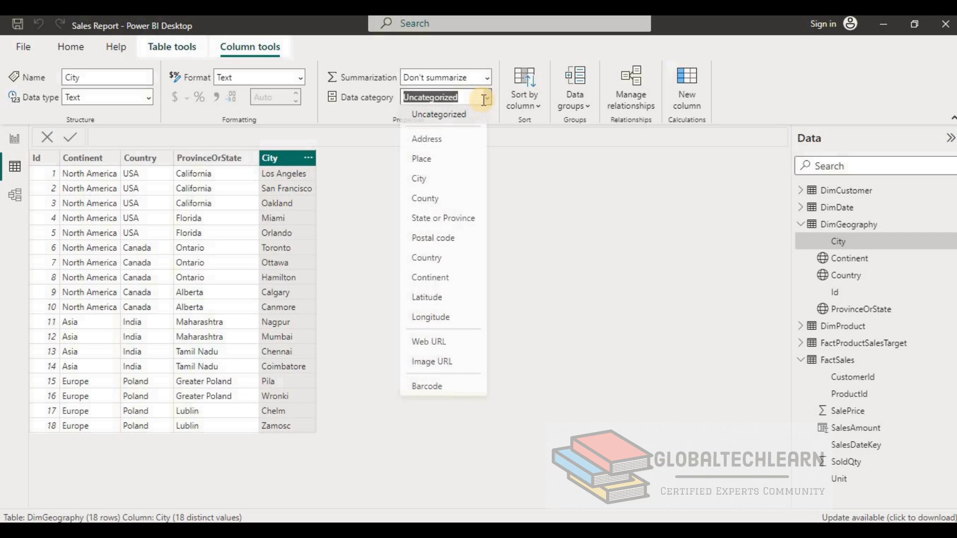
pyautogui.click(432, 179)
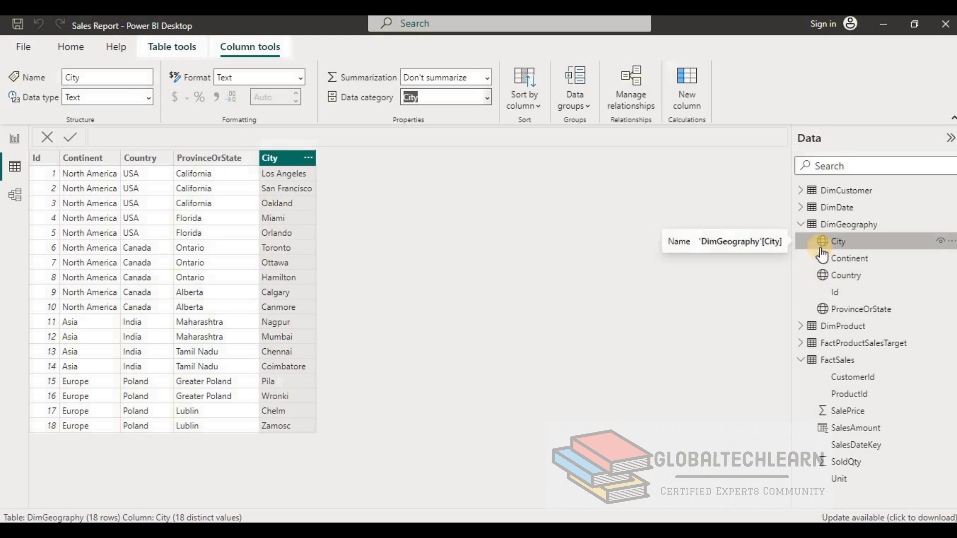
# - Add a new report page with a Map visual and enlarge it to cover more than half of the page width
pyautogui.click(15, 139)
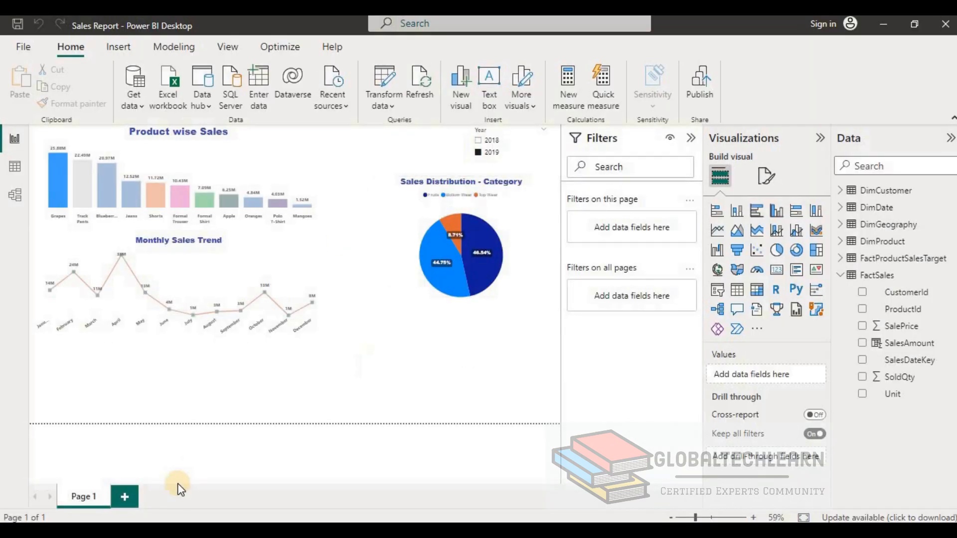
pyautogui.click(133, 495)
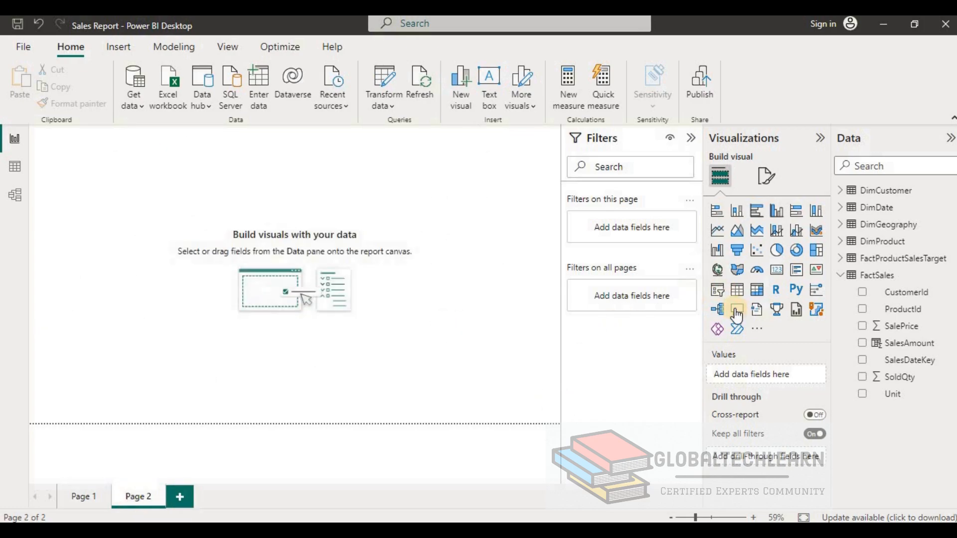
pyautogui.click(716, 273)
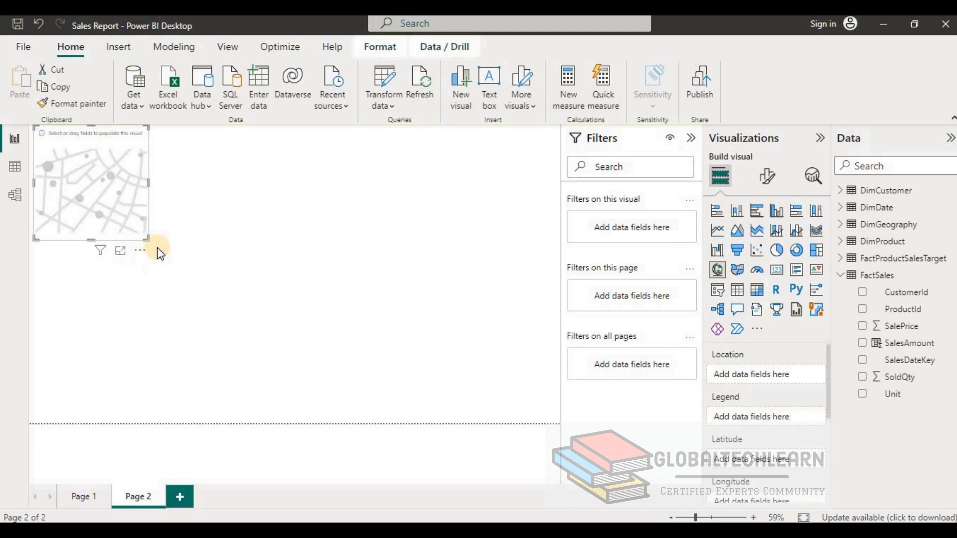
pyautogui.moveTo(145, 238); pyautogui.dragTo(362, 340)
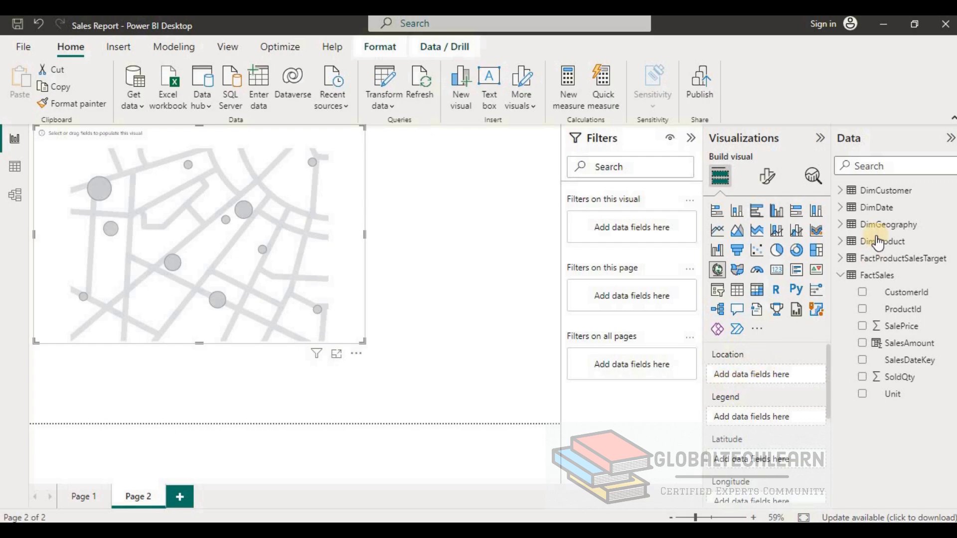
# - Use DimGeography's Continent as the map's location and FactSales' SalesAmount as its bubble size
pyautogui.click(840, 225)
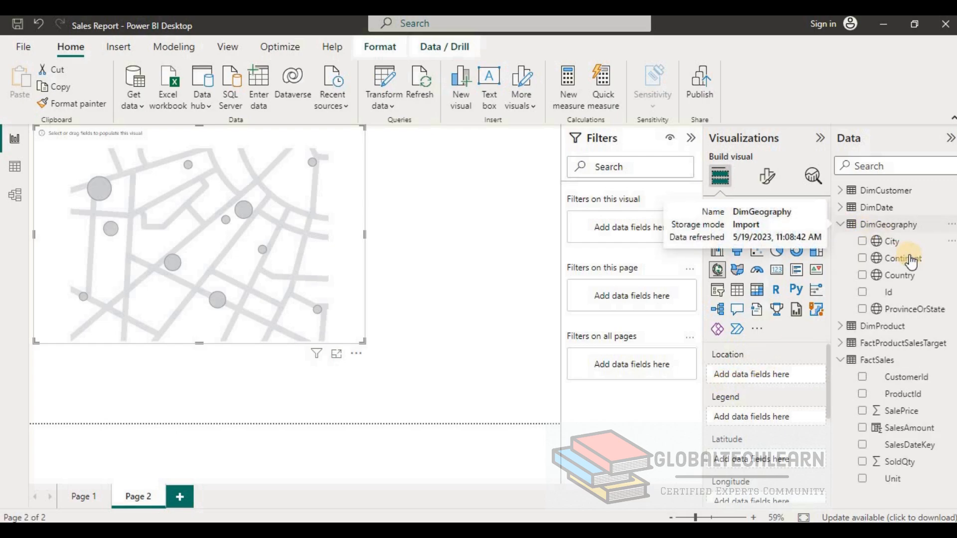
pyautogui.moveTo(898, 259); pyautogui.dragTo(784, 376)
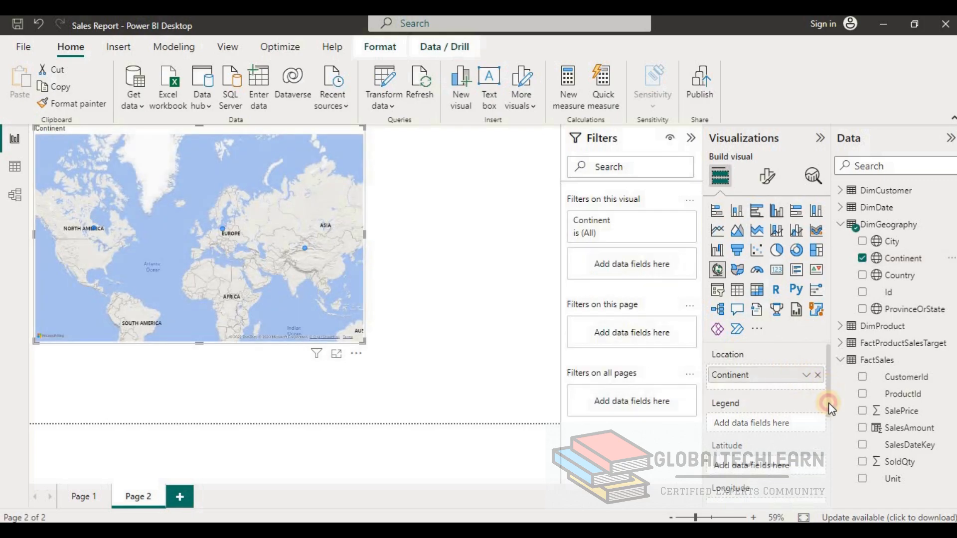
pyautogui.scroll(-3, 827, 409)
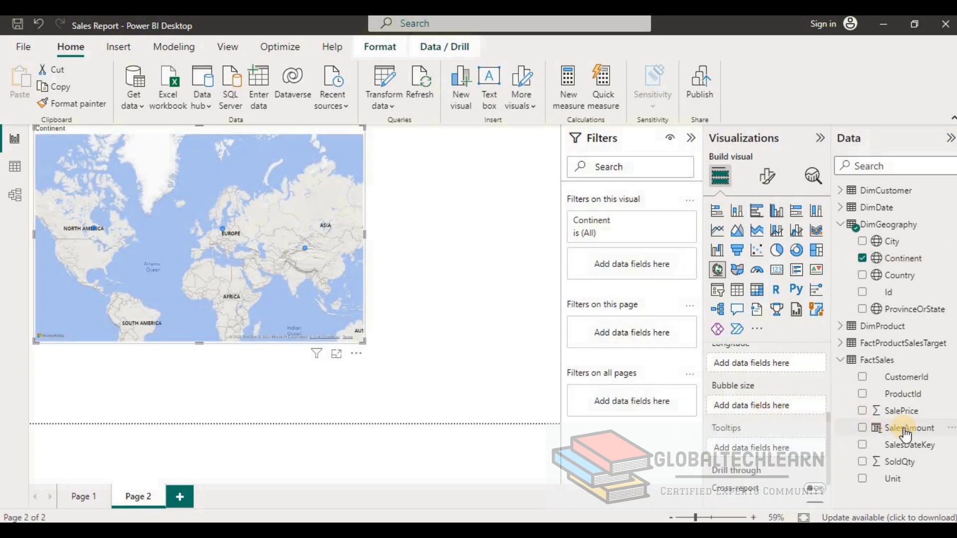
pyautogui.moveTo(913, 429); pyautogui.dragTo(777, 408)
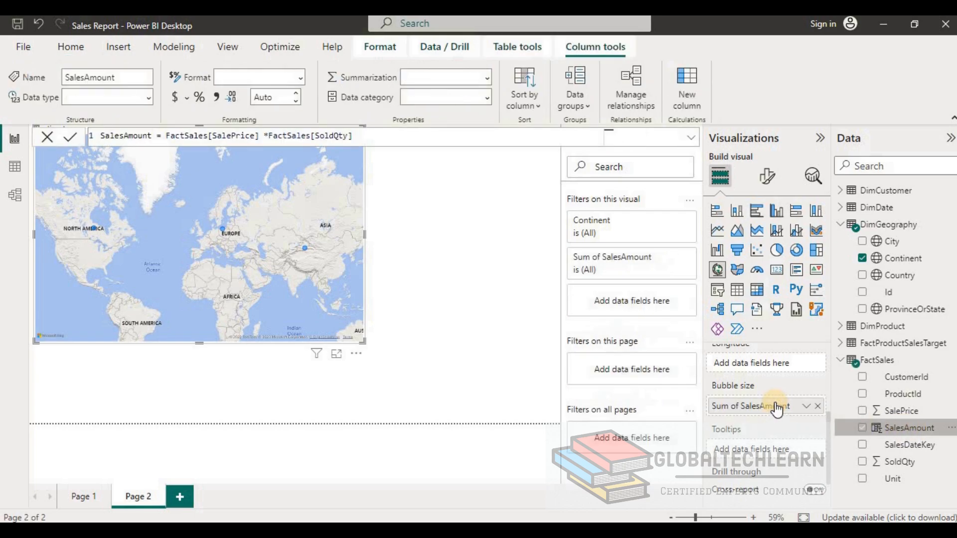
# - Examine the map's continent bubbles in focus mode and compare them with the continents in the DimGeography table
pyautogui.click(336, 354)
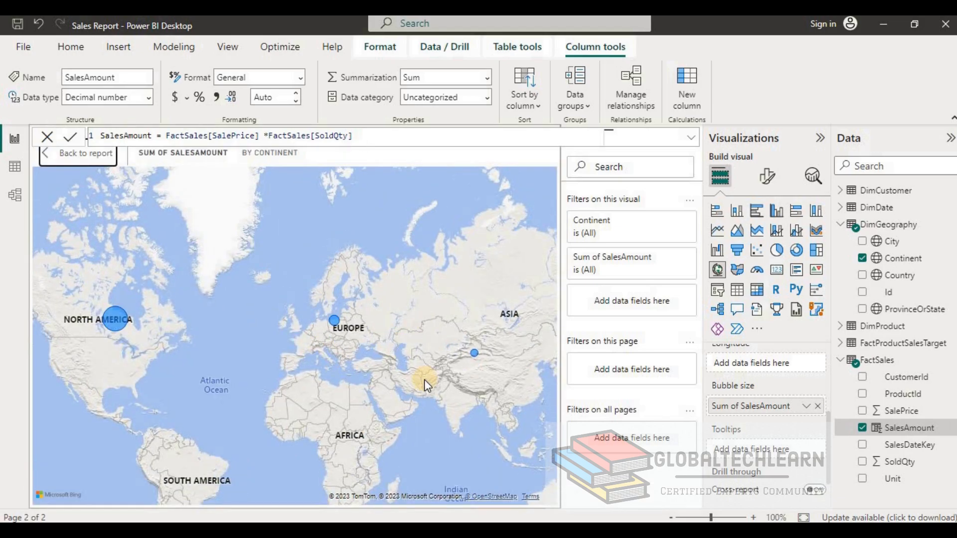
pyautogui.click(15, 165)
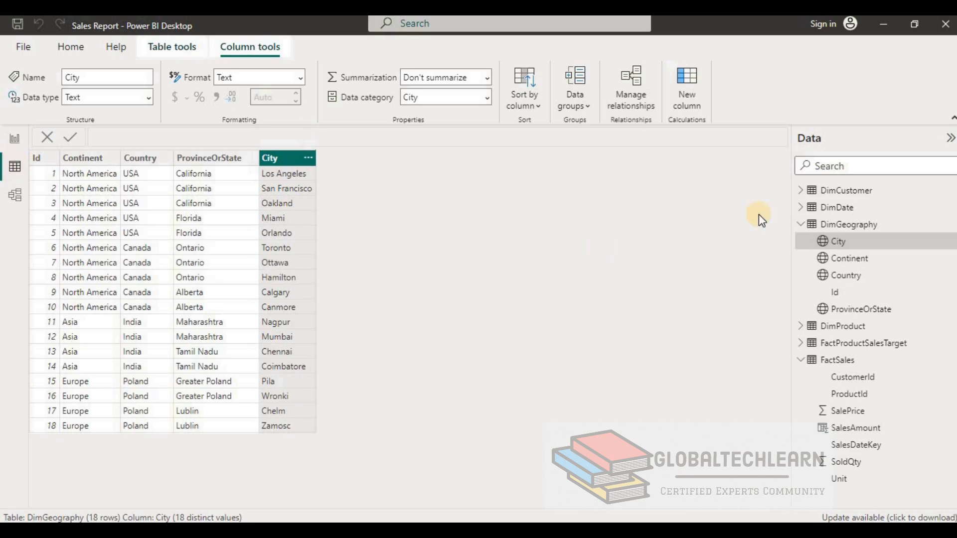
pyautogui.click(838, 224)
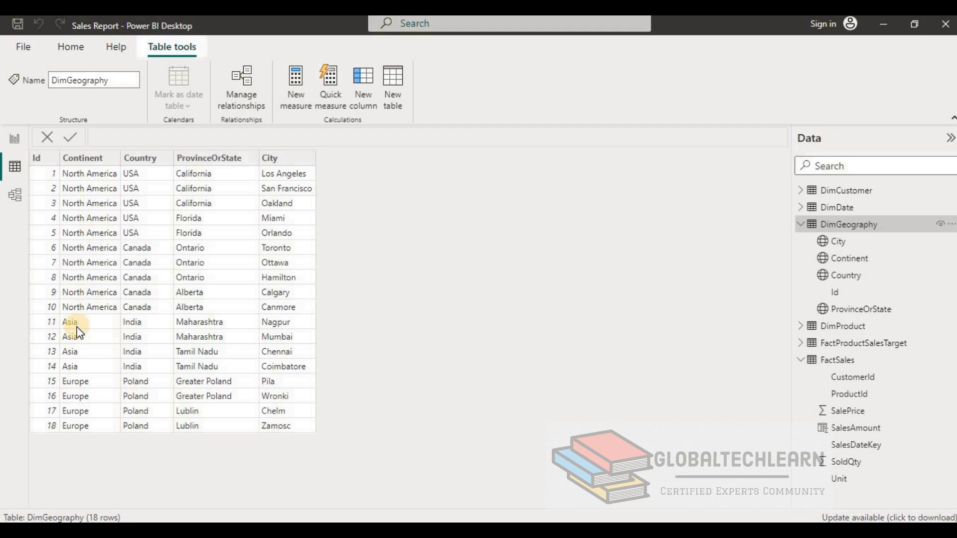
pyautogui.click(15, 140)
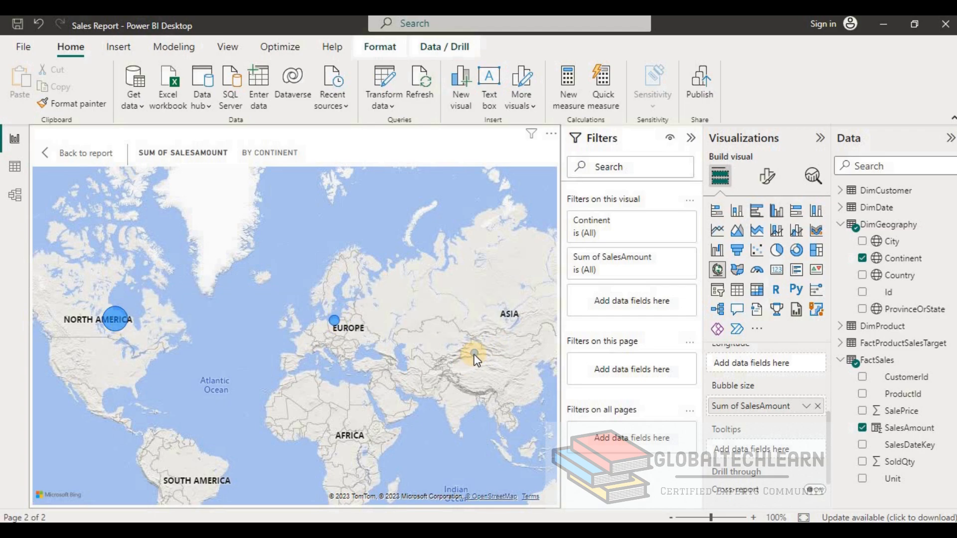
pyautogui.moveTo(108, 321)
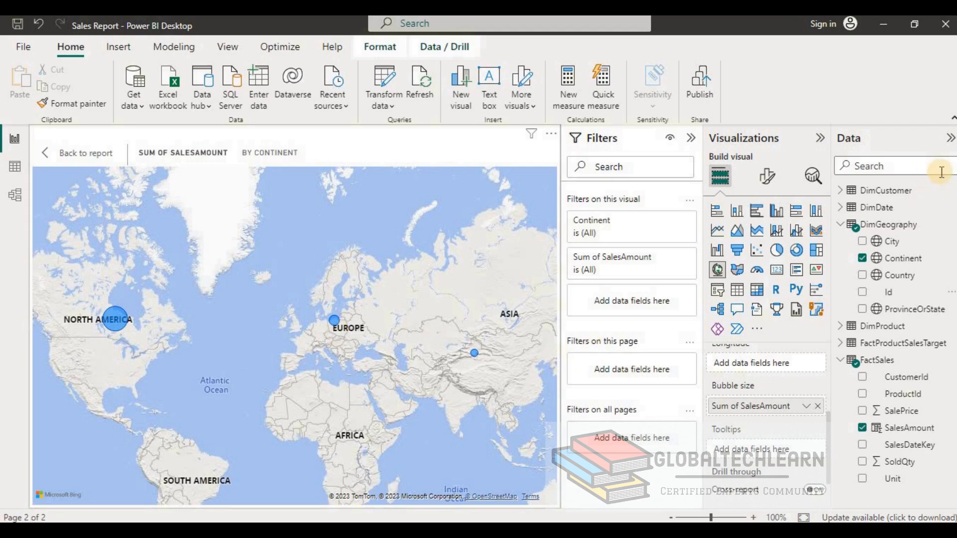
# - Set the map style to Grayscale
pyautogui.click(768, 178)
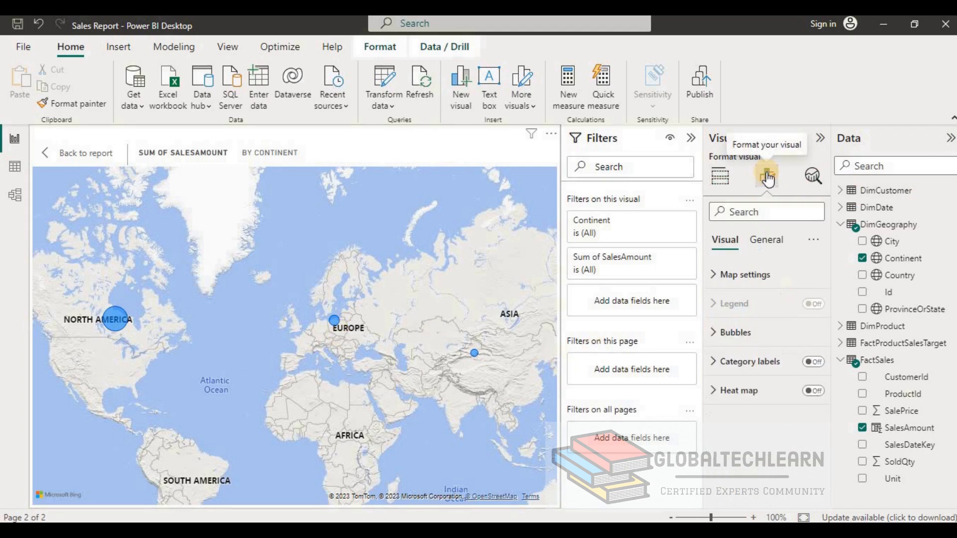
pyautogui.click(718, 279)
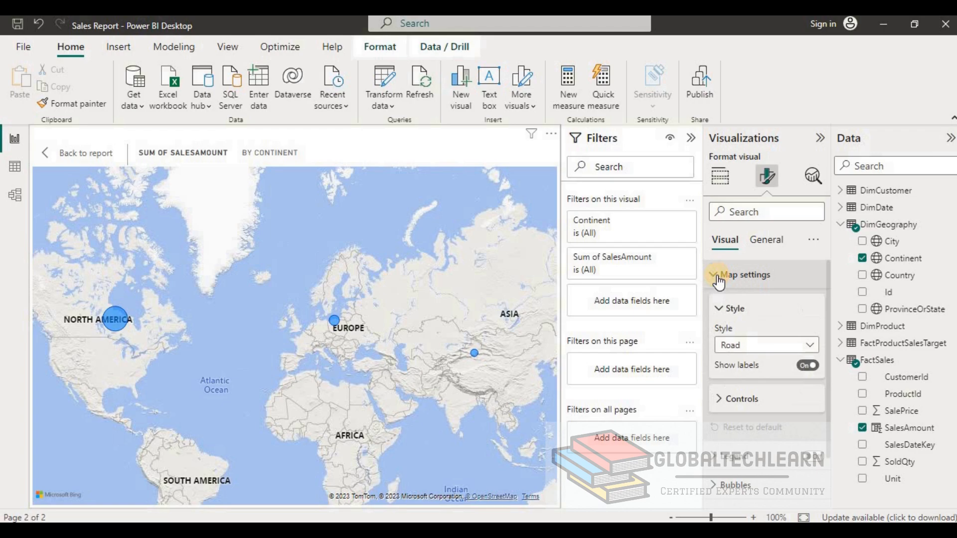
pyautogui.click(806, 345)
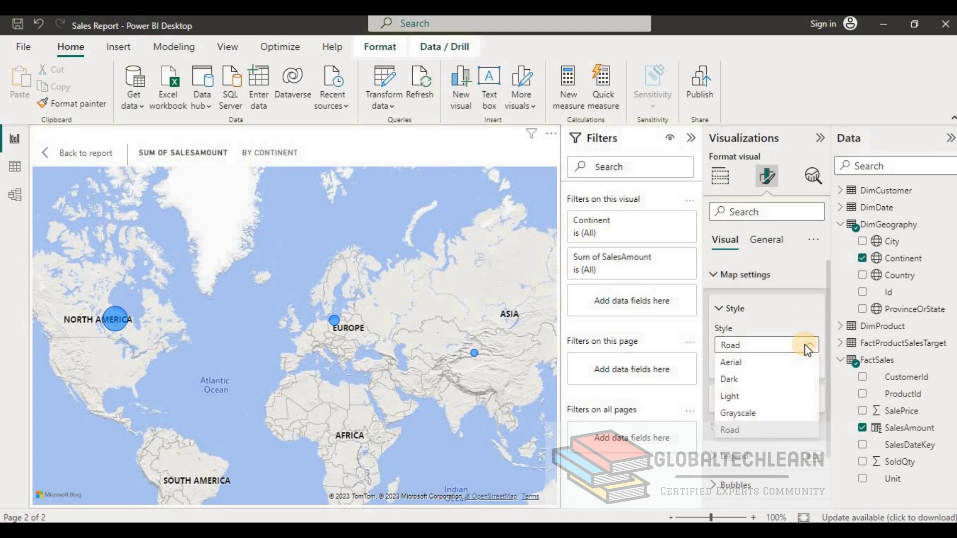
pyautogui.click(743, 402)
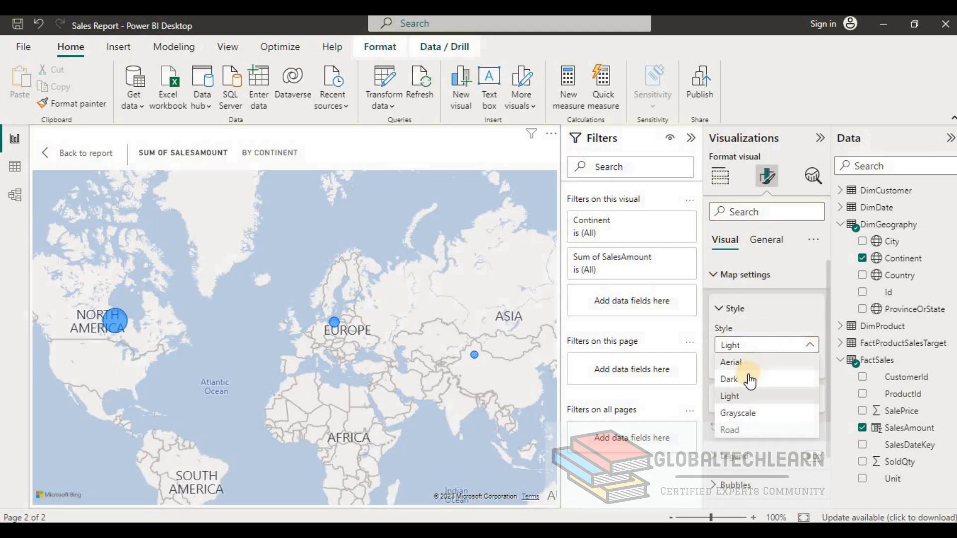
pyautogui.click(746, 414)
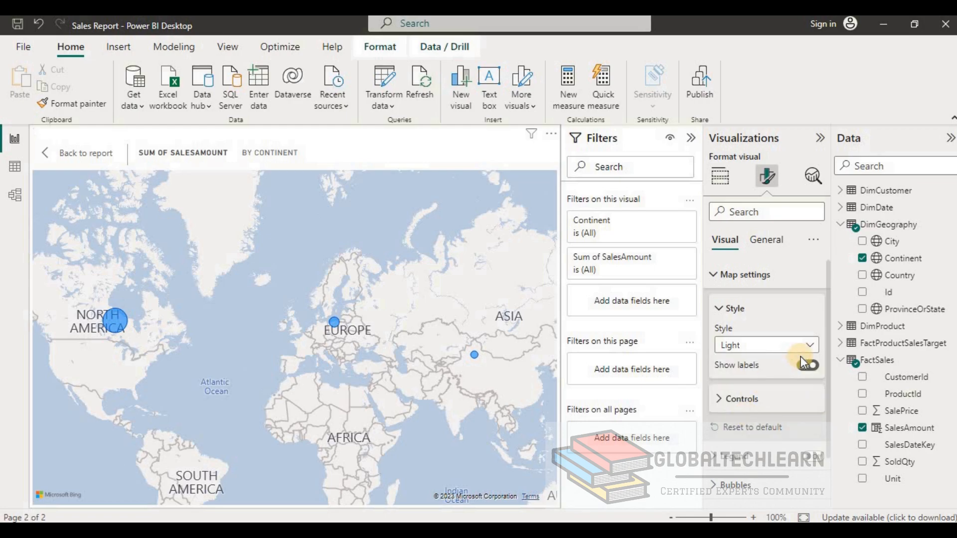
pyautogui.click(719, 309)
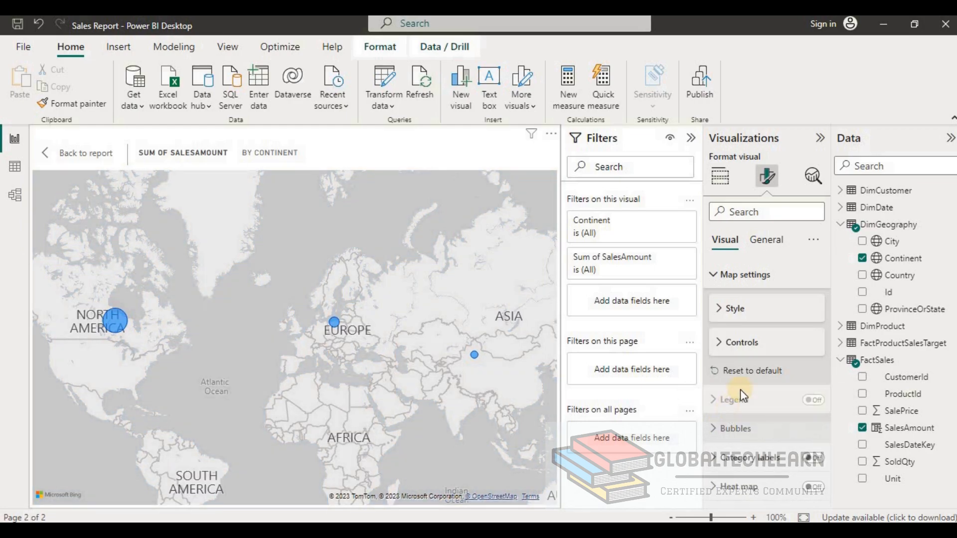
# - Increase the size of the map's bubbles to 0 px
pyautogui.click(715, 430)
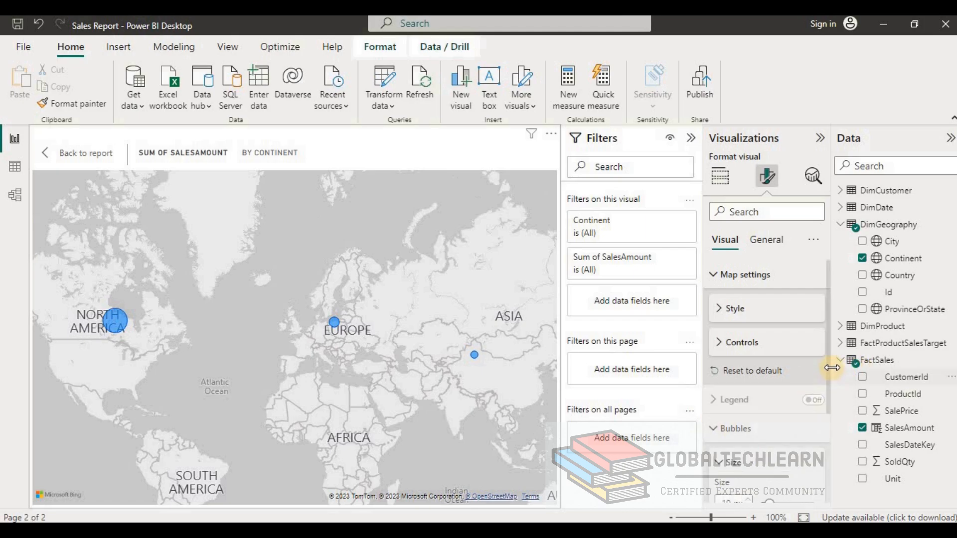
pyautogui.moveTo(829, 370); pyautogui.dragTo(833, 449)
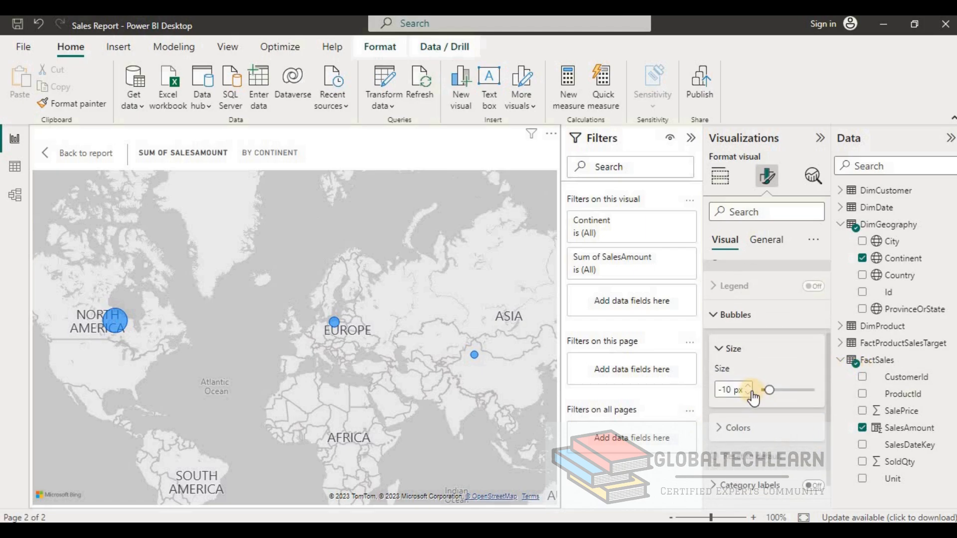
pyautogui.click(750, 387)
pyautogui.click(749, 387)
pyautogui.click(749, 387)
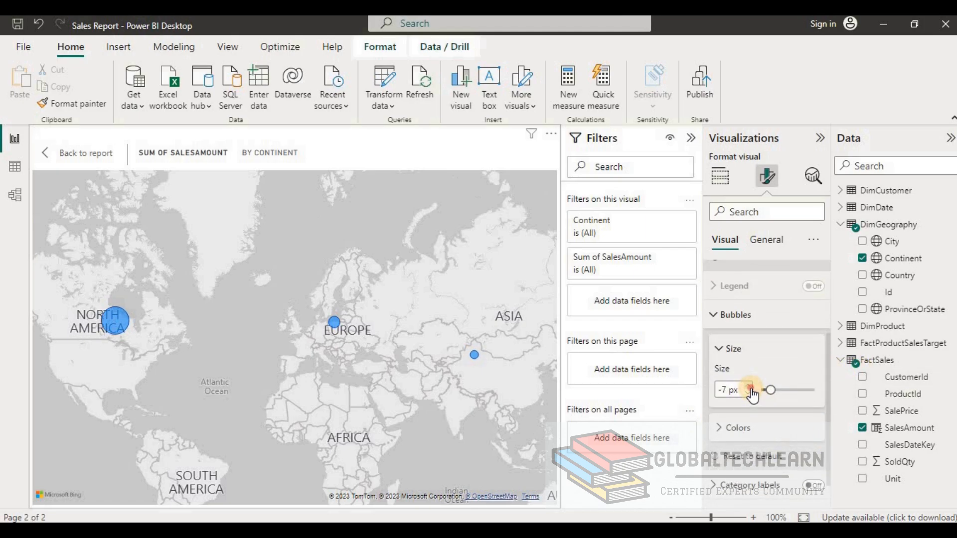
pyautogui.click(750, 388)
pyautogui.click(750, 388)
pyautogui.click(750, 388)
pyautogui.click(750, 388)
pyautogui.click(750, 388)
pyautogui.click(751, 388)
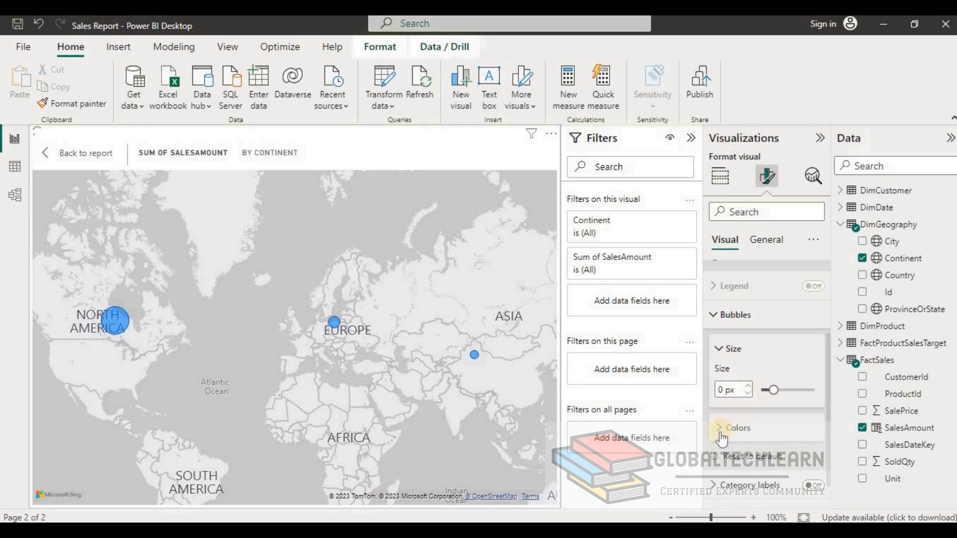
# - Set the default bubble color to dark orange
pyautogui.click(721, 432)
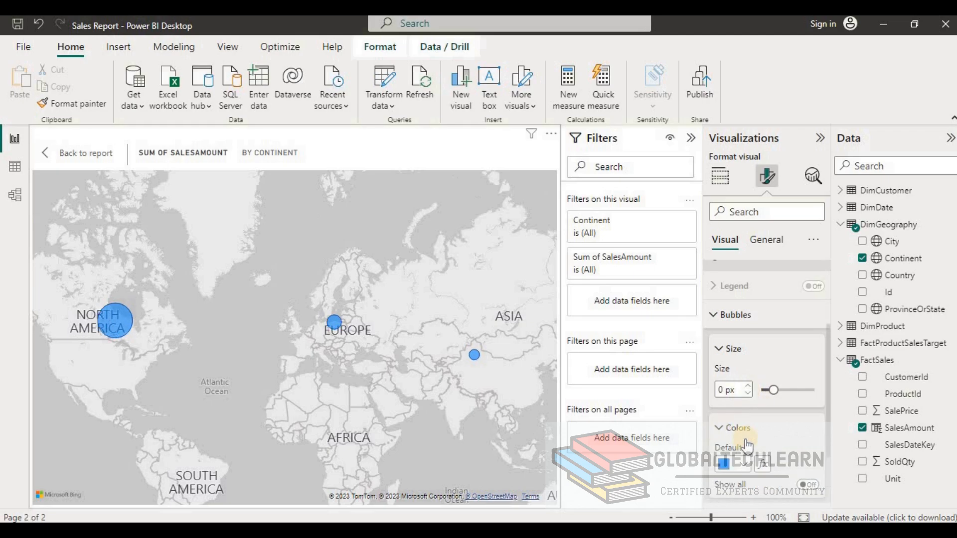
pyautogui.click(745, 466)
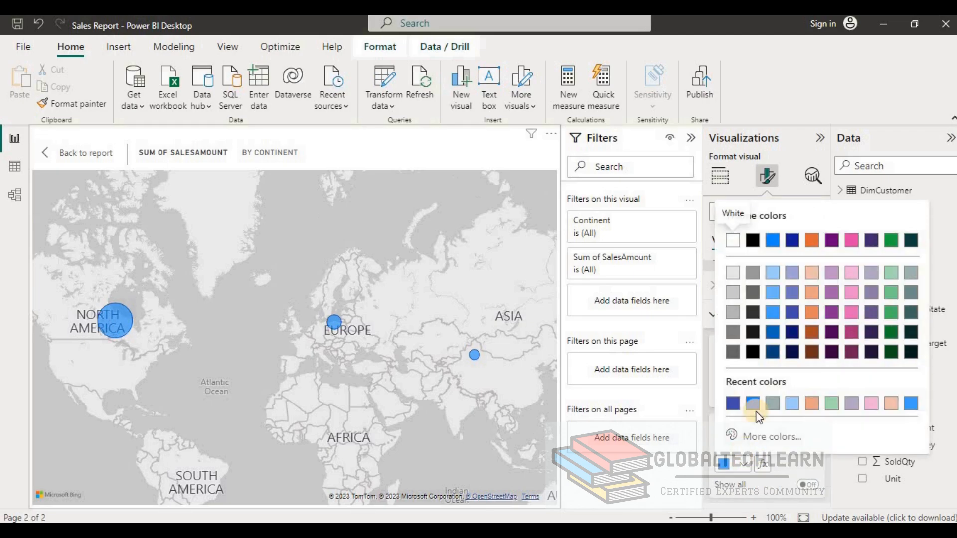
pyautogui.click(812, 333)
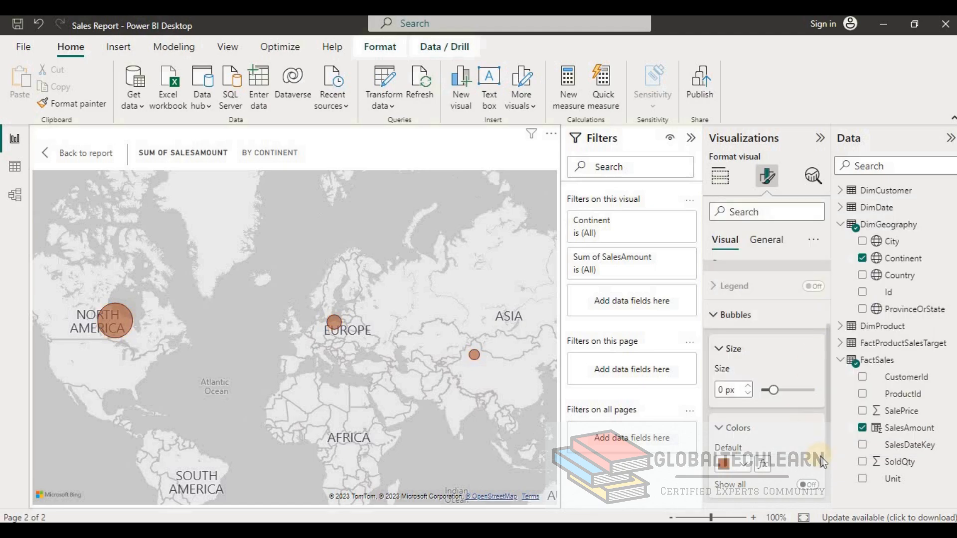
# - Show separate bubble colors for all continents, and set Europe to pink and Asia to light green
pyautogui.scroll(-1, 824, 446)
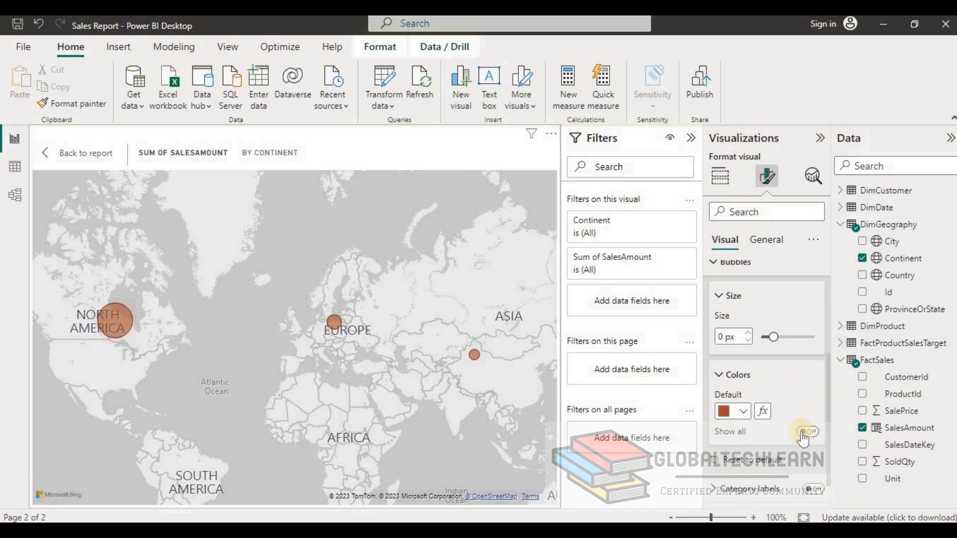
pyautogui.click(804, 433)
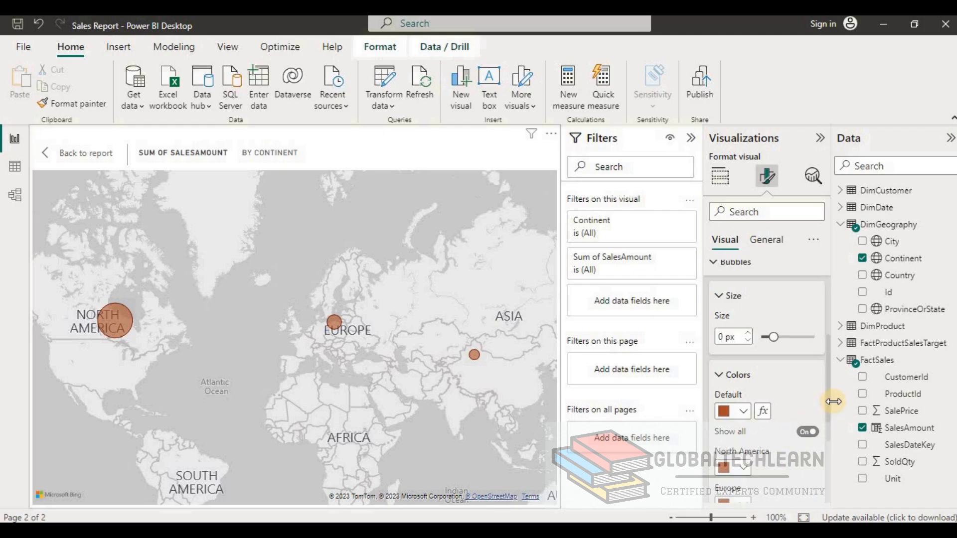
pyautogui.scroll(-2, 830, 442)
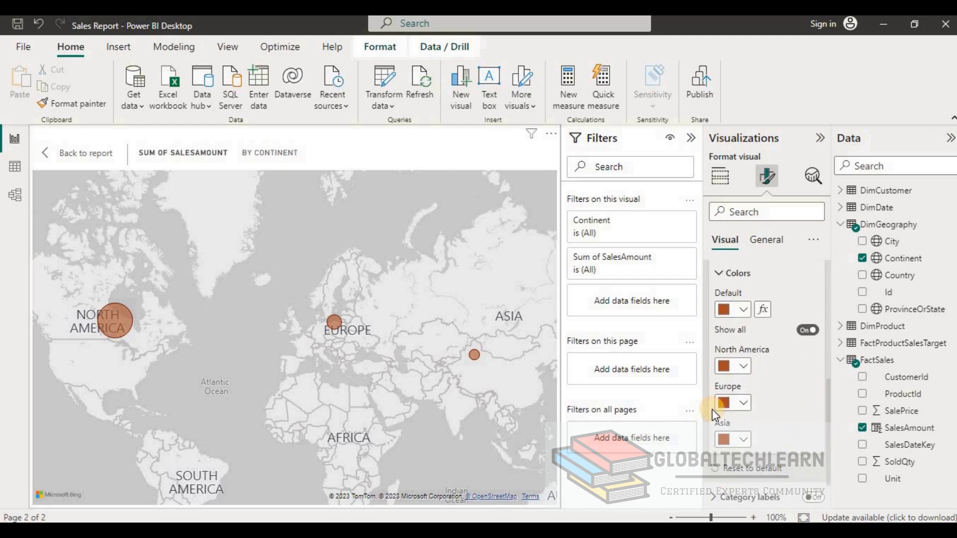
pyautogui.click(738, 402)
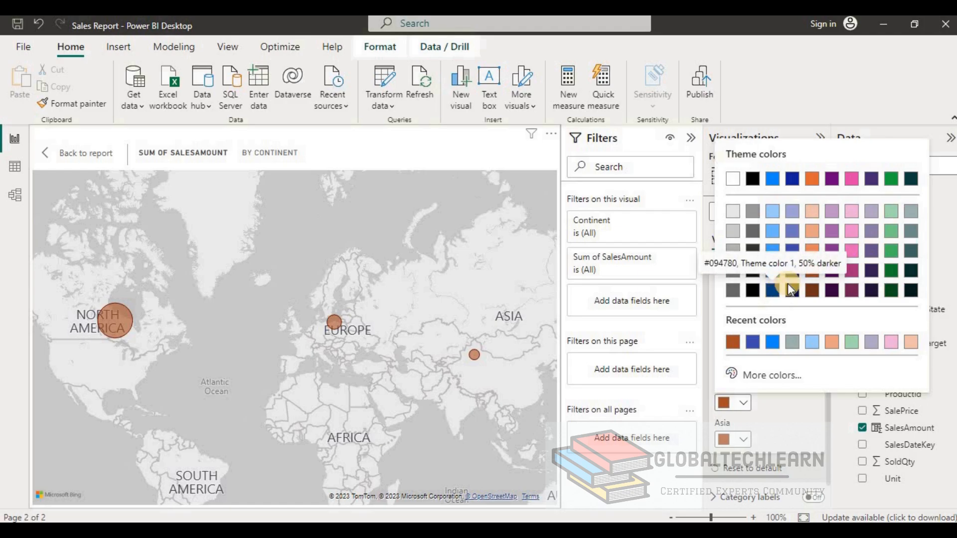
pyautogui.click(851, 231)
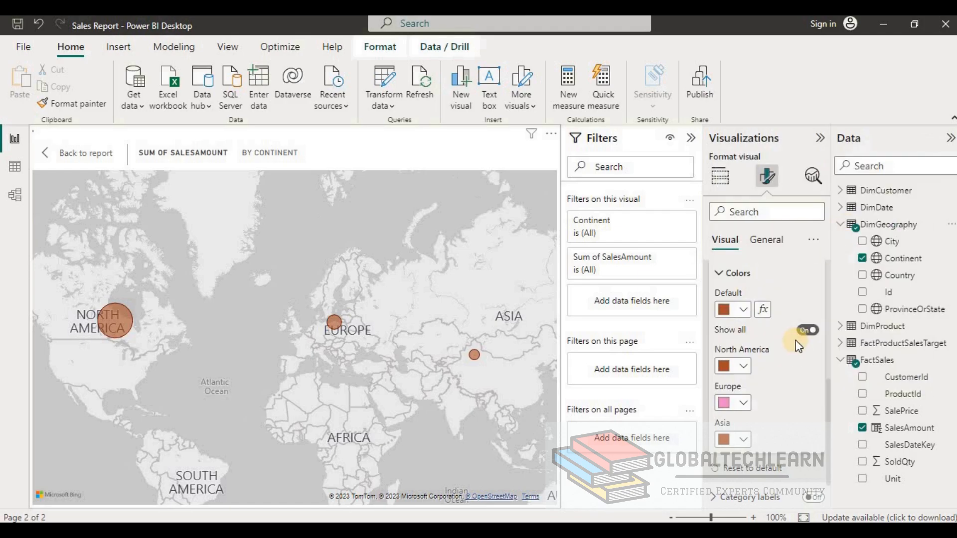
pyautogui.click(741, 439)
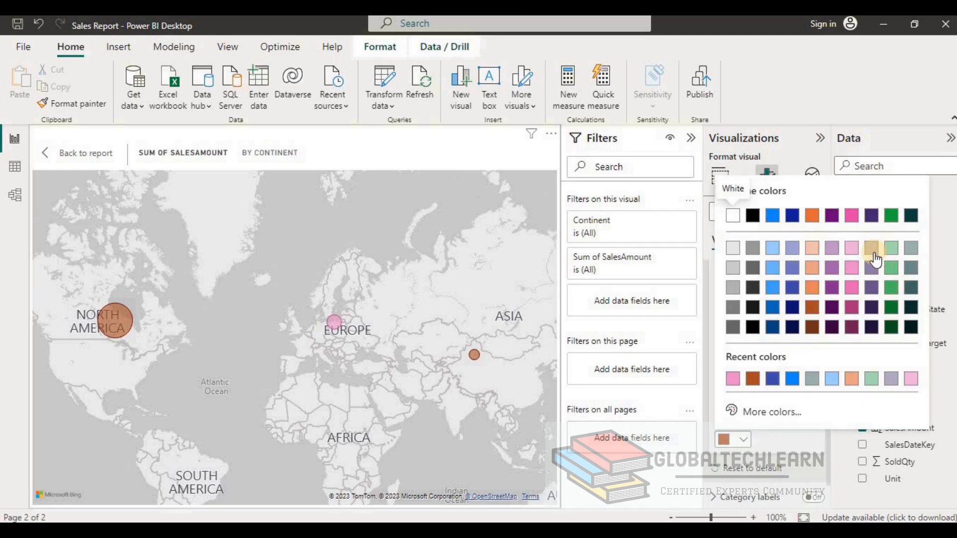
pyautogui.click(892, 249)
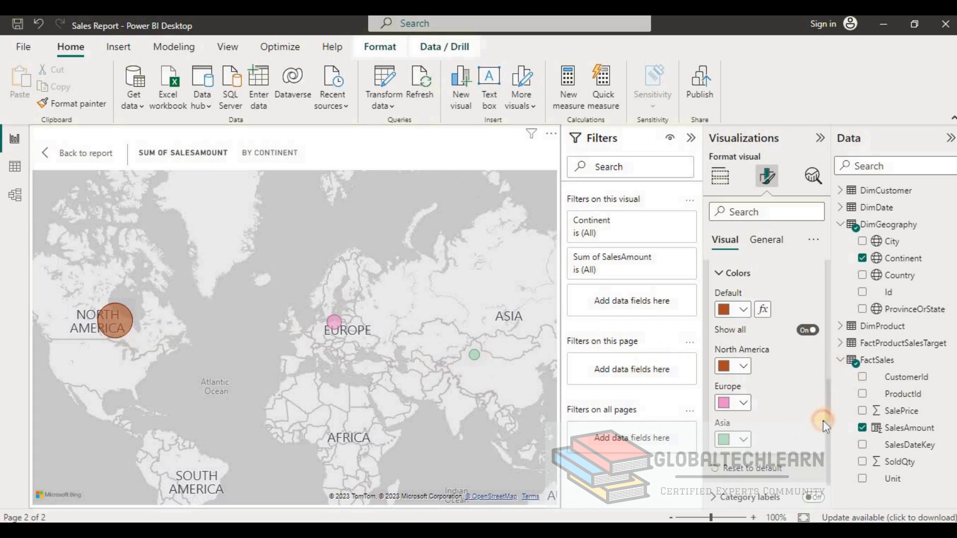
# - Change the map's title text to "Continent wise - Sales"
pyautogui.moveTo(828, 424); pyautogui.dragTo(820, 289)
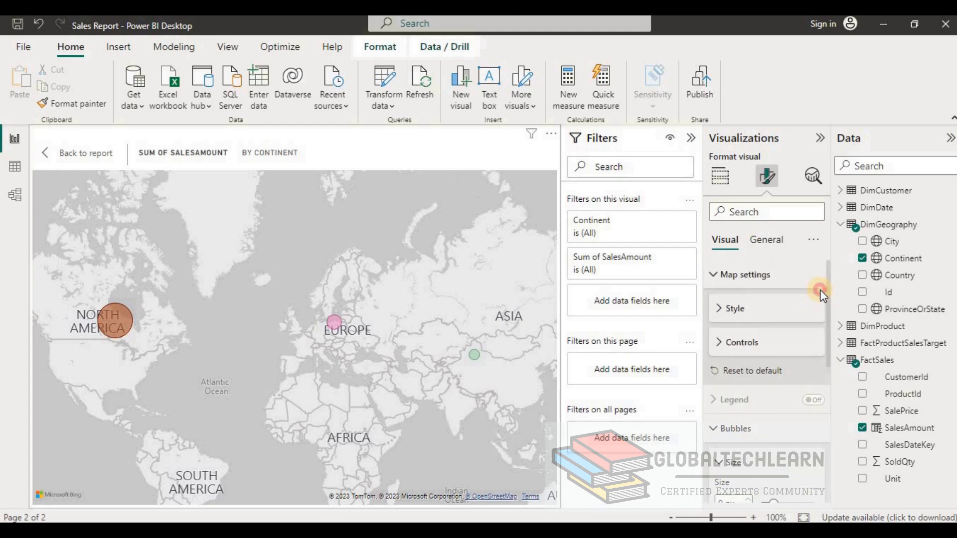
pyautogui.click(751, 244)
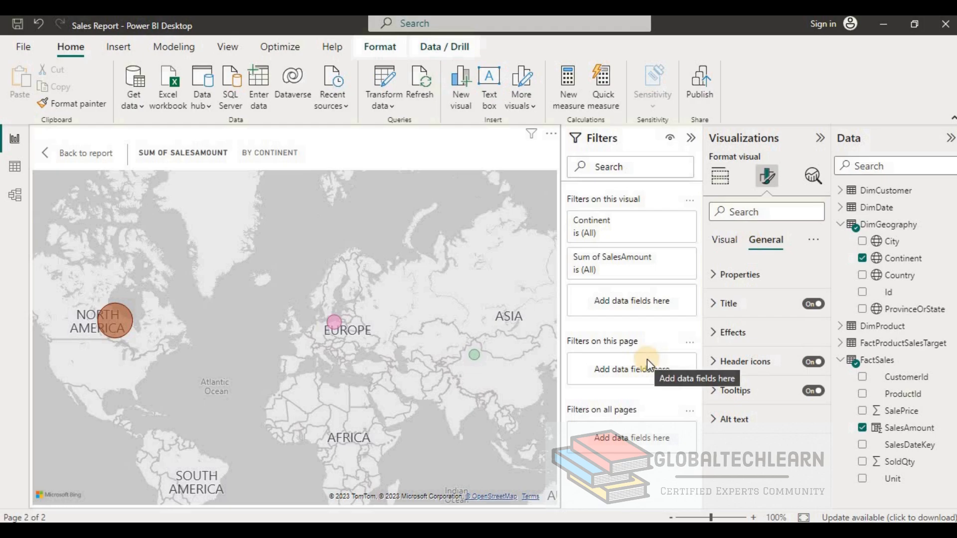
pyautogui.click(714, 305)
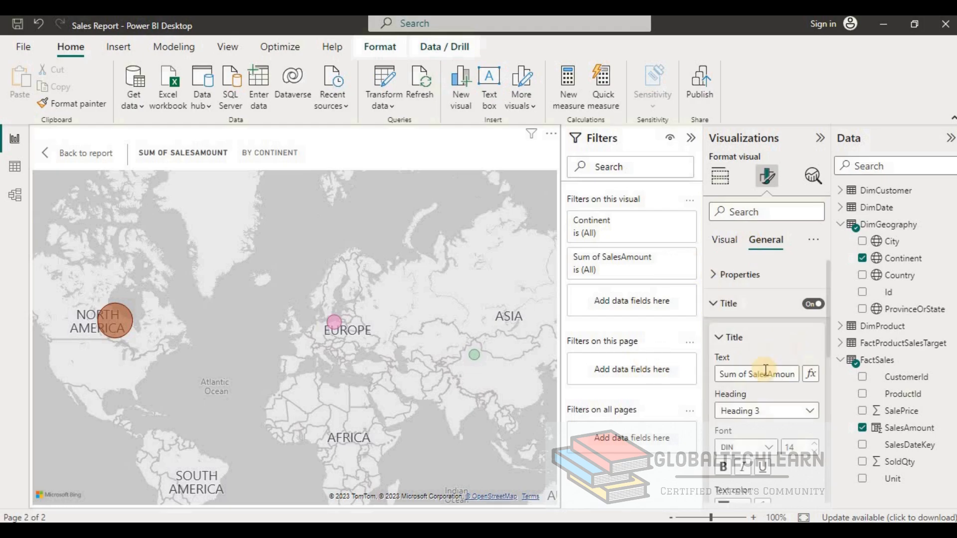
pyautogui.tripleClick(764, 373)
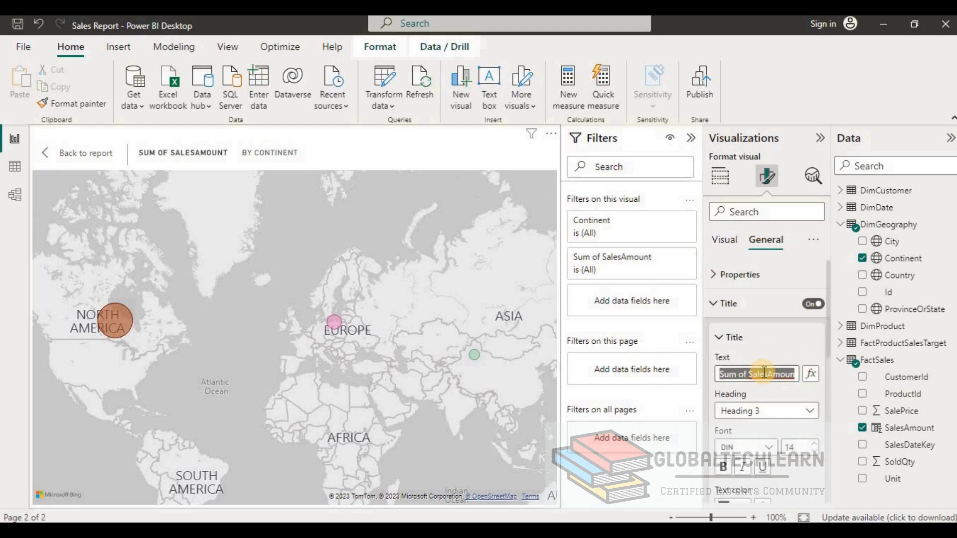
pyautogui.write('Continent wise')
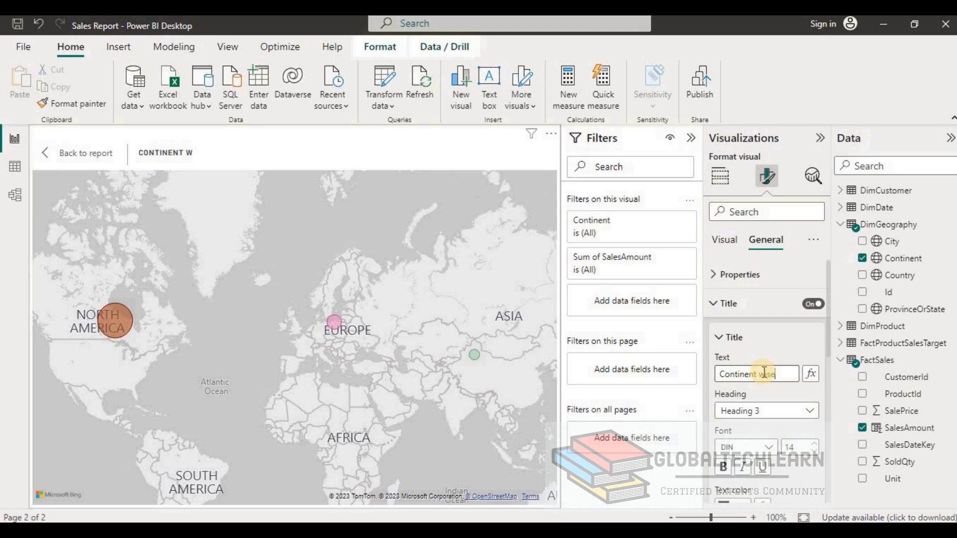
pyautogui.write('- Sales')
# - Format the map's title in blue, centered Arial Black on the report page, and set the map style to Road
pyautogui.click(765, 448)
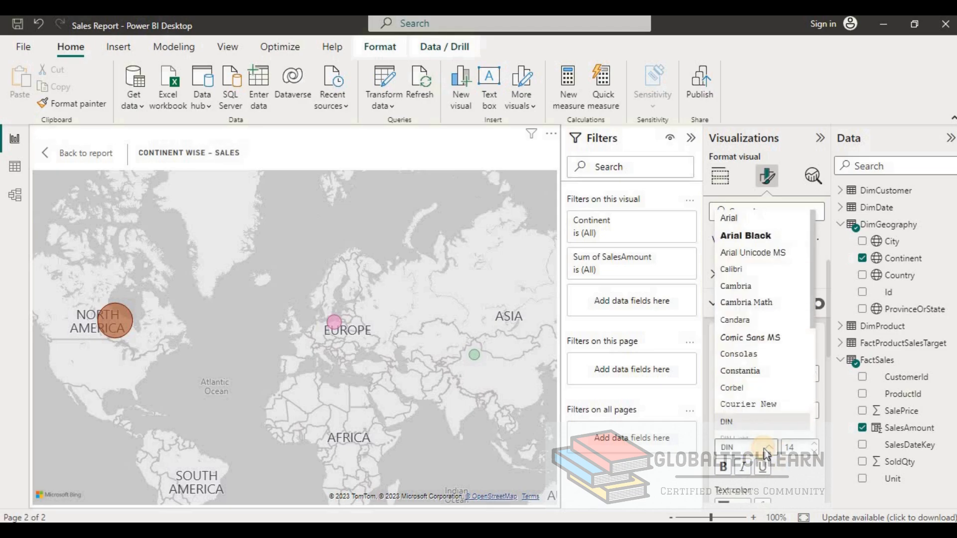
pyautogui.click(745, 235)
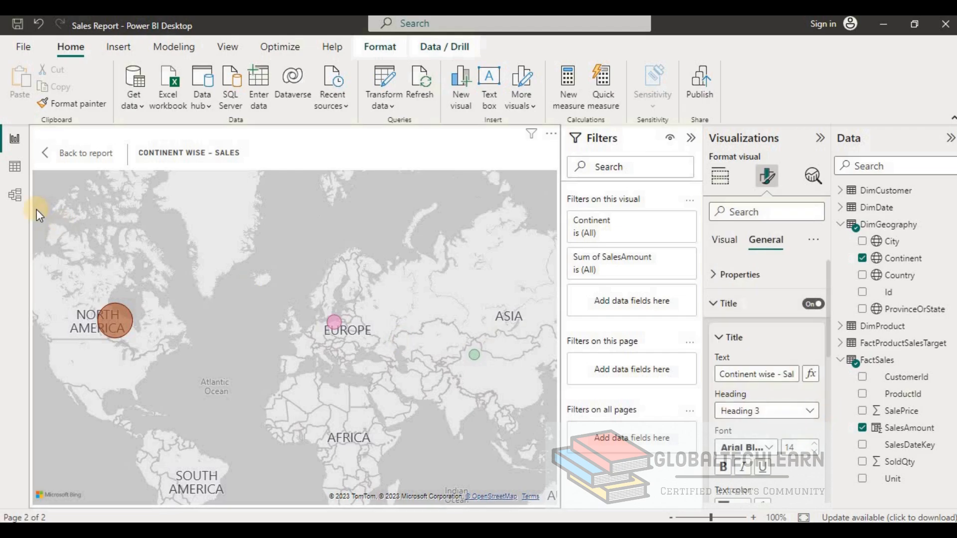
pyautogui.click(71, 154)
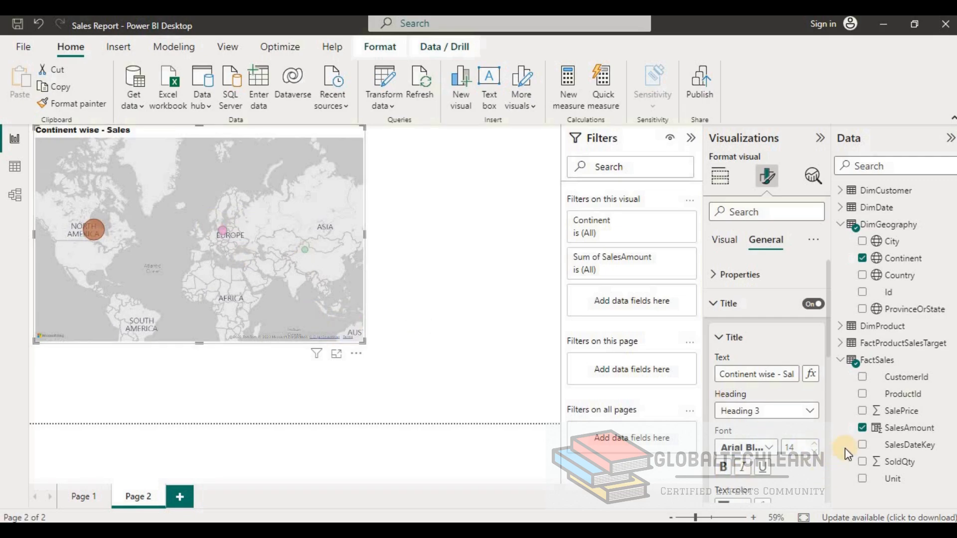
pyautogui.scroll(-3, 826, 350)
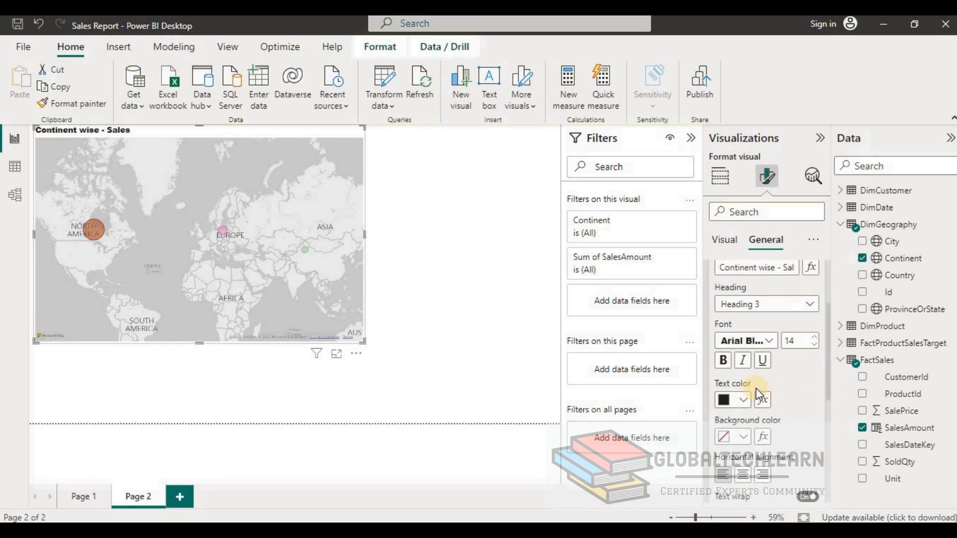
pyautogui.click(743, 400)
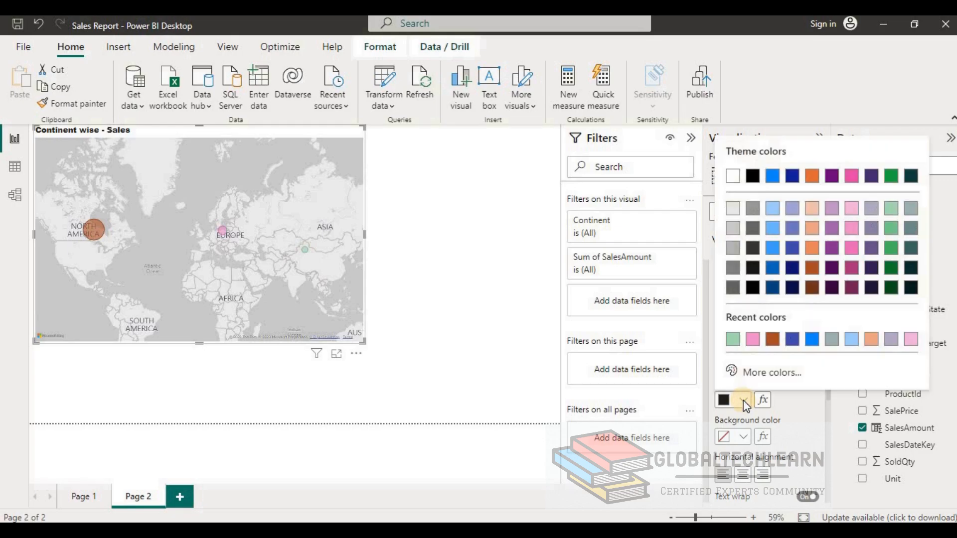
pyautogui.click(813, 340)
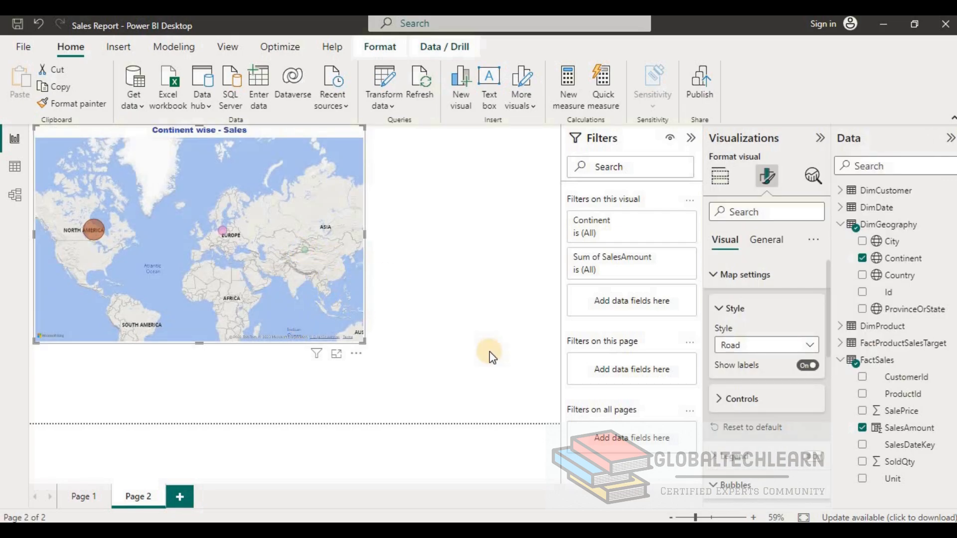
# - Reduce the height of the map visual from its lower edge
pyautogui.moveTo(197, 339); pyautogui.dragTo(198, 296)
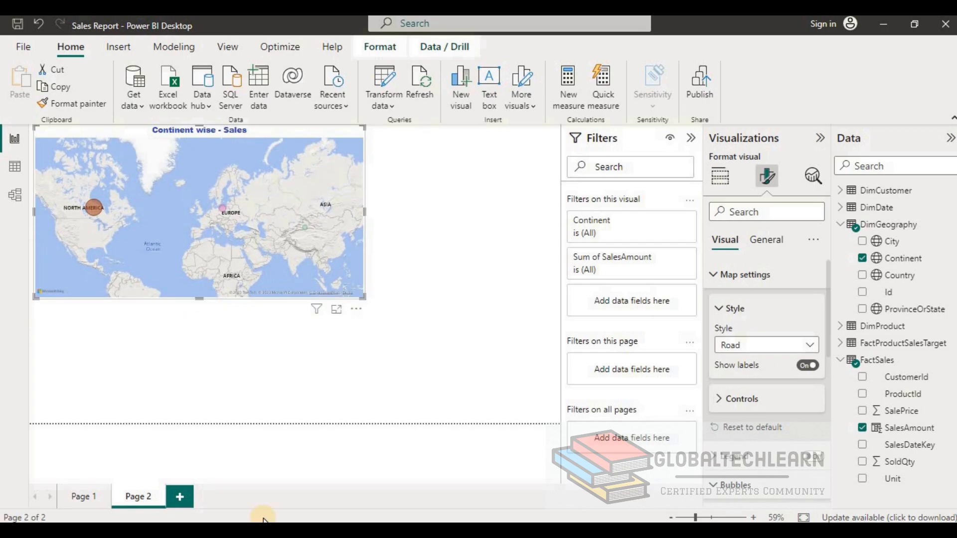
# - Switch to the requirements sticky note and read item 5 on detail information and its visual type
pyautogui.click(122, 529)
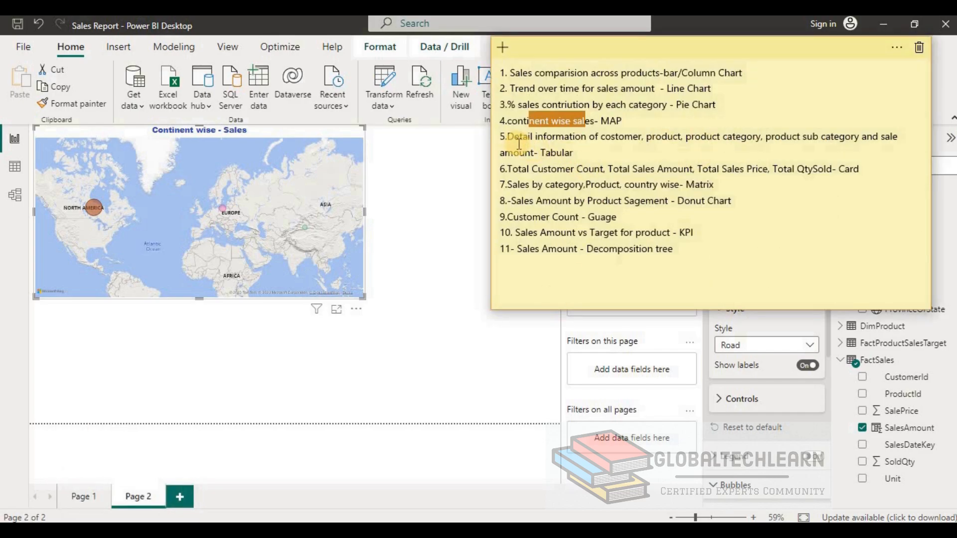
pyautogui.moveTo(507, 137); pyautogui.dragTo(590, 138)
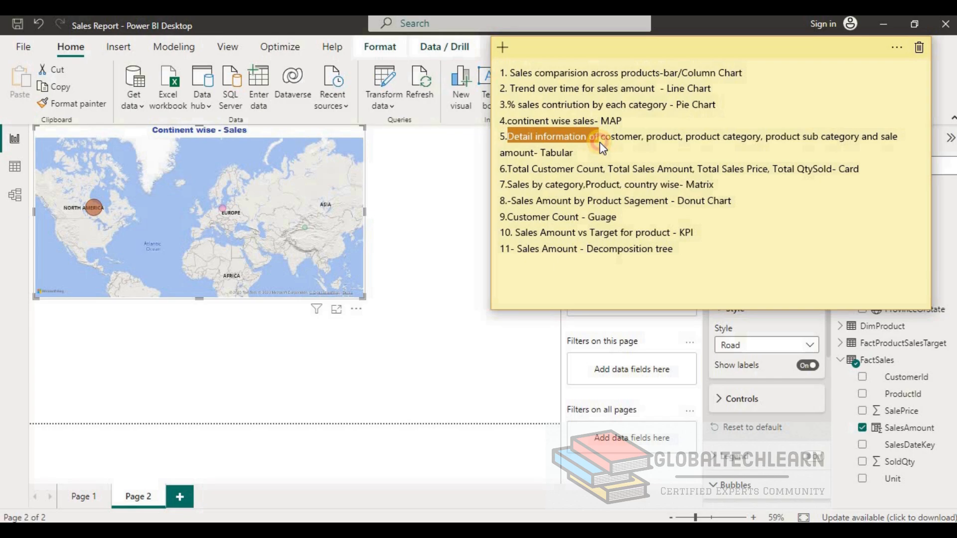
pyautogui.moveTo(599, 143); pyautogui.dragTo(600, 148)
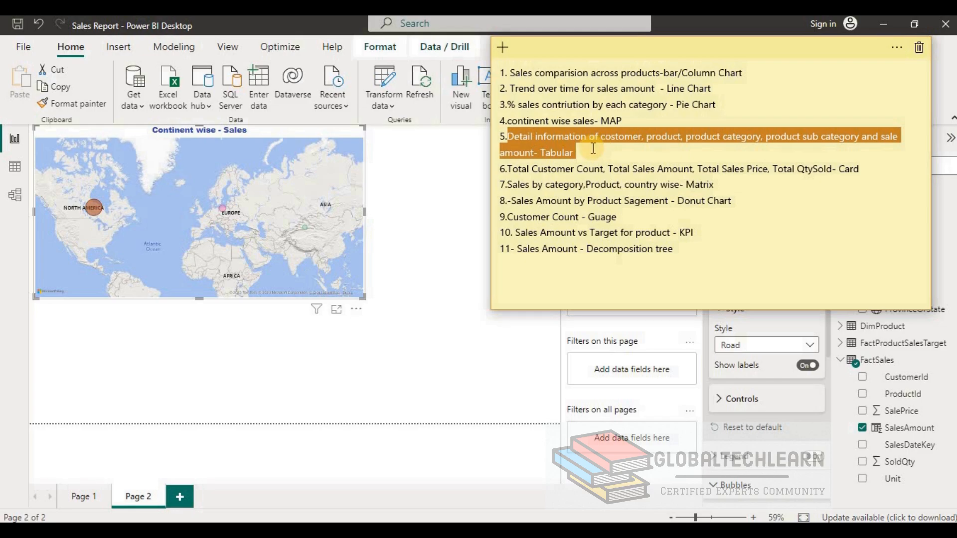
pyautogui.click(570, 152)
pyautogui.doubleClick(553, 151)
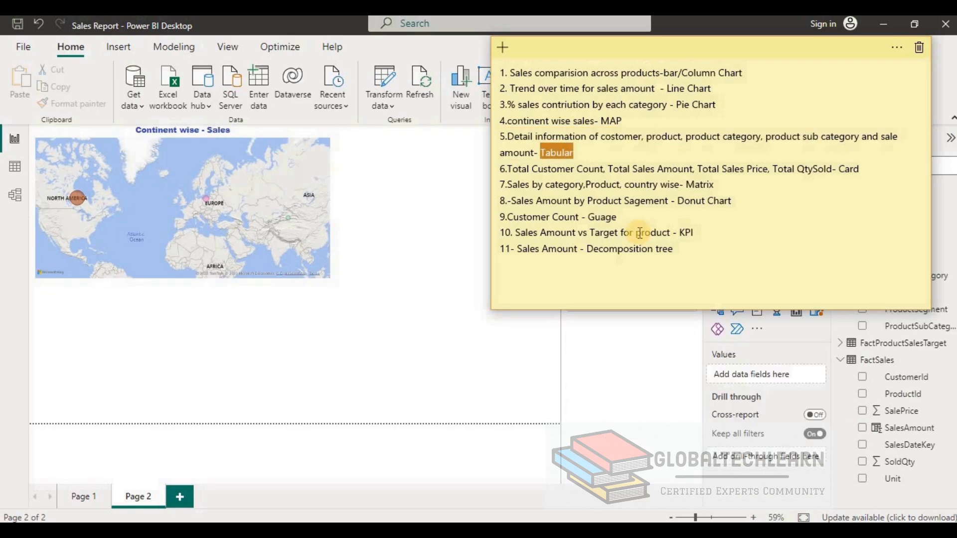
# - Add a table visual below the map with CustomerName from DimCustomer as its first column
pyautogui.click(385, 338)
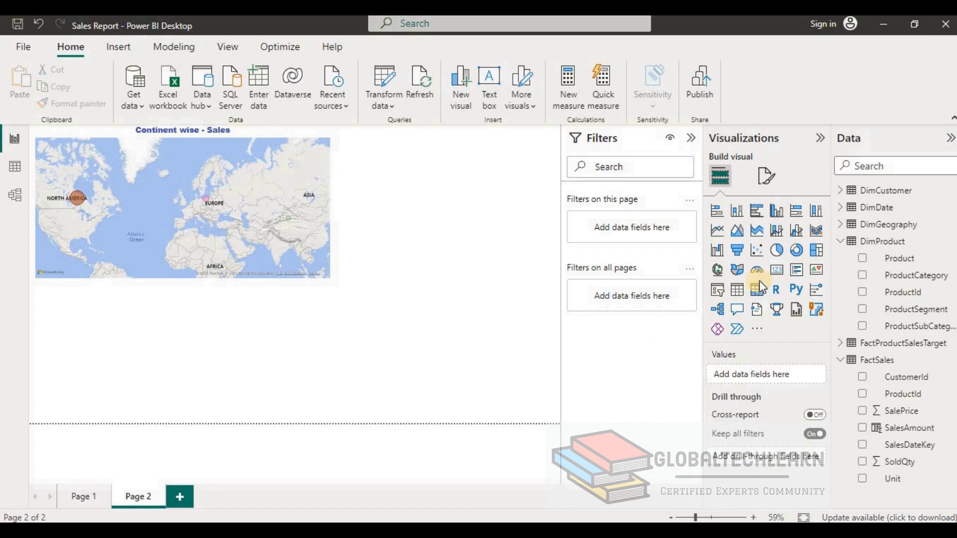
pyautogui.click(736, 296)
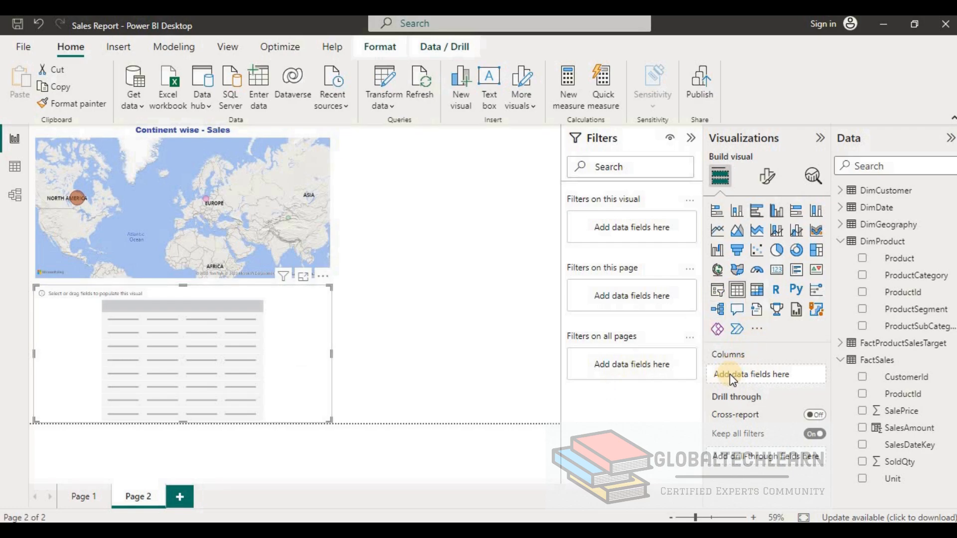
pyautogui.click(843, 191)
pyautogui.moveTo(908, 224); pyautogui.dragTo(773, 374)
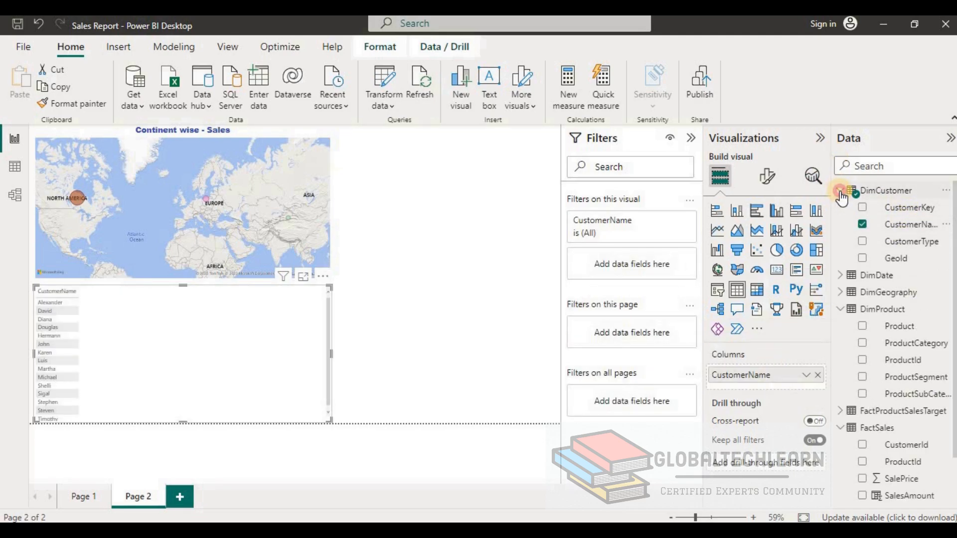
pyautogui.click(840, 190)
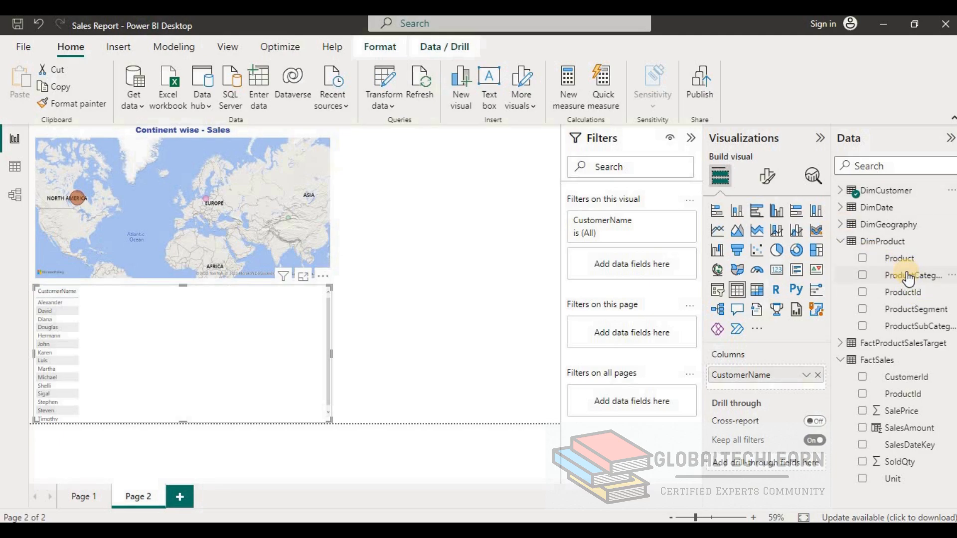
# - Add ProductCategory, ProductSubCategory, Product and SalesAmount as table columns, and check the table enlarged in focus mode
pyautogui.moveTo(908, 277); pyautogui.dragTo(775, 392)
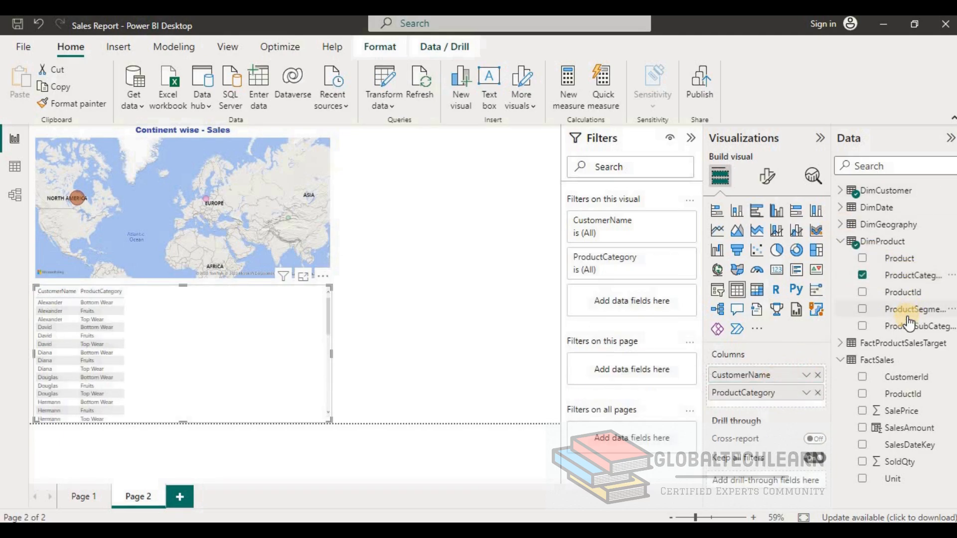
pyautogui.moveTo(912, 321); pyautogui.dragTo(779, 404)
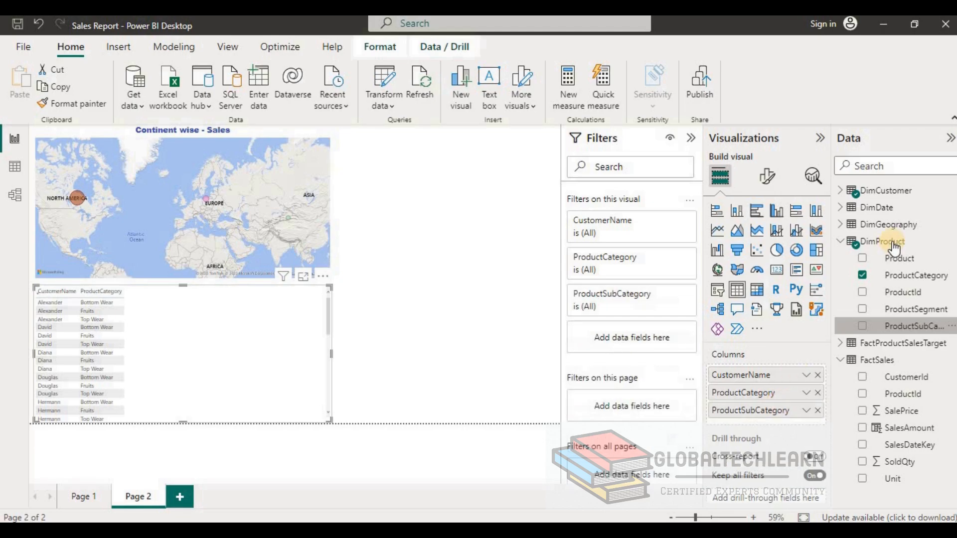
pyautogui.moveTo(893, 259); pyautogui.dragTo(778, 428)
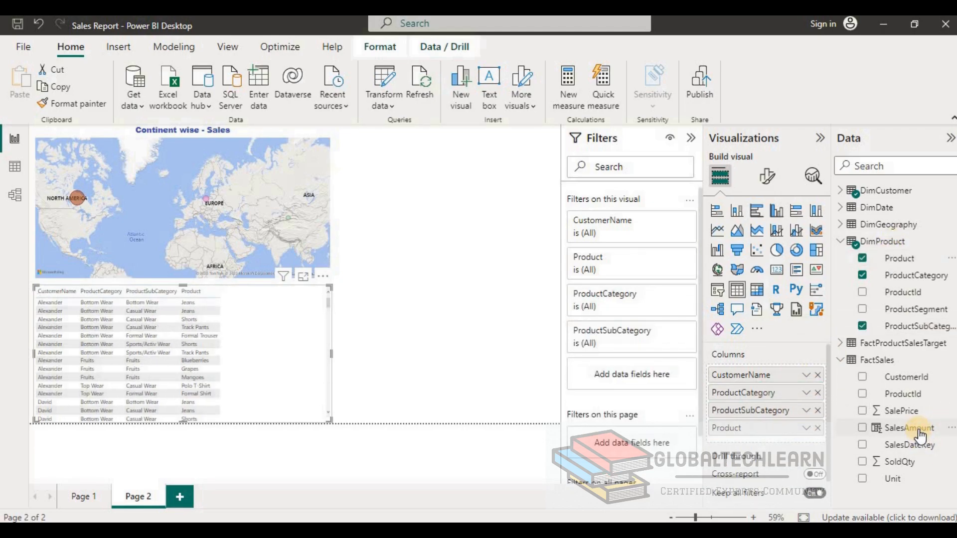
pyautogui.moveTo(897, 430); pyautogui.dragTo(778, 439)
pyautogui.click(303, 277)
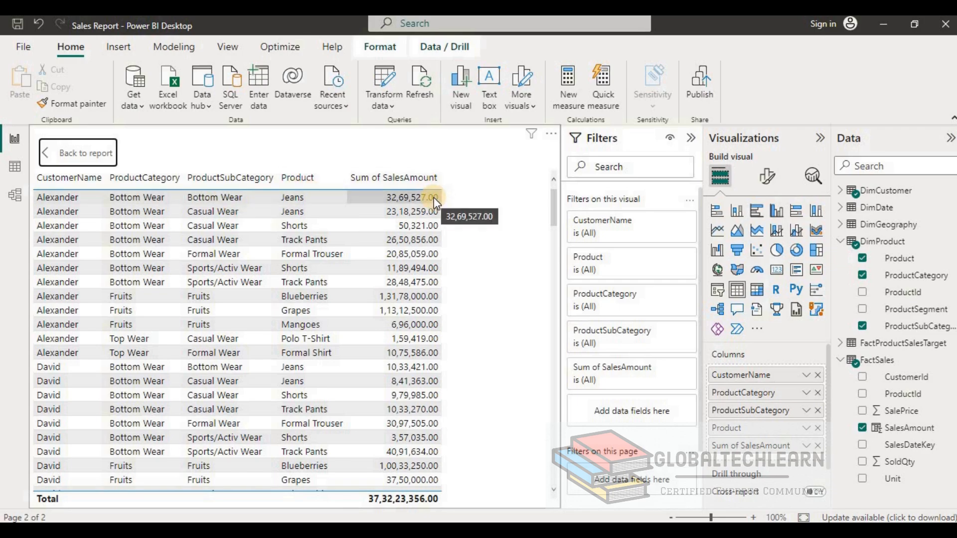
pyautogui.click(99, 155)
pyautogui.click(310, 302)
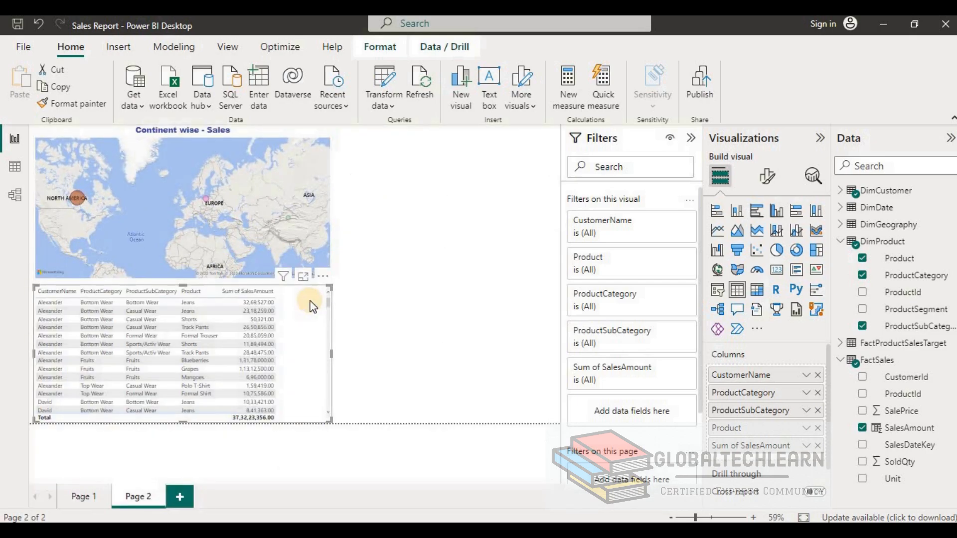
# - Show the table's Sum of SalesAmount as percent of grand total, and check its rows enlarged in focus mode
pyautogui.rightClick(743, 444)
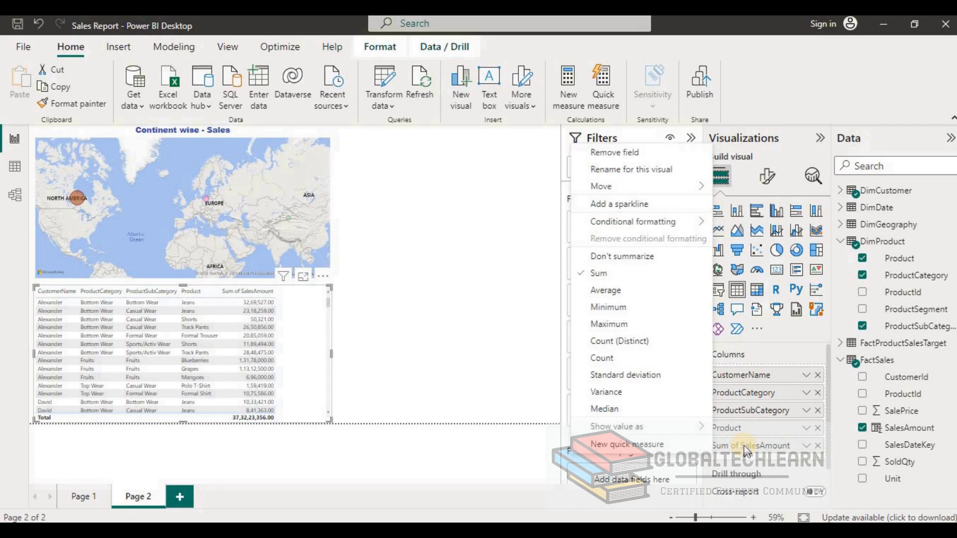
pyautogui.moveTo(690, 427)
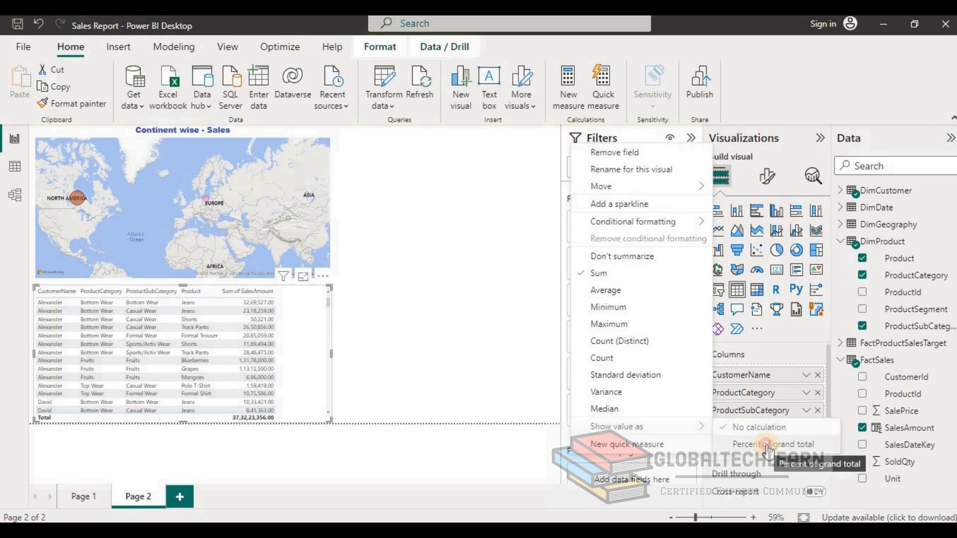
pyautogui.click(768, 444)
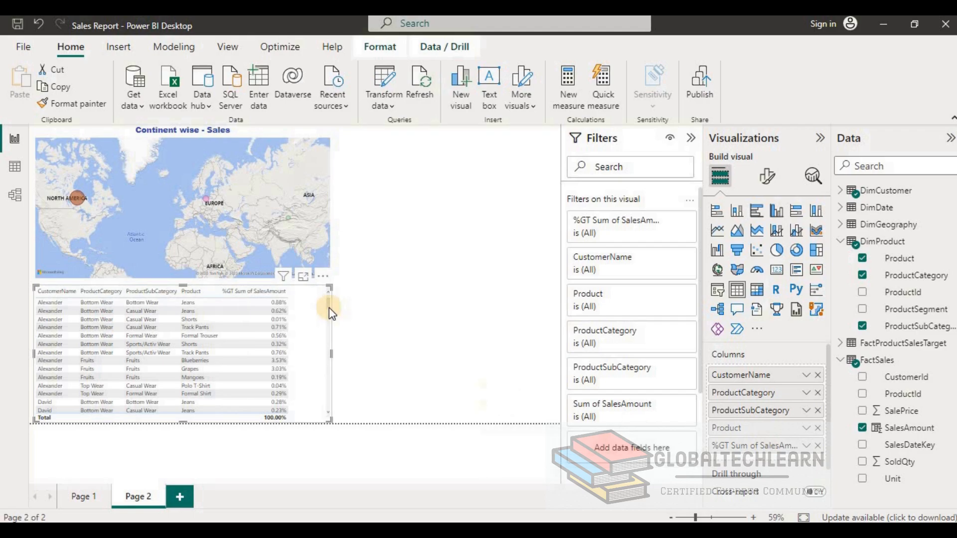
pyautogui.click(304, 277)
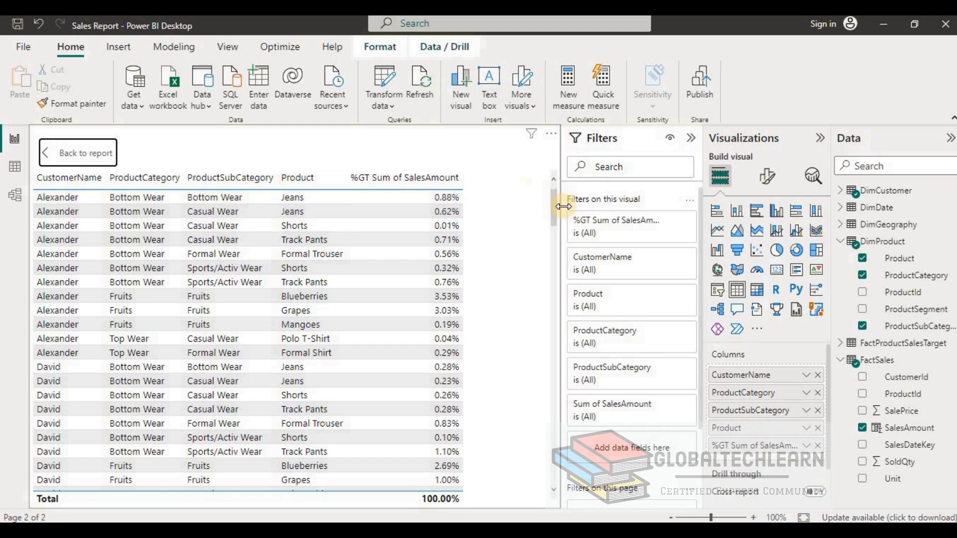
pyautogui.moveTo(553, 205); pyautogui.dragTo(559, 451)
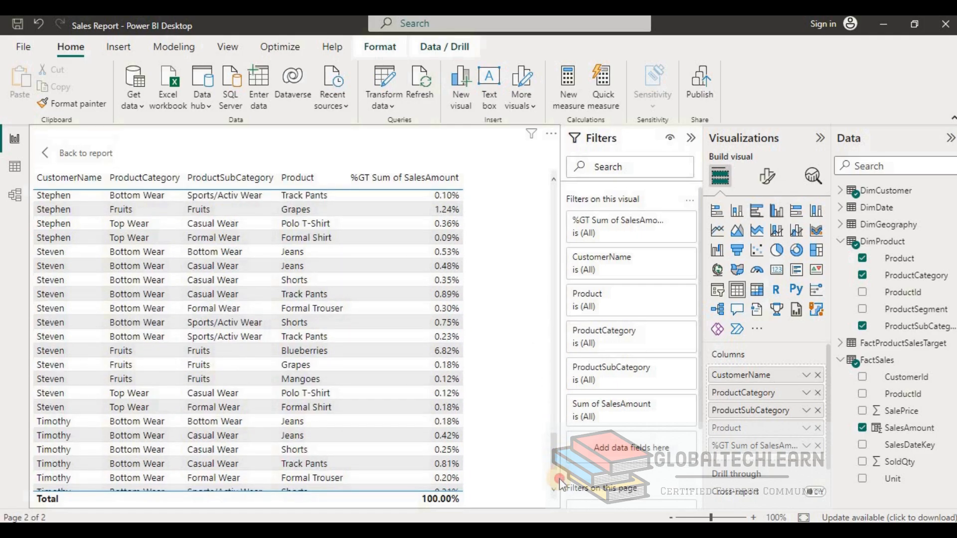
pyautogui.moveTo(555, 454); pyautogui.dragTo(552, 202)
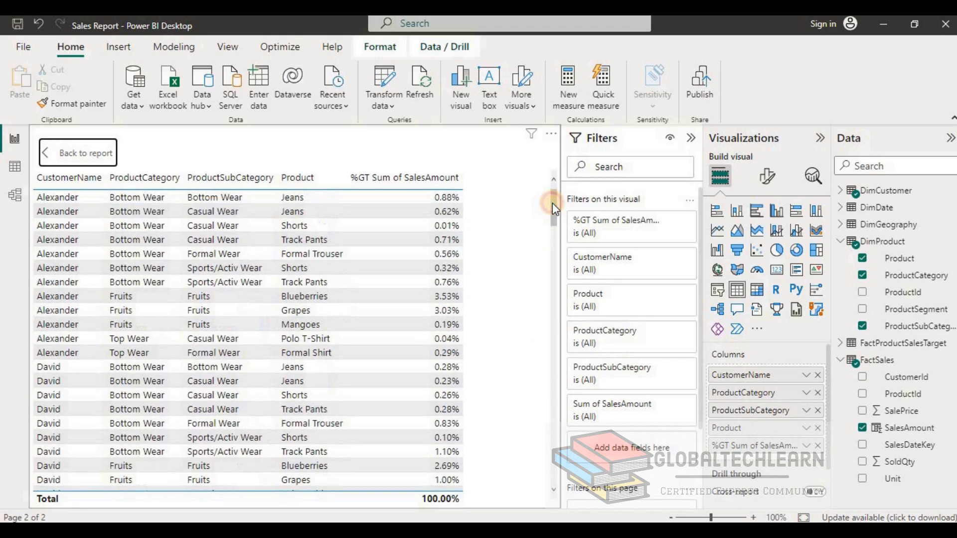
pyautogui.click(78, 160)
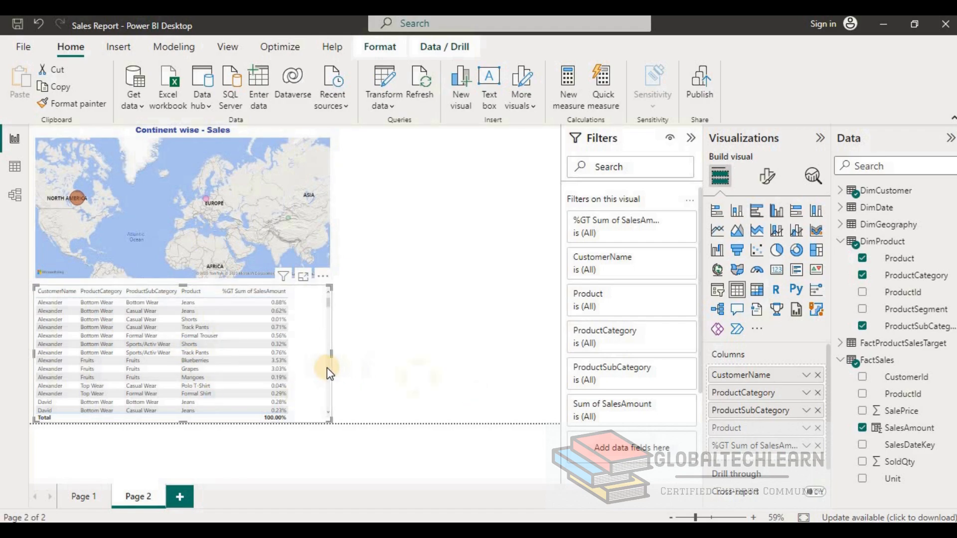
# - Choose a different style preset in the table's visual formatting
pyautogui.click(765, 179)
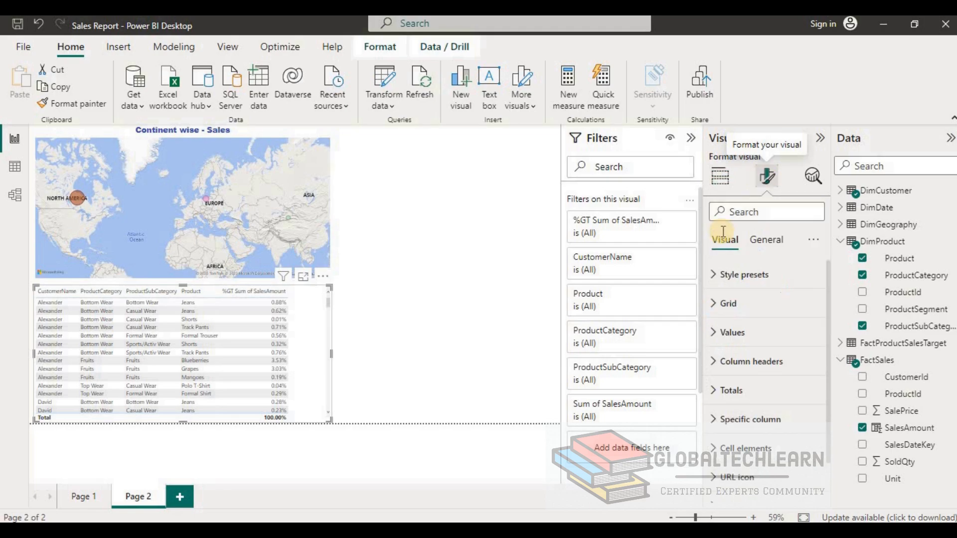
pyautogui.click(718, 284)
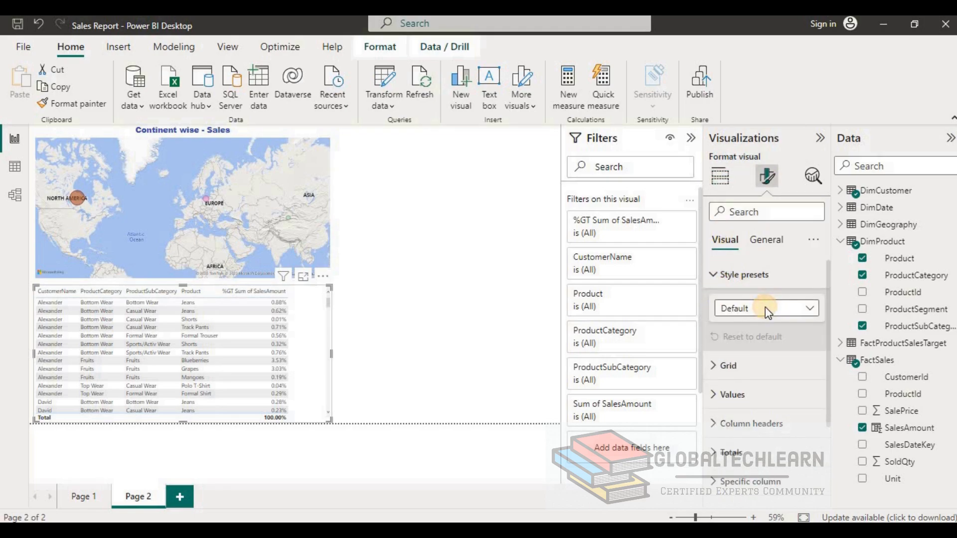
pyautogui.click(765, 308)
pyautogui.click(751, 364)
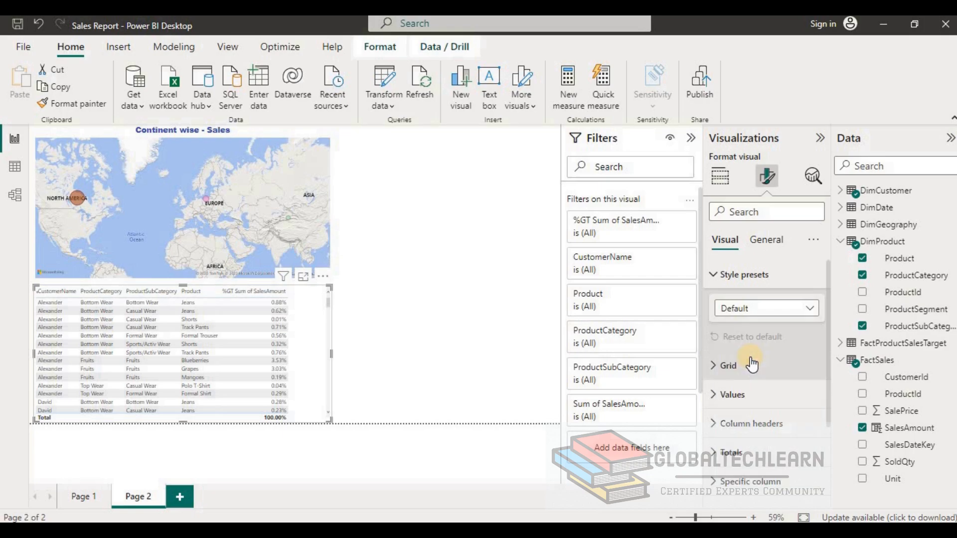
# - Check the table's Minimal style enlarged in focus mode, and turn off its horizontal gridlines
pyautogui.click(305, 279)
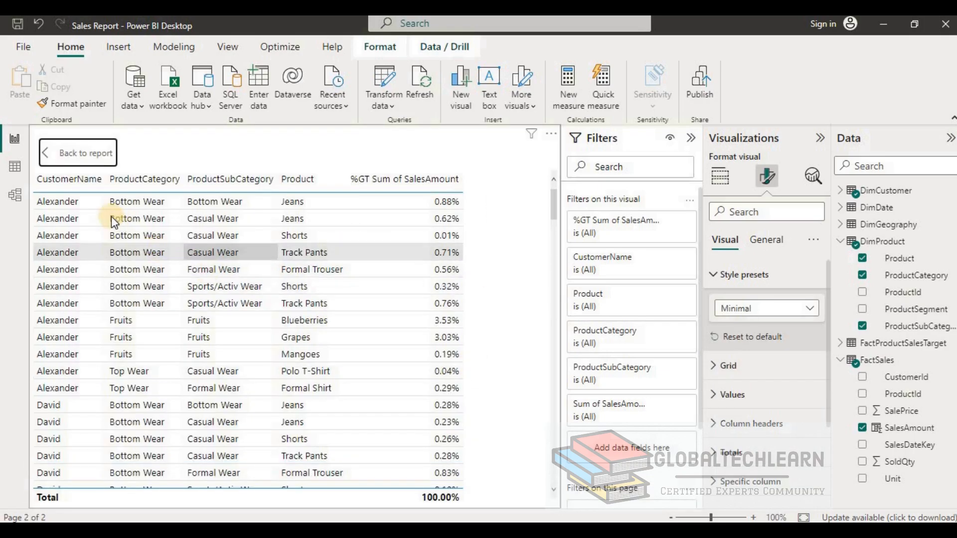
pyautogui.click(75, 155)
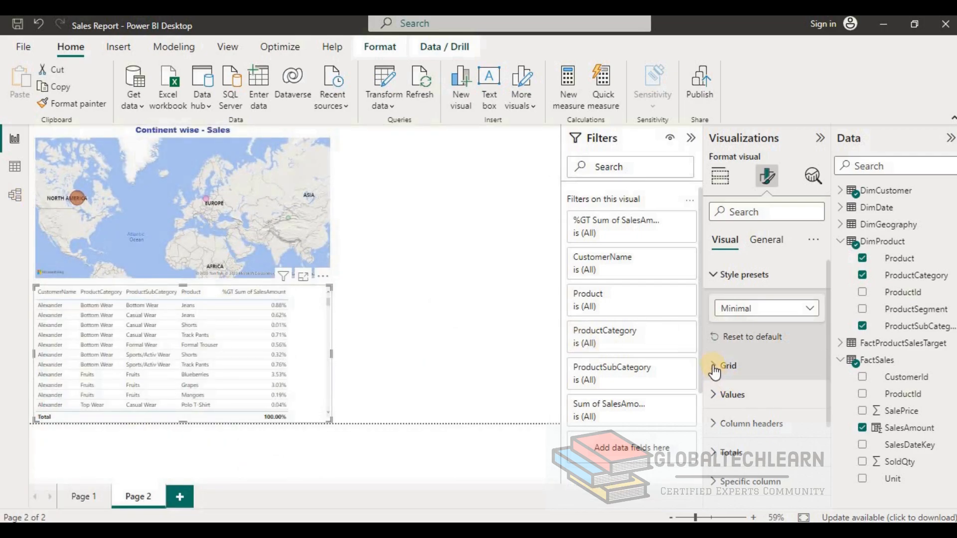
pyautogui.click(714, 369)
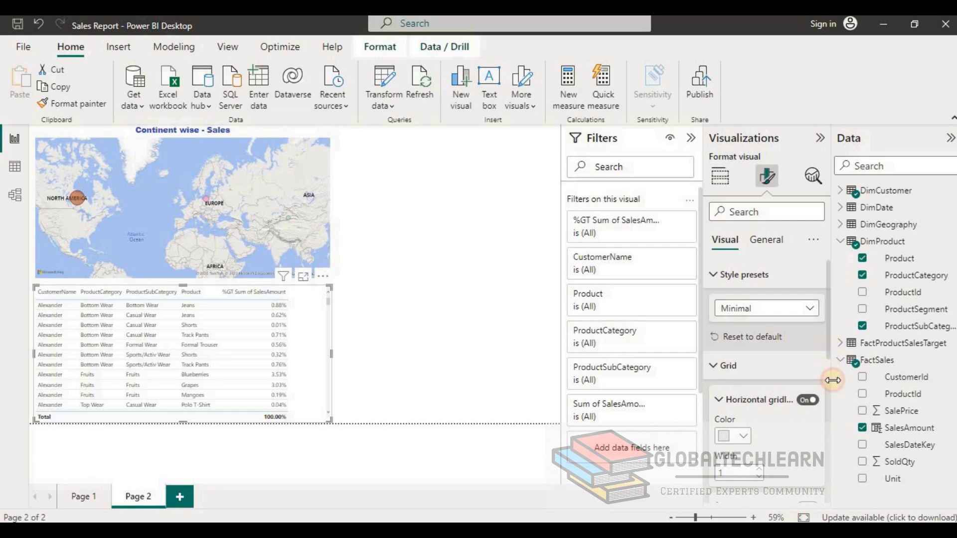
pyautogui.scroll(-2, 824, 384)
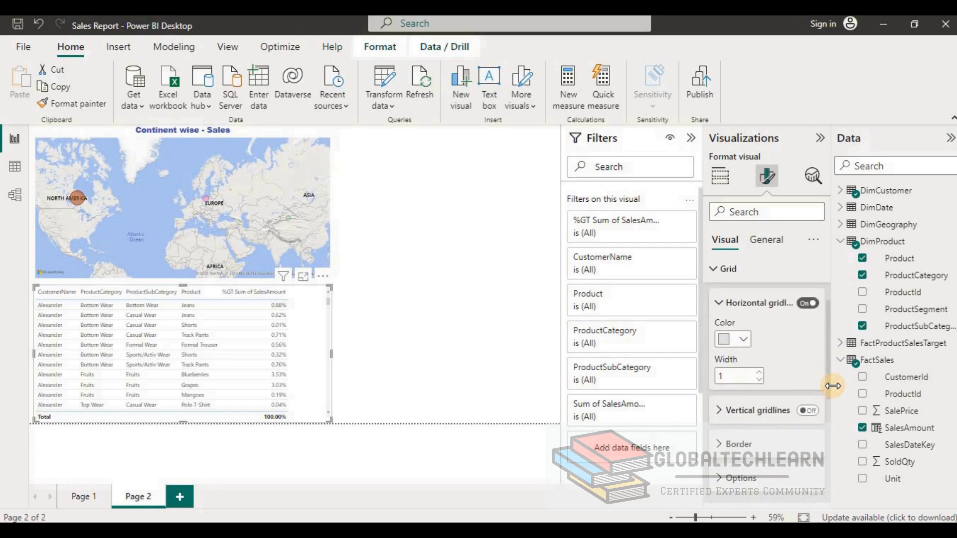
pyautogui.click(806, 303)
# - Set the alternate background color of the table's values to light grey, and enlarge the table in focus mode
pyautogui.scroll(-5, 830, 448)
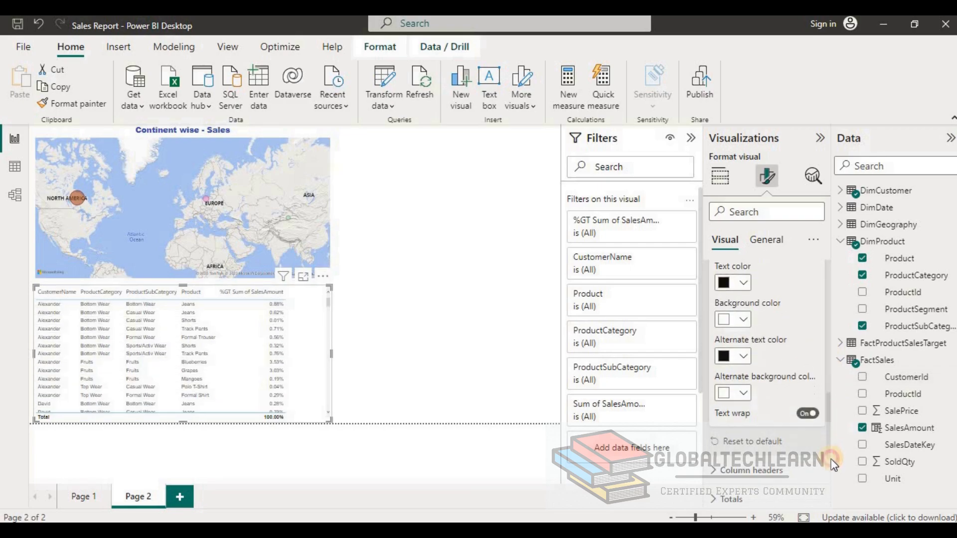
pyautogui.scroll(-1, 833, 465)
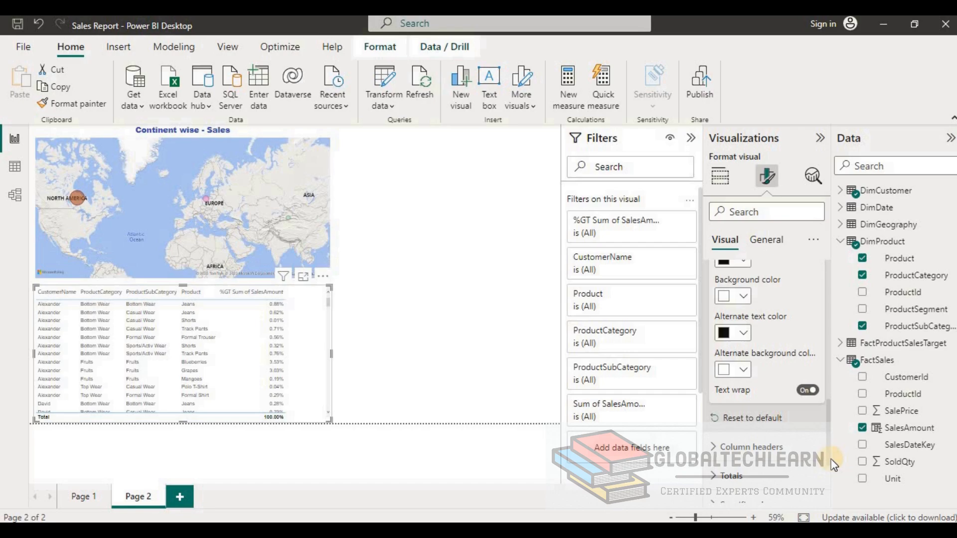
pyautogui.click(744, 370)
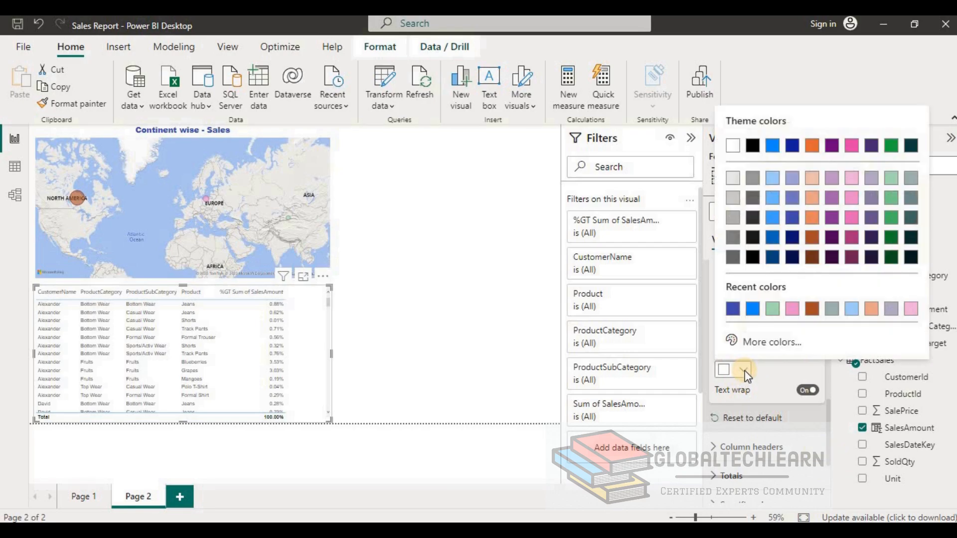
pyautogui.click(731, 198)
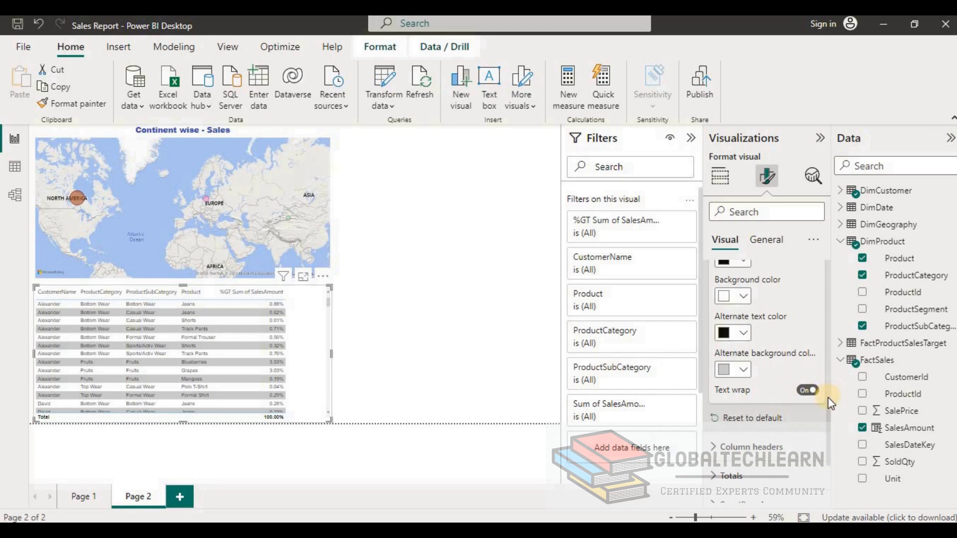
pyautogui.moveTo(828, 399); pyautogui.dragTo(830, 417)
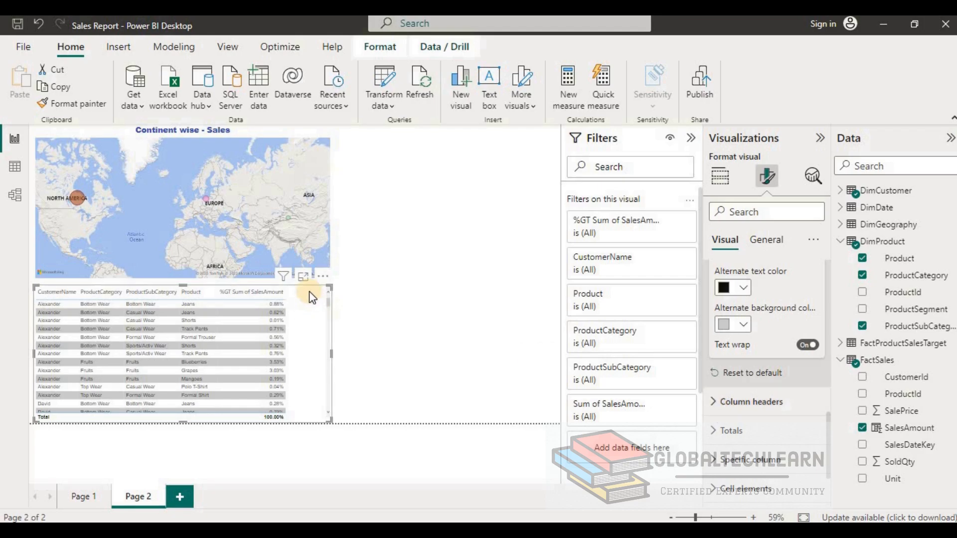
pyautogui.click(303, 277)
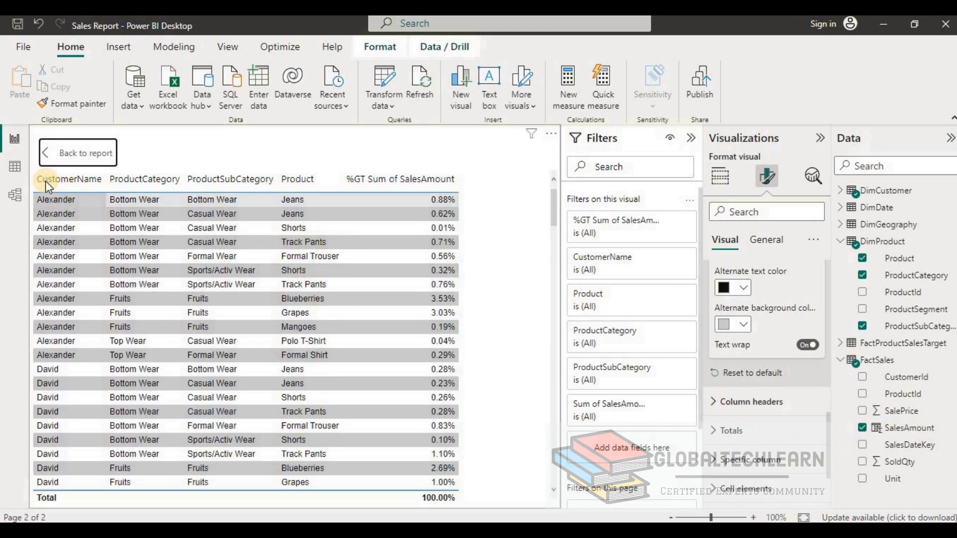
# - Set the table's column header font to Arial, size 8
pyautogui.click(716, 403)
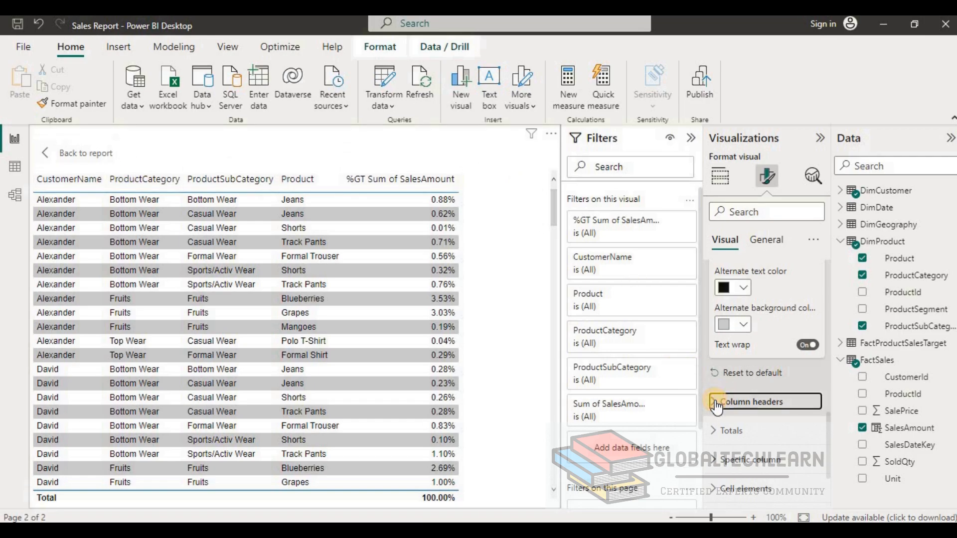
pyautogui.moveTo(827, 393); pyautogui.dragTo(828, 428)
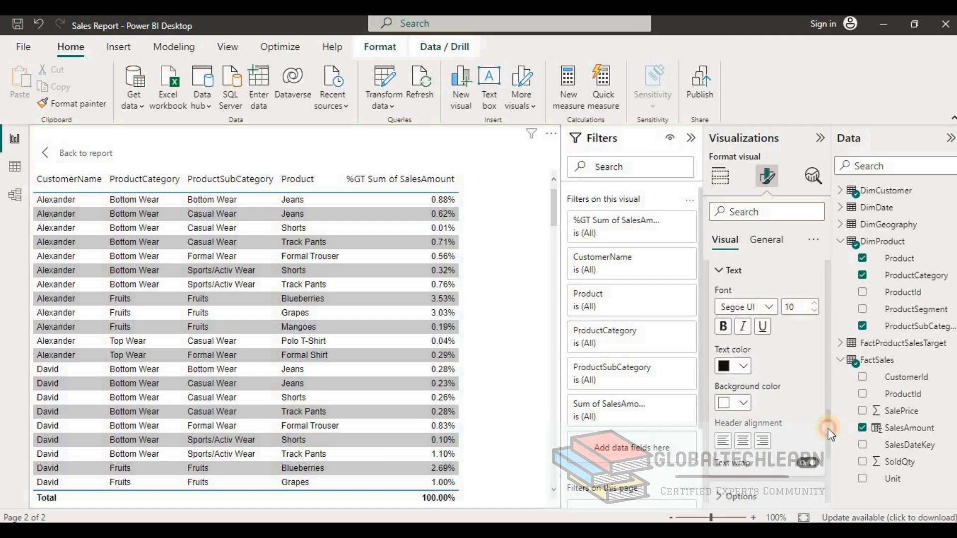
pyautogui.click(768, 305)
pyautogui.scroll(5, 758, 174)
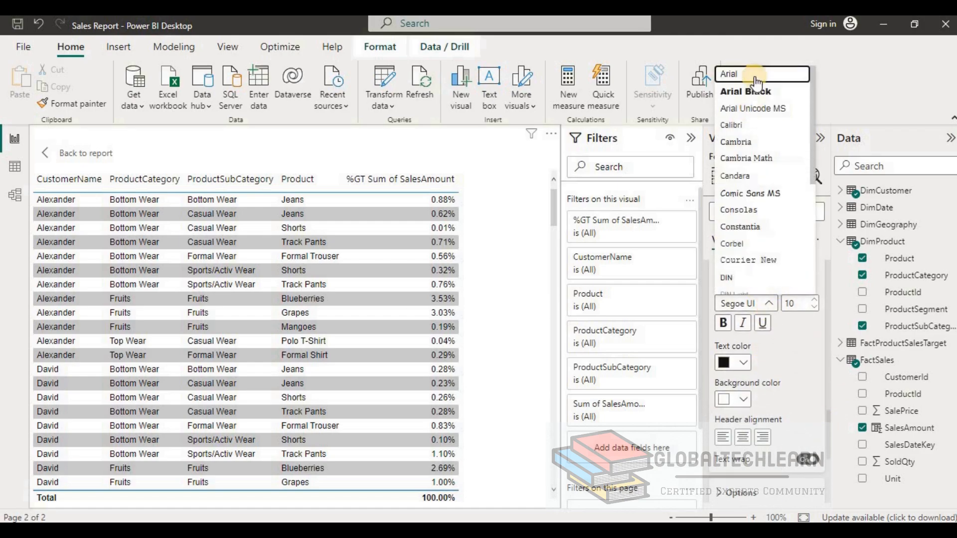
pyautogui.click(727, 75)
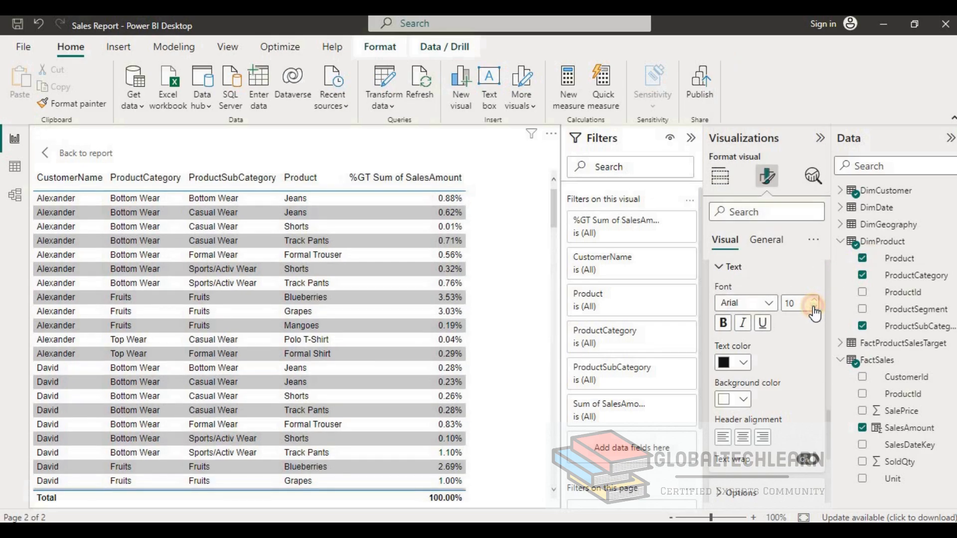
pyautogui.click(813, 310)
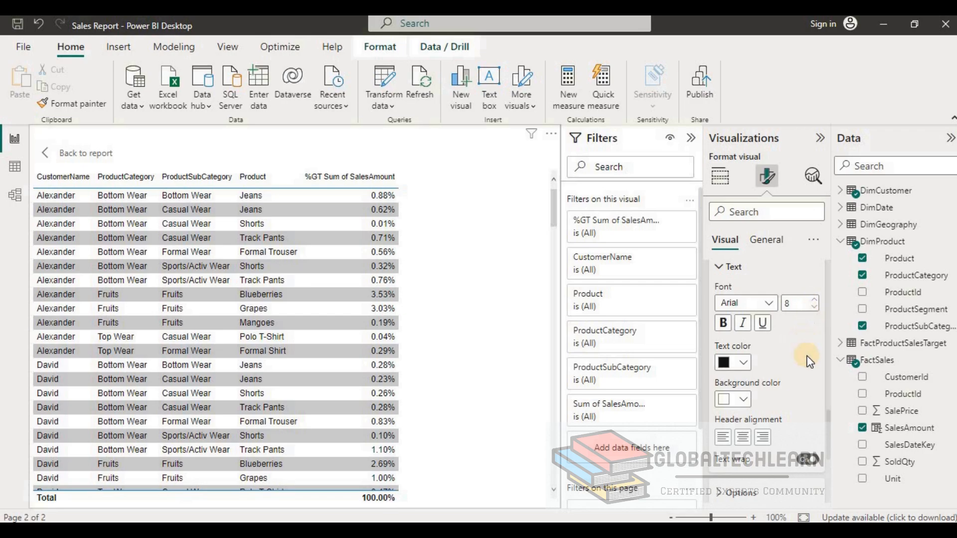
# - Color the column header text dark blue and center the header alignment
pyautogui.click(745, 364)
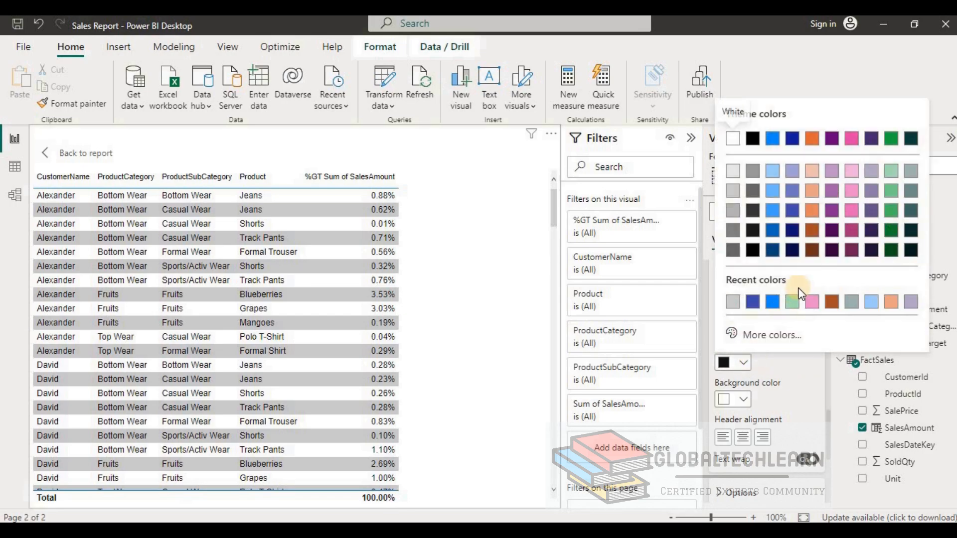
pyautogui.click(773, 251)
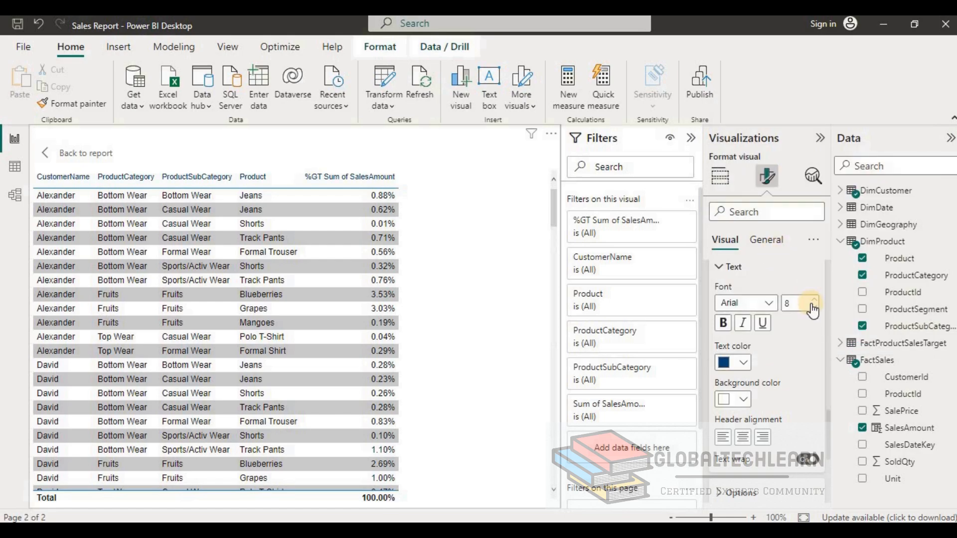
pyautogui.click(743, 439)
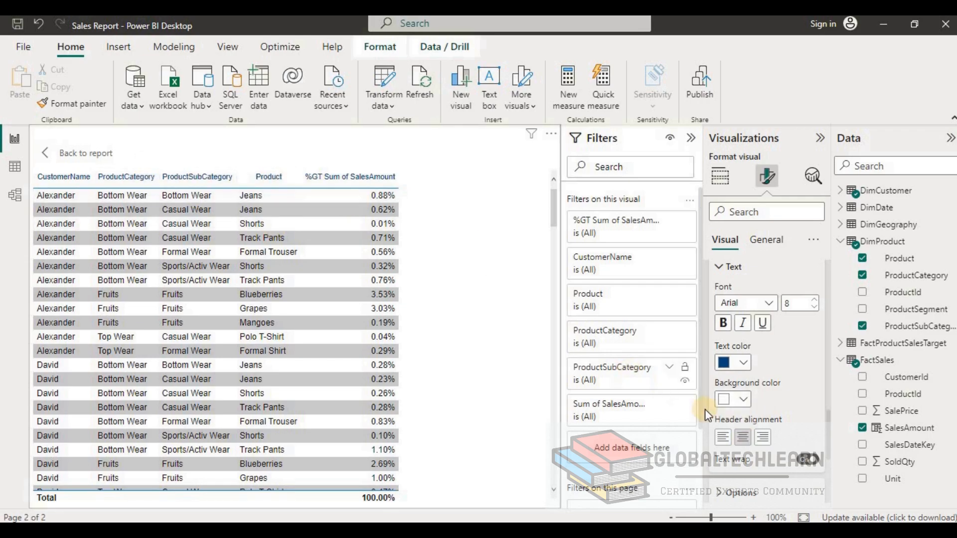
# - Left-align the table's column headers and expand the column header options to see the auto-size width setting
pyautogui.click(724, 442)
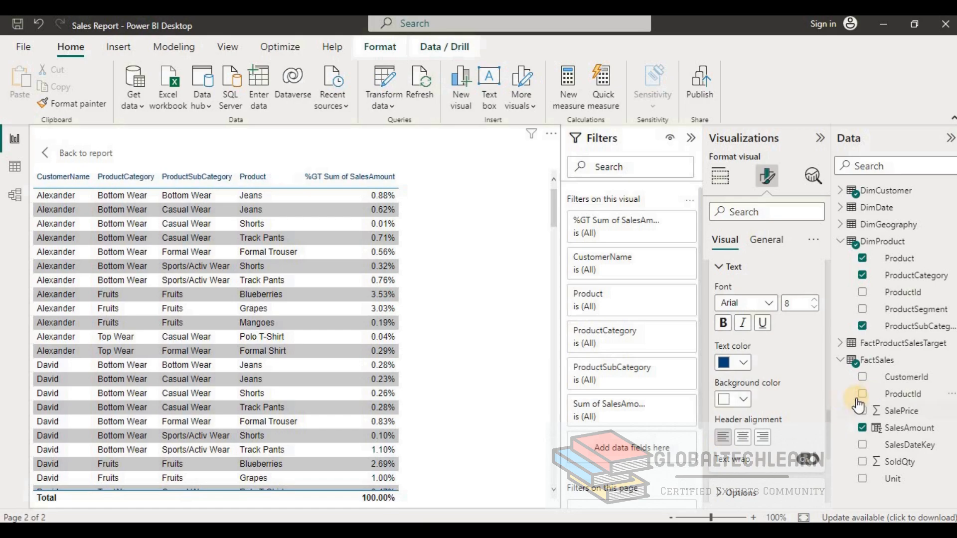
pyautogui.scroll(-4, 827, 442)
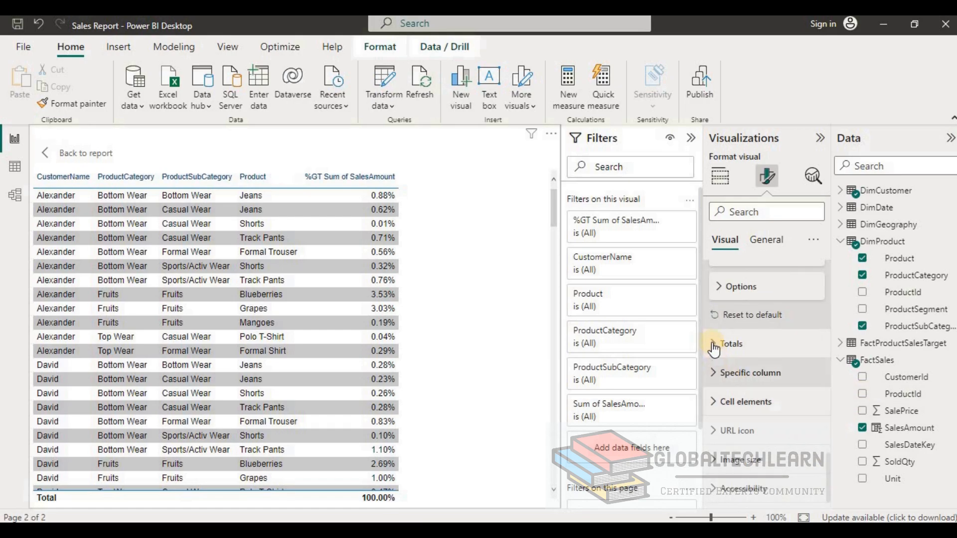
pyautogui.click(719, 291)
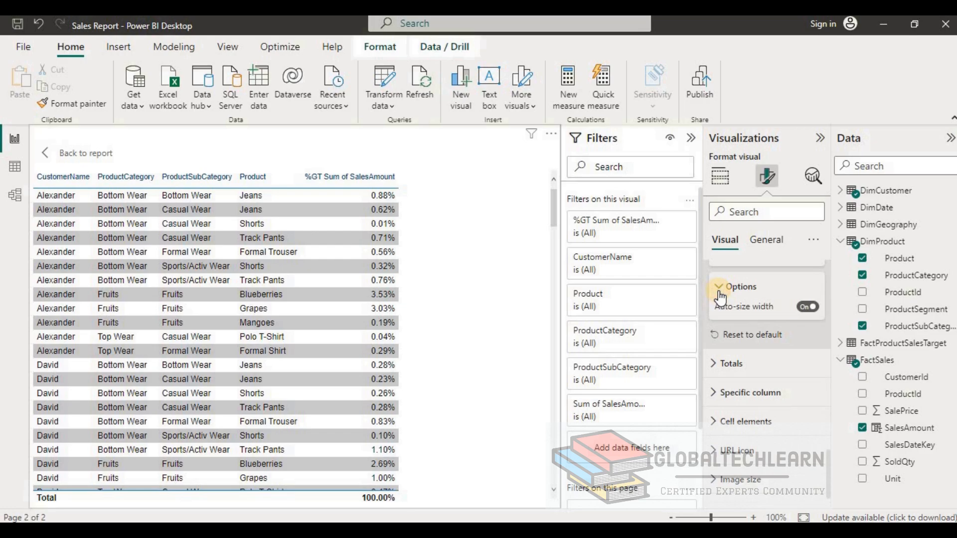
pyautogui.click(720, 294)
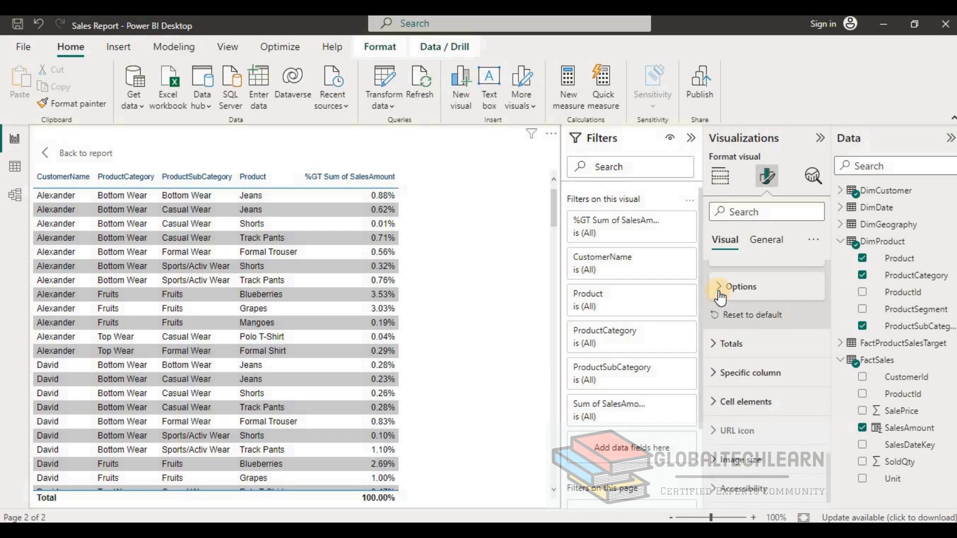
pyautogui.click(720, 293)
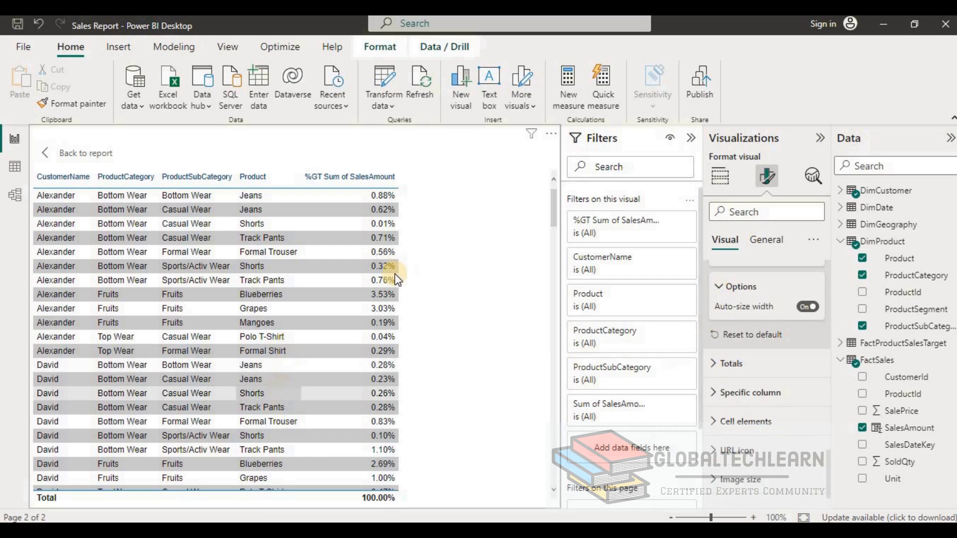
# - Turn off the table's totals row and return from the enlarged table to the report page
pyautogui.moveTo(554, 219); pyautogui.dragTo(555, 482)
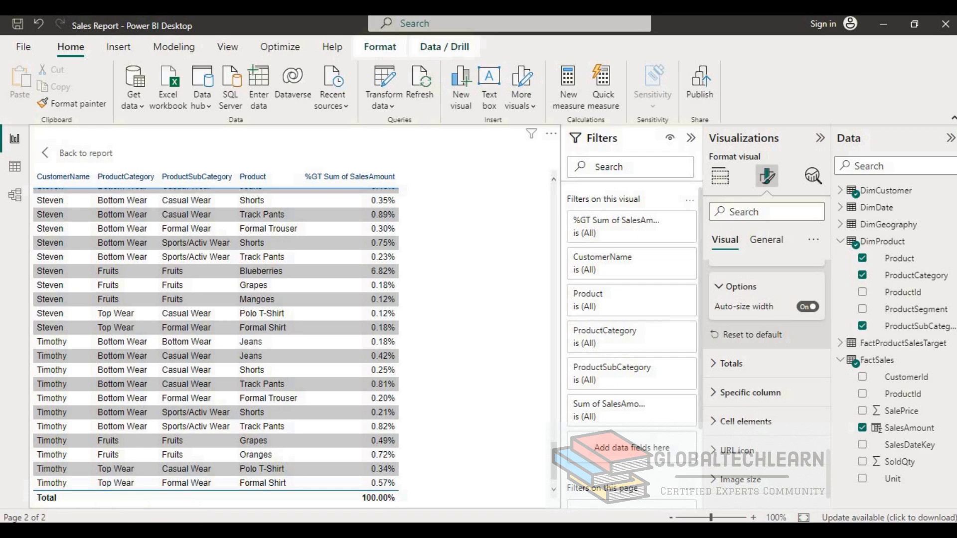
pyautogui.click(713, 366)
pyautogui.click(804, 401)
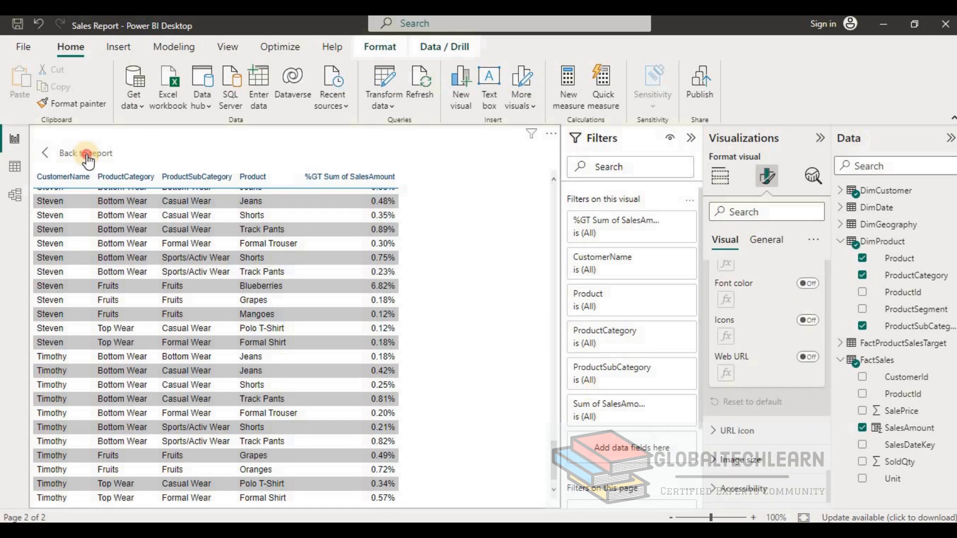
pyautogui.click(86, 157)
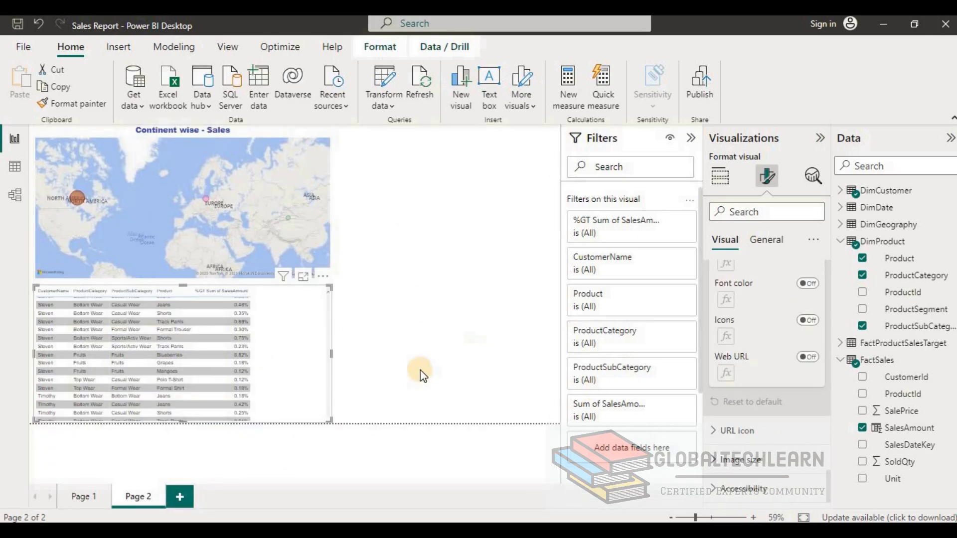
# - Open the table in focus mode and rename its CustomerName column to Customer for this visual
pyautogui.click(302, 278)
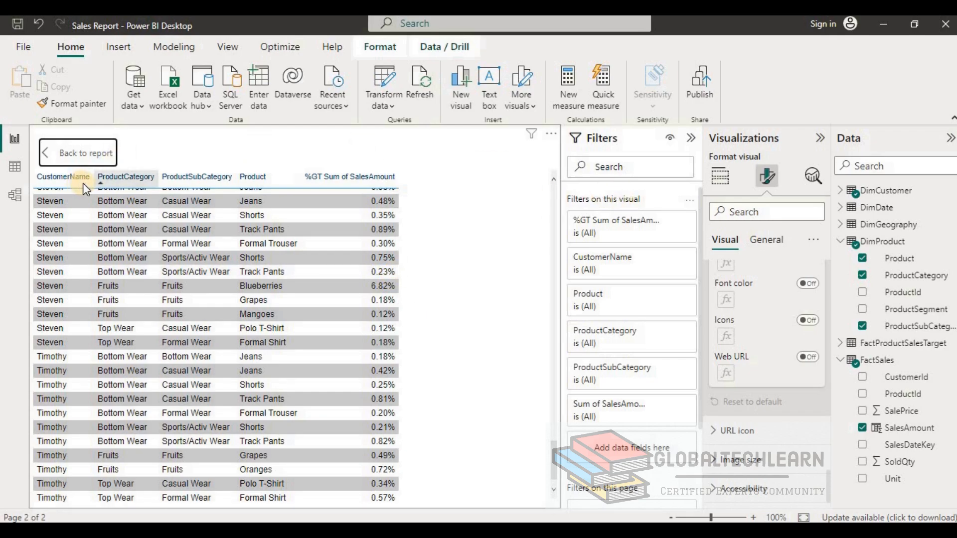
pyautogui.click(718, 186)
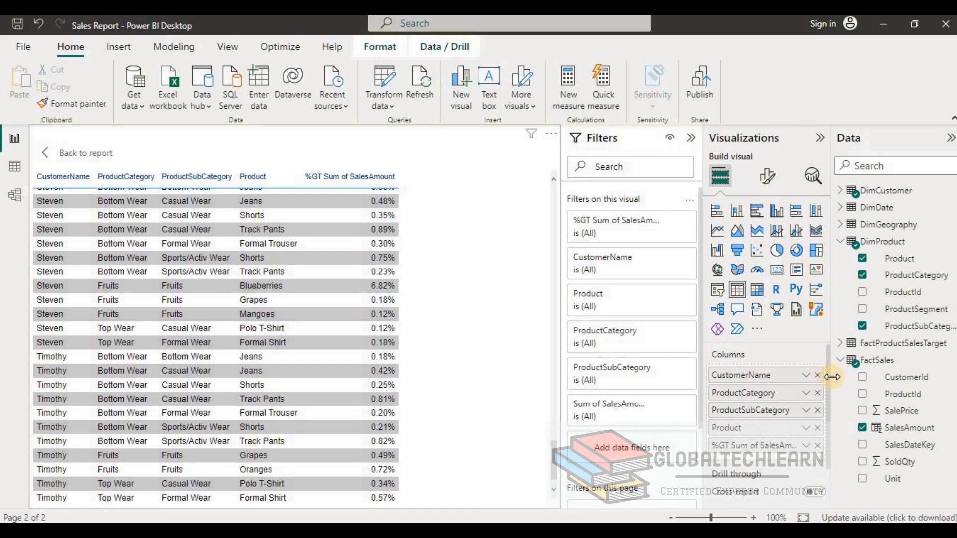
pyautogui.doubleClick(774, 376)
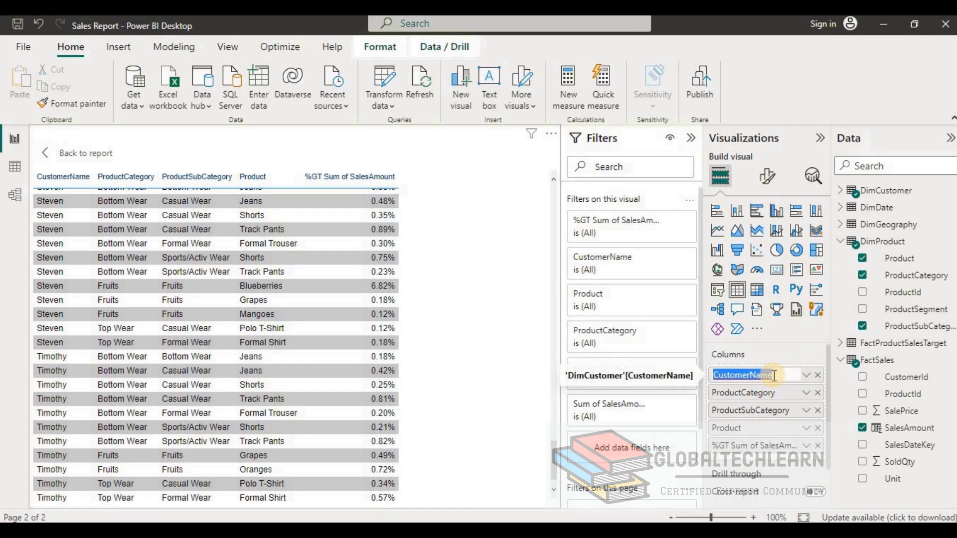
pyautogui.click(774, 376)
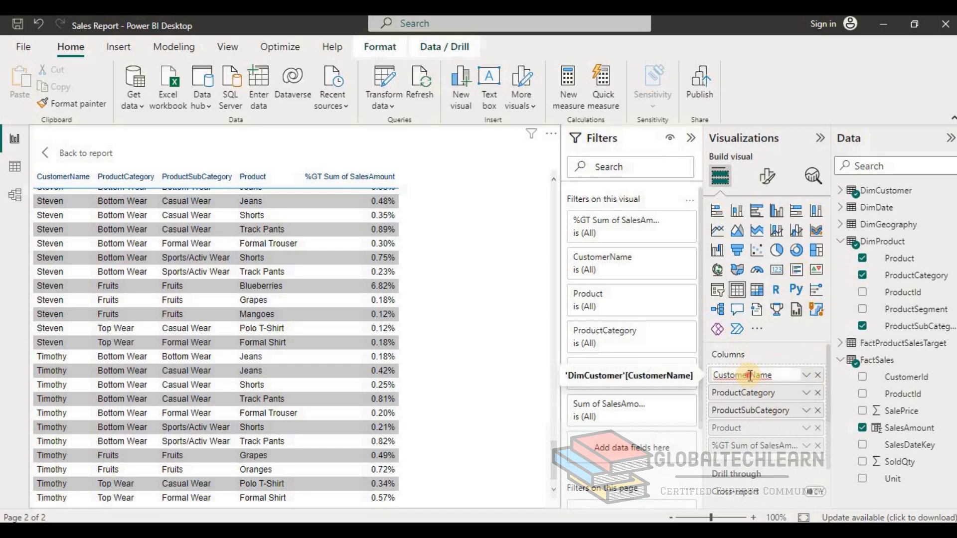
pyautogui.moveTo(750, 376); pyautogui.dragTo(782, 376)
pyautogui.press('BackSpace')
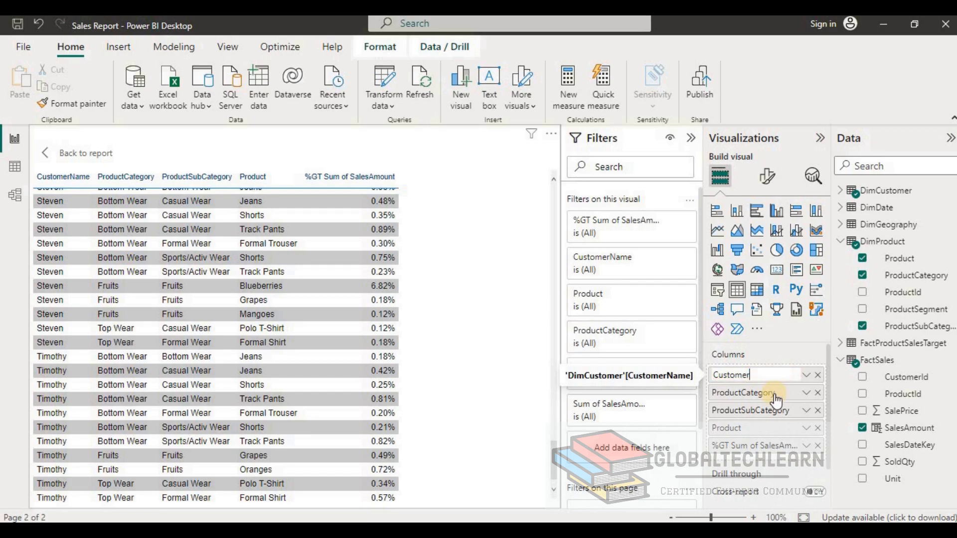
# - Rename the table's ProductCategory column to Category
pyautogui.doubleClick(744, 394)
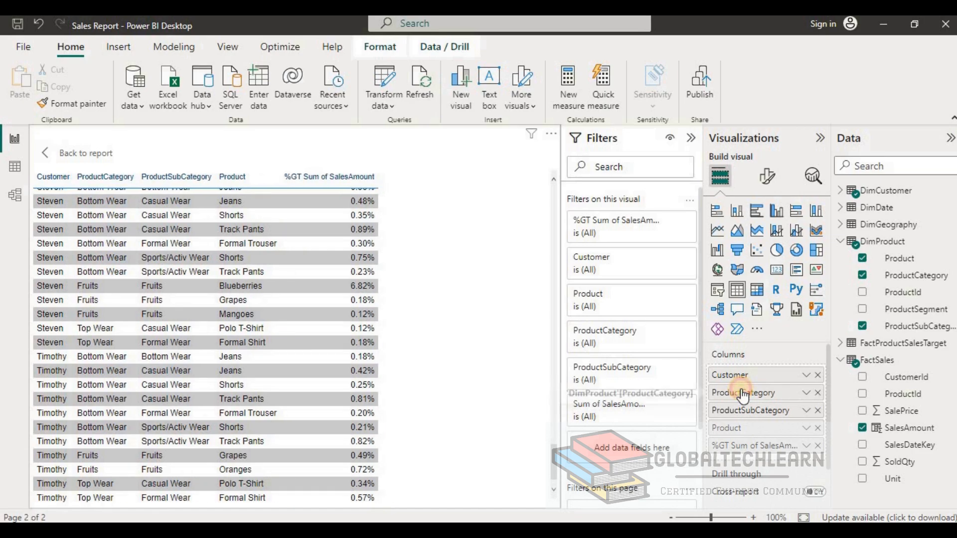
pyautogui.doubleClick(742, 394)
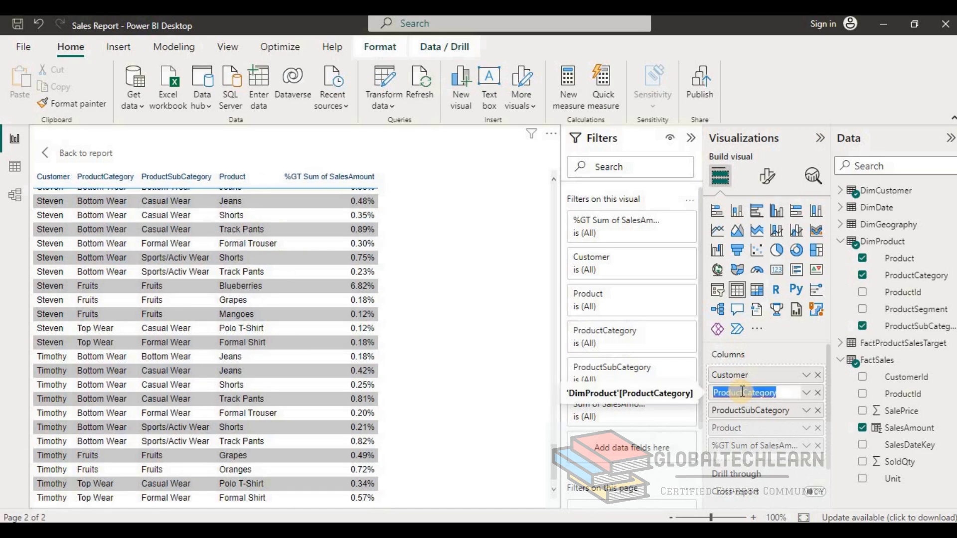
pyautogui.click(742, 393)
pyautogui.press('BackSpace')
pyautogui.press('BackSpace')
pyautogui.press('BackSpace')
pyautogui.press('BackSpace')
pyautogui.press('BackSpace')
pyautogui.press('BackSpace')
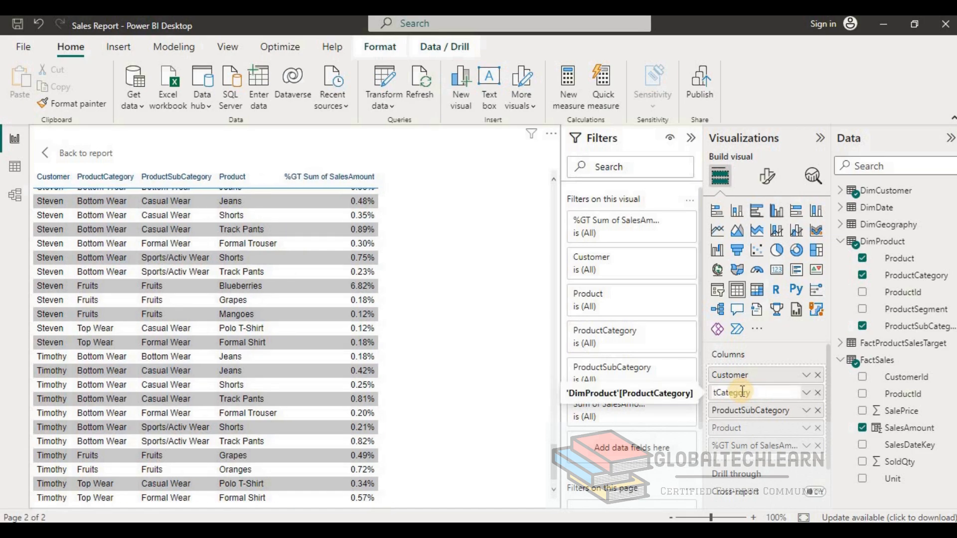
pyautogui.press('Delete')
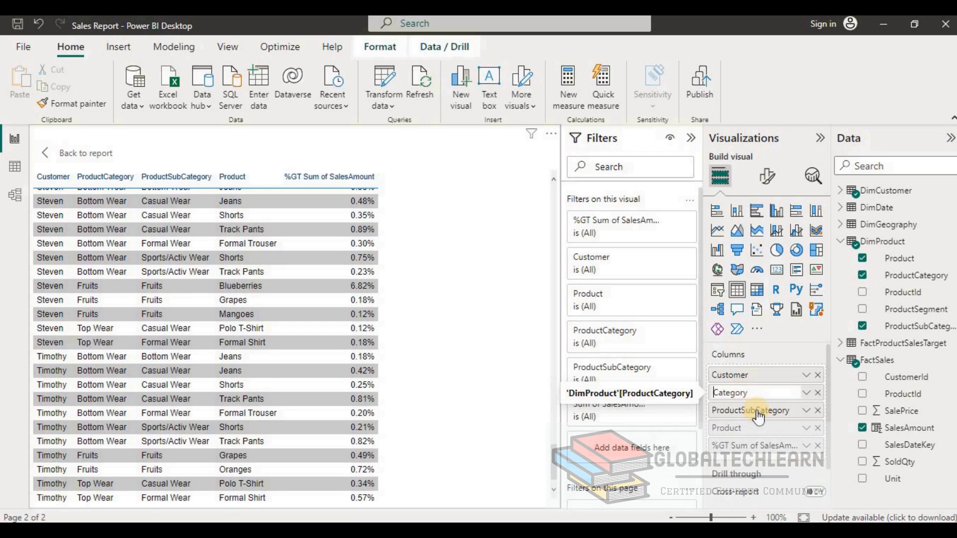
# - Rename the table's ProductSubCategory column to SubCategory
pyautogui.doubleClick(757, 410)
pyautogui.doubleClick(736, 410)
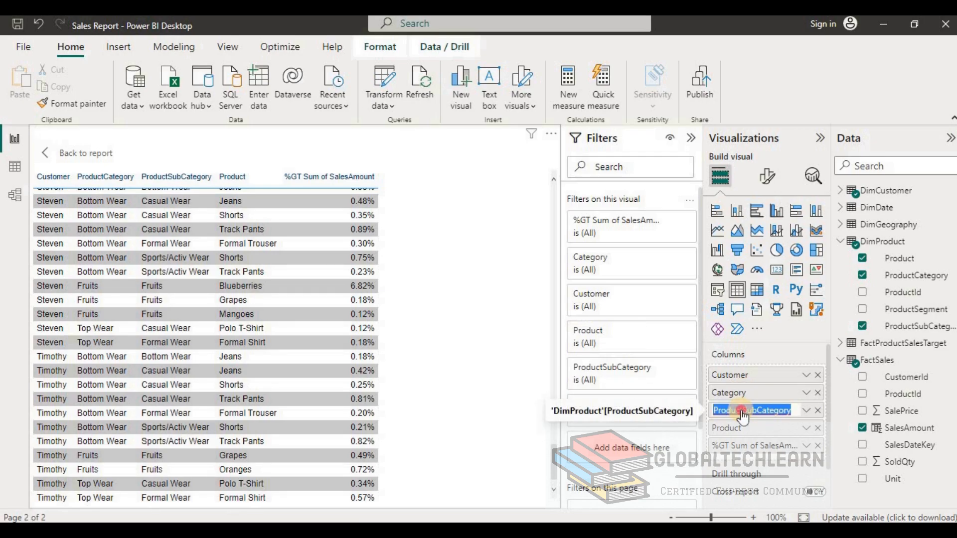
pyautogui.doubleClick(744, 410)
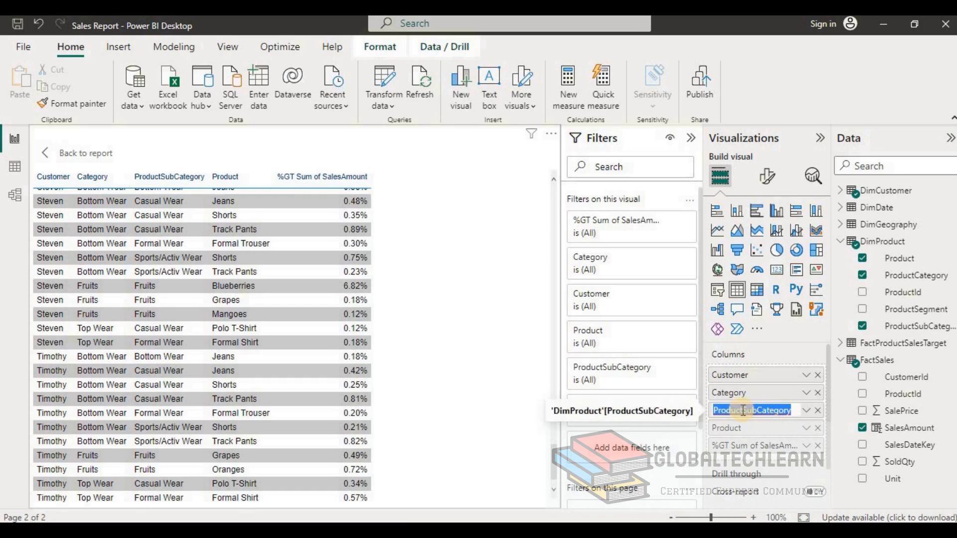
pyautogui.click(743, 410)
pyautogui.hotkey('ctrl', 'a')
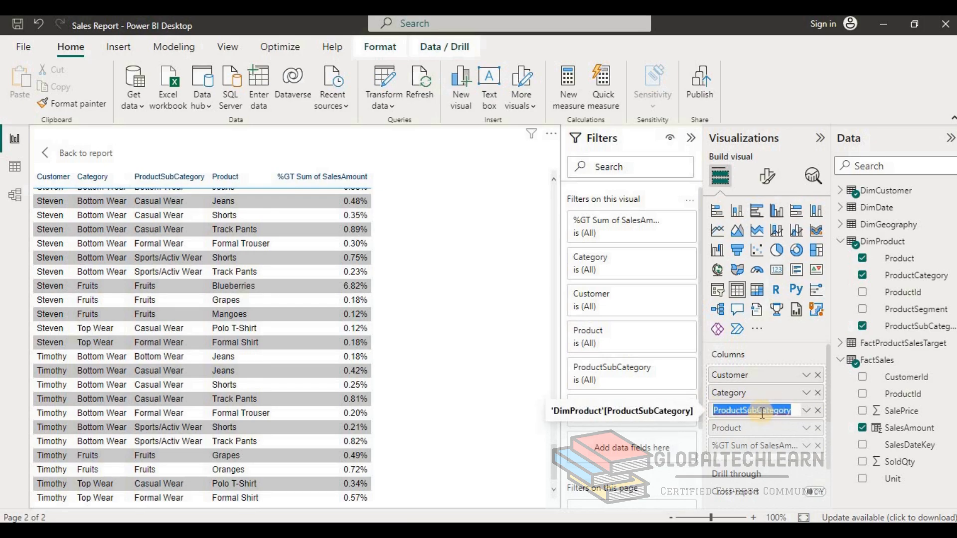
pyautogui.click(743, 409)
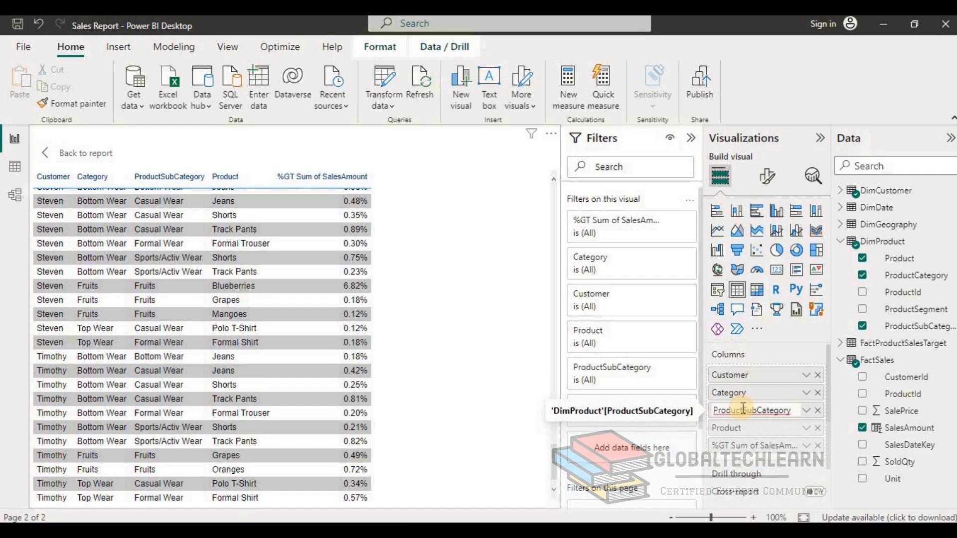
pyautogui.press('BackSpace')
pyautogui.press('BackSpace')
pyautogui.press('BackSpace')
pyautogui.press('BackSpace')
pyautogui.press('BackSpace')
pyautogui.press('BackSpace')
pyautogui.press('BackSpace')
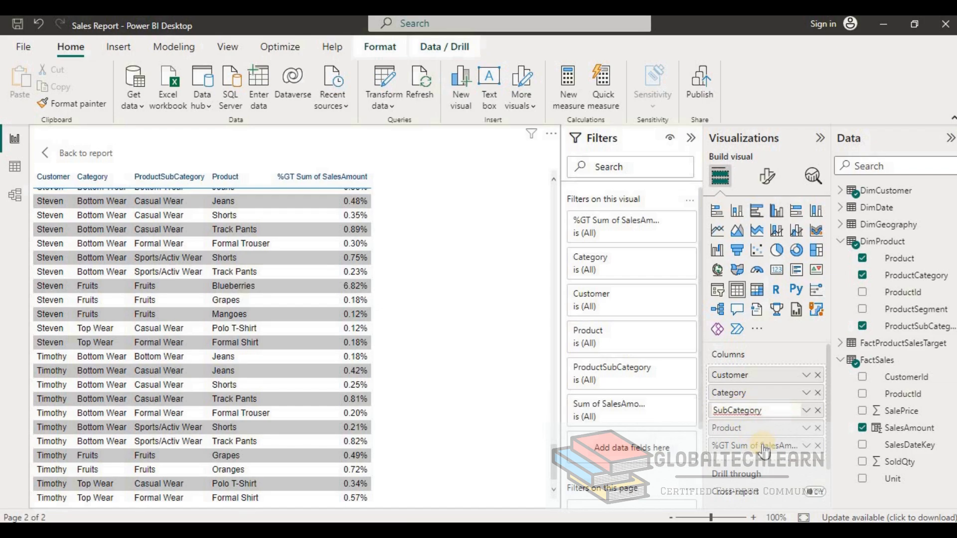
# - Rename the grand-total percentage column of SalesAmount to %Sales
pyautogui.doubleClick(748, 446)
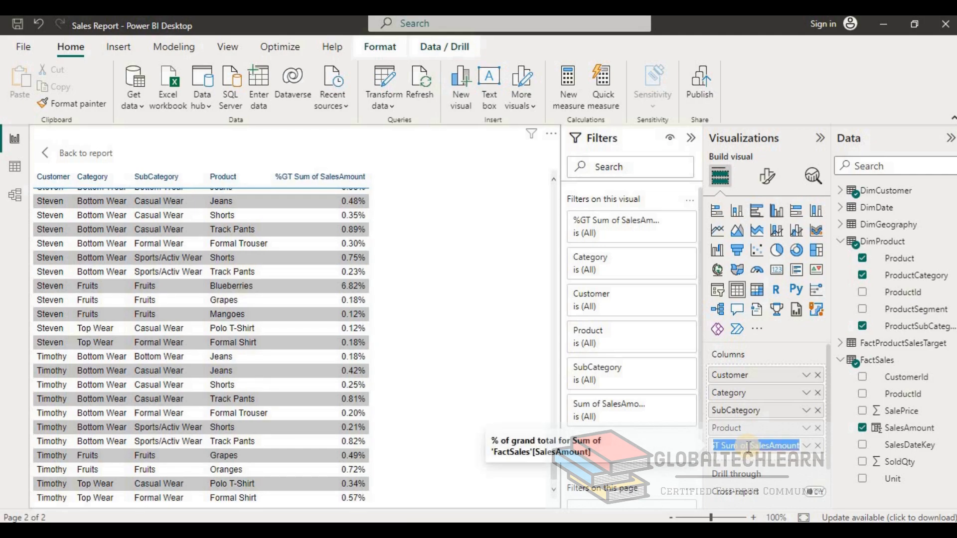
pyautogui.write('%Sales')
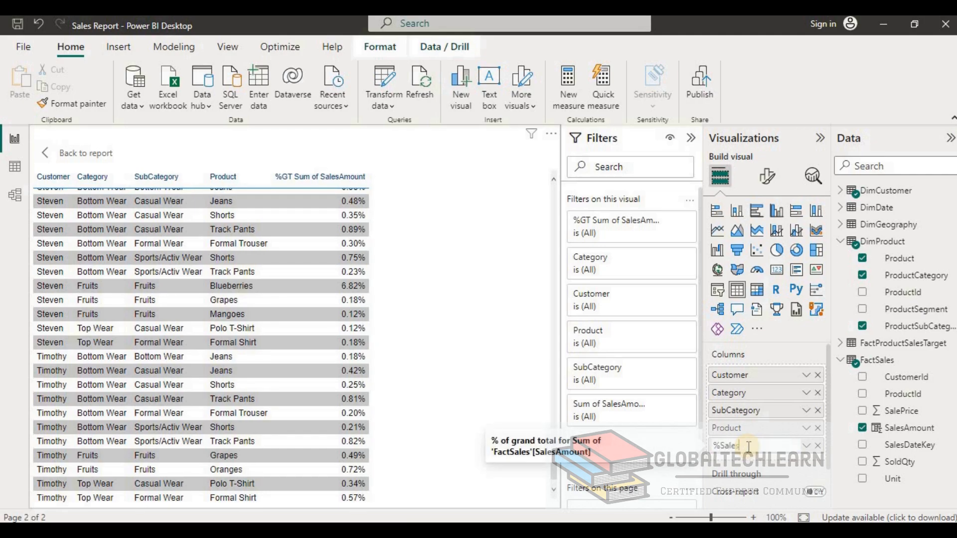
pyautogui.press('Return')
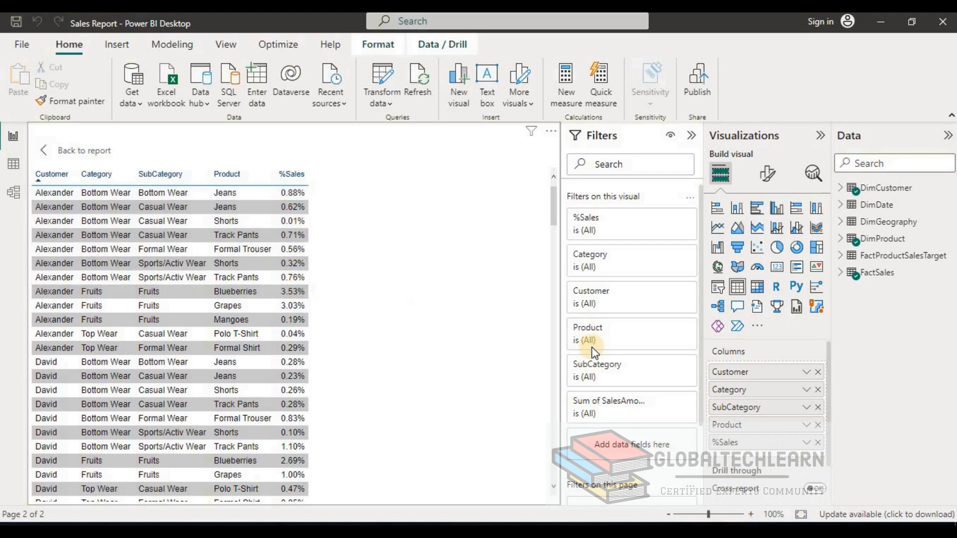
# - Show the %Sales column's values with no calculation instead of as a percent of grand total
pyautogui.rightClick(735, 442)
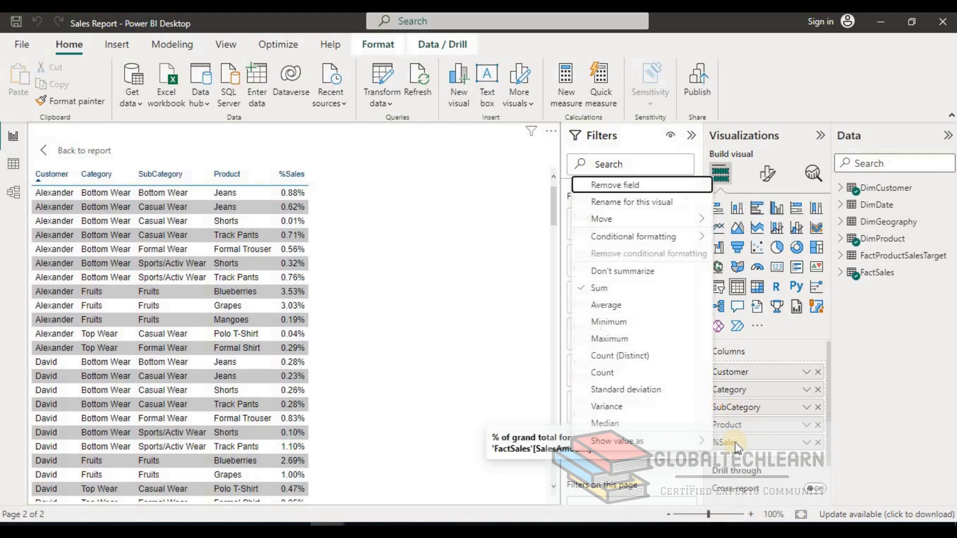
pyautogui.moveTo(672, 442)
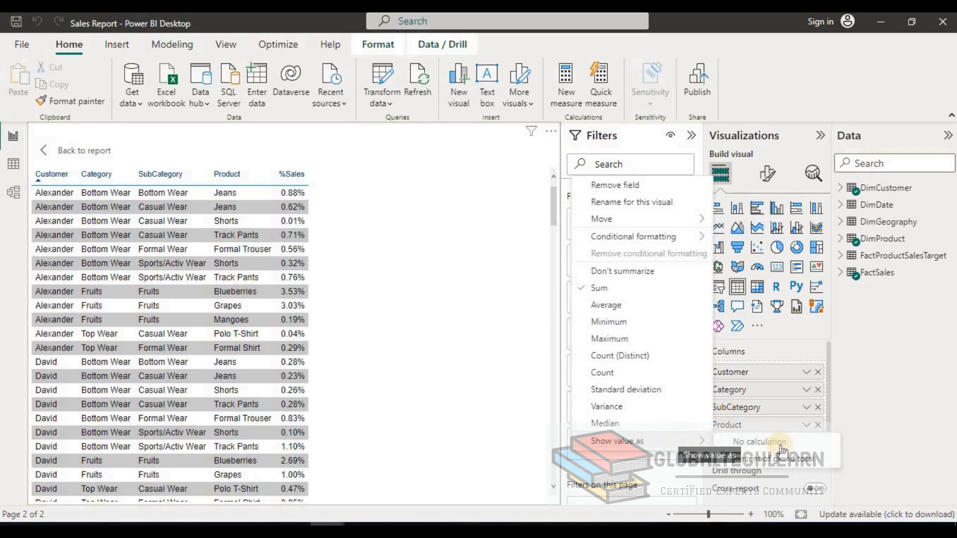
pyautogui.click(765, 443)
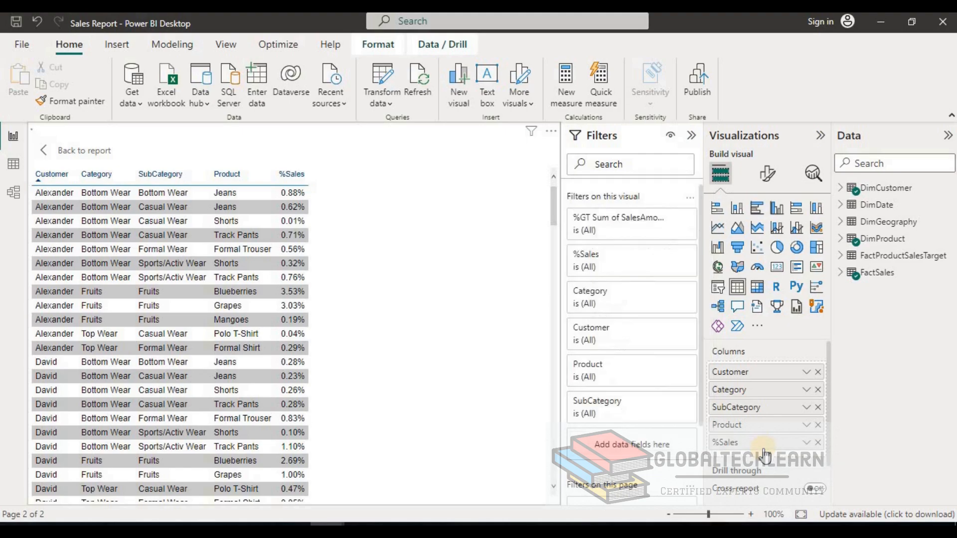
# - Rename the %Sales column to SalesAmt
pyautogui.doubleClick(744, 442)
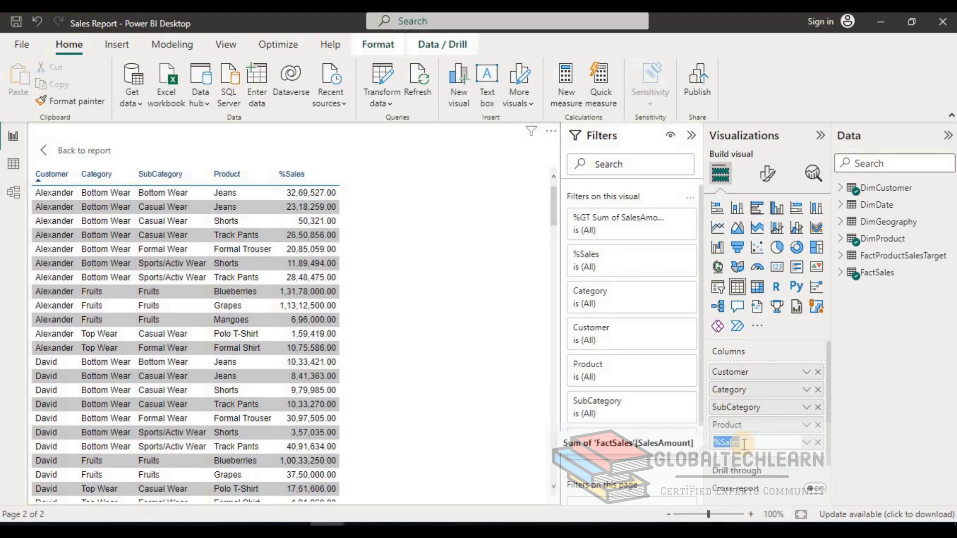
pyautogui.write('S')
pyautogui.press('Return')
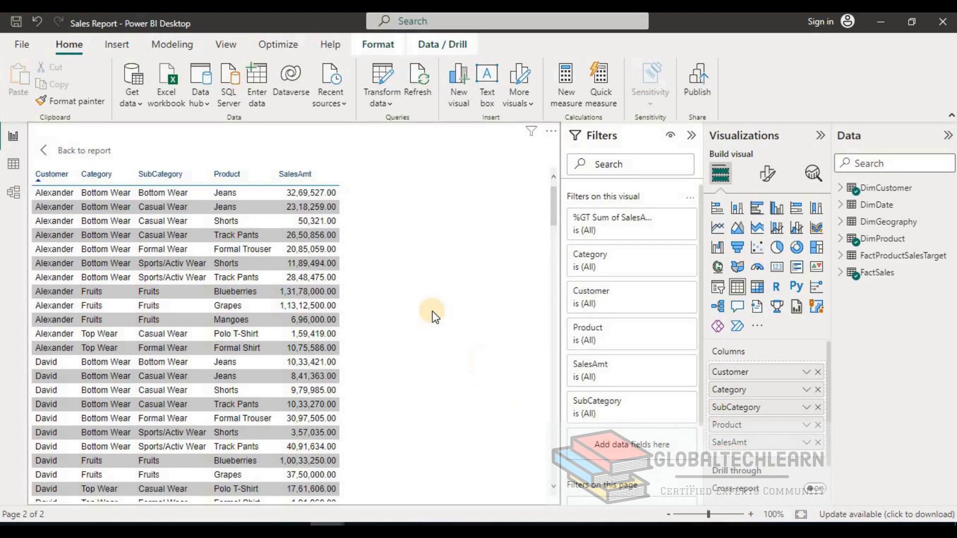
# - Sort the table by SalesAmt in ascending and descending order, and return to sorting by Customer in ascending order
pyautogui.click(282, 181)
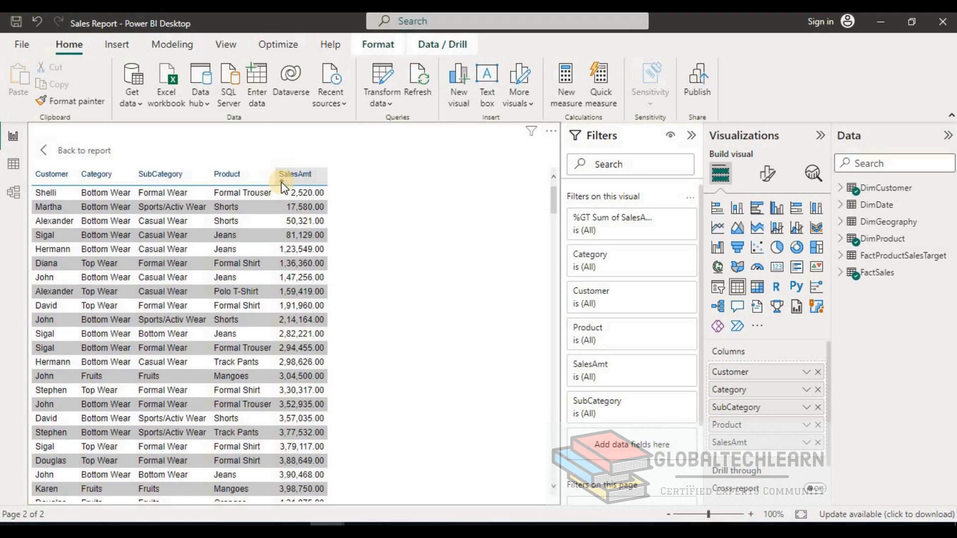
pyautogui.click(291, 182)
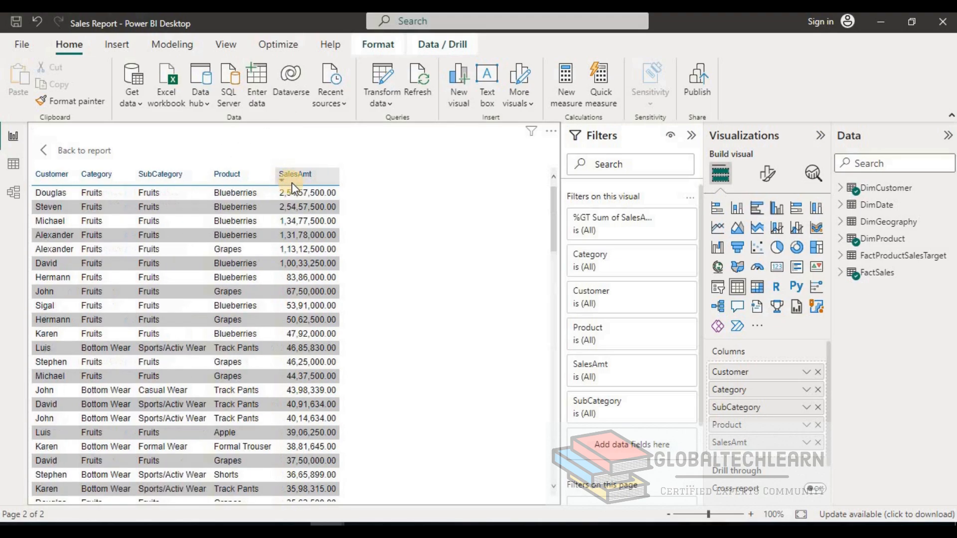
pyautogui.click(291, 183)
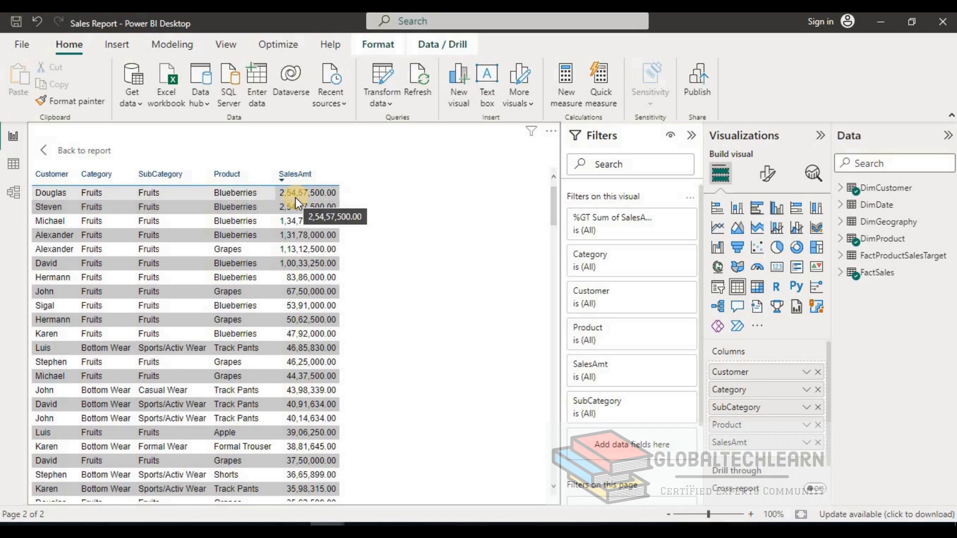
pyautogui.click(285, 178)
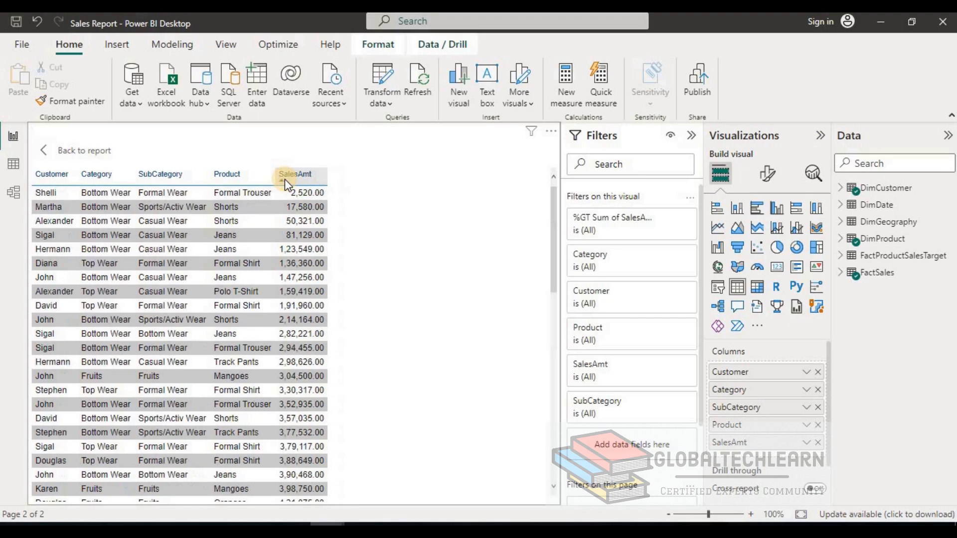
pyautogui.click(55, 175)
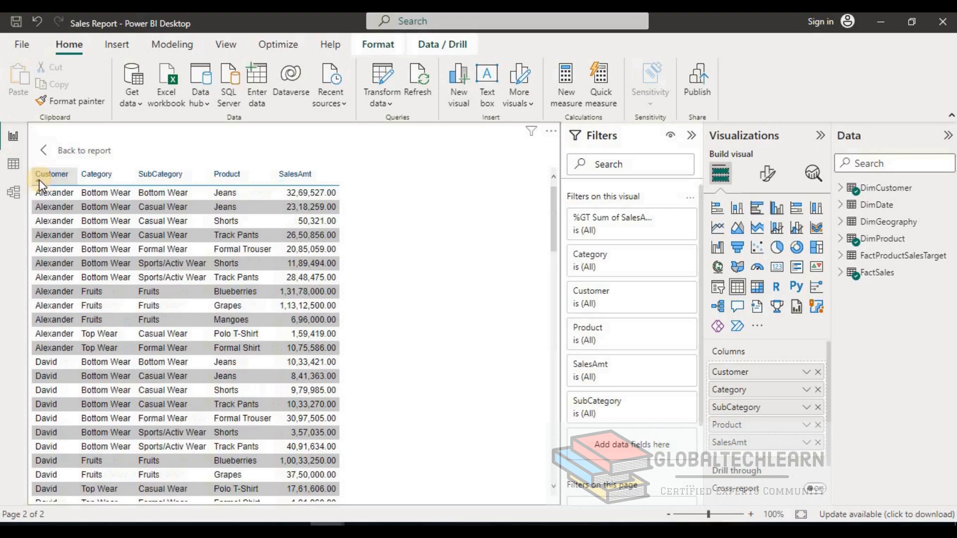
# - Open background color conditional formatting for the SalesAmt column and set its format style to Rules
pyautogui.rightClick(744, 446)
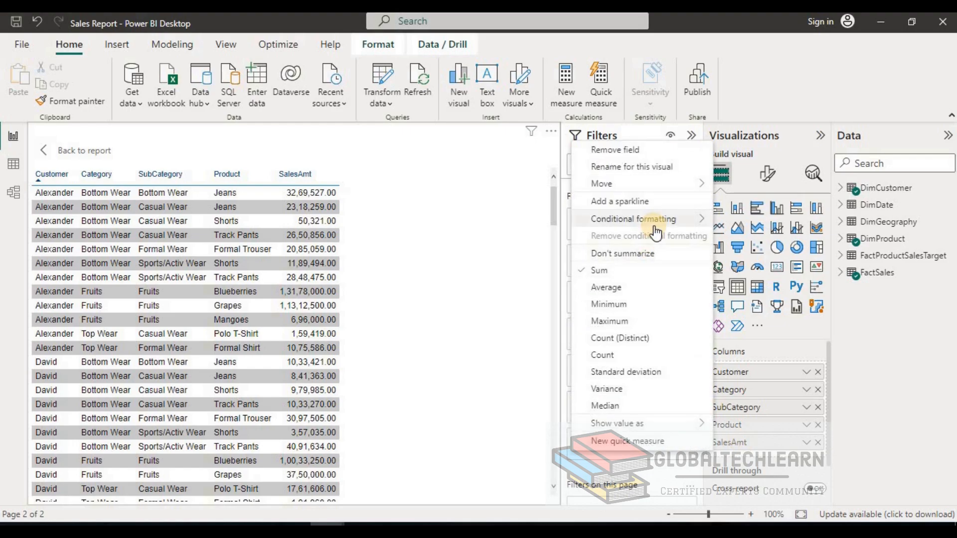
pyautogui.moveTo(655, 226)
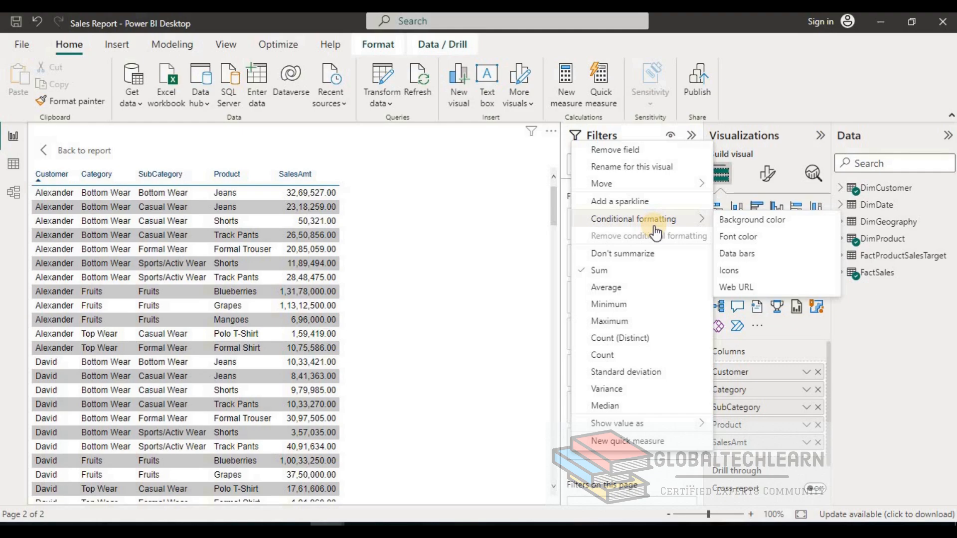
pyautogui.click(733, 223)
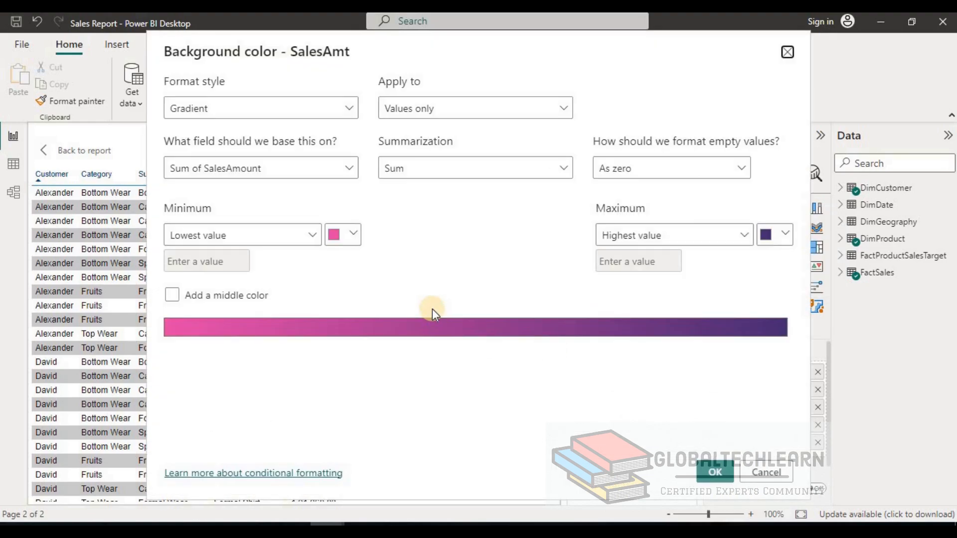
pyautogui.click(259, 108)
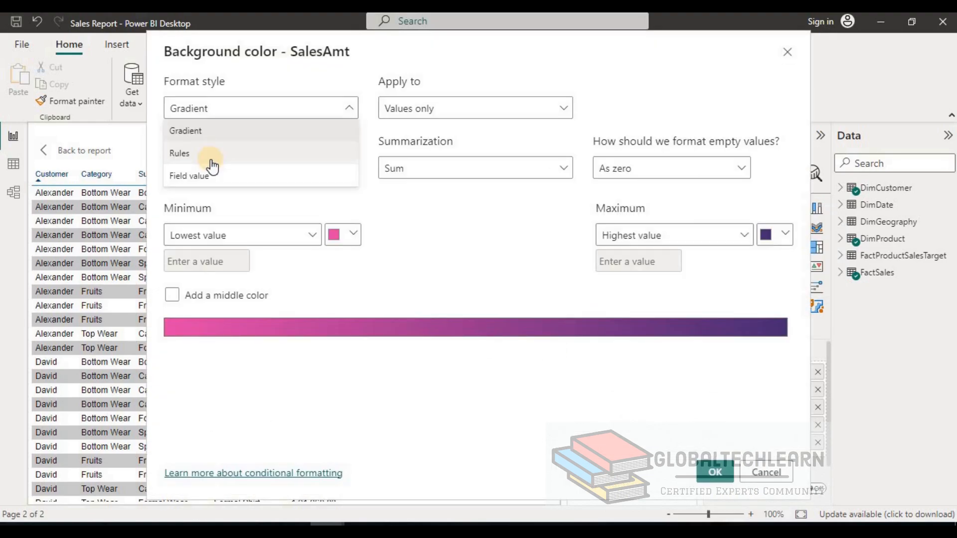
pyautogui.click(189, 151)
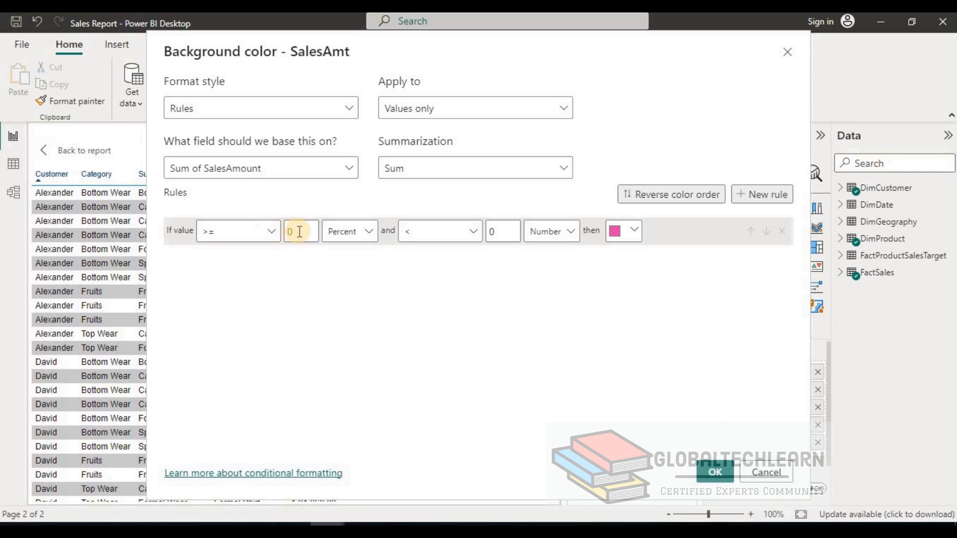
# - Set the first rule's range to numbers greater than or equal to 2000 and less than 1000000
pyautogui.click(284, 232)
pyautogui.write('2000')
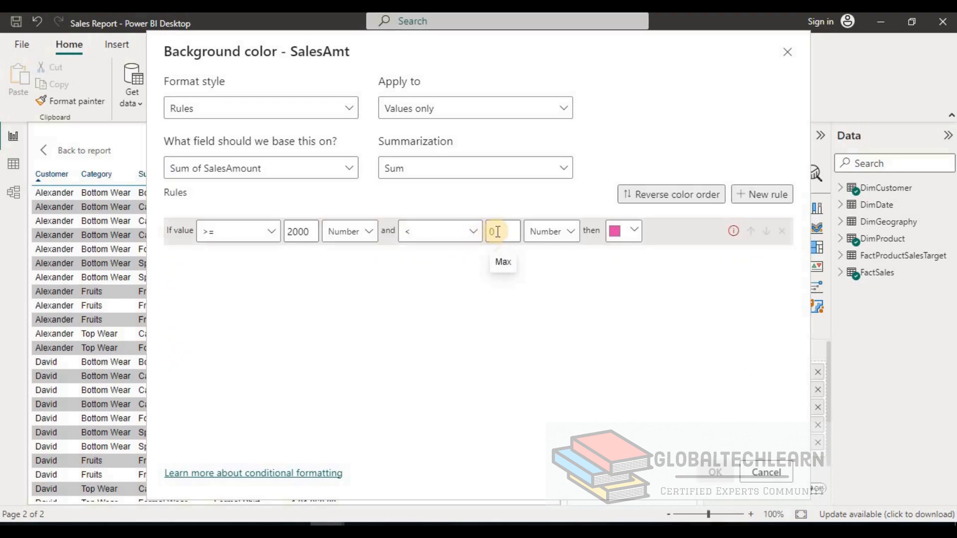
pyautogui.doubleClick(497, 232)
pyautogui.write('100000')
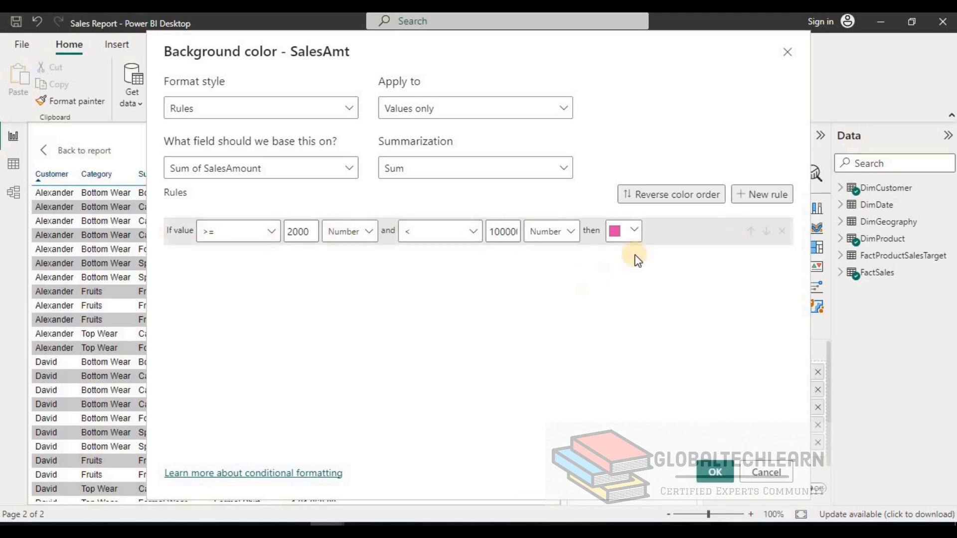
# - Give the first rule a custom light salmon-pink background color
pyautogui.click(633, 231)
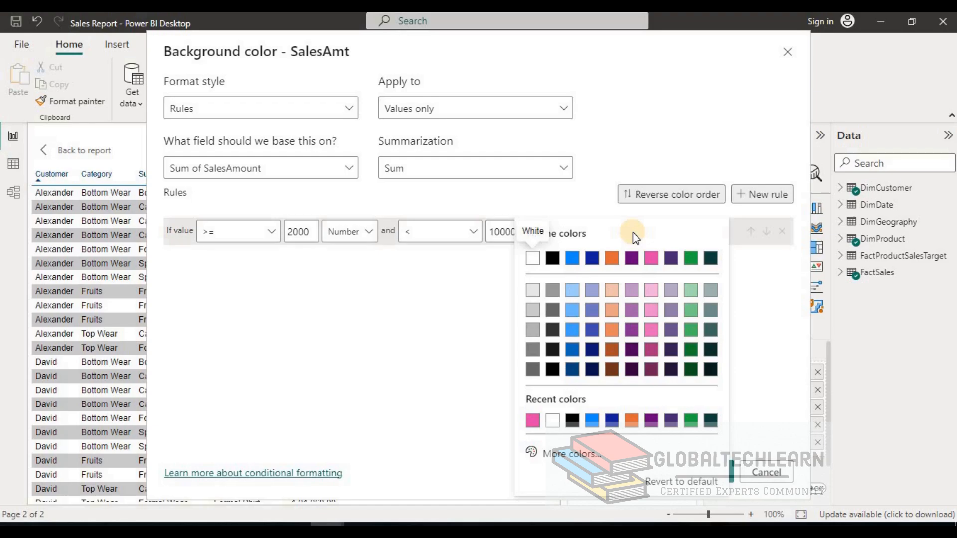
pyautogui.click(558, 453)
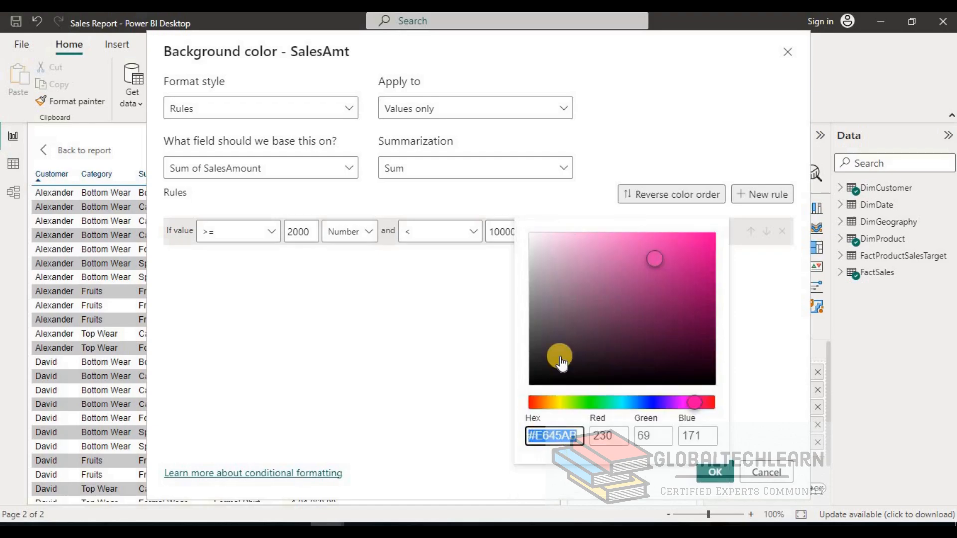
pyautogui.click(533, 403)
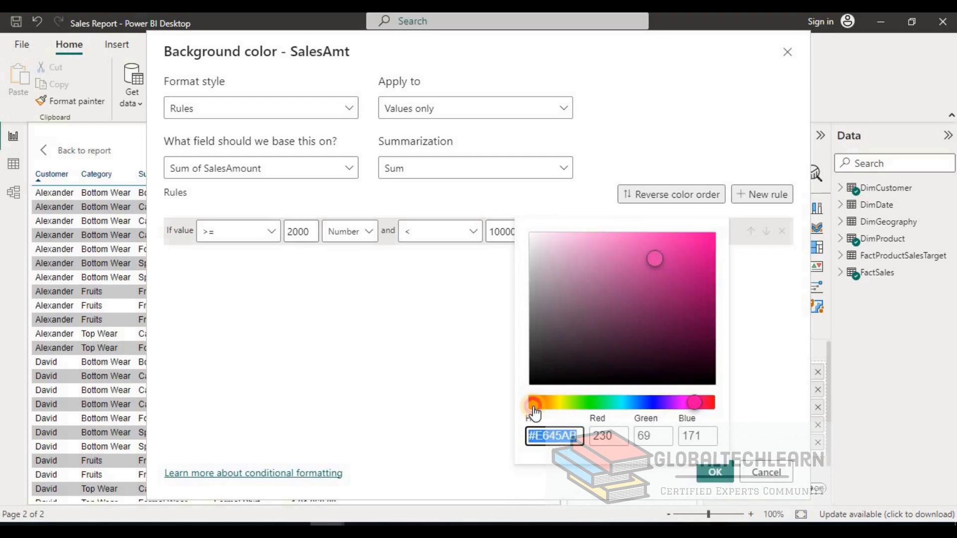
pyautogui.click(573, 233)
pyautogui.click(743, 306)
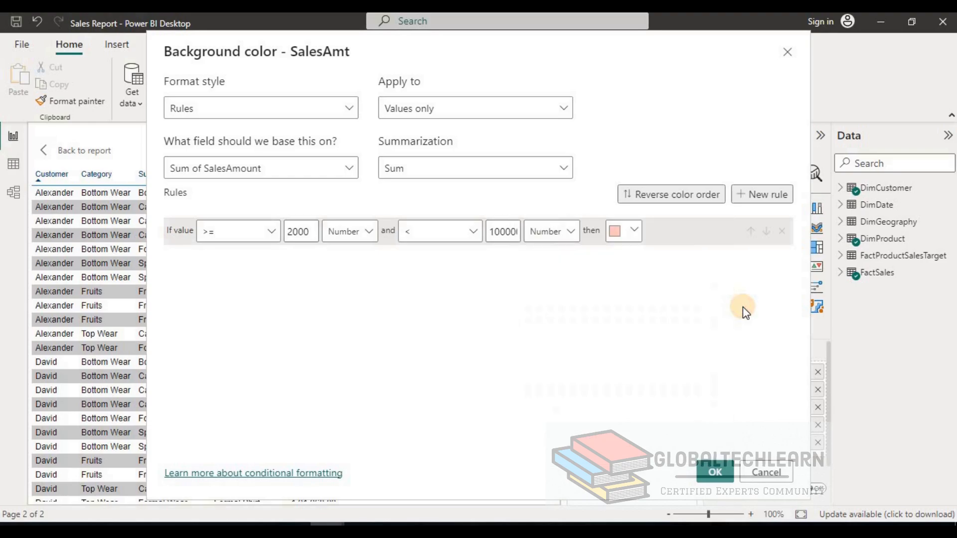
# - Add a second rule for numbers greater than or equal to 1000000 and less than 2500000
pyautogui.click(764, 202)
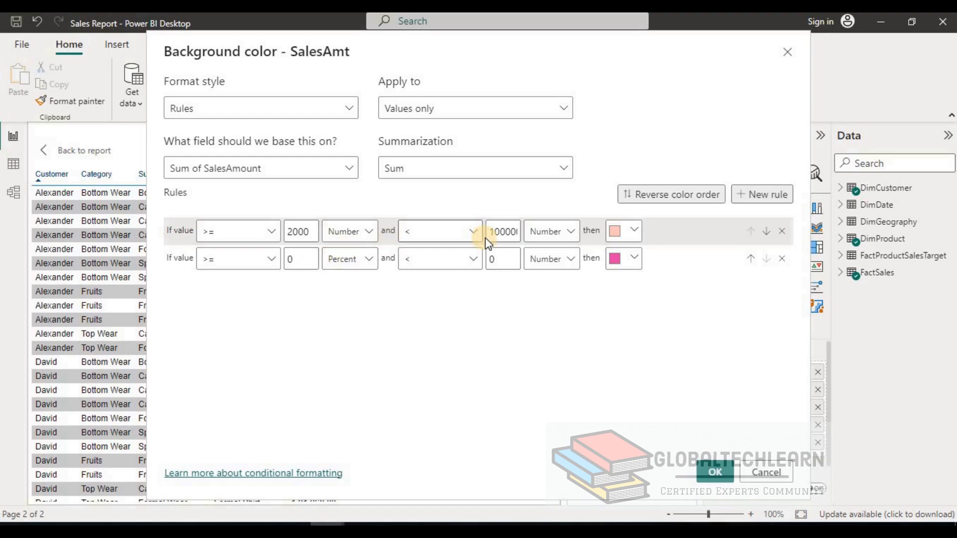
pyautogui.doubleClick(501, 230)
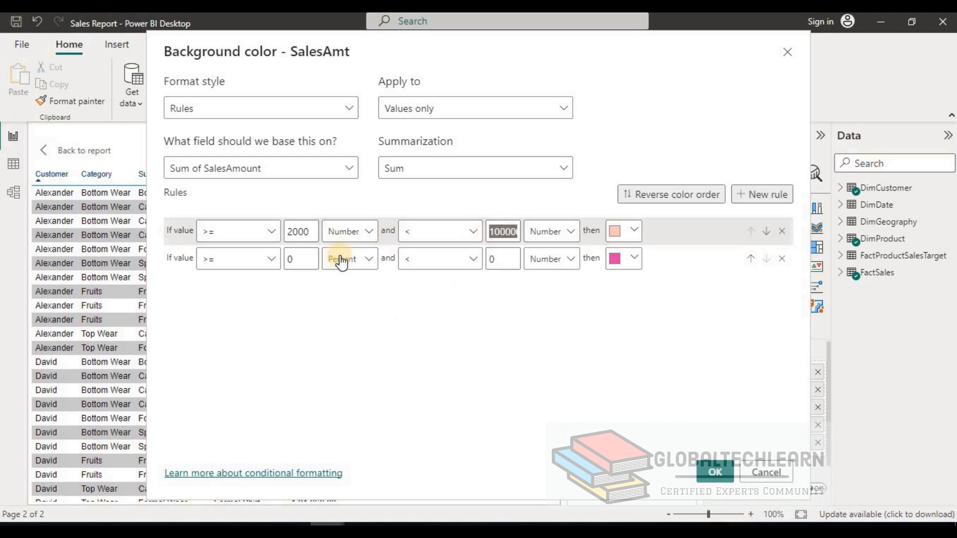
pyautogui.click(308, 258)
pyautogui.doubleClick(307, 258)
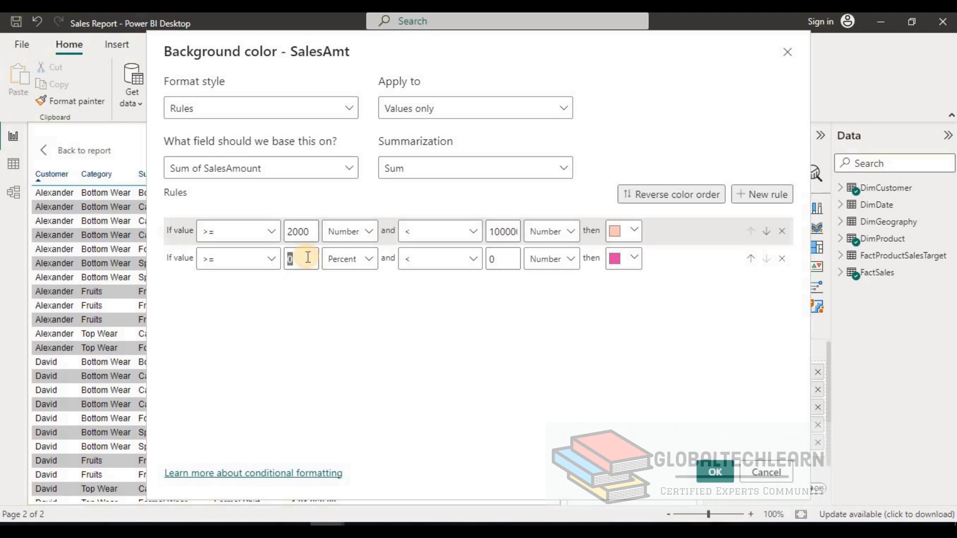
pyautogui.write('1000000')
pyautogui.doubleClick(506, 263)
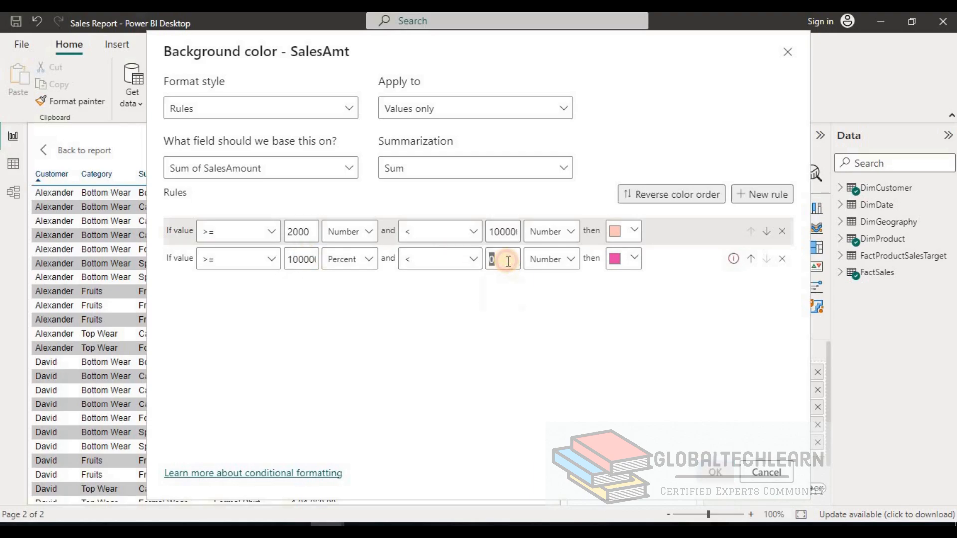
pyautogui.click(371, 264)
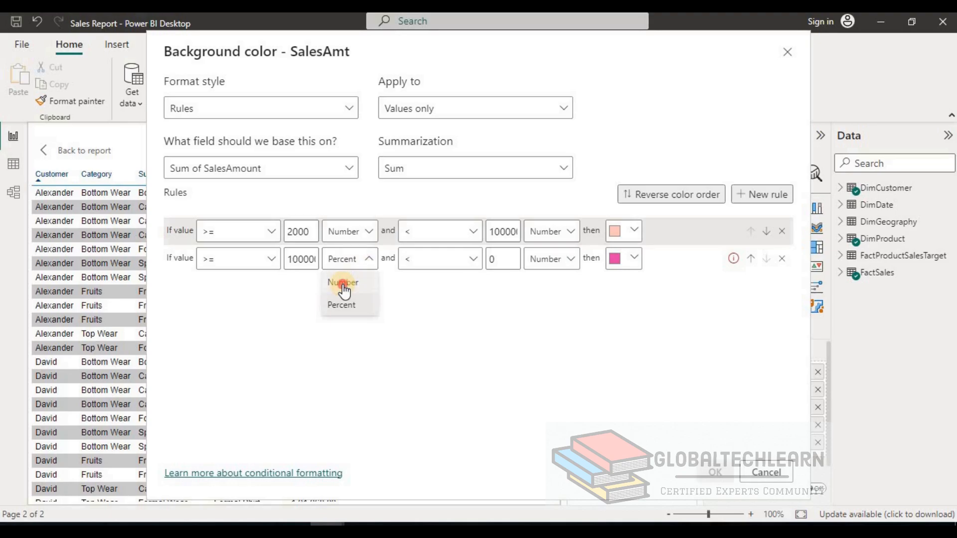
pyautogui.click(343, 282)
pyautogui.doubleClick(491, 257)
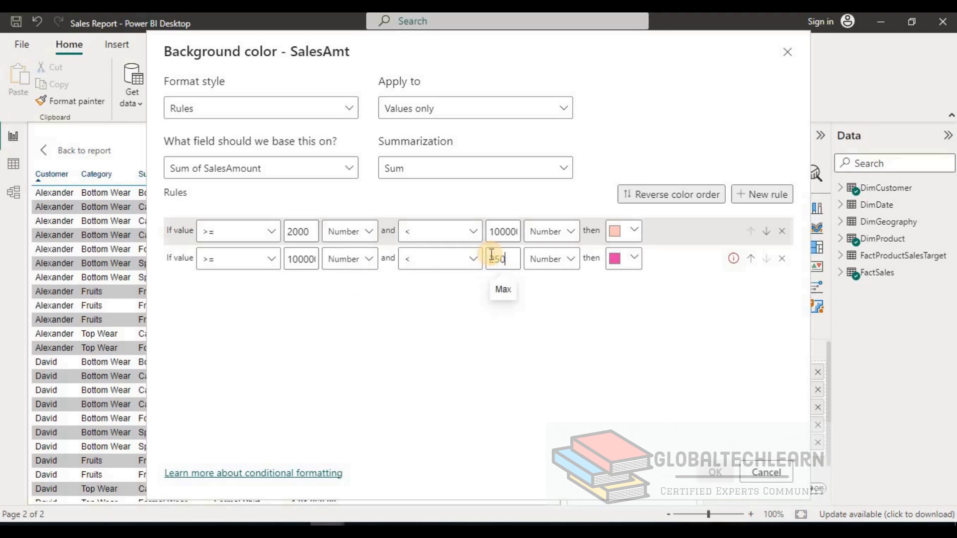
pyautogui.write('250000')
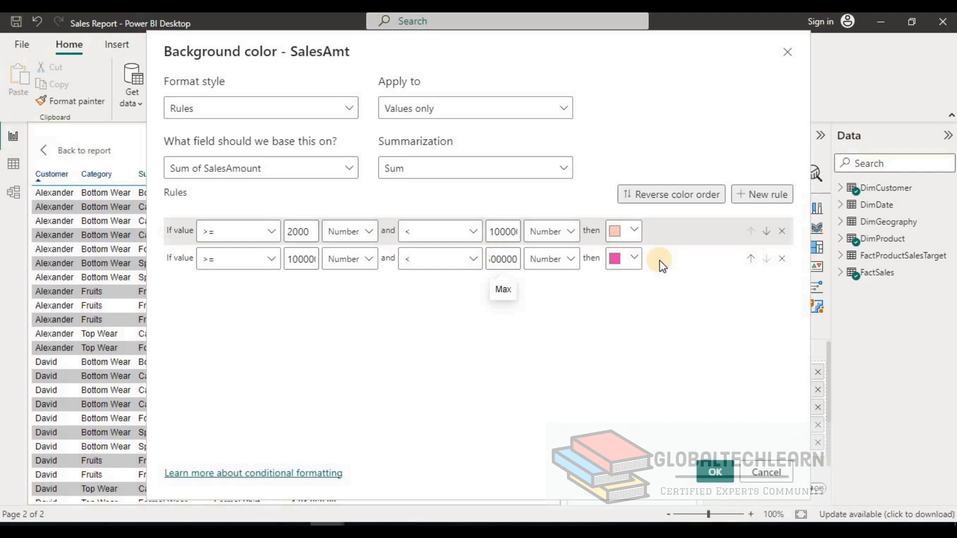
# - Give the second rule the custom light yellow background color #F7F577
pyautogui.click(640, 260)
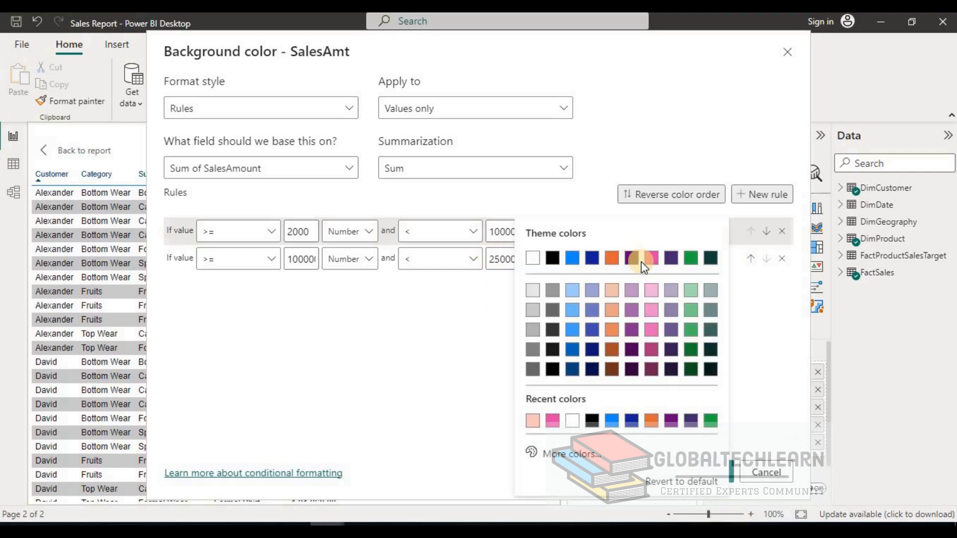
pyautogui.click(566, 454)
pyautogui.click(558, 402)
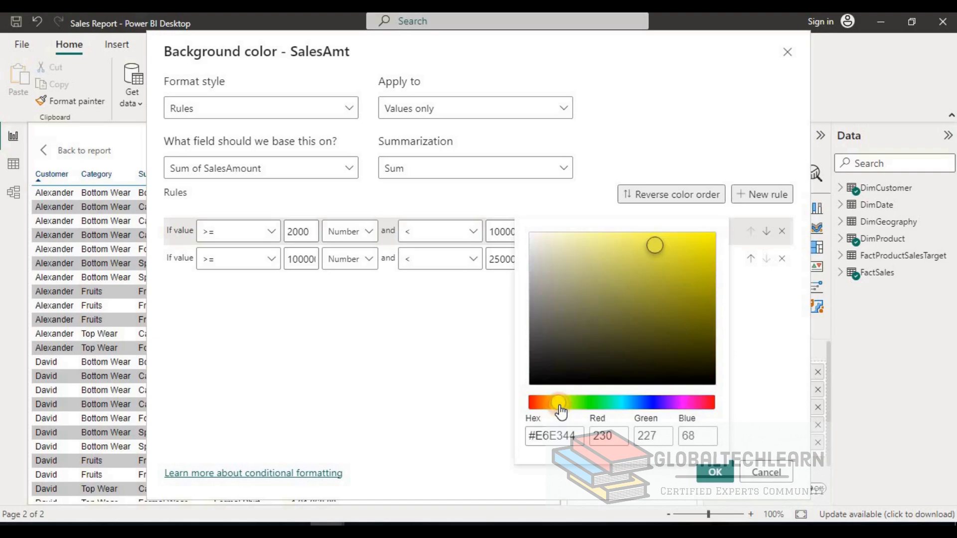
pyautogui.click(627, 243)
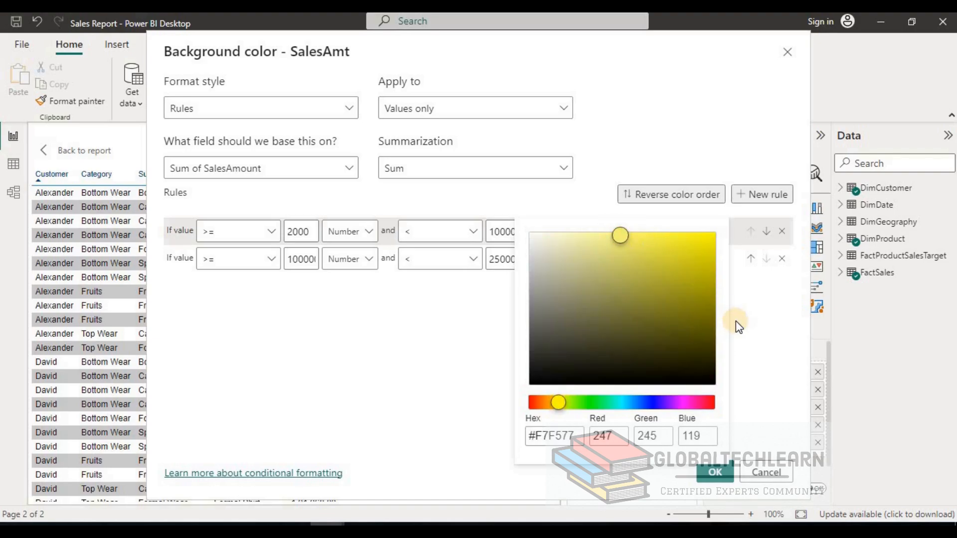
pyautogui.click(761, 341)
# - Add a third rule for numbers greater than or equal to 2500000 and below a much higher upper limit
pyautogui.click(763, 196)
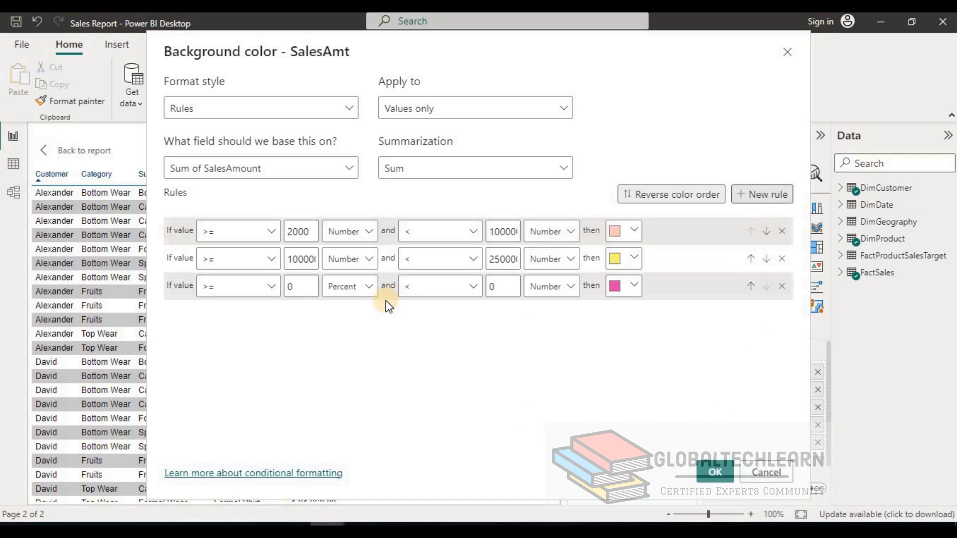
pyautogui.doubleClick(500, 258)
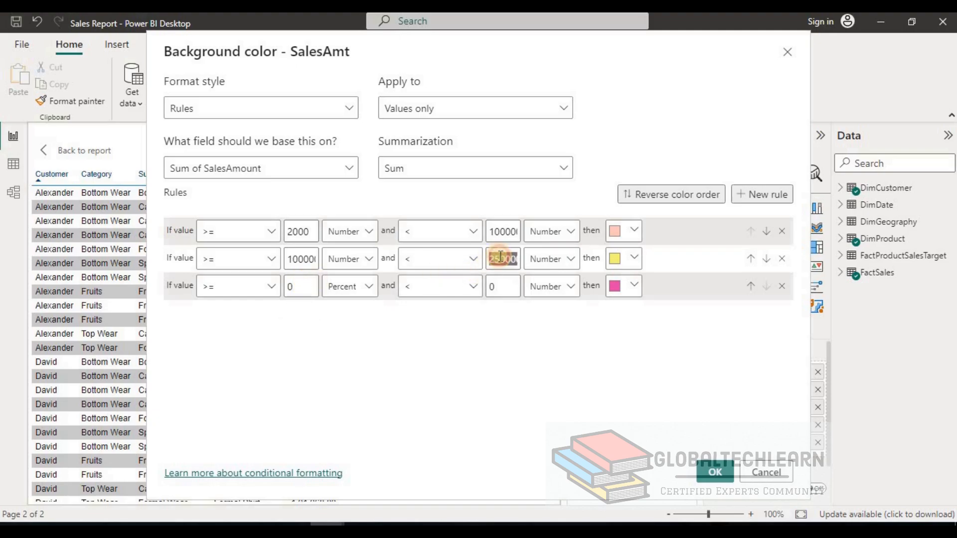
pyautogui.doubleClick(302, 286)
pyautogui.write('250000')
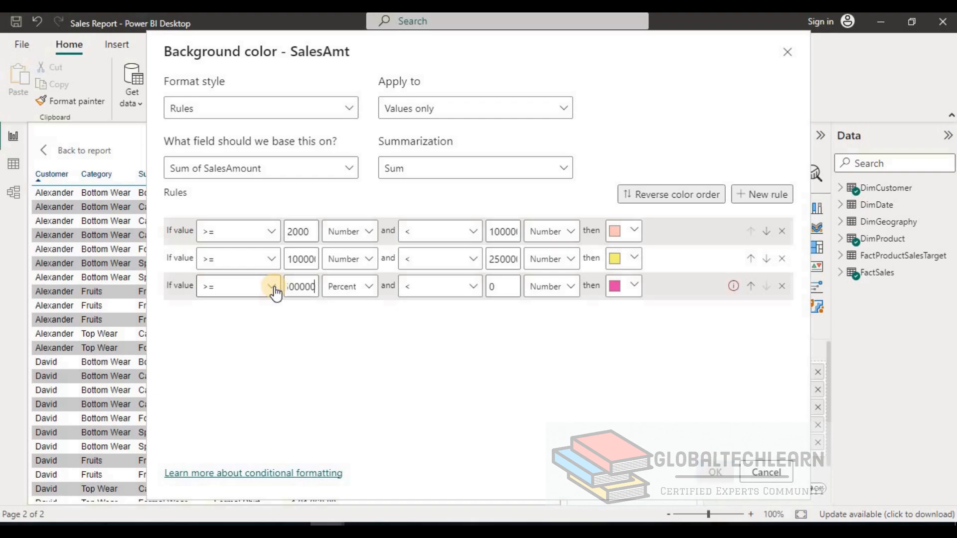
pyautogui.click(367, 295)
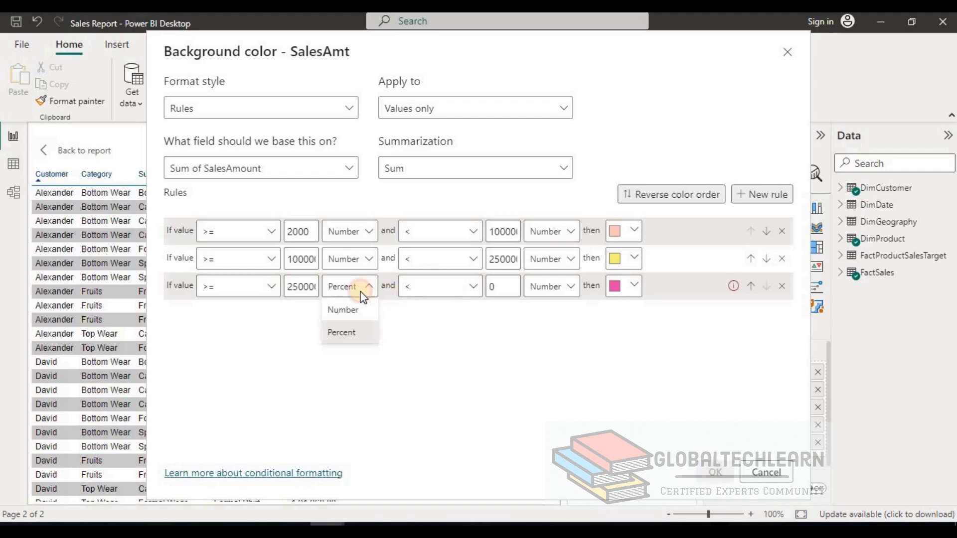
pyautogui.click(348, 309)
pyautogui.doubleClick(501, 288)
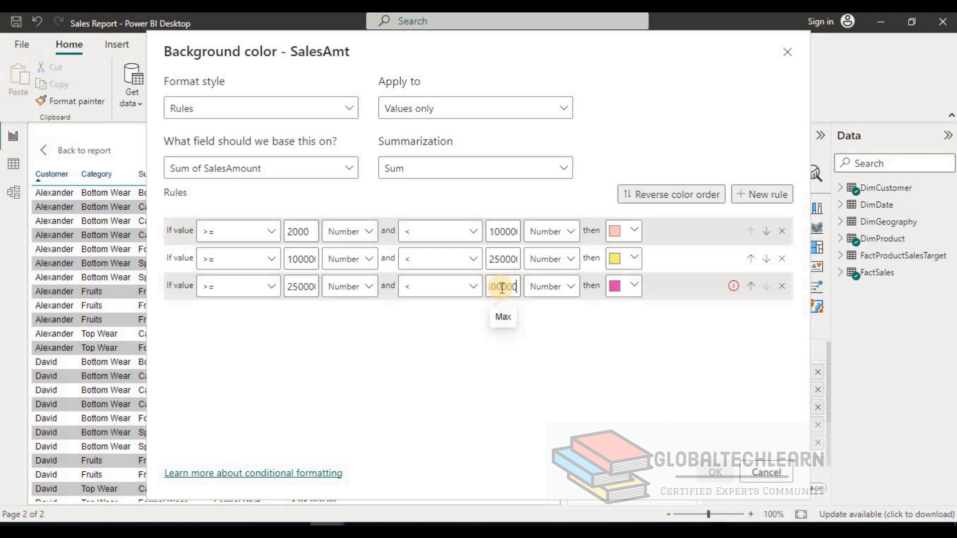
pyautogui.write('0')
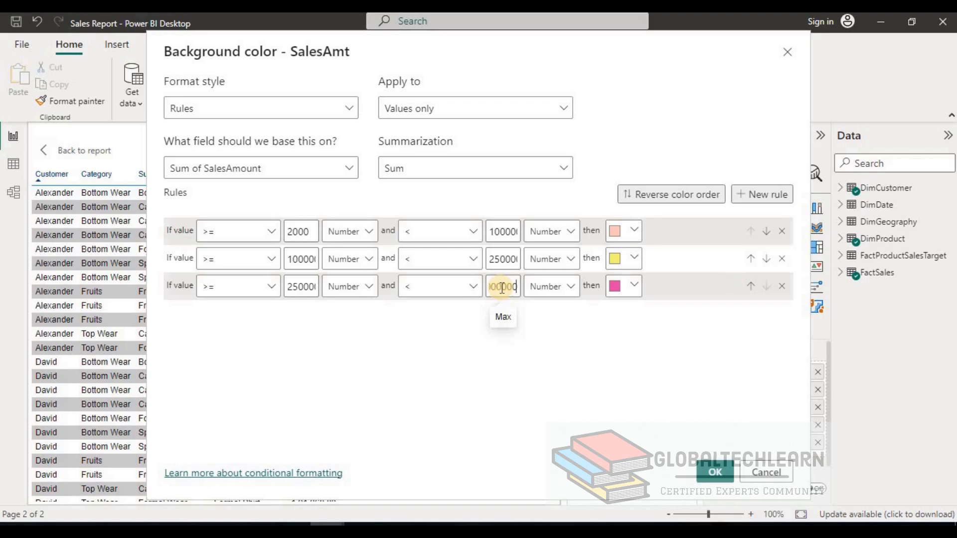
# - Give the third rule the green theme color and apply the background color rules to SalesAmt
pyautogui.click(635, 286)
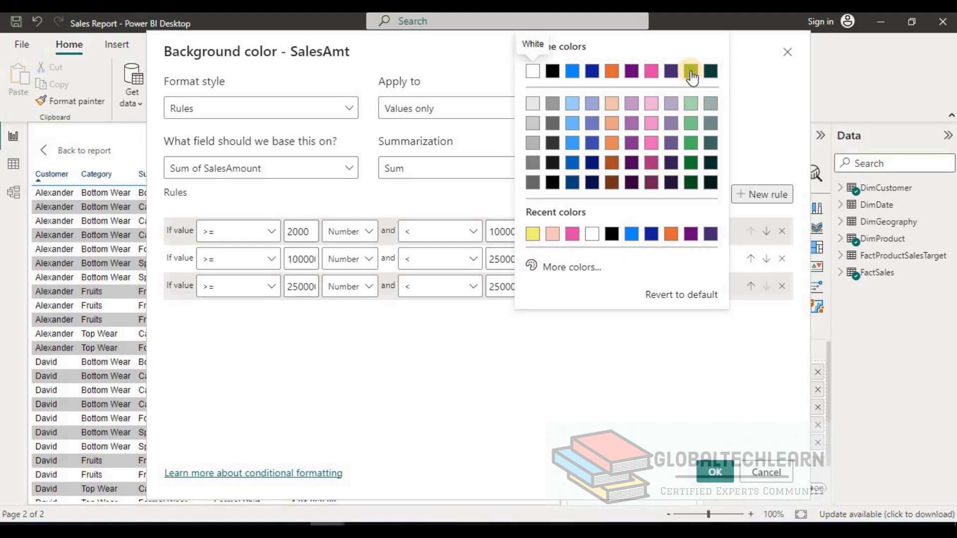
pyautogui.click(691, 72)
pyautogui.click(714, 469)
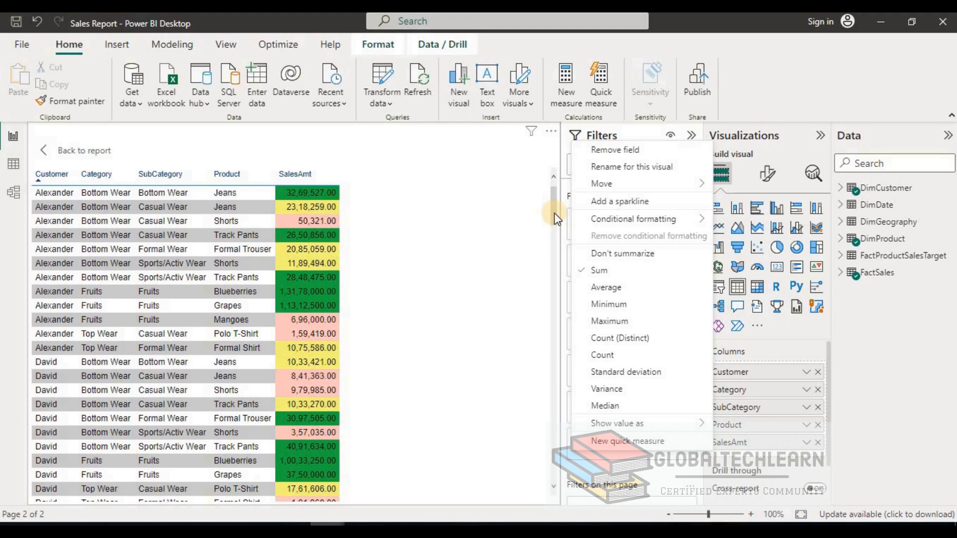
# - Look through the SalesAmt background colors further down the table and return to the first rows
pyautogui.click(555, 373)
pyautogui.click(555, 373)
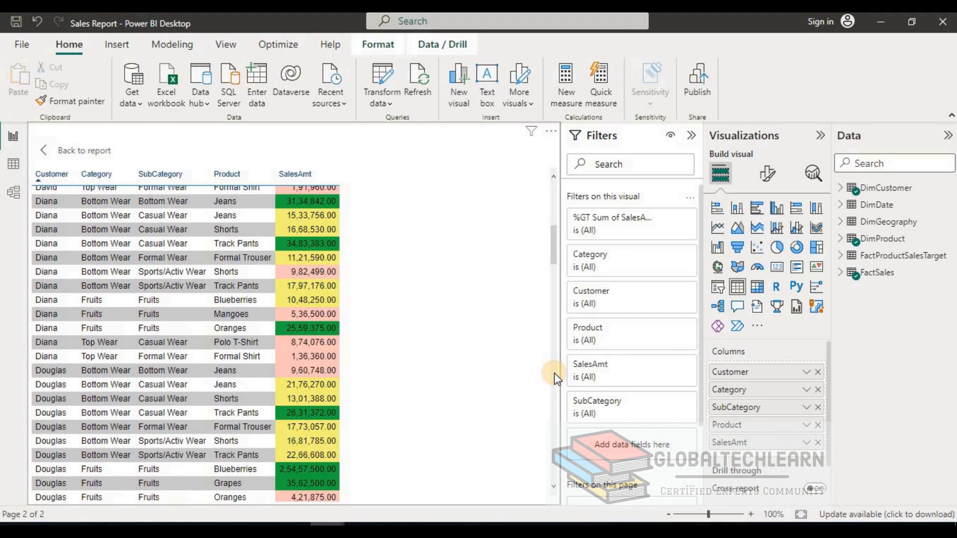
pyautogui.click(554, 373)
pyautogui.click(555, 373)
pyautogui.click(552, 271)
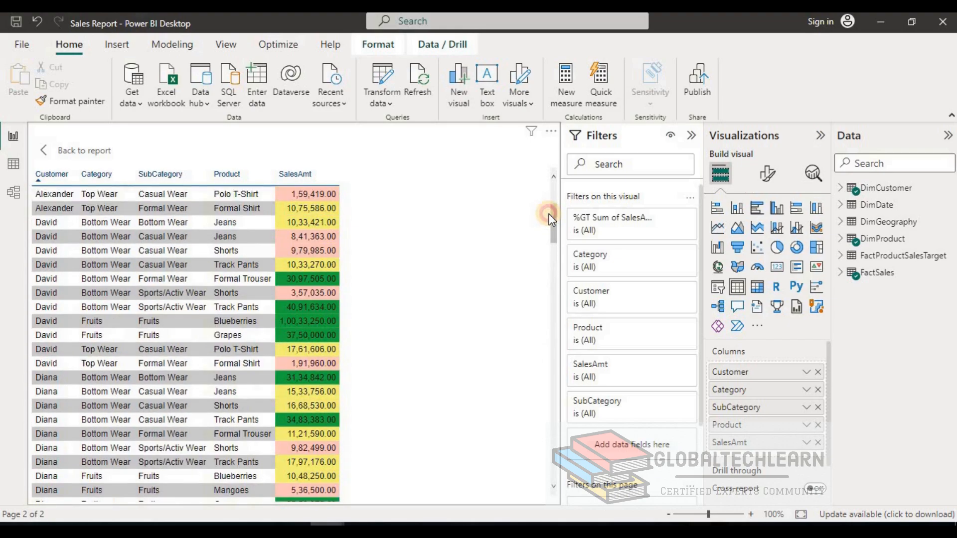
pyautogui.click(551, 225)
pyautogui.click(551, 199)
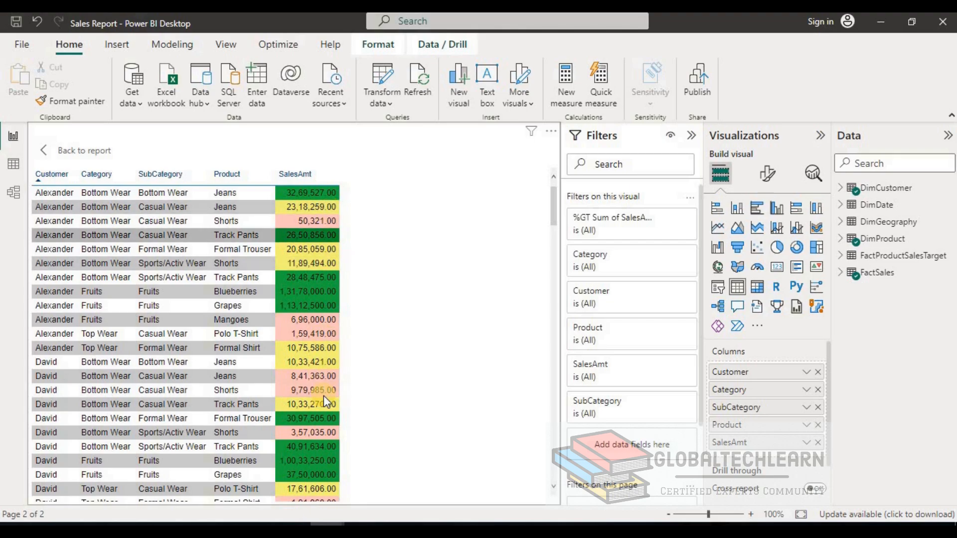
# - View the conditional formatting options available for the Customer column, then close them without choosing one
pyautogui.rightClick(737, 374)
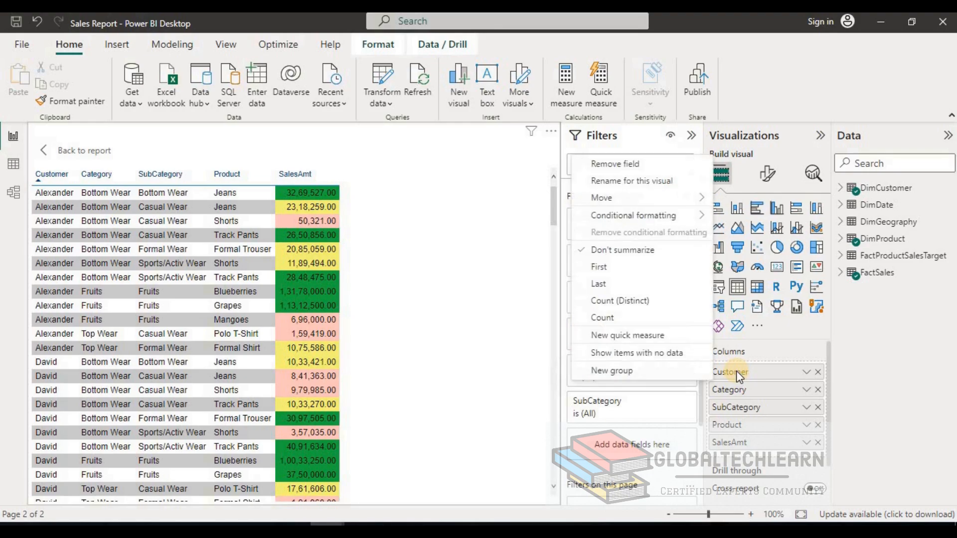
pyautogui.moveTo(666, 220)
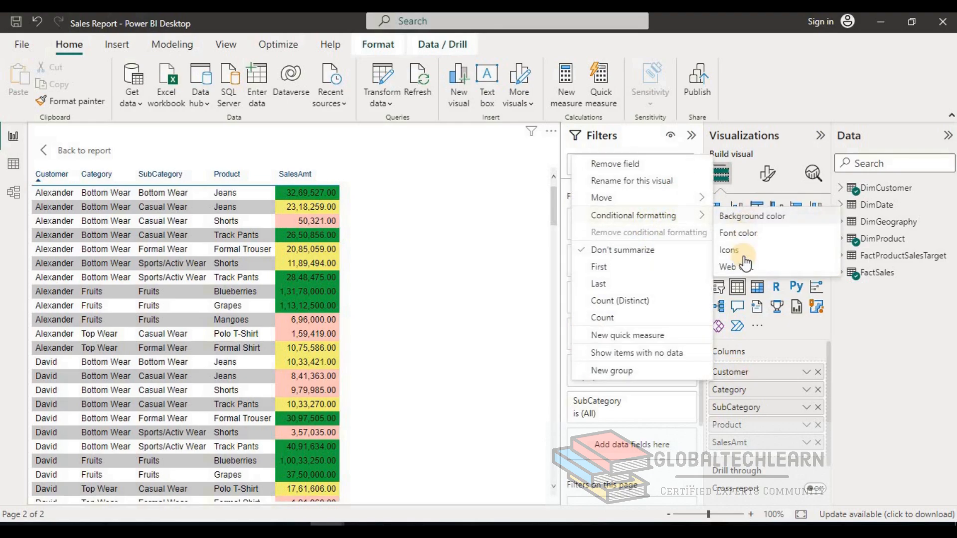
pyautogui.click(497, 291)
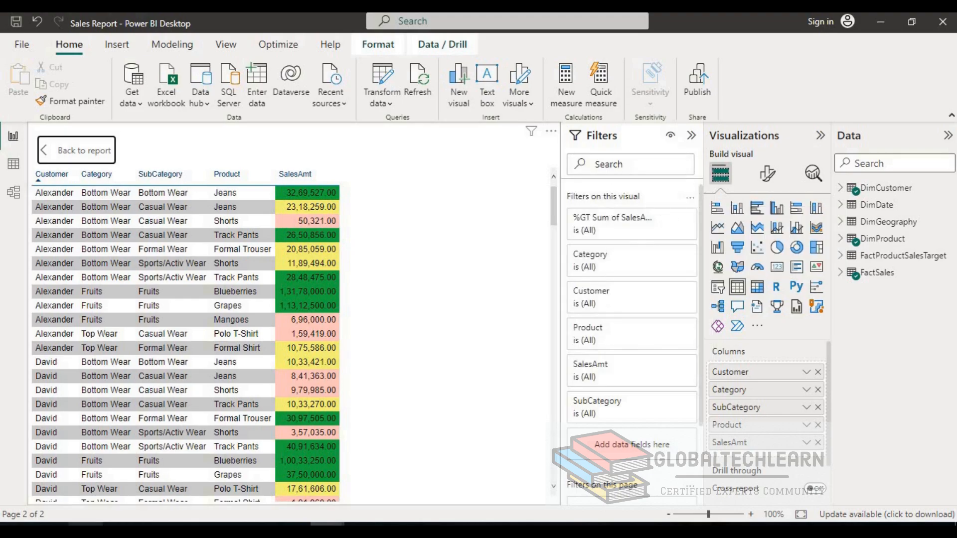
# - Review item 5 of the requirements note, covering the tabular detail of customer, product, category, subcategory and sales amount
pyautogui.click(86, 529)
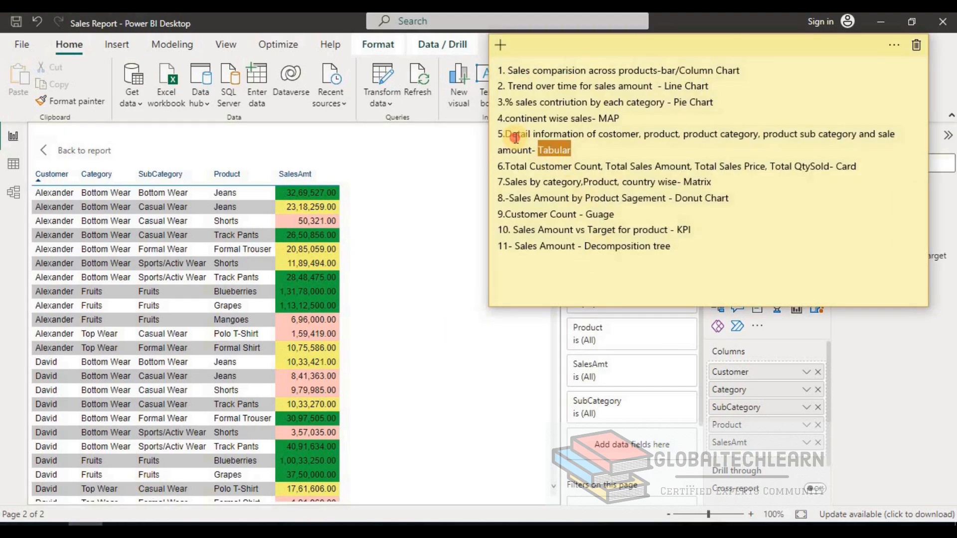
pyautogui.moveTo(515, 138); pyautogui.dragTo(575, 153)
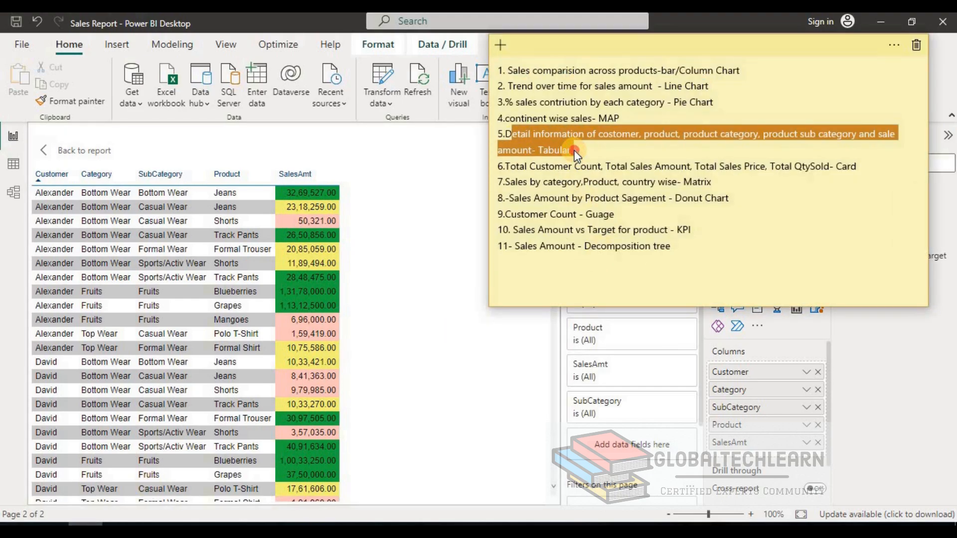
pyautogui.click(442, 199)
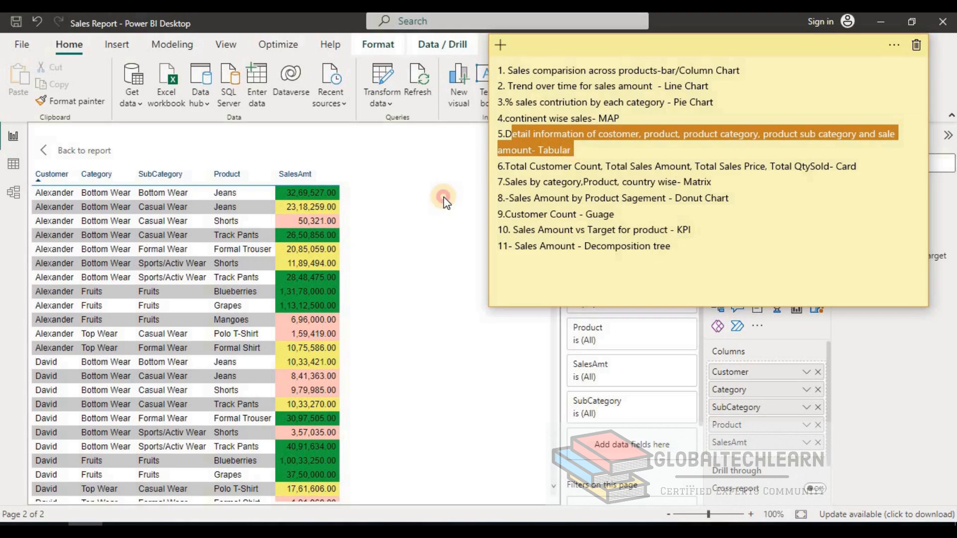
# - Return from the enlarged table to the report page, narrow the table visual to fit its columns, and collapse the filters
pyautogui.click(81, 151)
pyautogui.keyDown('ctrl'); pyautogui.click(90, 151); pyautogui.keyUp('ctrl')
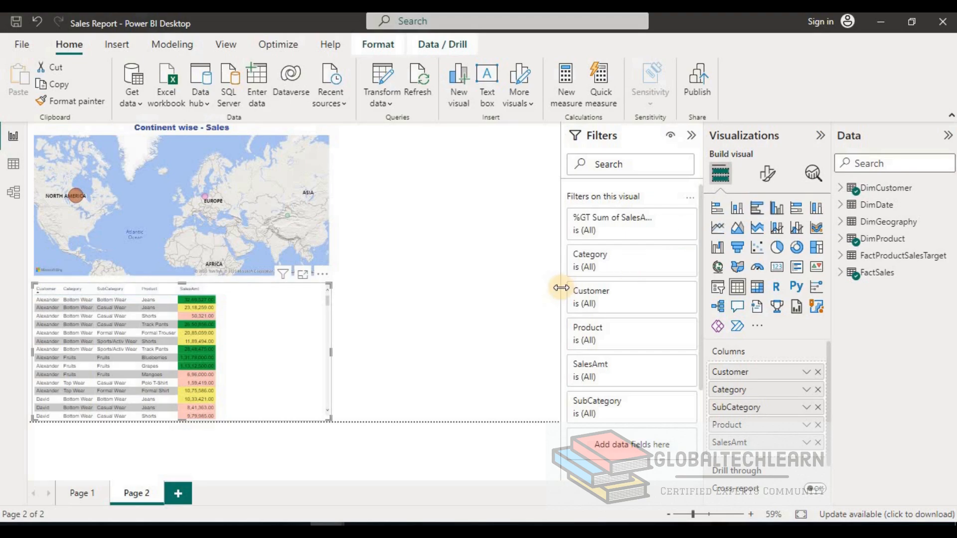
pyautogui.moveTo(331, 352); pyautogui.dragTo(228, 349)
pyautogui.click(690, 135)
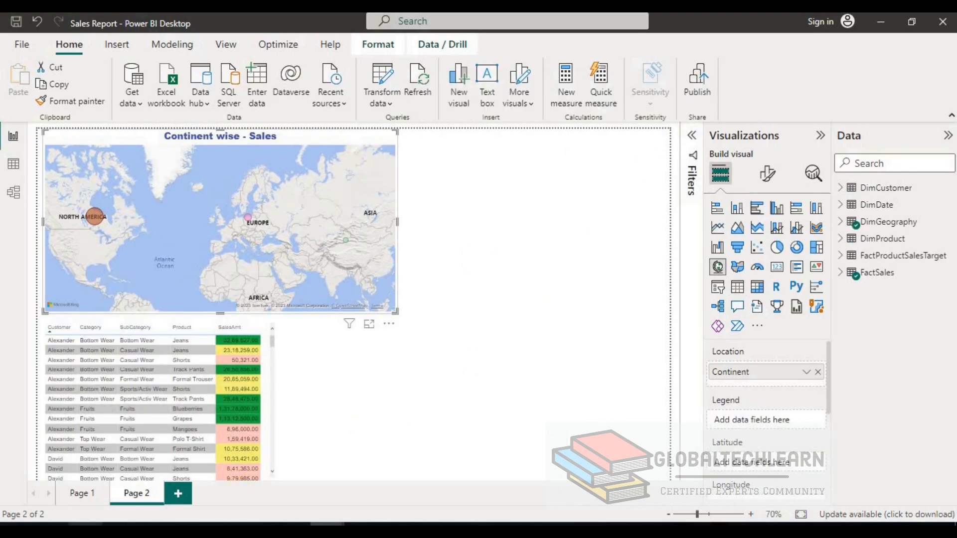
# - Read item 6 of the requirements note, covering the total figures for cards, and return to an empty report area
pyautogui.click(327, 530)
pyautogui.click(562, 166)
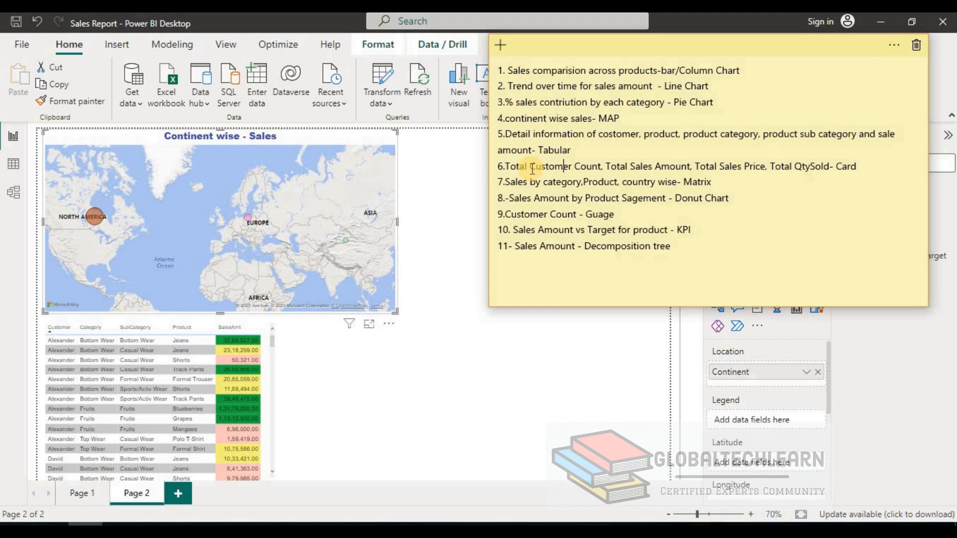
pyautogui.click(457, 378)
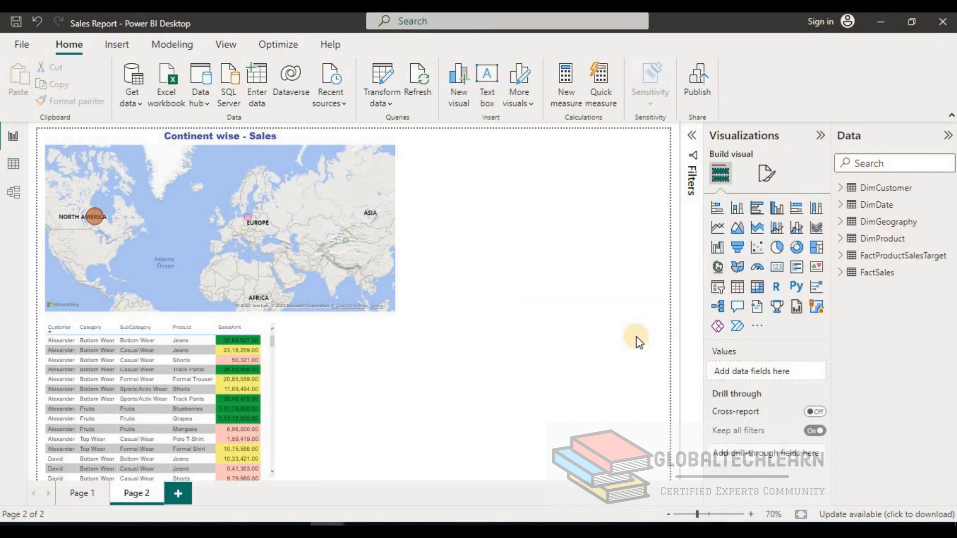
# - Add a small card visual beside the map's upper edge and fill it with the count of CustomerKey from DimCustomer
pyautogui.click(777, 268)
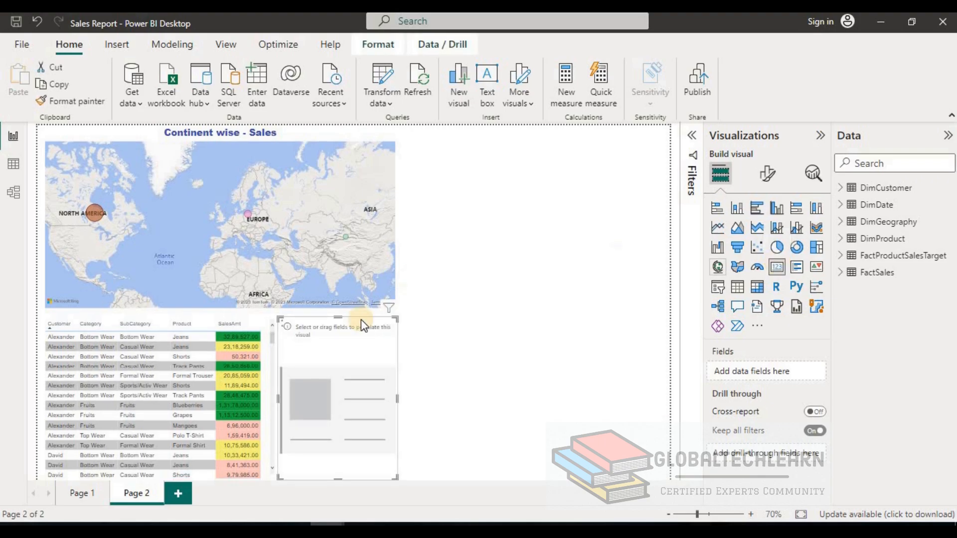
pyautogui.moveTo(342, 316); pyautogui.dragTo(453, 175)
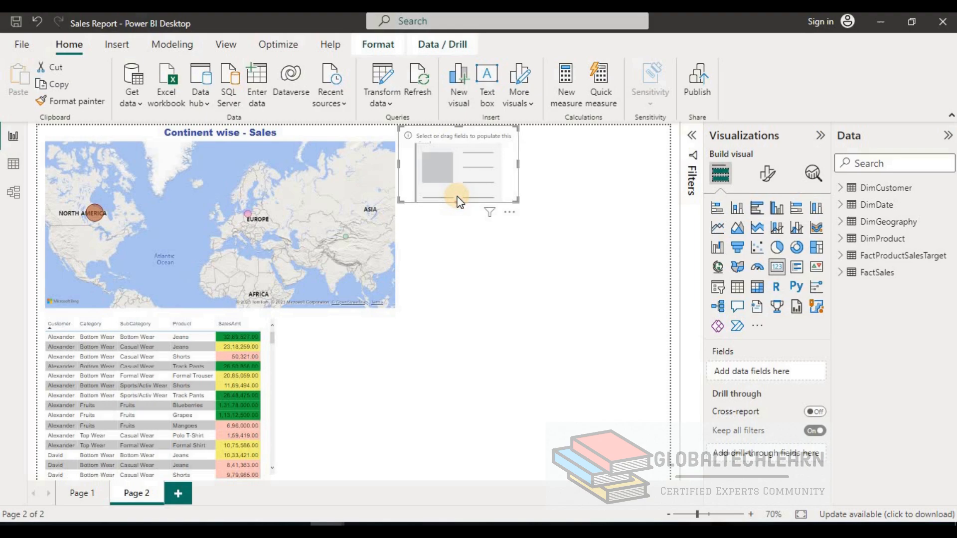
pyautogui.click(840, 189)
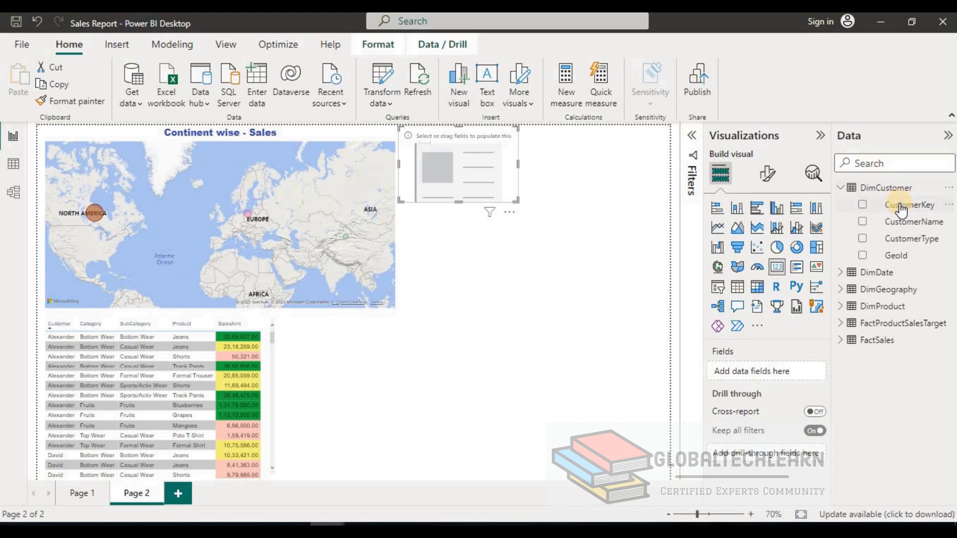
pyautogui.moveTo(901, 208); pyautogui.dragTo(767, 371)
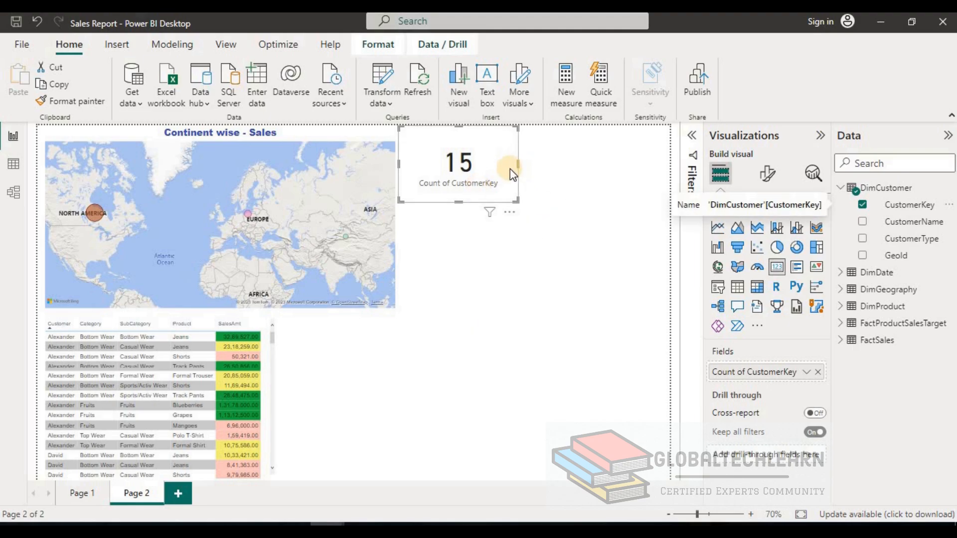
# - Look over the card's callout value options and turn off its category label
pyautogui.click(769, 177)
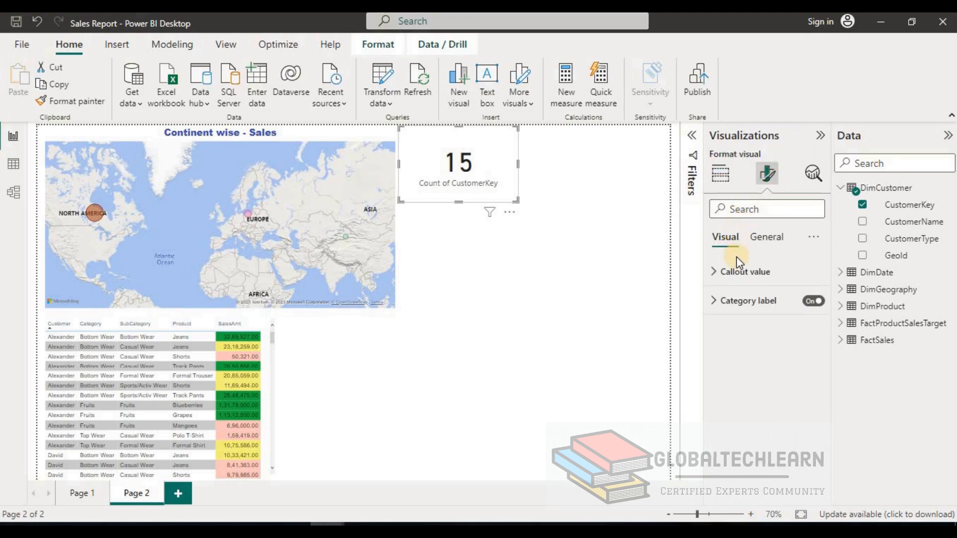
pyautogui.click(714, 274)
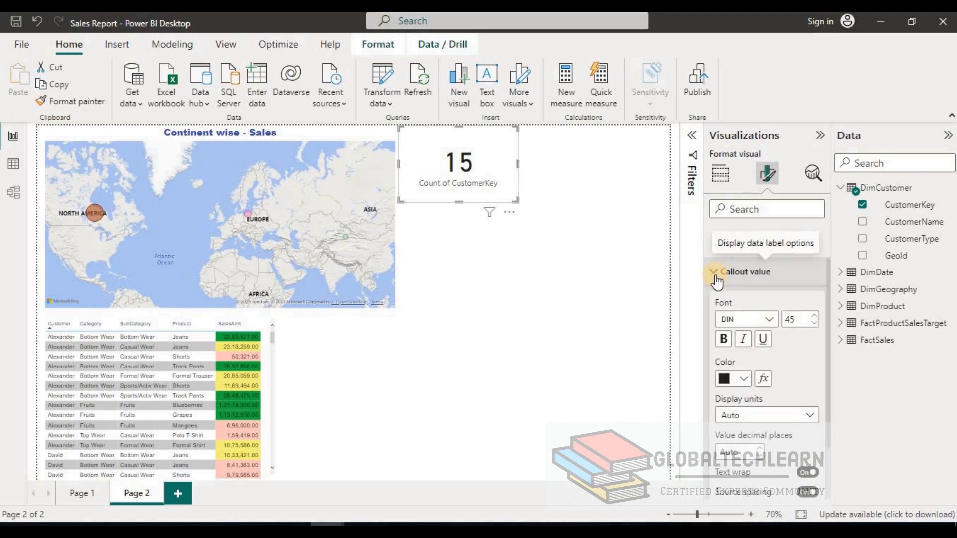
pyautogui.click(715, 275)
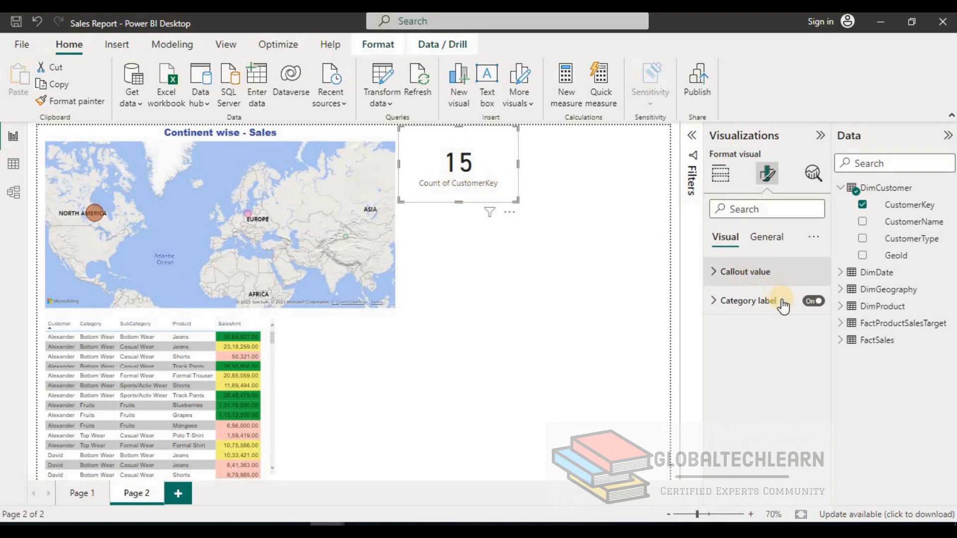
pyautogui.click(809, 301)
# - Turn on the card's title and set its text to Customer Count
pyautogui.click(766, 237)
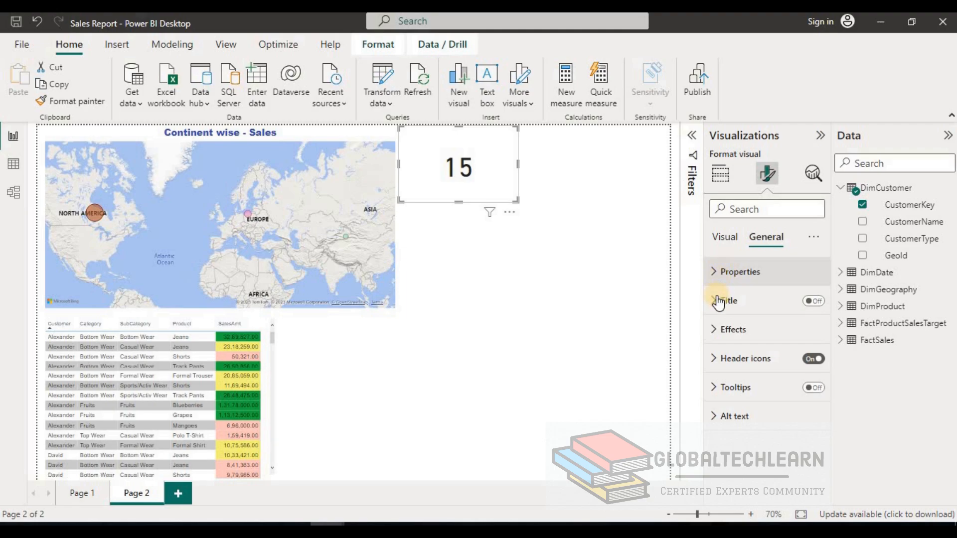
pyautogui.click(718, 301)
pyautogui.click(813, 301)
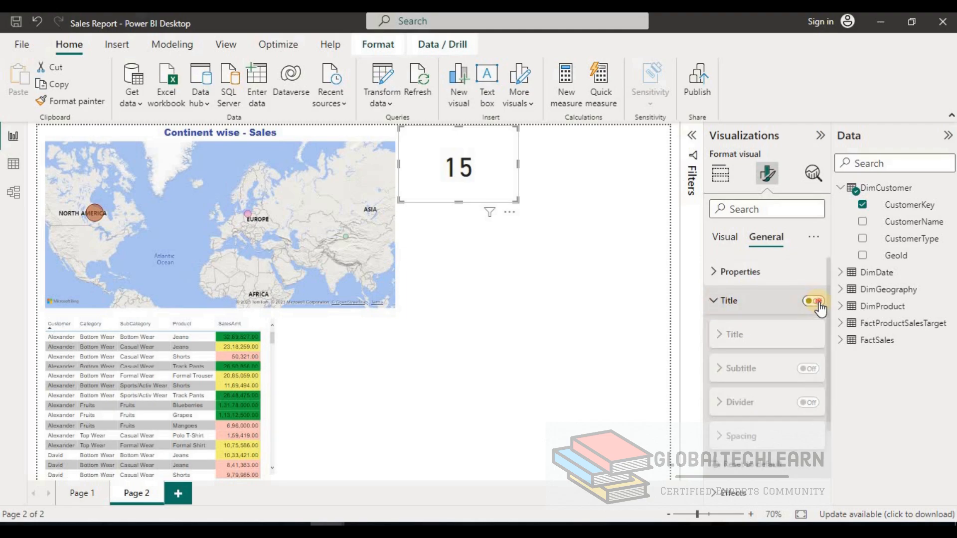
pyautogui.click(763, 335)
pyautogui.click(737, 368)
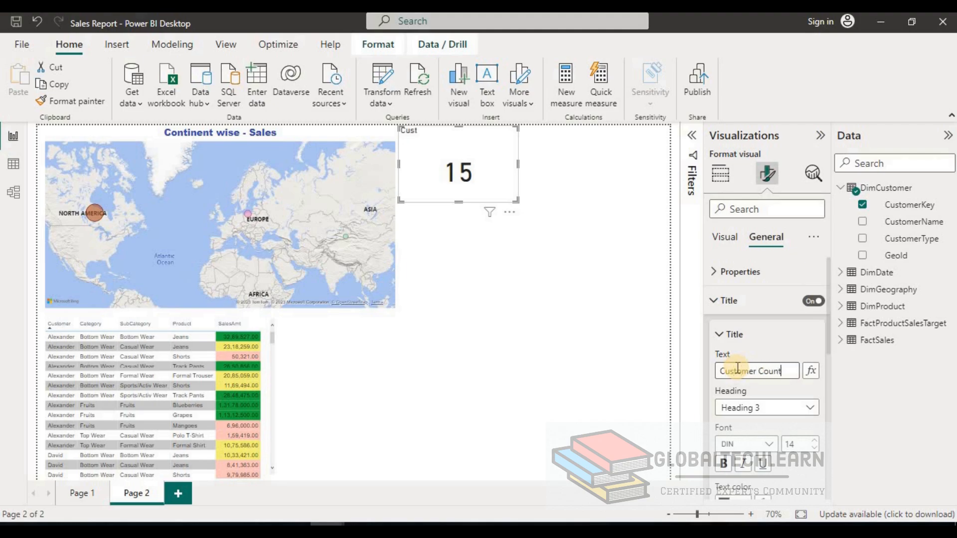
pyautogui.write('Customer Count')
pyautogui.click(537, 232)
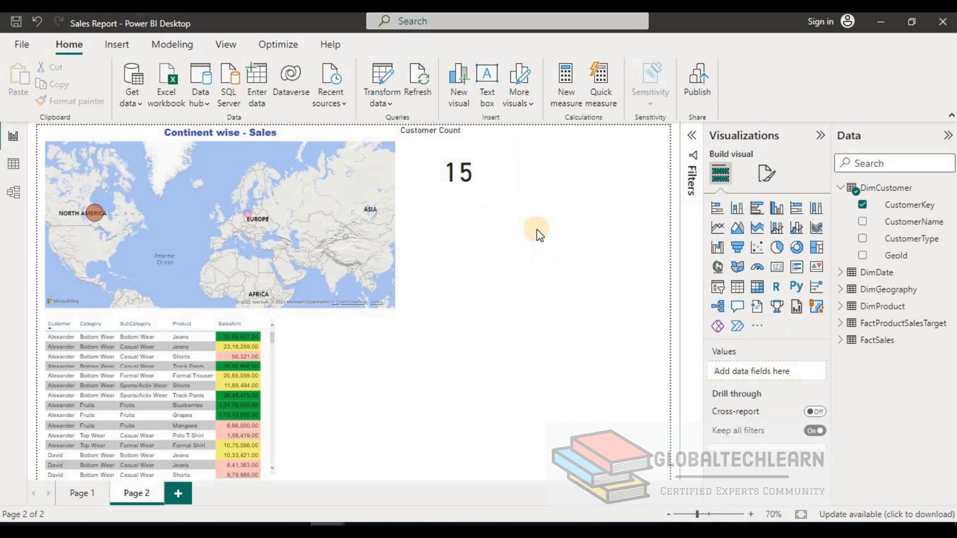
# - Format the Customer Count title in bold Arial at size 13
pyautogui.click(497, 186)
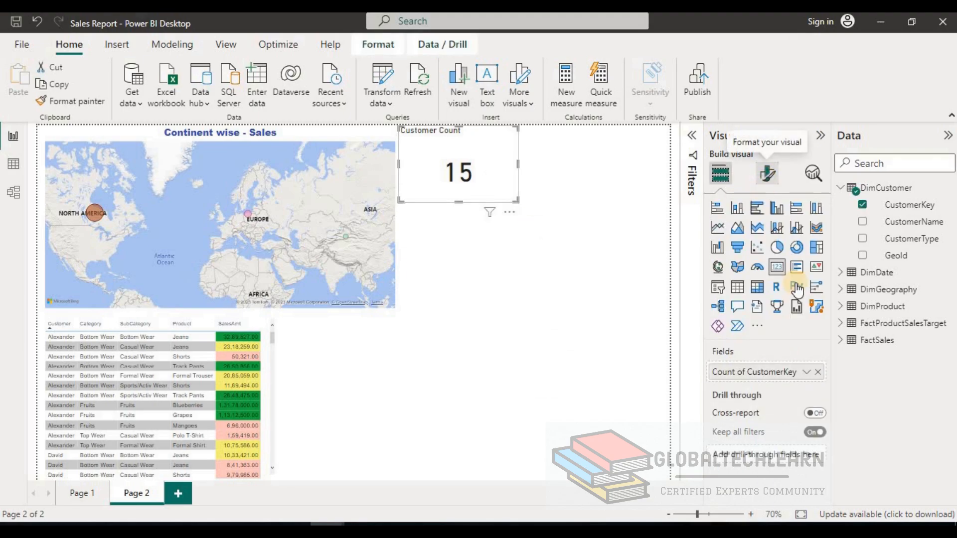
pyautogui.click(767, 173)
pyautogui.click(784, 248)
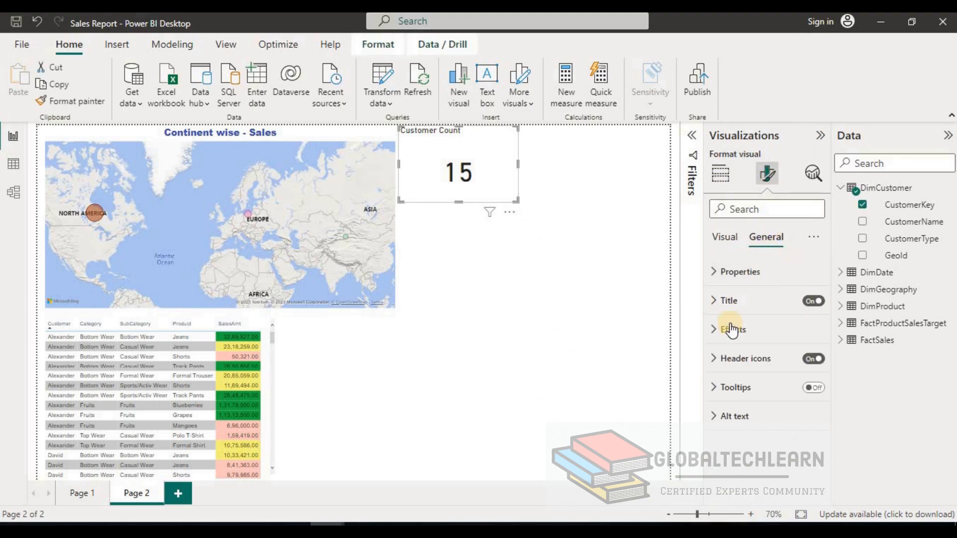
pyautogui.click(718, 301)
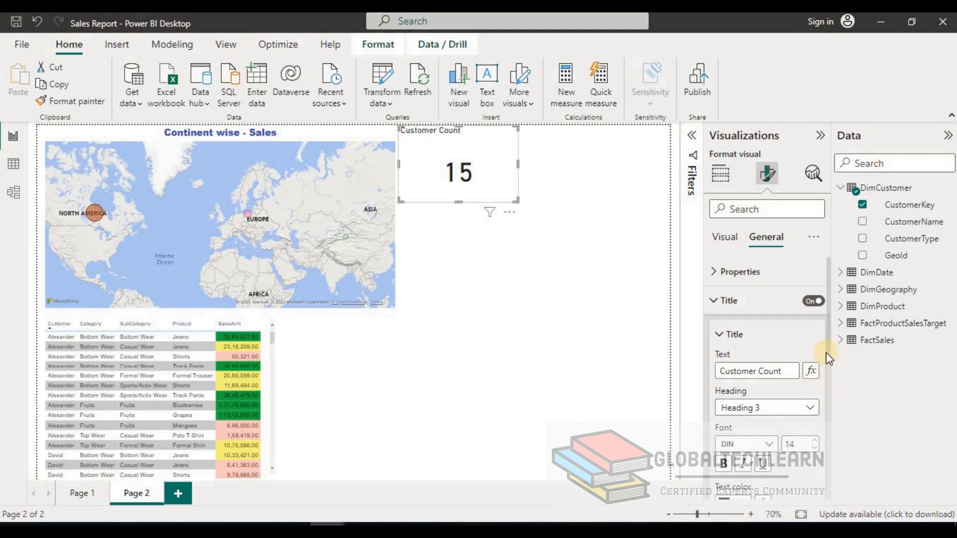
pyautogui.scroll(-1, 827, 354)
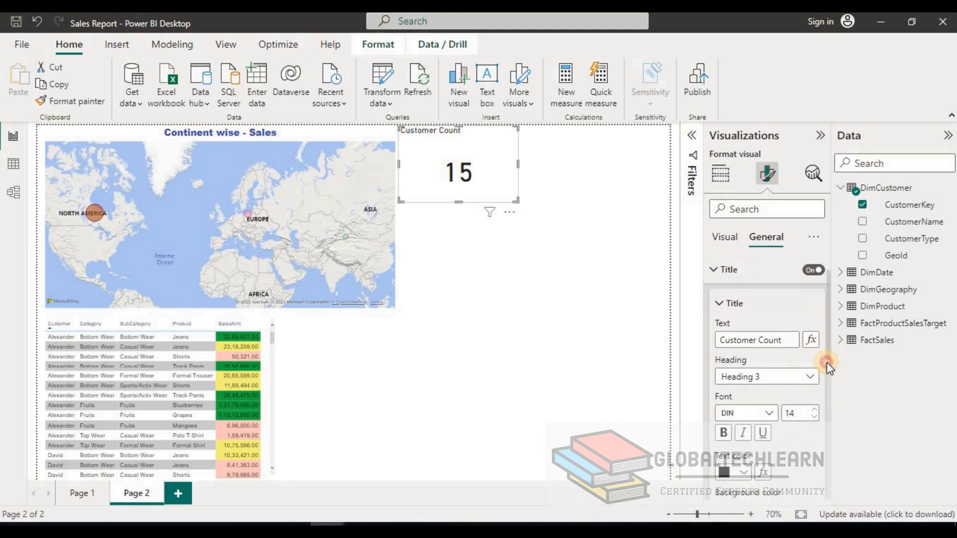
pyautogui.click(753, 416)
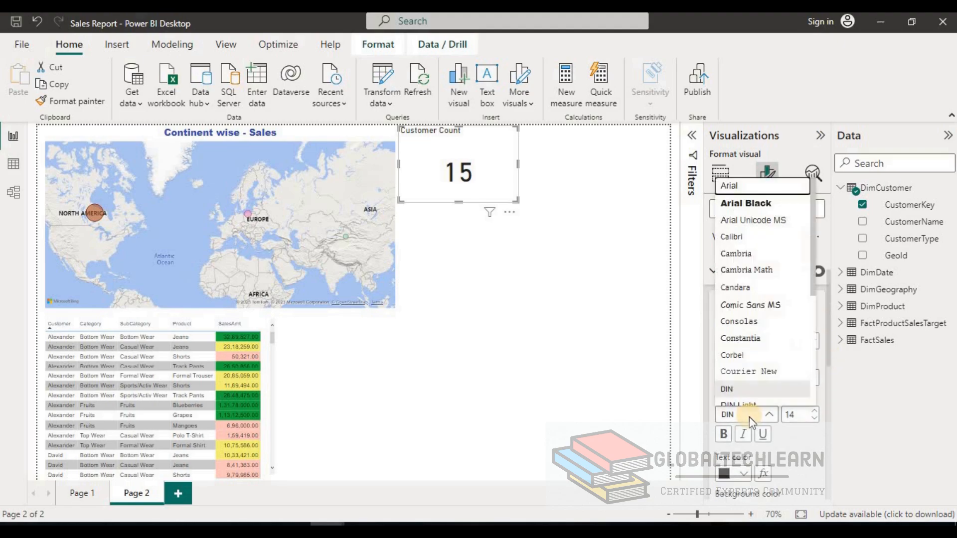
pyautogui.click(747, 189)
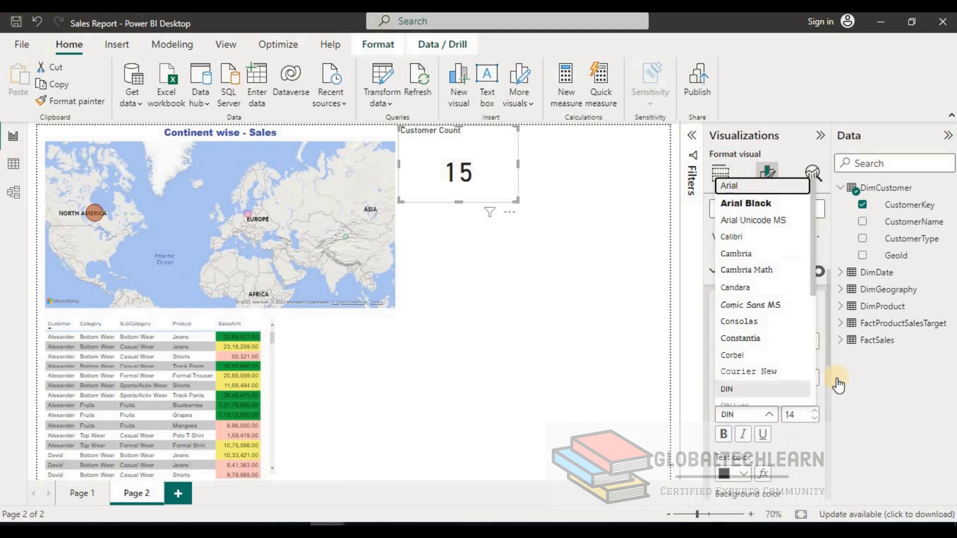
pyautogui.click(814, 420)
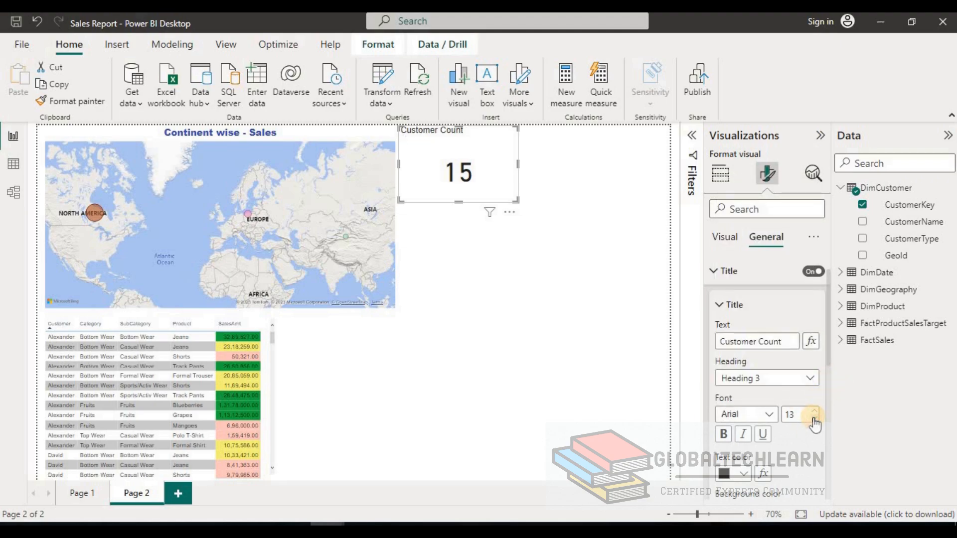
pyautogui.click(723, 434)
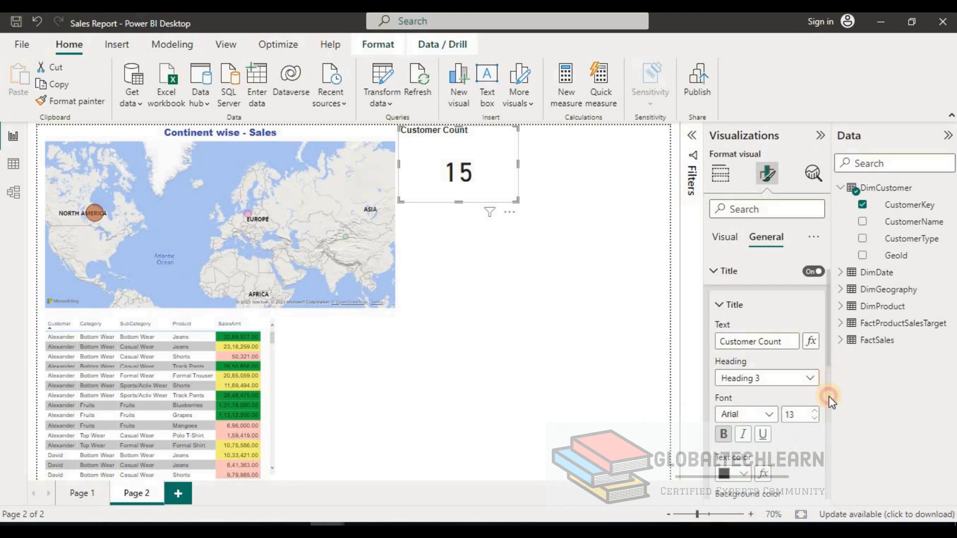
# - Make the Customer Count title dark blue (#12239E) and centered, and reduce the card's height
pyautogui.moveTo(829, 364); pyautogui.dragTo(830, 386)
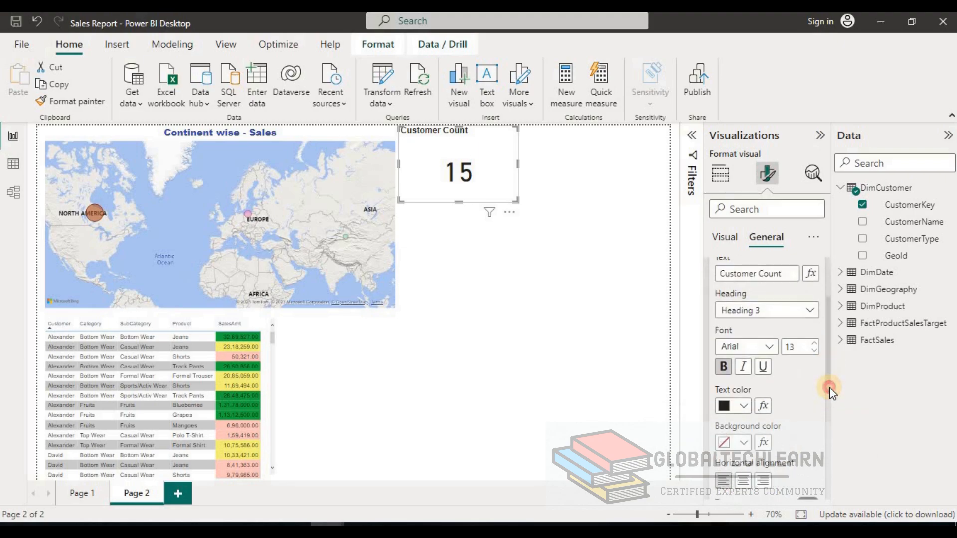
pyautogui.click(724, 410)
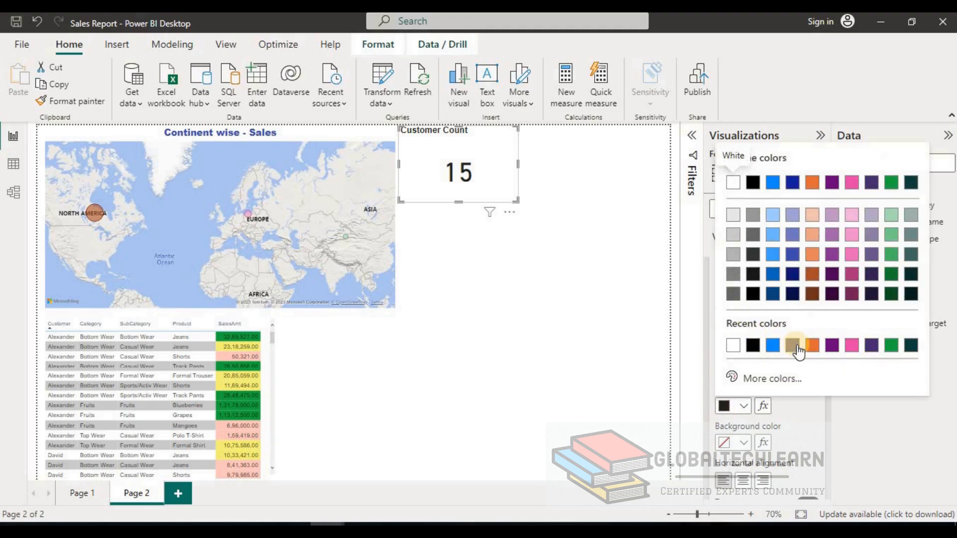
pyautogui.click(787, 343)
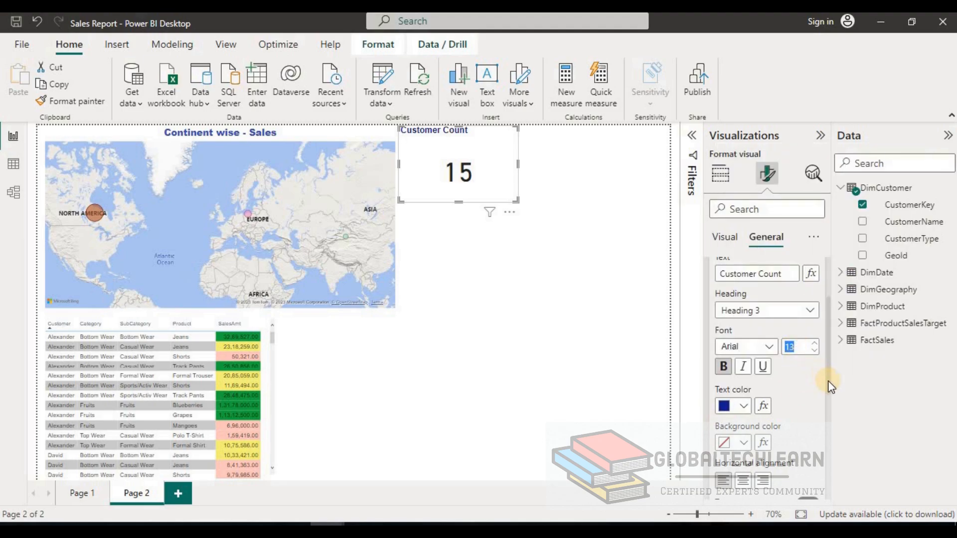
pyautogui.moveTo(829, 386); pyautogui.dragTo(830, 411)
pyautogui.click(744, 406)
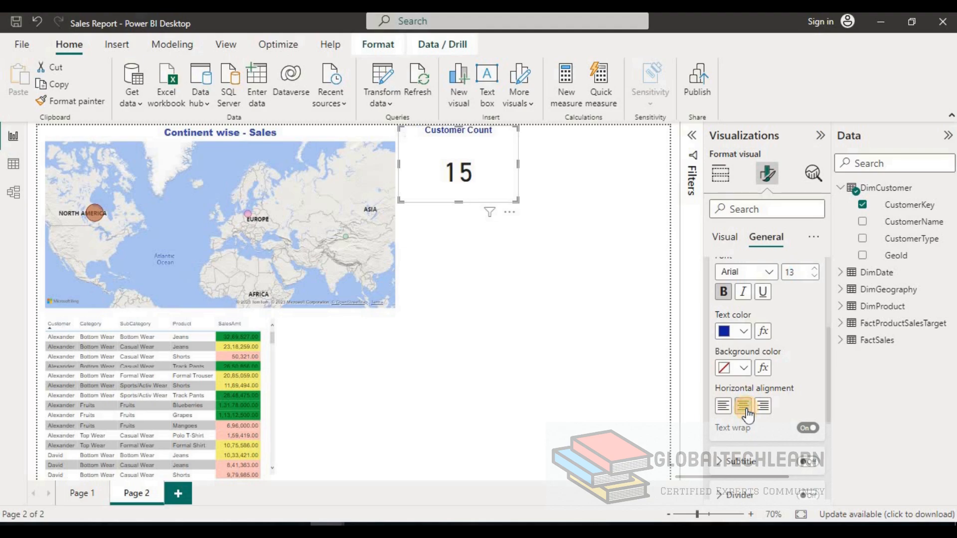
pyautogui.moveTo(460, 201); pyautogui.dragTo(461, 181)
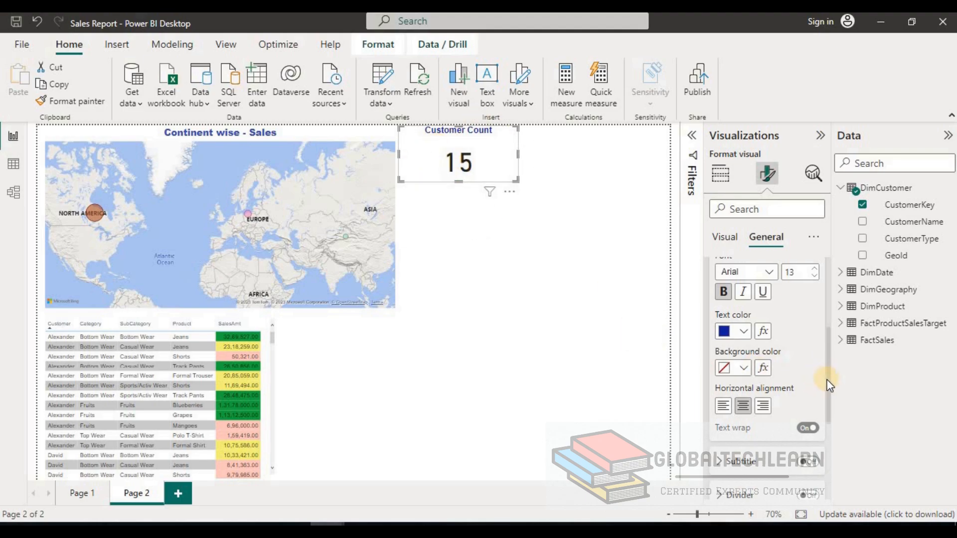
# - Format the Customer Count card's callout value in bold Arial at size 39
pyautogui.scroll(-4, 831, 449)
pyautogui.moveTo(832, 457); pyautogui.dragTo(819, 322)
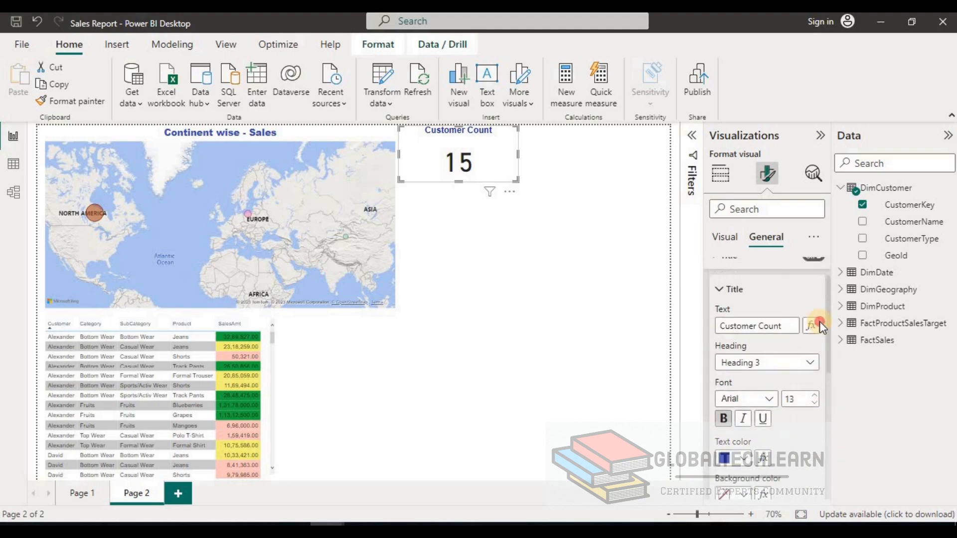
pyautogui.click(814, 323)
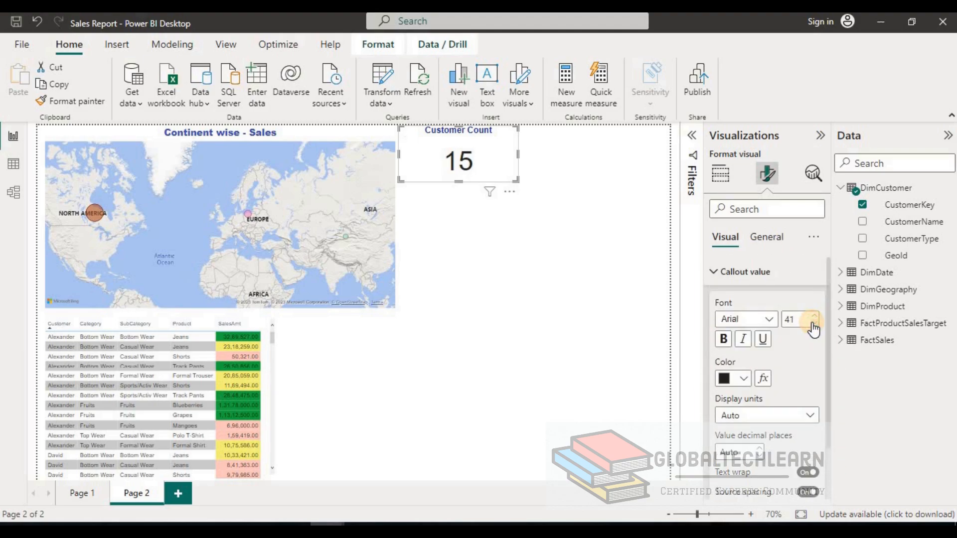
pyautogui.click(814, 323)
pyautogui.click(814, 323)
pyautogui.click(723, 340)
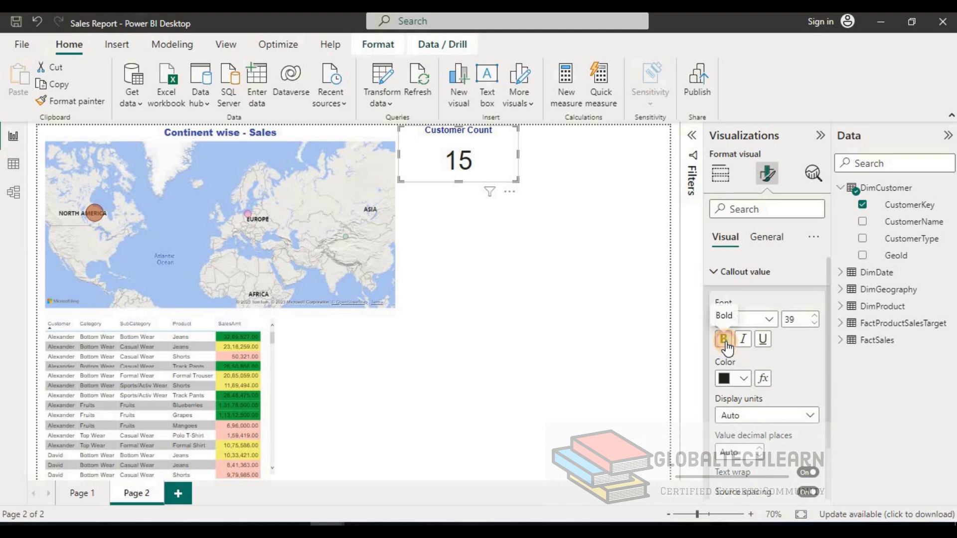
# - Color the Customer Count callout value dark blue and reduce the card's height slightly
pyautogui.click(745, 379)
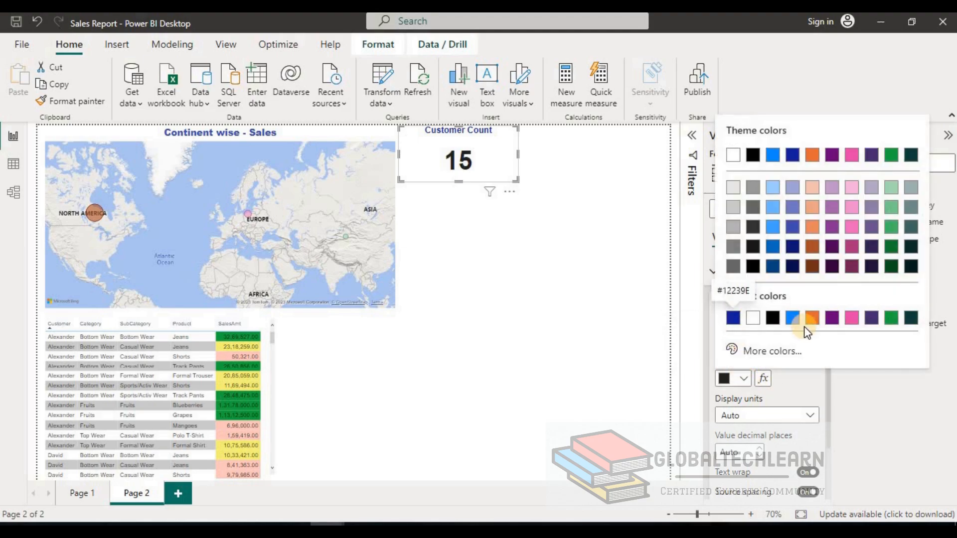
pyautogui.click(792, 248)
pyautogui.moveTo(459, 181); pyautogui.dragTo(458, 169)
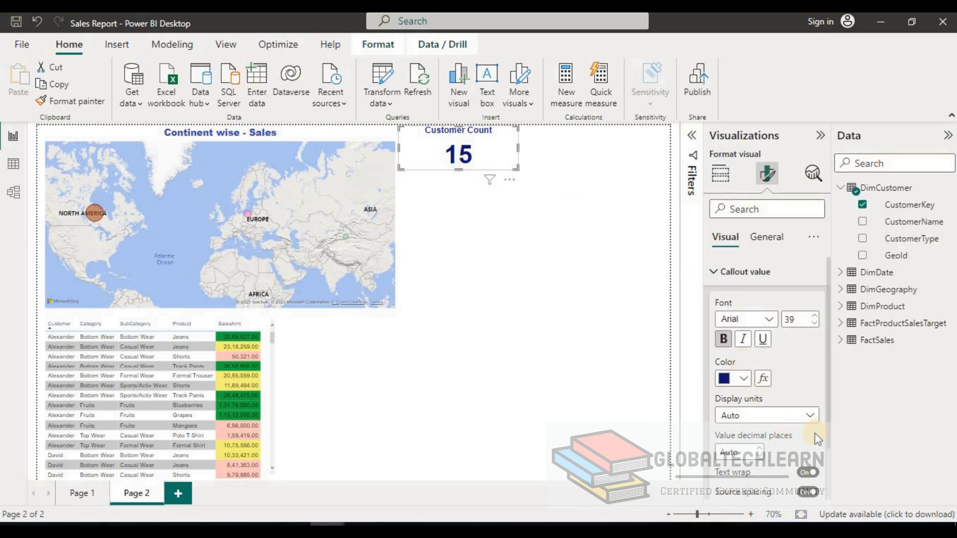
# - Check the required cards in the requirements note and place a copy of the Customer Count card below the original
pyautogui.hotkey('alt', 'Tab')
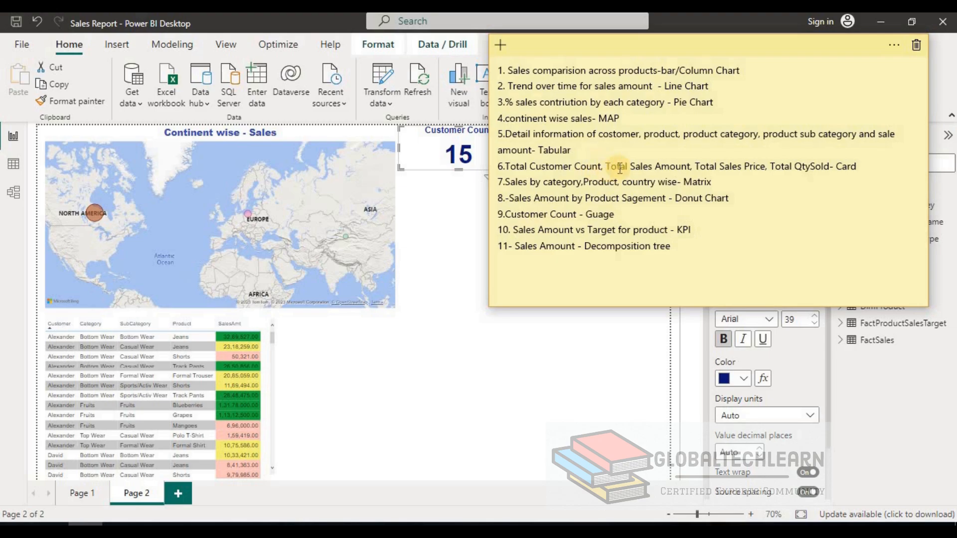
pyautogui.click(540, 374)
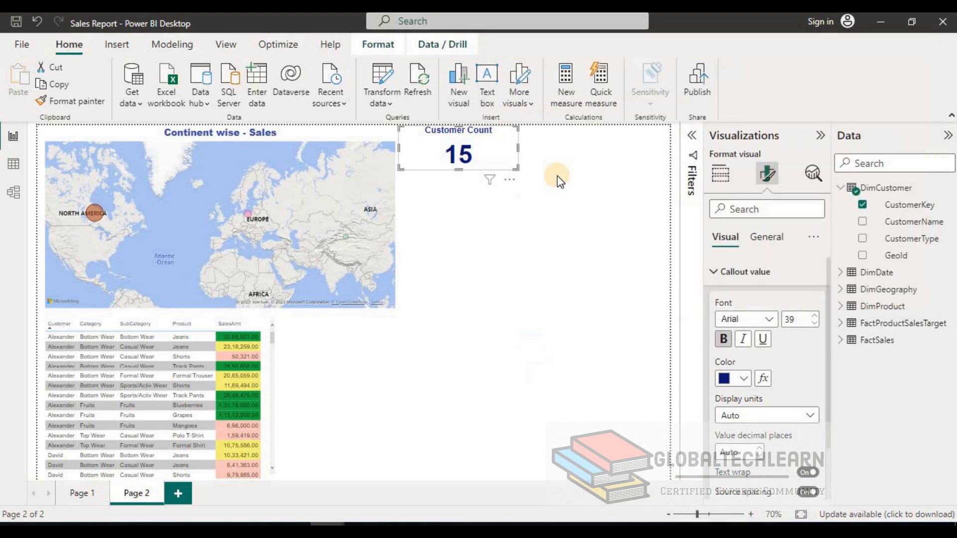
pyautogui.click(505, 167)
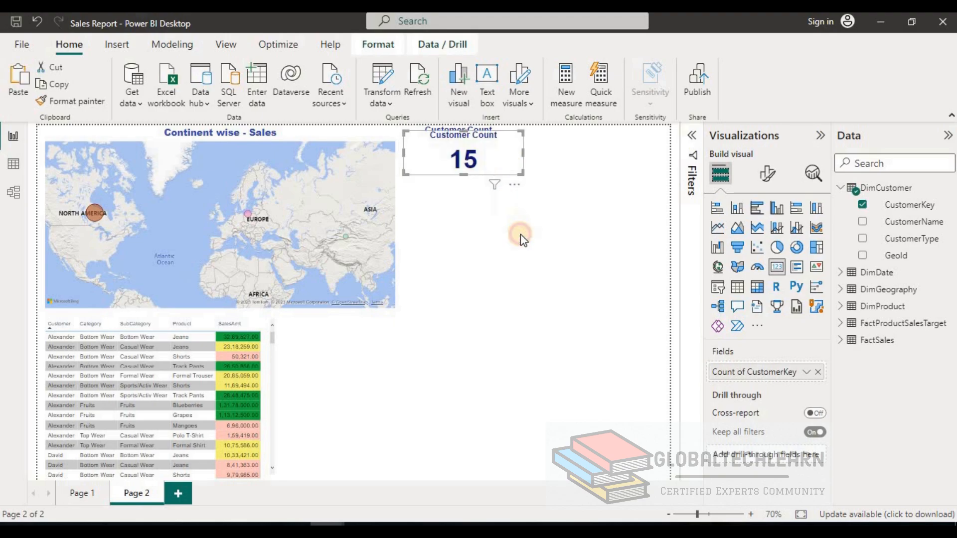
pyautogui.hotkey('ctrl', 'c')
pyautogui.hotkey('ctrl', 'v')
pyautogui.moveTo(482, 223); pyautogui.dragTo(482, 225)
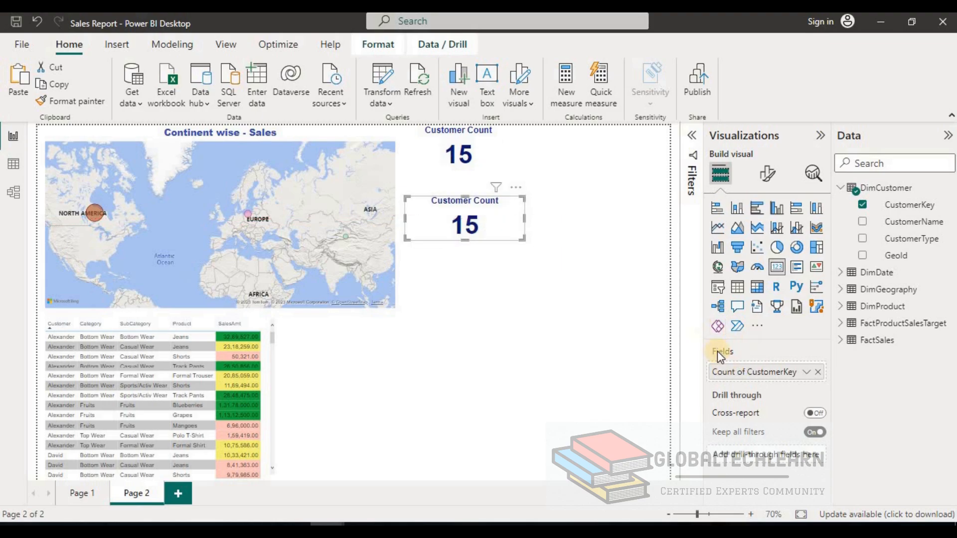
# - Replace the copied card's CustomerKey field with SalesAmount from the FactSales table
pyautogui.click(818, 372)
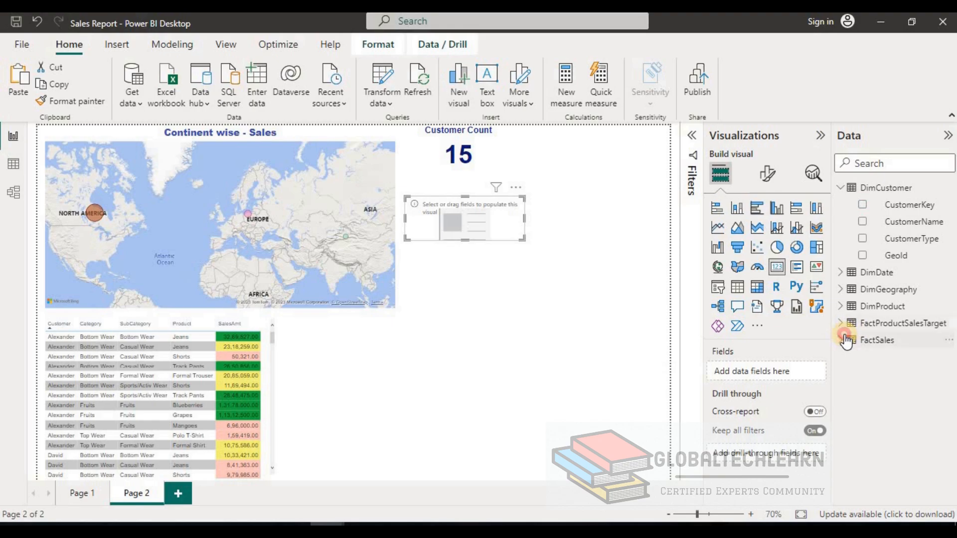
pyautogui.click(840, 340)
pyautogui.moveTo(910, 408); pyautogui.dragTo(793, 374)
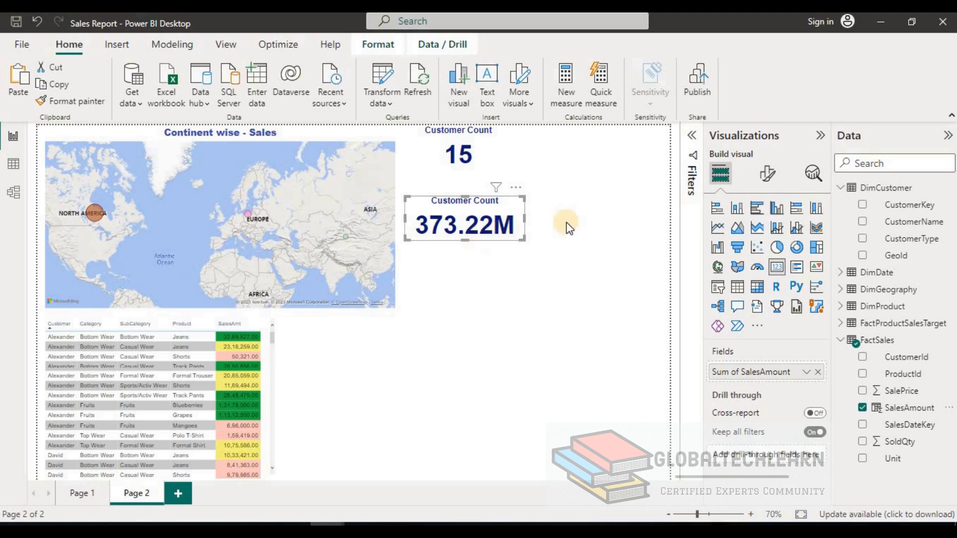
# - Change the SalesAmount card's title to Total Sales and widen the card slightly
pyautogui.click(771, 182)
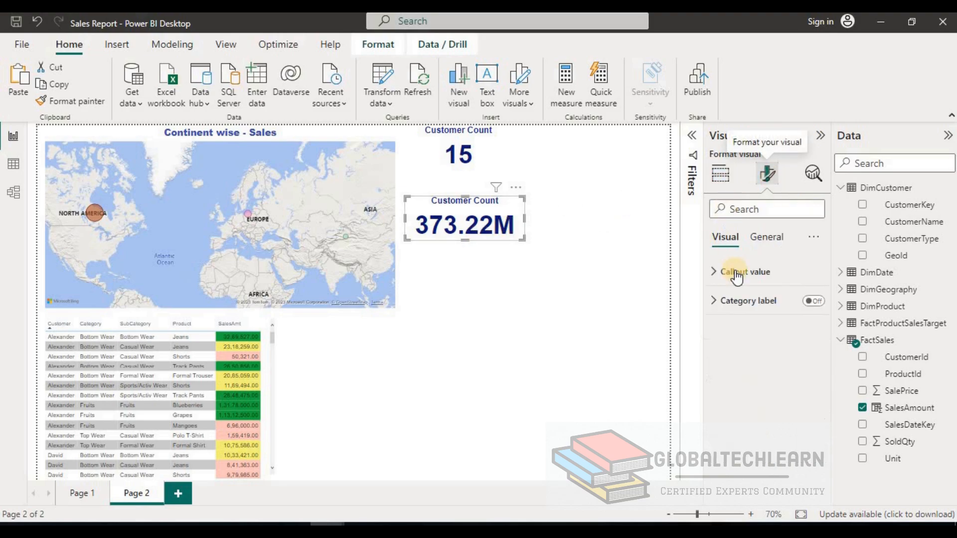
pyautogui.click(768, 244)
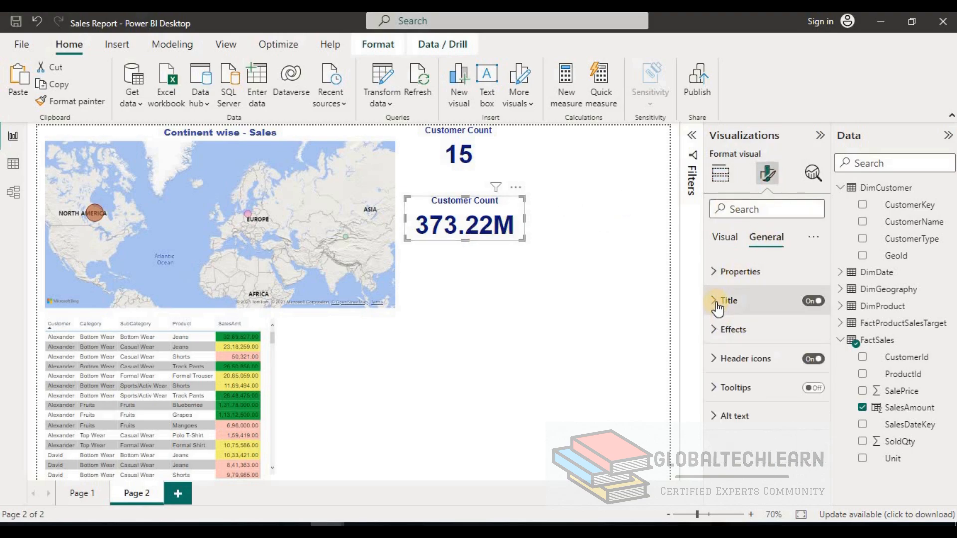
pyautogui.click(717, 309)
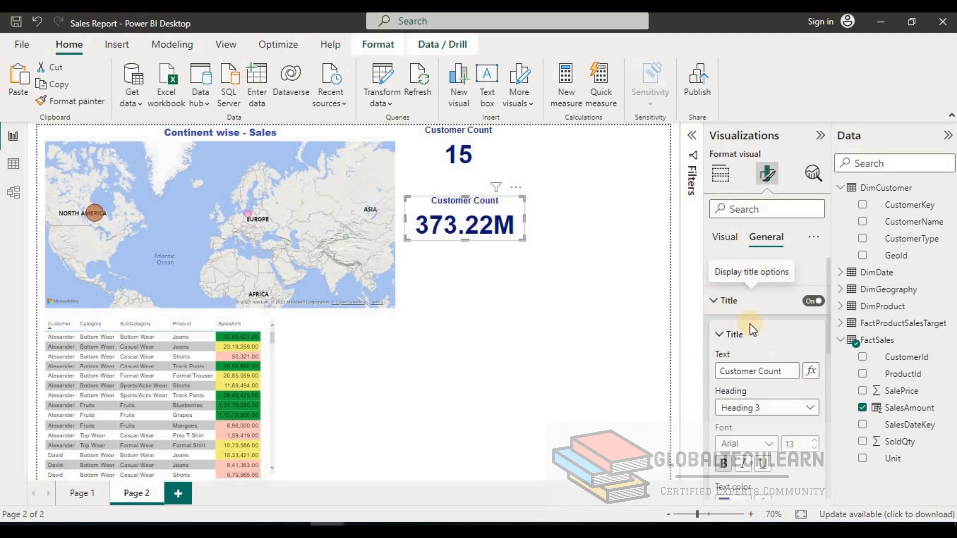
pyautogui.tripleClick(741, 371)
pyautogui.write('T')
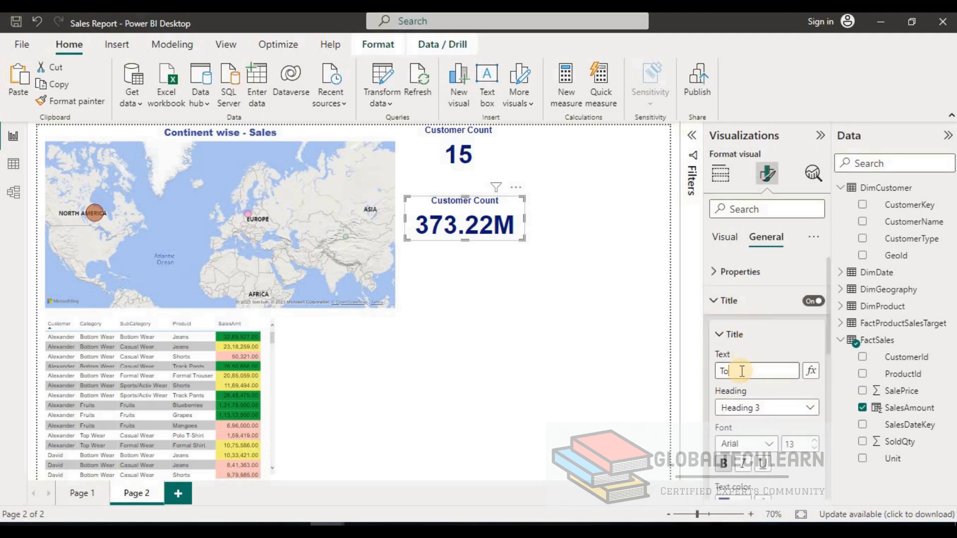
pyautogui.write('otal Sales')
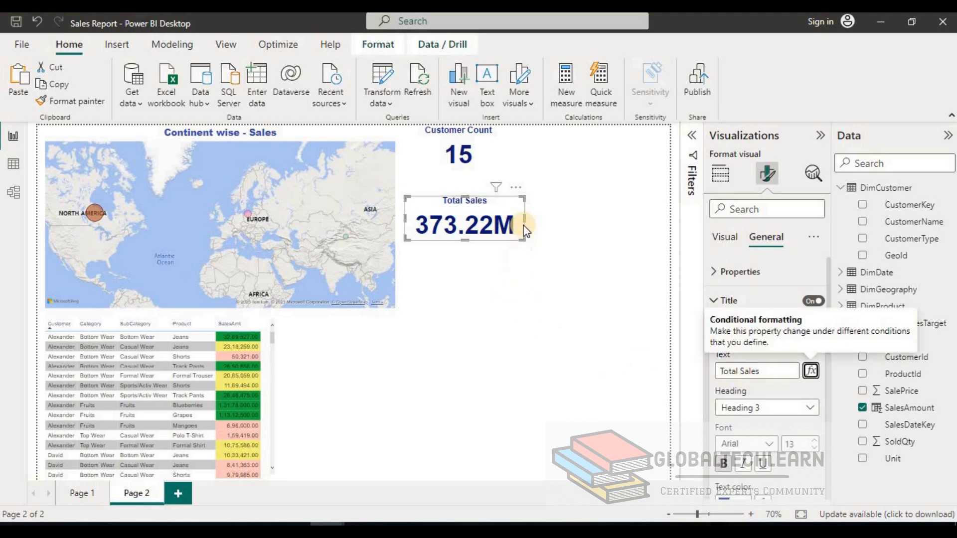
pyautogui.moveTo(525, 220); pyautogui.dragTo(534, 220)
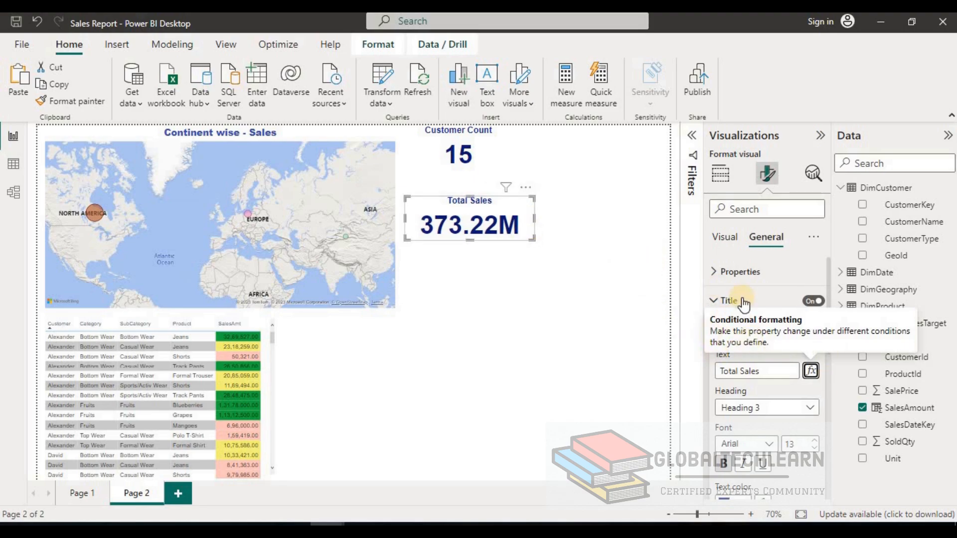
# - Try Billions as the Total Sales callout's display units and settle on Millions
pyautogui.click(724, 238)
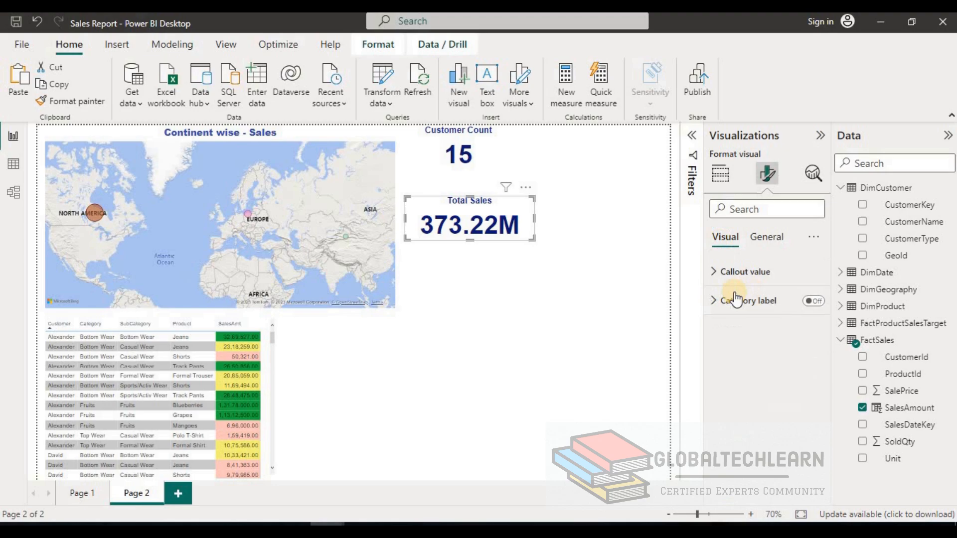
pyautogui.click(716, 274)
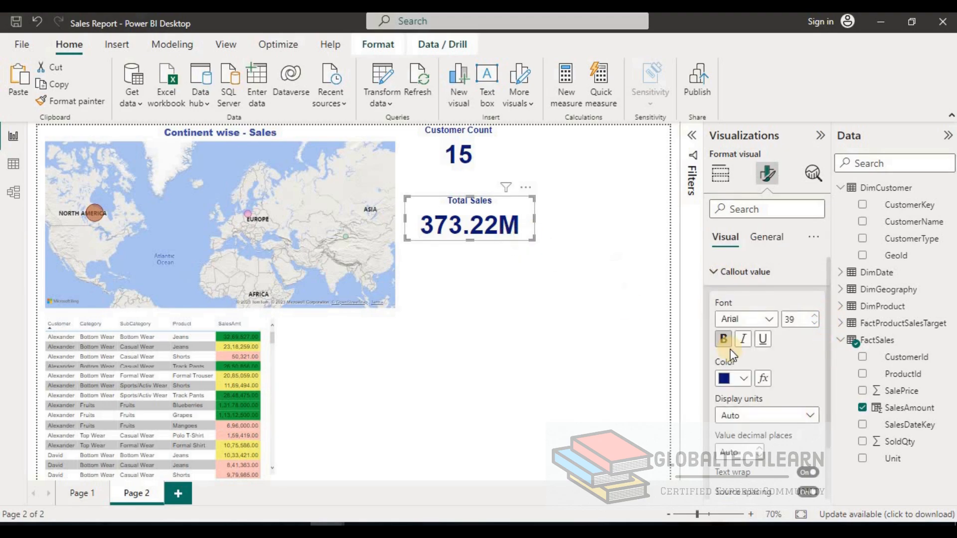
pyautogui.click(810, 416)
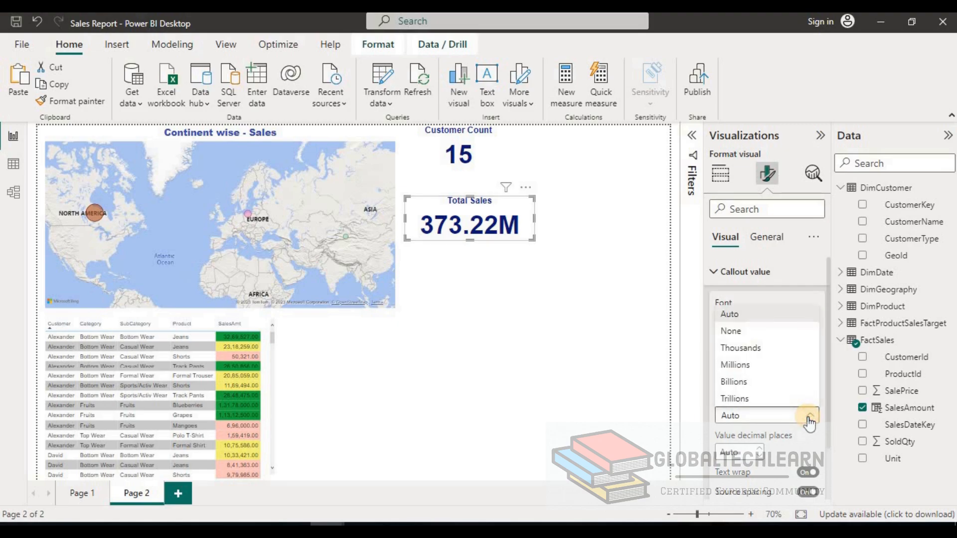
pyautogui.click(750, 382)
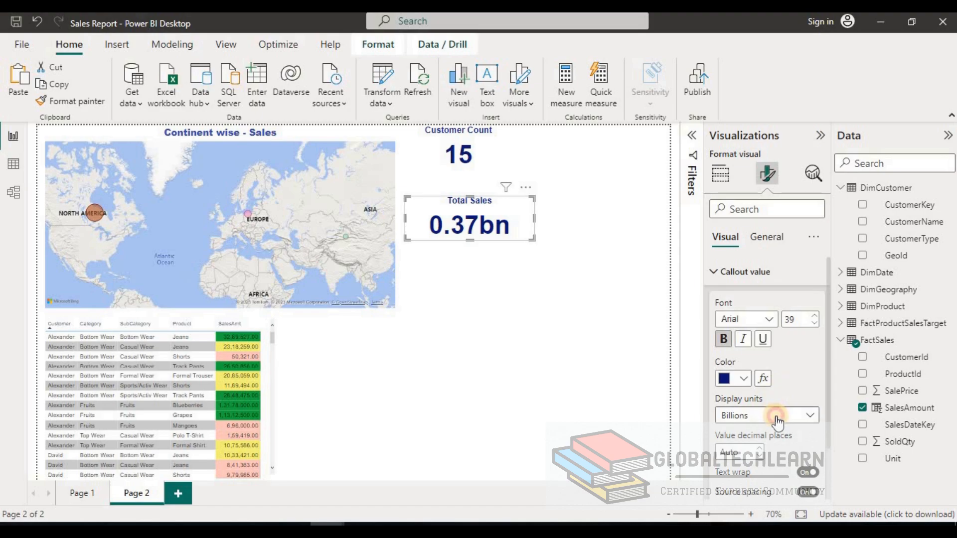
pyautogui.click(776, 416)
pyautogui.click(749, 365)
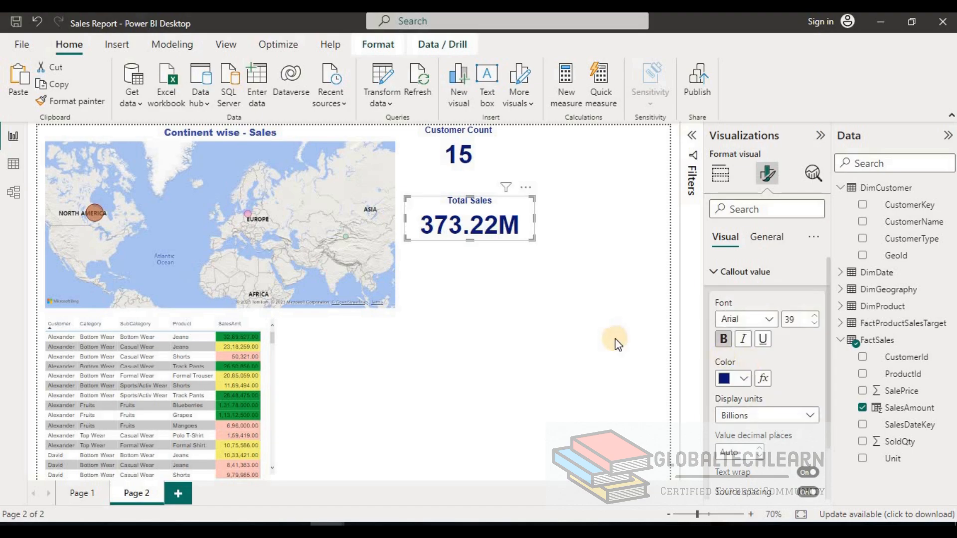
# - Move the Total Sales card beside the Customer Count card and place two copies of it side by side below
pyautogui.click(615, 341)
pyautogui.moveTo(450, 217); pyautogui.dragTo(567, 142)
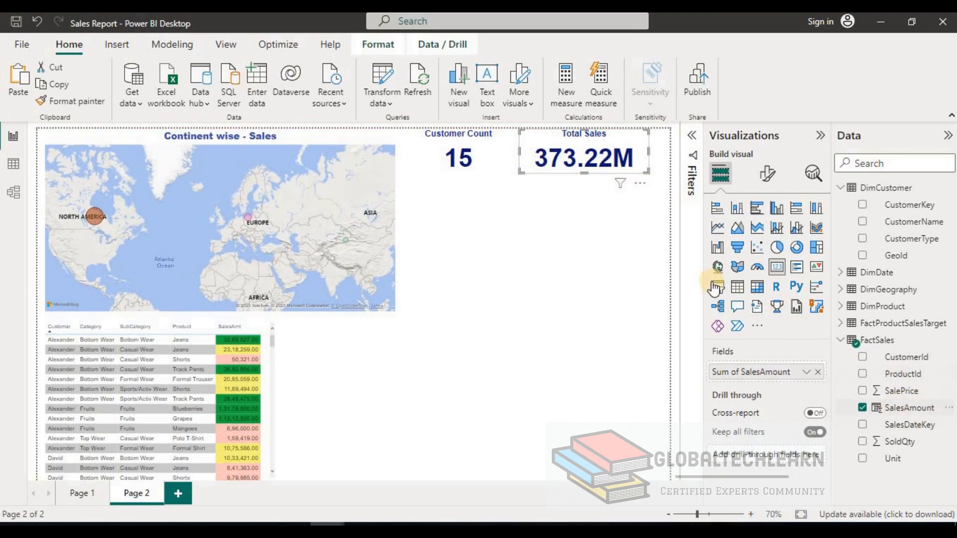
pyautogui.hotkey('ctrl', 'c')
pyautogui.hotkey('ctrl', 'v')
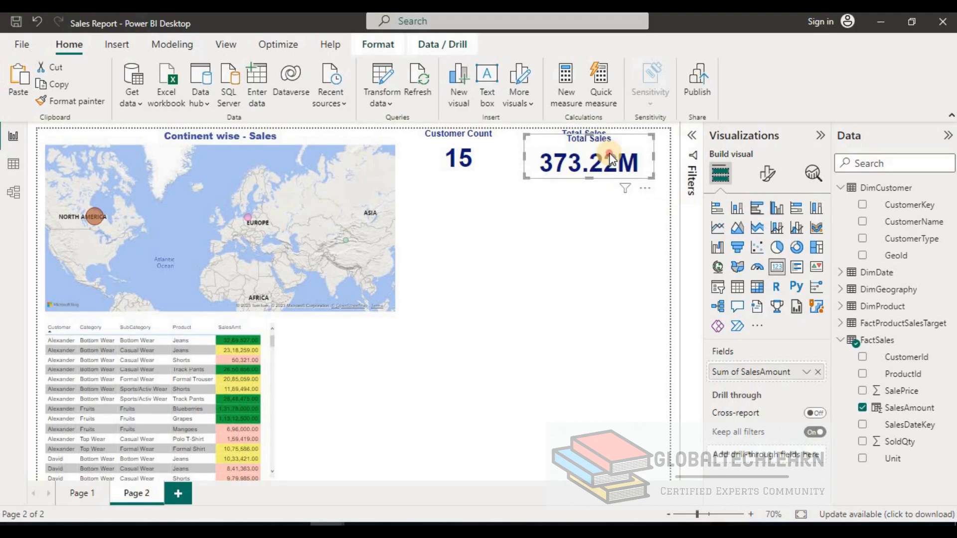
pyautogui.moveTo(610, 160); pyautogui.dragTo(629, 242)
pyautogui.hotkey('ctrl', 'c')
pyautogui.hotkey('ctrl', 'v')
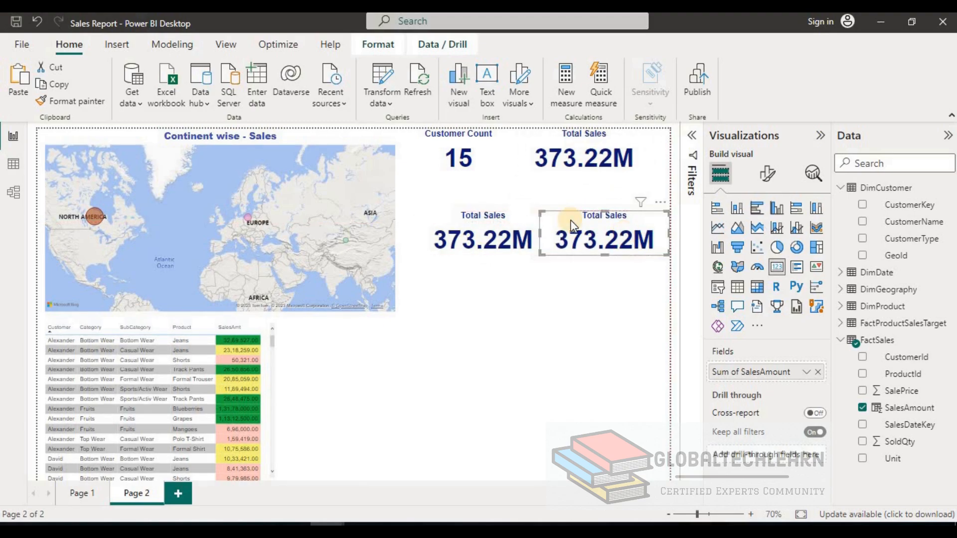
# - Replace the SalesAmount field of the copied card below Customer Count with SalePrice from FactSales
pyautogui.click(491, 223)
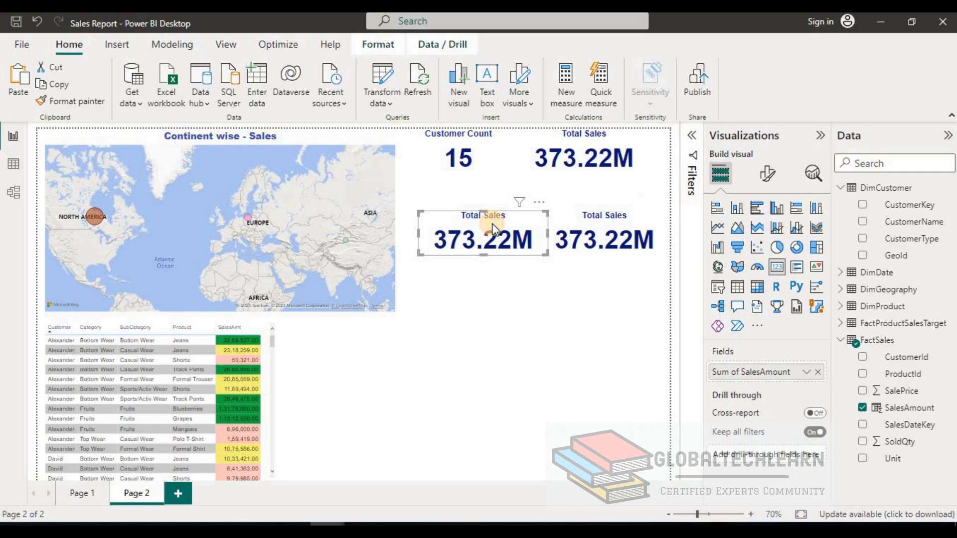
pyautogui.click(817, 372)
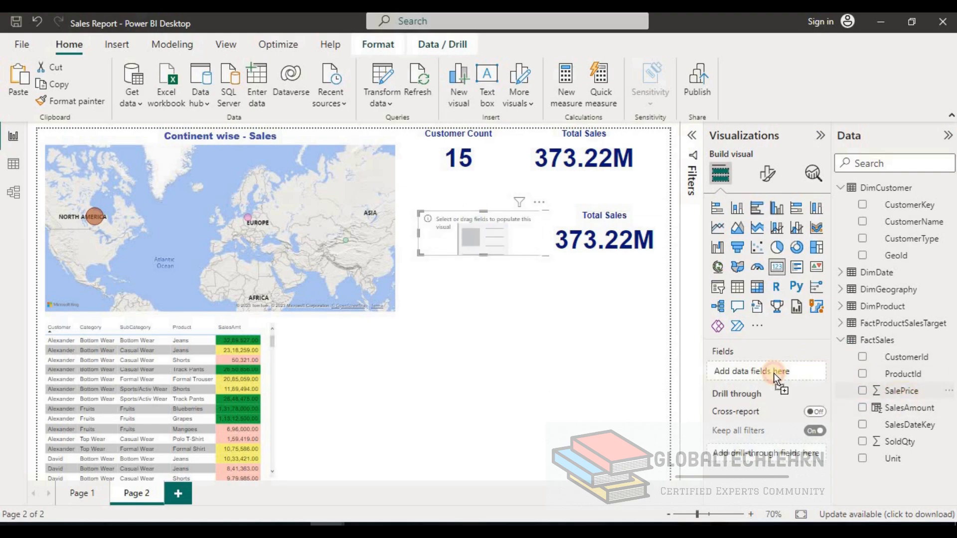
pyautogui.moveTo(902, 392); pyautogui.dragTo(769, 375)
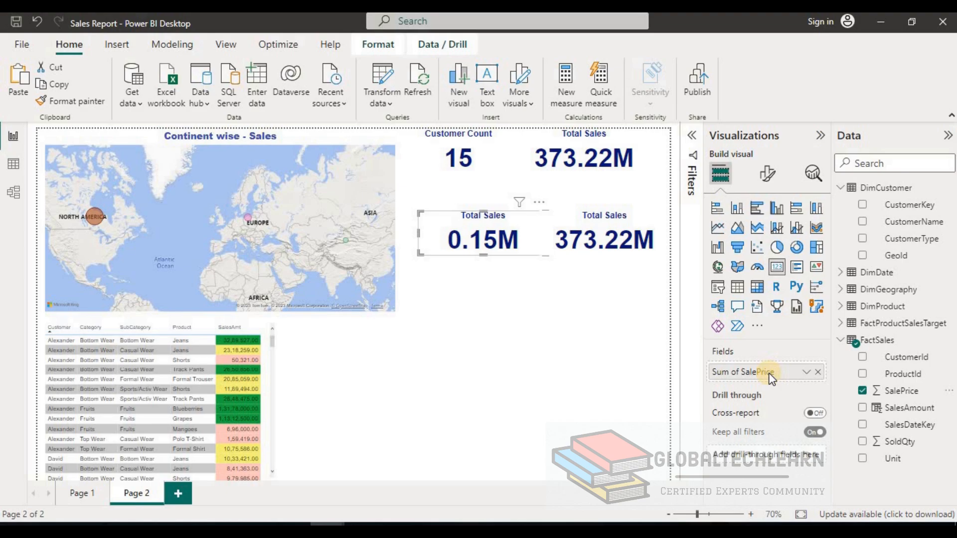
# - Change the SalePrice card's title text to Sales Price
pyautogui.click(768, 173)
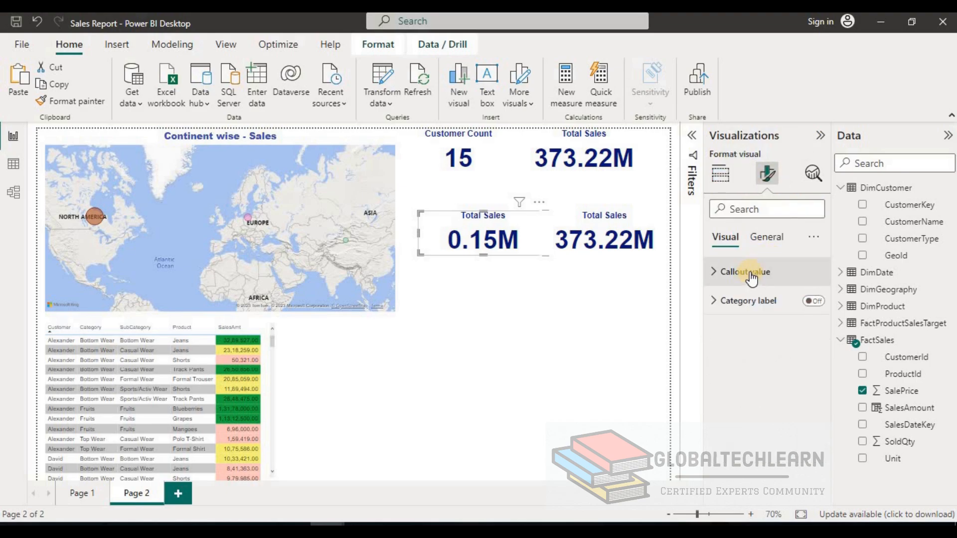
pyautogui.click(671, 339)
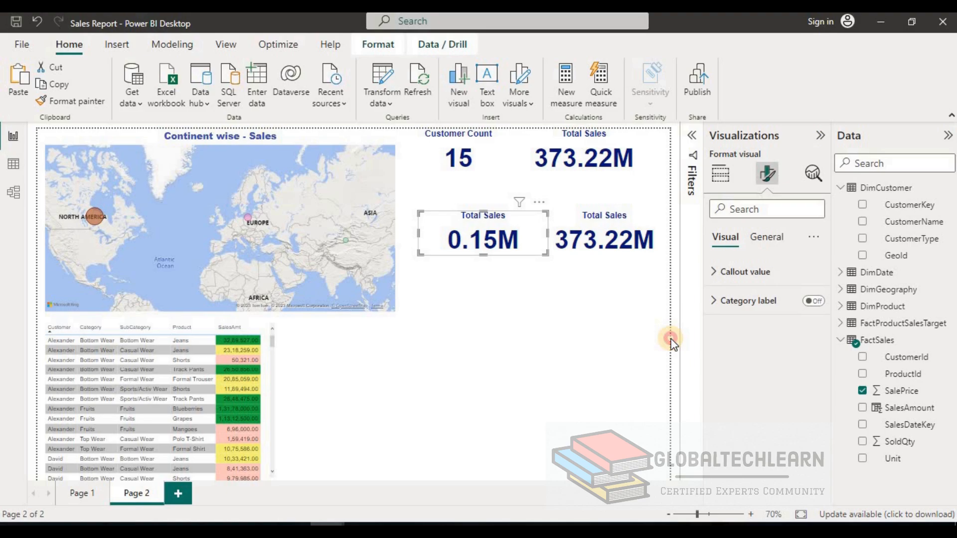
pyautogui.click(535, 248)
pyautogui.click(766, 173)
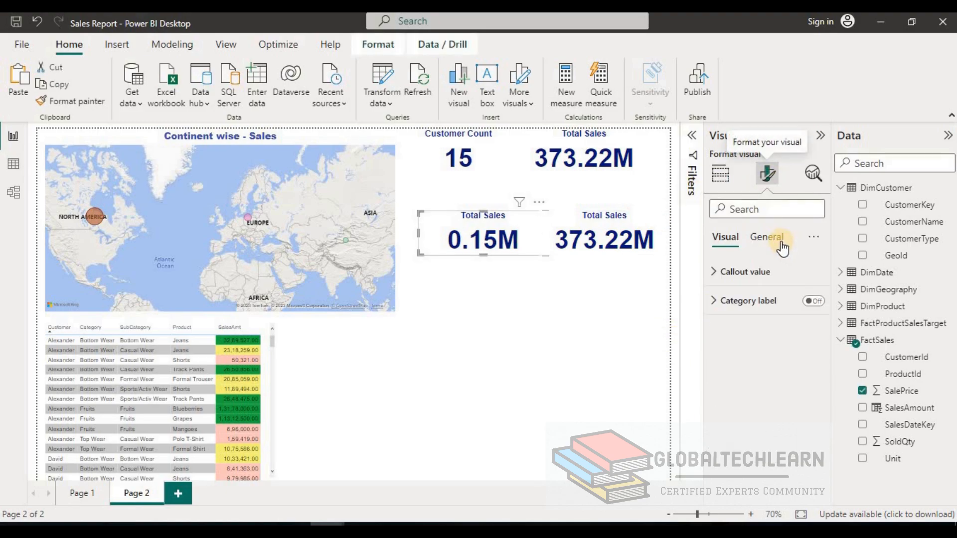
pyautogui.click(757, 271)
pyautogui.click(766, 238)
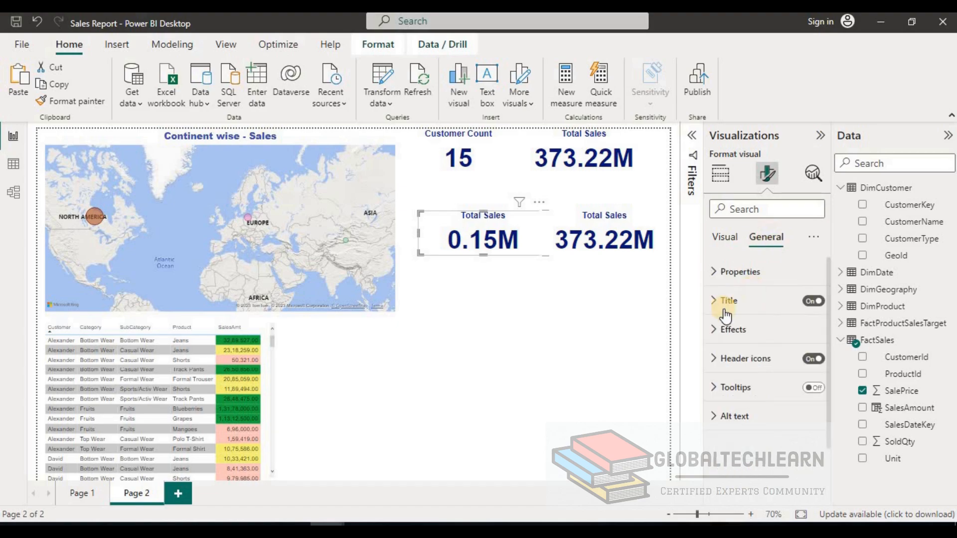
pyautogui.click(726, 313)
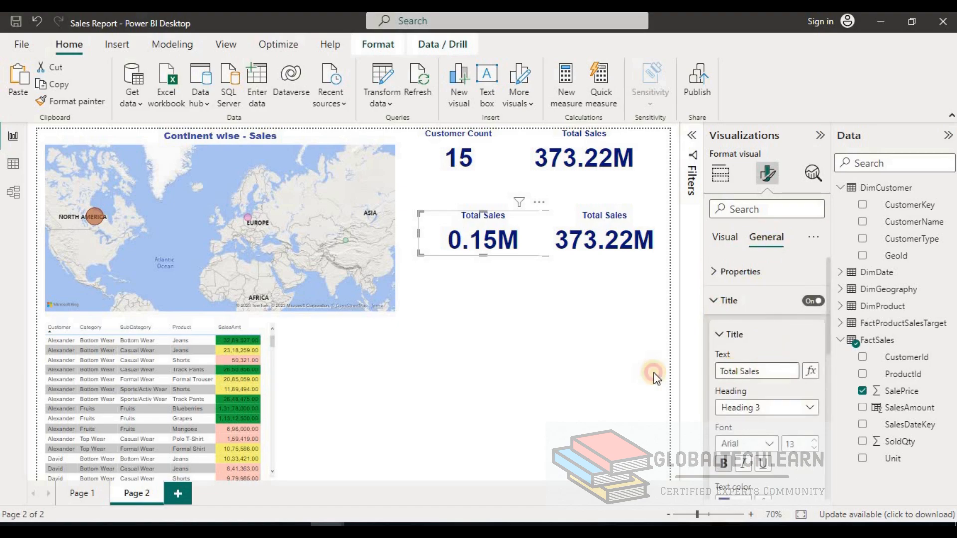
pyautogui.write('SAL')
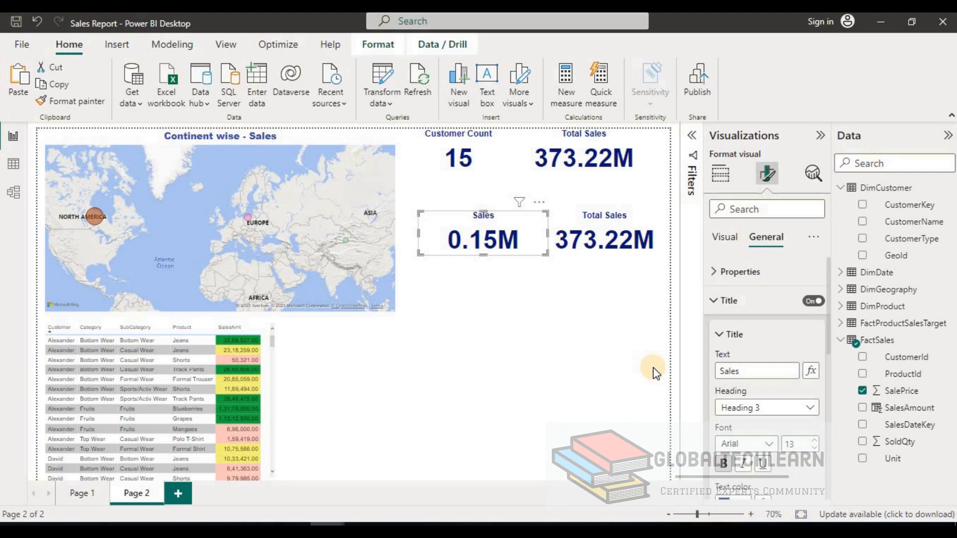
pyautogui.write('es Prie')
pyautogui.press('BackSpace')
pyautogui.write('ce')
pyautogui.click(513, 323)
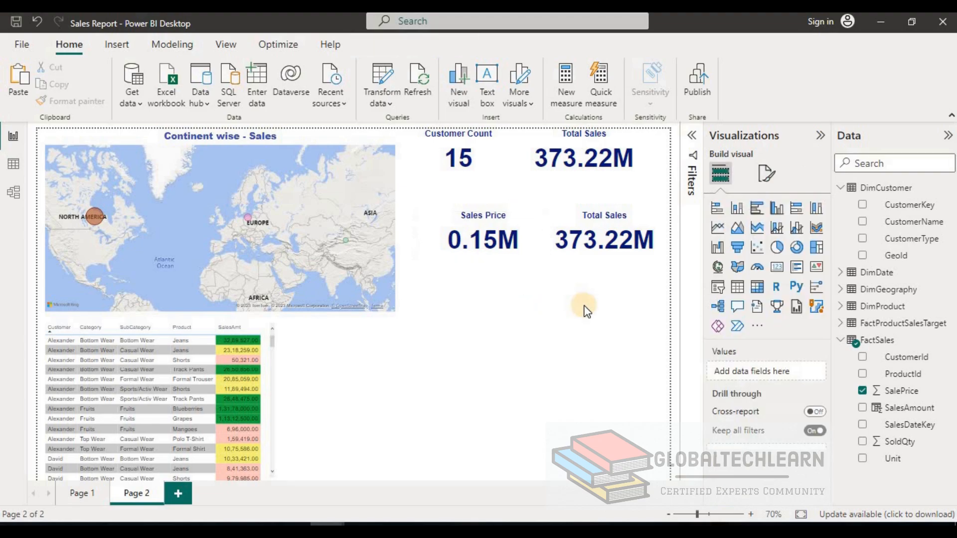
# - Replace the SalesAmount field of the copied Total Sales card beside Sales Price with SoldQty from FactSales
pyautogui.click(656, 252)
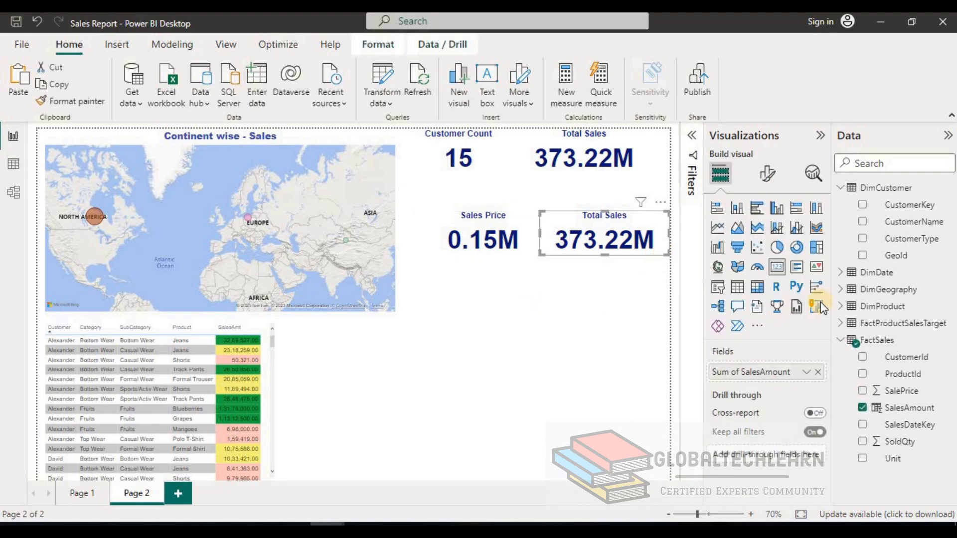
pyautogui.click(818, 373)
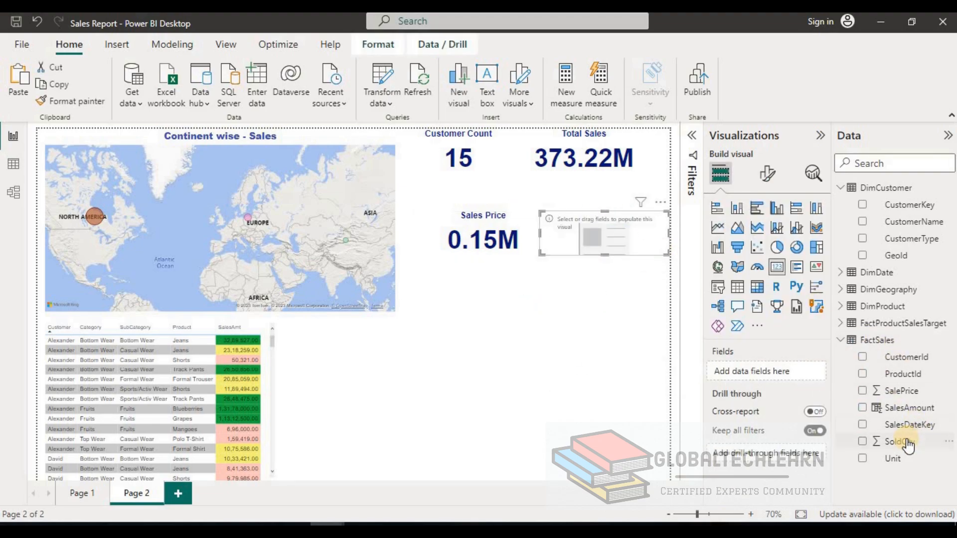
pyautogui.moveTo(902, 441); pyautogui.dragTo(776, 370)
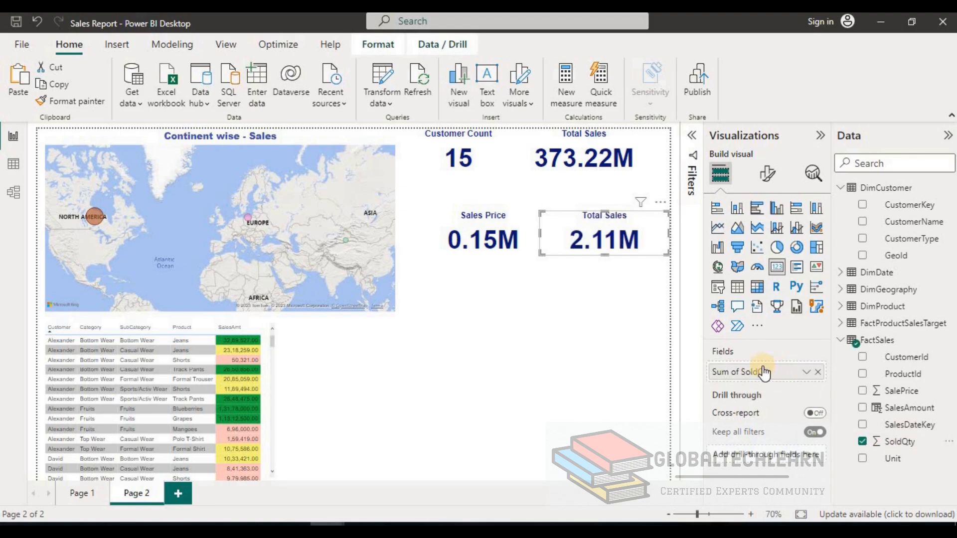
# - Change the SoldQty card's title text to Total Qty
pyautogui.click(769, 174)
pyautogui.click(768, 244)
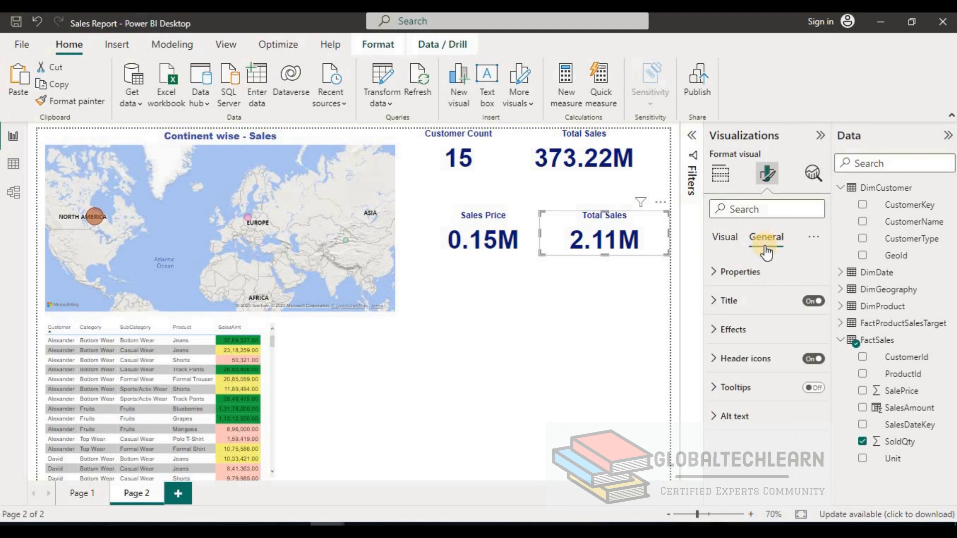
pyautogui.click(756, 305)
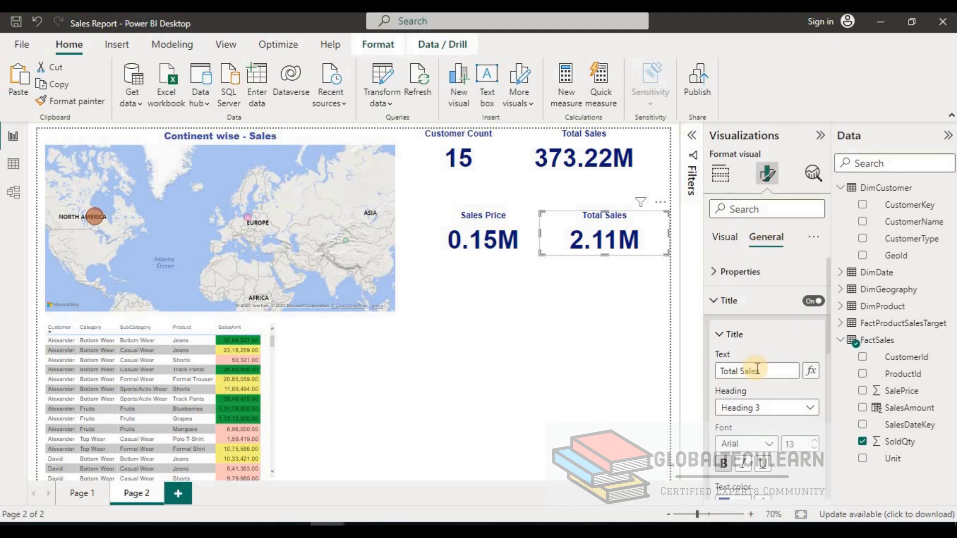
pyautogui.doubleClick(757, 370)
pyautogui.write('Total')
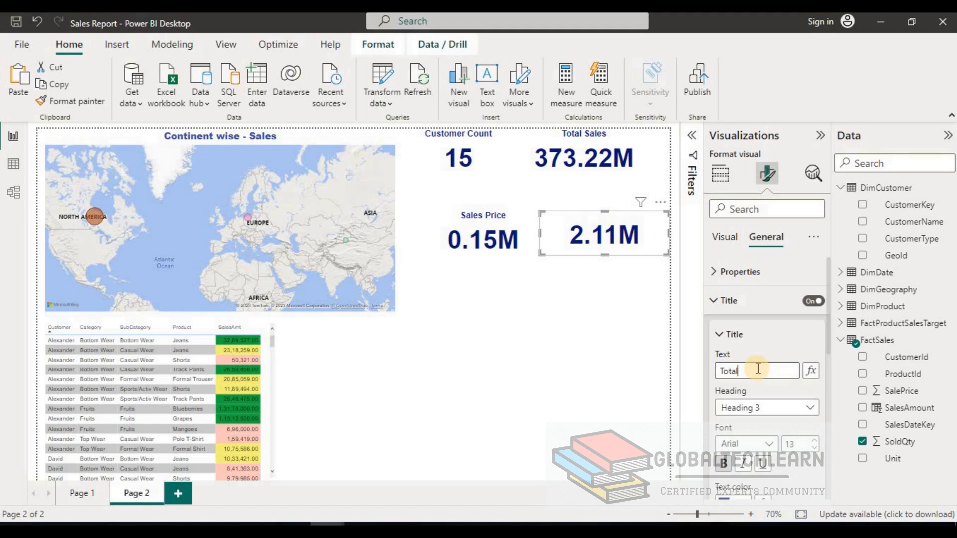
pyautogui.write(' Q')
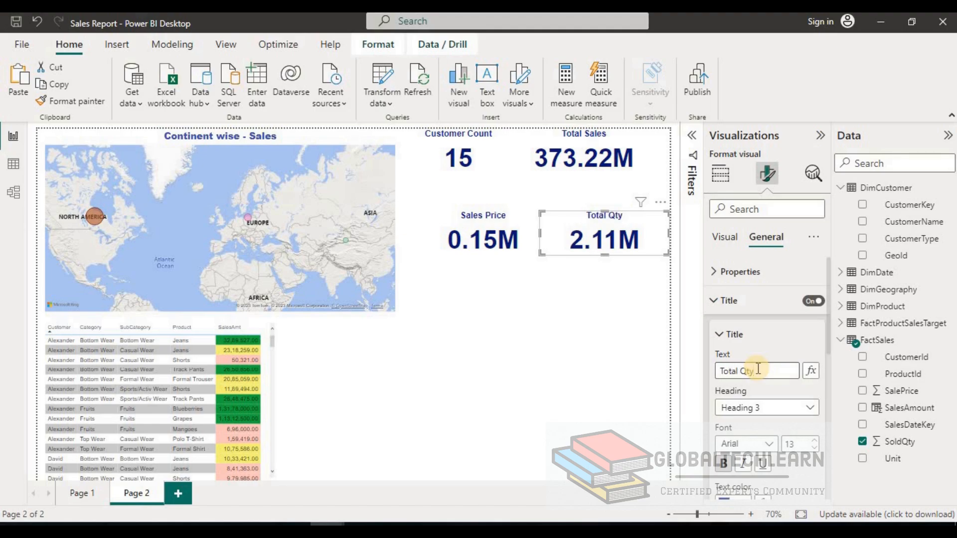
pyautogui.write('ty')
pyautogui.click(545, 393)
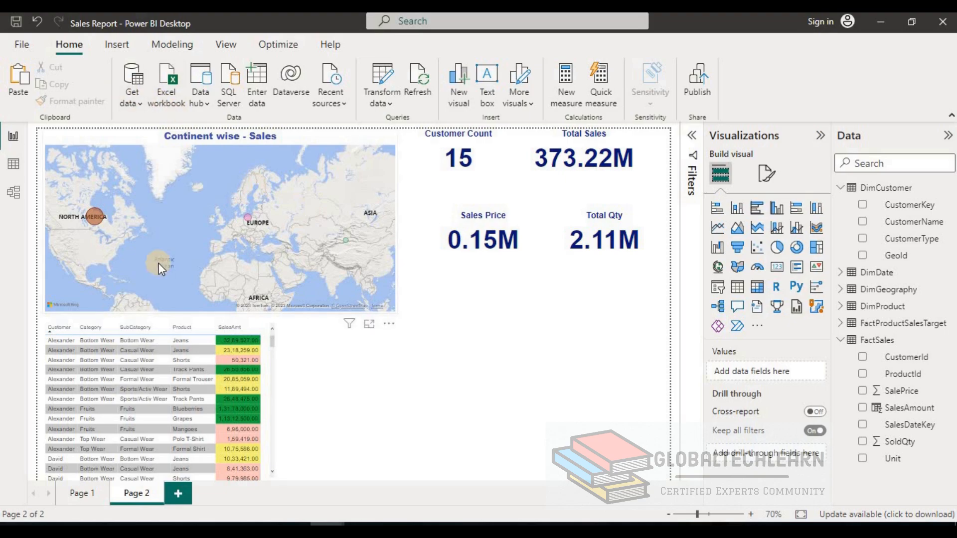
# - Open the requirements note and read item 7 on the matrix of sales by category, product and country
pyautogui.click(327, 531)
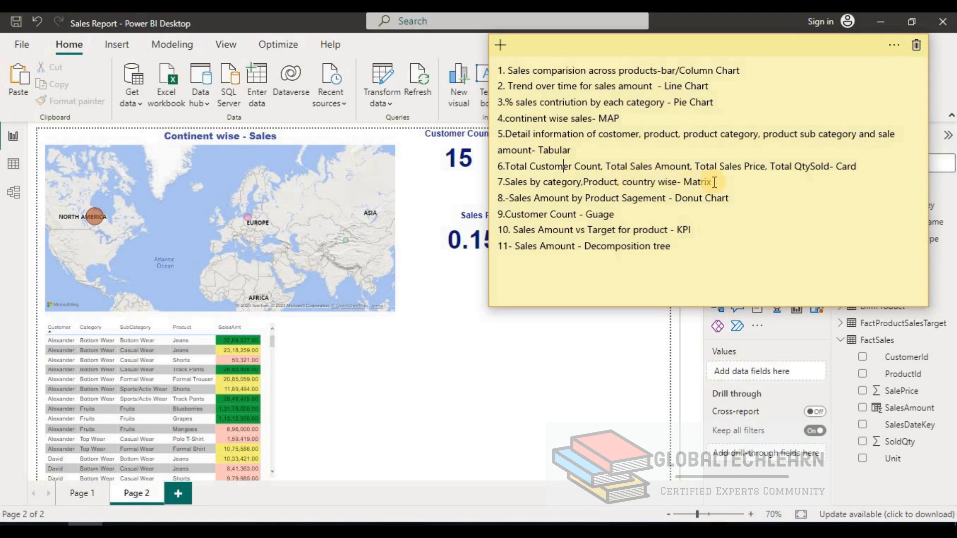
pyautogui.moveTo(714, 182); pyautogui.dragTo(507, 183)
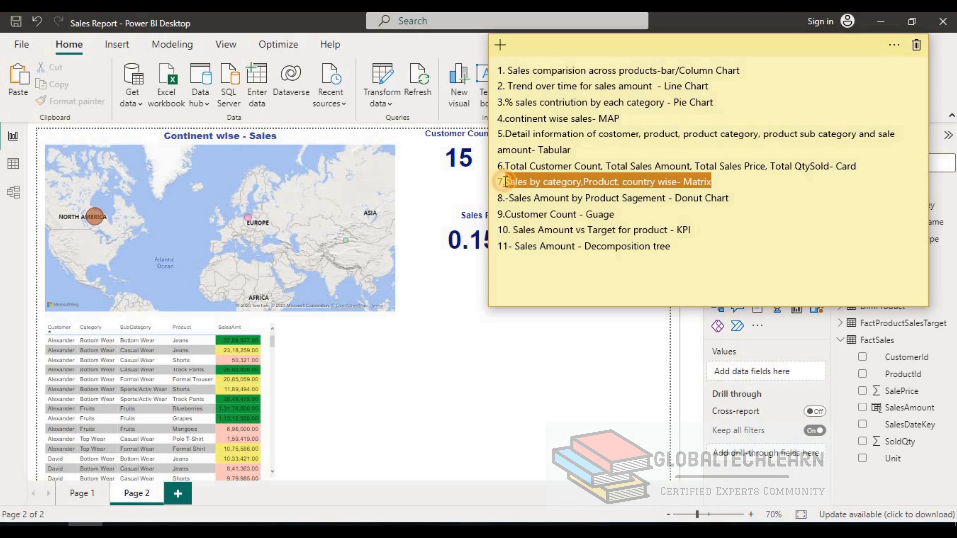
pyautogui.click(544, 183)
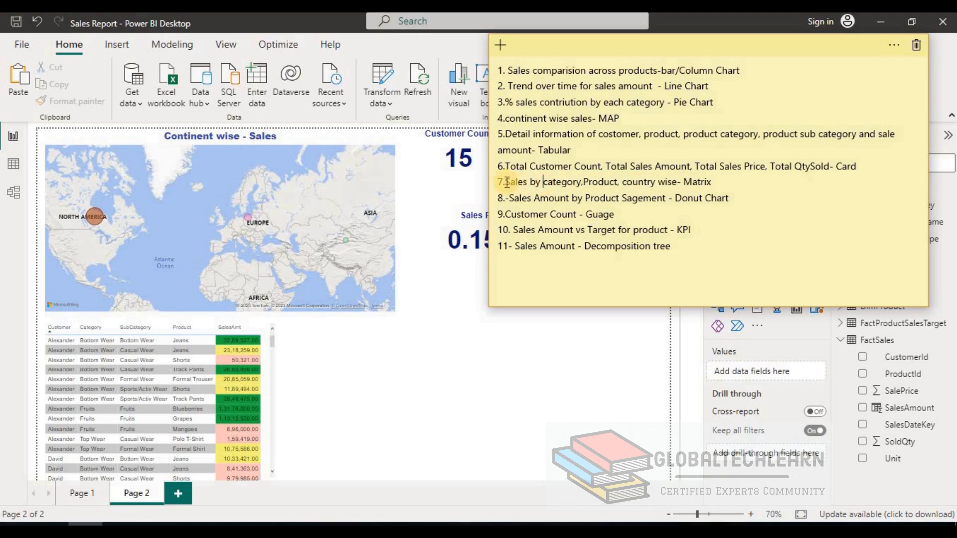
pyautogui.moveTo(505, 183); pyautogui.dragTo(677, 185)
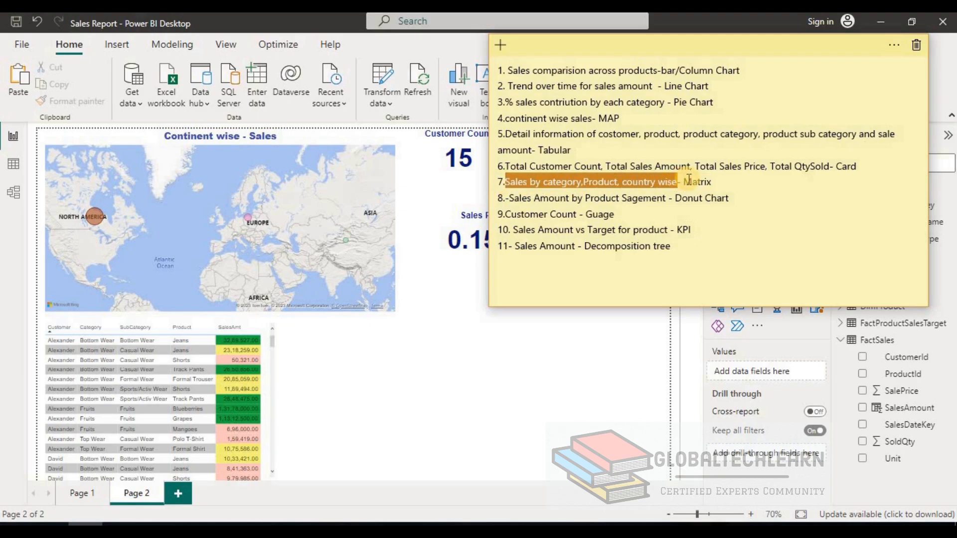
pyautogui.doubleClick(693, 182)
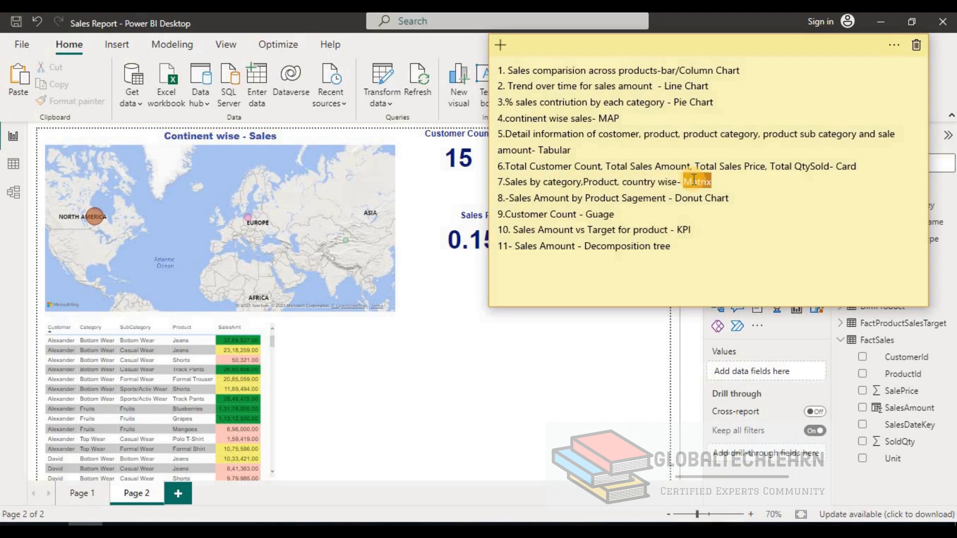
pyautogui.click(546, 356)
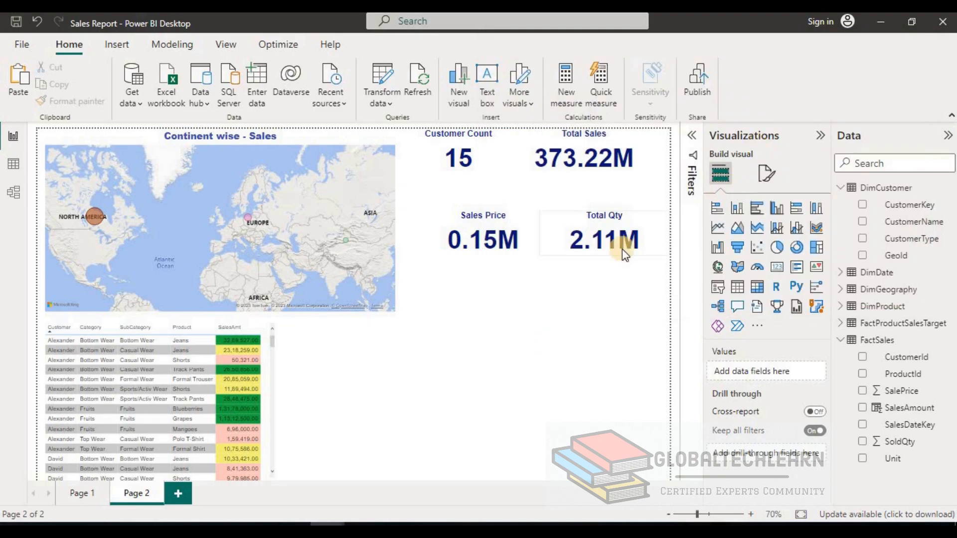
# - Insert a matrix beside the detail table, widen it, and add Country from DimGeography as its row field
pyautogui.click(756, 293)
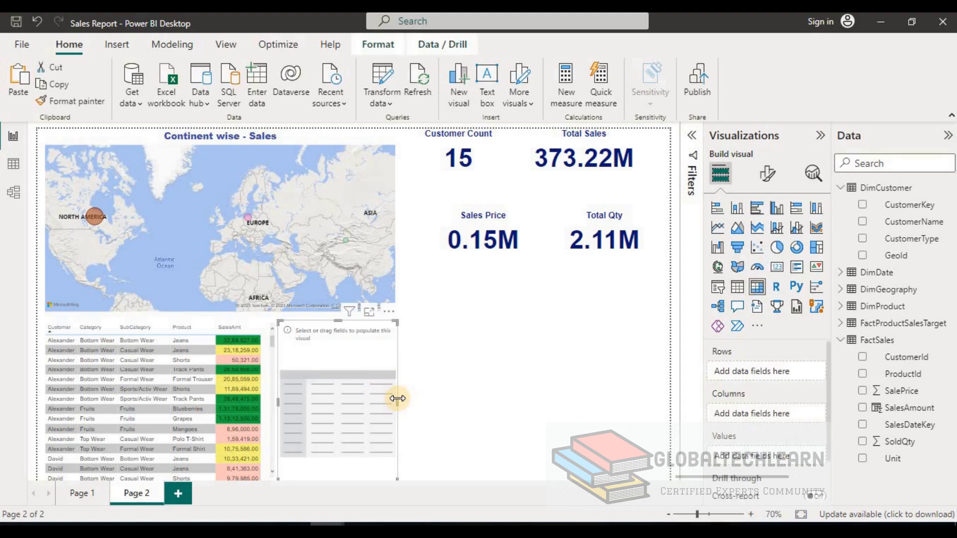
pyautogui.moveTo(606, 384); pyautogui.dragTo(623, 384)
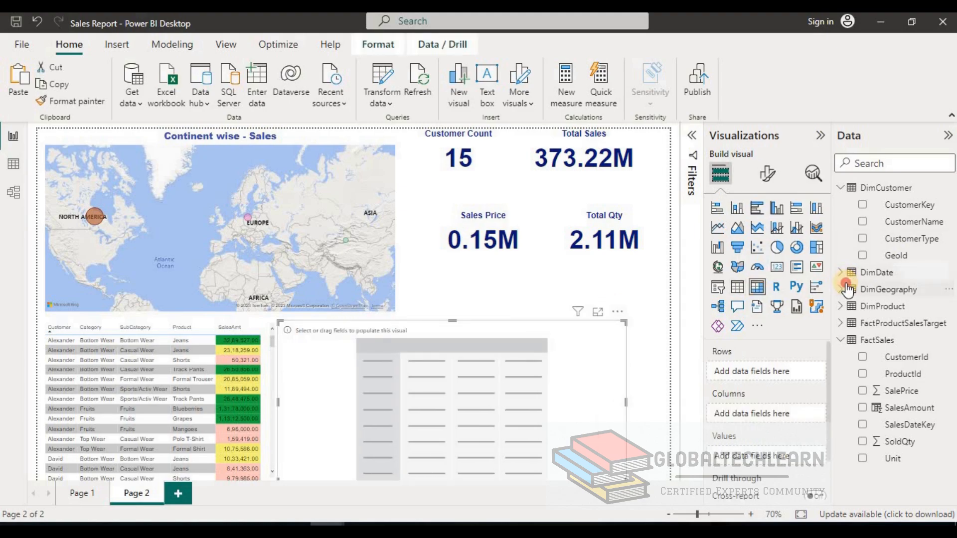
pyautogui.click(848, 289)
pyautogui.click(842, 289)
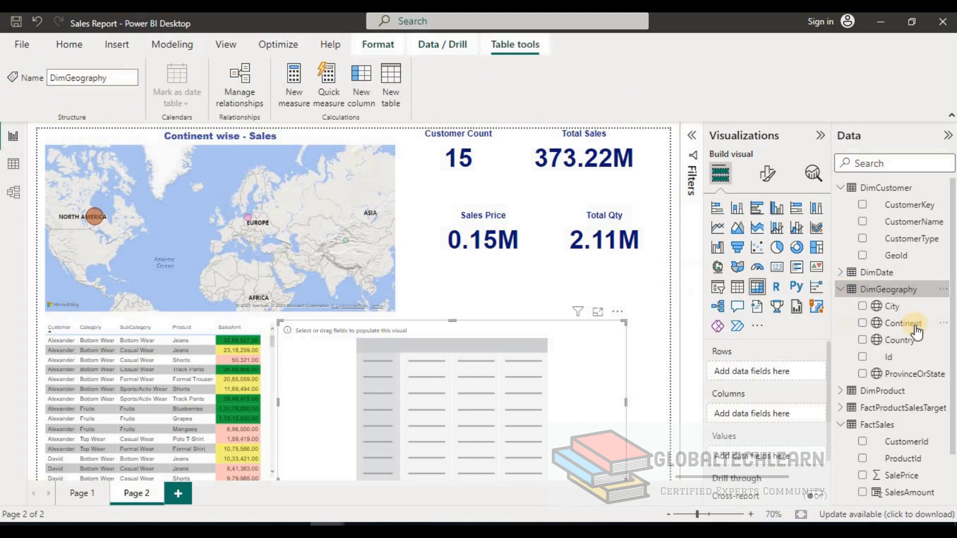
pyautogui.moveTo(909, 341); pyautogui.dragTo(778, 367)
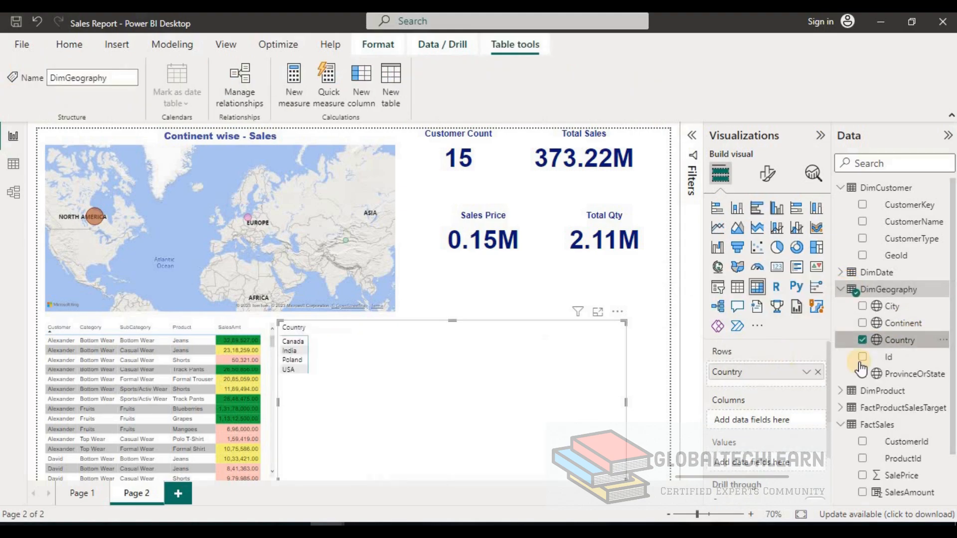
# - Add ProductCategory and Product from DimProduct below Country in the matrix rows, and use SalesAmount from FactSales as its values
pyautogui.click(841, 187)
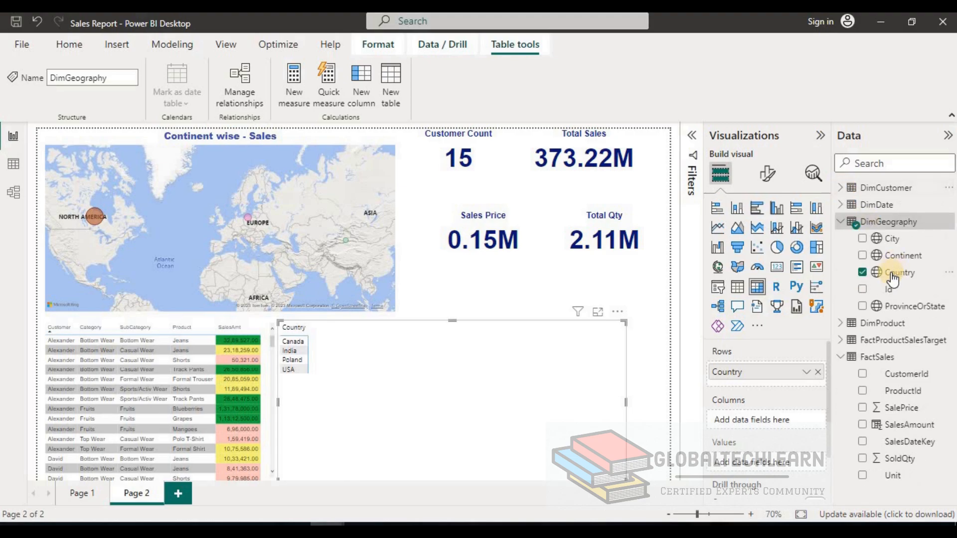
pyautogui.click(841, 226)
pyautogui.click(841, 243)
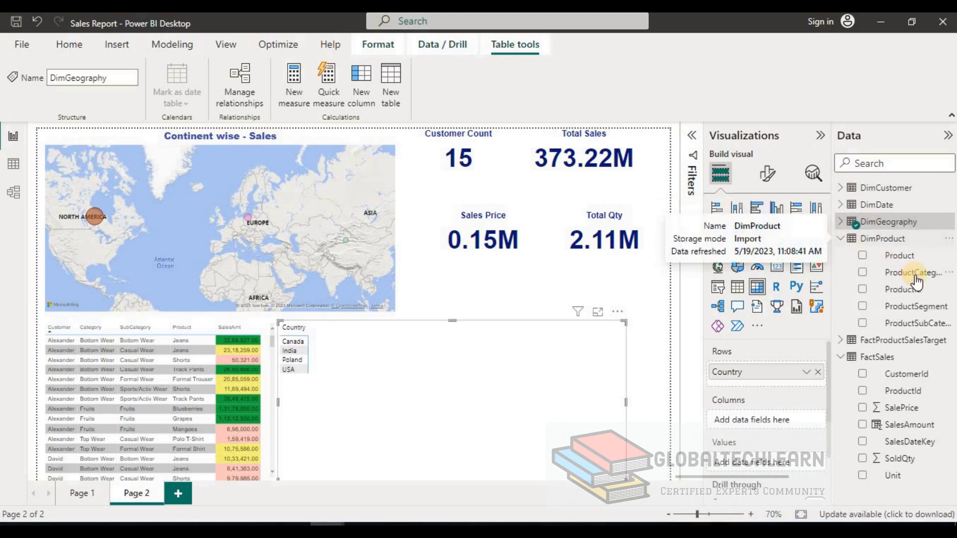
pyautogui.moveTo(914, 272); pyautogui.dragTo(760, 391)
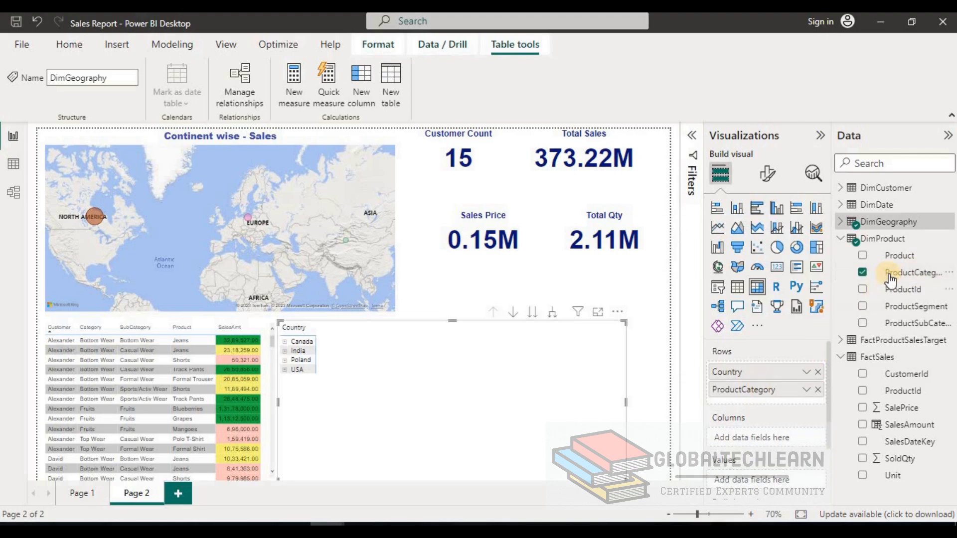
pyautogui.moveTo(897, 255); pyautogui.dragTo(775, 401)
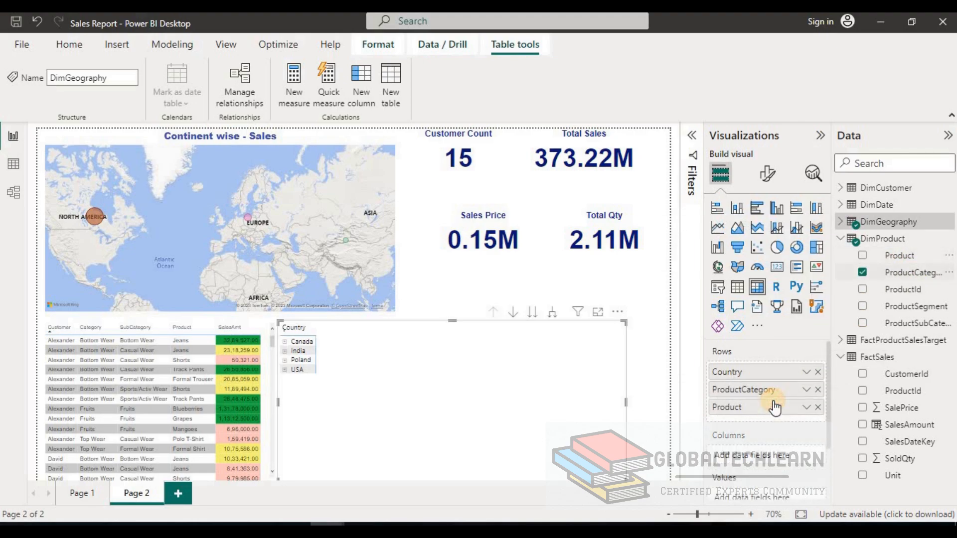
pyautogui.moveTo(830, 376); pyautogui.dragTo(843, 421)
pyautogui.moveTo(923, 425); pyautogui.dragTo(788, 433)
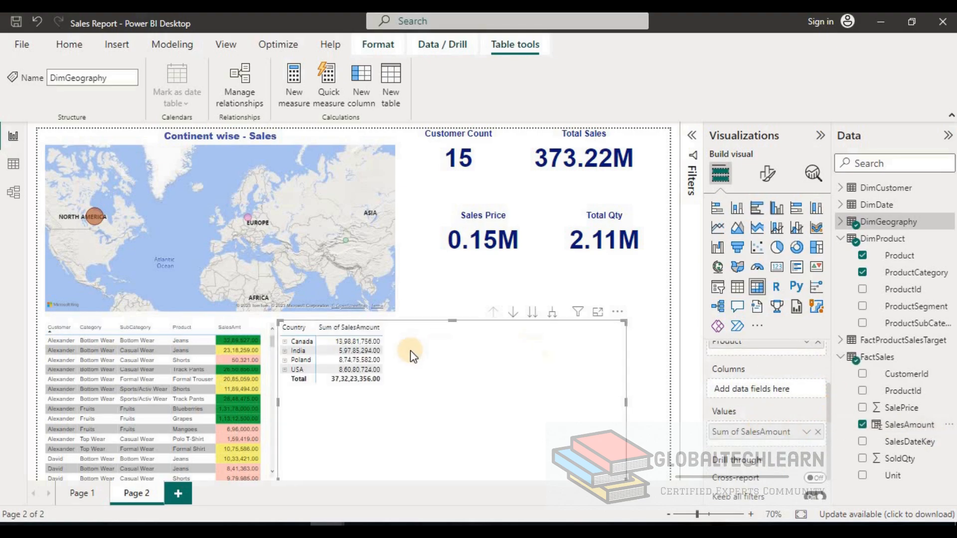
# - Show the matrix in focus mode and expand Canada with its Bottom Wear, Fruits and Top Wear categories down to products
pyautogui.click(598, 312)
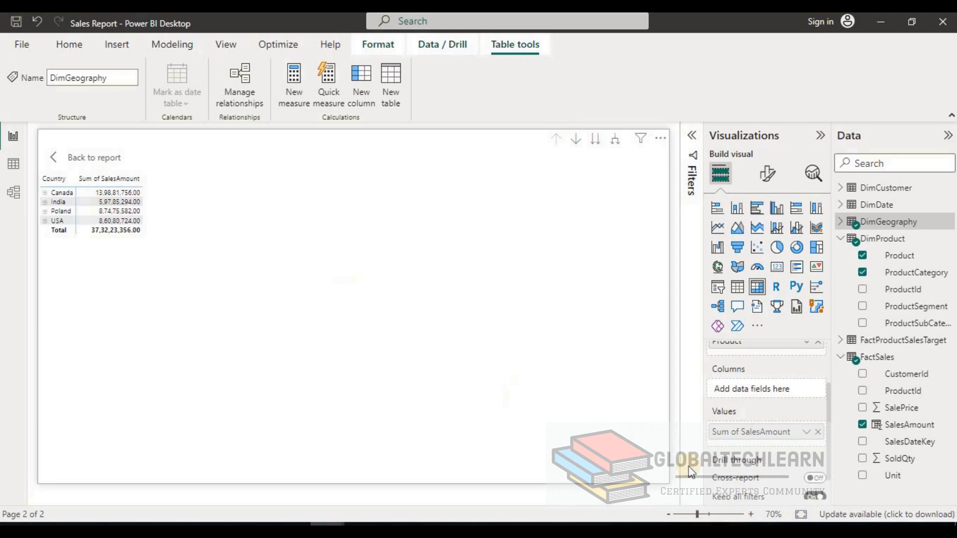
pyautogui.click(707, 515)
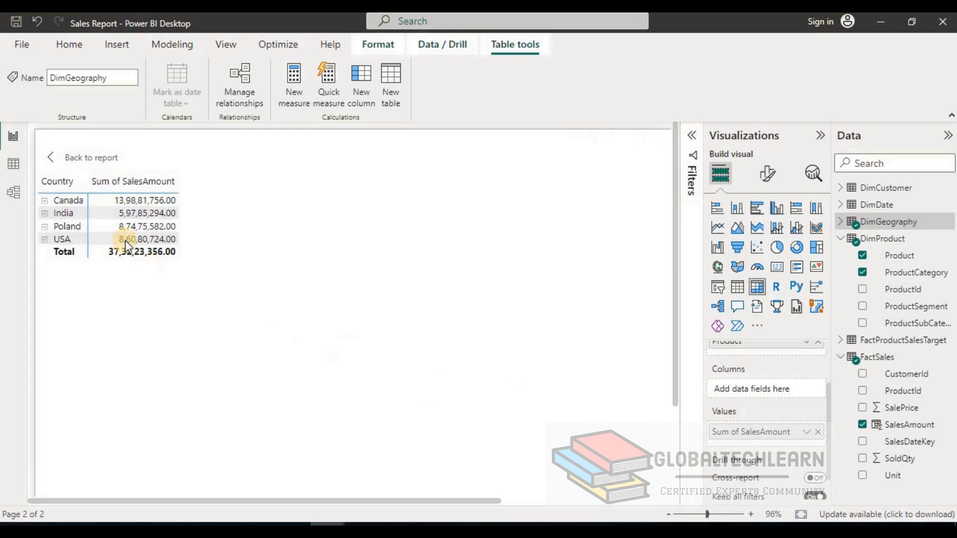
pyautogui.click(45, 202)
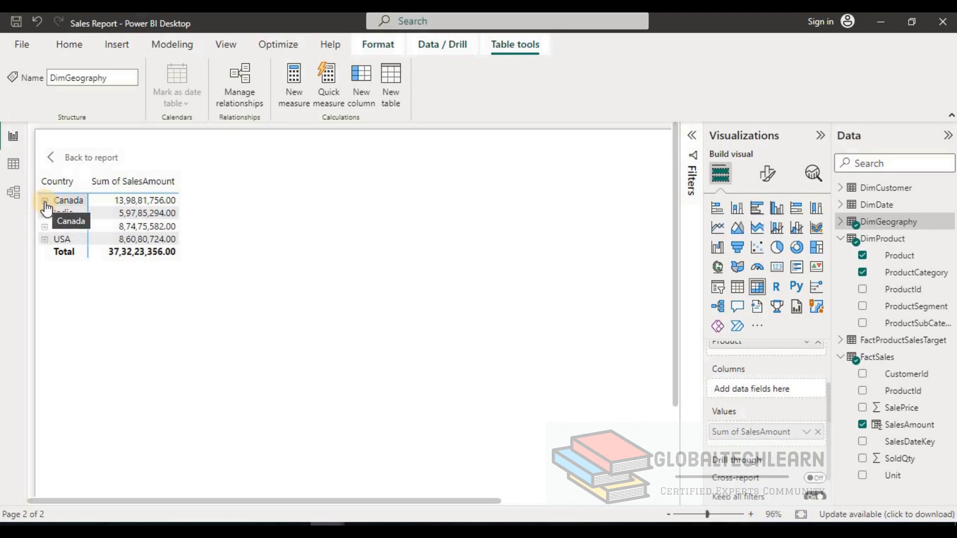
pyautogui.click(45, 201)
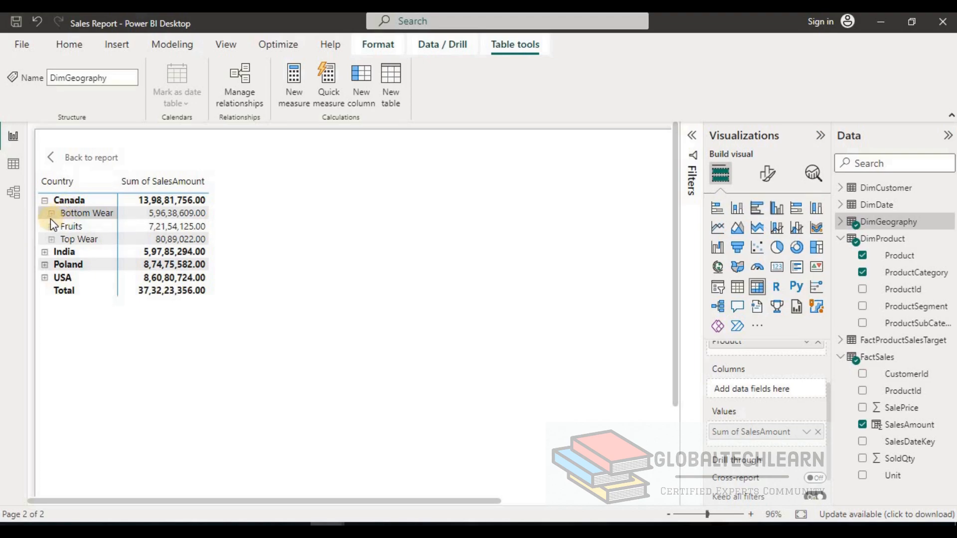
pyautogui.click(52, 214)
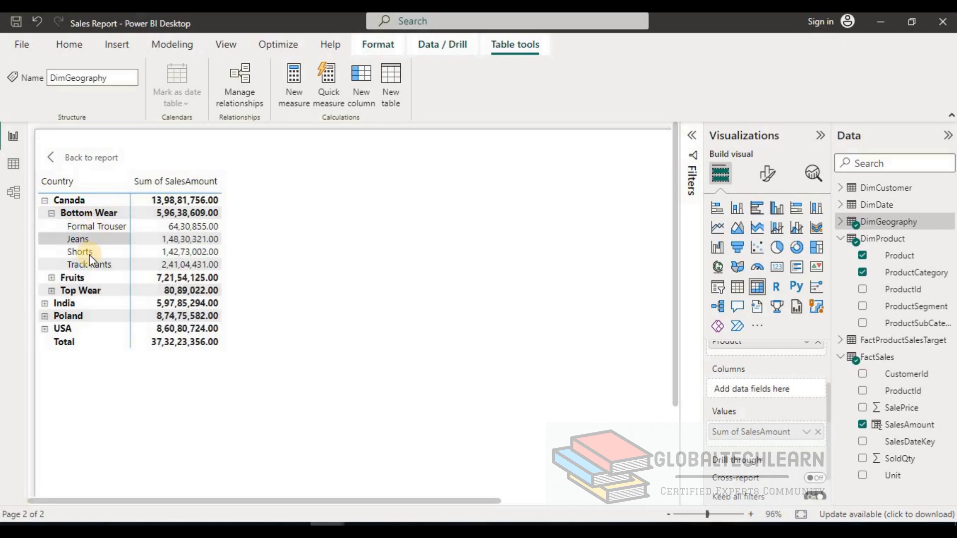
pyautogui.click(52, 278)
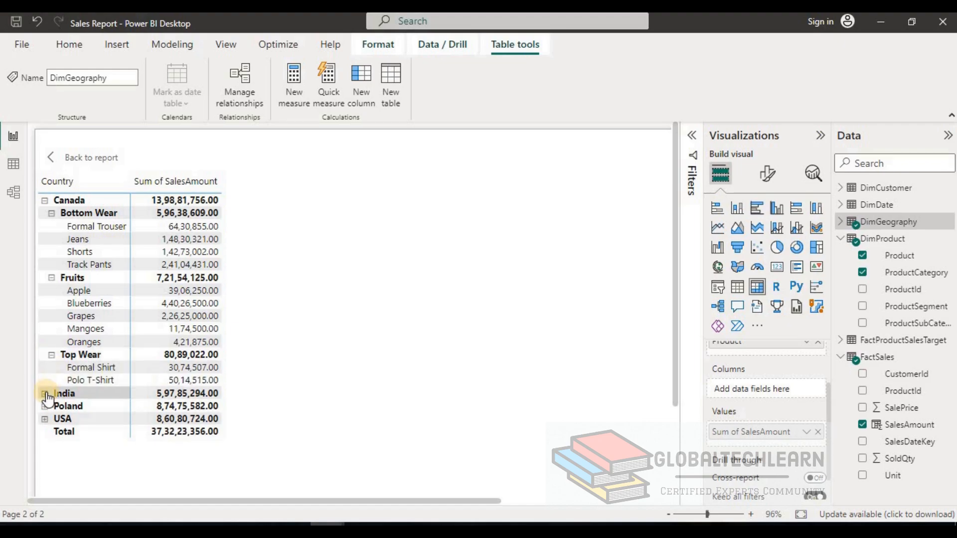
# - Expand India with all three of its product categories, and Poland with its Bottom Wear category, in the matrix
pyautogui.click(45, 393)
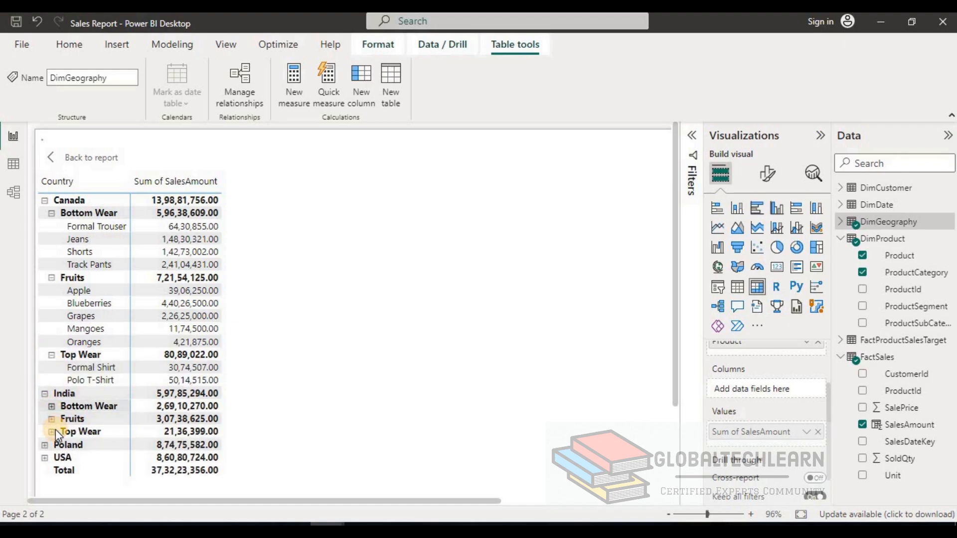
pyautogui.click(51, 406)
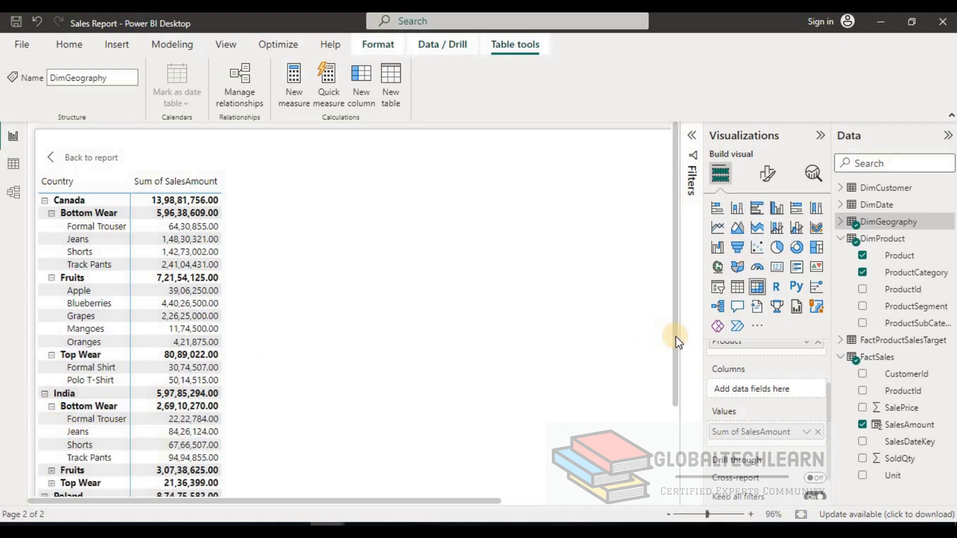
pyautogui.scroll(-3, 678, 341)
pyautogui.click(51, 351)
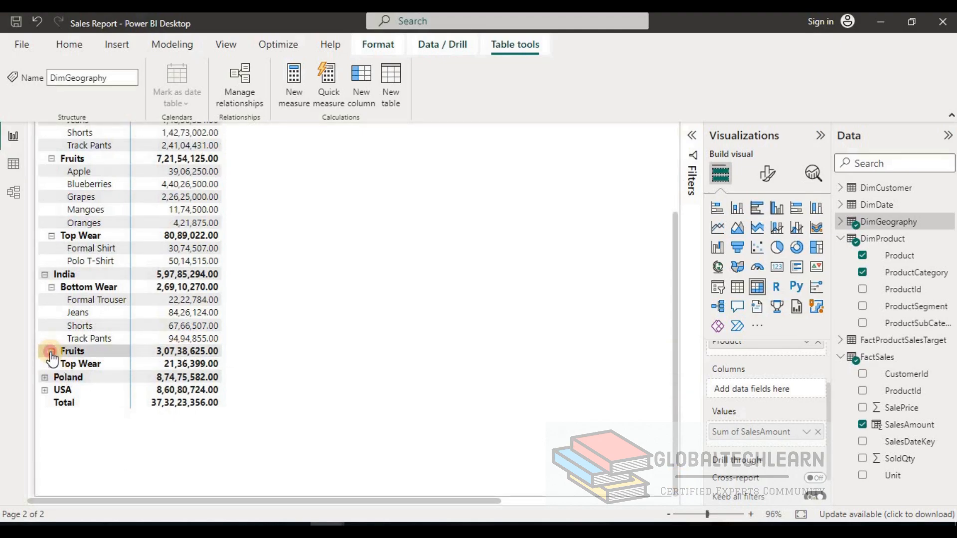
pyautogui.click(50, 412)
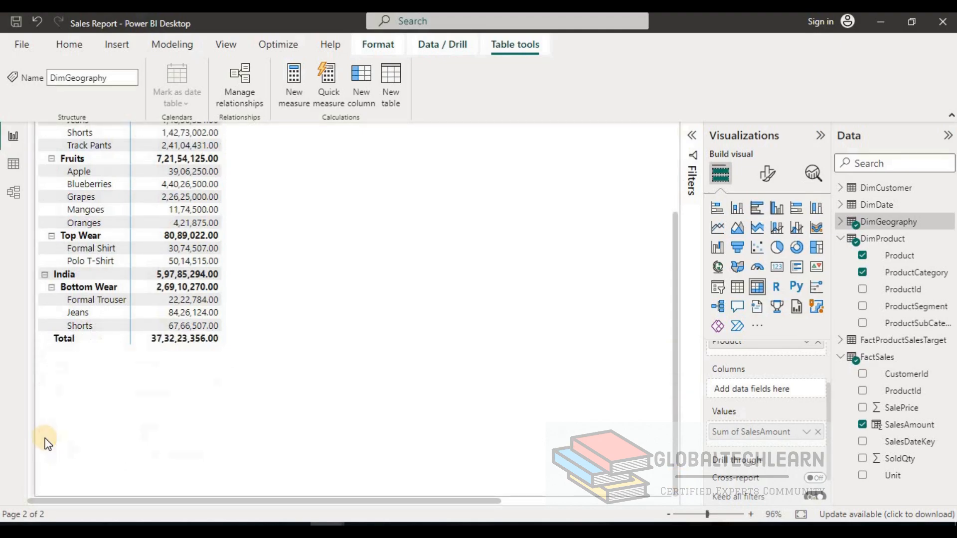
pyautogui.click(45, 453)
pyautogui.click(50, 467)
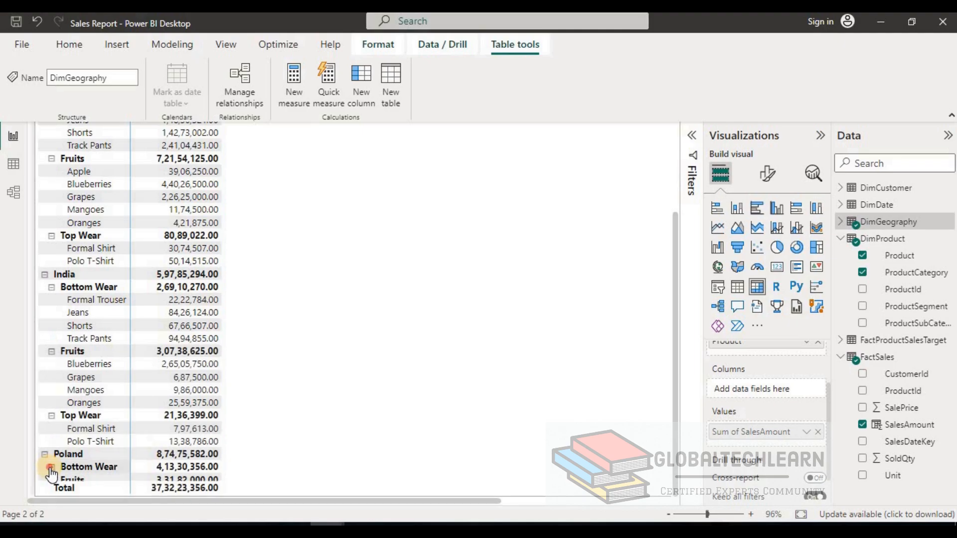
pyautogui.scroll(3, 622, 435)
pyautogui.moveTo(827, 425); pyautogui.dragTo(824, 384)
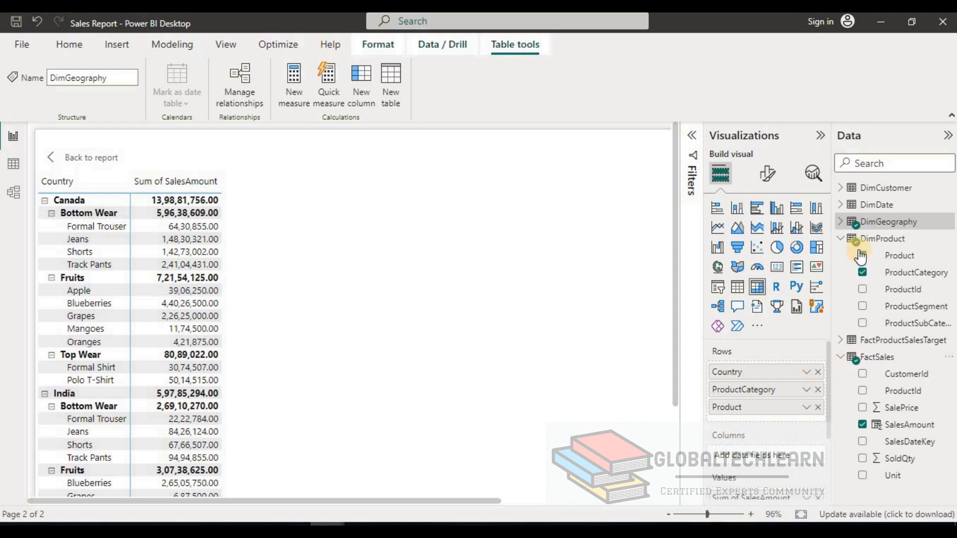
# - Add Year from the dt date hierarchy in DimDate as the matrix's column field
pyautogui.click(842, 206)
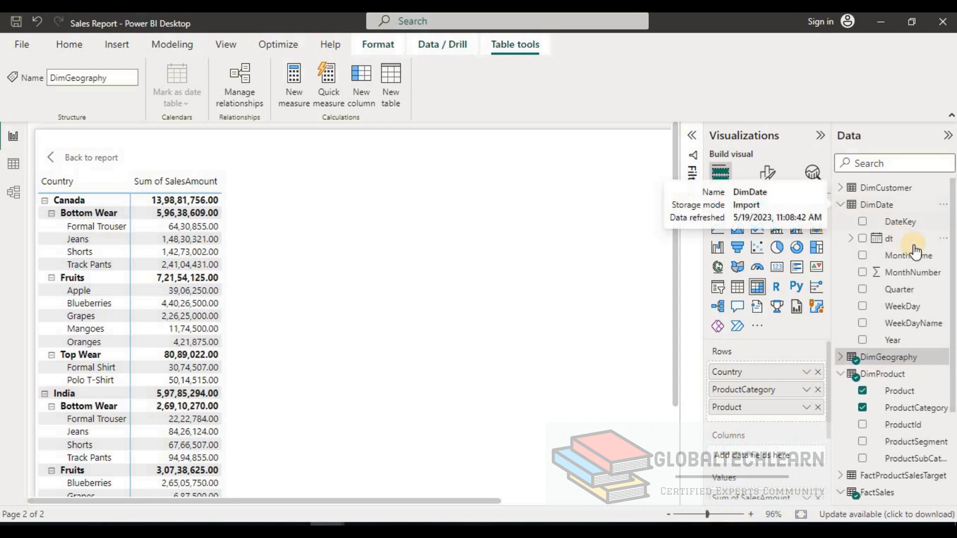
pyautogui.click(851, 239)
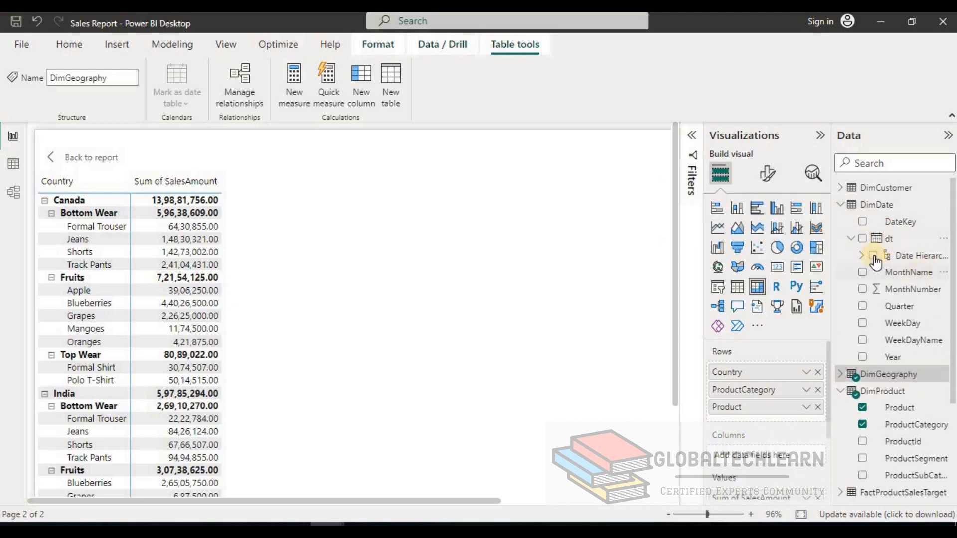
pyautogui.click(862, 255)
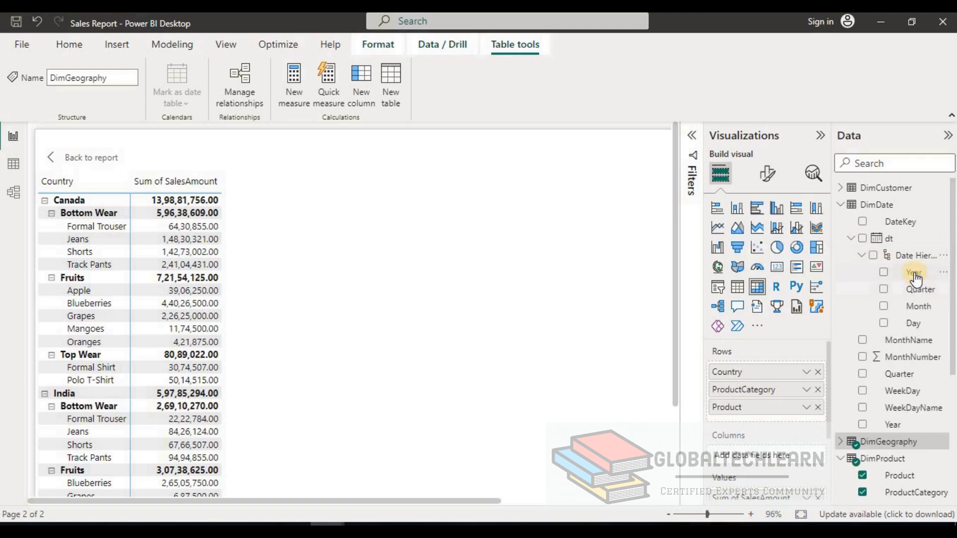
pyautogui.moveTo(914, 272); pyautogui.dragTo(780, 461)
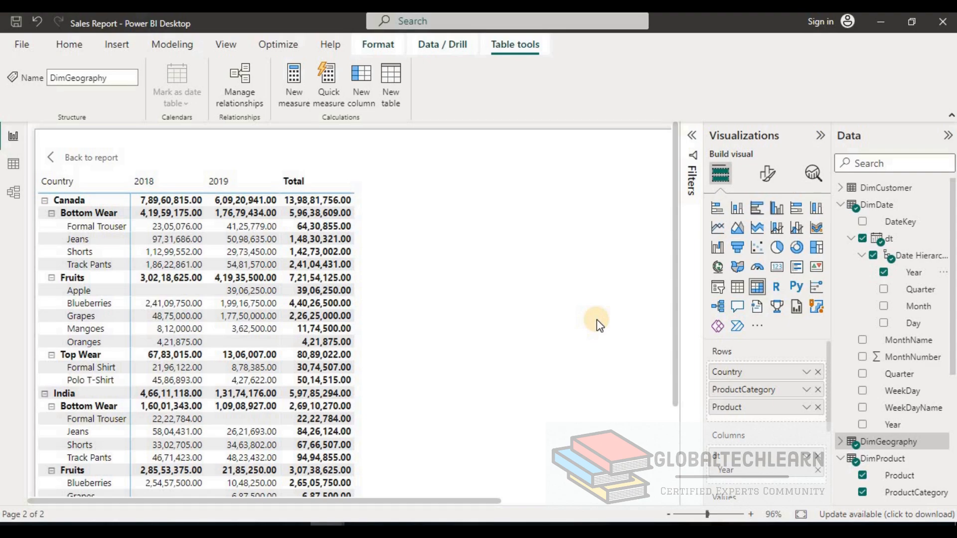
# - Apply the Minimal style preset to the matrix and turn off its horizontal gridlines
pyautogui.click(765, 174)
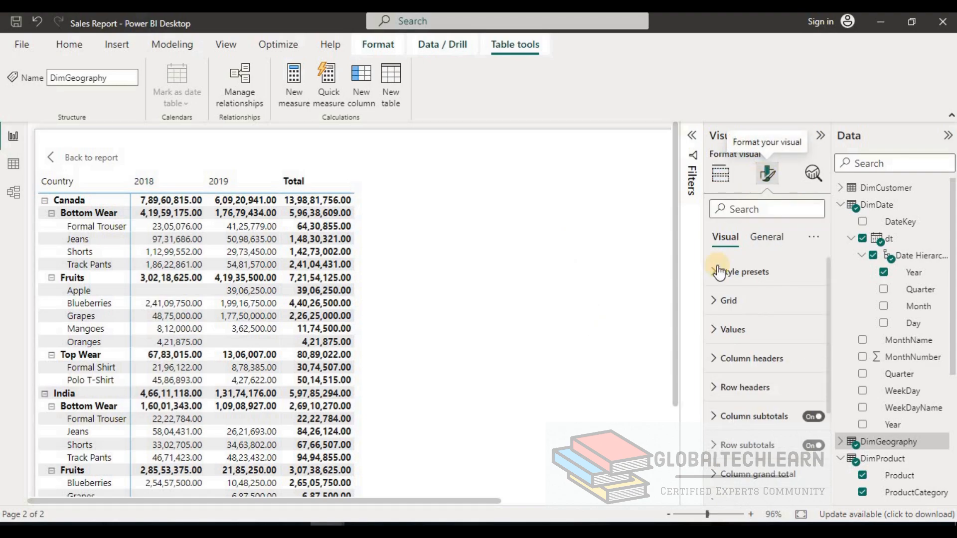
pyautogui.click(716, 278)
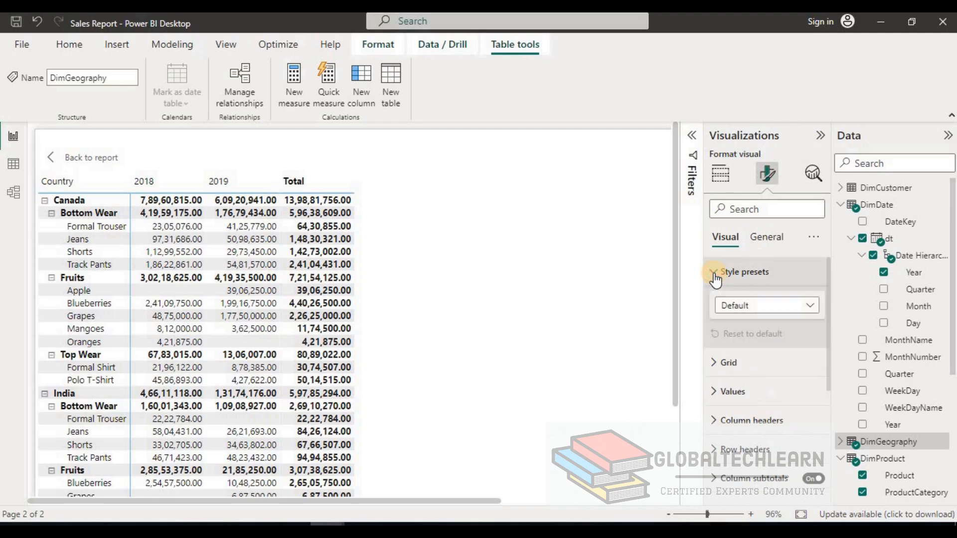
pyautogui.click(779, 315)
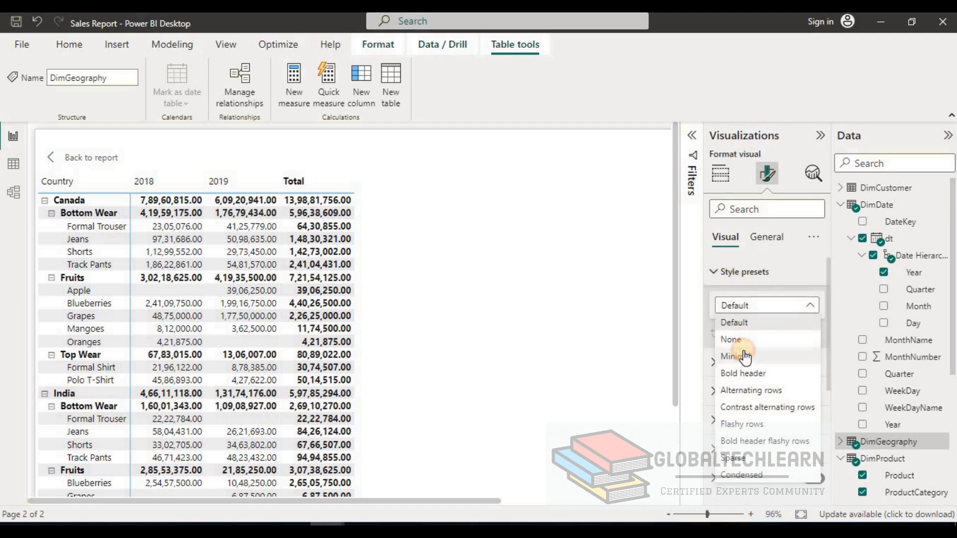
pyautogui.click(745, 357)
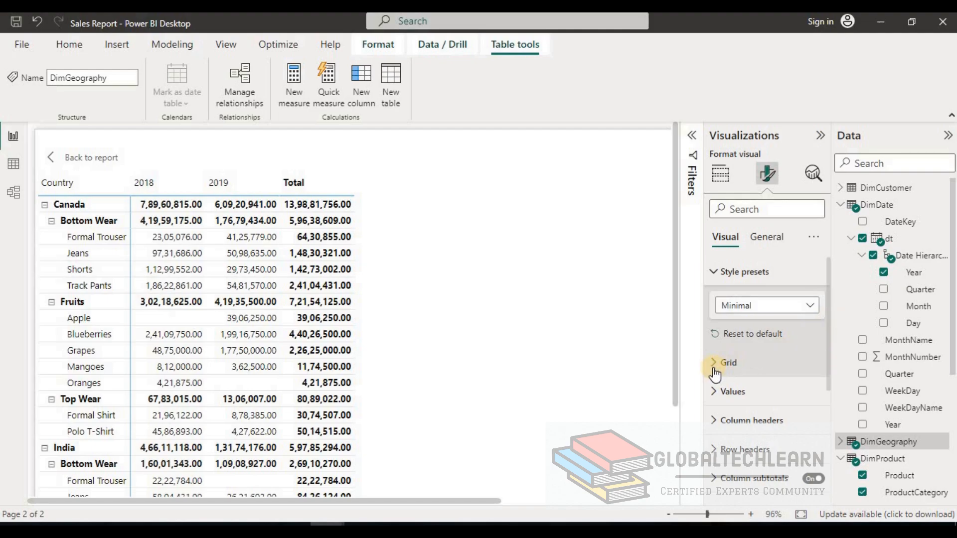
pyautogui.click(713, 369)
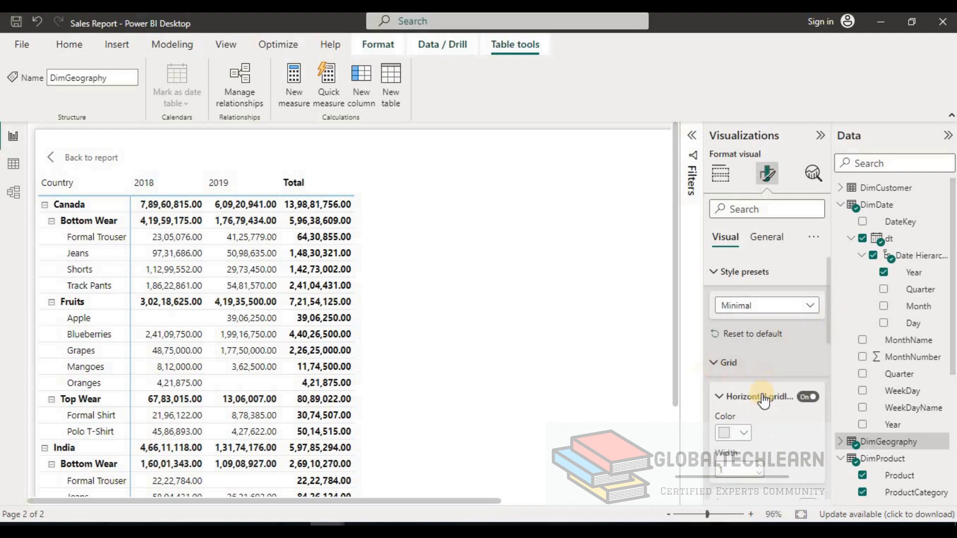
pyautogui.click(807, 398)
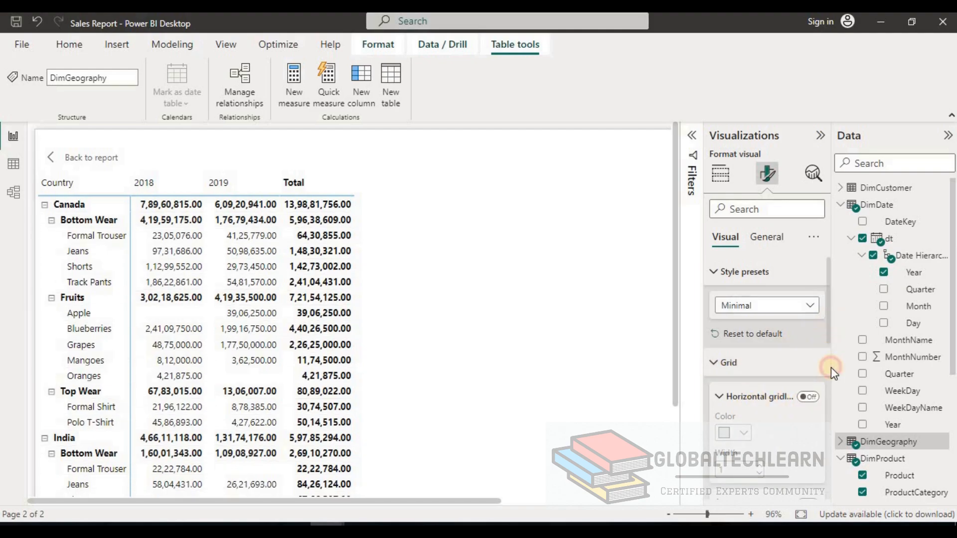
pyautogui.scroll(-3, 830, 367)
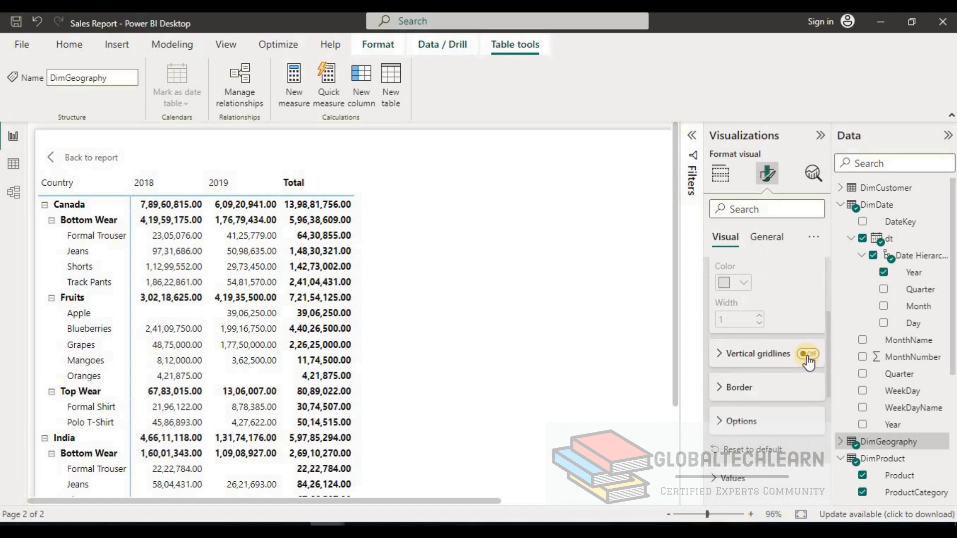
pyautogui.scroll(-3, 726, 381)
# - Format the matrix's column header text as bold Arial, size 9, in dark blue
pyautogui.click(718, 362)
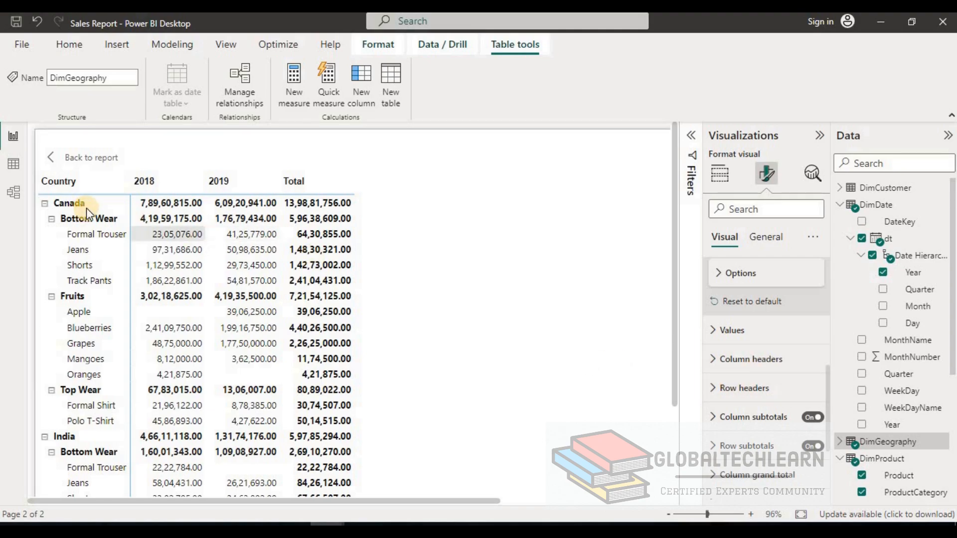
pyautogui.click(710, 357)
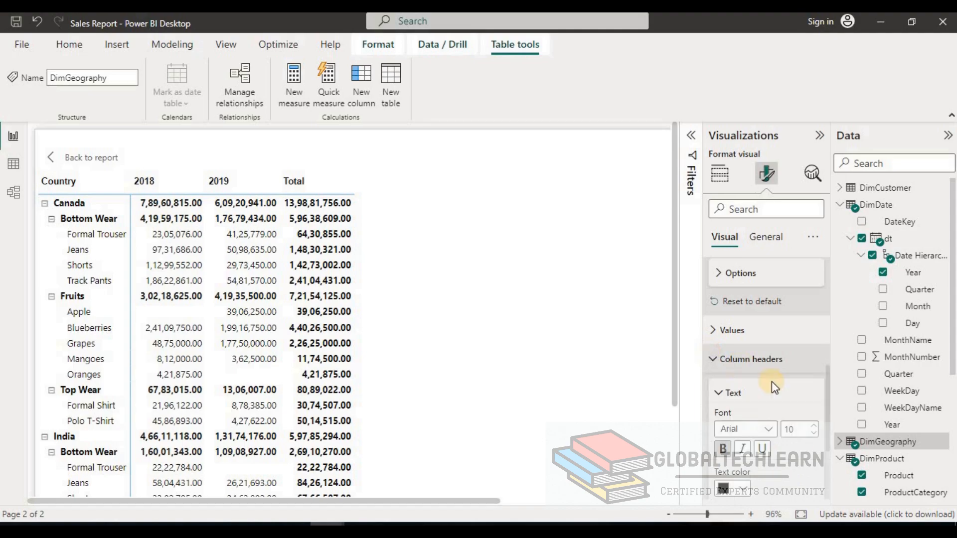
pyautogui.click(770, 430)
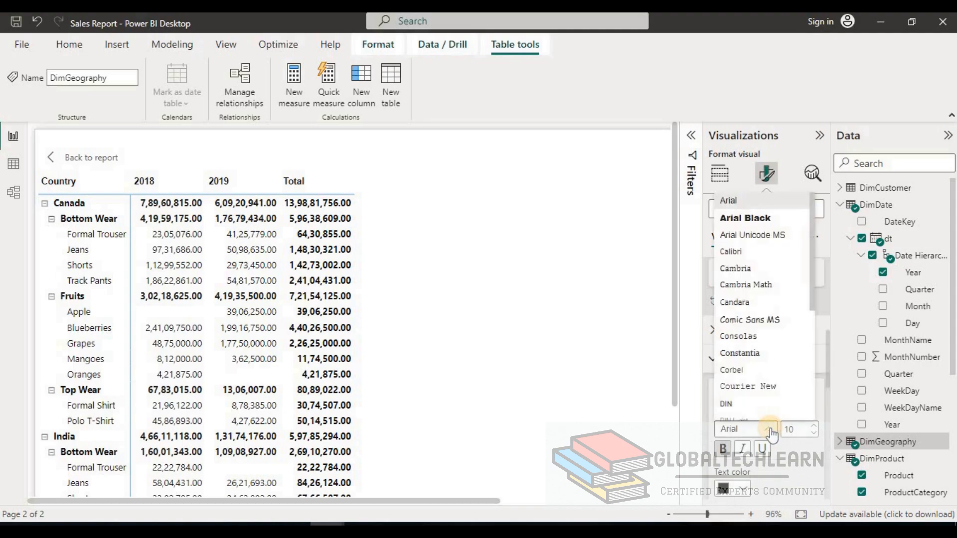
pyautogui.click(725, 206)
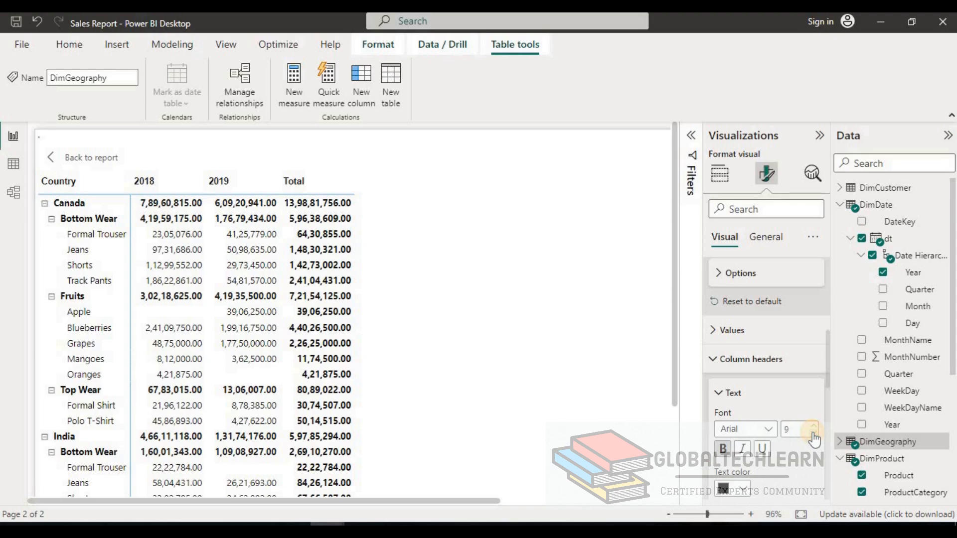
pyautogui.moveTo(830, 390); pyautogui.dragTo(833, 426)
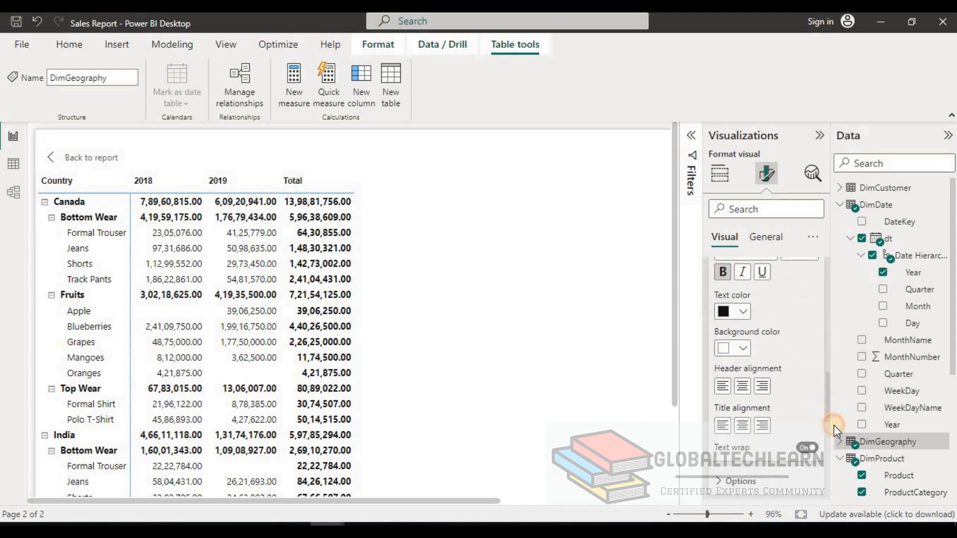
pyautogui.click(743, 315)
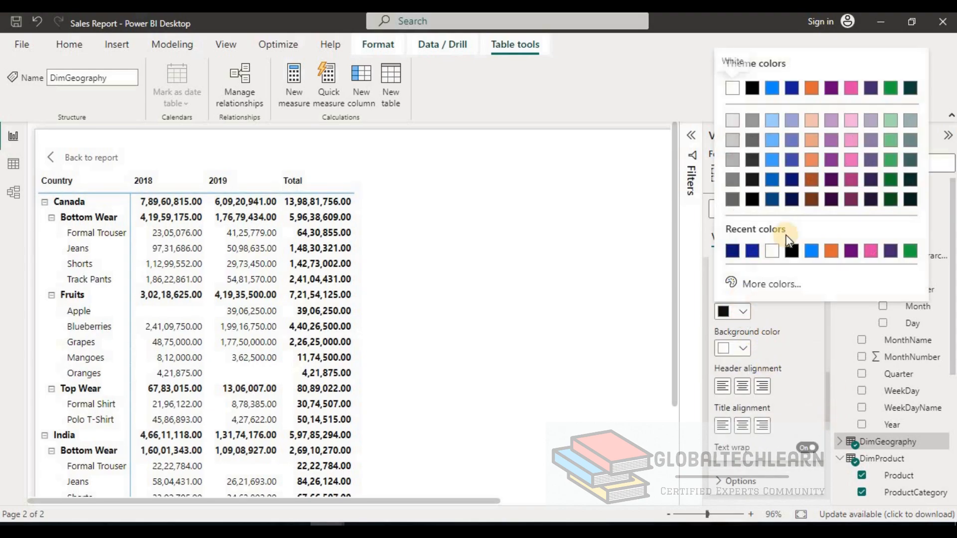
pyautogui.click(750, 249)
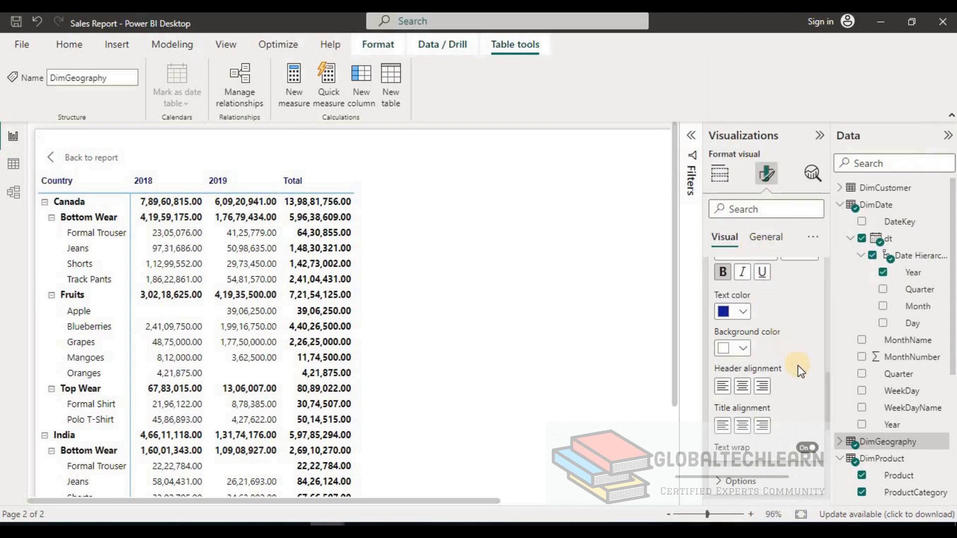
# - Try centre and right alignment for the matrix's column headers and settle on left alignment
pyautogui.click(748, 388)
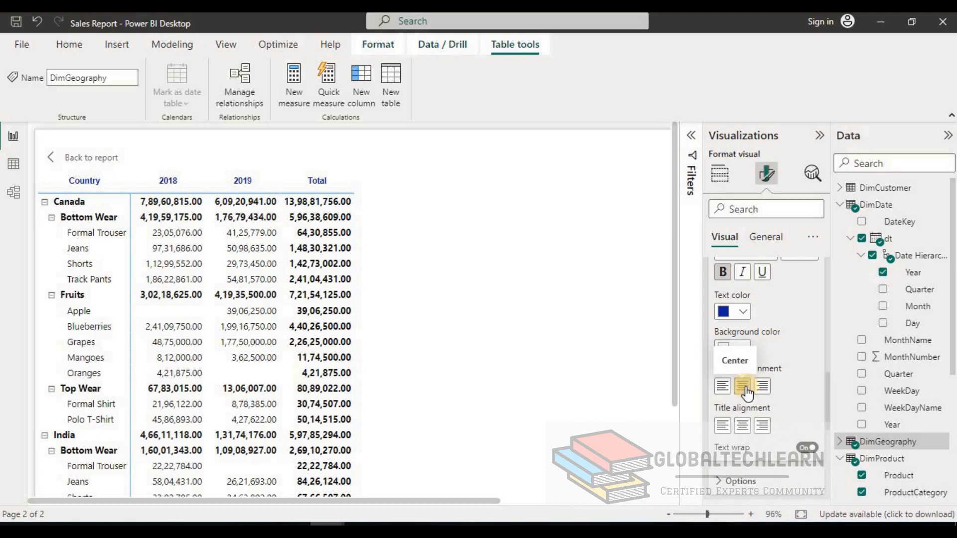
pyautogui.click(726, 389)
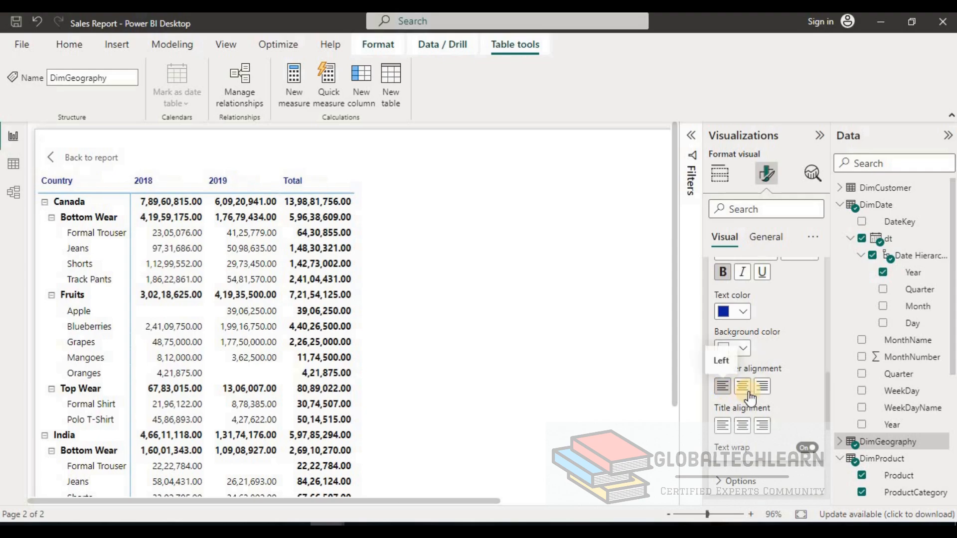
pyautogui.click(761, 387)
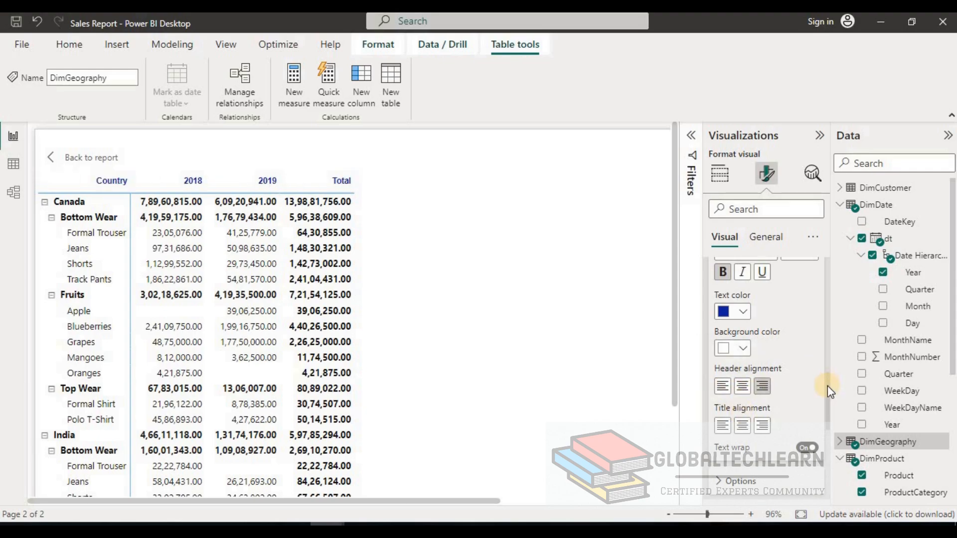
pyautogui.click(724, 387)
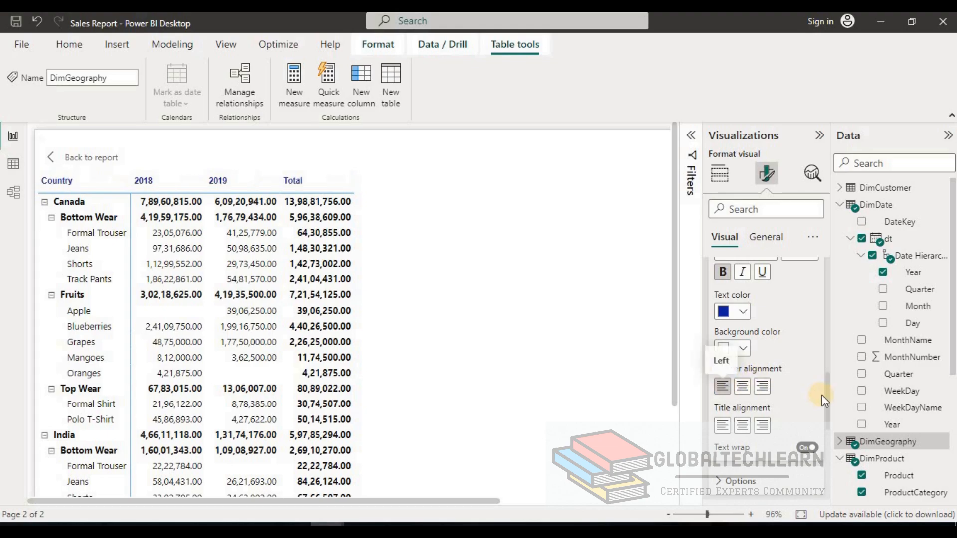
pyautogui.moveTo(827, 397); pyautogui.dragTo(829, 426)
pyautogui.click(718, 349)
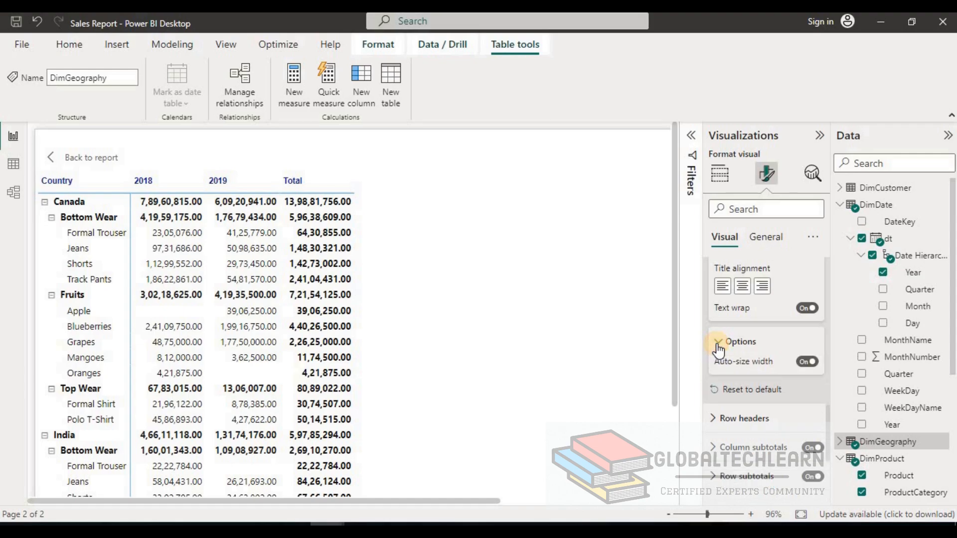
# - Set the matrix's row header text to Arial, size 9, keeping its black text color
pyautogui.click(717, 418)
pyautogui.moveTo(827, 376); pyautogui.dragTo(830, 414)
pyautogui.click(769, 307)
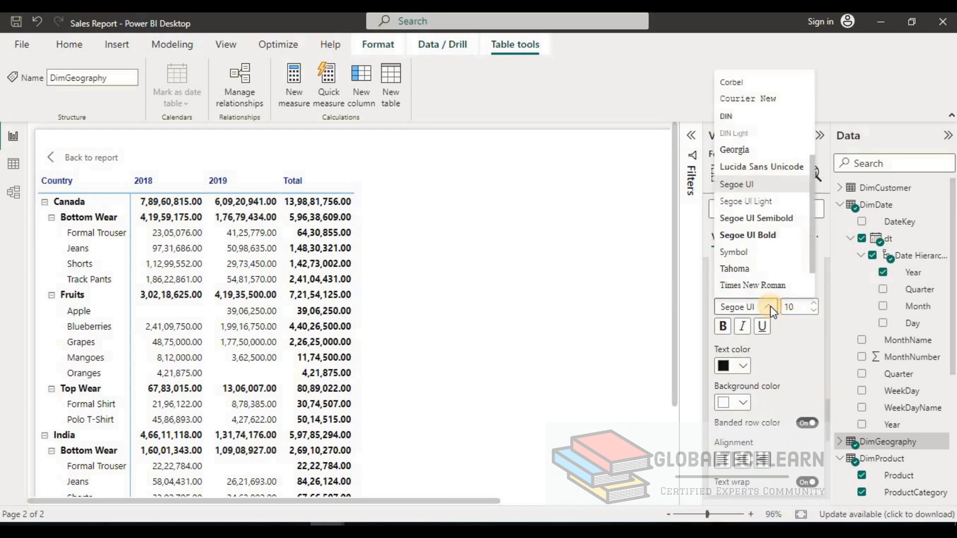
pyautogui.scroll(4, 763, 199)
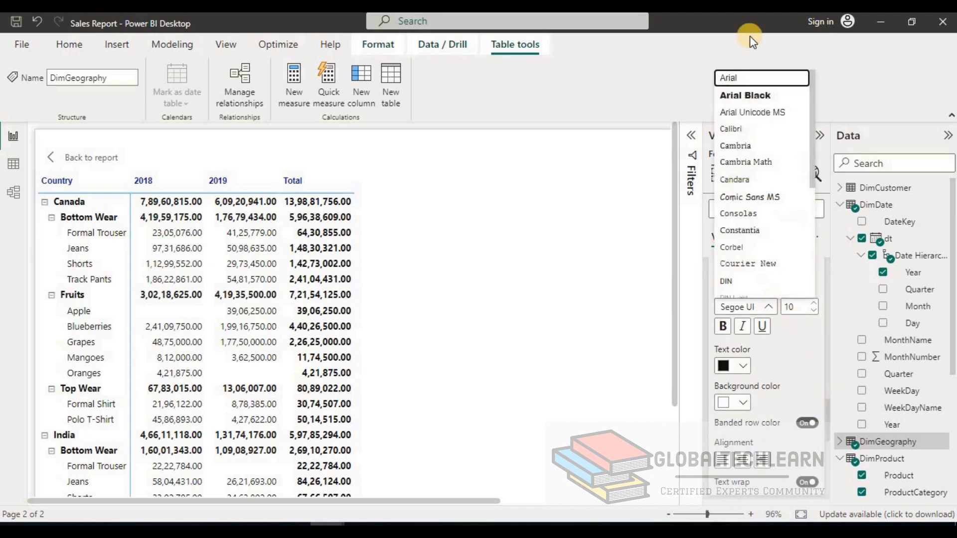
pyautogui.click(733, 79)
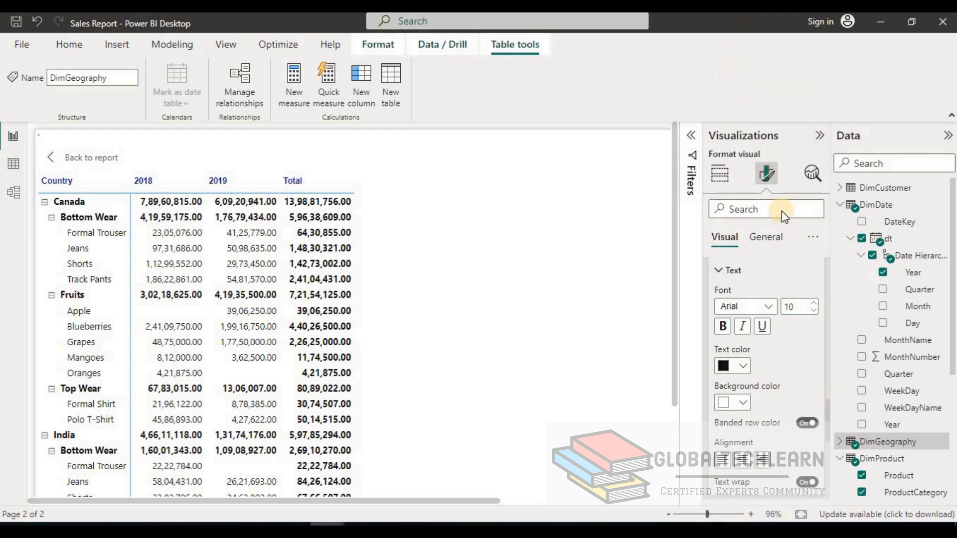
pyautogui.click(813, 314)
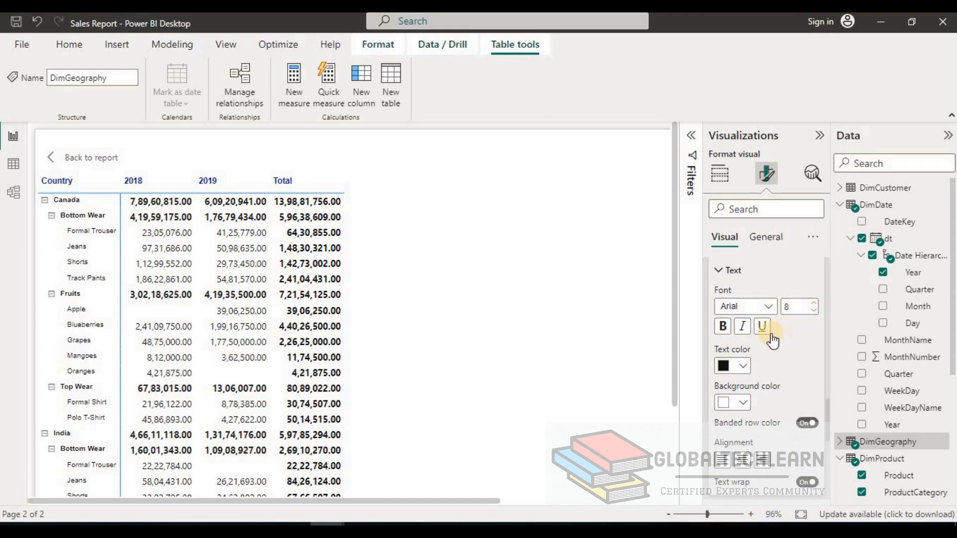
pyautogui.click(812, 303)
pyautogui.click(744, 366)
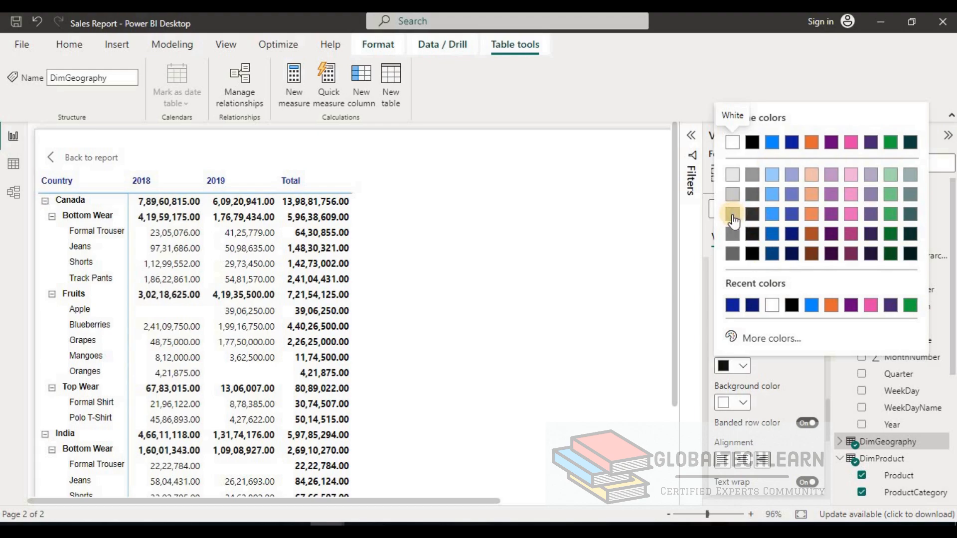
pyautogui.click(790, 371)
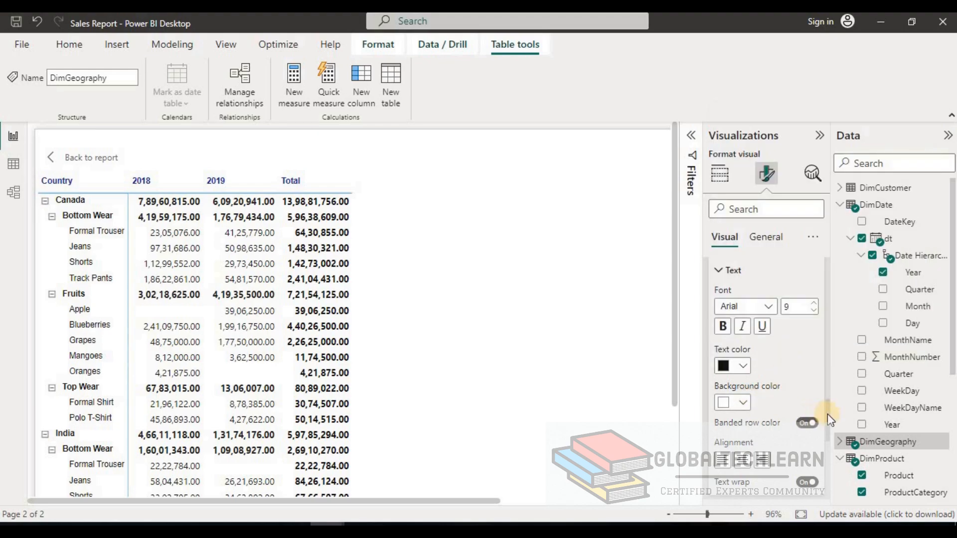
# - Turn off the +/- icons and the stepped layout for the matrix's row headers
pyautogui.scroll(-3, 827, 432)
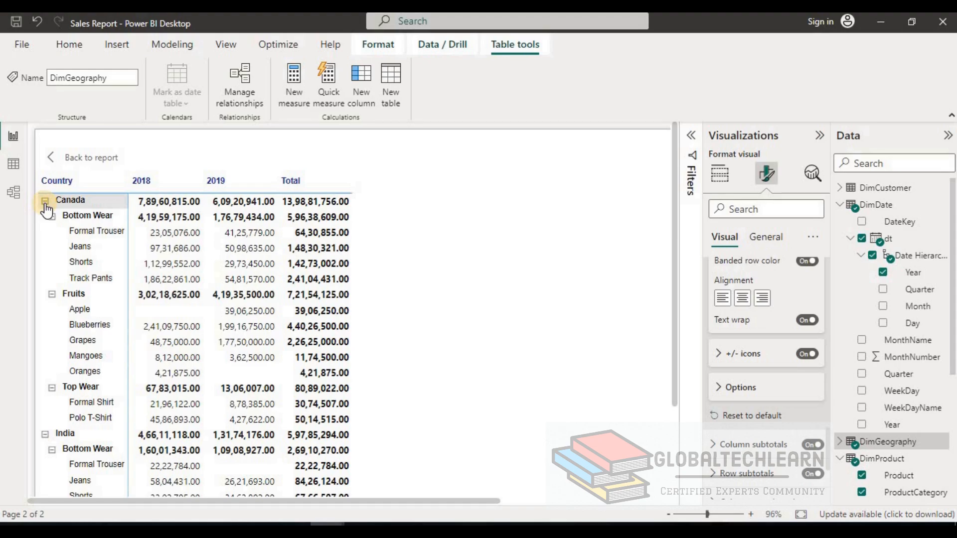
pyautogui.click(738, 354)
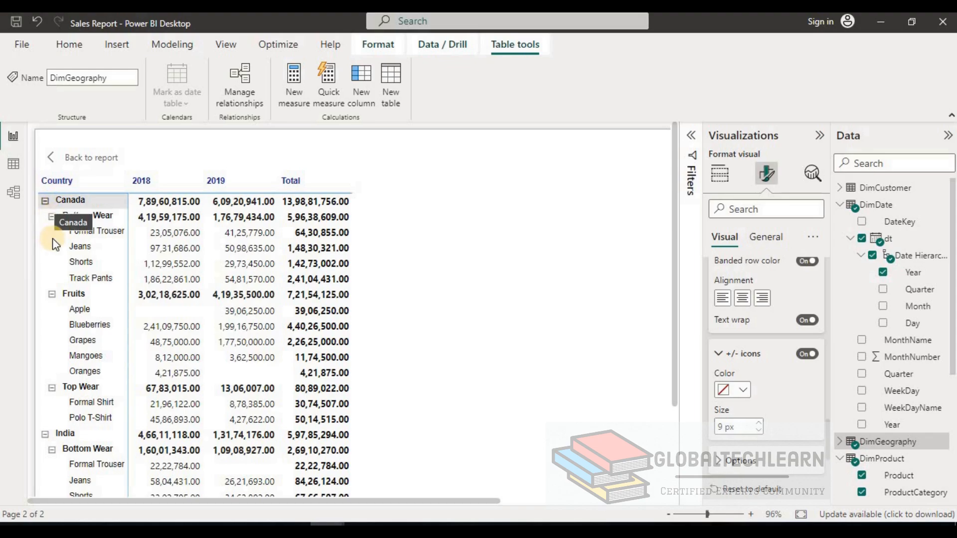
pyautogui.click(805, 355)
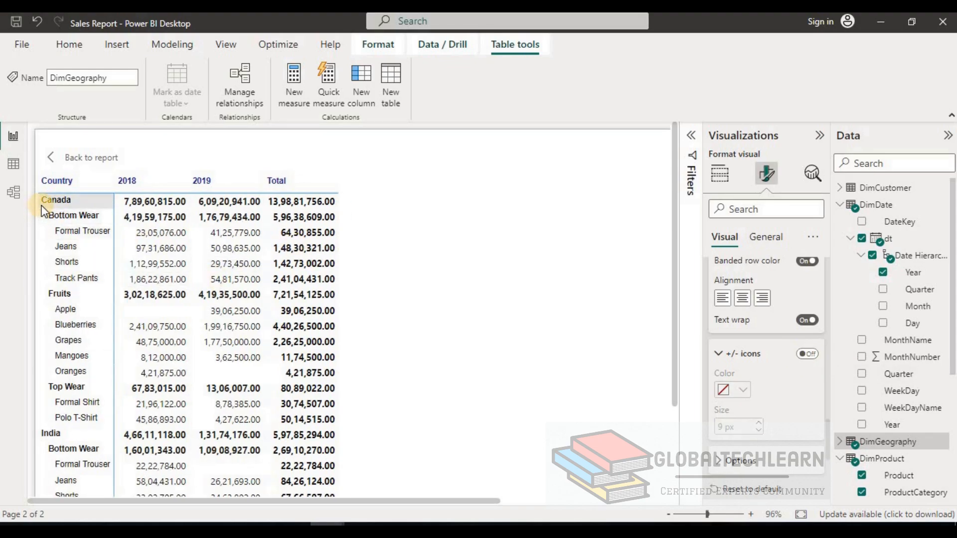
pyautogui.click(718, 355)
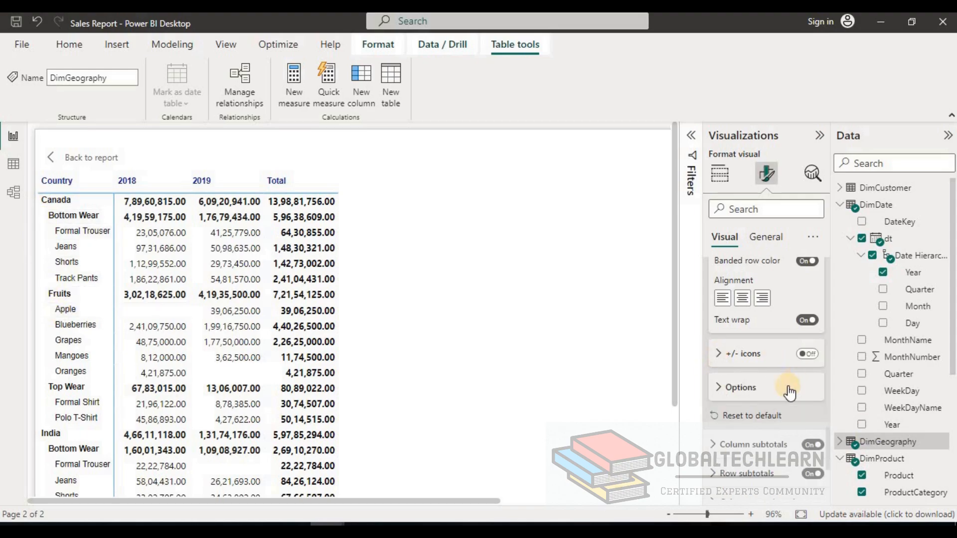
pyautogui.click(718, 388)
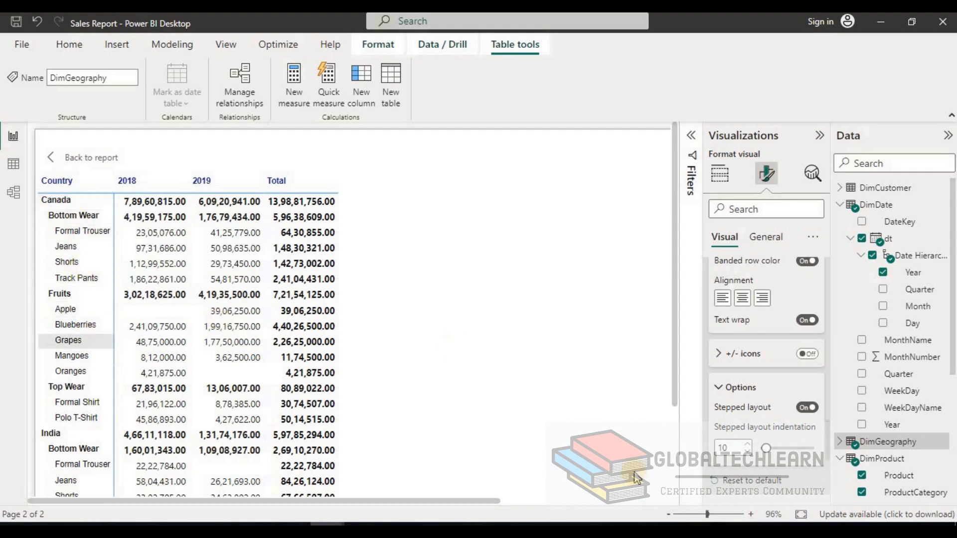
pyautogui.click(801, 409)
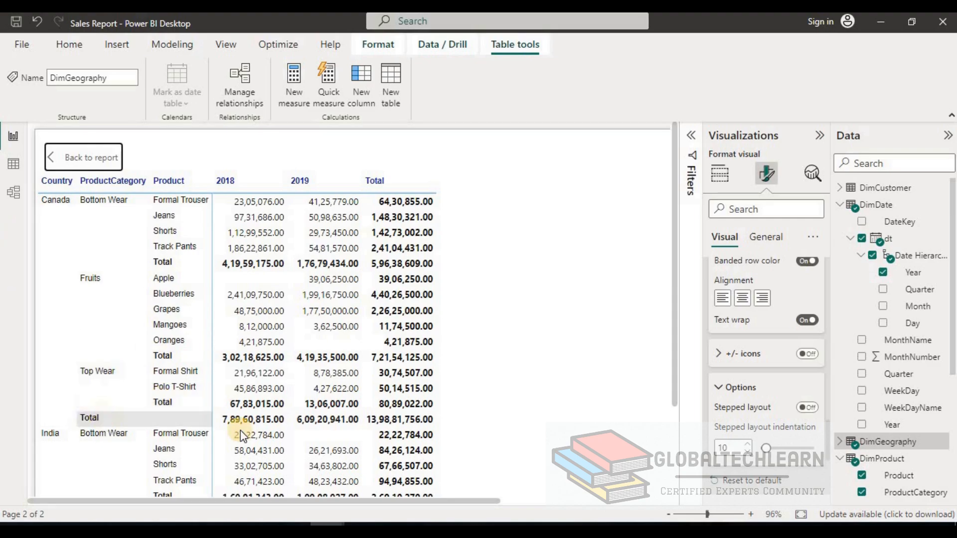
# - Leave the matrix's focus mode, review the detailed customer sales table in focus mode, and return to the report page
pyautogui.click(81, 158)
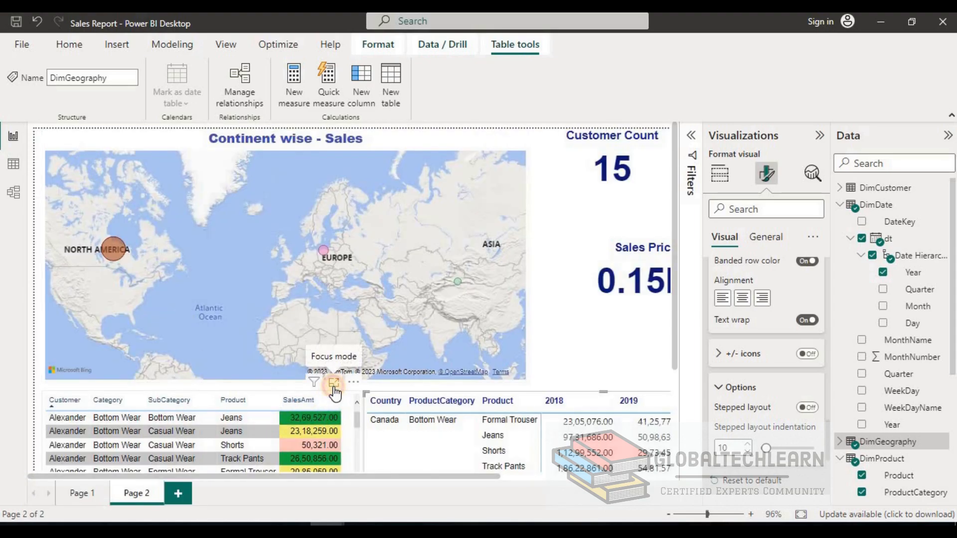
pyautogui.click(333, 384)
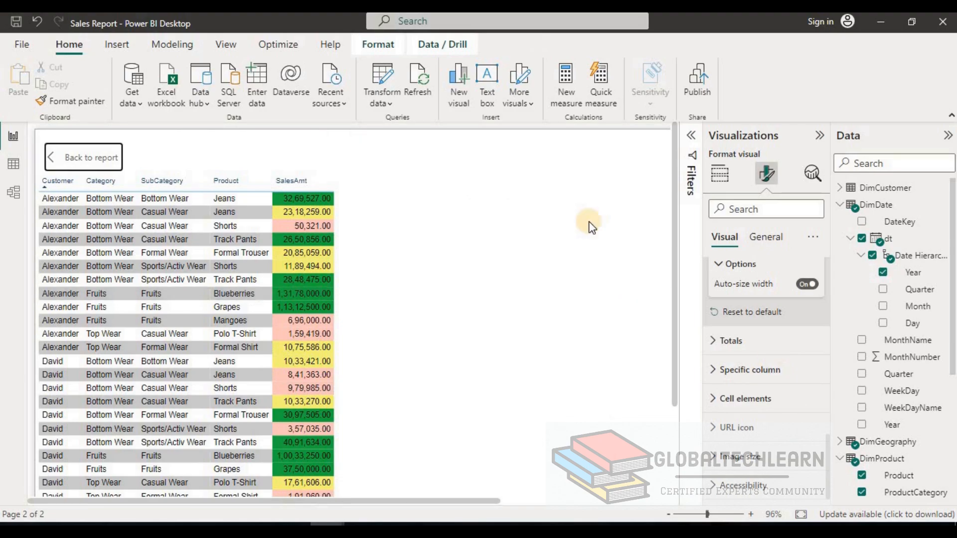
pyautogui.click(724, 179)
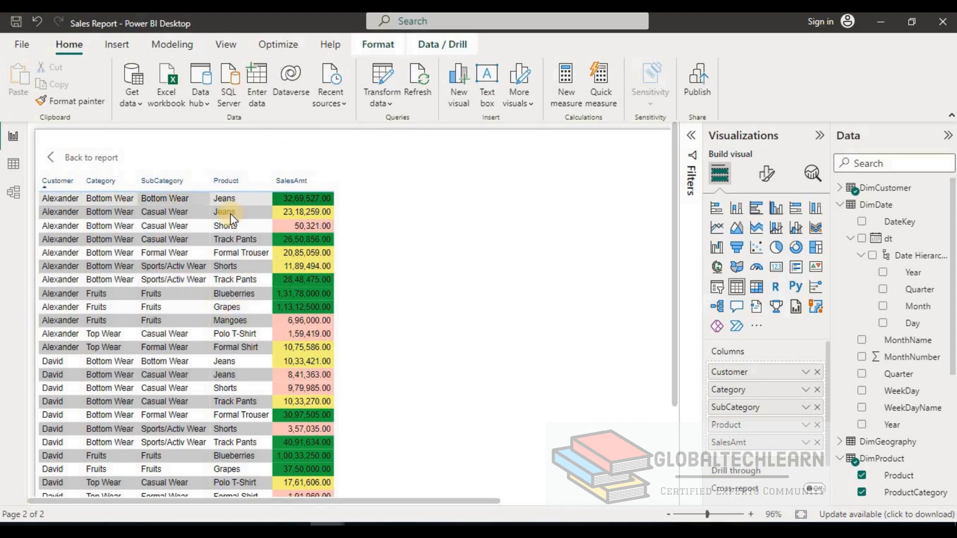
pyautogui.moveTo(674, 281); pyautogui.dragTo(675, 395)
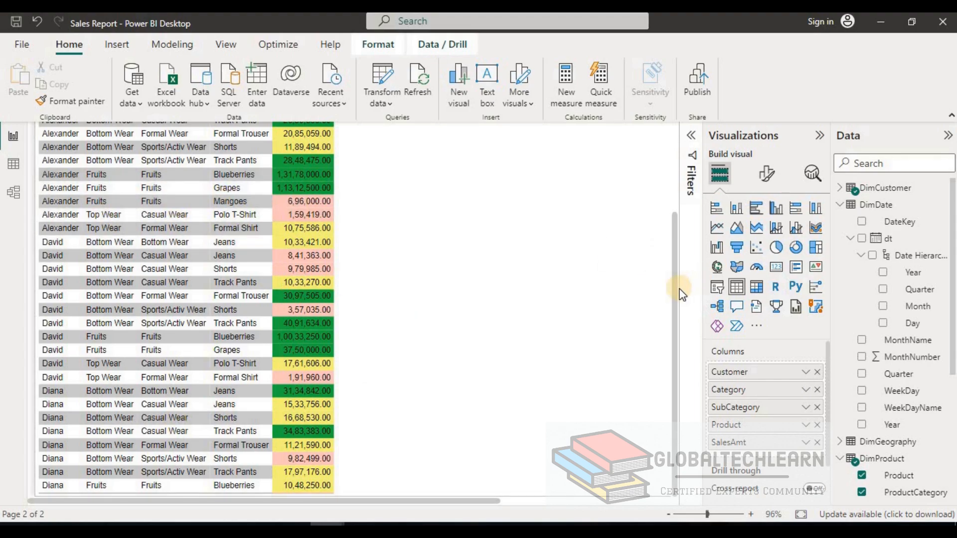
pyautogui.moveTo(673, 207); pyautogui.dragTo(674, 127)
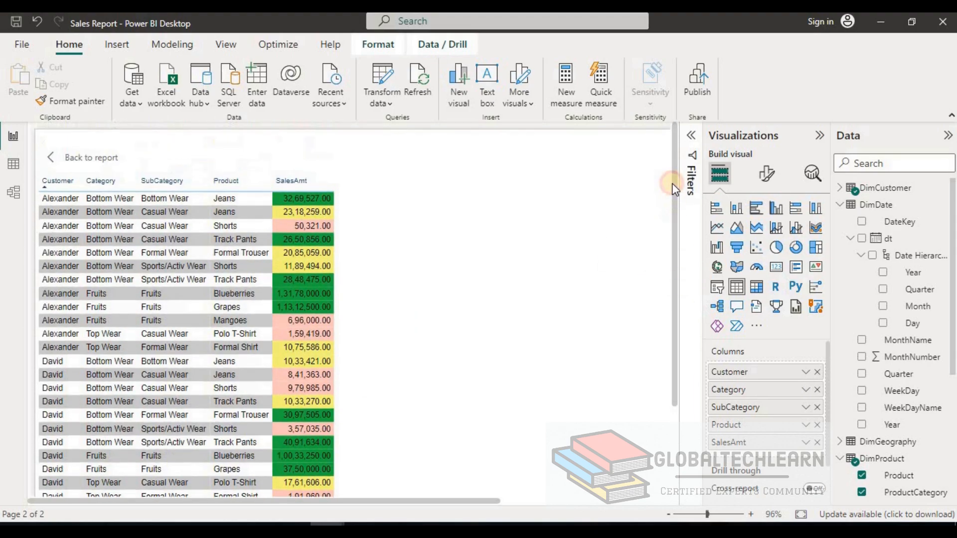
pyautogui.click(97, 159)
pyautogui.click(604, 364)
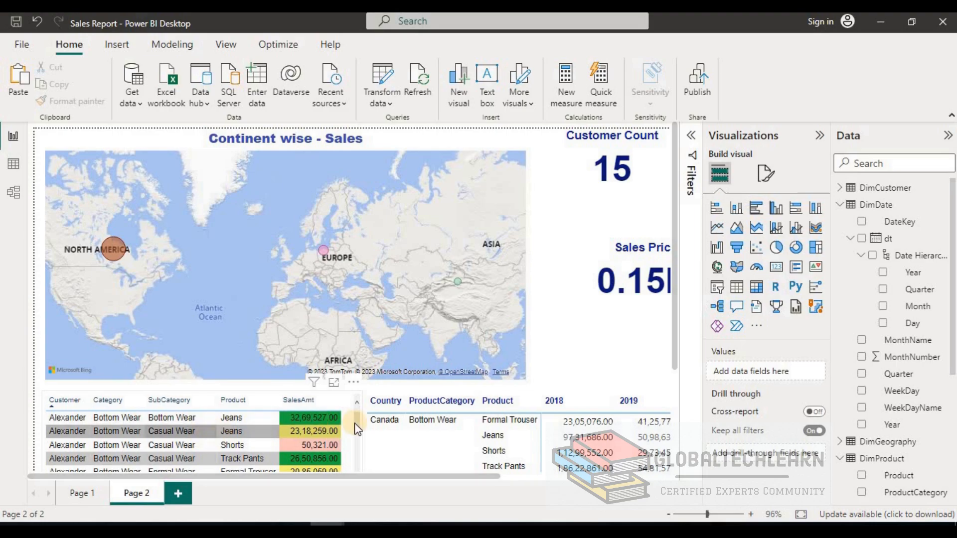
pyautogui.click(425, 403)
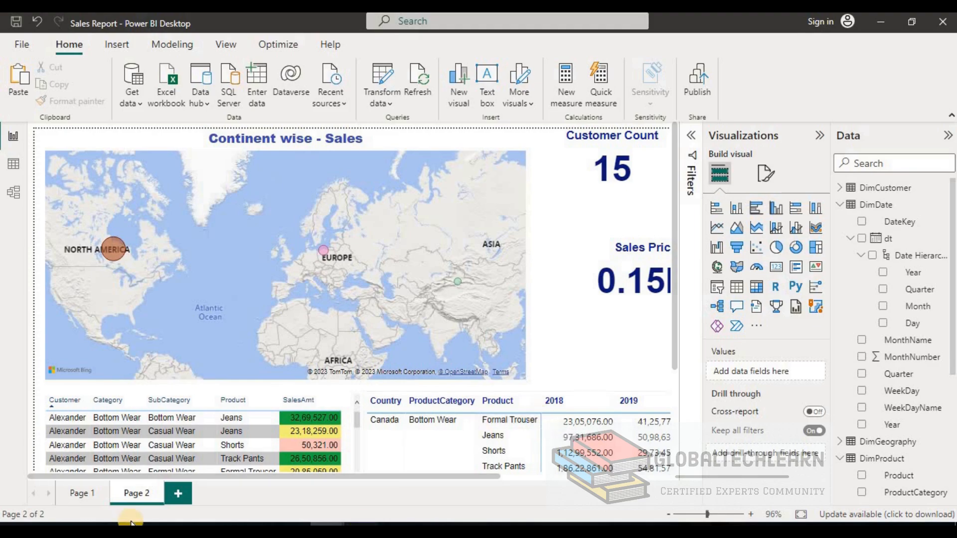
# - Consult item 8 of the requirements note and add an empty donut chart on a new report page
pyautogui.click(85, 529)
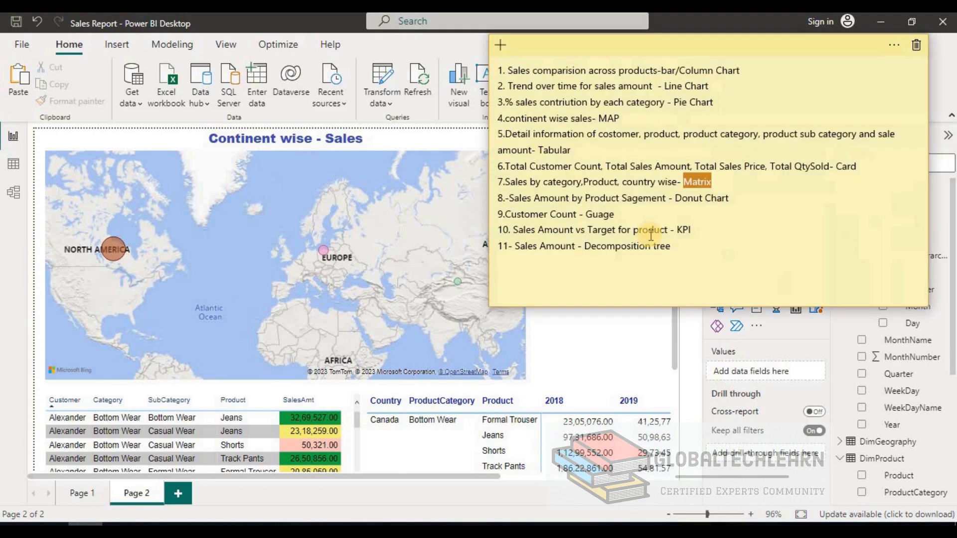
pyautogui.click(604, 195)
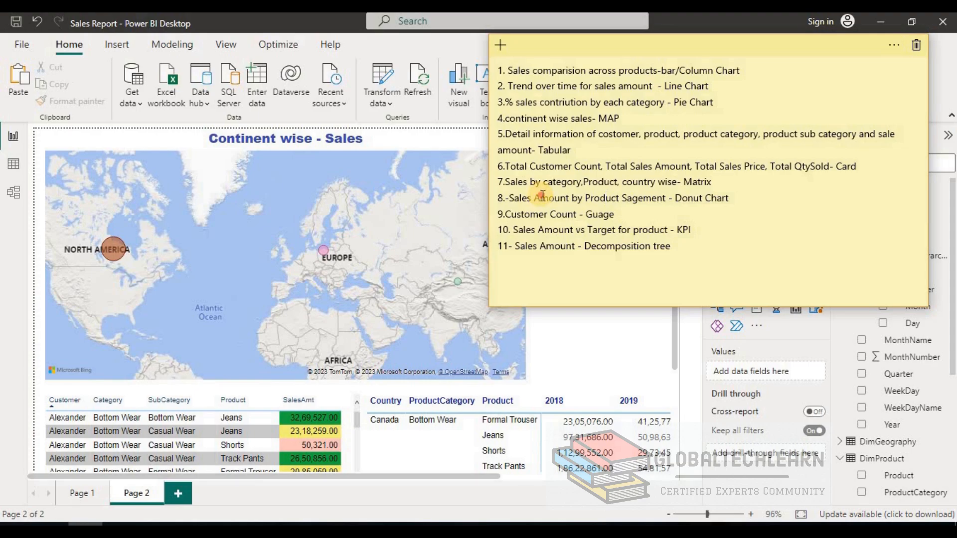
pyautogui.moveTo(542, 194); pyautogui.dragTo(701, 197)
pyautogui.click(700, 198)
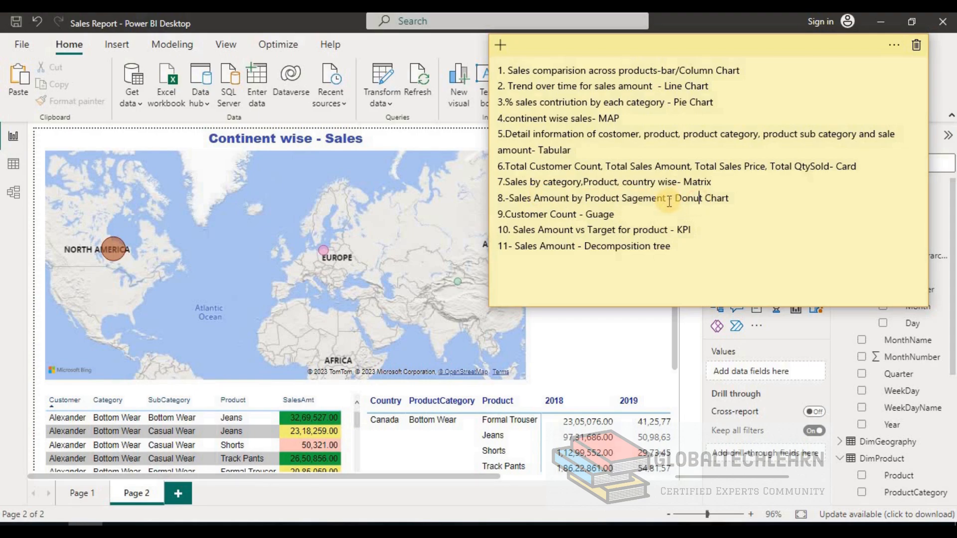
pyautogui.moveTo(674, 199); pyautogui.dragTo(721, 202)
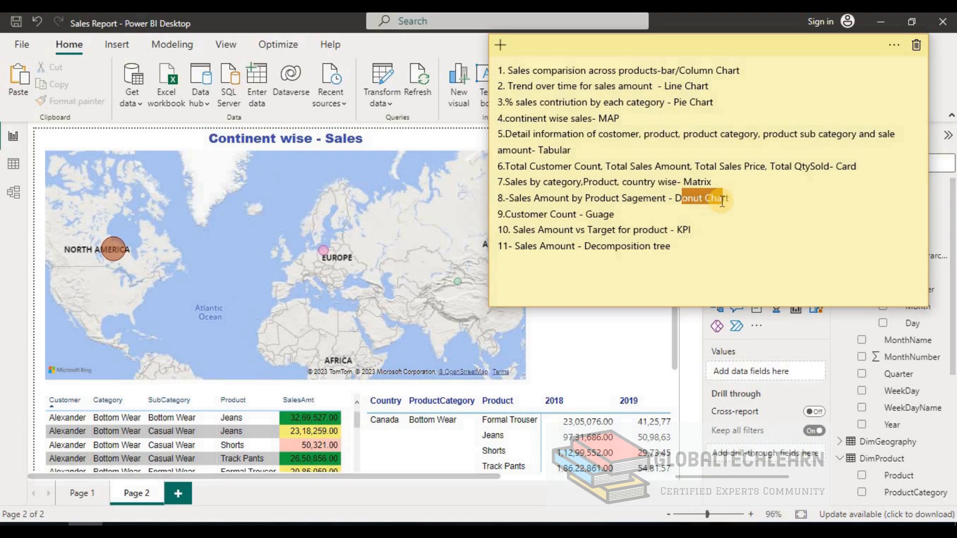
pyautogui.click(182, 501)
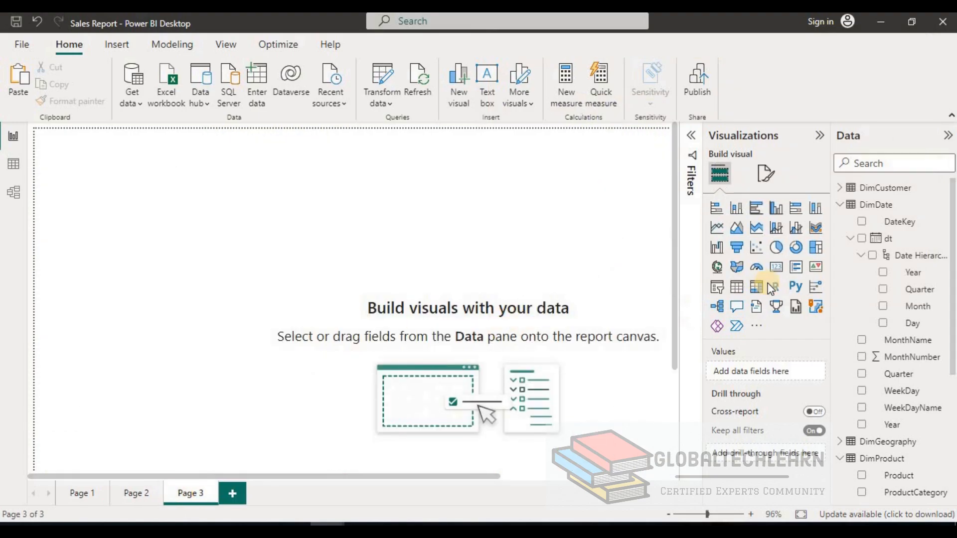
pyautogui.click(792, 248)
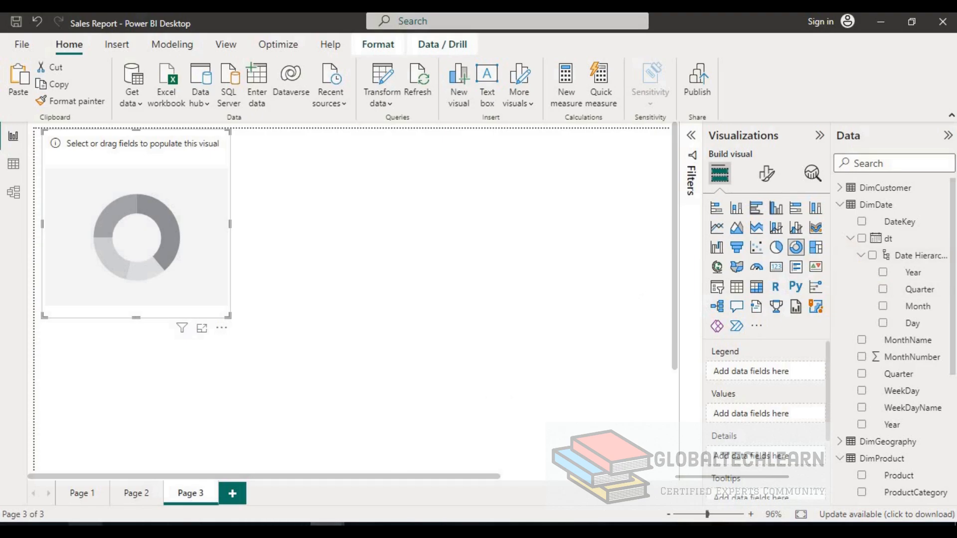
# - Use ProductSegment as the donut chart's legend and SalesAmount as its values, and widen the chart to about one and a half times its width
pyautogui.click(85, 525)
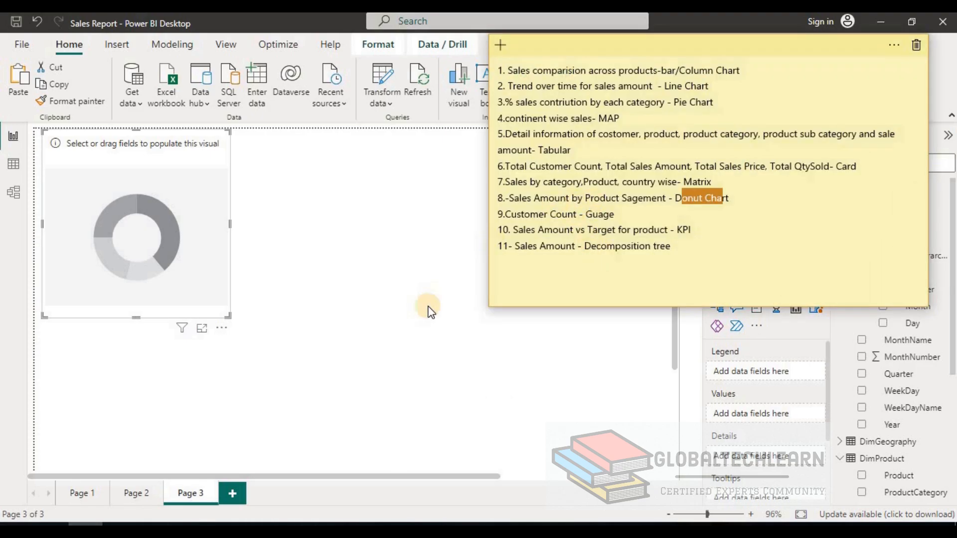
pyautogui.click(220, 288)
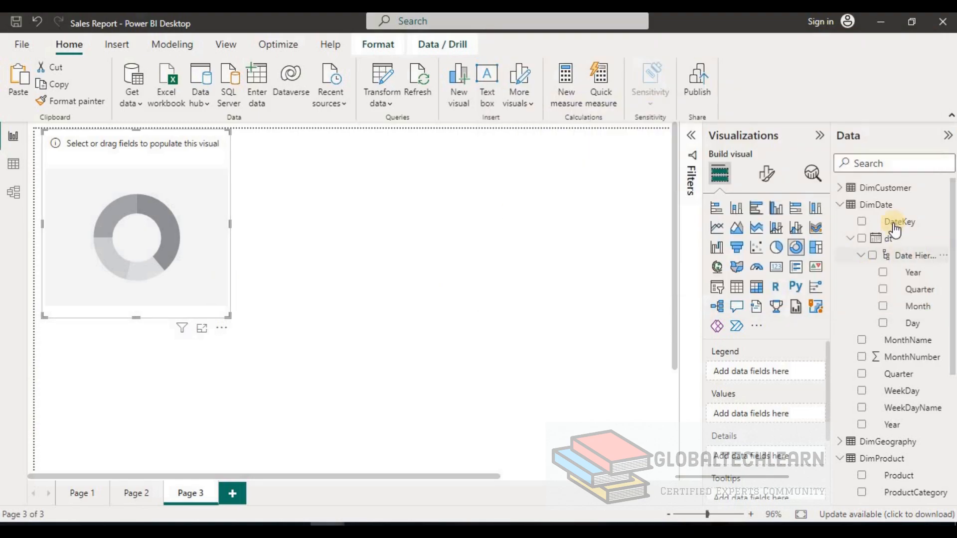
pyautogui.click(839, 207)
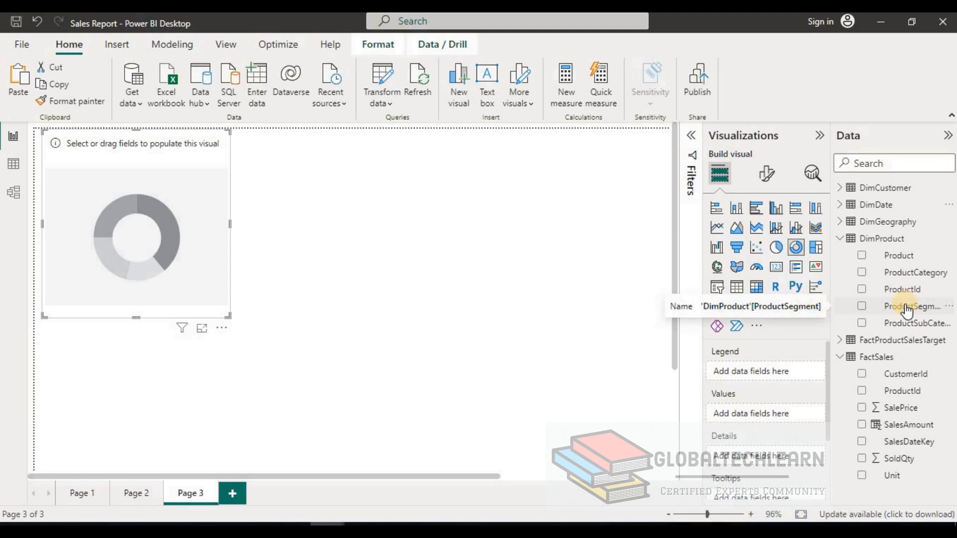
pyautogui.moveTo(906, 312); pyautogui.dragTo(777, 373)
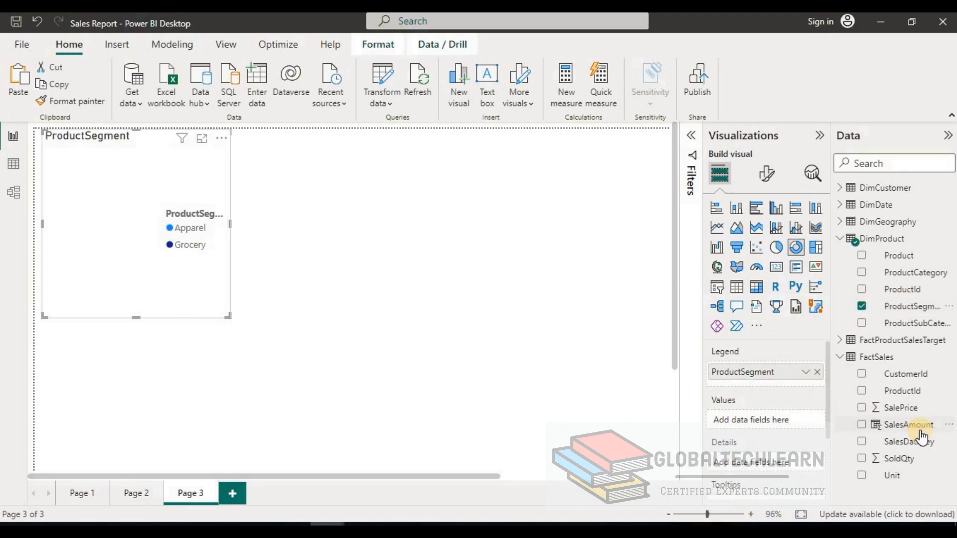
pyautogui.moveTo(908, 425); pyautogui.dragTo(781, 431)
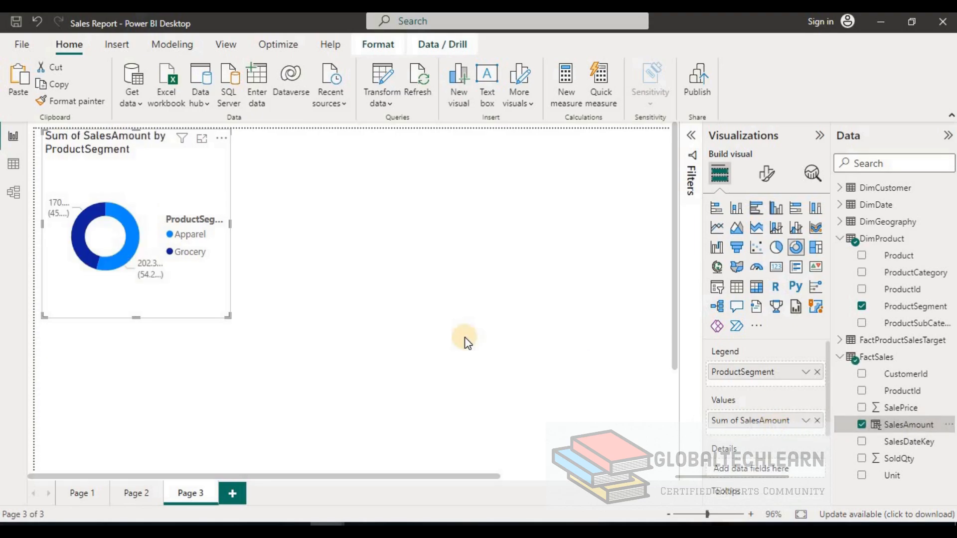
pyautogui.moveTo(230, 223); pyautogui.dragTo(332, 239)
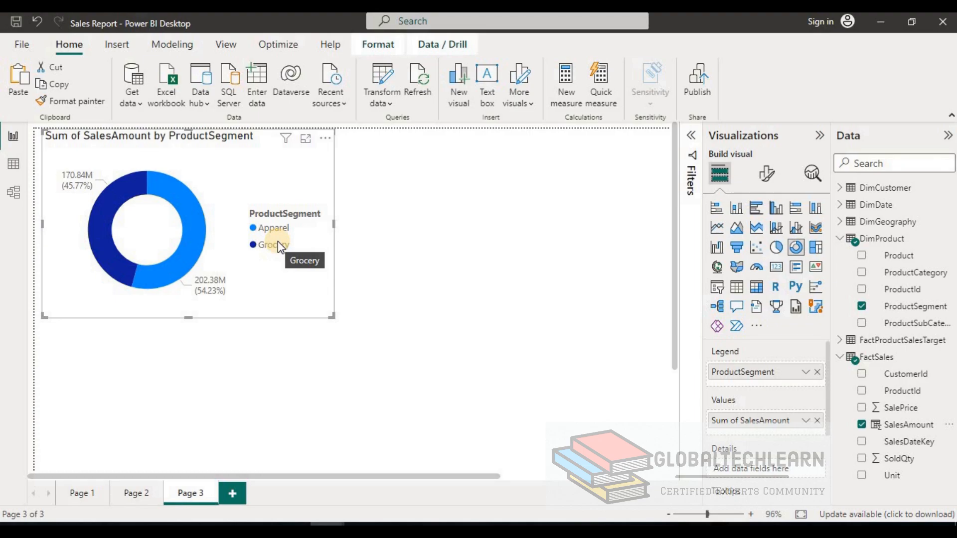
# - Place the donut chart's legend at Top center and turn off the legend title
pyautogui.click(773, 181)
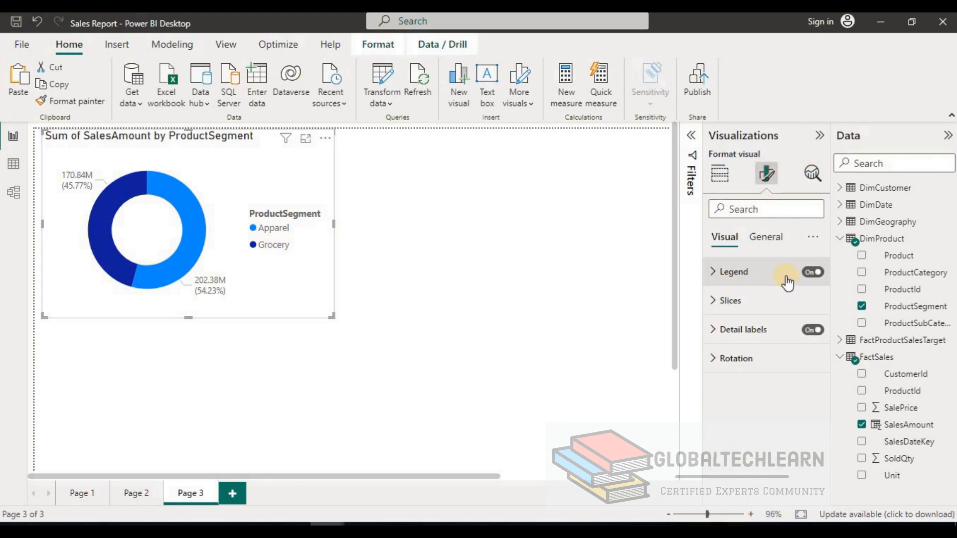
pyautogui.click(713, 272)
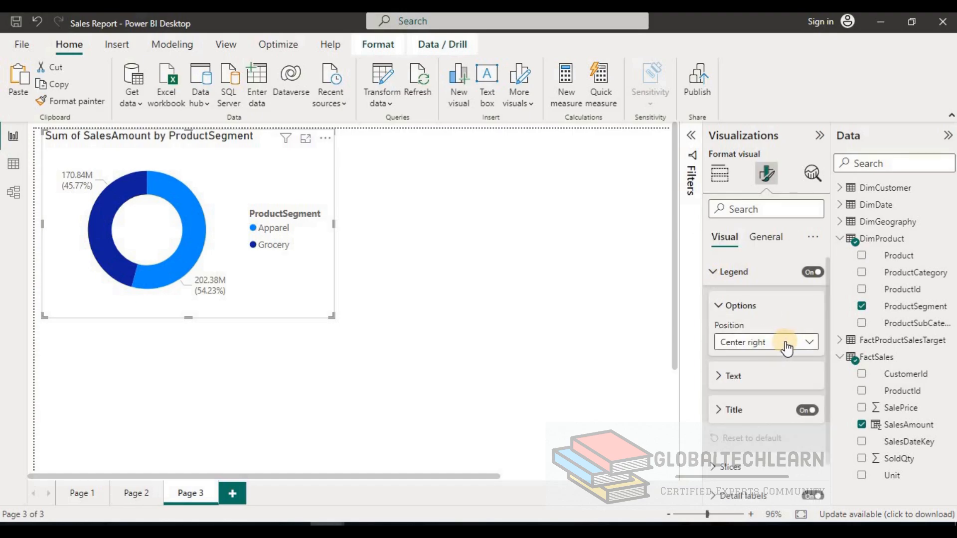
pyautogui.click(785, 343)
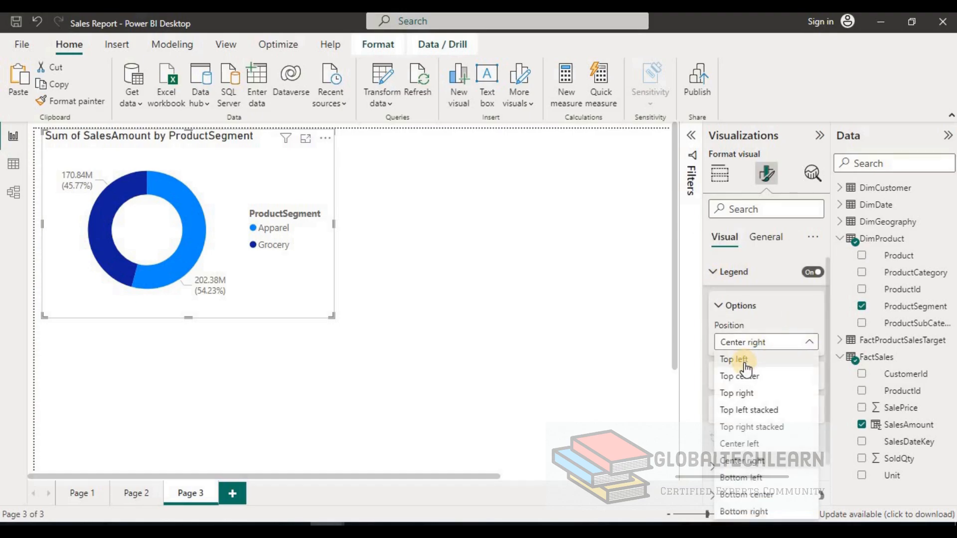
pyautogui.click(746, 378)
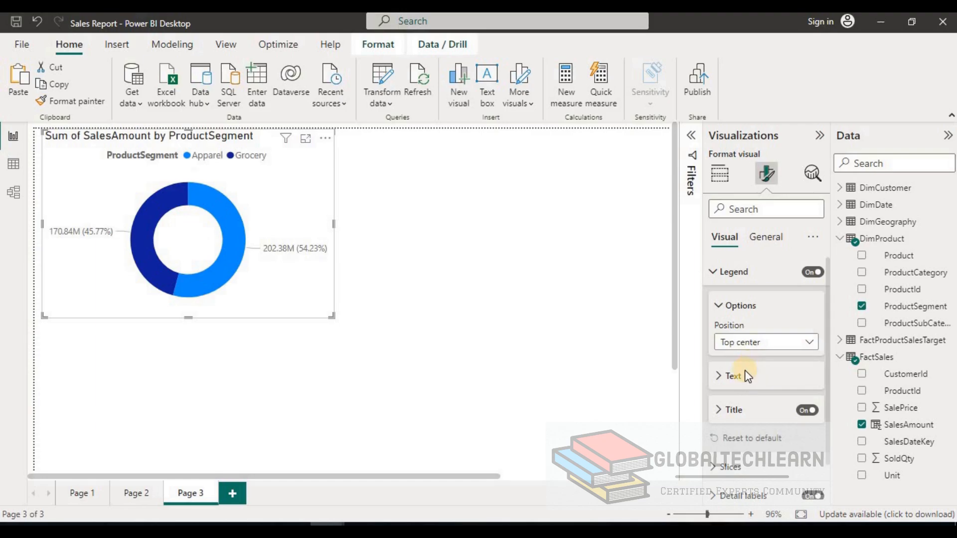
pyautogui.click(721, 377)
pyautogui.click(721, 377)
pyautogui.click(805, 410)
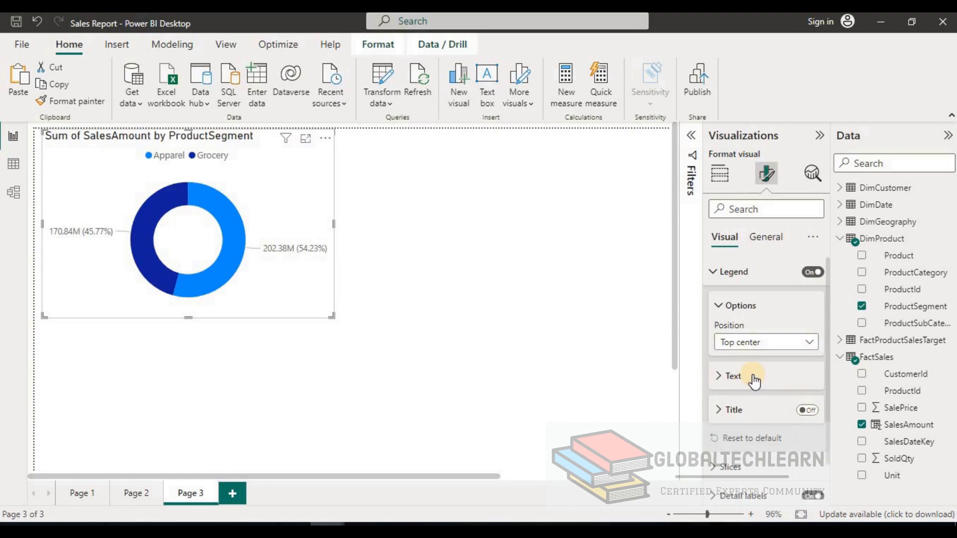
# - Format the donut chart's legend text as bold Arial, size 8
pyautogui.click(751, 377)
pyautogui.click(774, 413)
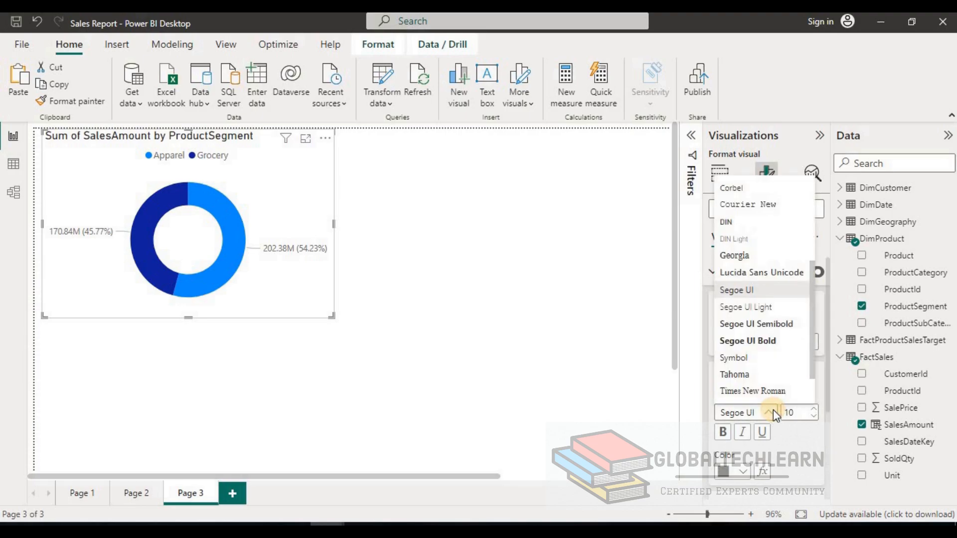
pyautogui.scroll(5, 763, 249)
pyautogui.click(742, 183)
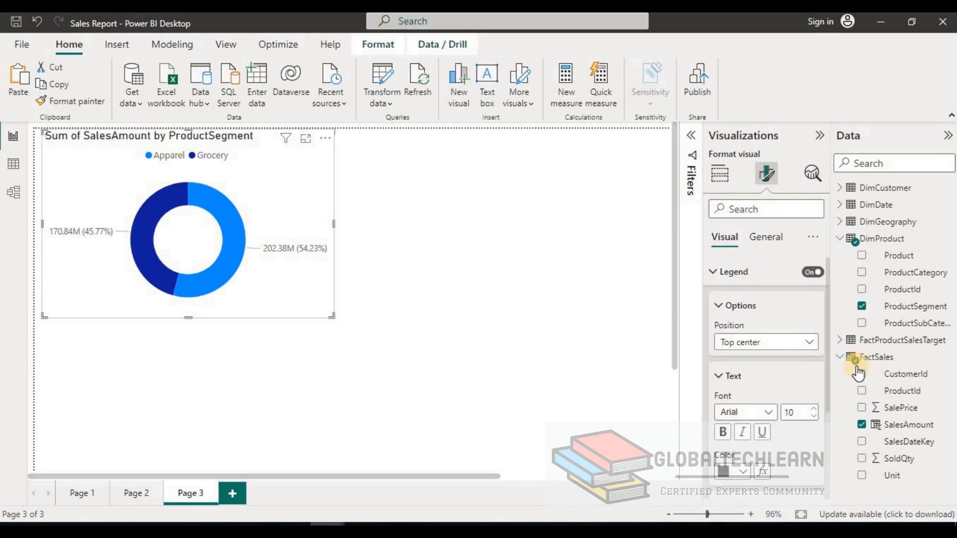
pyautogui.click(813, 418)
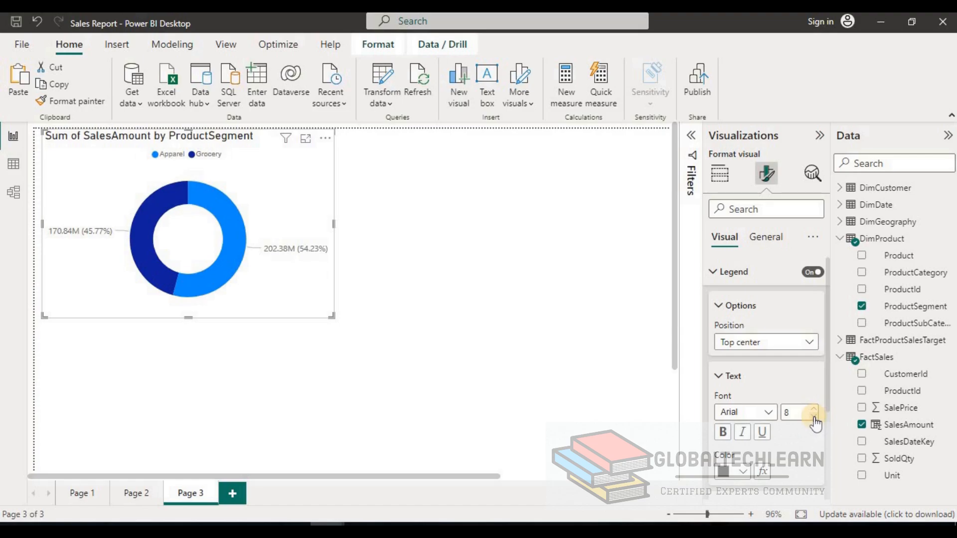
pyautogui.click(723, 431)
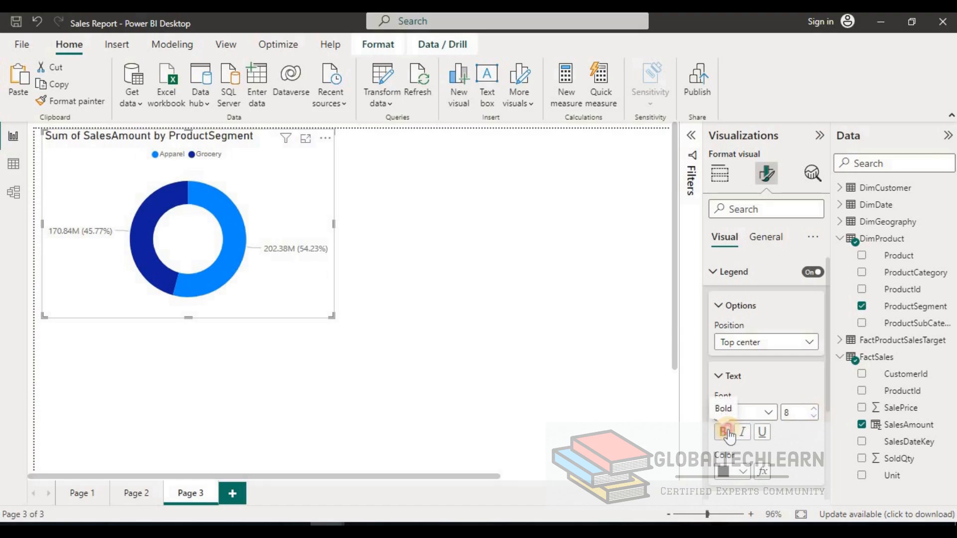
# - Position the donut chart's detail labels Inside and set their contents to Percent of total
pyautogui.moveTo(828, 380); pyautogui.dragTo(836, 483)
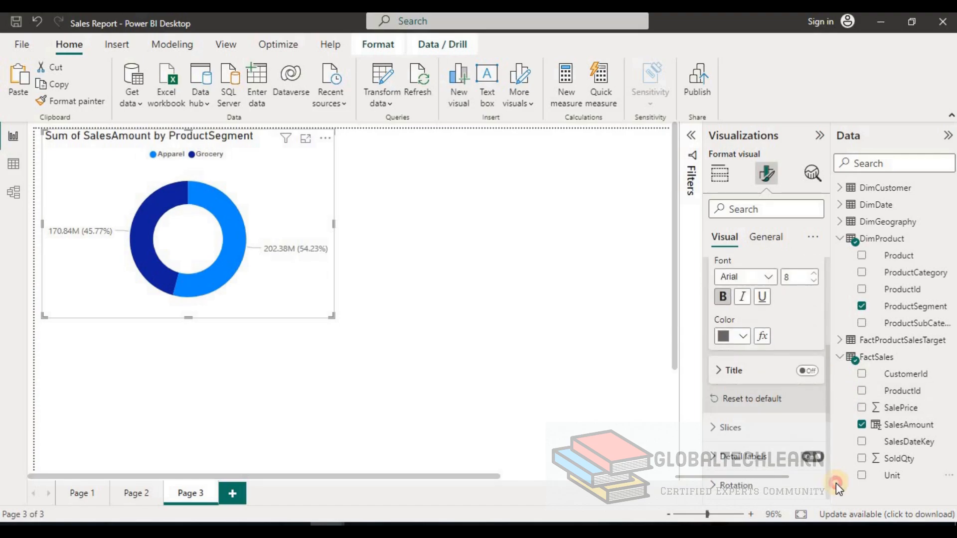
pyautogui.click(745, 456)
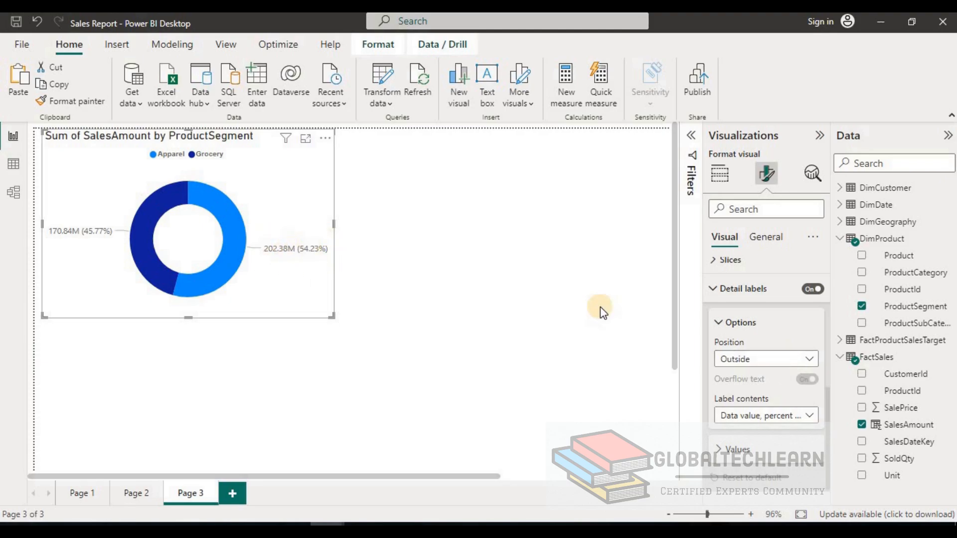
pyautogui.click(737, 359)
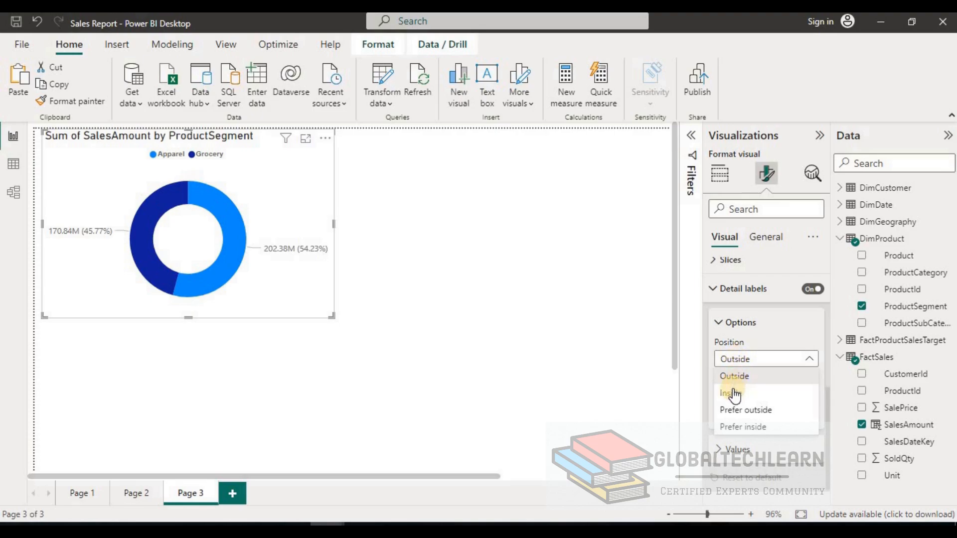
pyautogui.click(732, 393)
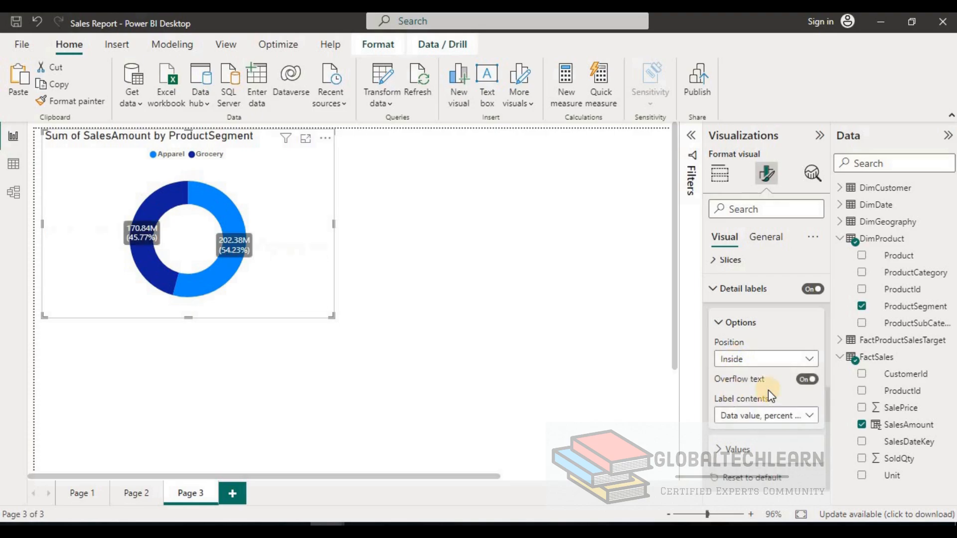
pyautogui.click(770, 421)
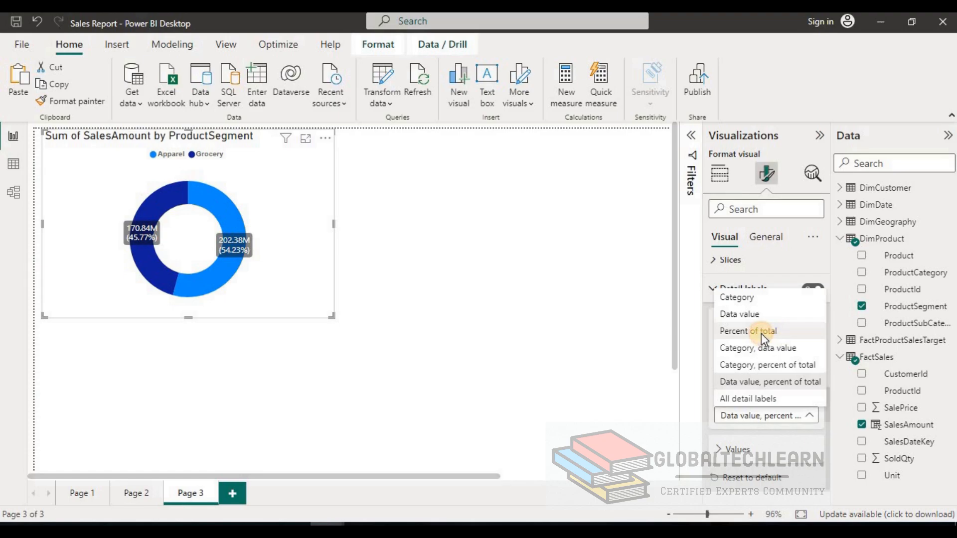
pyautogui.click(761, 332)
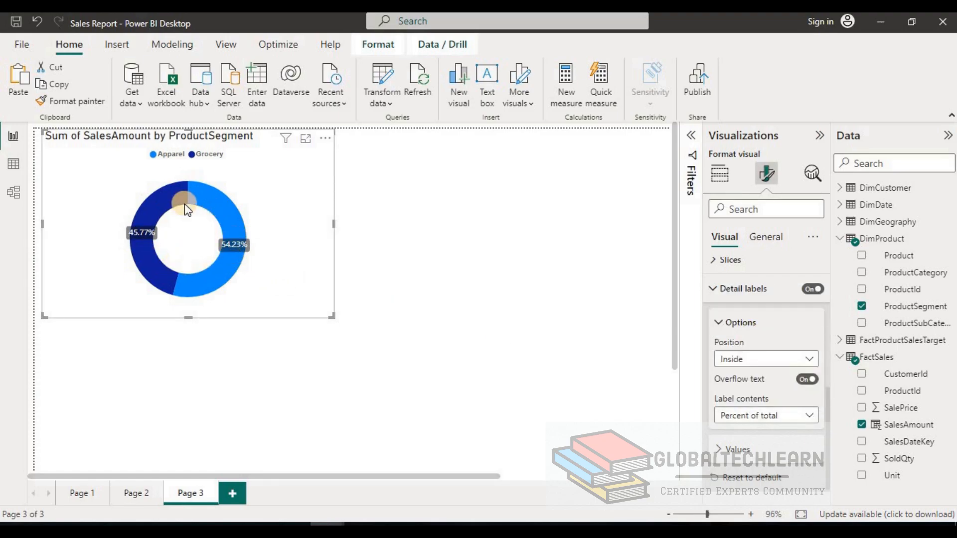
# - Set the donut chart's title text to "Segment wise Sales Contr."
pyautogui.click(763, 238)
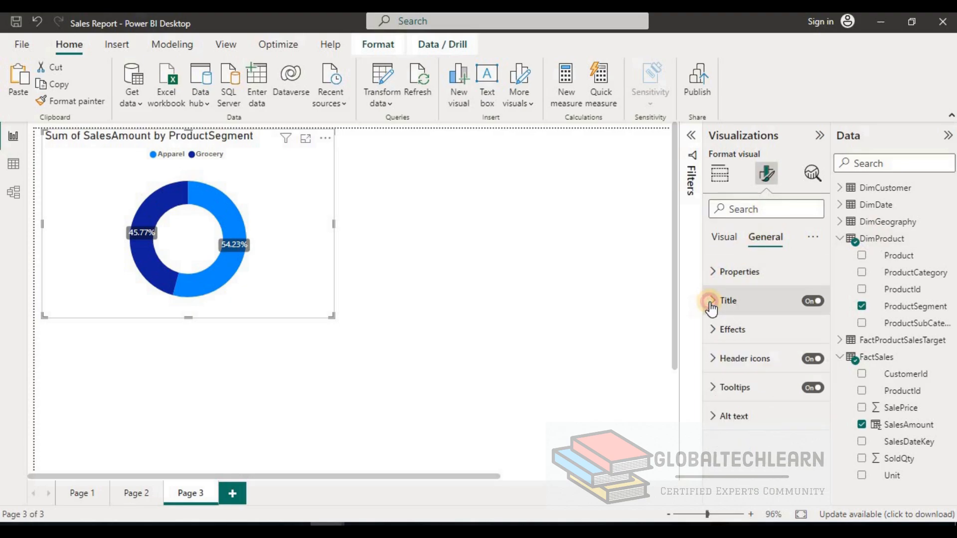
pyautogui.click(712, 301)
pyautogui.doubleClick(762, 372)
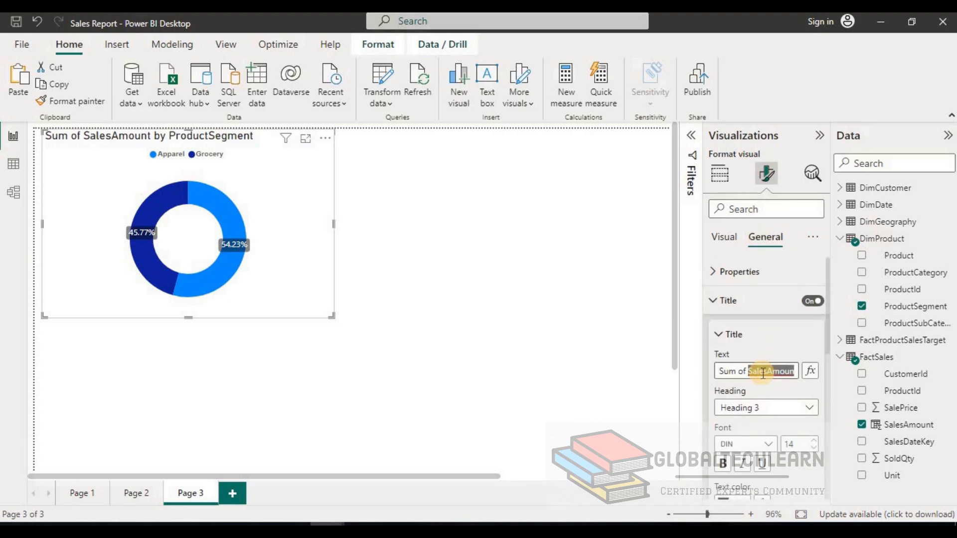
pyautogui.tripleClick(762, 372)
pyautogui.write('Sa')
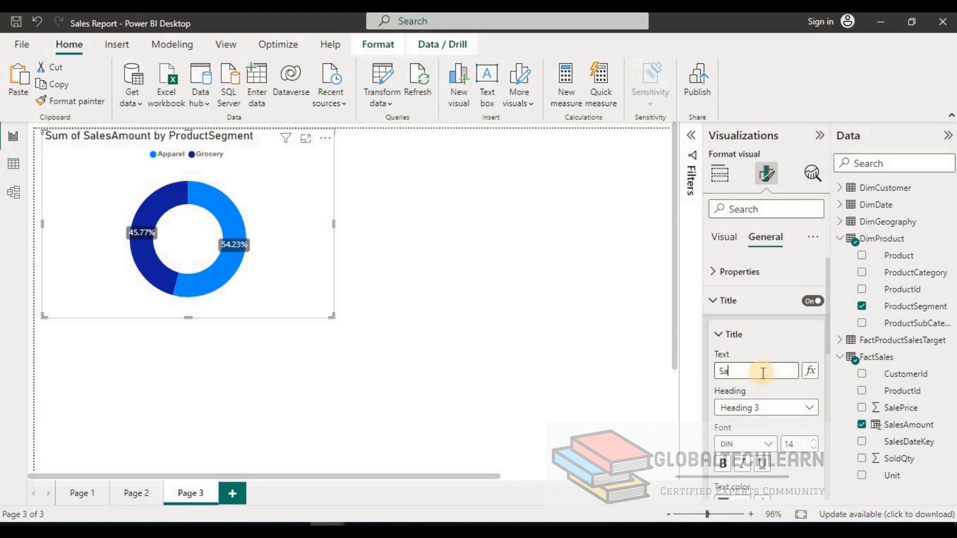
pyautogui.write('le')
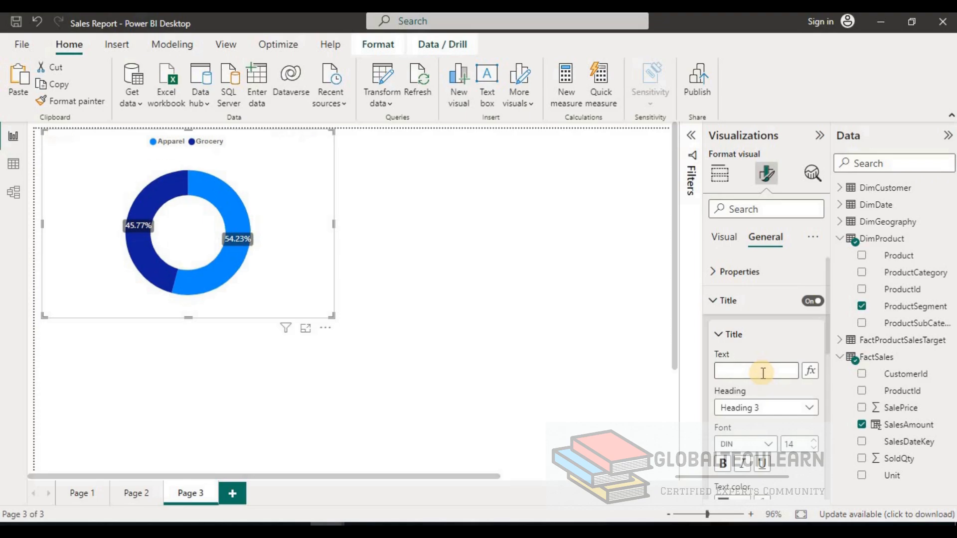
pyautogui.write('Segment wse Sales')
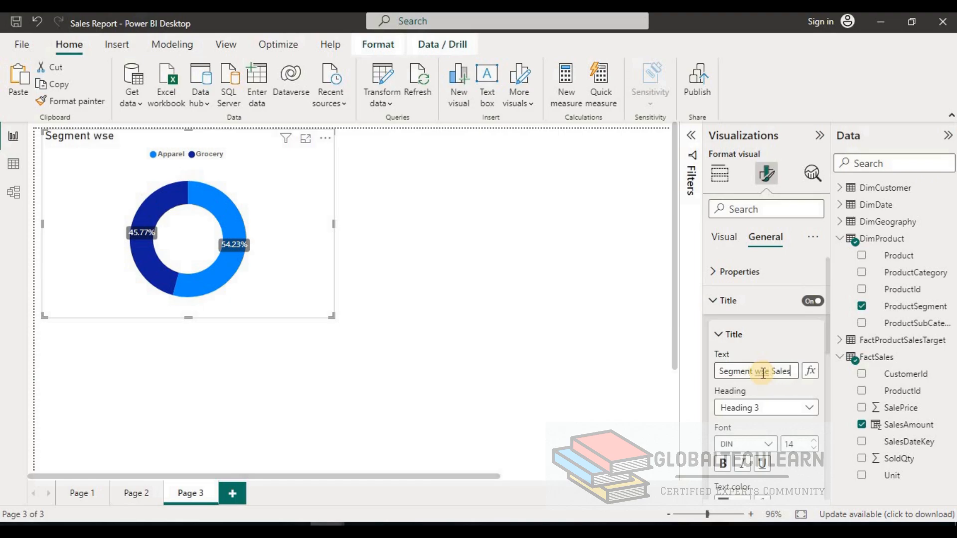
pyautogui.write('C')
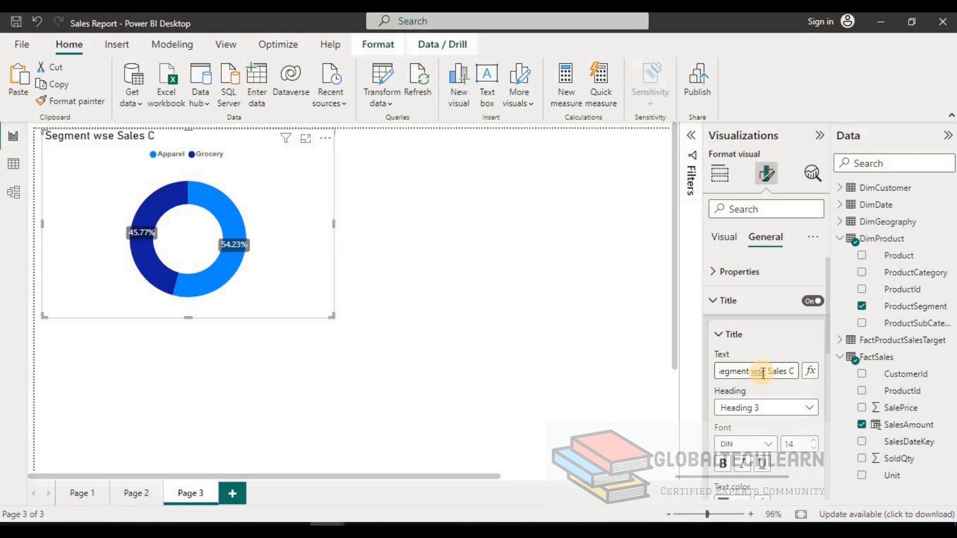
pyautogui.write('ontr')
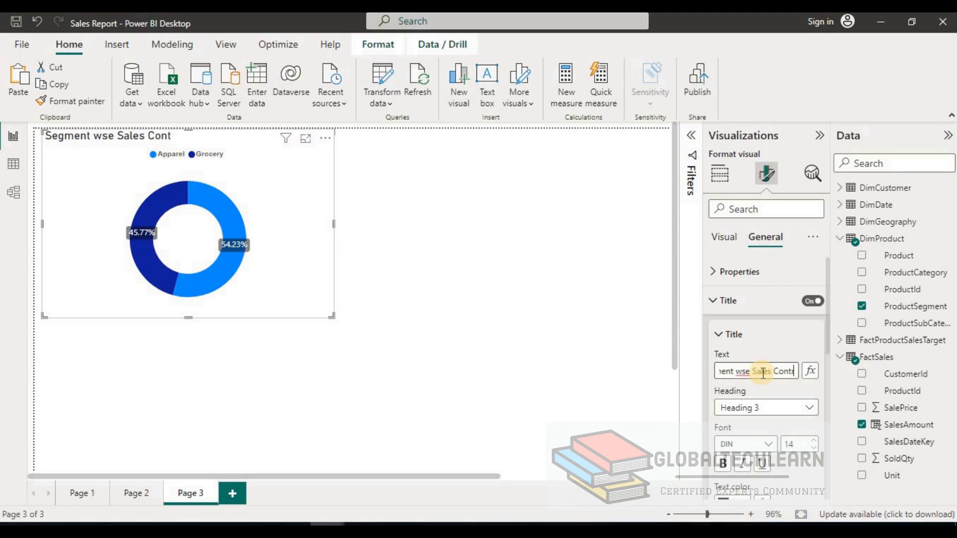
pyautogui.write('.')
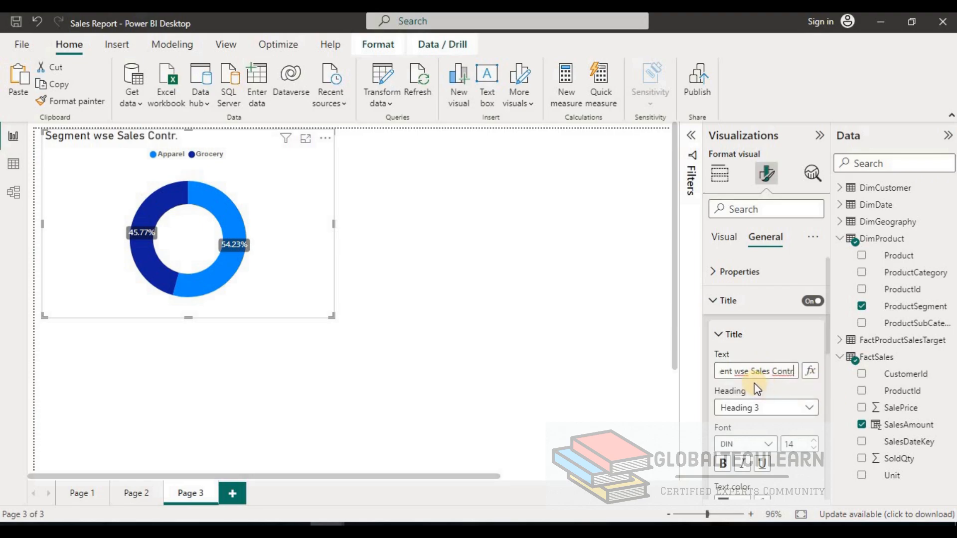
pyautogui.click(741, 374)
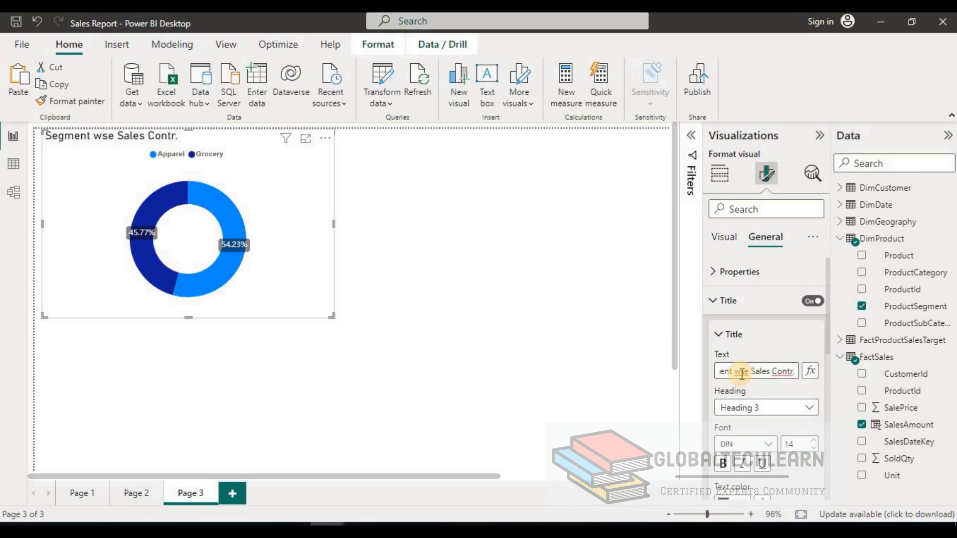
pyautogui.write('i')
# - Format the donut chart's title as bold Arial, size 12
pyautogui.click(789, 406)
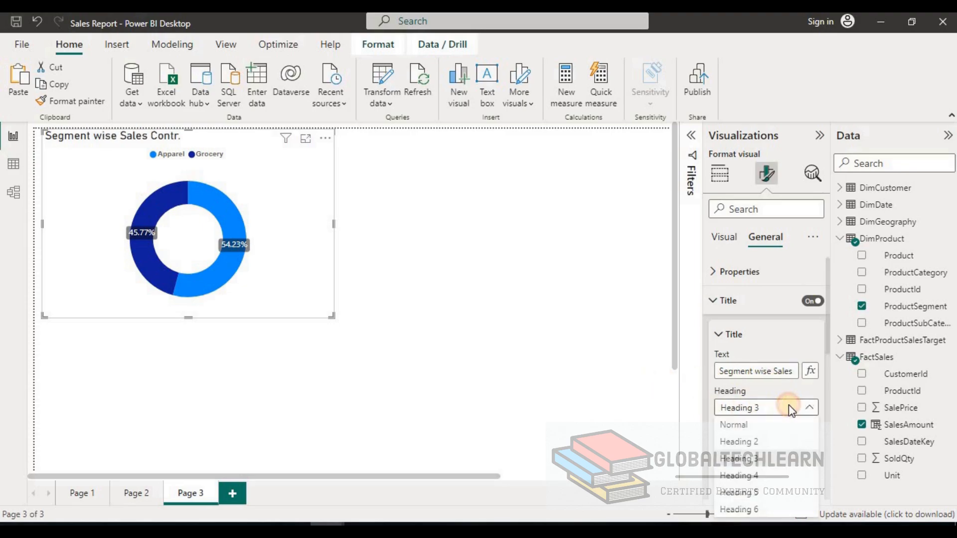
pyautogui.click(747, 442)
pyautogui.click(757, 445)
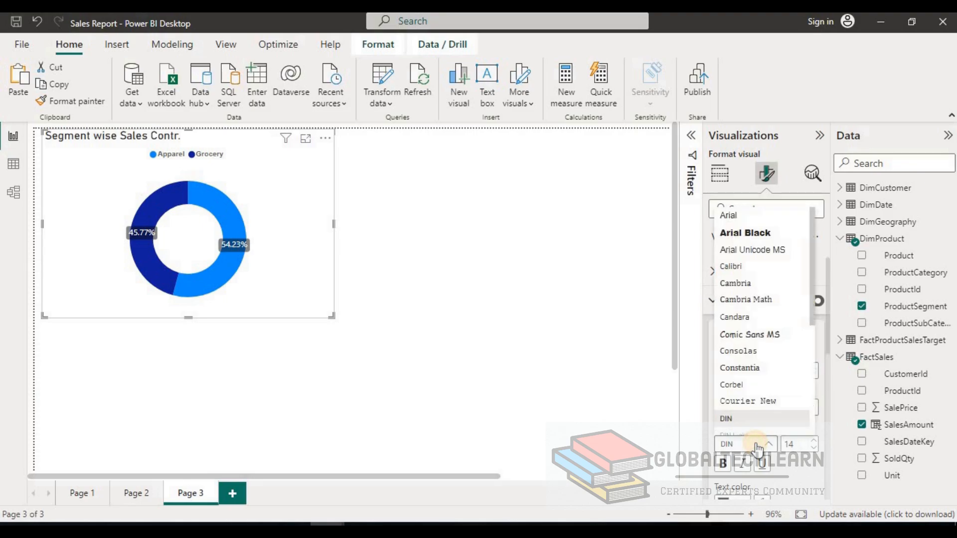
pyautogui.click(745, 213)
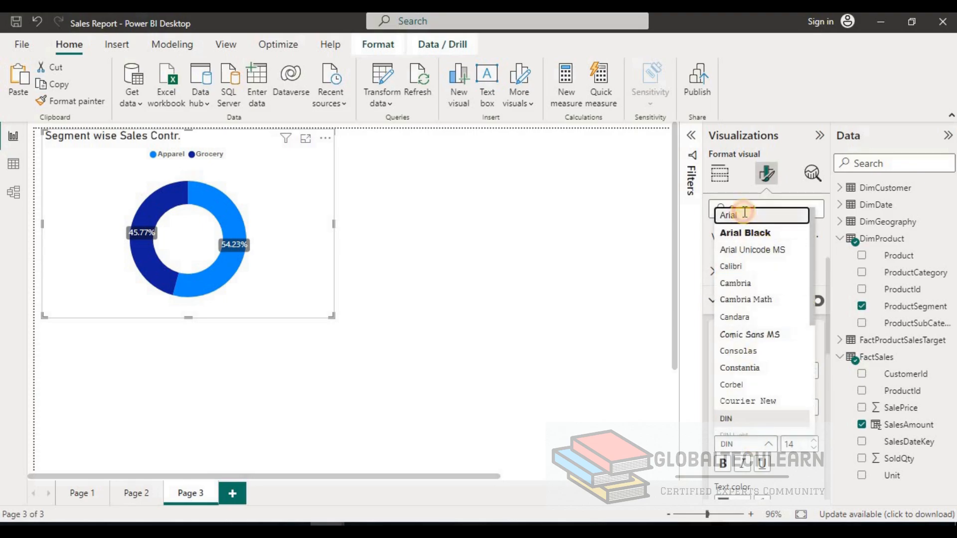
pyautogui.click(813, 448)
pyautogui.click(813, 447)
pyautogui.click(731, 470)
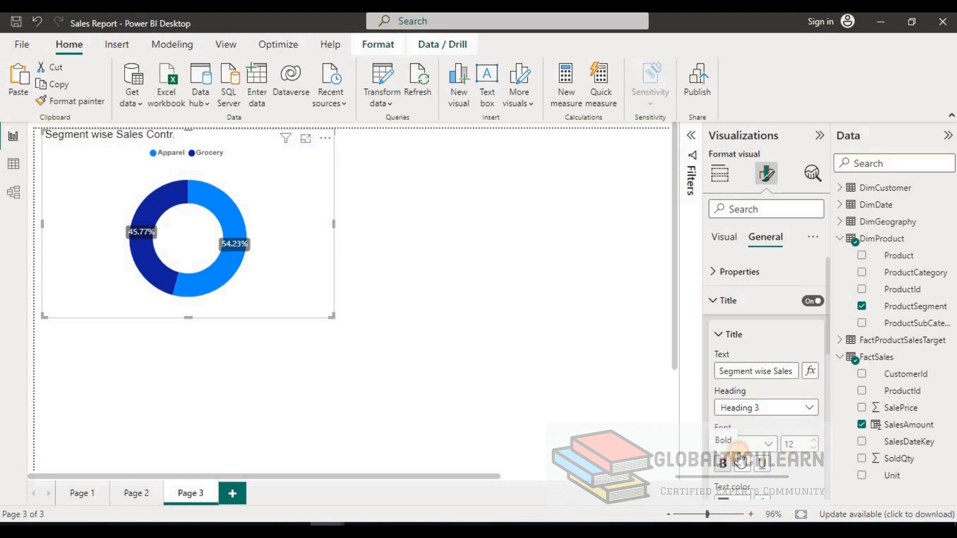
# - Center the donut chart's title horizontally and set its text color to dark blue
pyautogui.moveTo(830, 366); pyautogui.dragTo(821, 408)
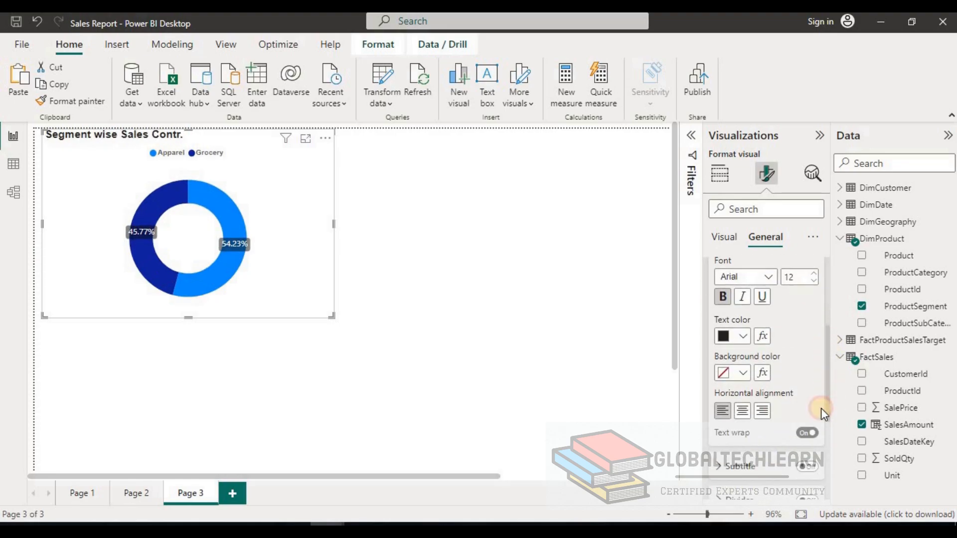
pyautogui.click(742, 419)
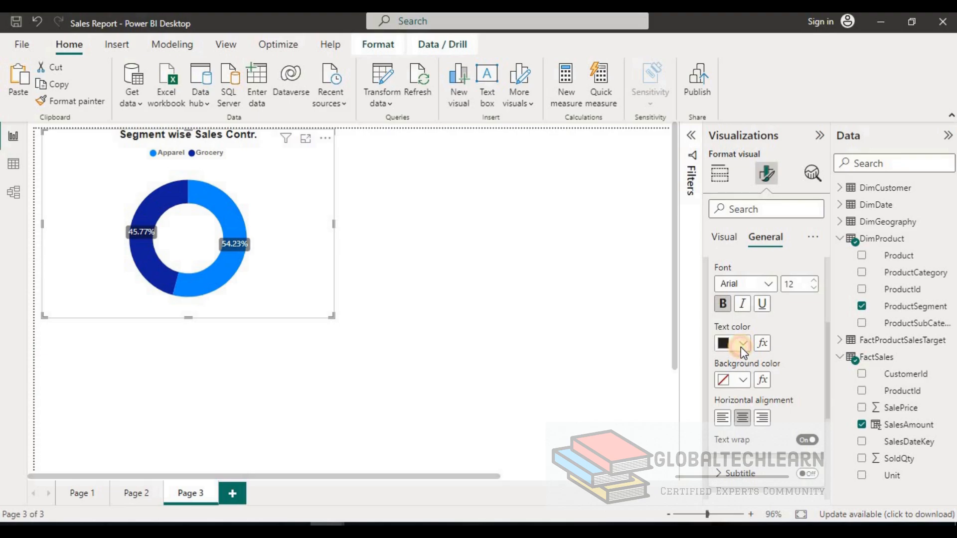
pyautogui.click(743, 343)
pyautogui.click(758, 280)
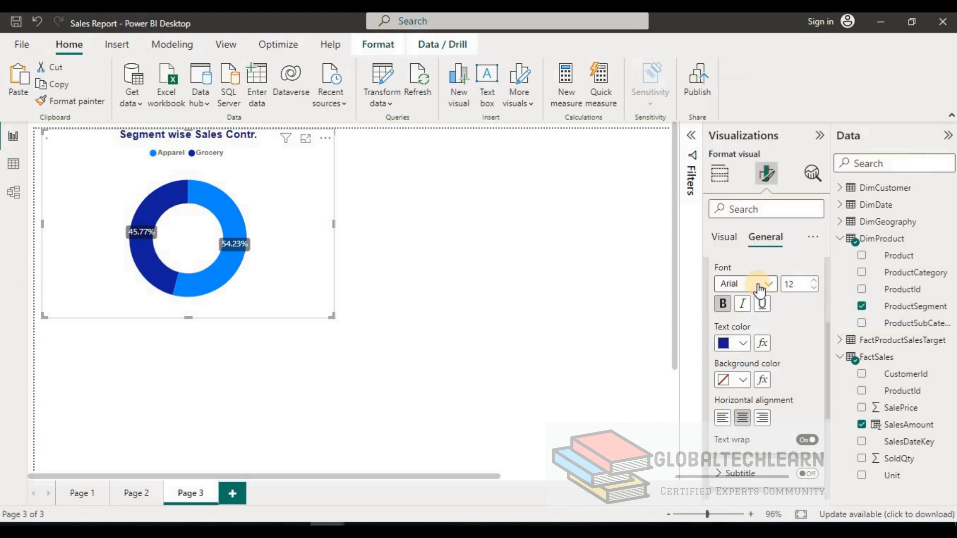
pyautogui.click(601, 300)
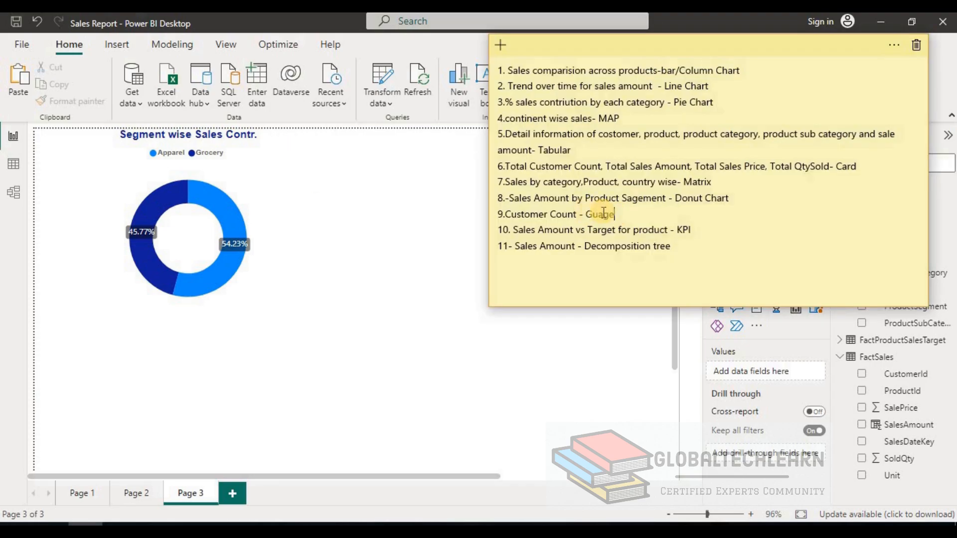
# - Check item 9 of the requirements note, then add a gauge visual and place it to the right of the donut chart
pyautogui.doubleClick(603, 213)
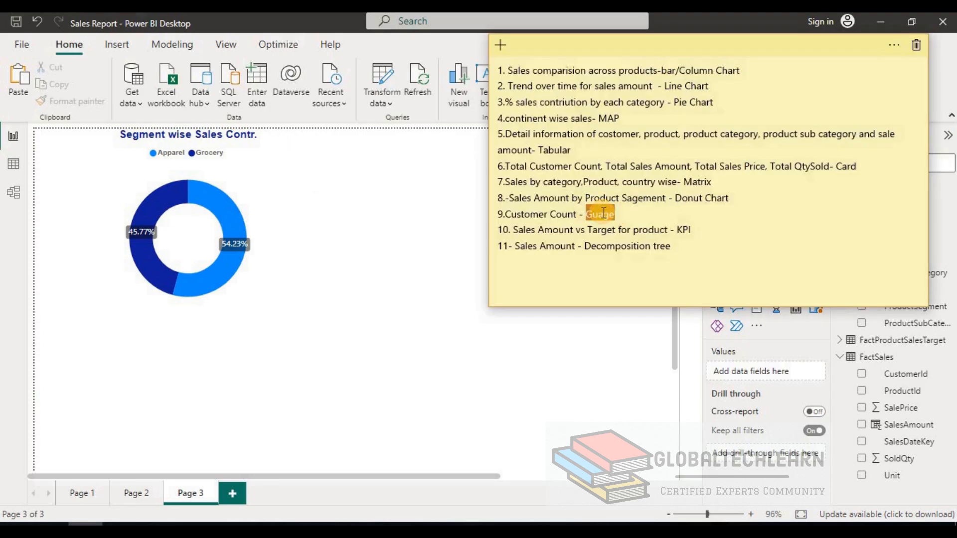
pyautogui.click(569, 214)
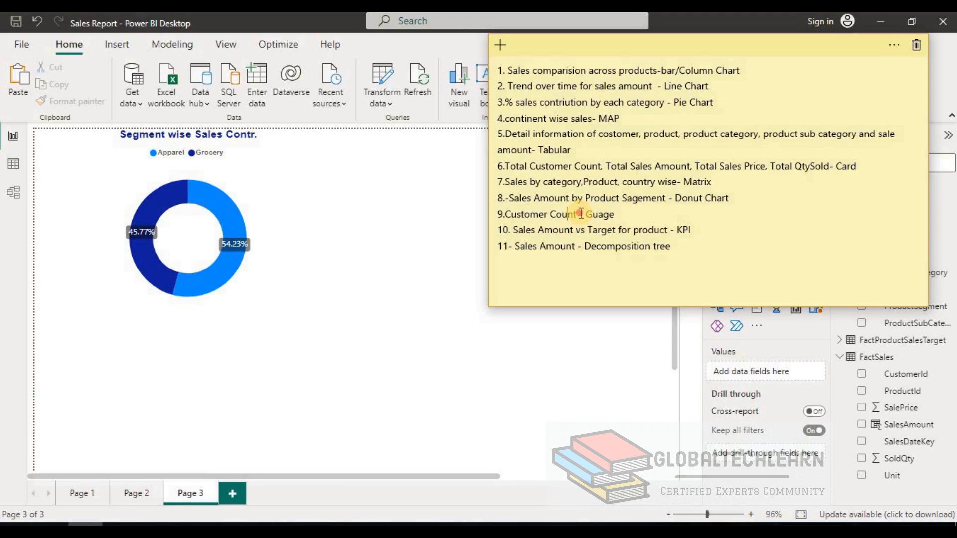
pyautogui.moveTo(579, 214); pyautogui.dragTo(510, 215)
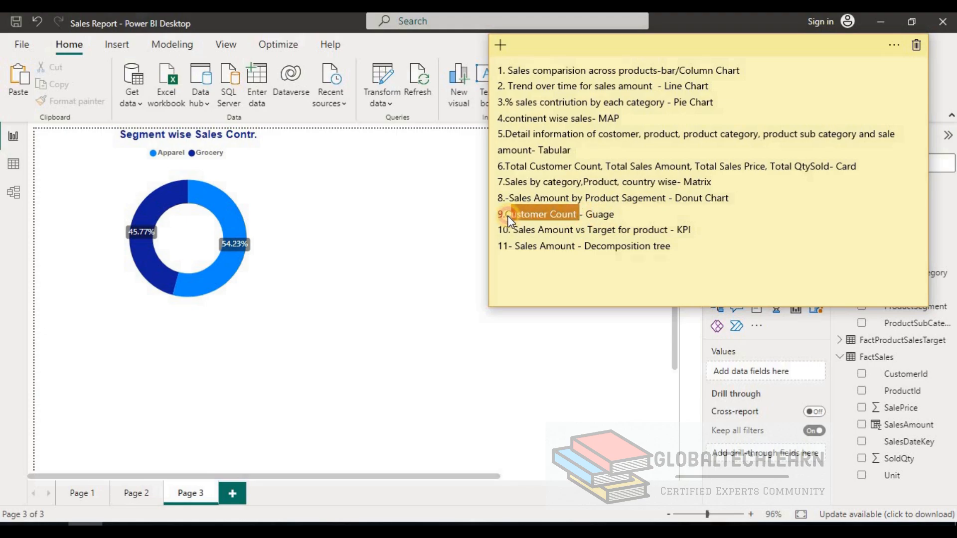
pyautogui.doubleClick(599, 214)
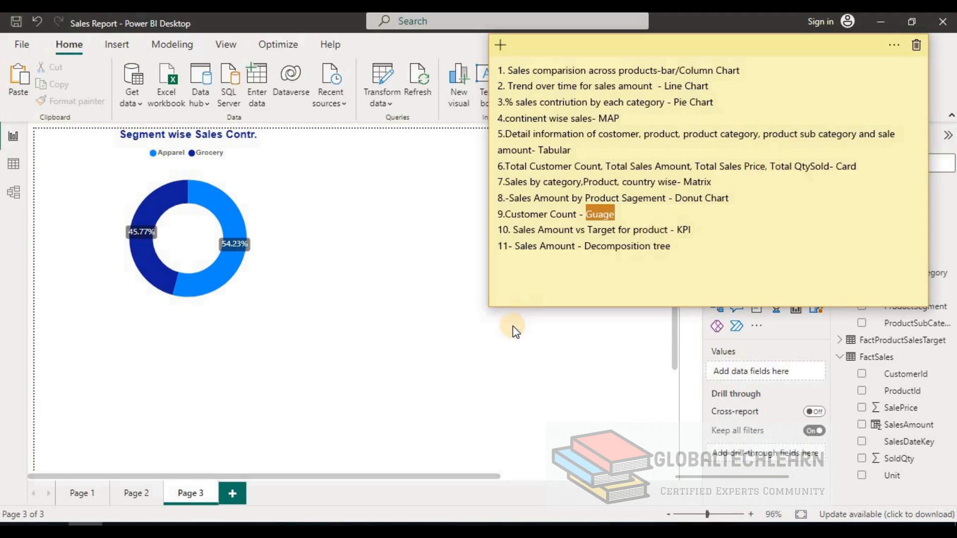
pyautogui.click(486, 355)
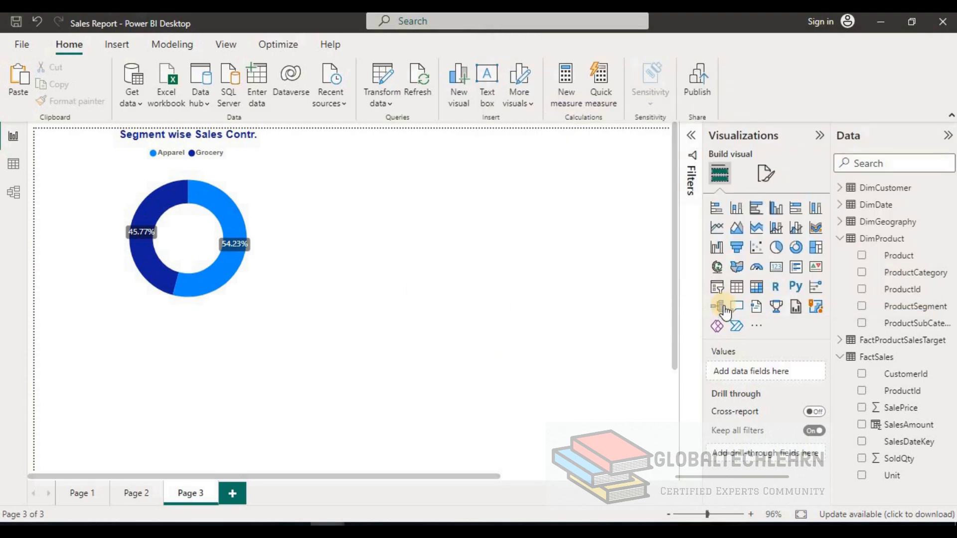
pyautogui.click(756, 268)
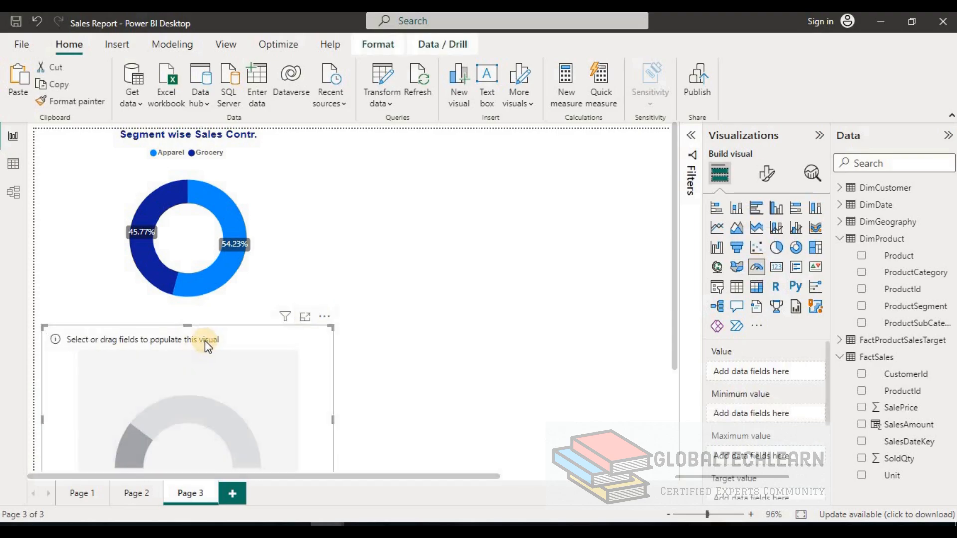
pyautogui.moveTo(263, 315); pyautogui.dragTo(498, 160)
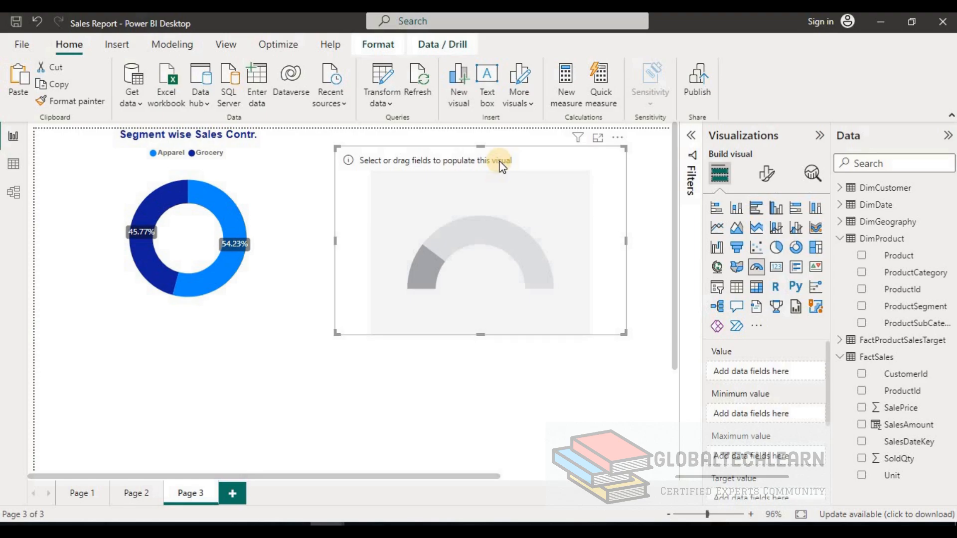
# - Use CustomerKey from the DimCustomer table as the gauge's value
pyautogui.click(841, 239)
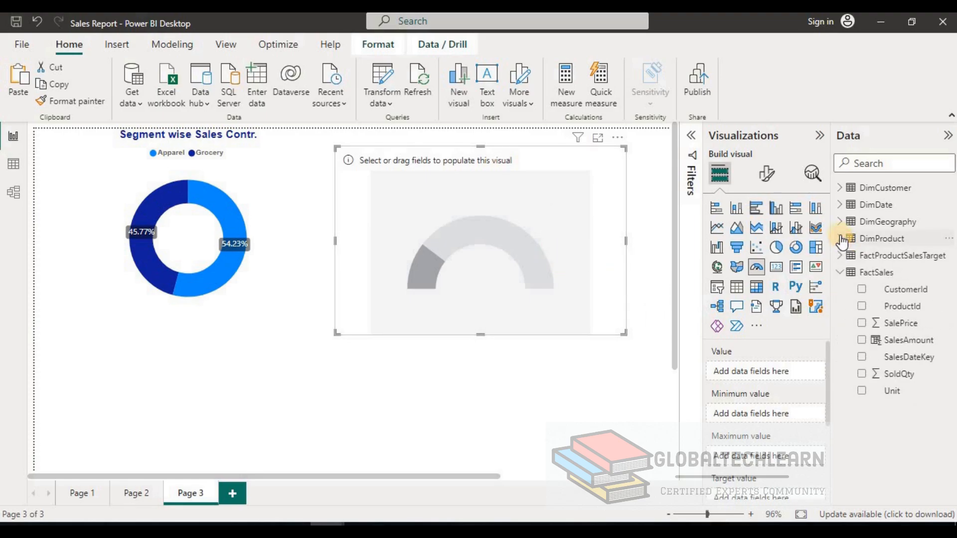
pyautogui.click(840, 188)
pyautogui.moveTo(907, 212); pyautogui.dragTo(778, 371)
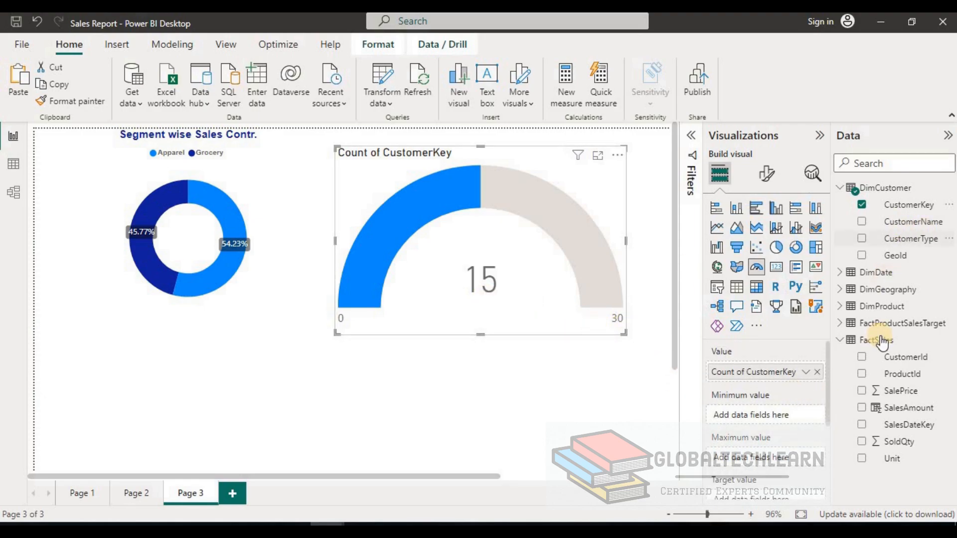
# - Set the target on the gauge's axis to 10
pyautogui.scroll(-4, 827, 401)
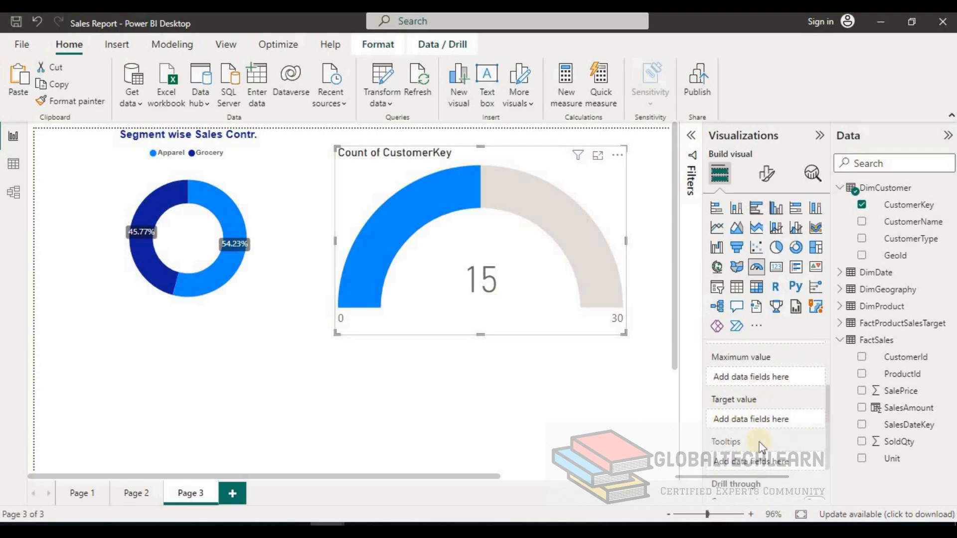
pyautogui.click(761, 175)
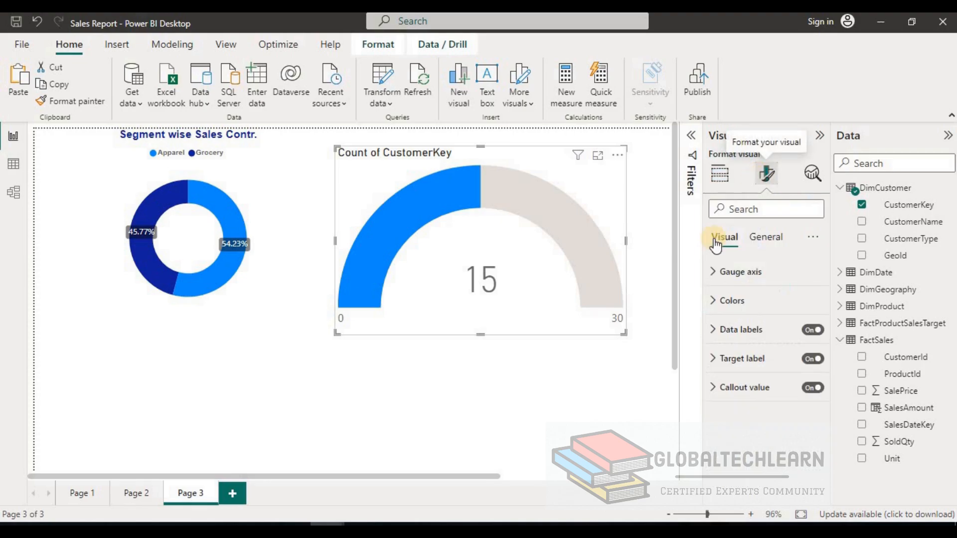
pyautogui.click(714, 280)
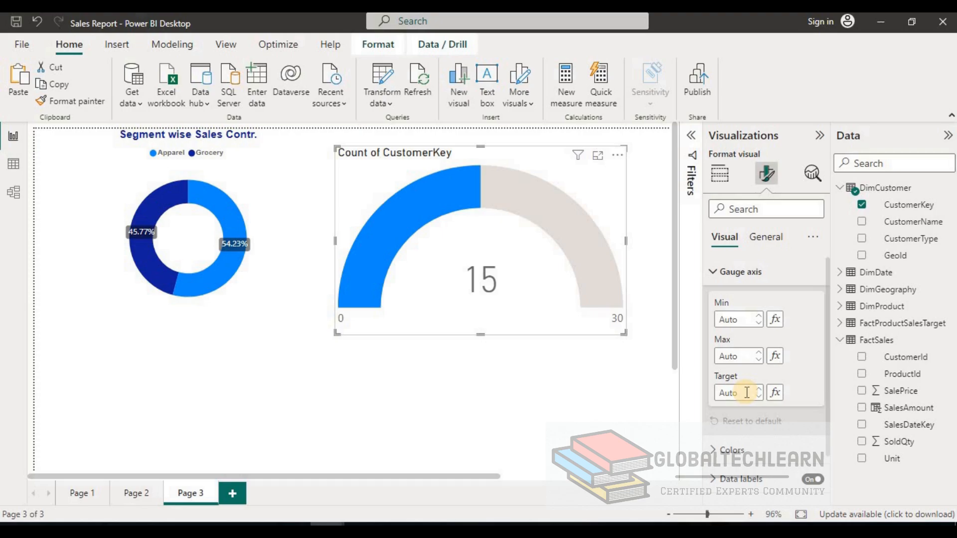
pyautogui.moveTo(746, 393); pyautogui.dragTo(721, 390)
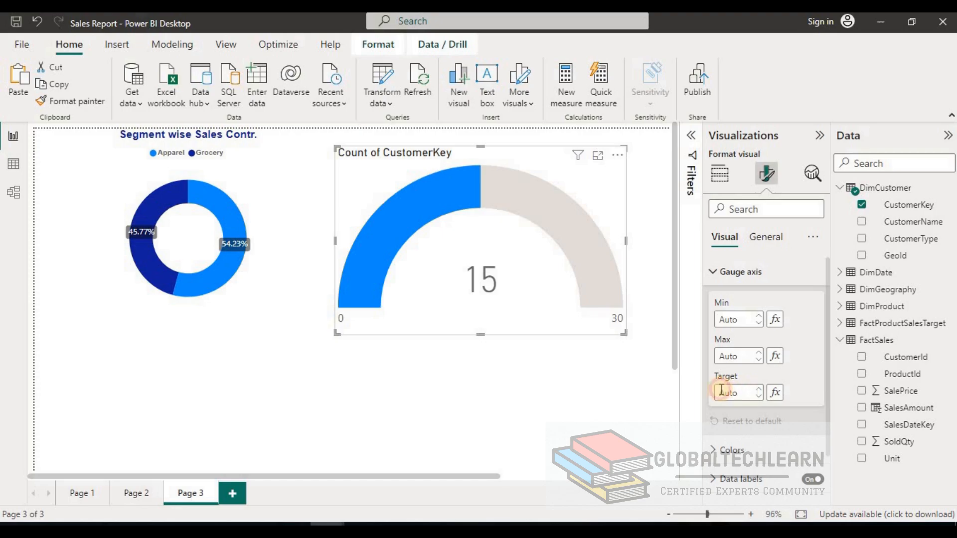
pyautogui.click(776, 393)
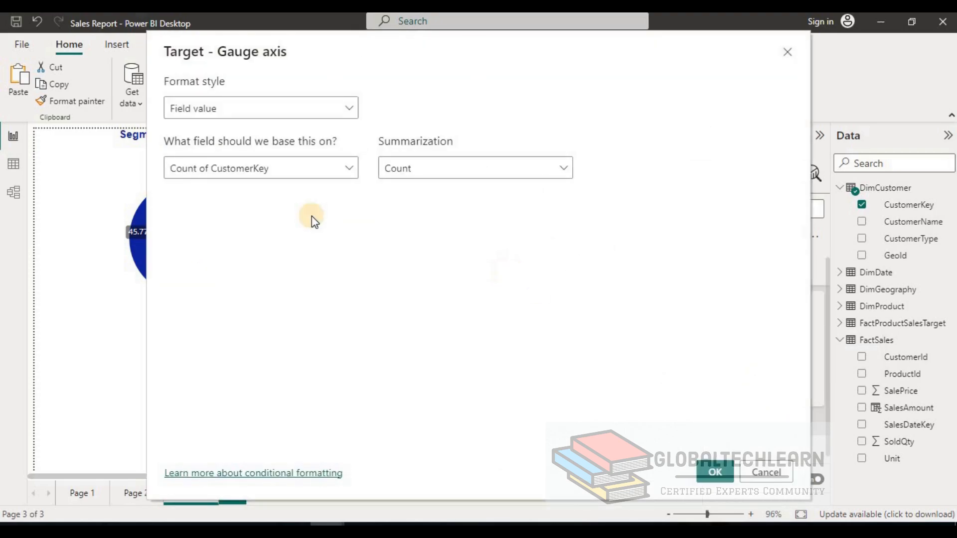
pyautogui.click(766, 483)
pyautogui.click(743, 392)
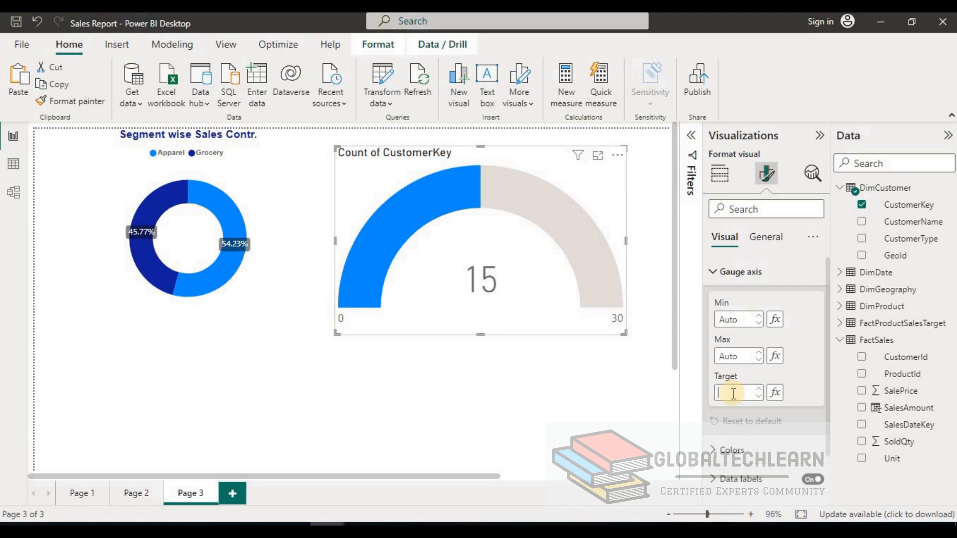
pyautogui.write('10')
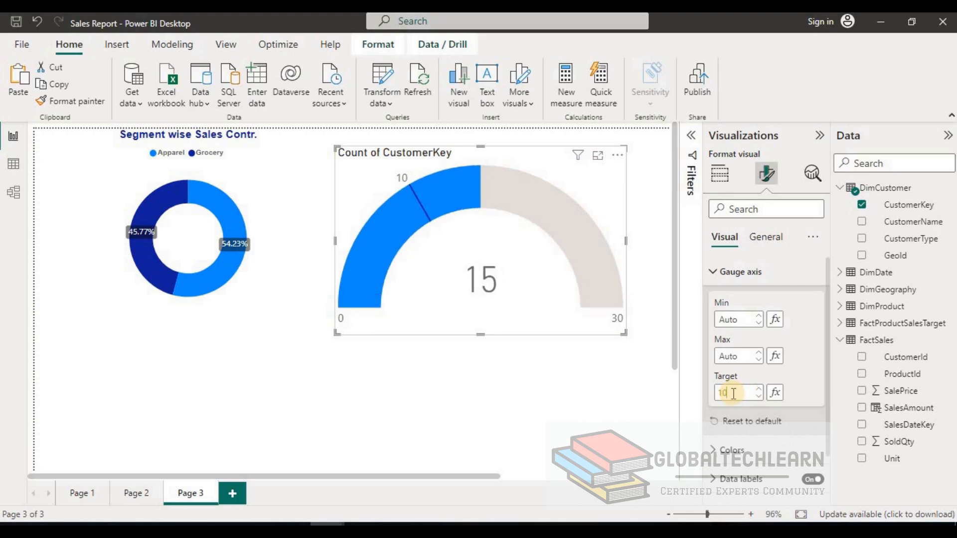
pyautogui.click(595, 405)
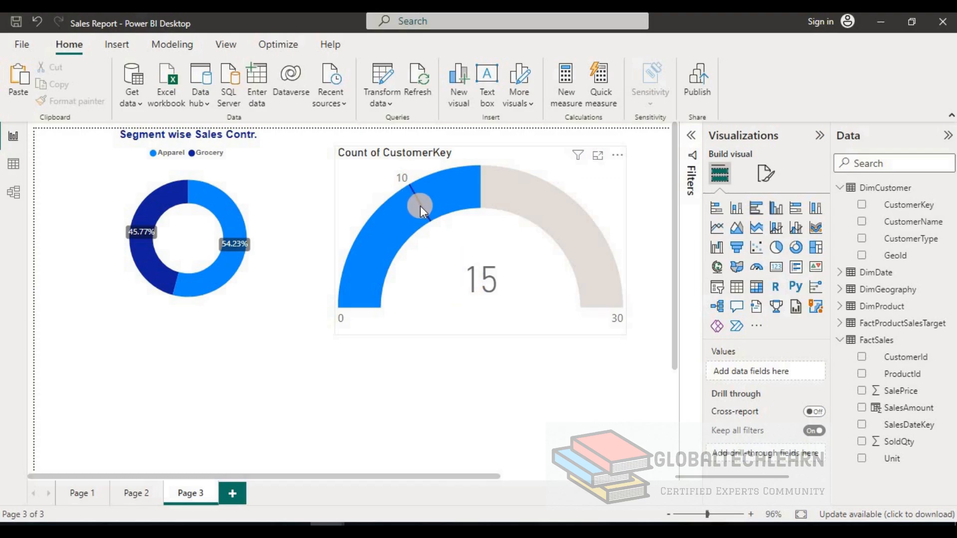
pyautogui.moveTo(424, 206)
pyautogui.moveTo(471, 202)
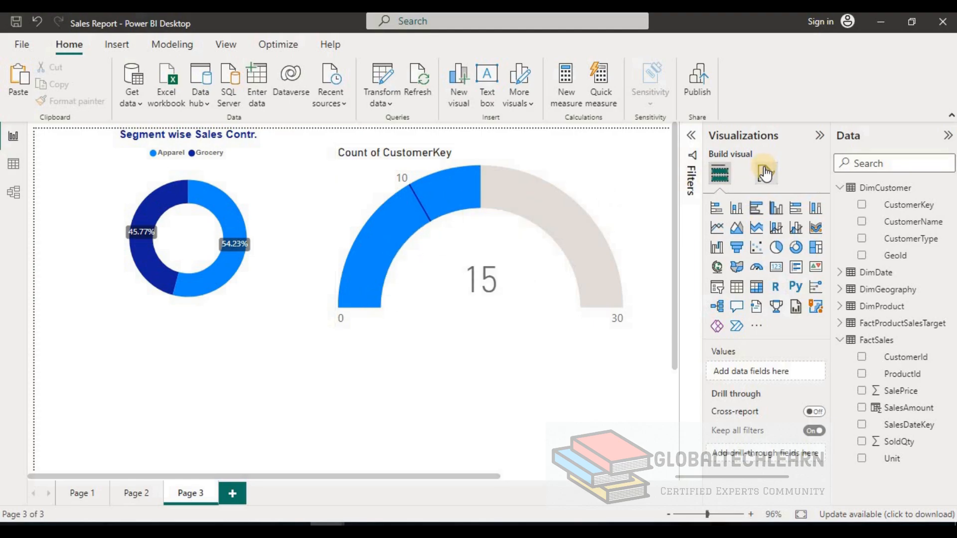
# - Set the target on the customer gauge's axis to 20
pyautogui.click(528, 264)
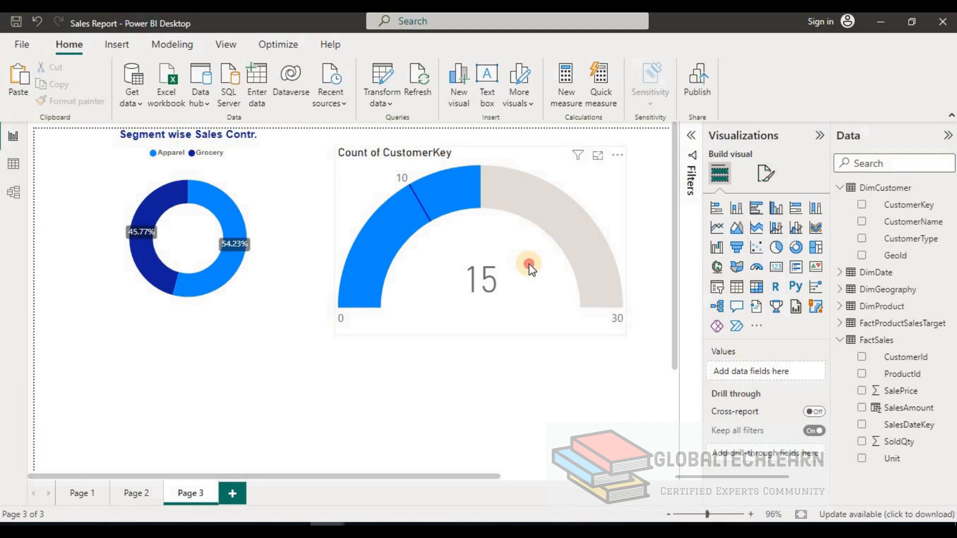
pyautogui.click(775, 187)
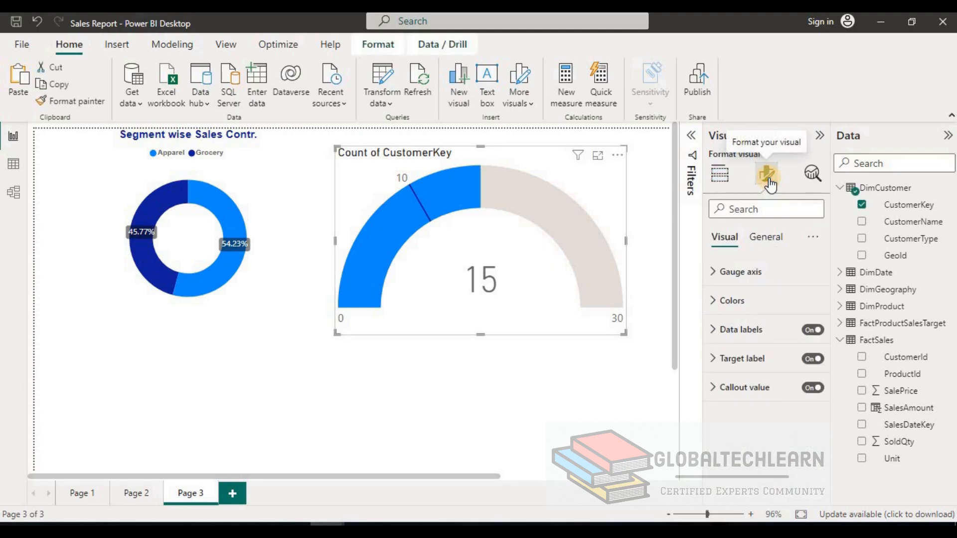
pyautogui.click(714, 275)
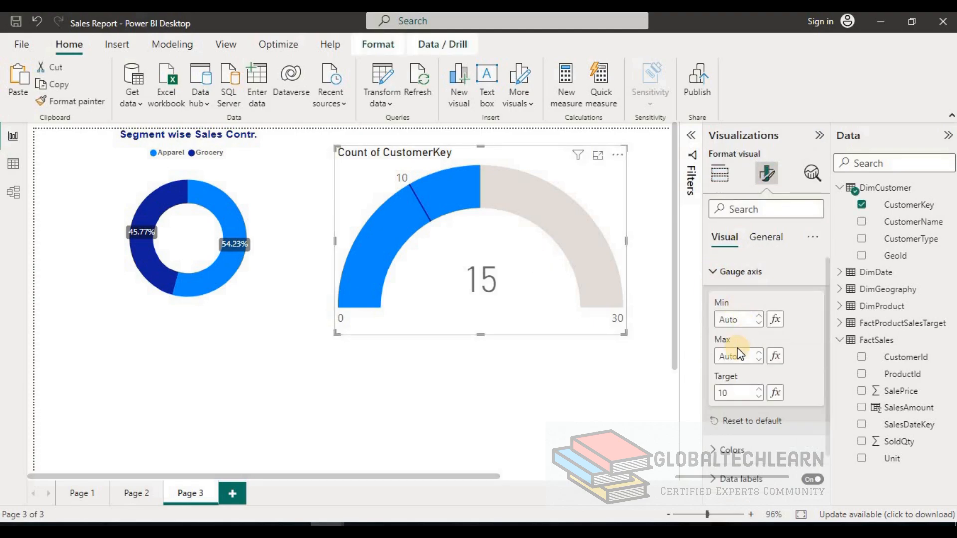
pyautogui.doubleClick(735, 396)
pyautogui.write('20')
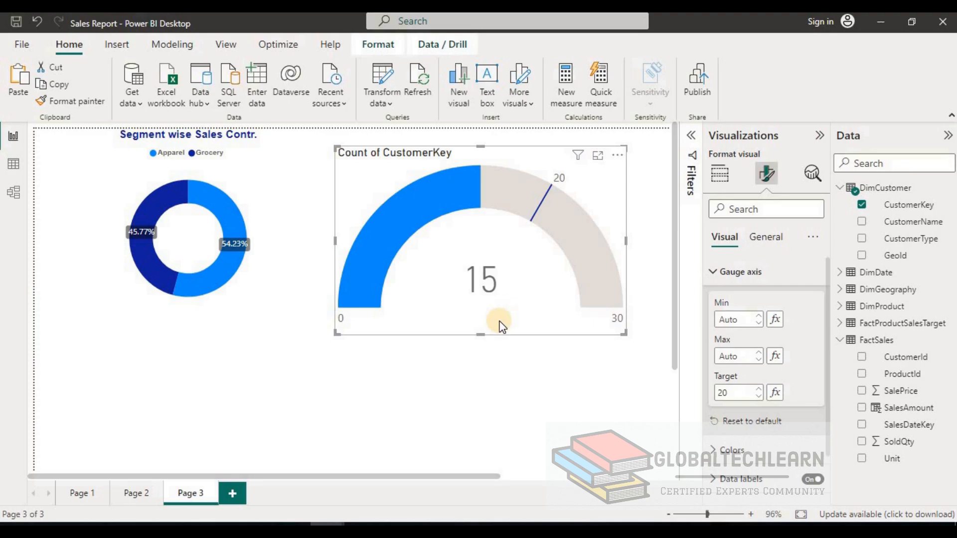
# - Change the gauge's title text to "Customer Target Achievement"
pyautogui.click(770, 239)
pyautogui.click(714, 301)
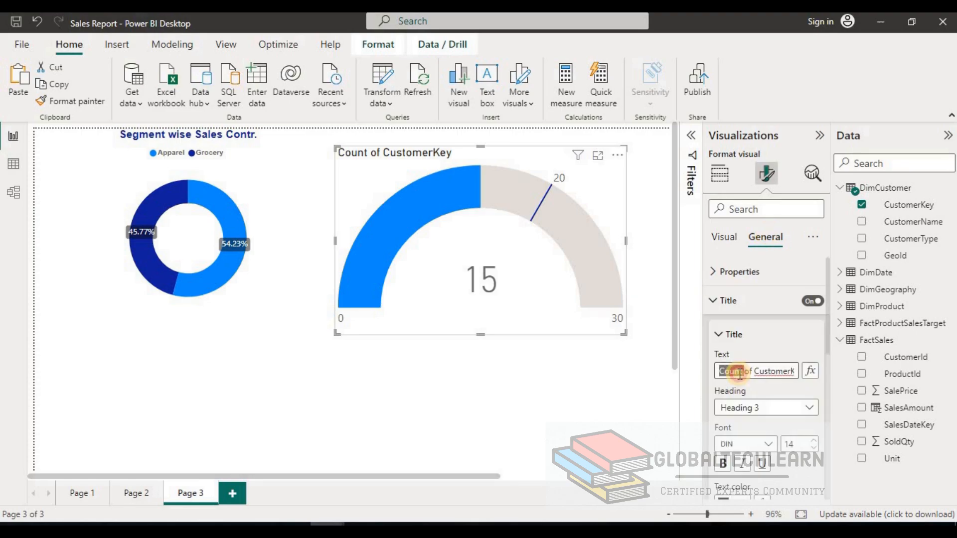
pyautogui.click(740, 372)
pyautogui.write('Customer Target Achievement')
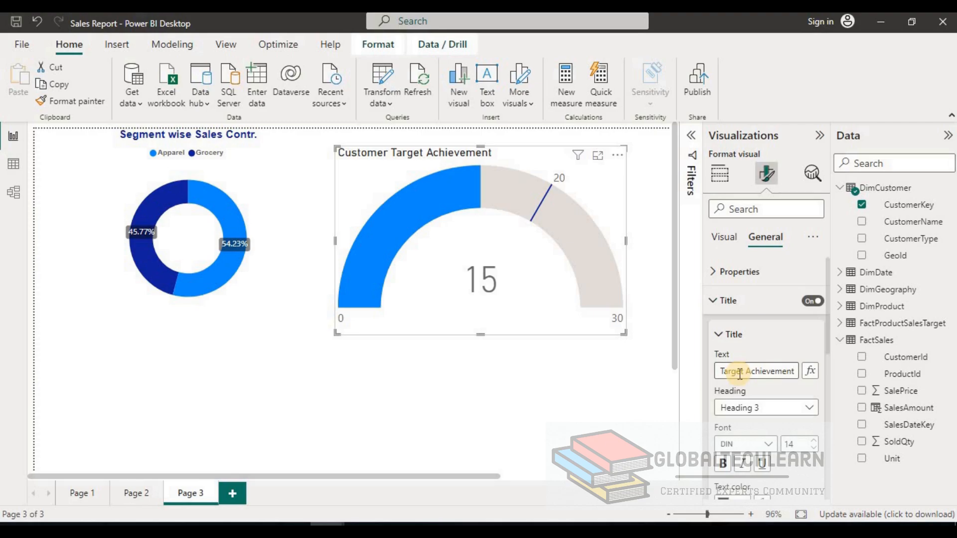
pyautogui.press('Tab')
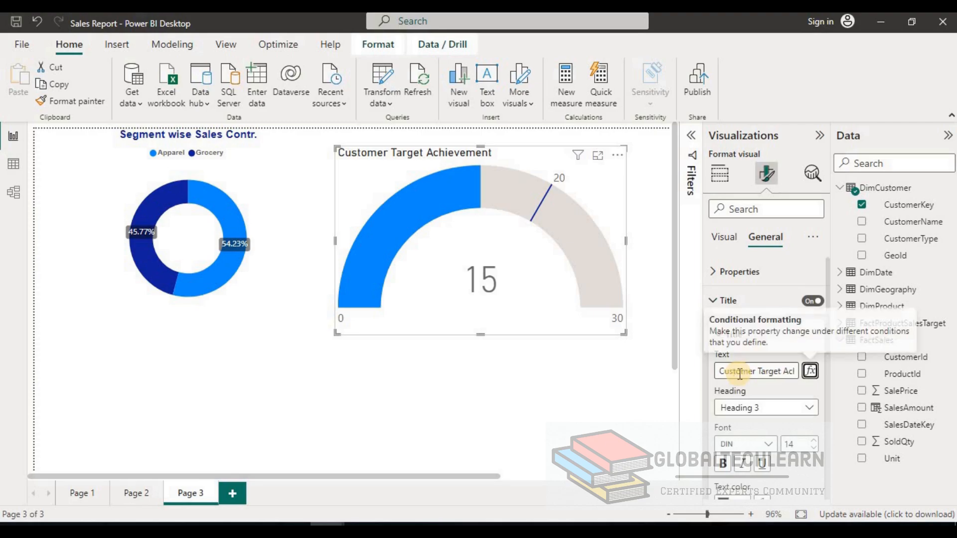
pyautogui.click(607, 386)
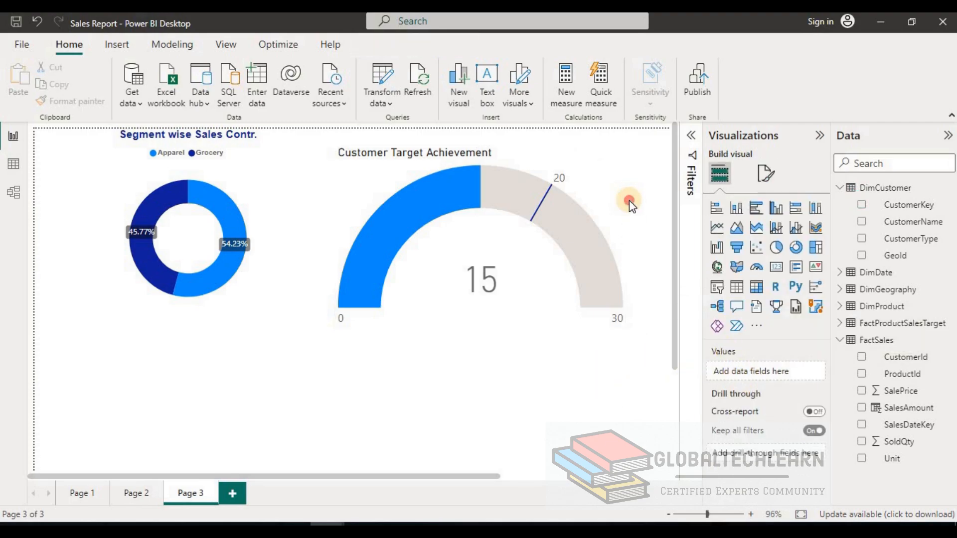
# - Format the gauge's title in bold Arial at size 12
pyautogui.click(608, 186)
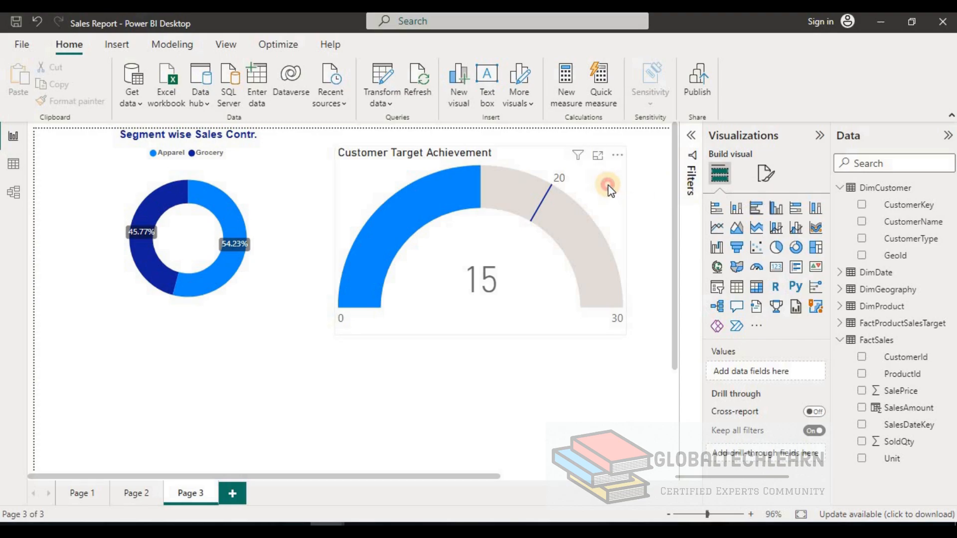
pyautogui.click(768, 174)
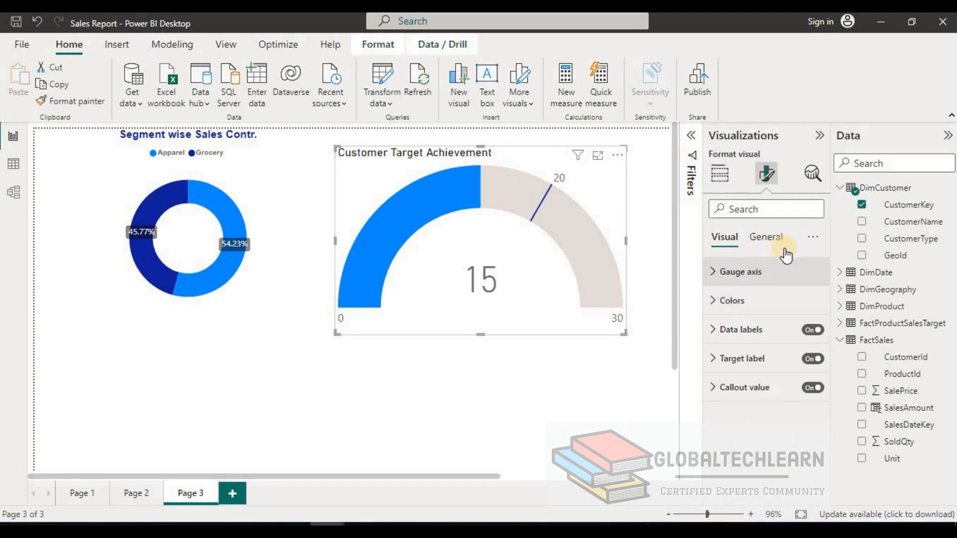
pyautogui.click(766, 238)
pyautogui.click(728, 301)
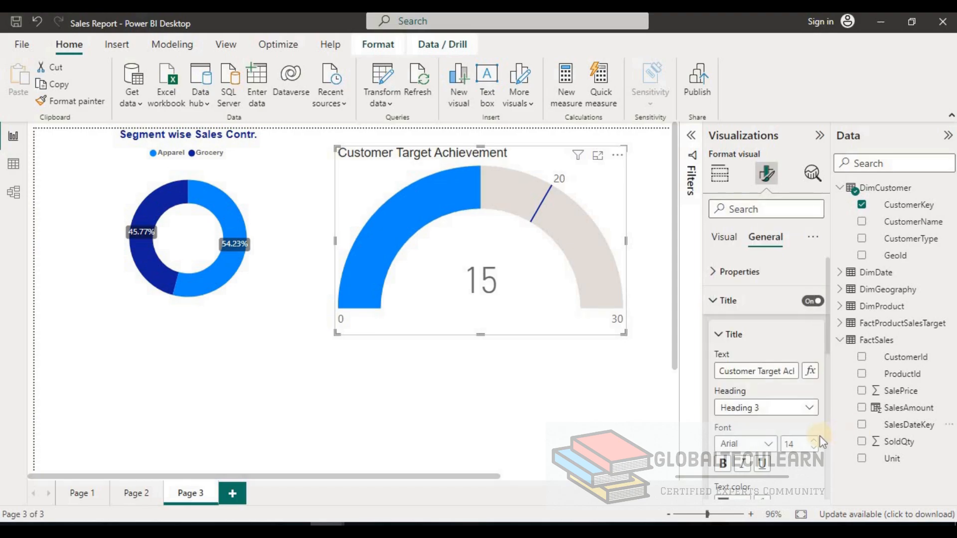
pyautogui.click(814, 448)
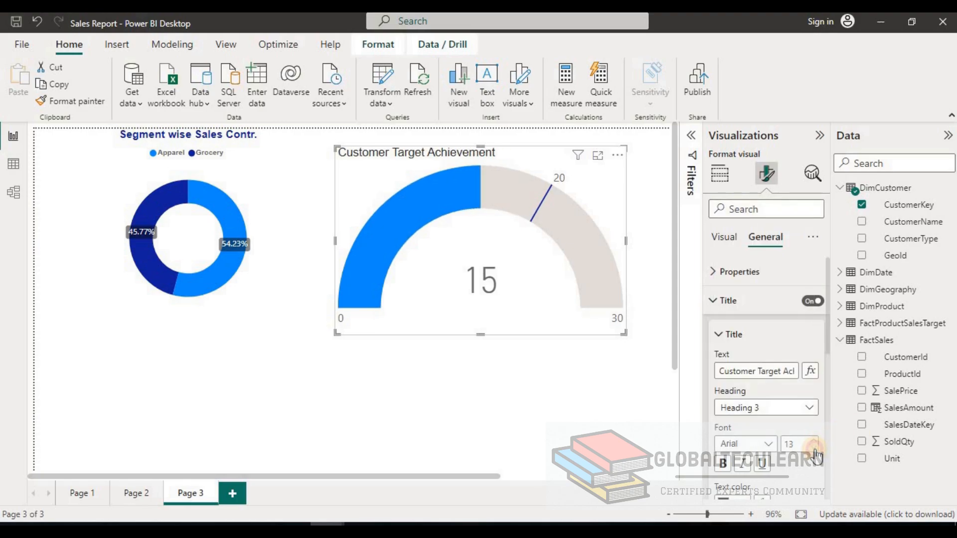
pyautogui.click(814, 448)
pyautogui.click(722, 463)
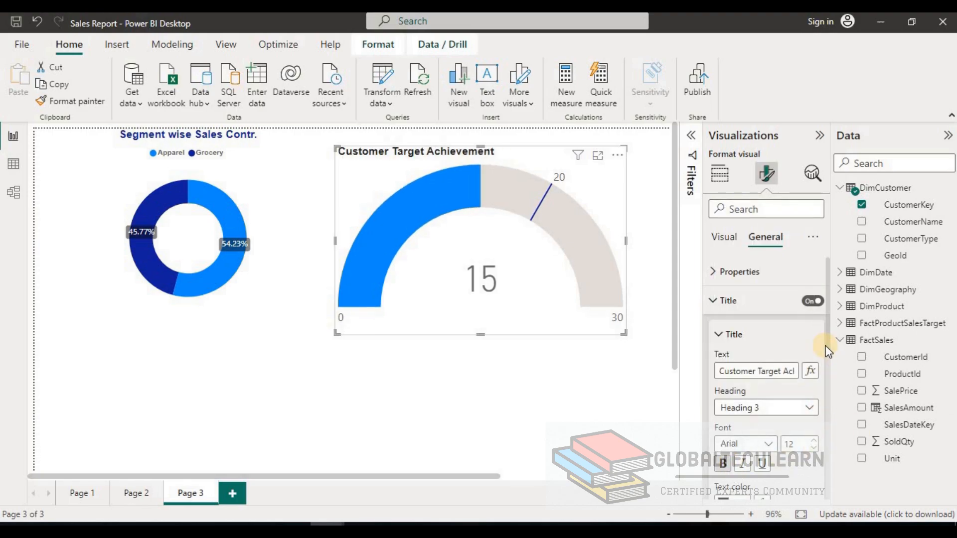
# - Set the gauge title's text color to dark blue and center it horizontally
pyautogui.scroll(-3, 827, 344)
pyautogui.click(743, 347)
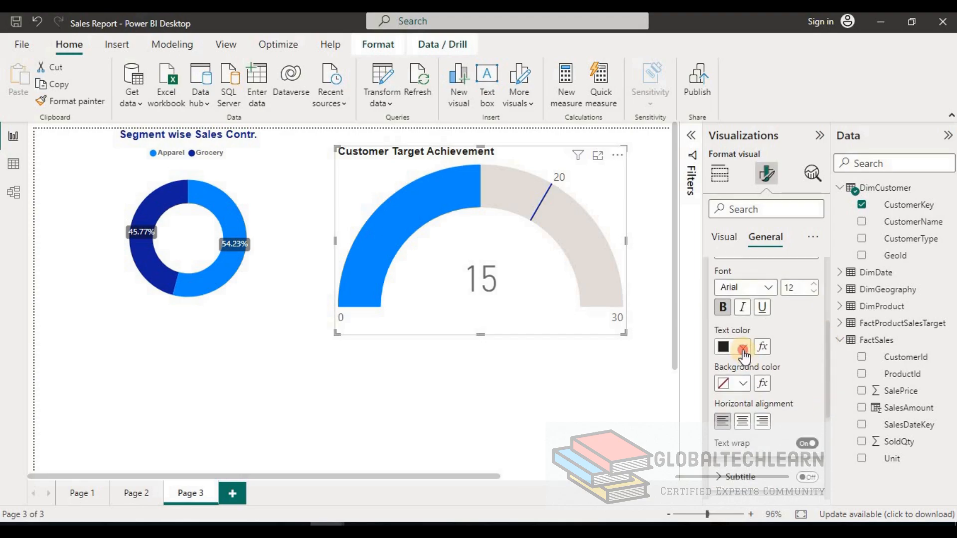
pyautogui.click(733, 286)
pyautogui.click(742, 422)
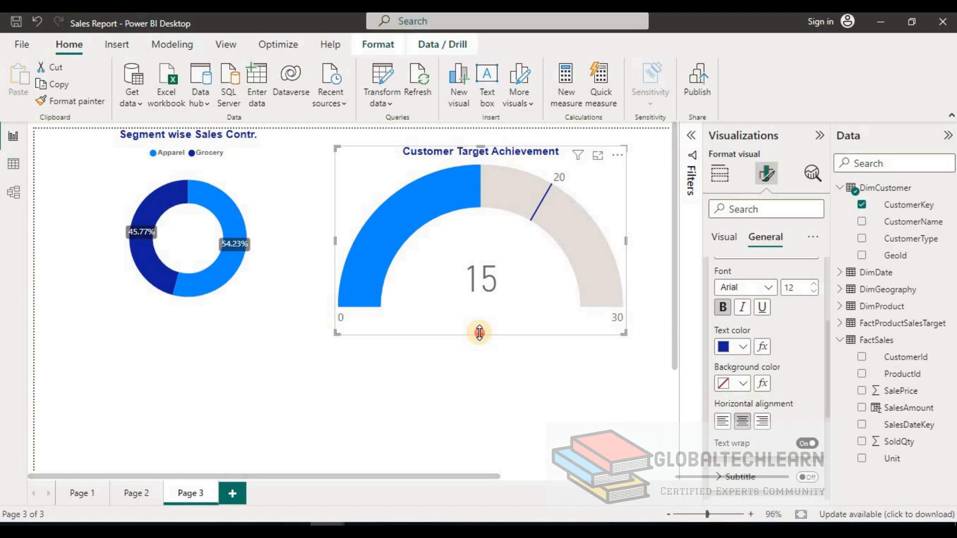
# - Shrink the gauge in height and width and move it up so its title lines up with the donut chart's title
pyautogui.moveTo(479, 333); pyautogui.dragTo(479, 303)
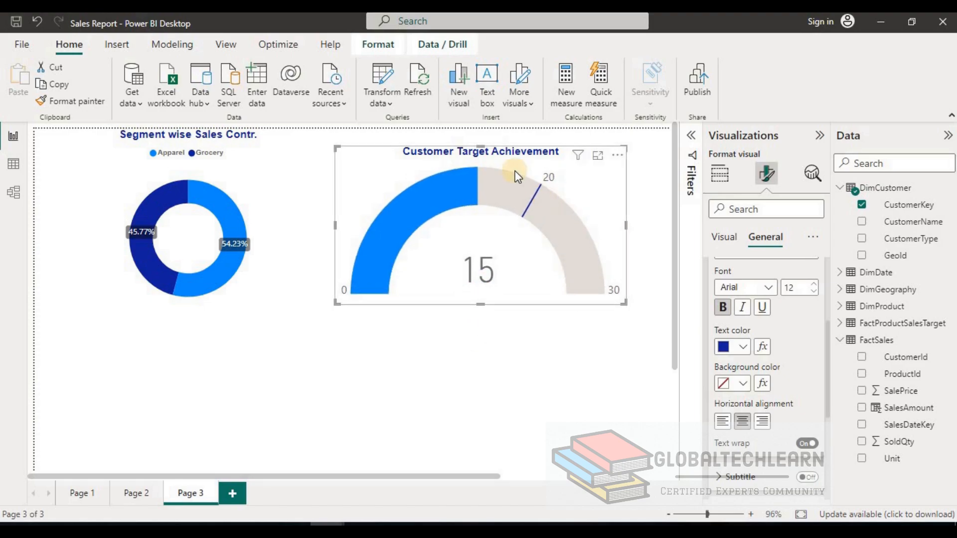
pyautogui.moveTo(465, 156); pyautogui.dragTo(465, 139)
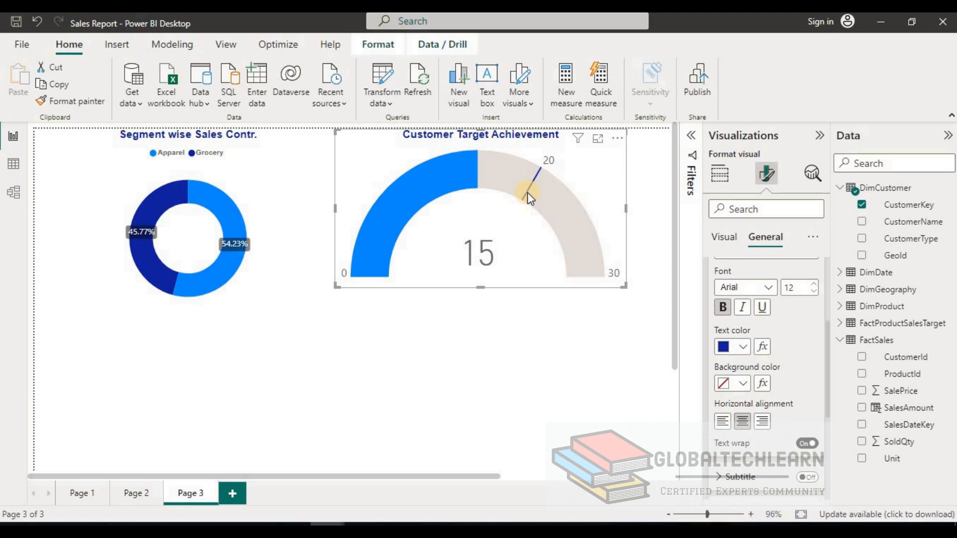
pyautogui.moveTo(481, 287); pyautogui.dragTo(480, 268)
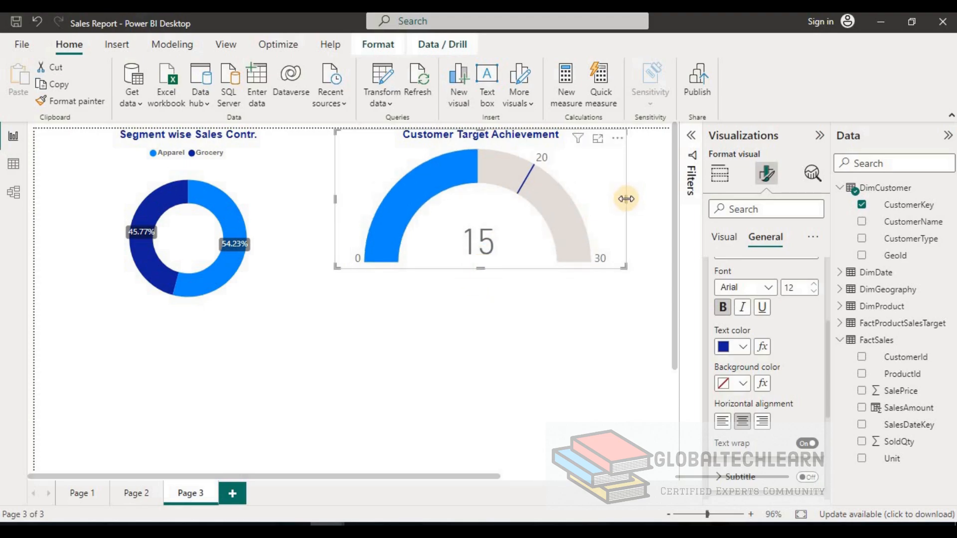
pyautogui.moveTo(626, 198); pyautogui.dragTo(593, 199)
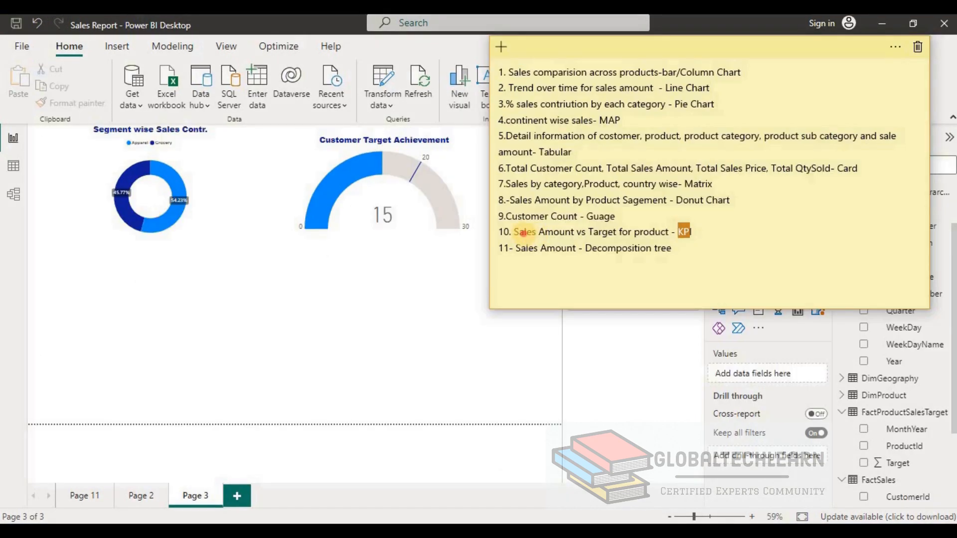
# - Review item 10 of the requirements note, then add a KPI visual below the donut chart
pyautogui.moveTo(523, 232); pyautogui.dragTo(566, 230)
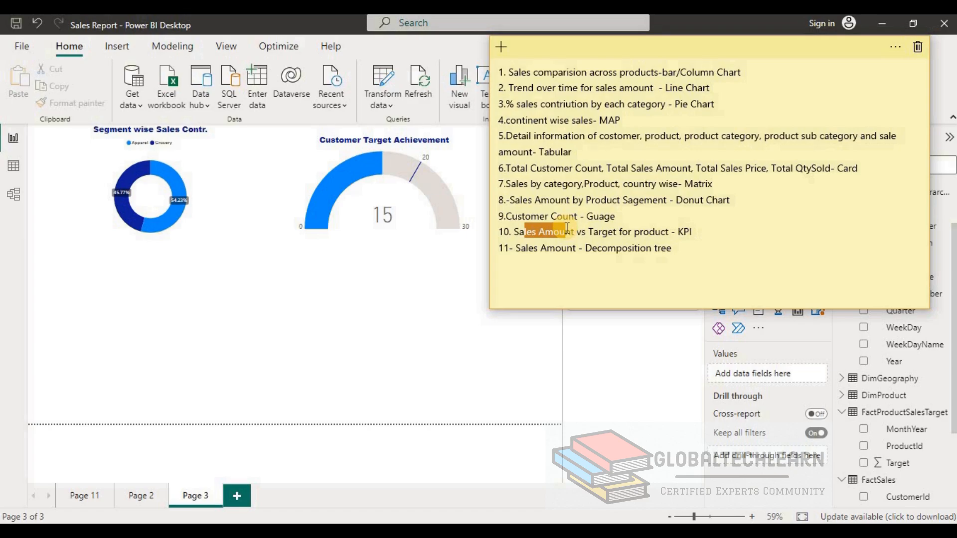
pyautogui.doubleClick(602, 231)
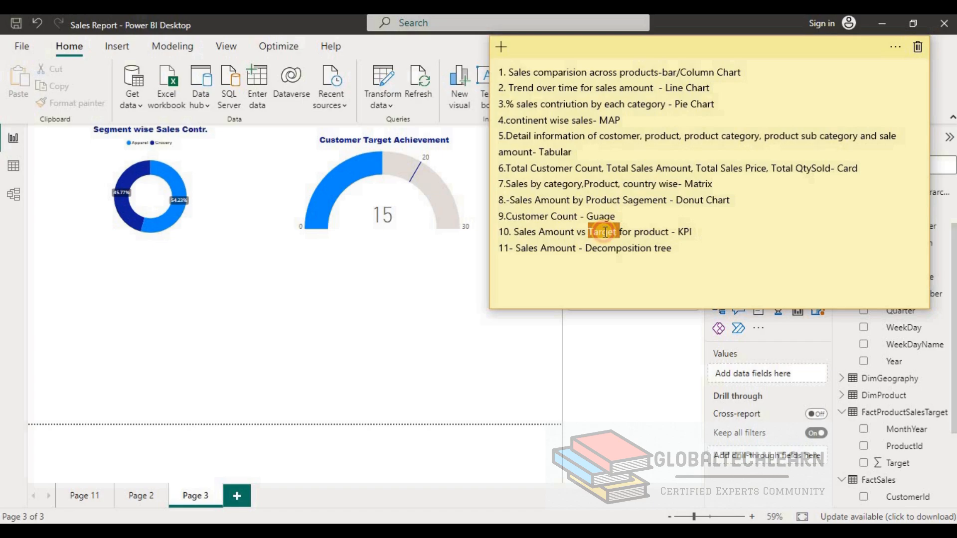
pyautogui.click(683, 231)
pyautogui.click(400, 335)
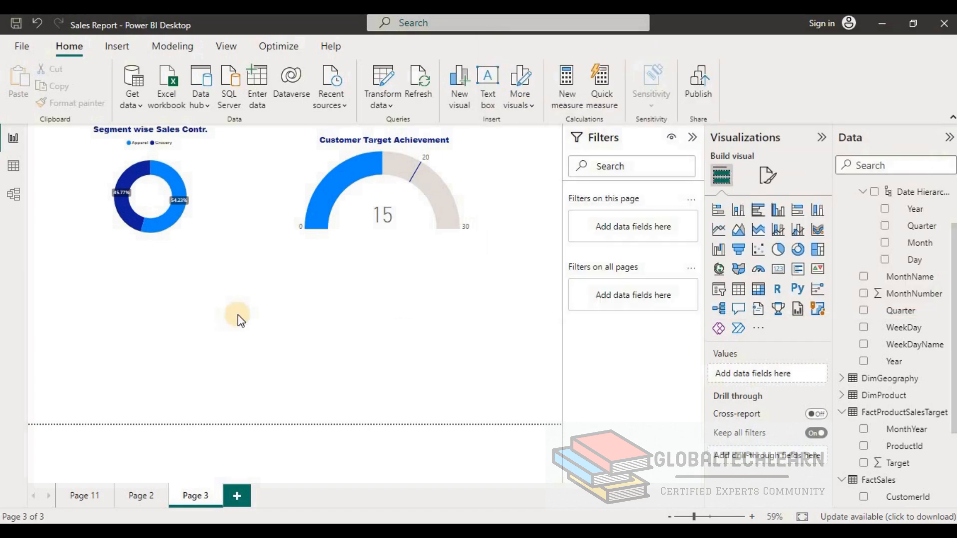
pyautogui.click(816, 272)
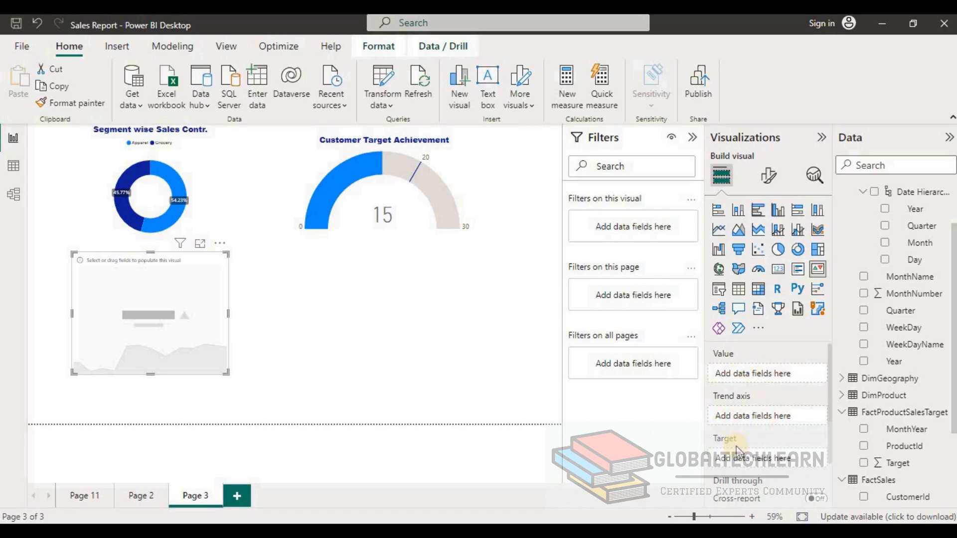
# - Check the FactProductSalesTarget table's data, then assign SalesAmount as the KPI's value and Month from the DimDate date hierarchy as its trend axis
pyautogui.click(13, 165)
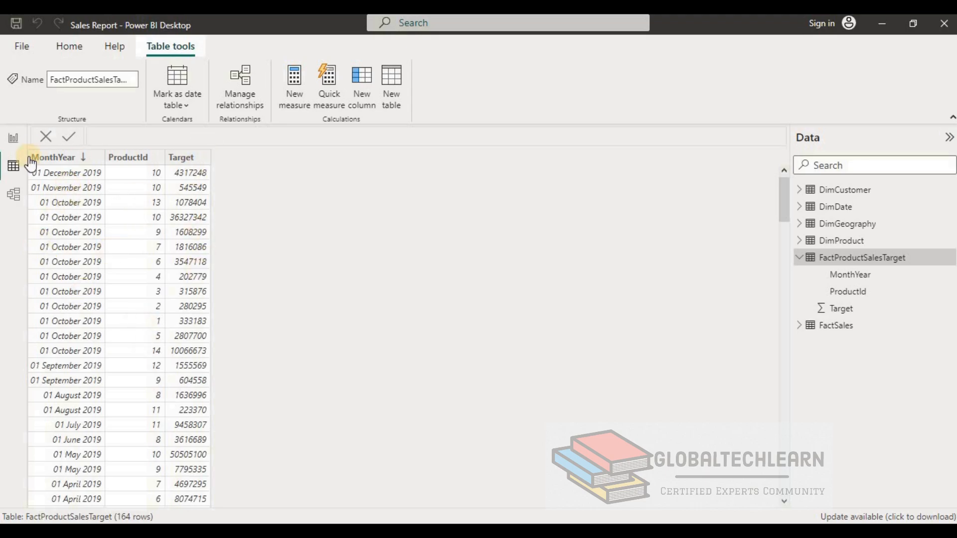
pyautogui.click(14, 138)
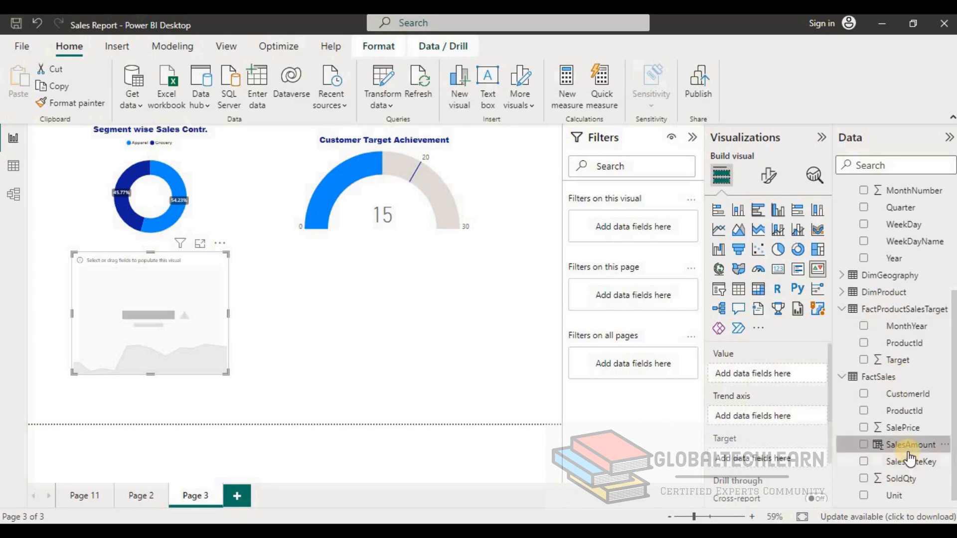
pyautogui.moveTo(911, 449); pyautogui.dragTo(768, 382)
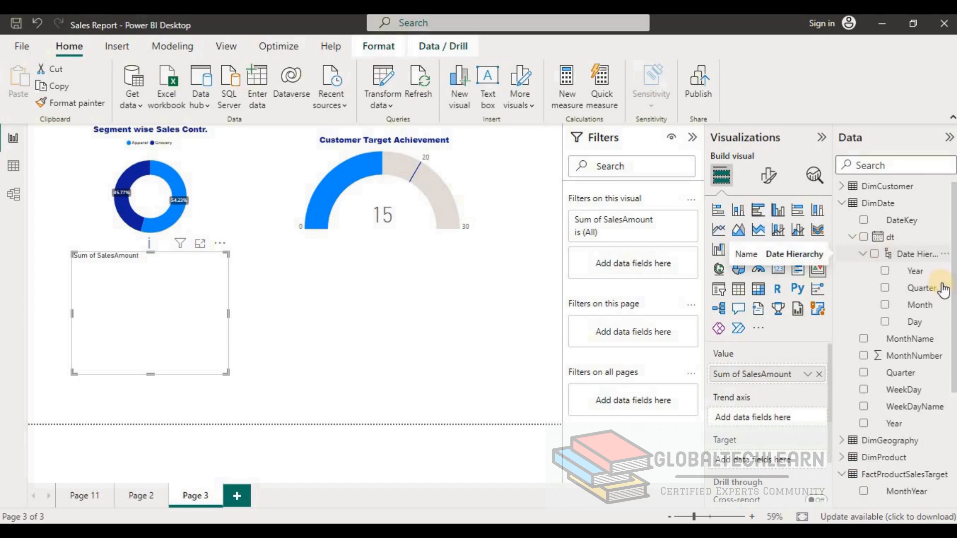
pyautogui.moveTo(919, 304); pyautogui.dragTo(785, 419)
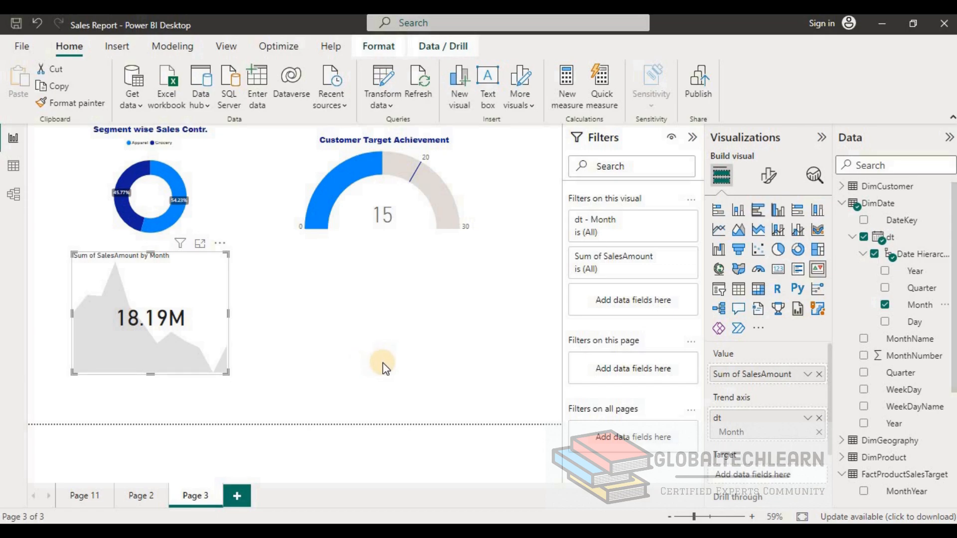
# - Use Target from the FactProductSalesTarget table as the KPI's target
pyautogui.scroll(-2, 832, 386)
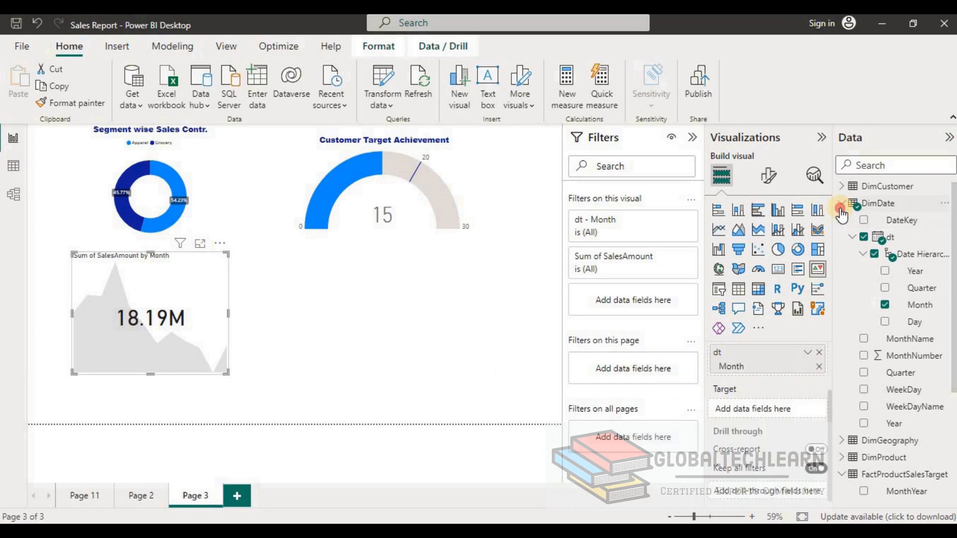
pyautogui.click(842, 202)
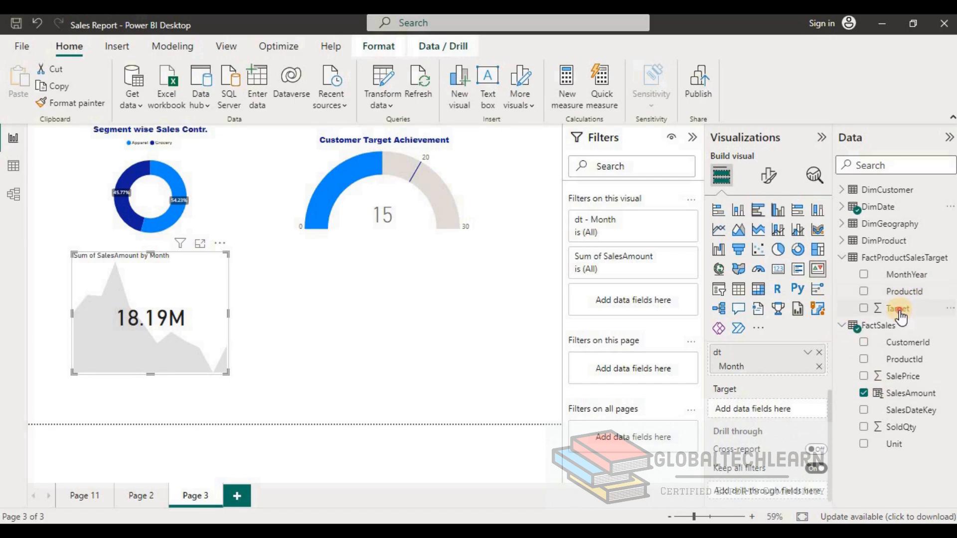
pyautogui.moveTo(899, 312); pyautogui.dragTo(777, 414)
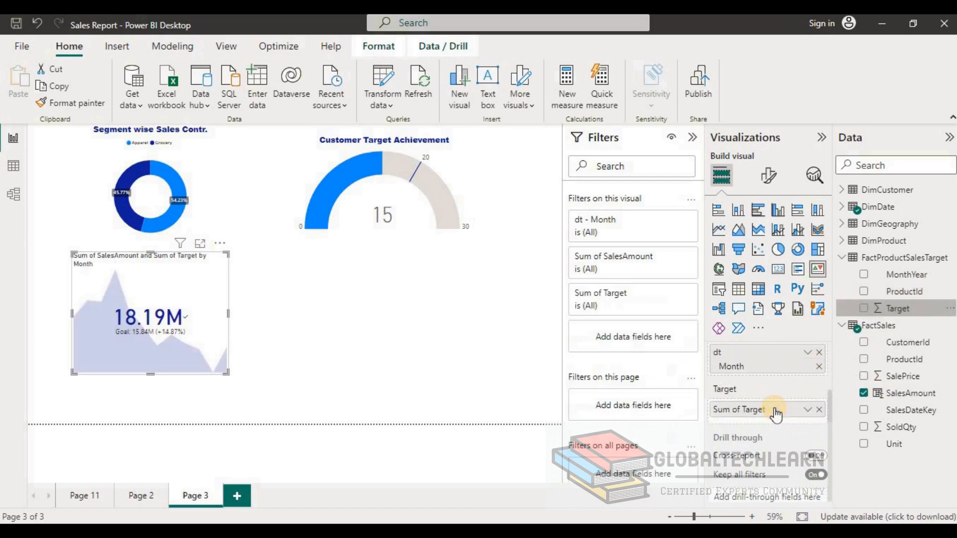
# - Show the KPI visual in focus mode and examine its callout value formatting options
pyautogui.click(200, 245)
pyautogui.click(768, 176)
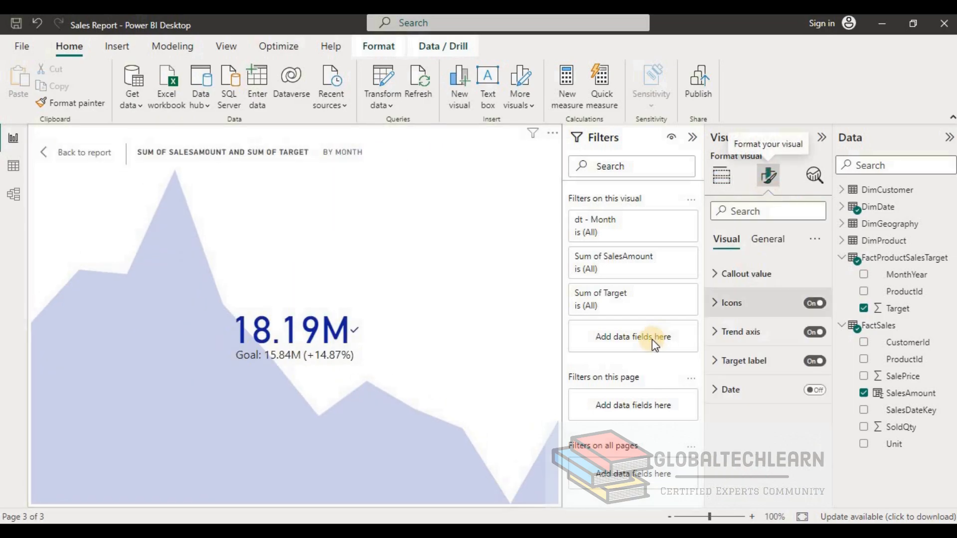
pyautogui.click(713, 277)
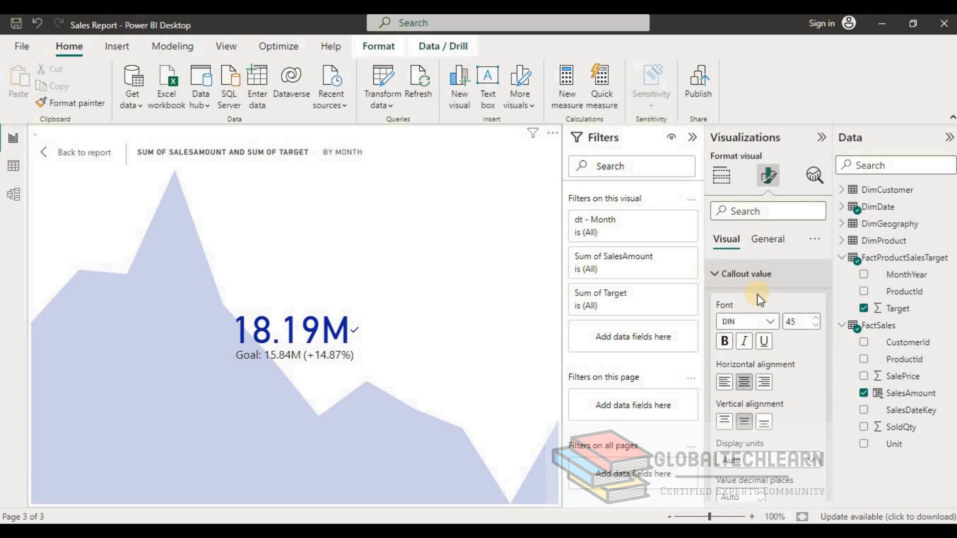
pyautogui.click(709, 277)
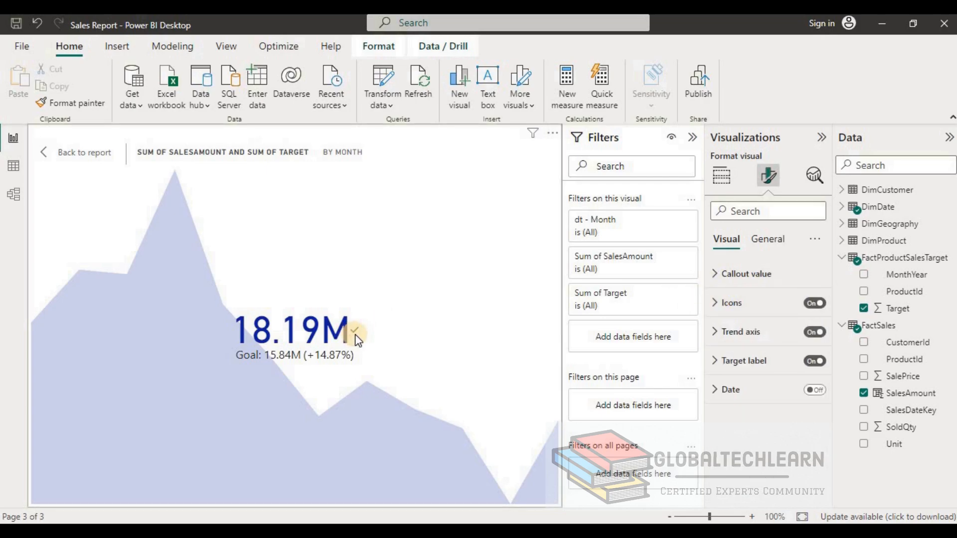
# - Review the KPI's trend axis settings and switch the trend axis off
pyautogui.click(715, 333)
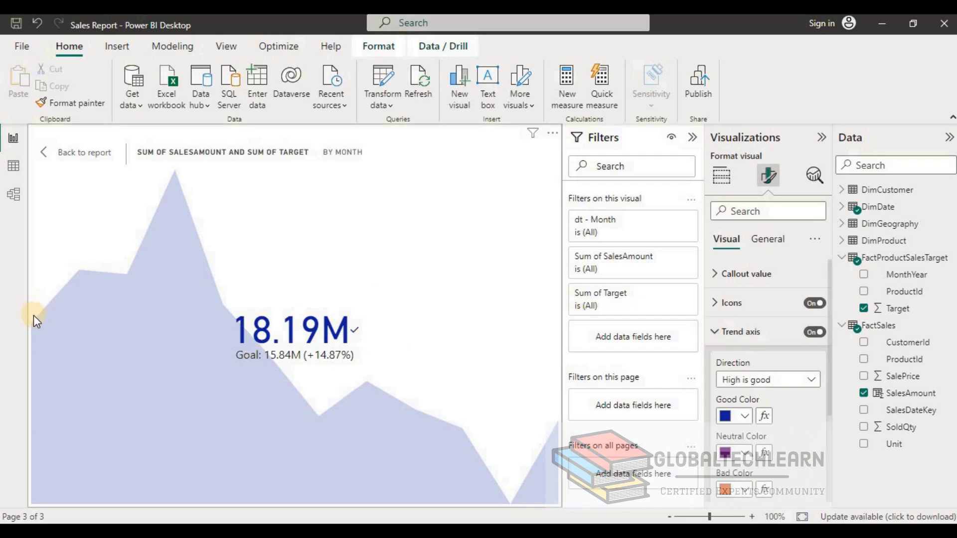
pyautogui.click(813, 332)
pyautogui.click(813, 332)
pyautogui.click(813, 332)
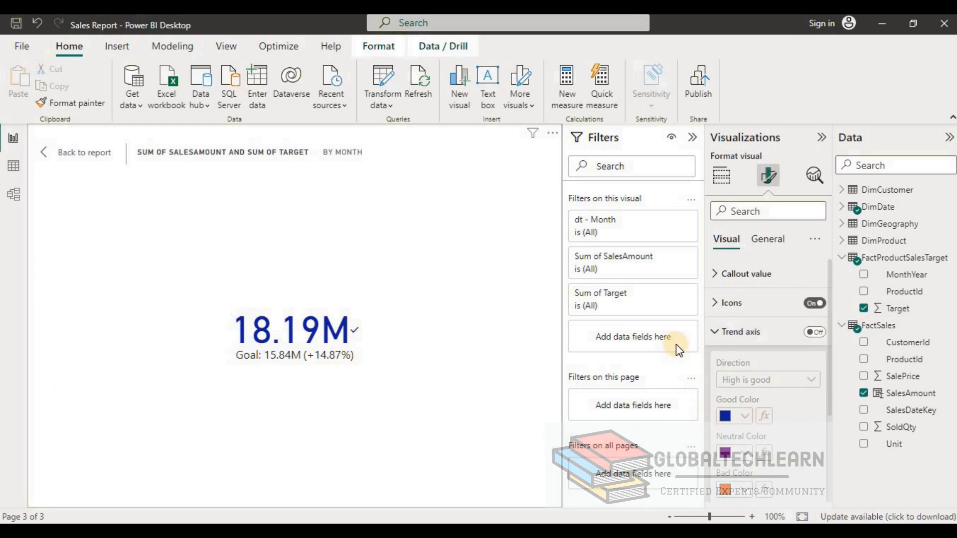
# - Switch the KPI's trend axis on and choose High is good as its direction
pyautogui.click(814, 332)
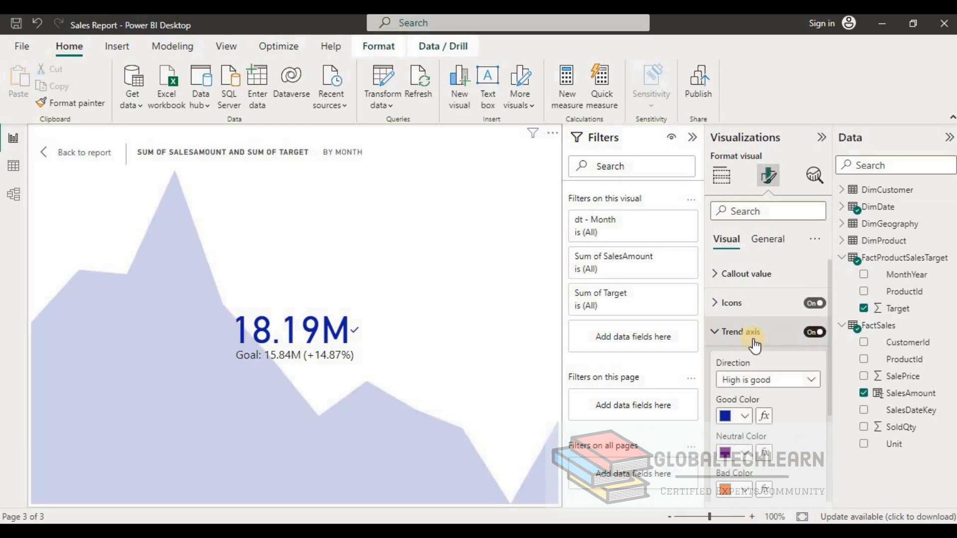
pyautogui.click(797, 387)
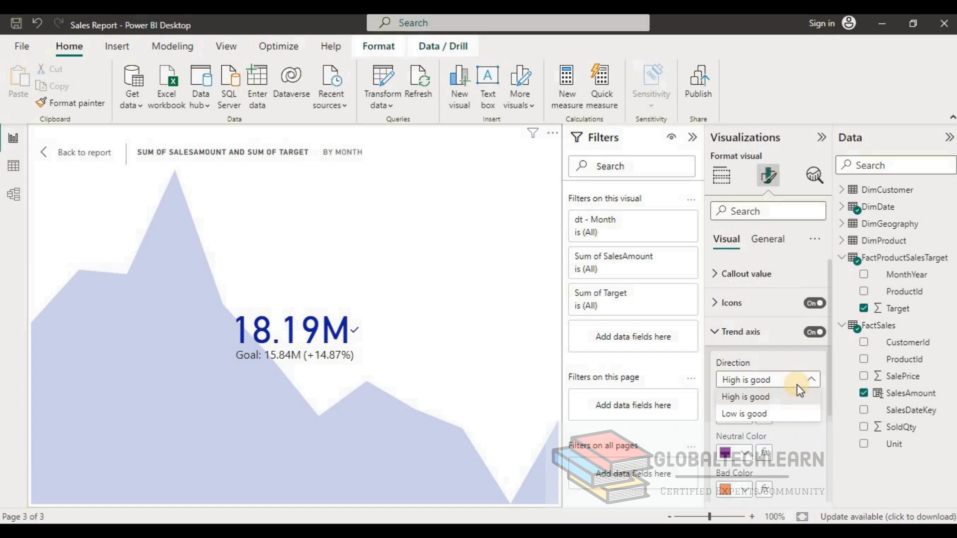
pyautogui.click(771, 402)
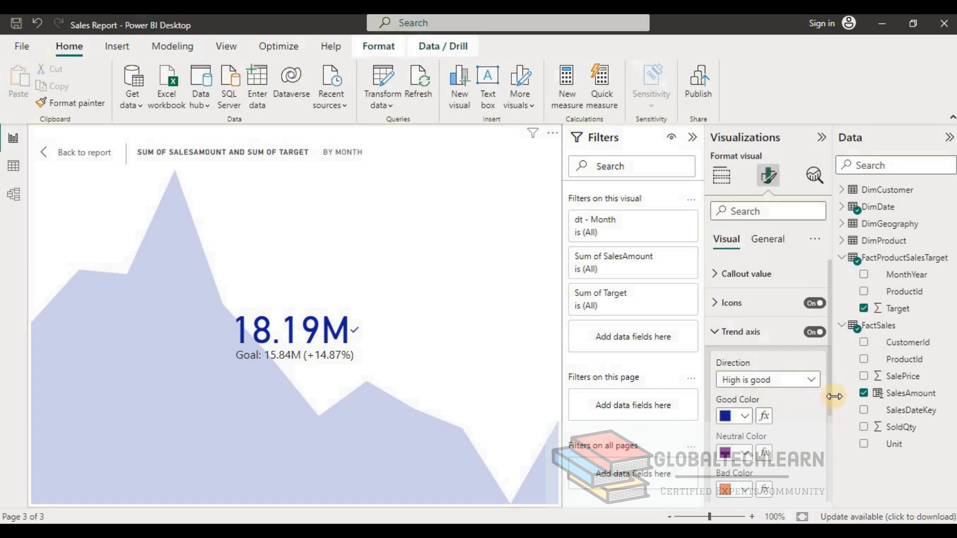
# - Set the KPI trend axis's good color to green and its neutral color to yellow
pyautogui.scroll(-2, 829, 395)
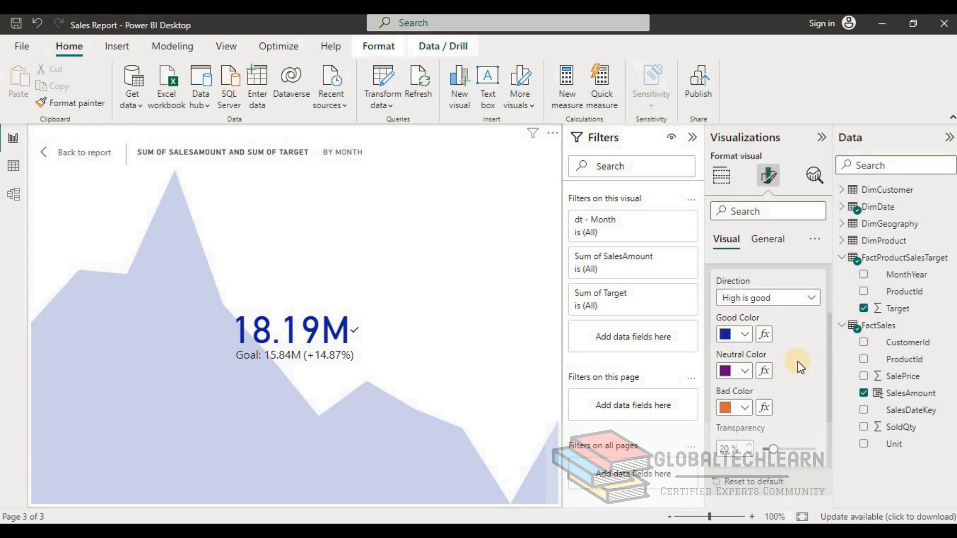
pyautogui.click(741, 335)
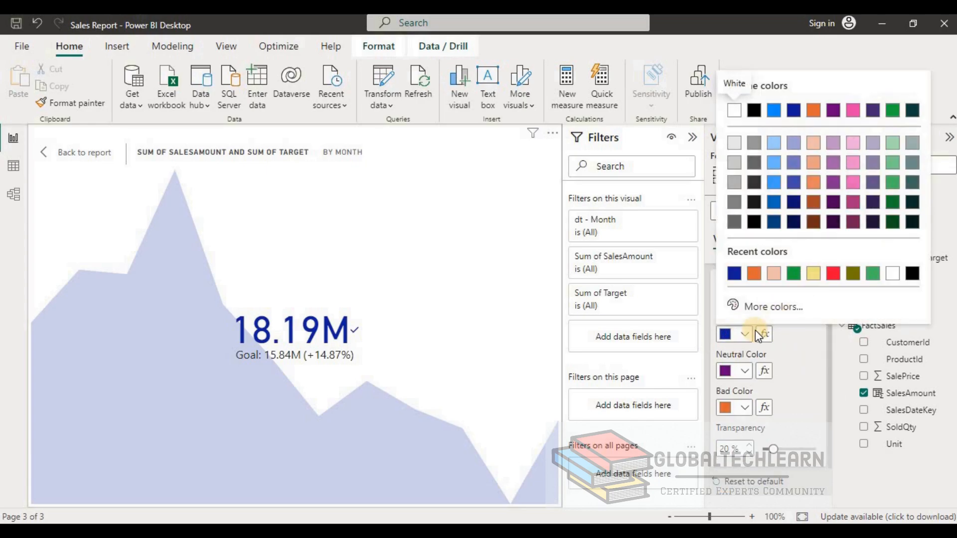
pyautogui.click(892, 112)
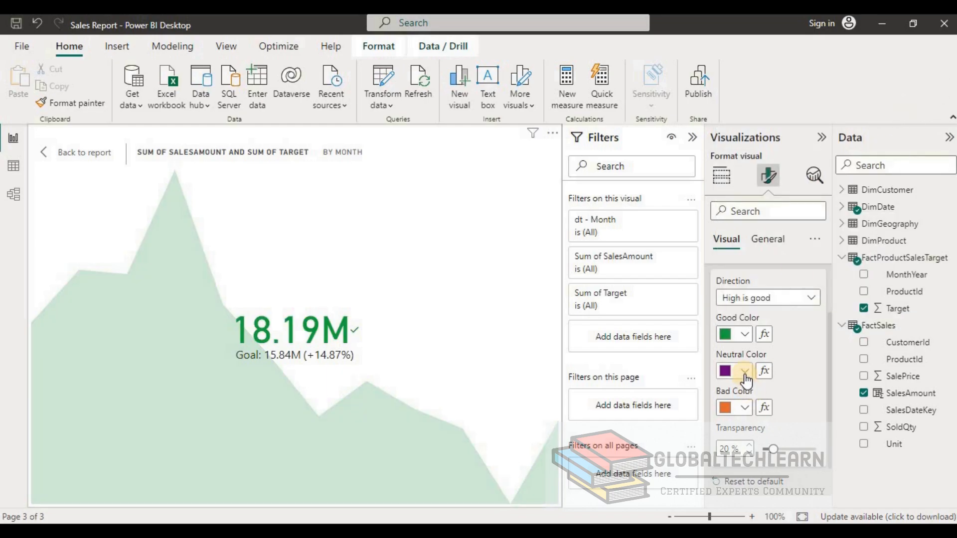
pyautogui.click(745, 372)
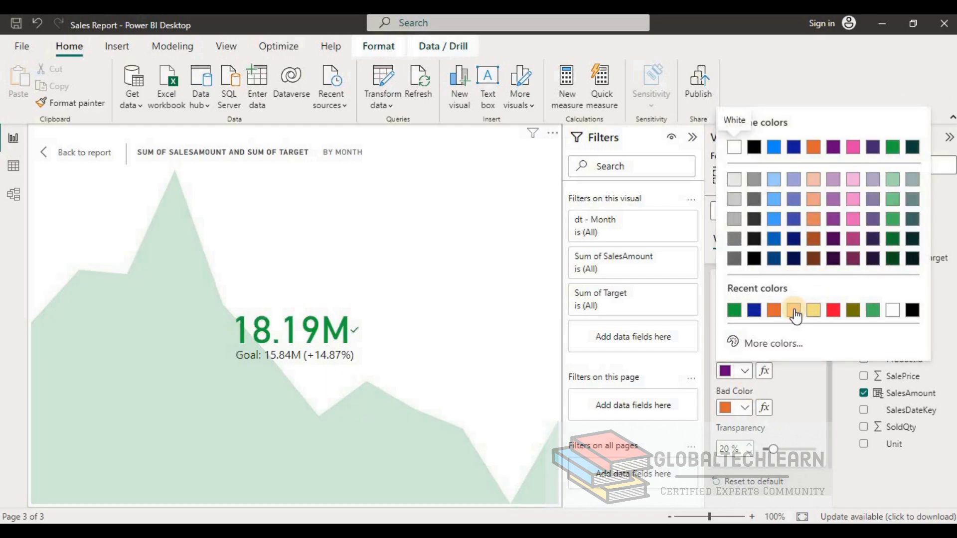
pyautogui.click(812, 312)
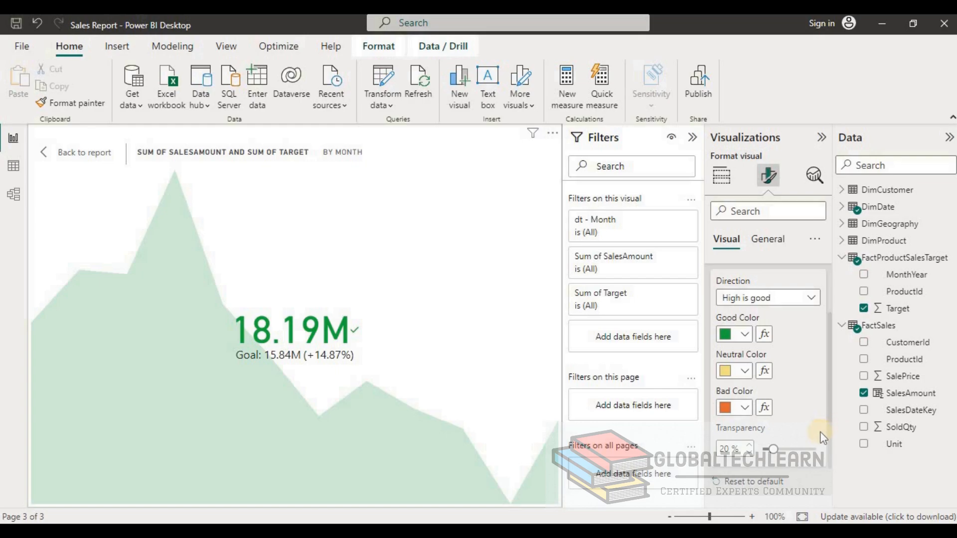
# - Show the date on the KPI visual and return from focus mode to the report page
pyautogui.scroll(-1, 830, 423)
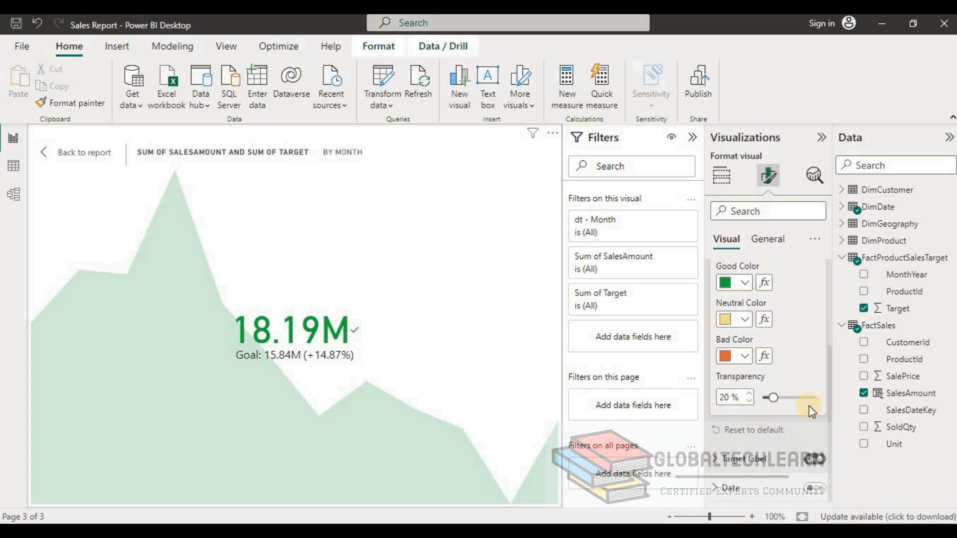
pyautogui.click(813, 489)
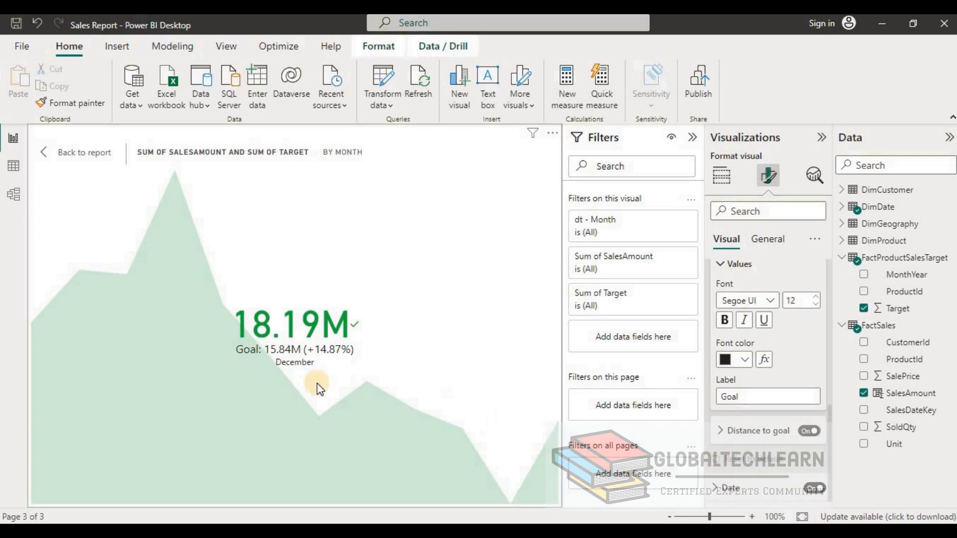
pyautogui.click(300, 366)
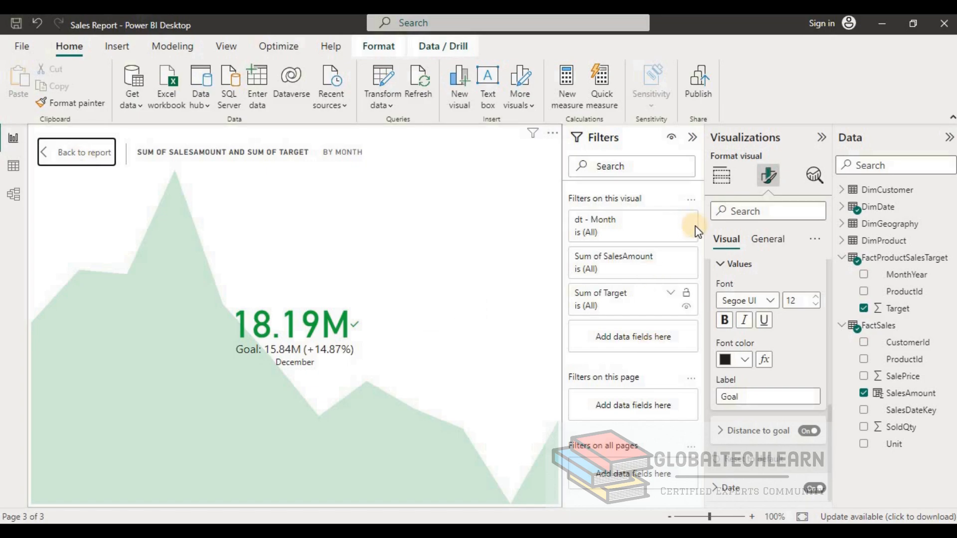
pyautogui.click(721, 175)
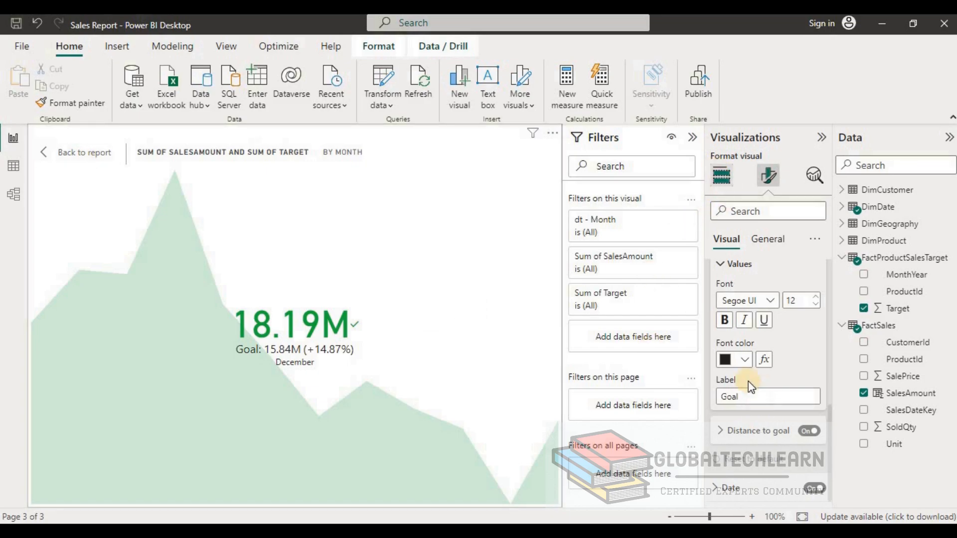
pyautogui.click(83, 156)
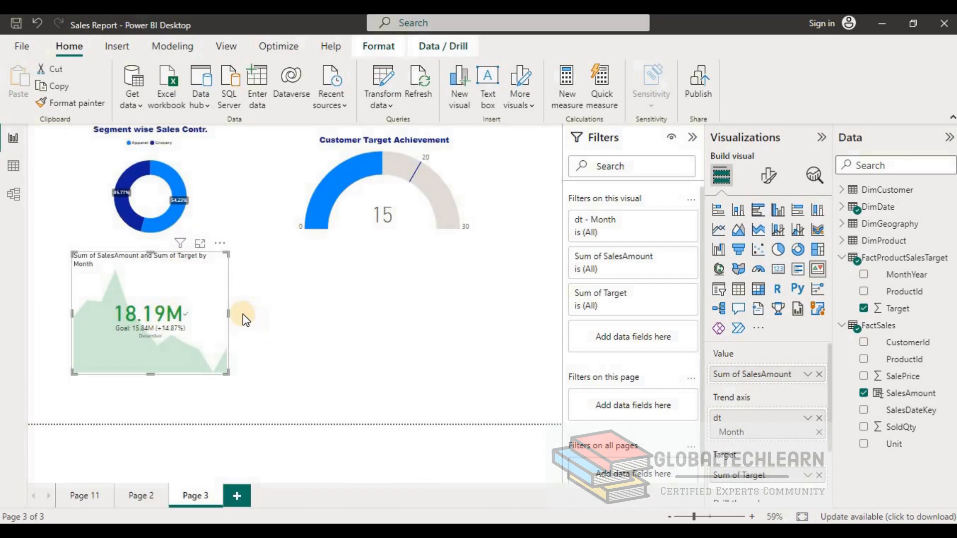
pyautogui.click(187, 377)
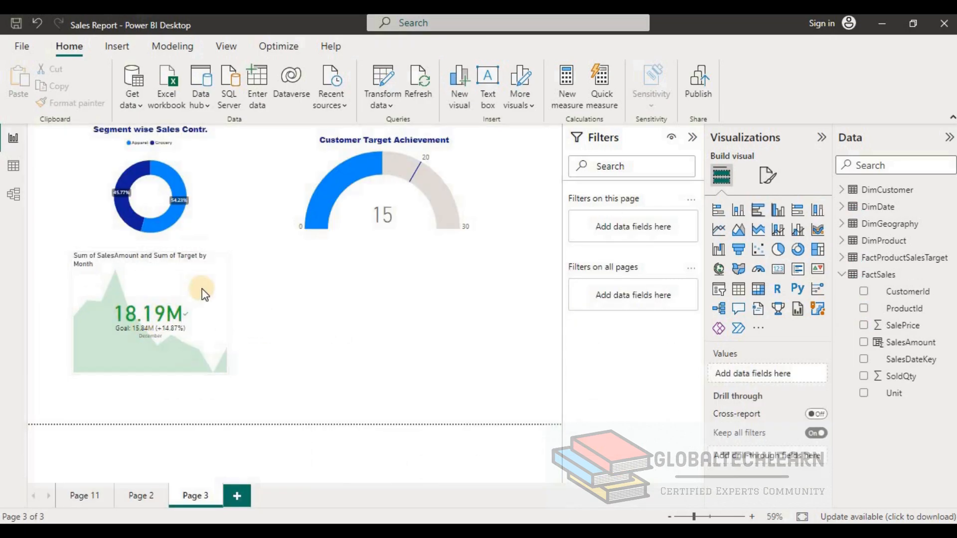
# - Add a slicer beside the KPI using Year from the DimDate date hierarchy
pyautogui.click(725, 290)
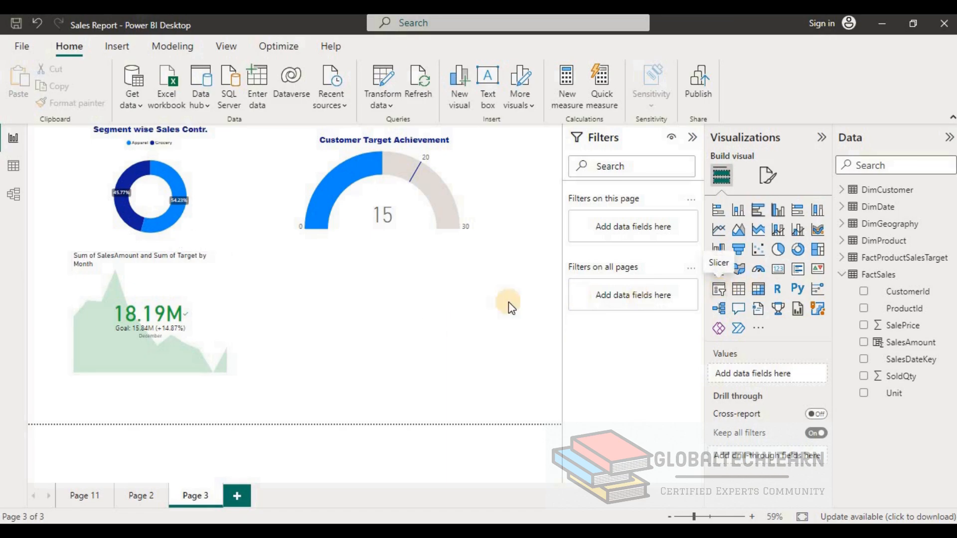
pyautogui.click(842, 206)
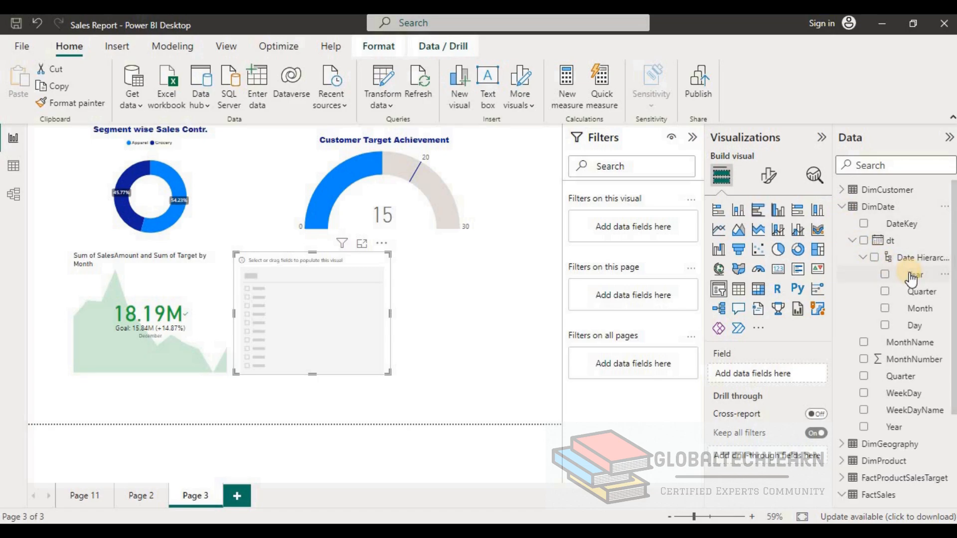
pyautogui.moveTo(908, 274); pyautogui.dragTo(760, 375)
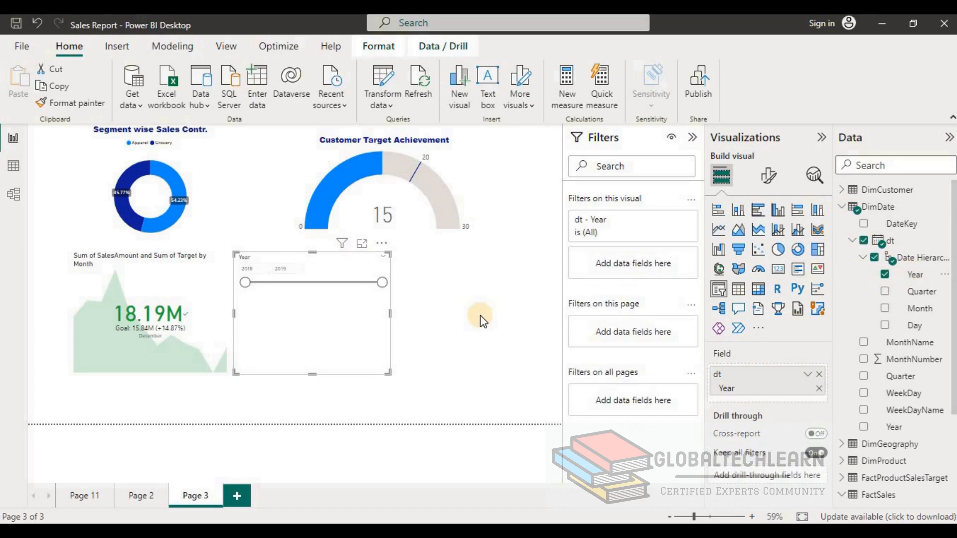
# - Change the Year slicer's style from a range slider to a vertical list
pyautogui.click(767, 175)
pyautogui.click(742, 273)
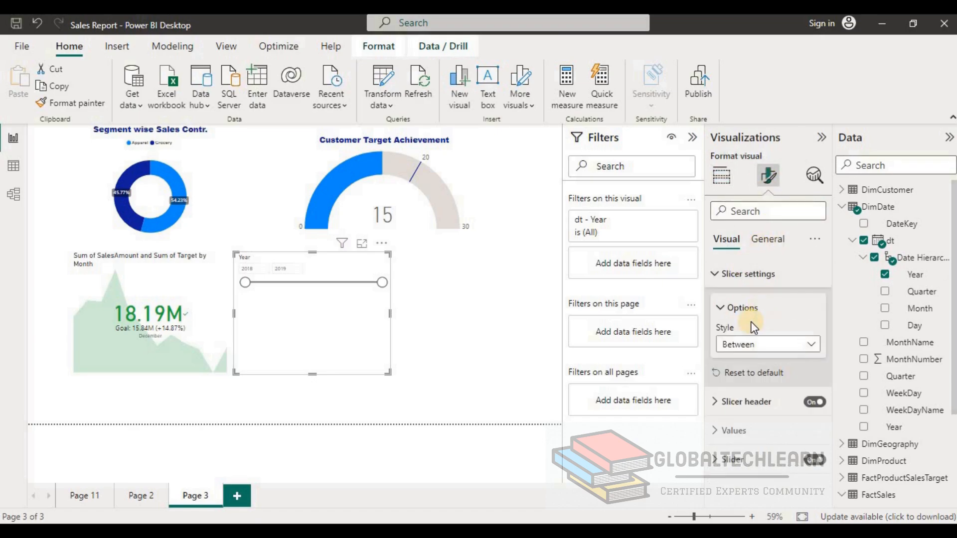
pyautogui.click(749, 348)
pyautogui.click(746, 362)
pyautogui.click(335, 313)
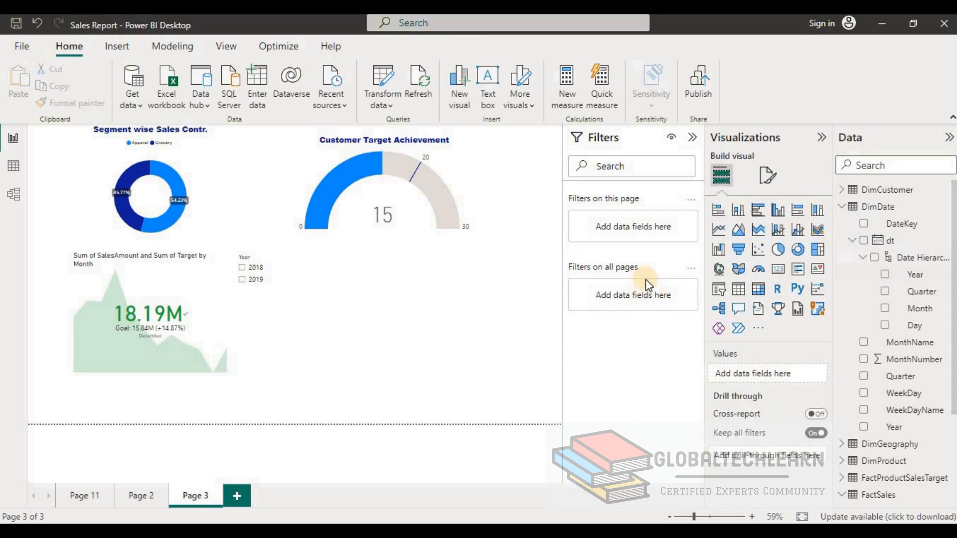
# - Duplicate the Year slicer, place the copy beside the original and use Month from the date hierarchy as its field
pyautogui.click(298, 330)
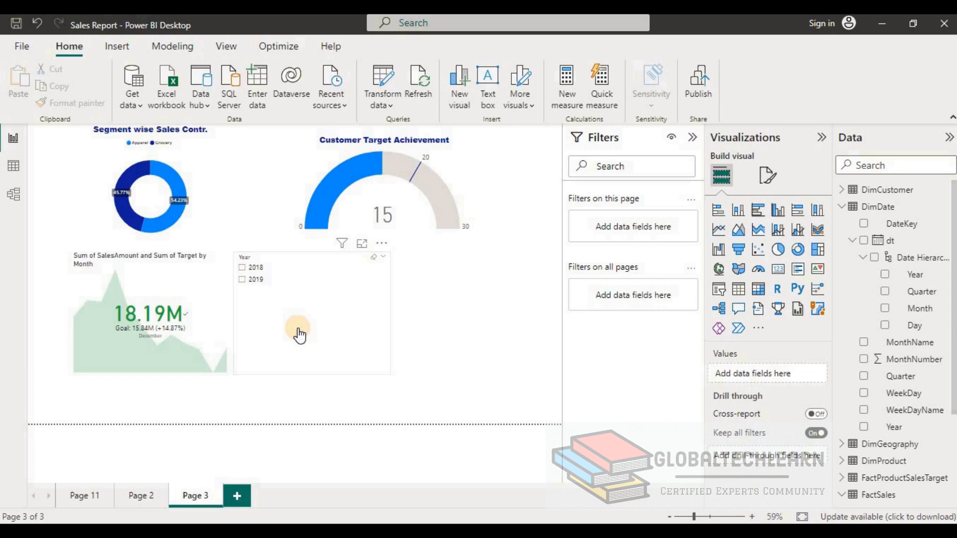
pyautogui.click(297, 329)
pyautogui.hotkey('ctrl', 'c')
pyautogui.hotkey('ctrl', 'v')
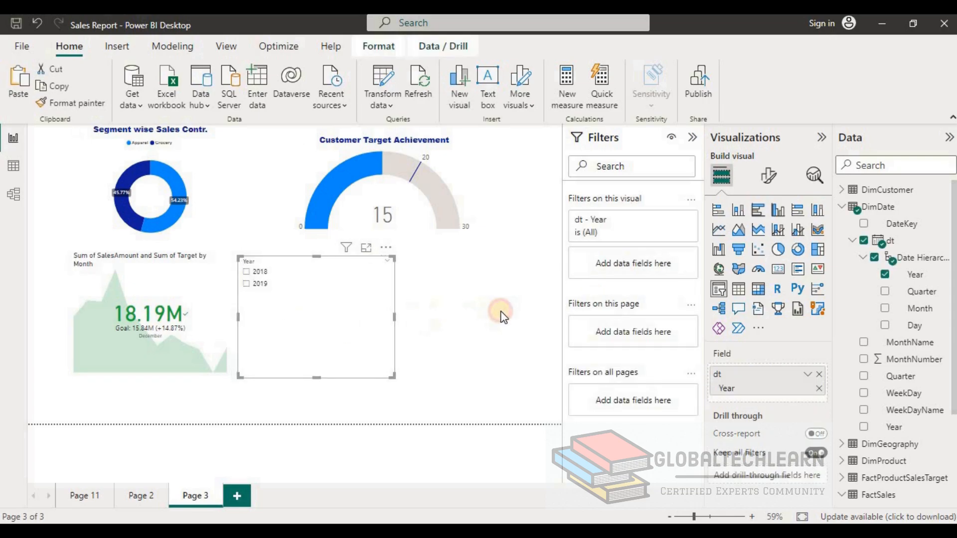
pyautogui.moveTo(501, 314); pyautogui.dragTo(497, 310)
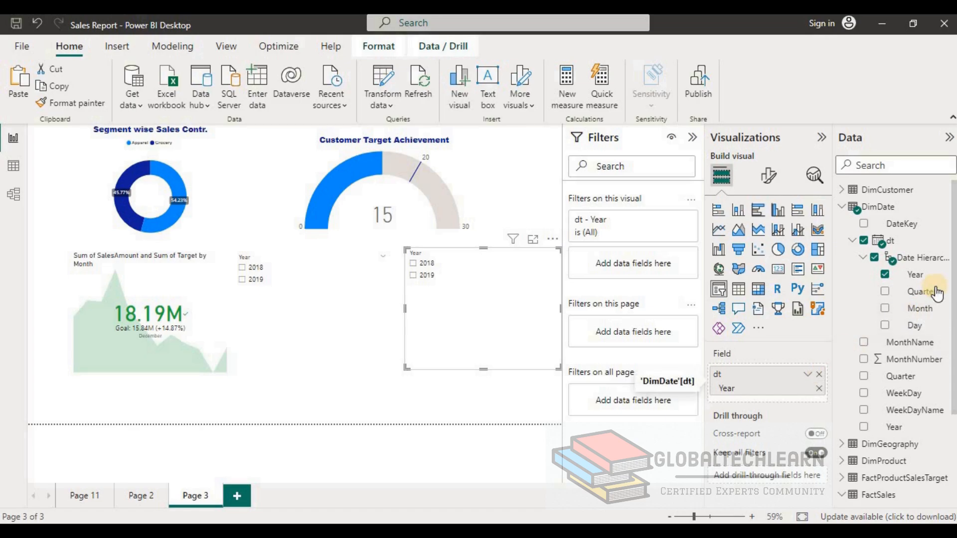
pyautogui.moveTo(922, 310); pyautogui.dragTo(765, 375)
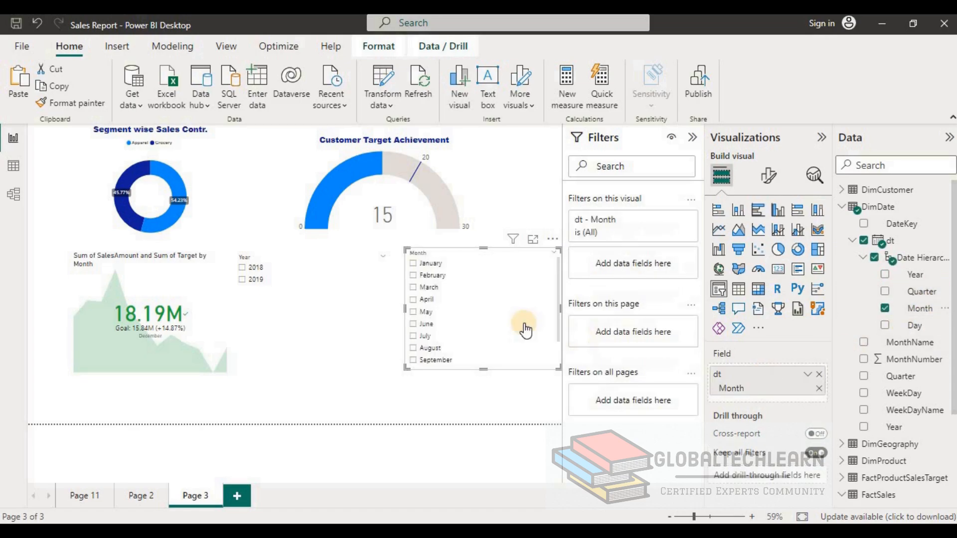
# - Shorten the Year and Month slicers from below and leave no month selected in the Month slicer
pyautogui.click(309, 366)
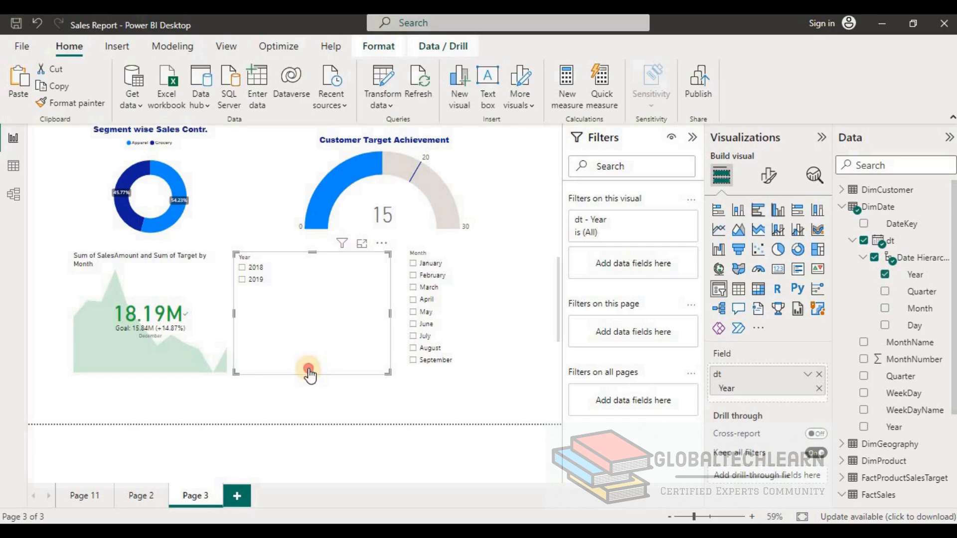
pyautogui.moveTo(308, 369); pyautogui.dragTo(308, 304)
pyautogui.click(505, 304)
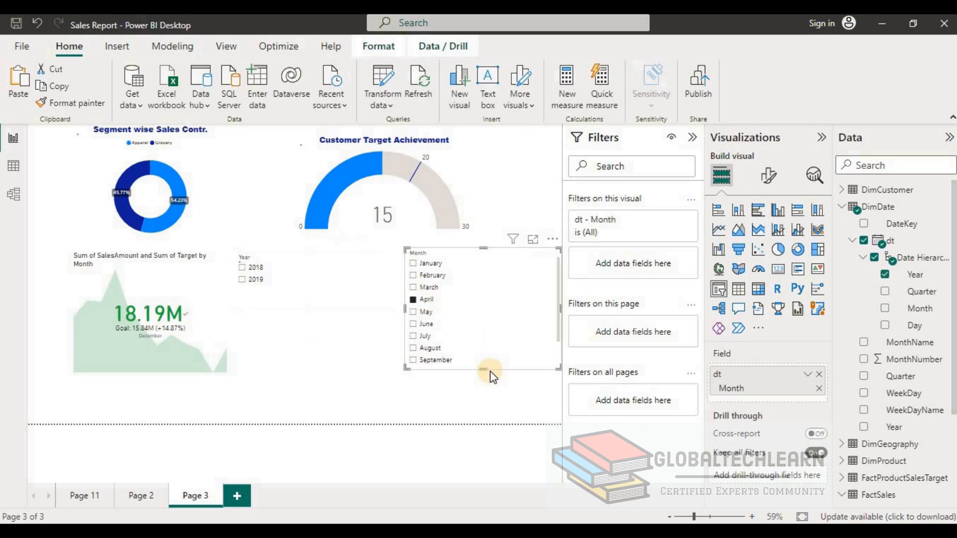
pyautogui.moveTo(482, 368); pyautogui.dragTo(482, 295)
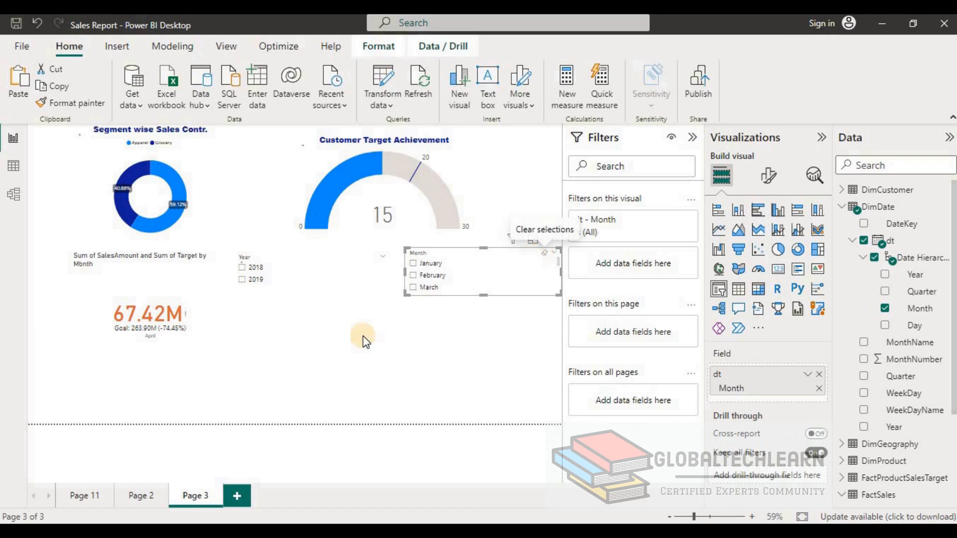
pyautogui.click(383, 357)
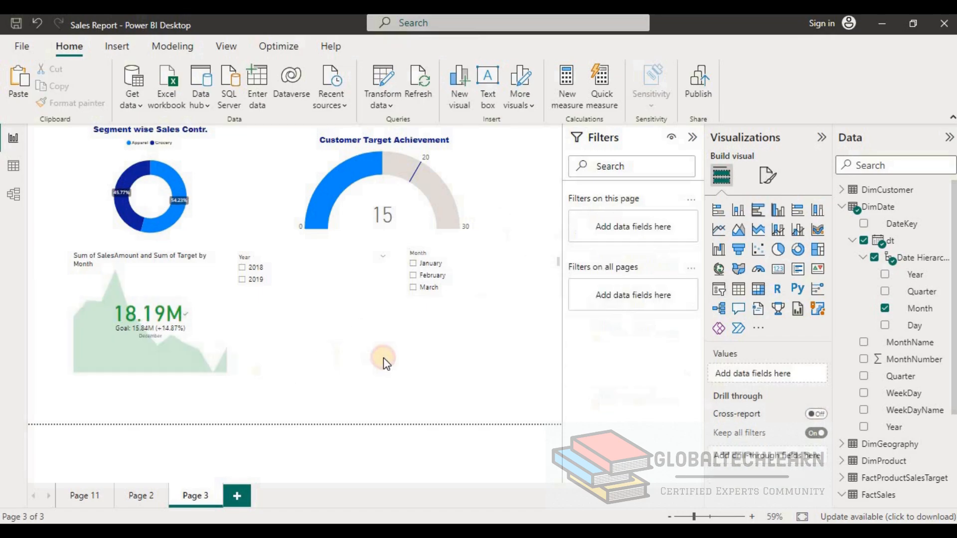
# - Add a table visual and place it below the Year and Month slicers
pyautogui.click(738, 294)
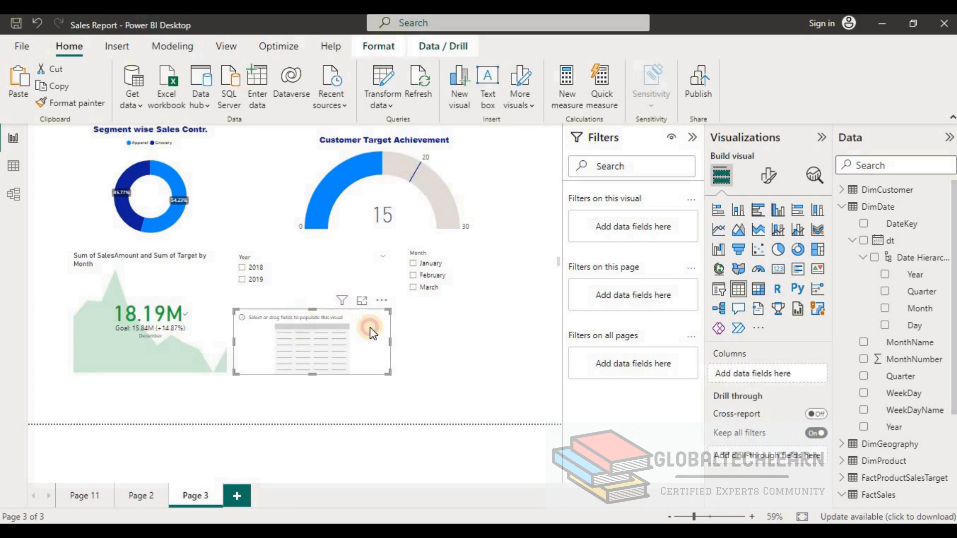
pyautogui.moveTo(370, 327); pyautogui.dragTo(450, 332)
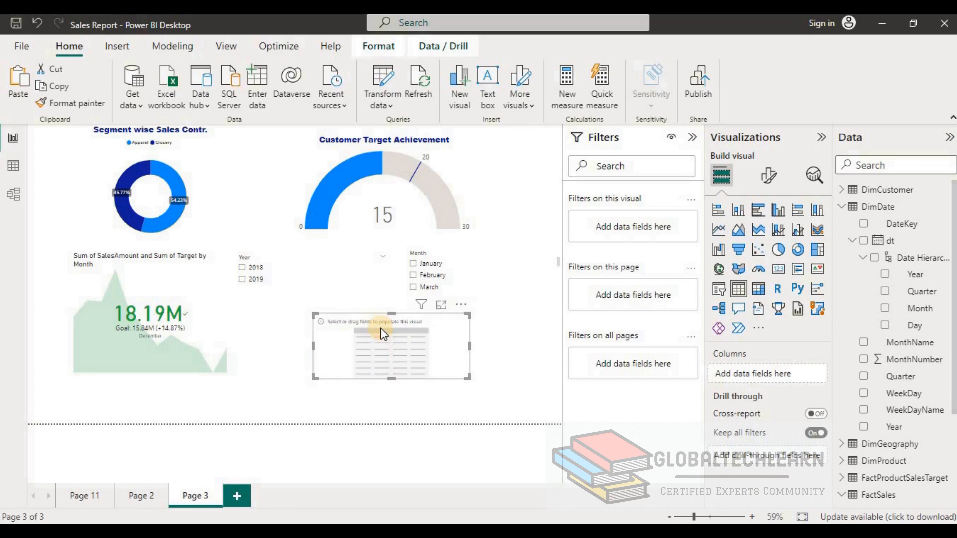
pyautogui.click(919, 313)
pyautogui.keyDown('ctrl'); pyautogui.click(915, 275); pyautogui.keyUp('ctrl')
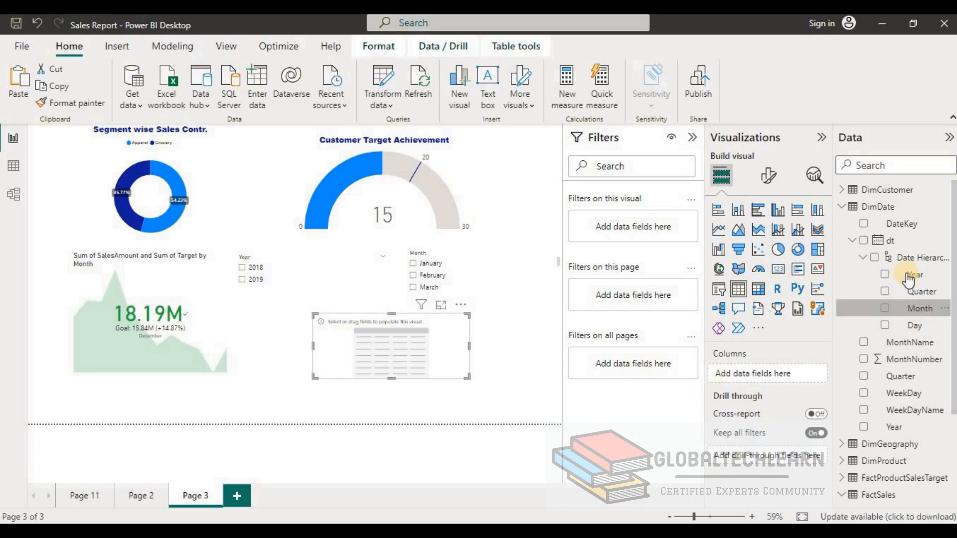
pyautogui.moveTo(915, 277); pyautogui.dragTo(775, 377)
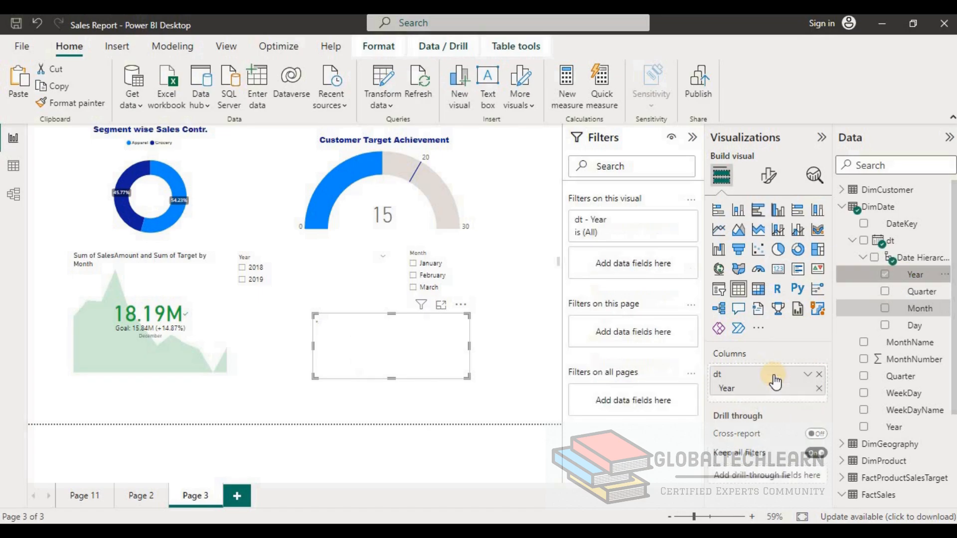
pyautogui.click(819, 374)
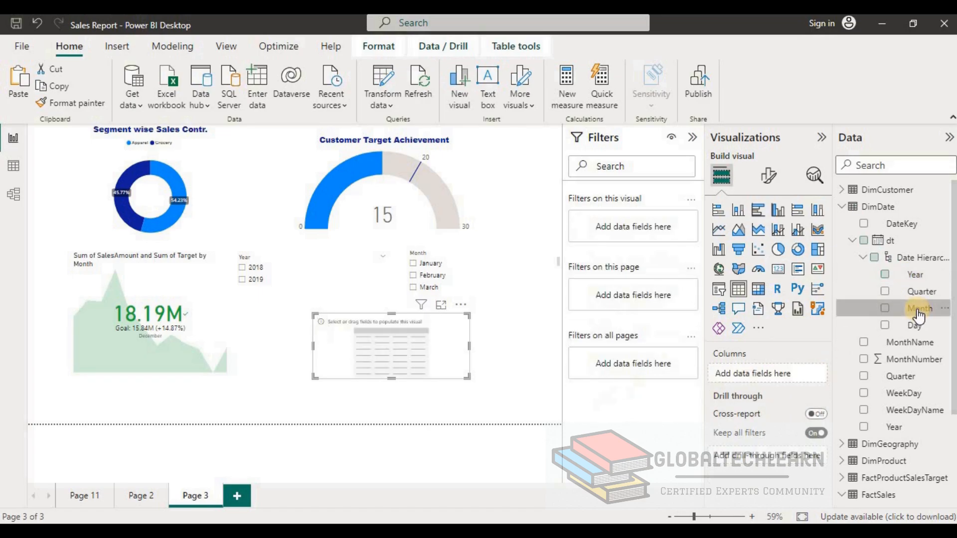
# - Fill the table with Month from the date hierarchy and SalesAmount from FactSales
pyautogui.moveTo(917, 309); pyautogui.dragTo(773, 373)
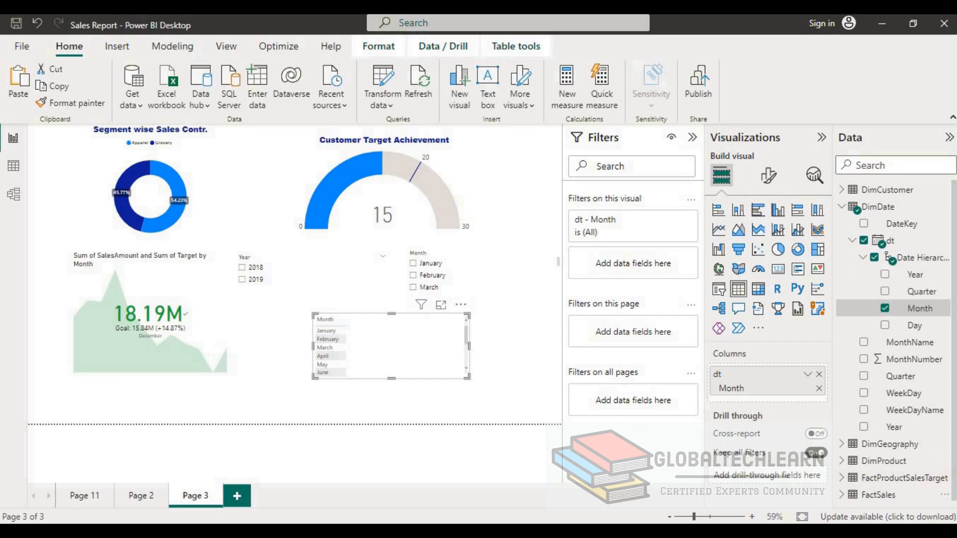
pyautogui.click(898, 517)
pyautogui.click(843, 494)
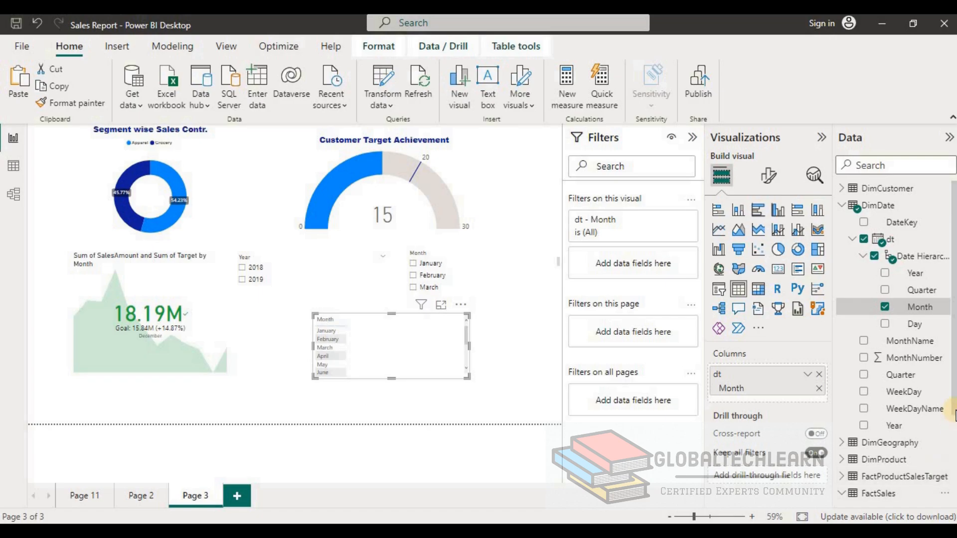
pyautogui.scroll(-4, 942, 424)
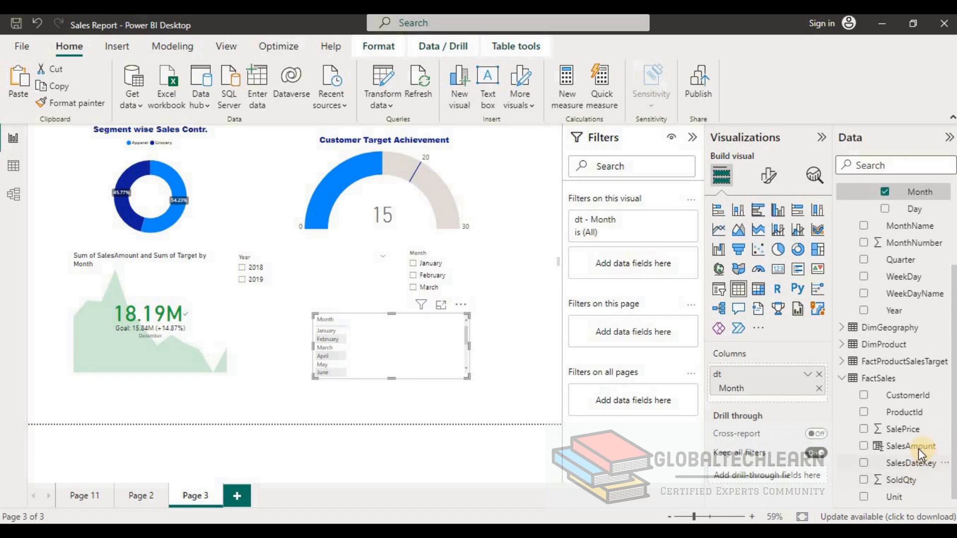
pyautogui.moveTo(918, 454); pyautogui.dragTo(779, 412)
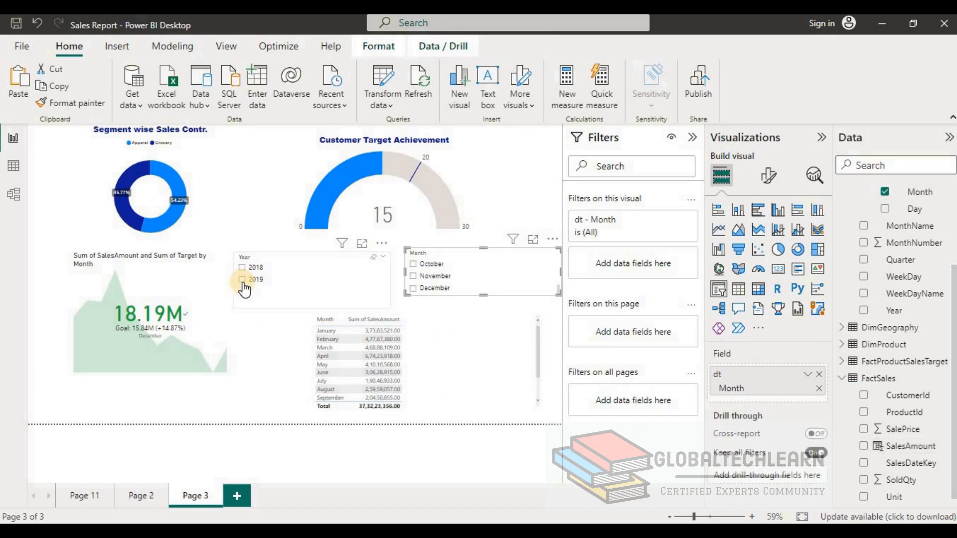
# - Filter the page to December 2019 with the slicers and examine the sales KPI's value and goal in focus mode
pyautogui.click(243, 282)
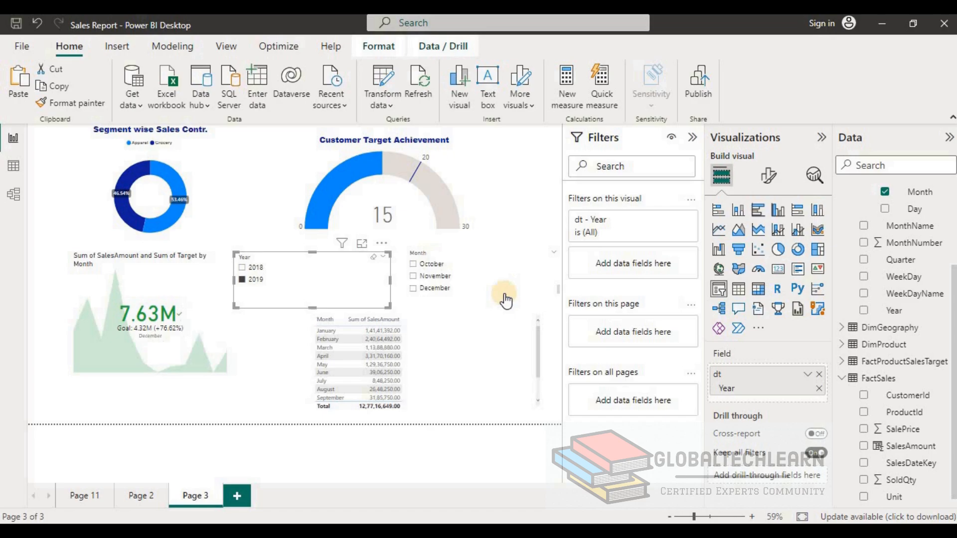
pyautogui.click(413, 290)
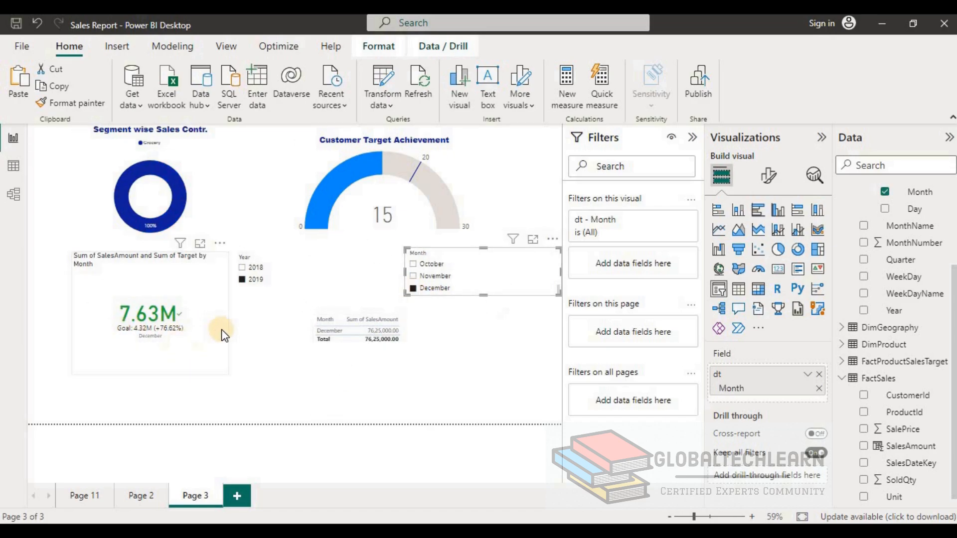
pyautogui.click(200, 244)
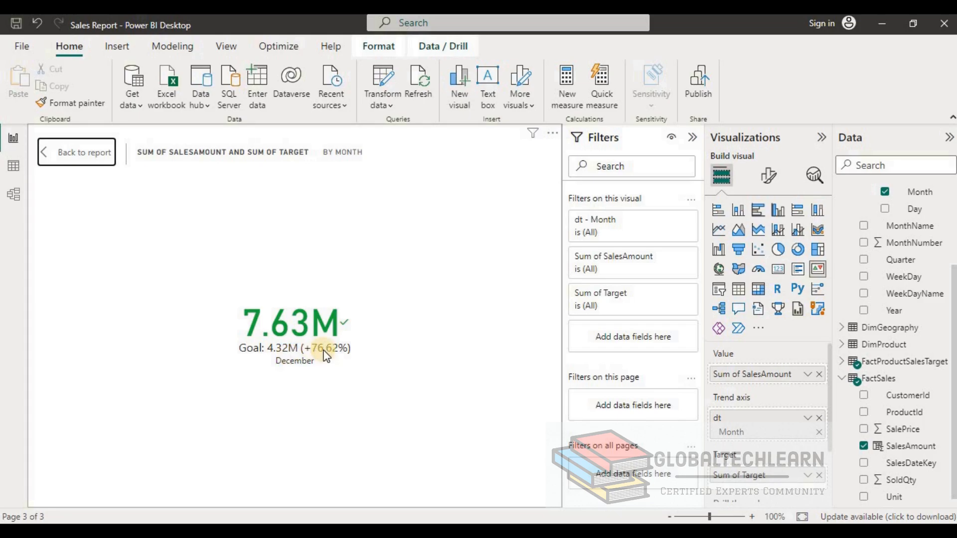
pyautogui.click(65, 165)
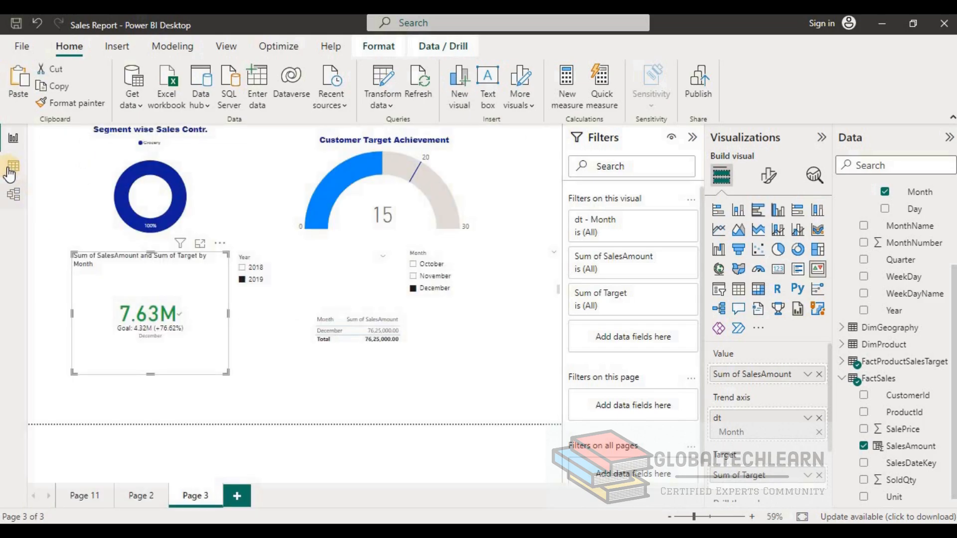
# - Check the December 2019 target in the FactProductSalesTarget data and that month's sales in the enlarged table visual
pyautogui.click(12, 167)
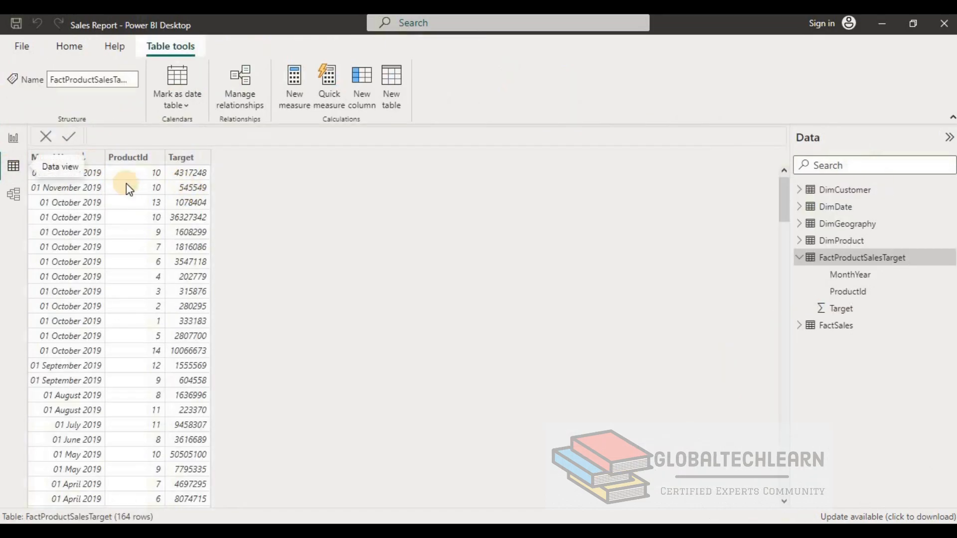
pyautogui.click(83, 186)
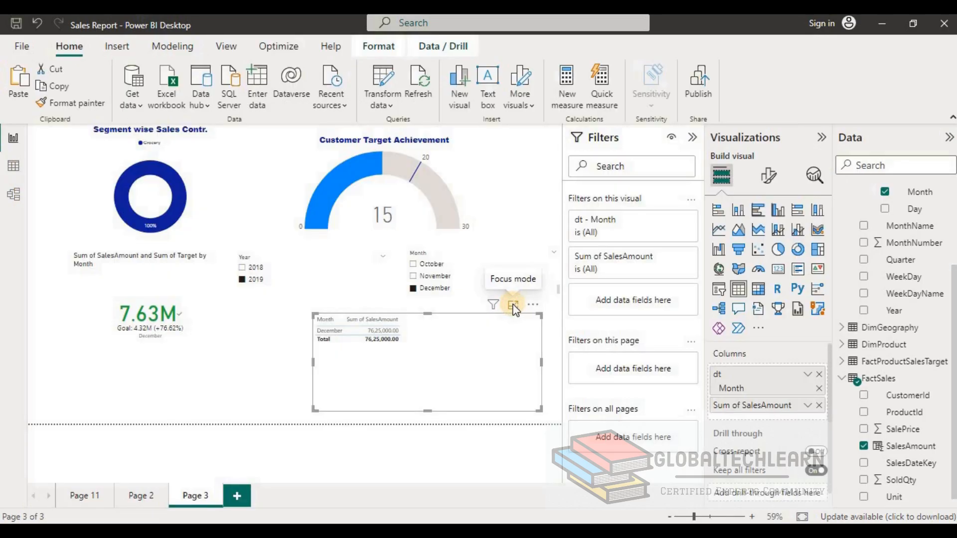
pyautogui.click(513, 305)
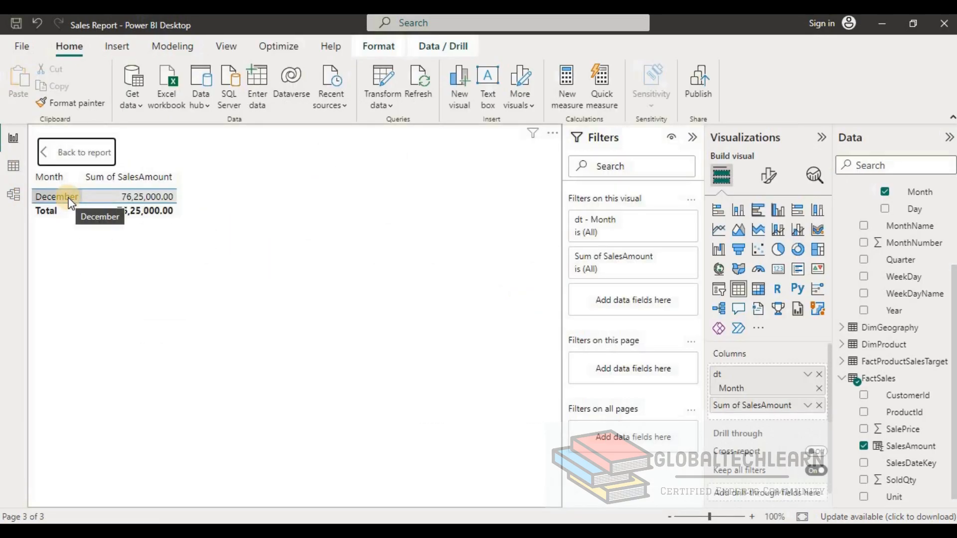
pyautogui.press('ctrl')
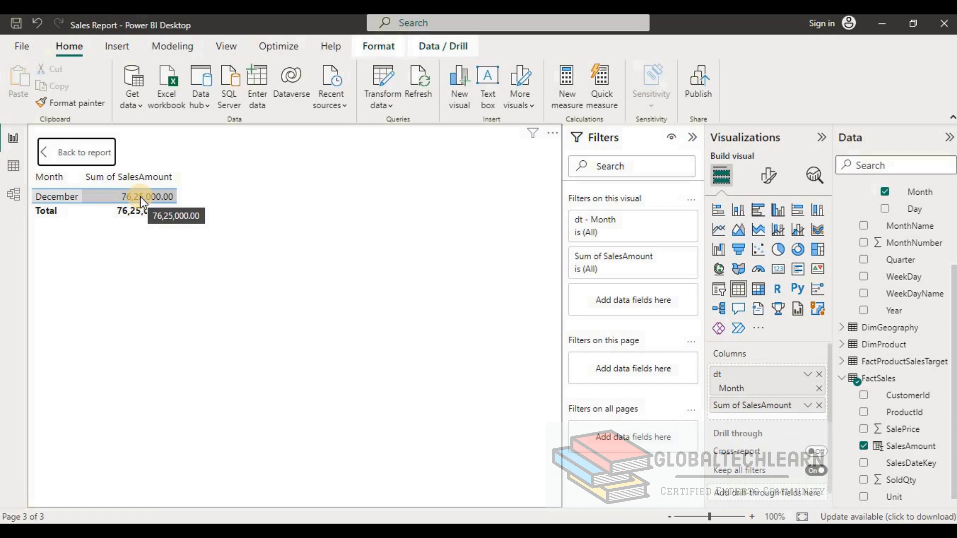
pyautogui.click(68, 151)
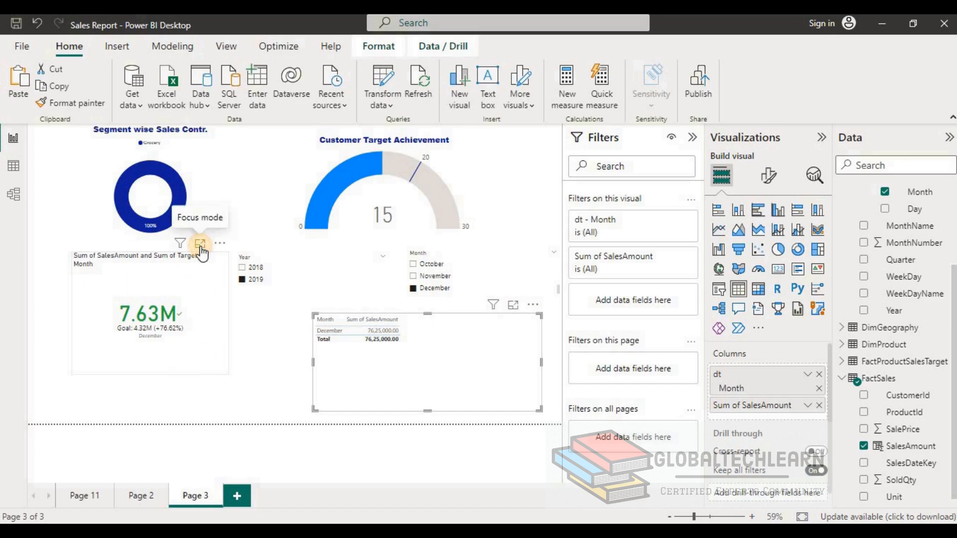
# - Compare the KPI's sales value with its goal in focus mode again and return to the report page
pyautogui.click(200, 245)
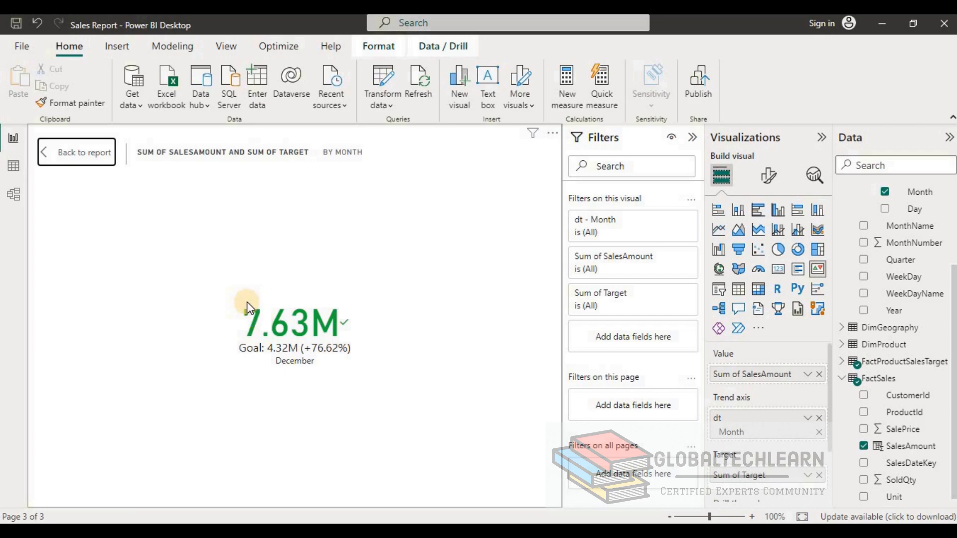
pyautogui.click(243, 344)
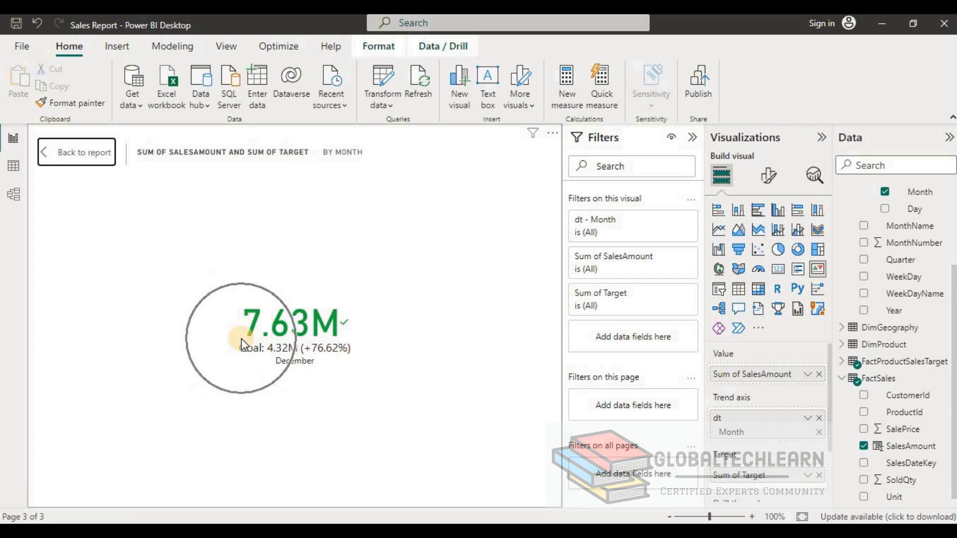
pyautogui.click(63, 153)
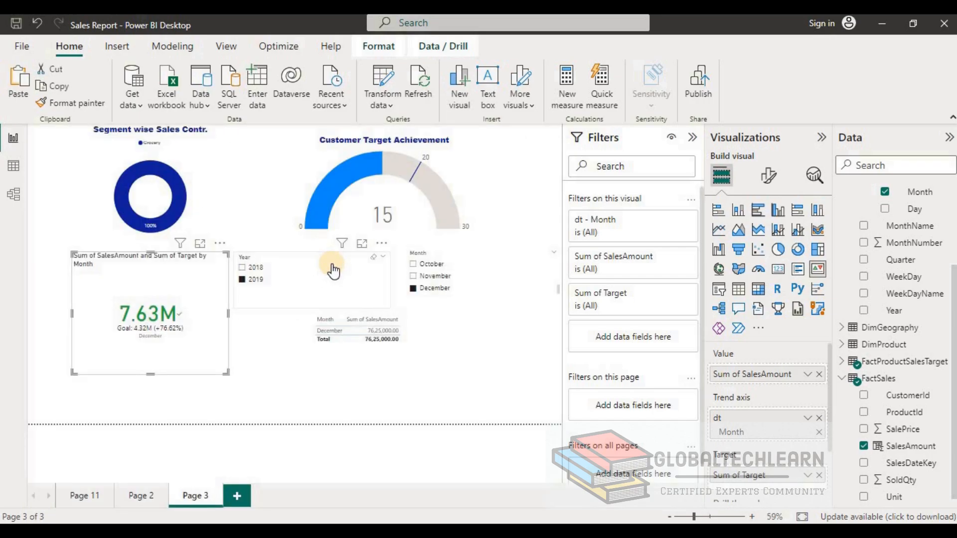
# - Remove the Year slicer, the Month slicer and the monthly sales table from Page 3
pyautogui.click(380, 243)
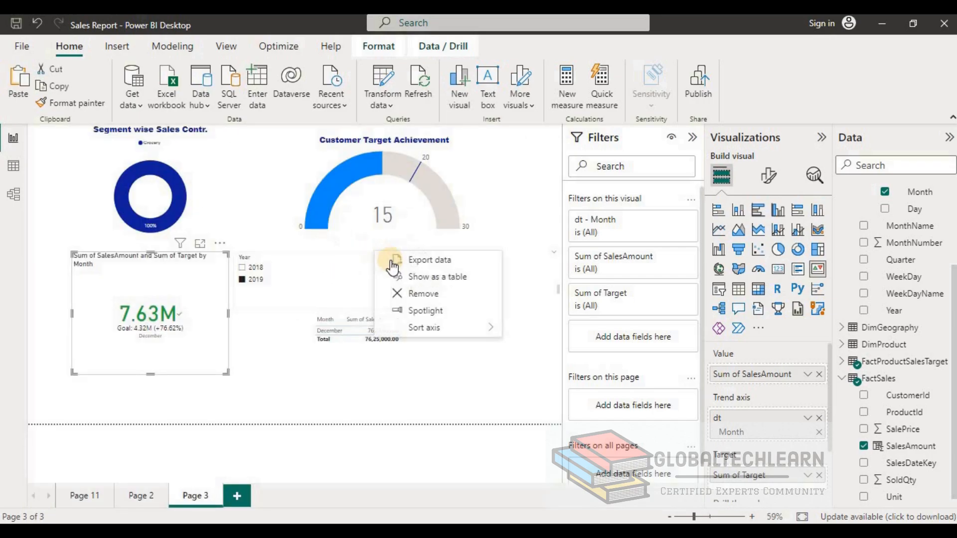
pyautogui.click(401, 295)
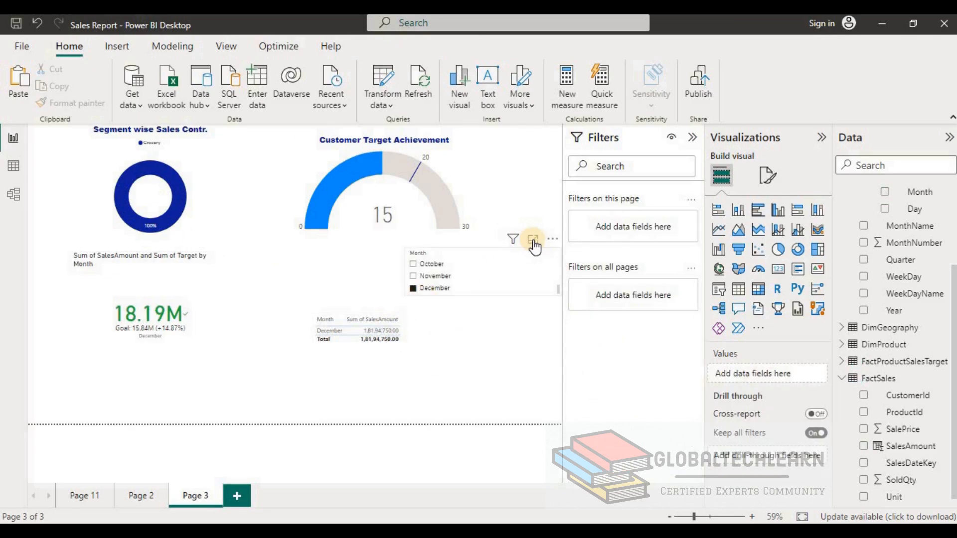
pyautogui.click(534, 240)
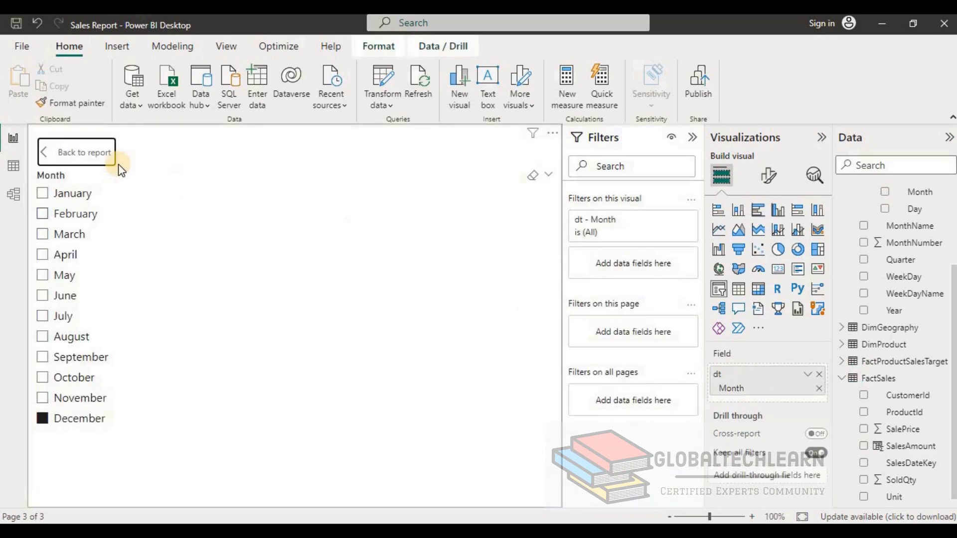
pyautogui.click(88, 156)
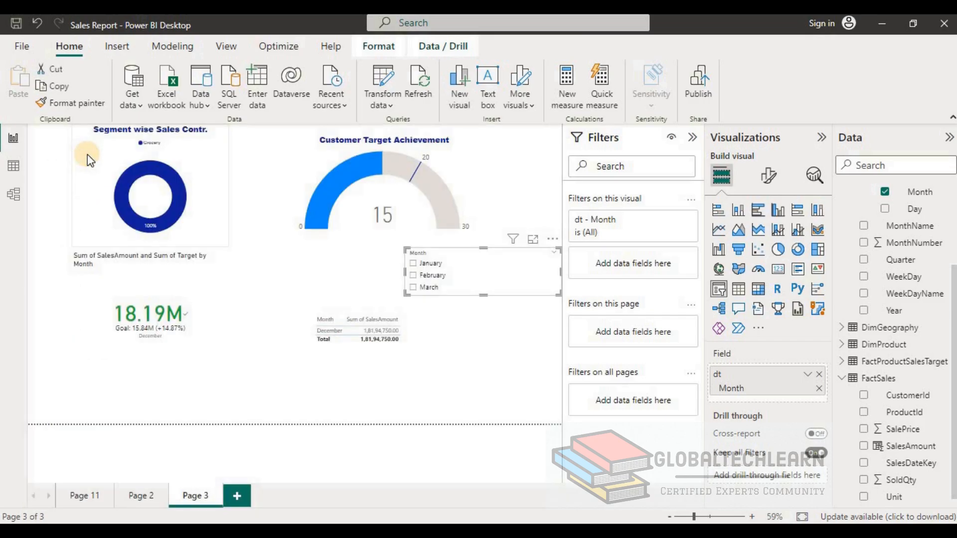
pyautogui.click(553, 241)
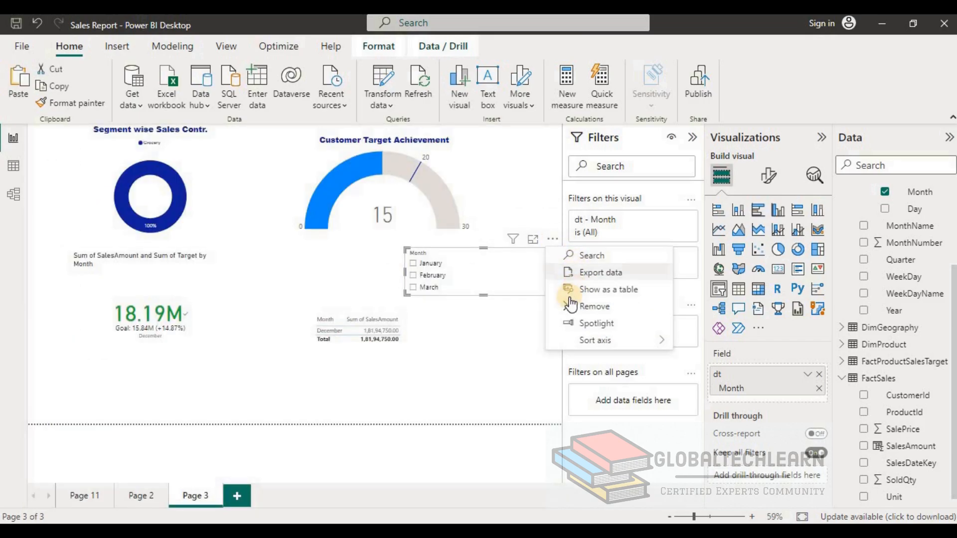
pyautogui.click(428, 323)
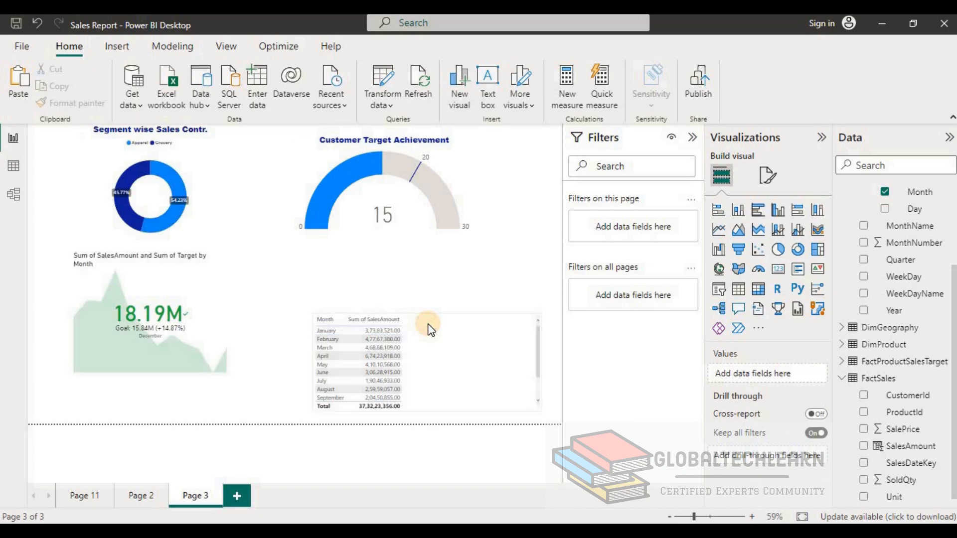
pyautogui.click(535, 305)
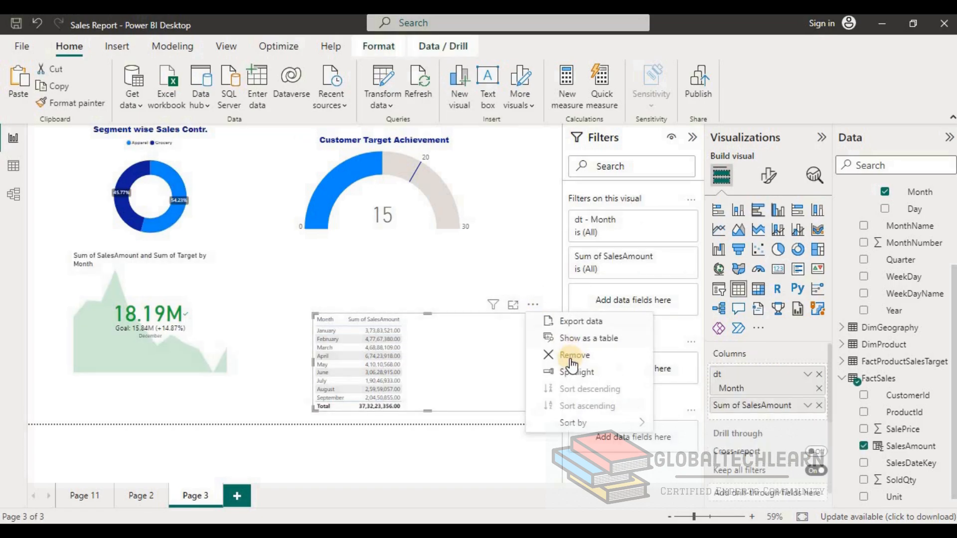
pyautogui.click(570, 358)
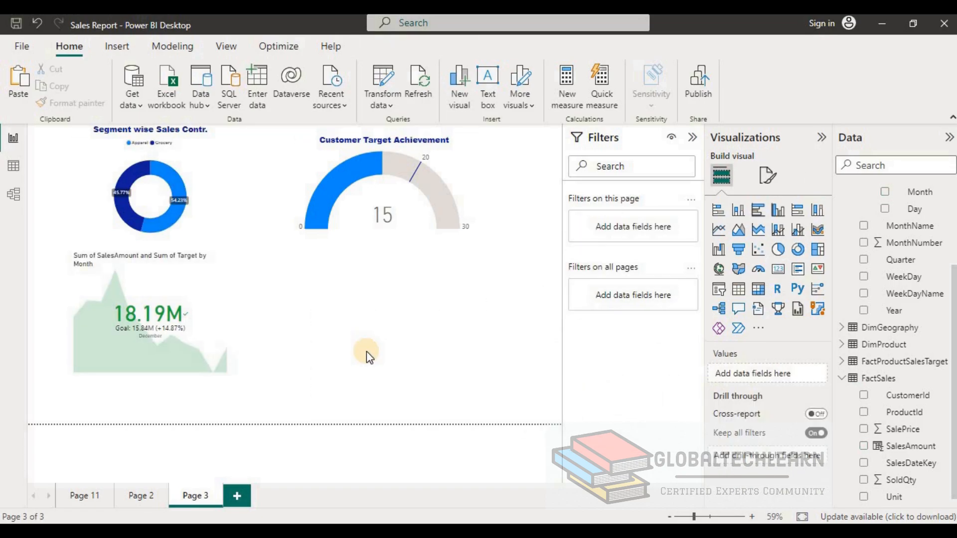
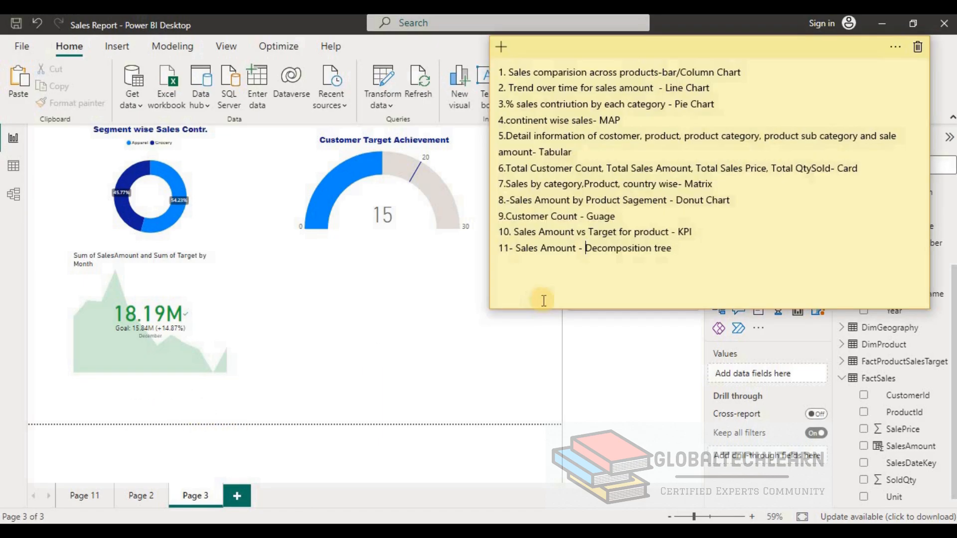
# - Review the KPI and decomposition tree items in the requirements note and return to the report
pyautogui.click(540, 282)
pyautogui.moveTo(513, 250); pyautogui.dragTo(696, 246)
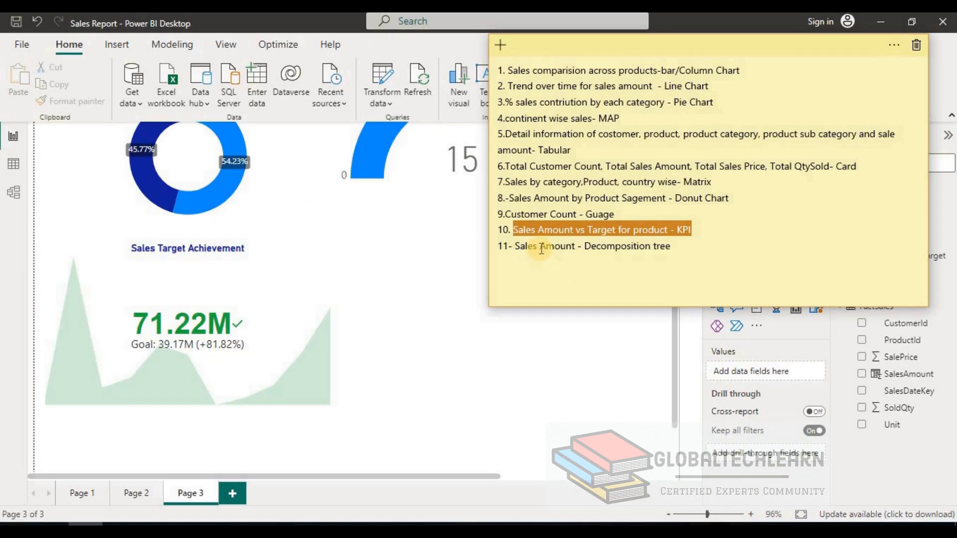
pyautogui.click(542, 247)
pyautogui.doubleClick(558, 246)
pyautogui.click(627, 245)
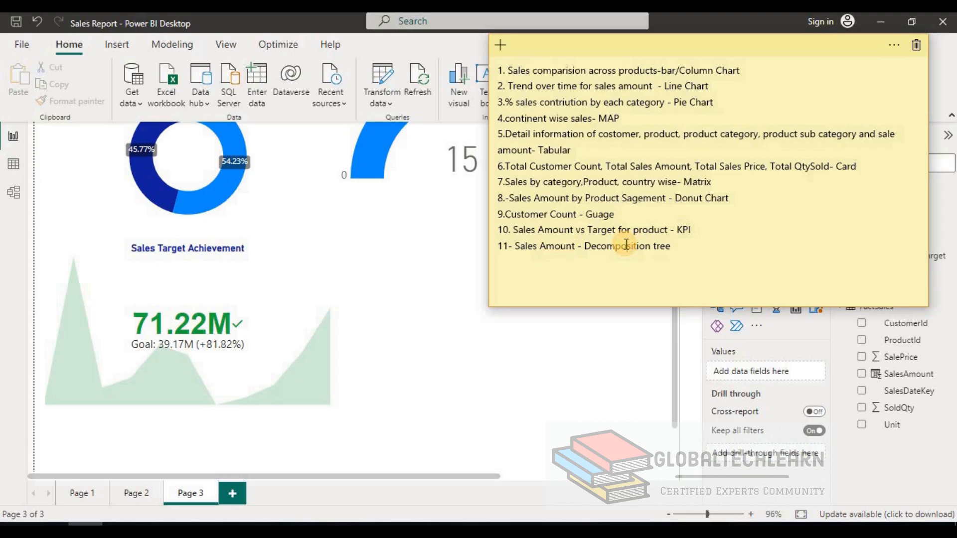
pyautogui.click(525, 393)
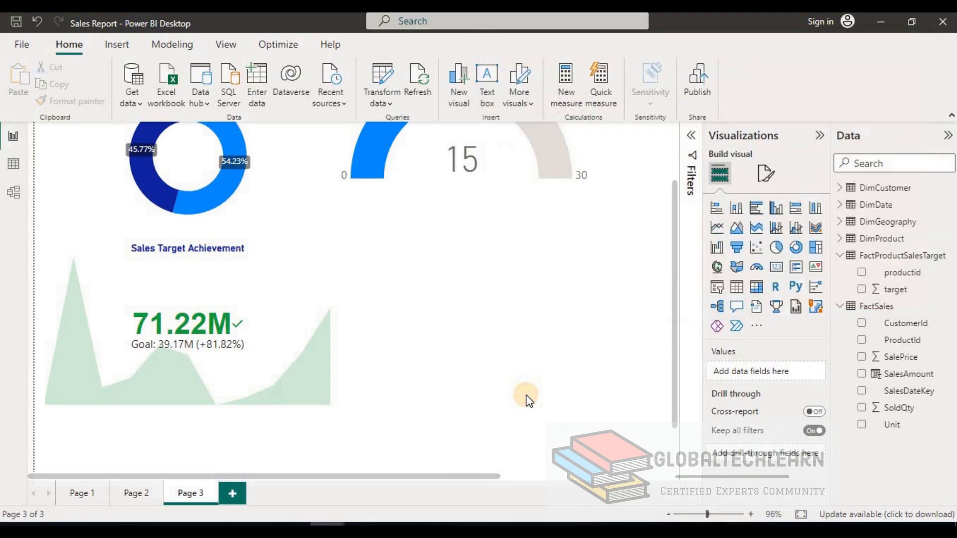
# - Add a decomposition tree to the right of the KPI and set SalesAmount as the value to analyze
pyautogui.click(718, 305)
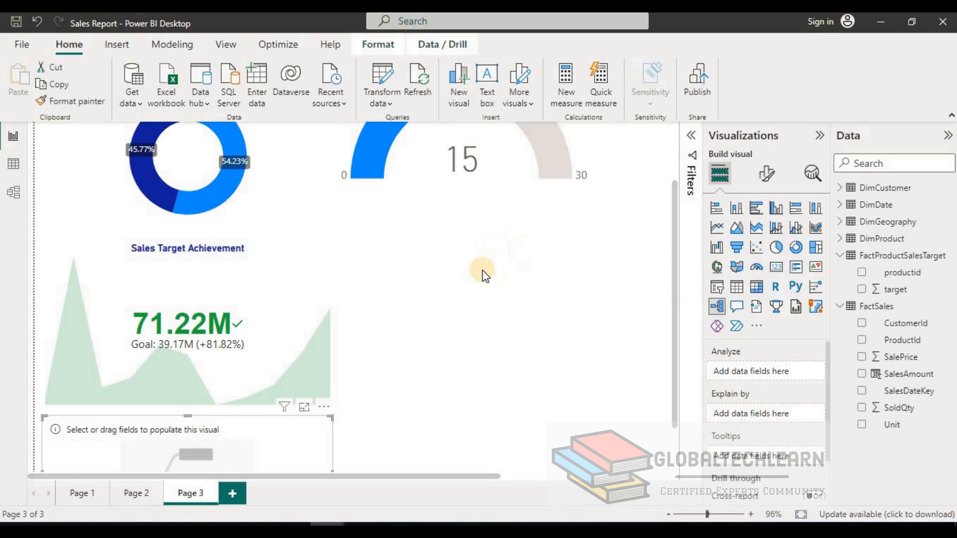
pyautogui.moveTo(163, 429); pyautogui.dragTo(472, 264)
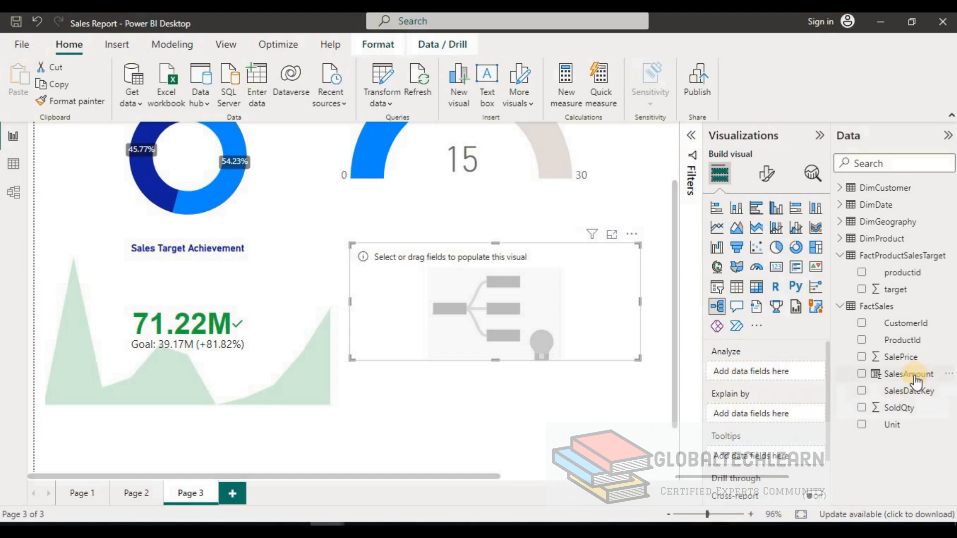
pyautogui.moveTo(908, 374); pyautogui.dragTo(767, 371)
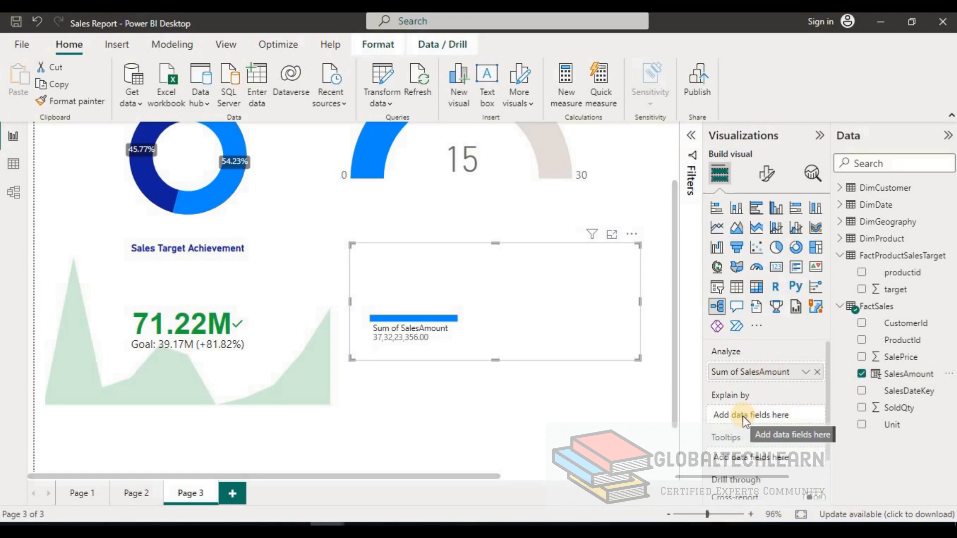
# - Add Country from DimGeography, CustomerName from DimCustomer and Product from DimProduct as the decomposition tree's Explain by fields
pyautogui.click(840, 222)
pyautogui.moveTo(897, 272); pyautogui.dragTo(762, 415)
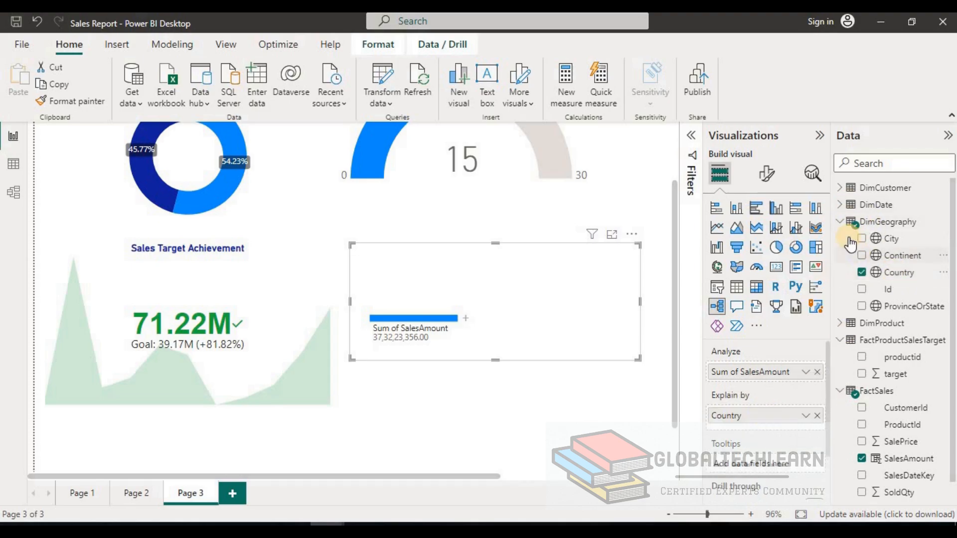
pyautogui.click(841, 219)
pyautogui.click(840, 187)
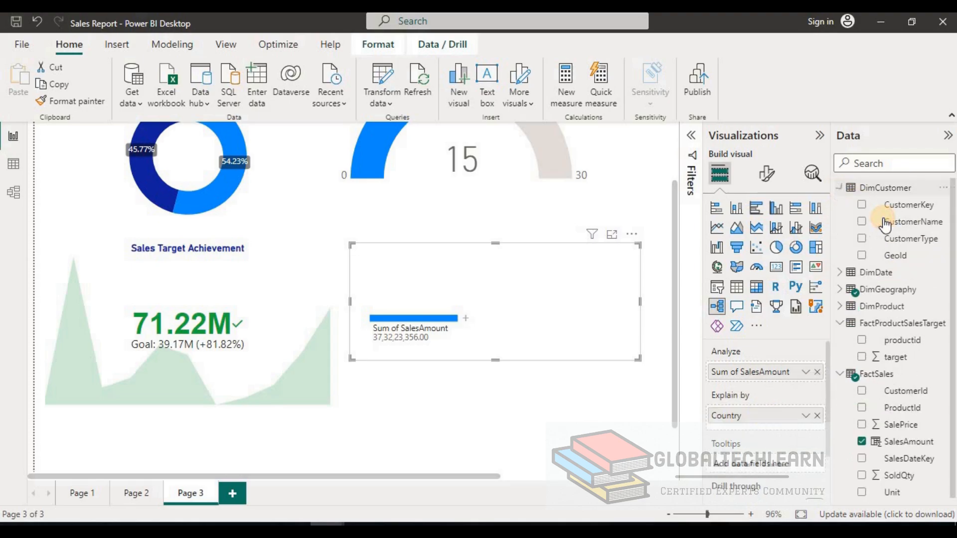
pyautogui.moveTo(897, 222); pyautogui.dragTo(764, 419)
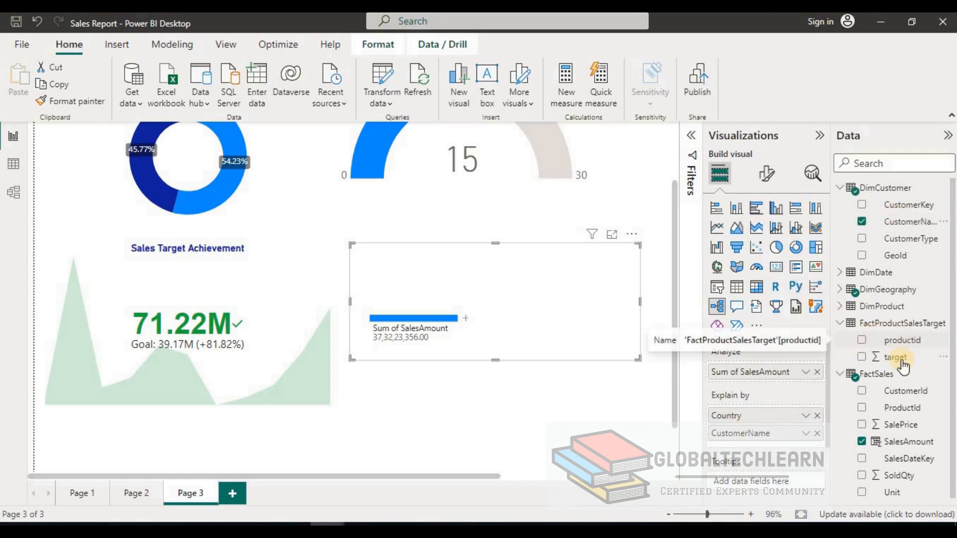
pyautogui.click(842, 309)
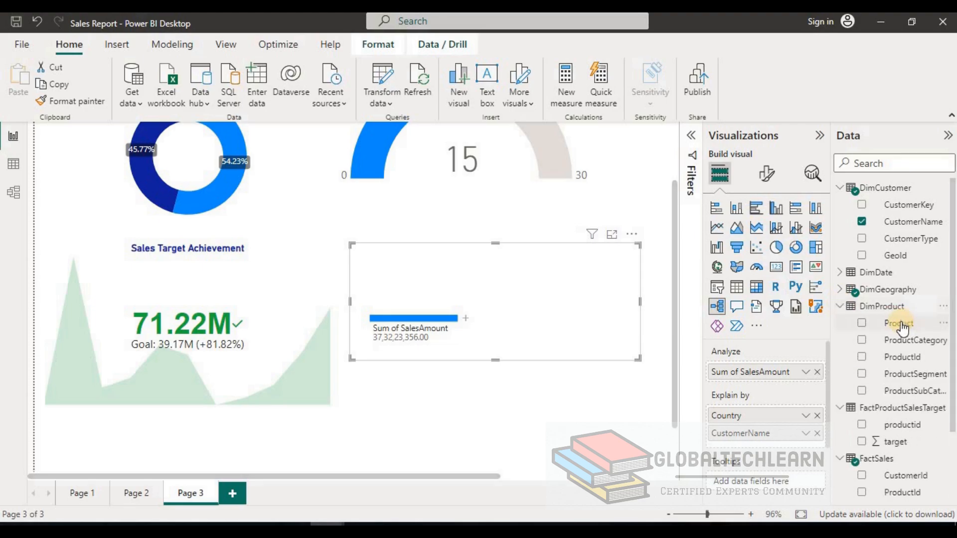
pyautogui.moveTo(897, 323); pyautogui.dragTo(770, 450)
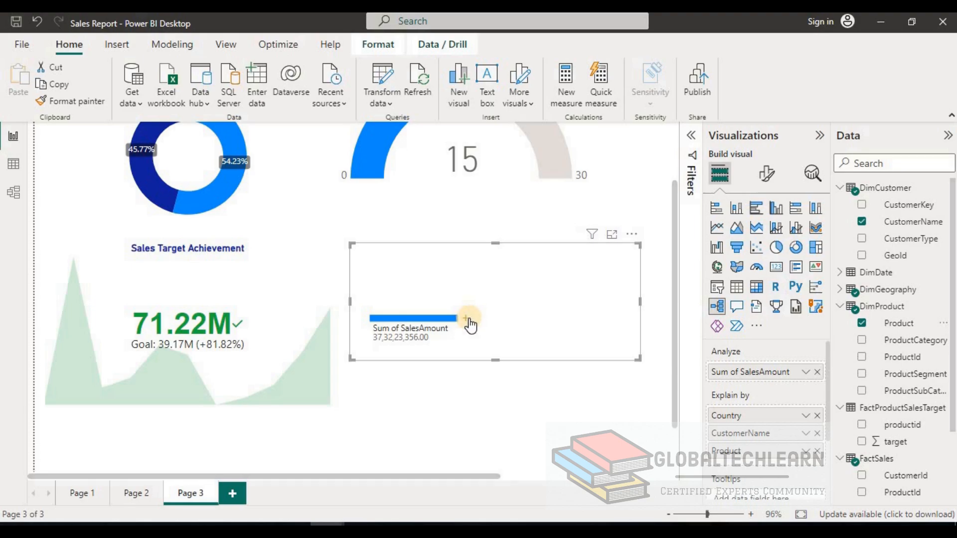
# - Split the Sum of SalesAmount root of the decomposition tree by the High value option
pyautogui.click(469, 324)
pyautogui.click(466, 321)
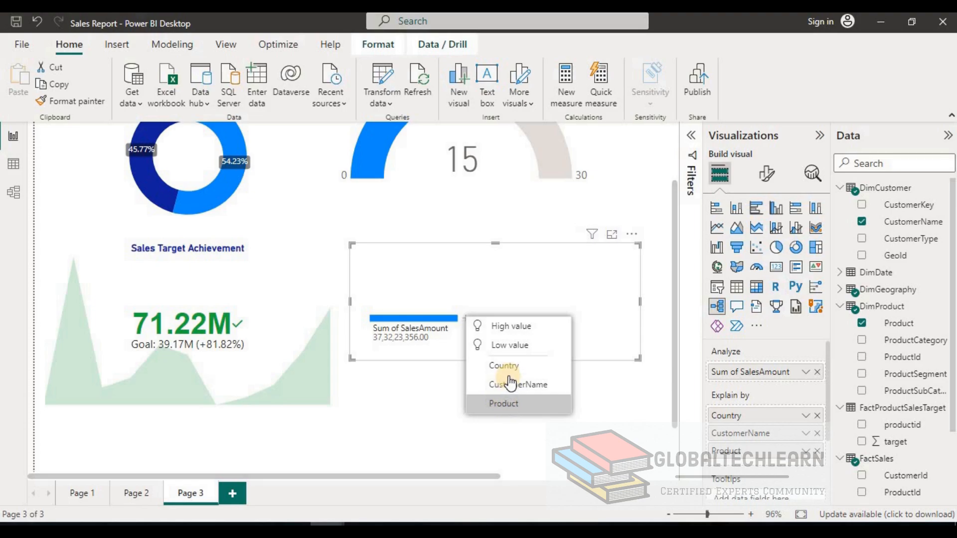
pyautogui.click(514, 329)
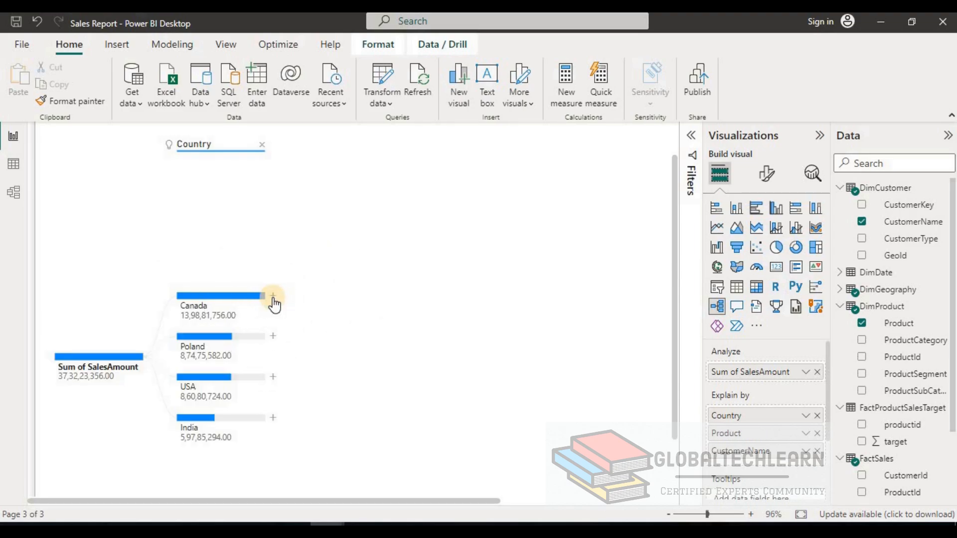
# - Break down the Canada node by Product and its Blueberries node by CustomerName in the decomposition tree
pyautogui.click(273, 297)
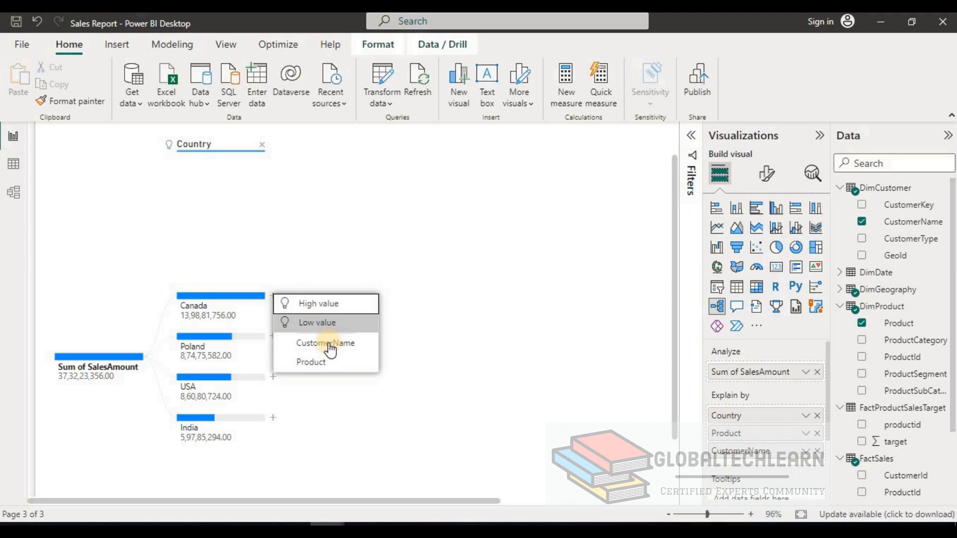
pyautogui.click(316, 363)
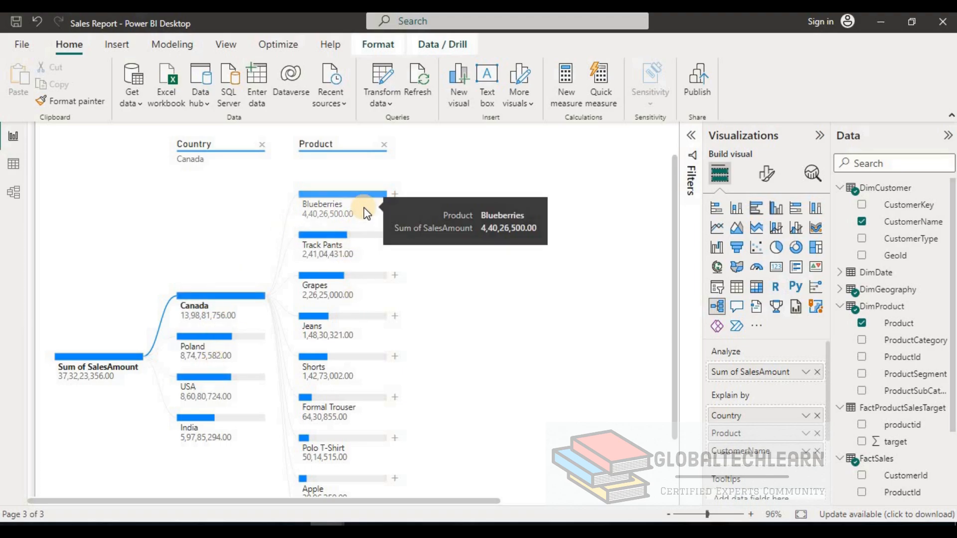
pyautogui.moveTo(668, 398); pyautogui.dragTo(676, 276)
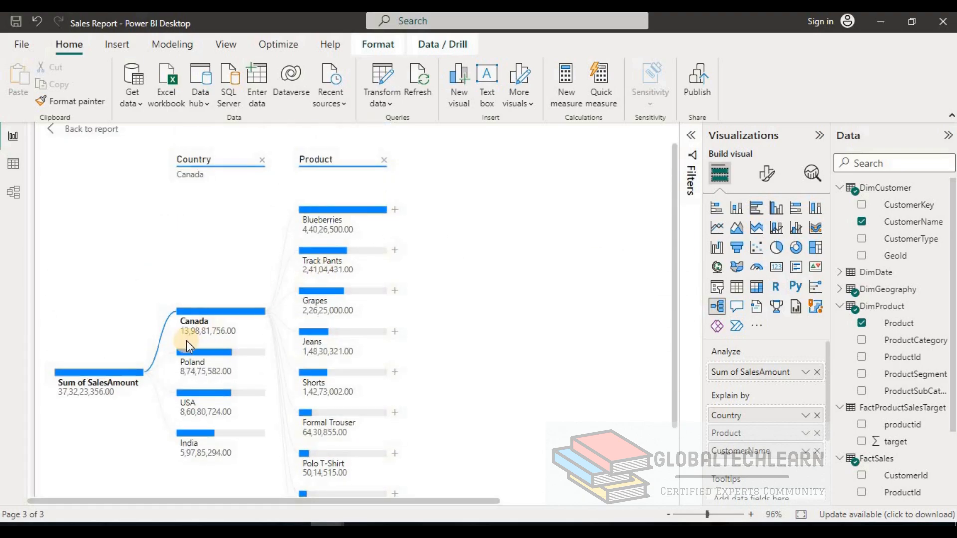
pyautogui.click(397, 210)
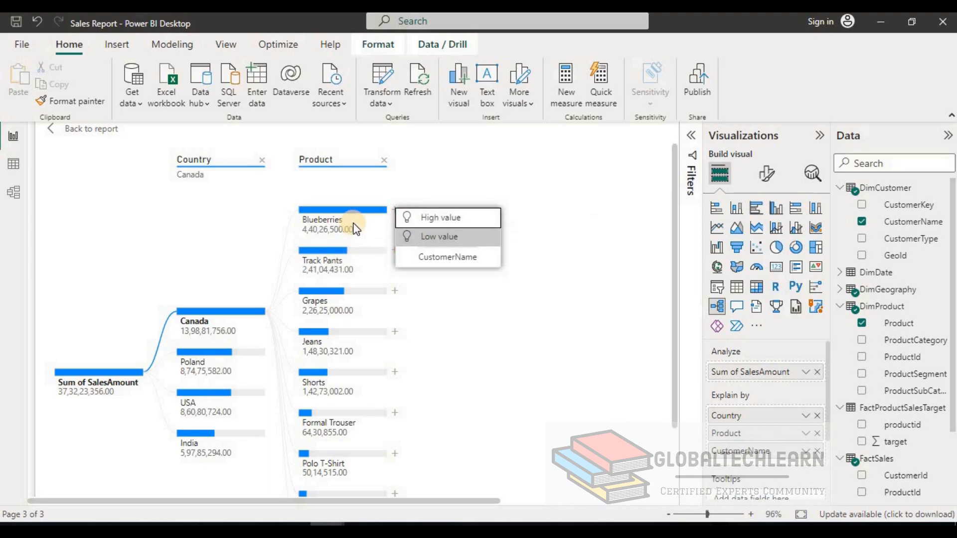
pyautogui.click(439, 259)
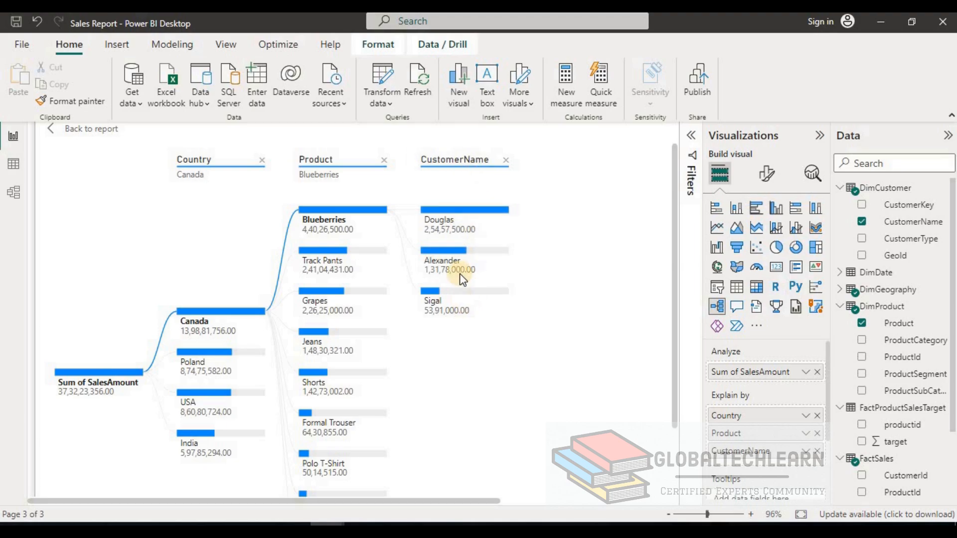
# - Return to the report page and enlarge the decomposition tree visual in height and width
pyautogui.click(104, 136)
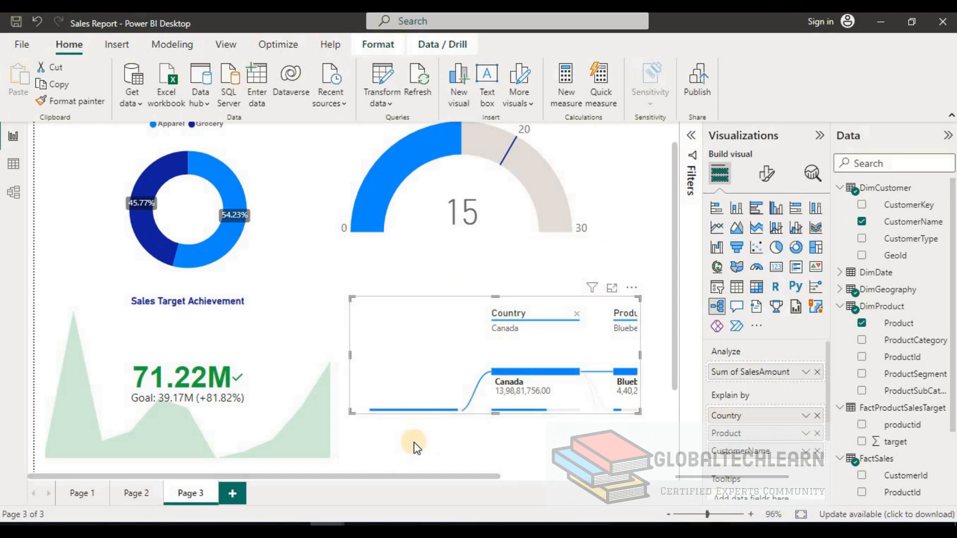
pyautogui.moveTo(495, 414); pyautogui.dragTo(492, 458)
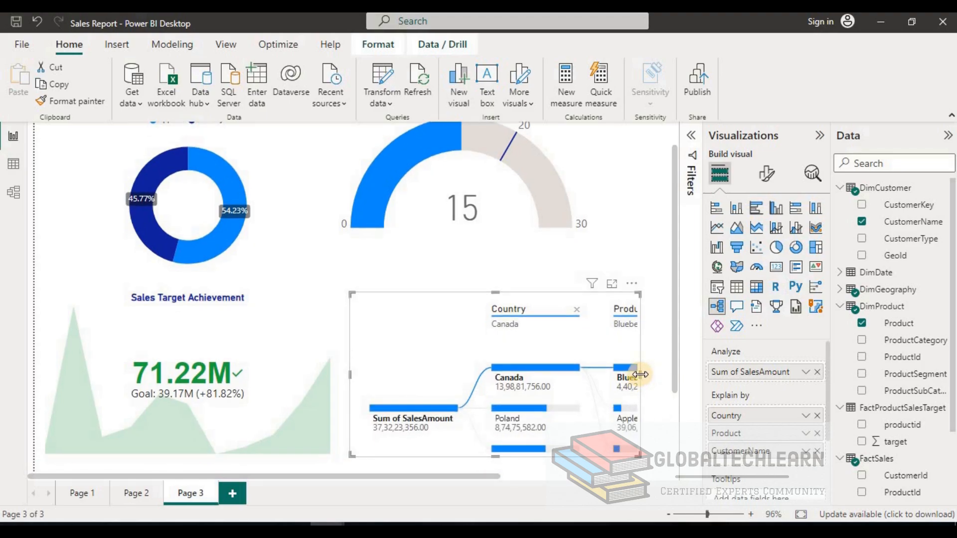
pyautogui.moveTo(640, 375); pyautogui.dragTo(666, 375)
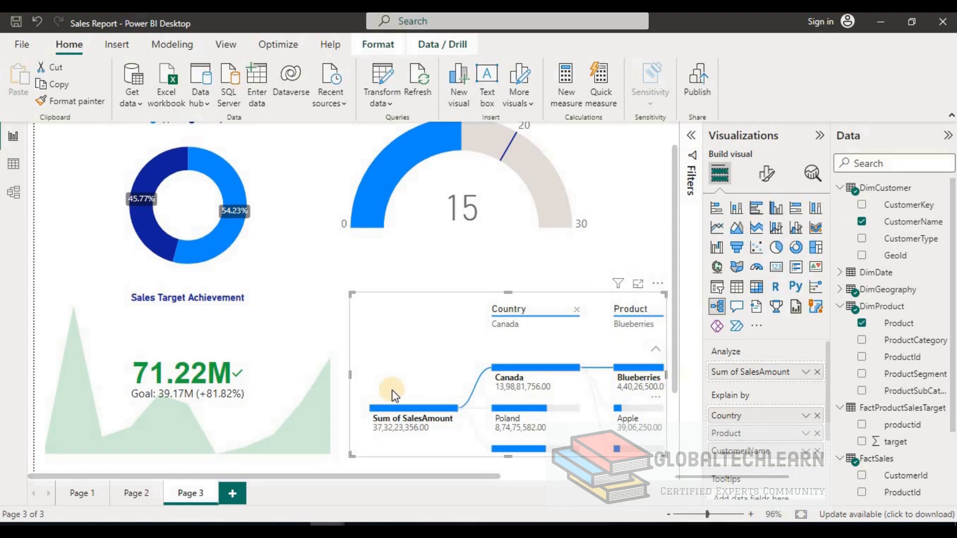
# - Add a new report page and name it Sales Trend
pyautogui.click(193, 494)
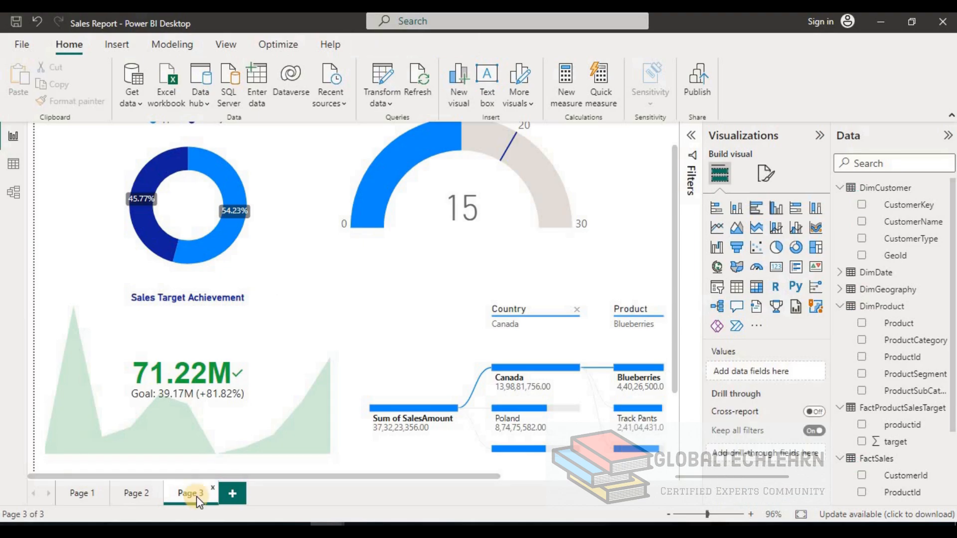
pyautogui.click(233, 494)
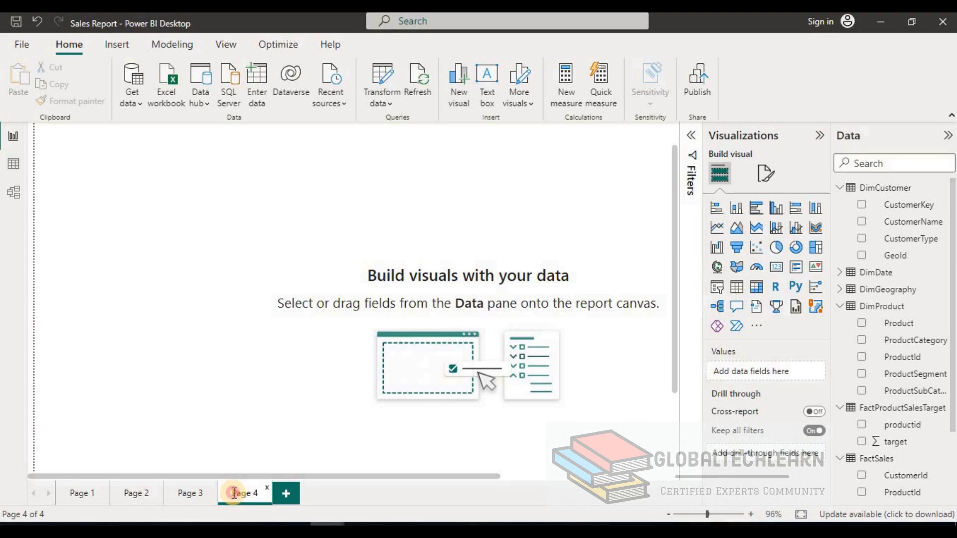
pyautogui.doubleClick(234, 493)
pyautogui.click(256, 367)
pyautogui.click(249, 490)
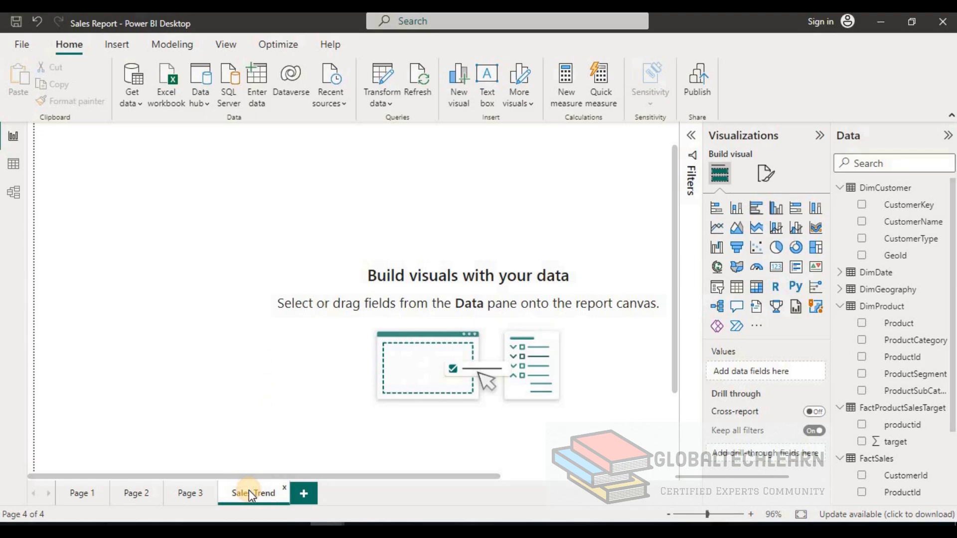
# - Move the Year slicer from Page 1 to the Sales Trend page by cutting and pasting it
pyautogui.click(85, 494)
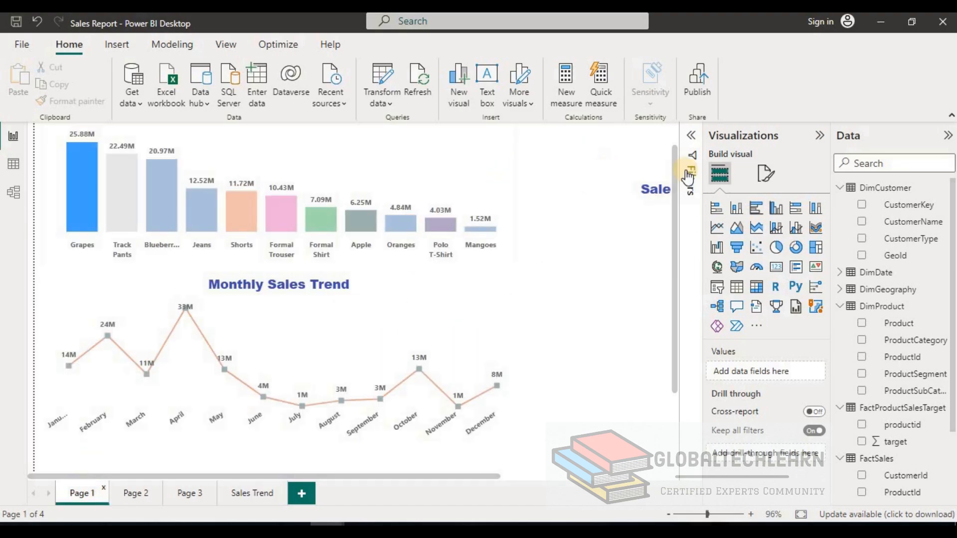
pyautogui.moveTo(459, 477); pyautogui.dragTo(615, 463)
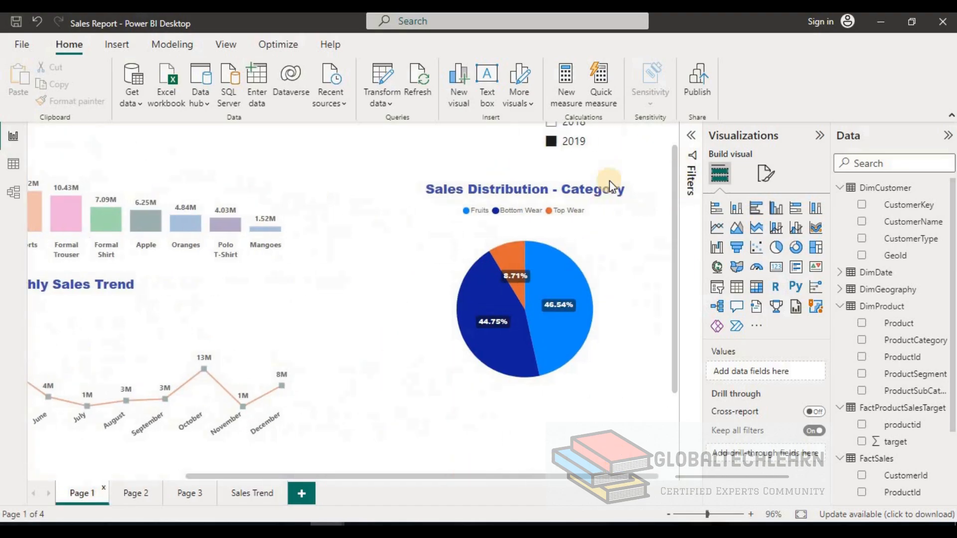
pyautogui.scroll(1, 673, 170)
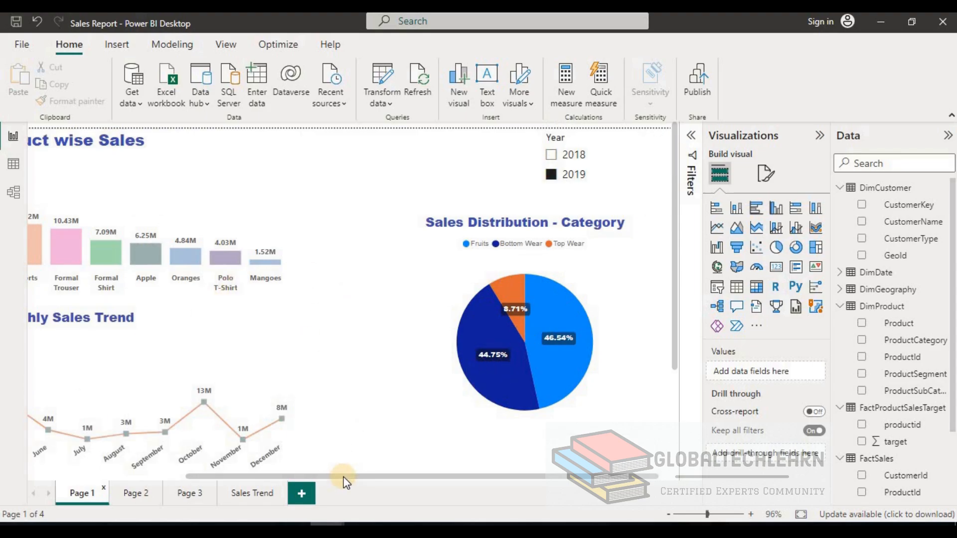
pyautogui.moveTo(344, 480); pyautogui.dragTo(143, 486)
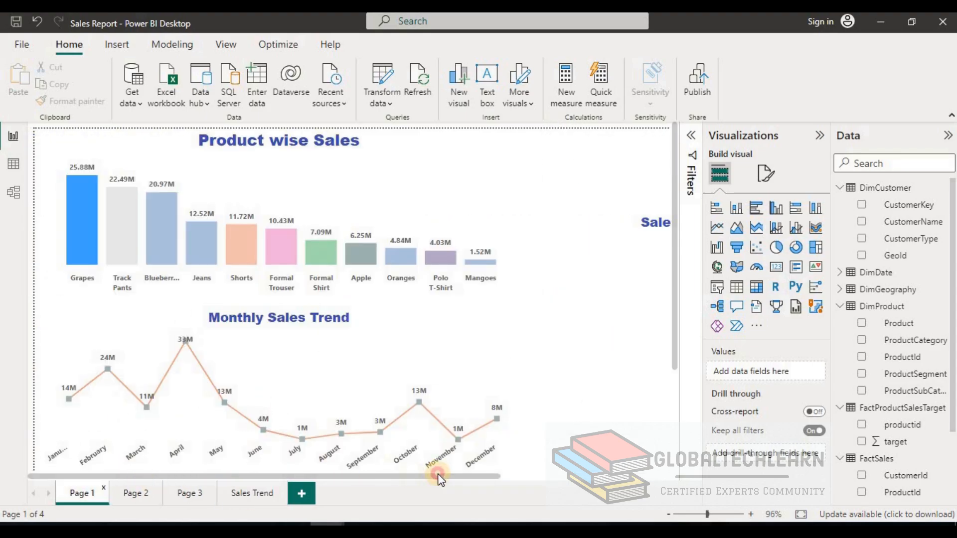
pyautogui.moveTo(439, 479); pyautogui.dragTo(598, 479)
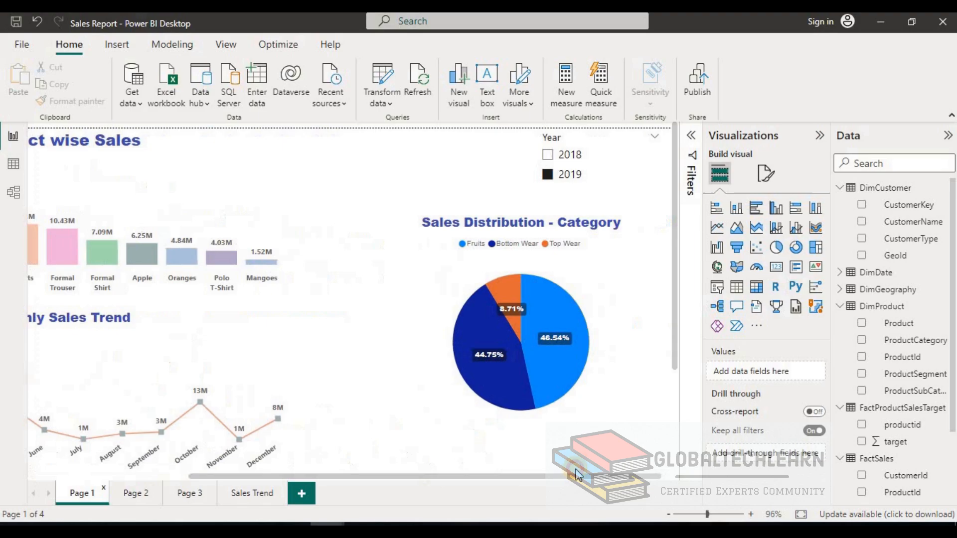
pyautogui.click(617, 173)
pyautogui.hotkey('ctrl', 'x')
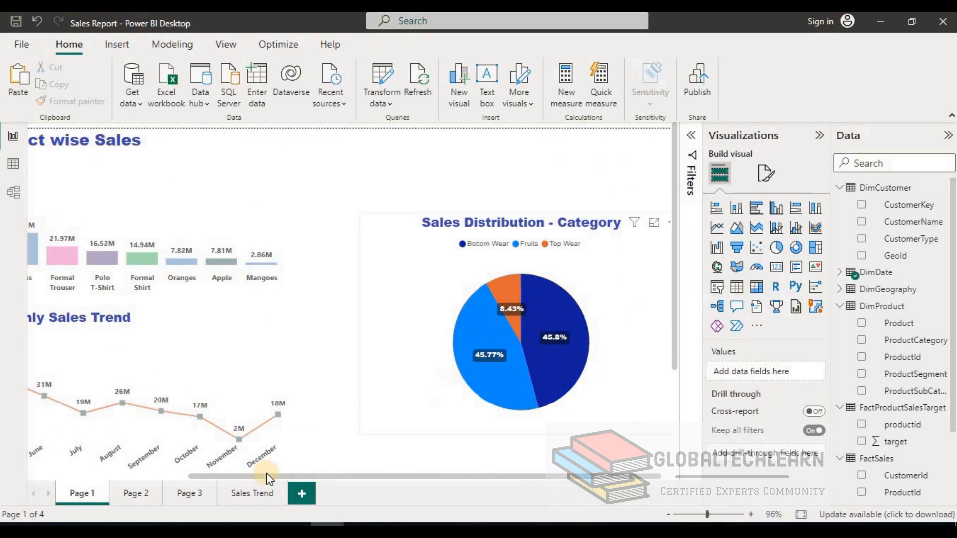
pyautogui.click(240, 498)
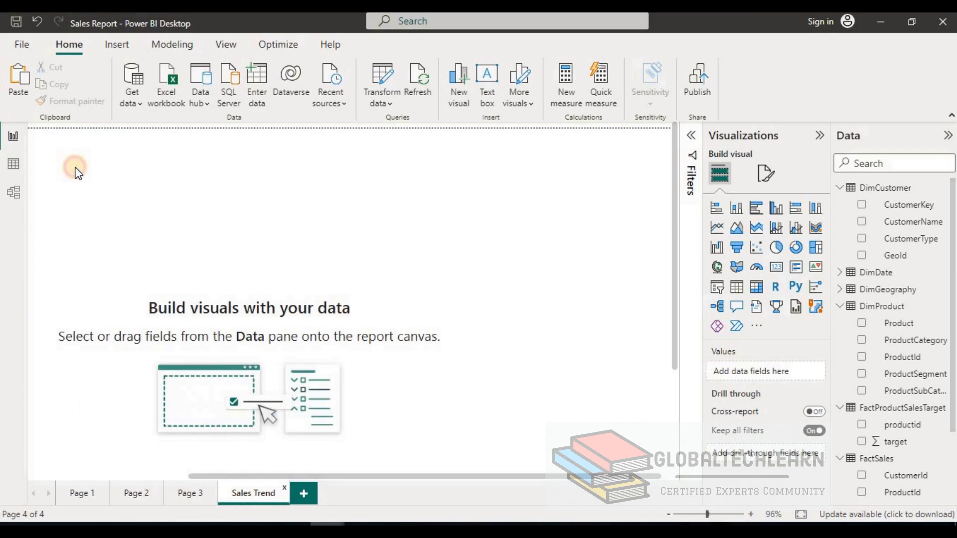
pyautogui.hotkey('ctrl', 'v')
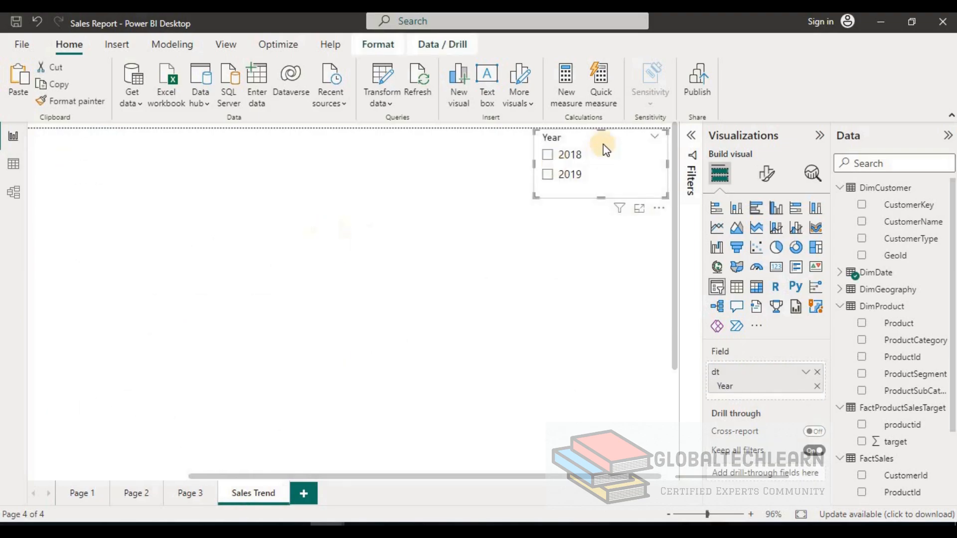
# - Set the page view to Fit to page, place the Year slicer in the report page's upper-left corner and reduce its height slightly
pyautogui.moveTo(605, 145); pyautogui.dragTo(113, 145)
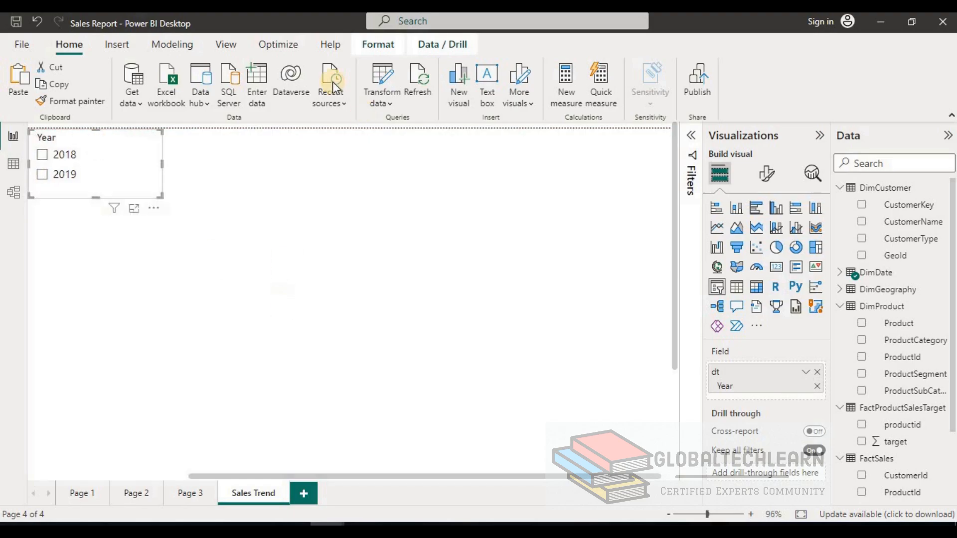
pyautogui.click(212, 44)
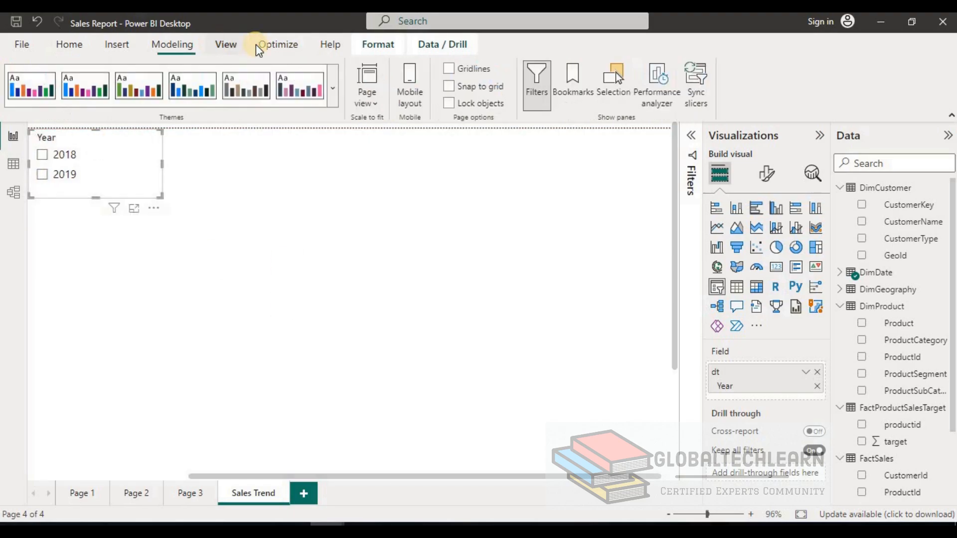
pyautogui.click(376, 110)
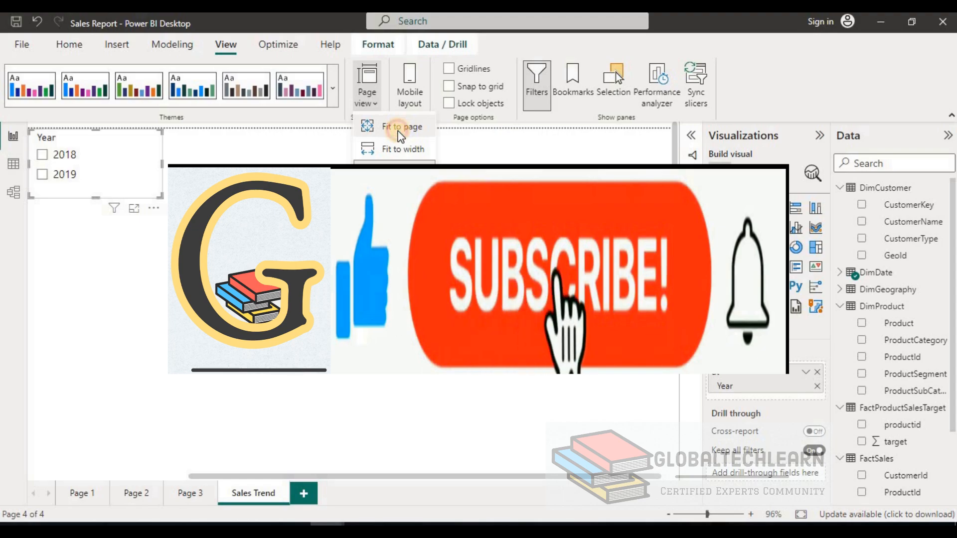
pyautogui.click(399, 130)
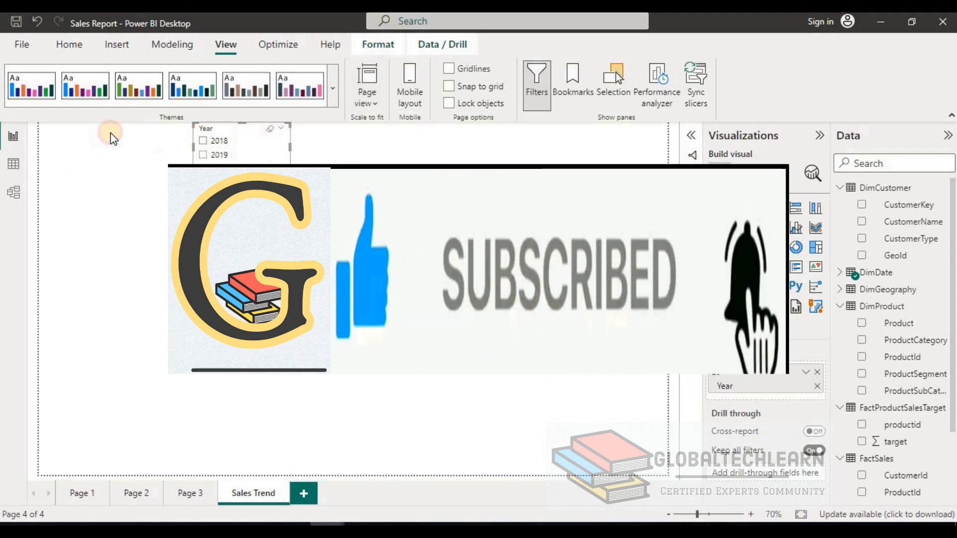
pyautogui.moveTo(258, 133); pyautogui.dragTo(111, 134)
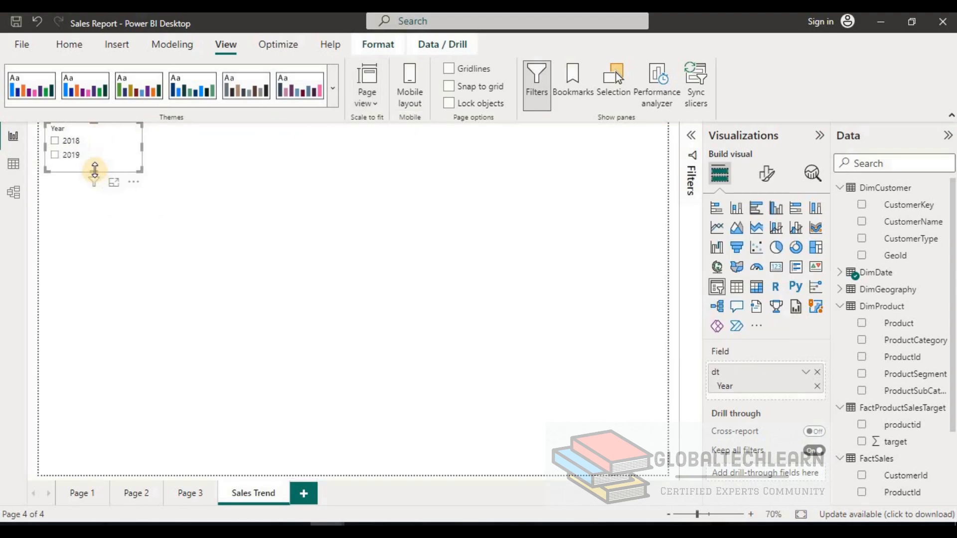
pyautogui.moveTo(94, 172); pyautogui.dragTo(94, 165)
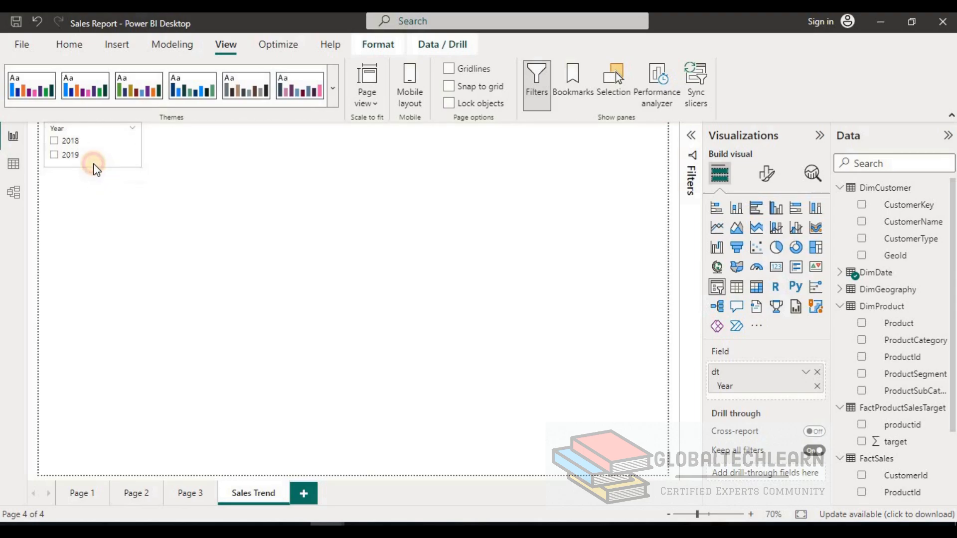
pyautogui.click(93, 162)
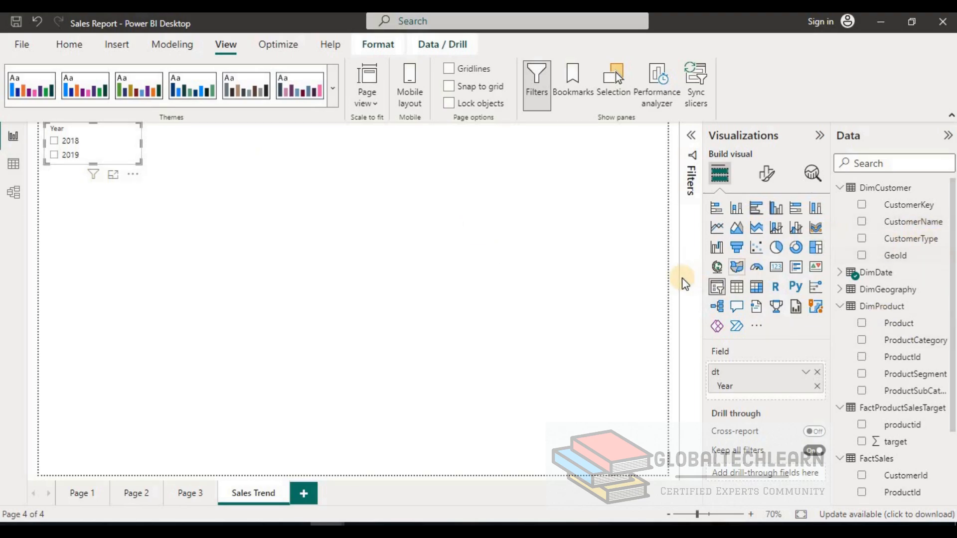
# - Add an empty slicer beside the Year slicer and stretch it to the right edge of the report page
pyautogui.click(329, 191)
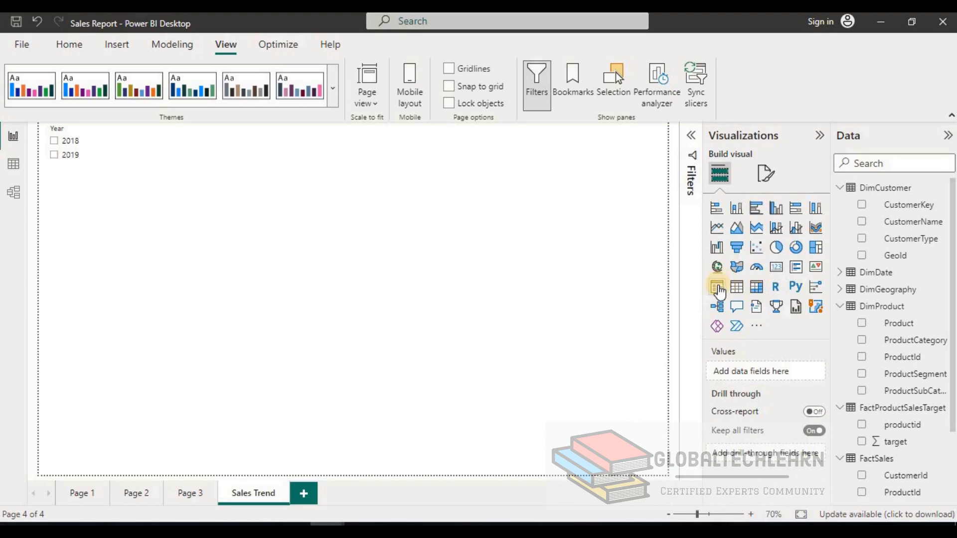
pyautogui.click(717, 287)
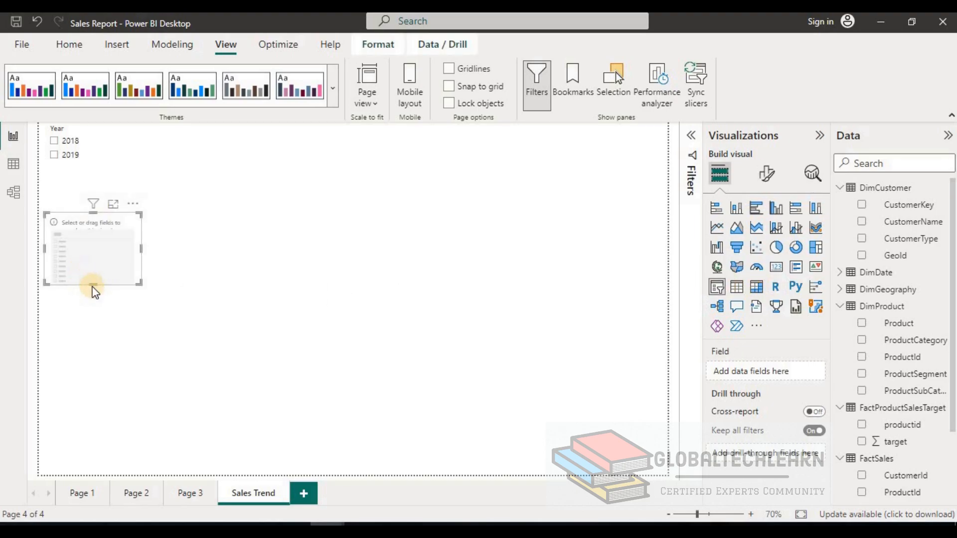
pyautogui.moveTo(92, 282); pyautogui.dragTo(135, 140)
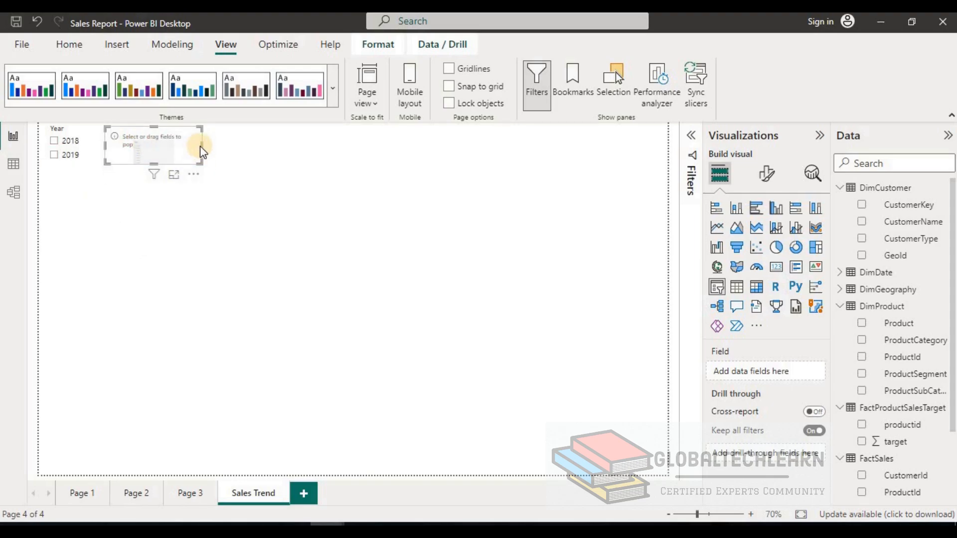
pyautogui.moveTo(202, 145); pyautogui.dragTo(665, 145)
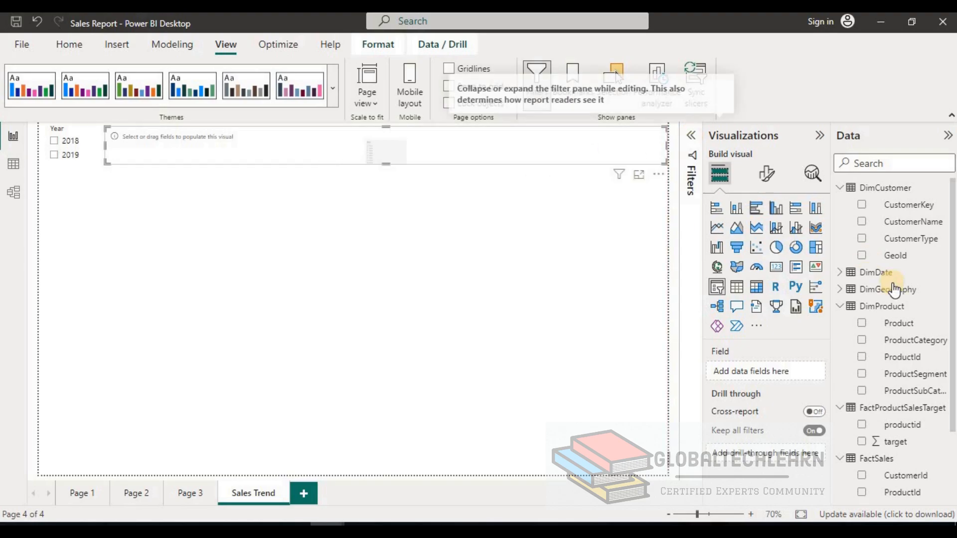
# - Populate the new slicer with Month from the dt date hierarchy in DimDate
pyautogui.click(839, 272)
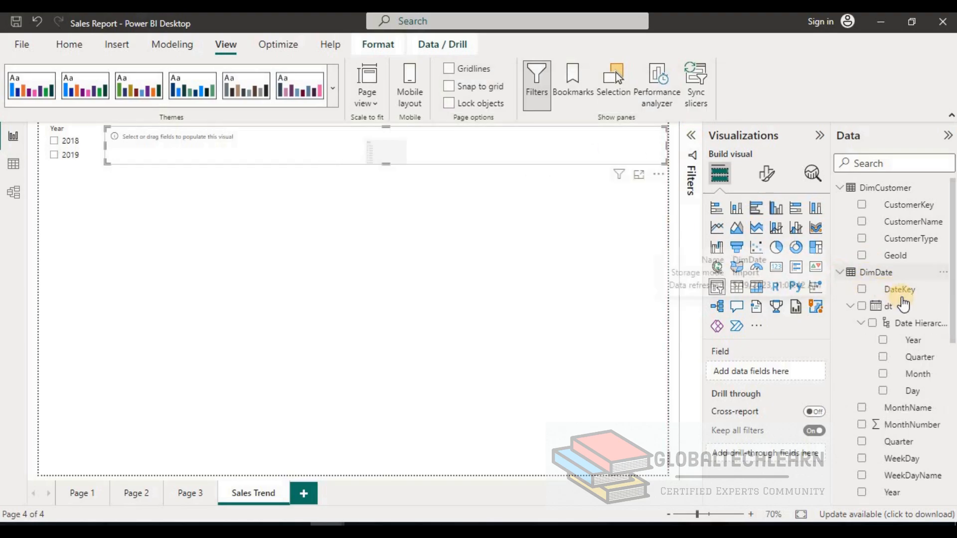
pyautogui.click(853, 306)
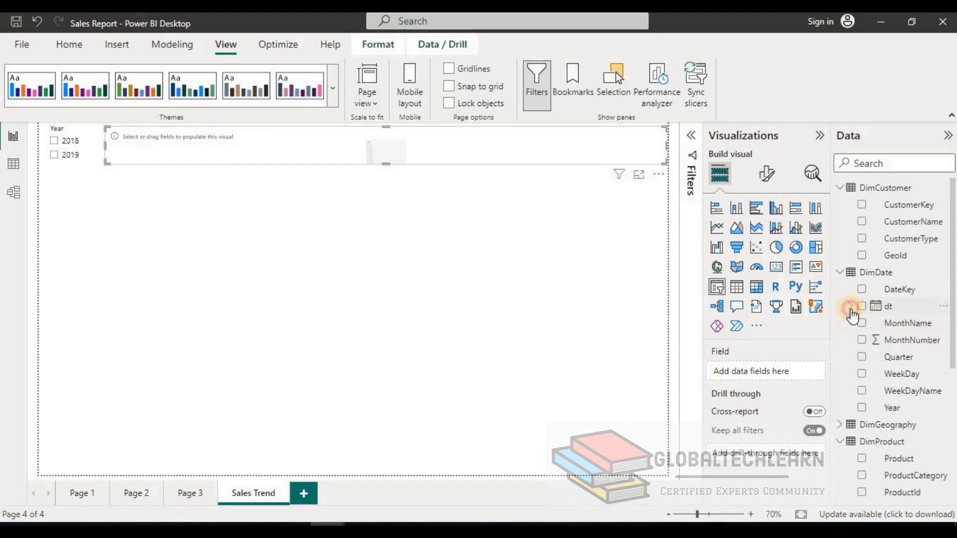
pyautogui.click(850, 307)
pyautogui.moveTo(912, 377); pyautogui.dragTo(780, 377)
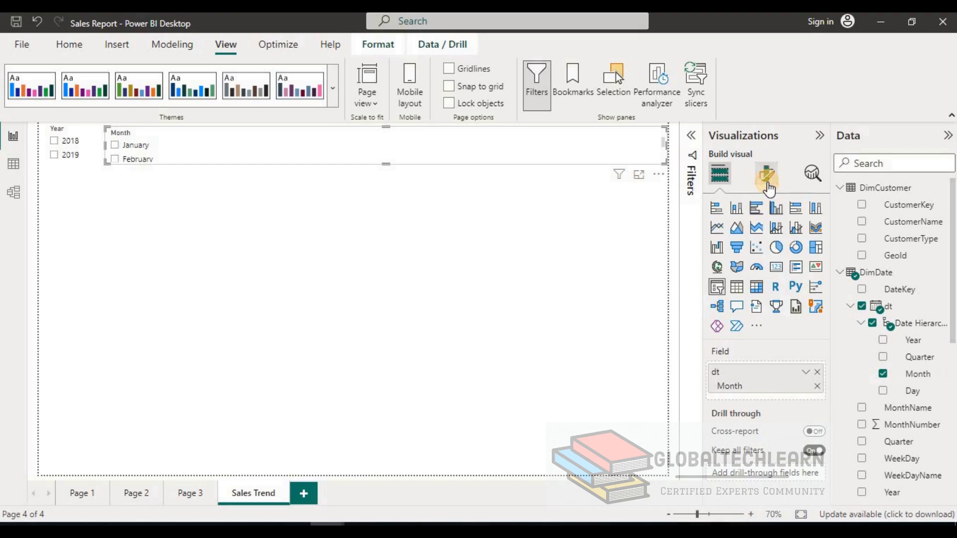
# - Change the Month slicer's style to Tile and turn off its slicer header
pyautogui.click(766, 175)
pyautogui.click(715, 274)
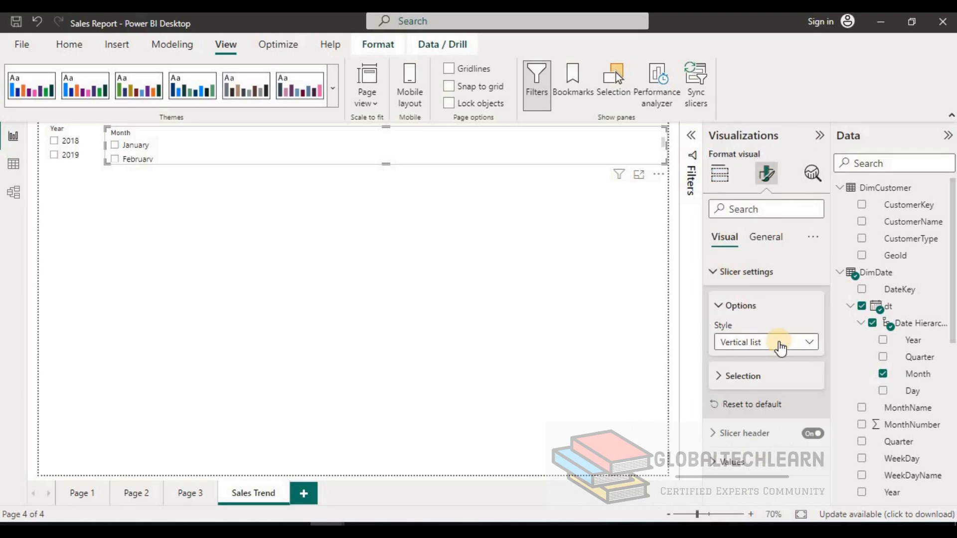
pyautogui.click(780, 344)
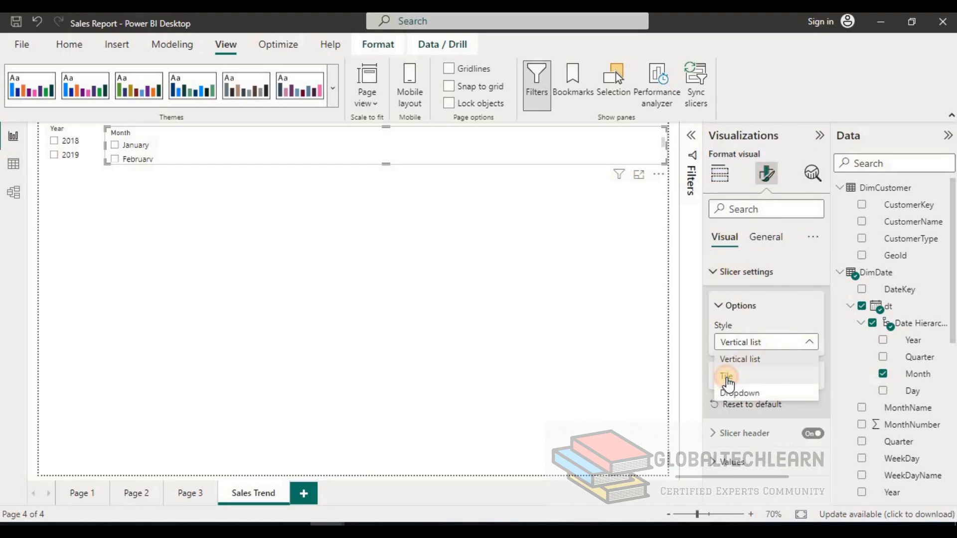
pyautogui.click(728, 378)
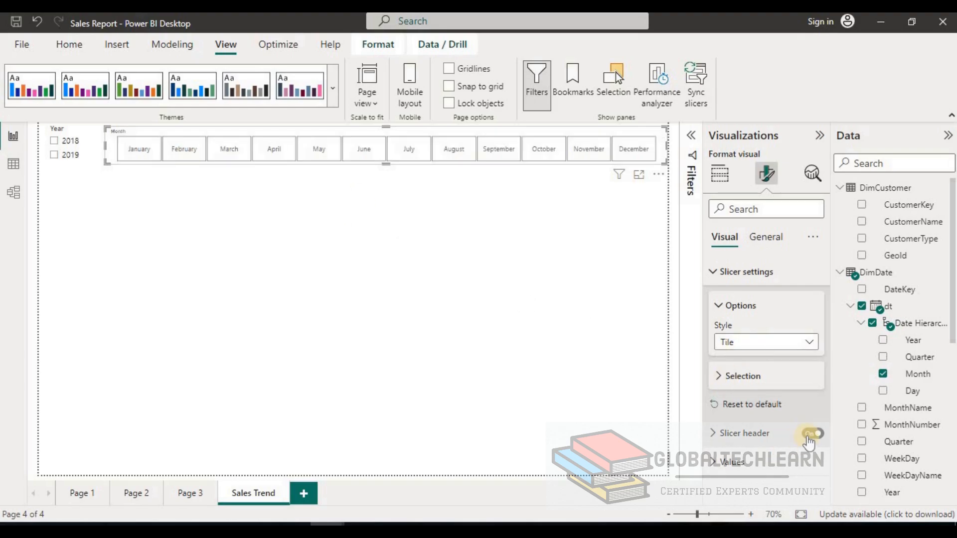
pyautogui.click(812, 434)
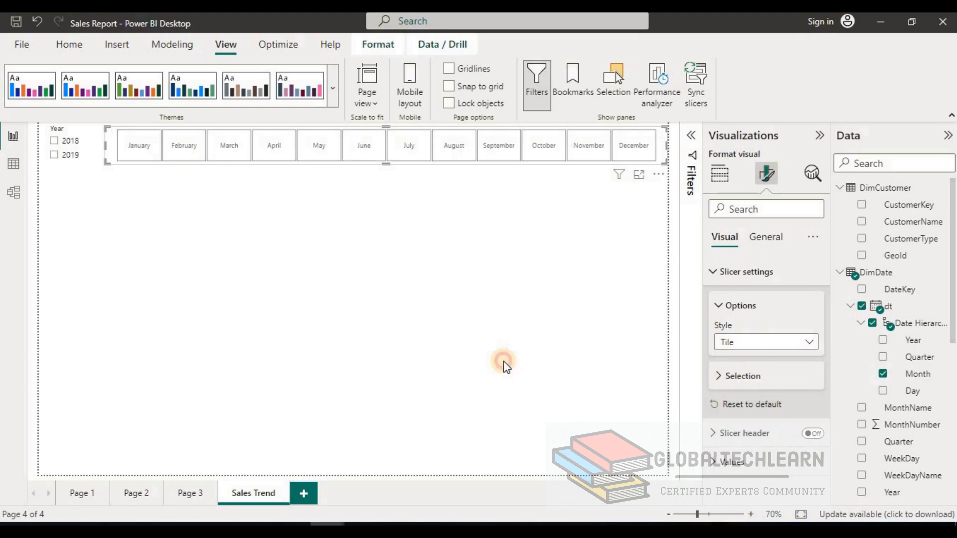
pyautogui.click(120, 198)
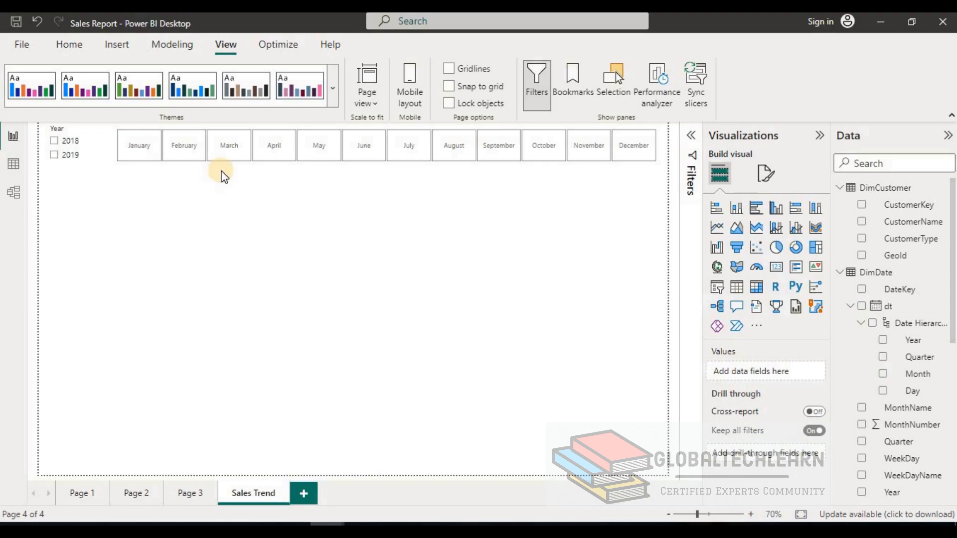
pyautogui.click(138, 498)
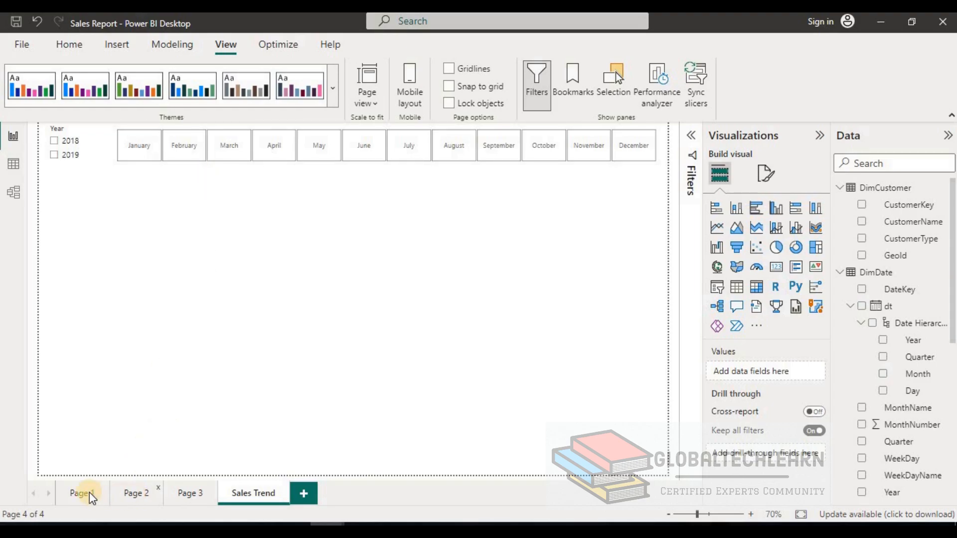
pyautogui.click(85, 494)
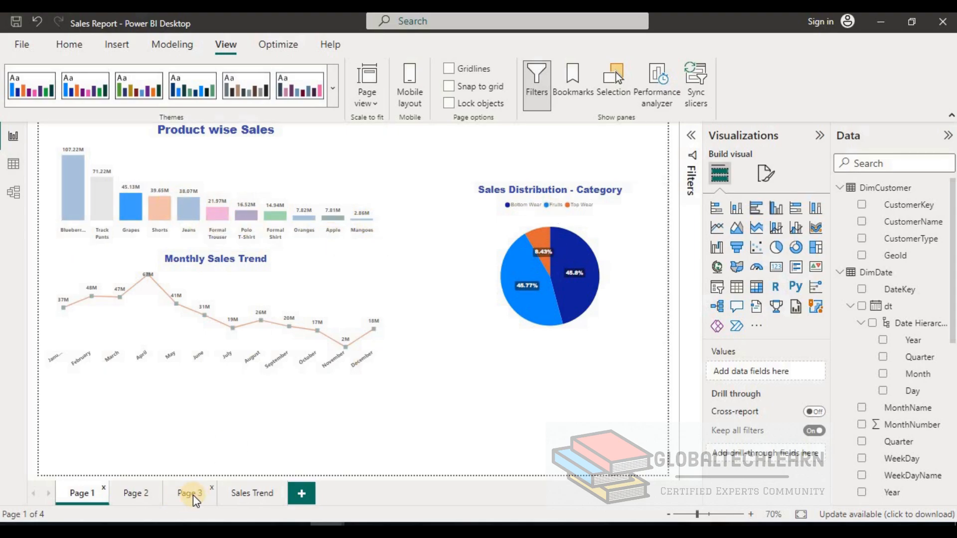
pyautogui.click(250, 494)
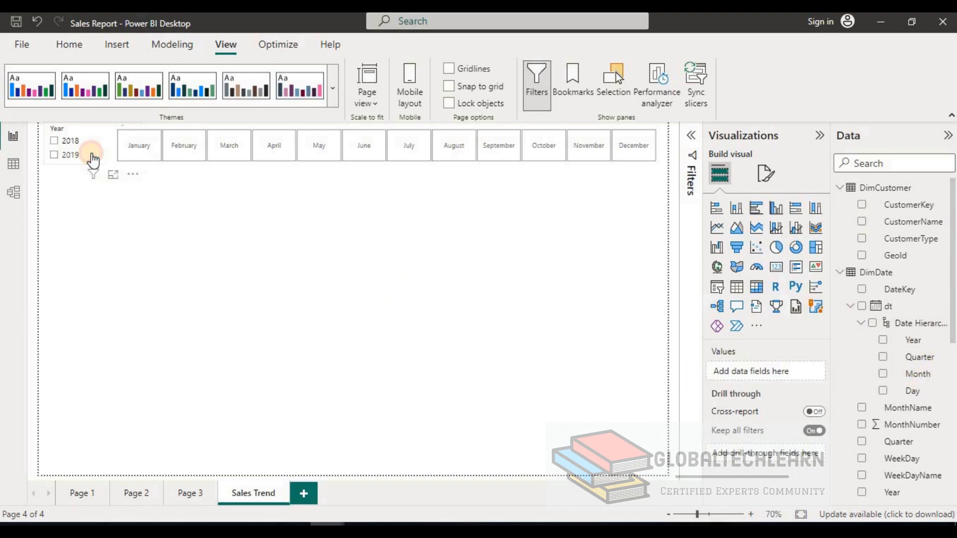
# - Paste a copy of the Year slicer on the Sales Trend page and place it directly below the original
pyautogui.click(93, 156)
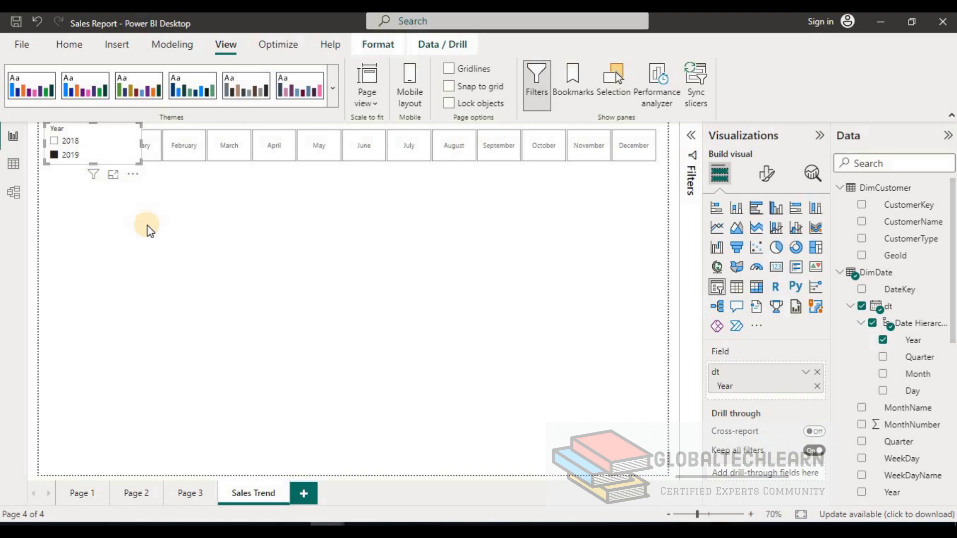
pyautogui.hotkey('ctrl', 'v')
pyautogui.moveTo(115, 151); pyautogui.dragTo(95, 228)
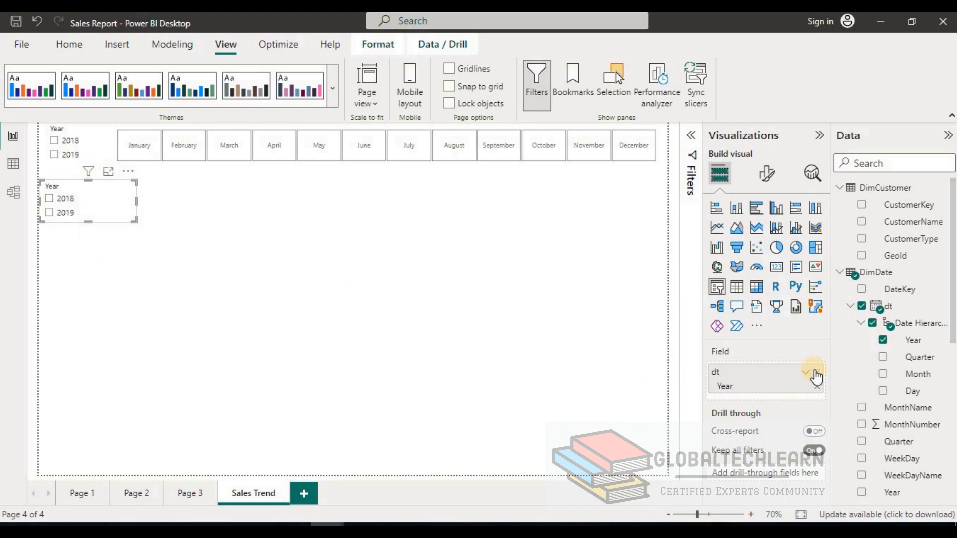
# - Replace the copied slicer's Year field with Country from DimGeography and heighten the slicer to fit all countries
pyautogui.click(818, 375)
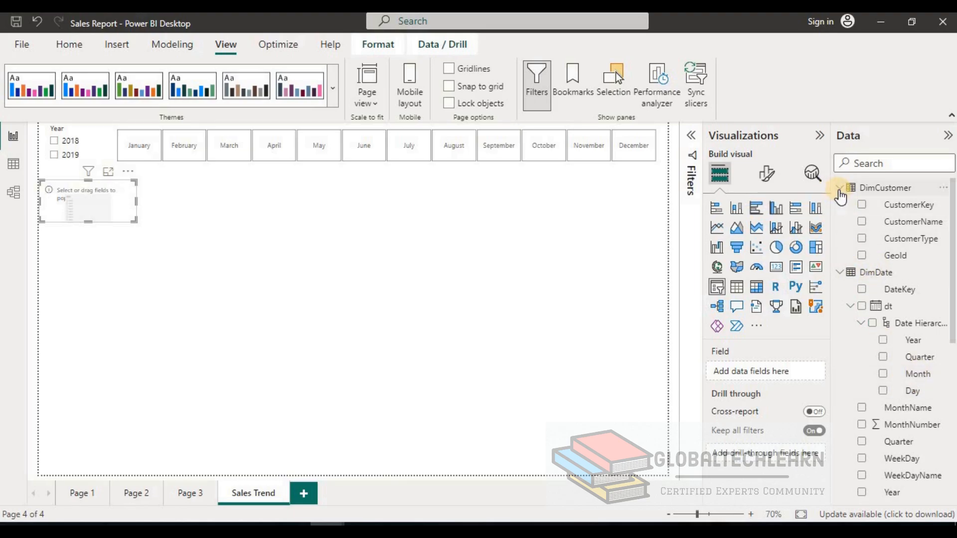
pyautogui.click(839, 188)
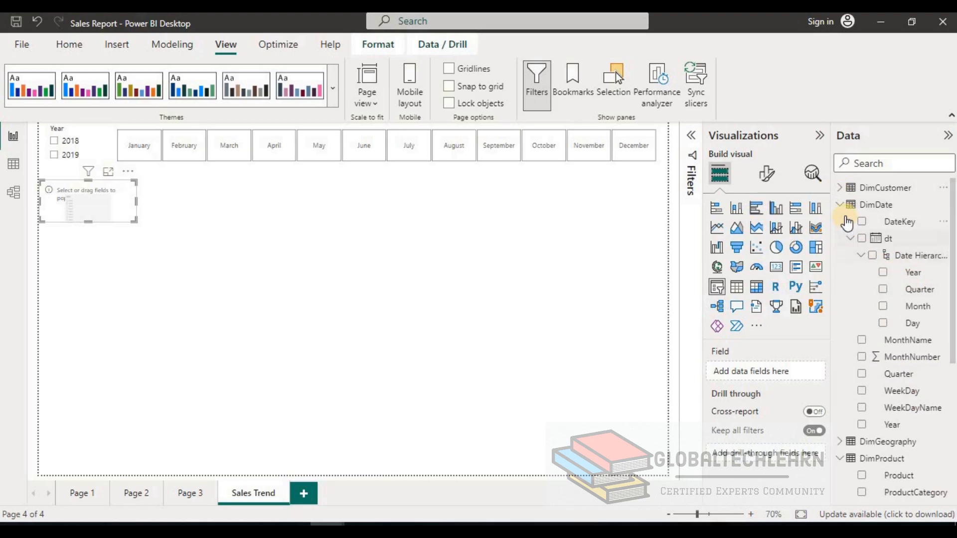
pyautogui.click(840, 205)
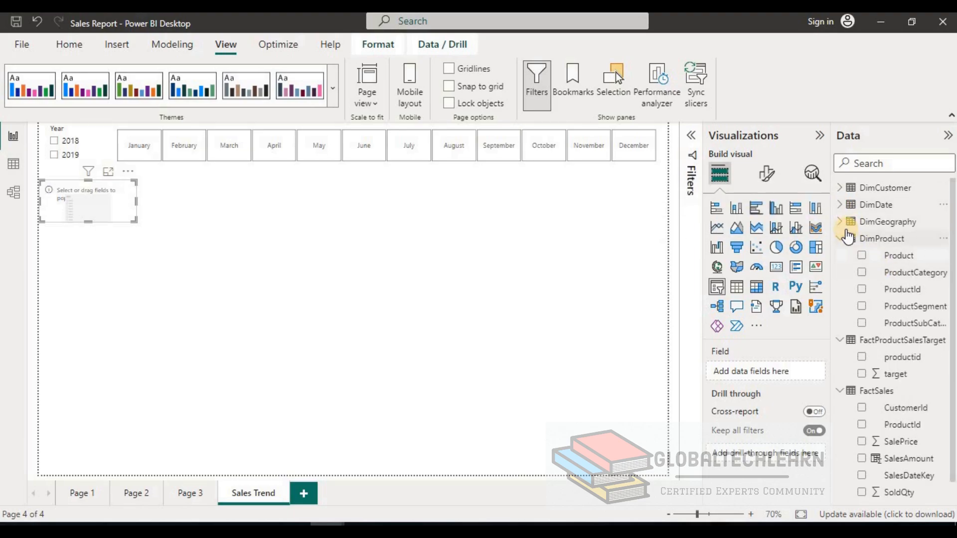
pyautogui.click(842, 224)
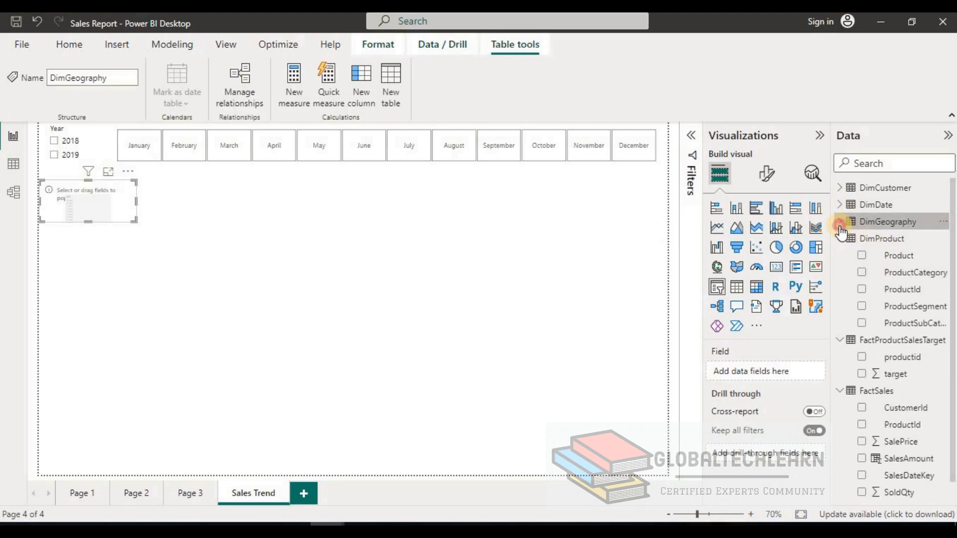
pyautogui.click(840, 222)
pyautogui.moveTo(803, 374); pyautogui.dragTo(793, 373)
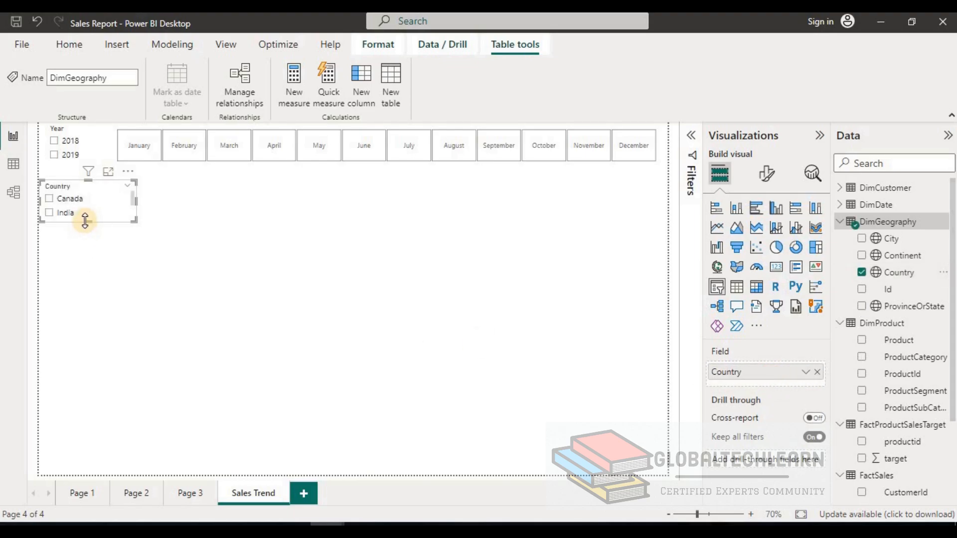
pyautogui.moveTo(84, 220); pyautogui.dragTo(79, 260)
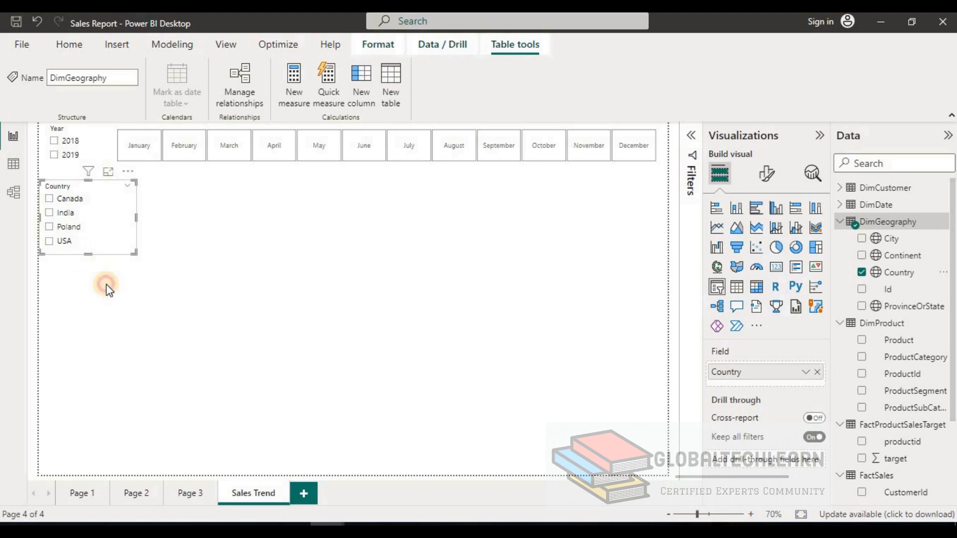
# - Add a new slicer below the Country slicer and populate it with Product from DimProduct
pyautogui.click(105, 283)
pyautogui.click(717, 289)
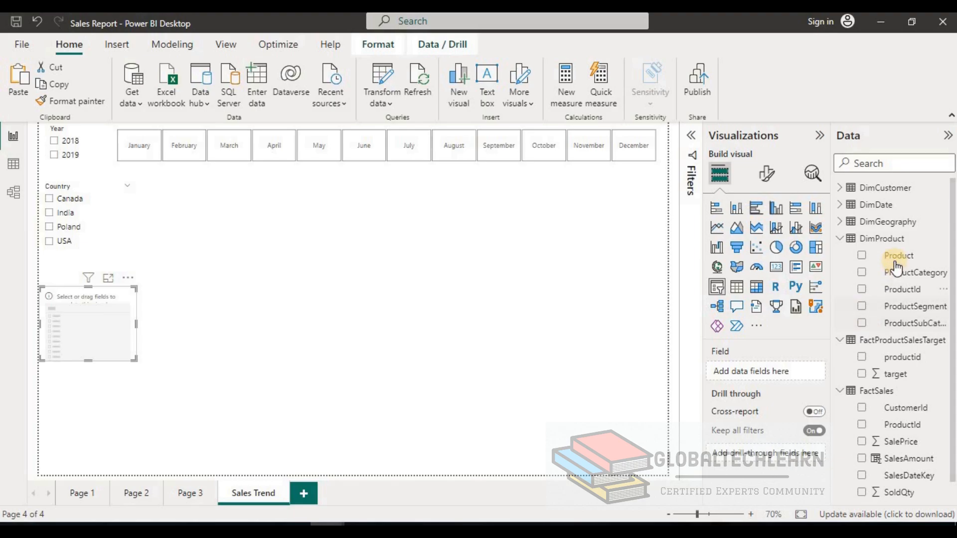
pyautogui.moveTo(870, 283); pyautogui.dragTo(780, 371)
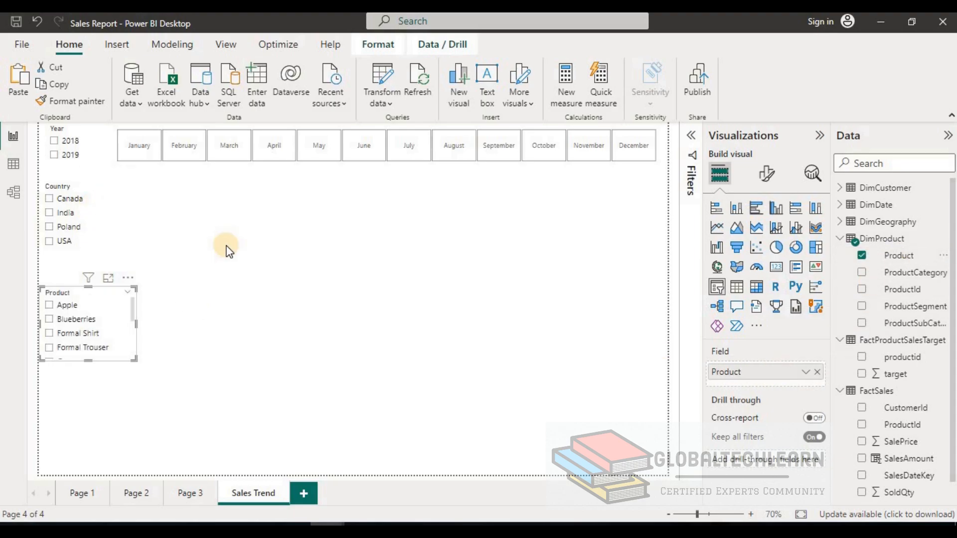
# - Copy the Country slicer's formatting to the Product slicer with Format Painter and narrow the Product slicer slightly
pyautogui.click(114, 225)
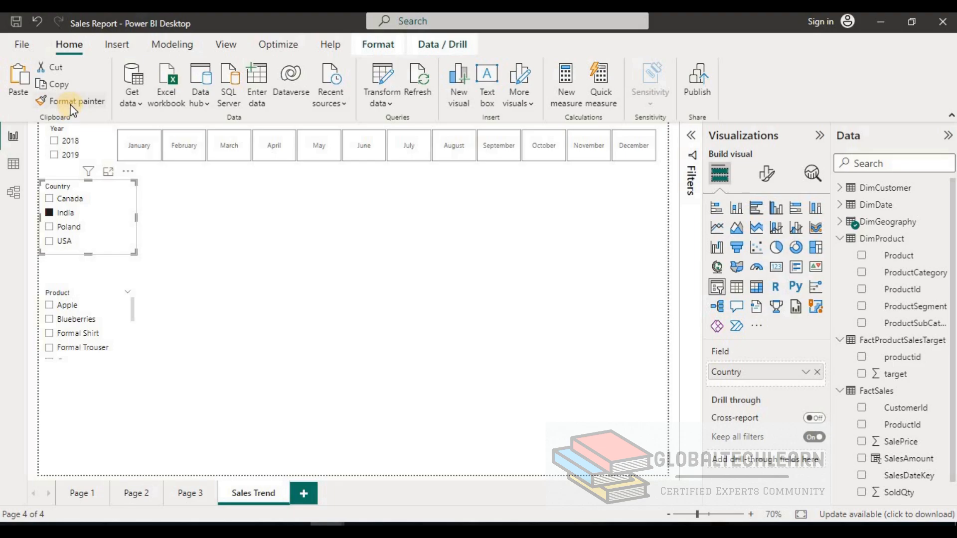
pyautogui.click(72, 109)
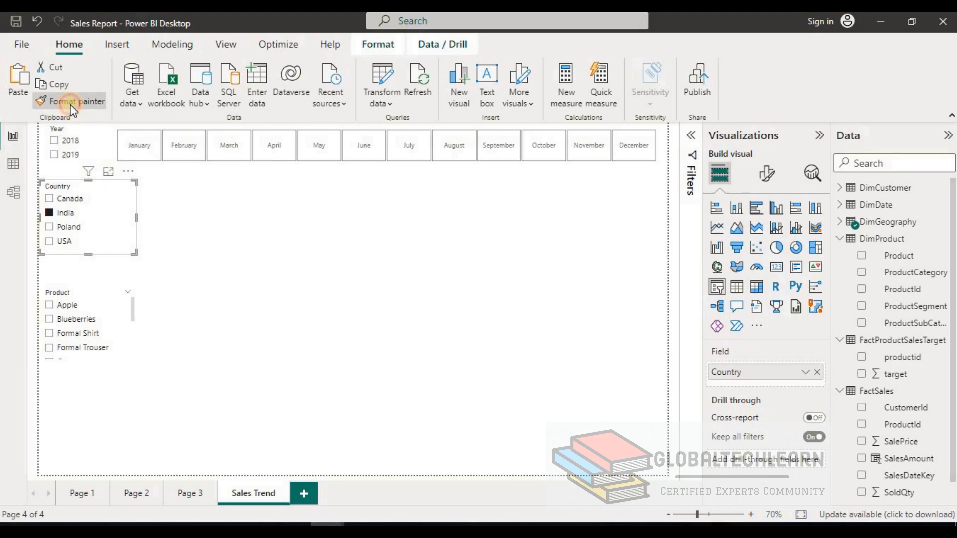
pyautogui.click(113, 319)
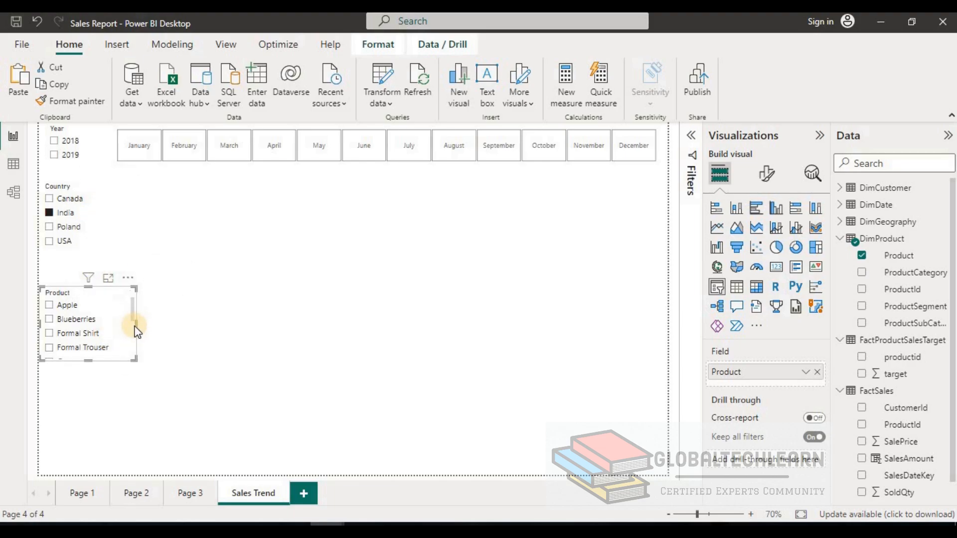
pyautogui.moveTo(135, 325); pyautogui.dragTo(127, 325)
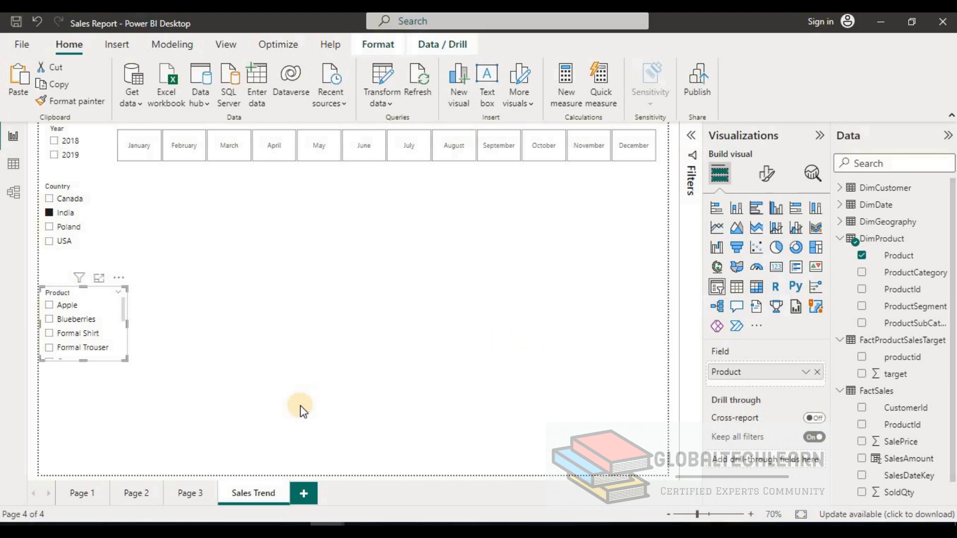
pyautogui.click(379, 363)
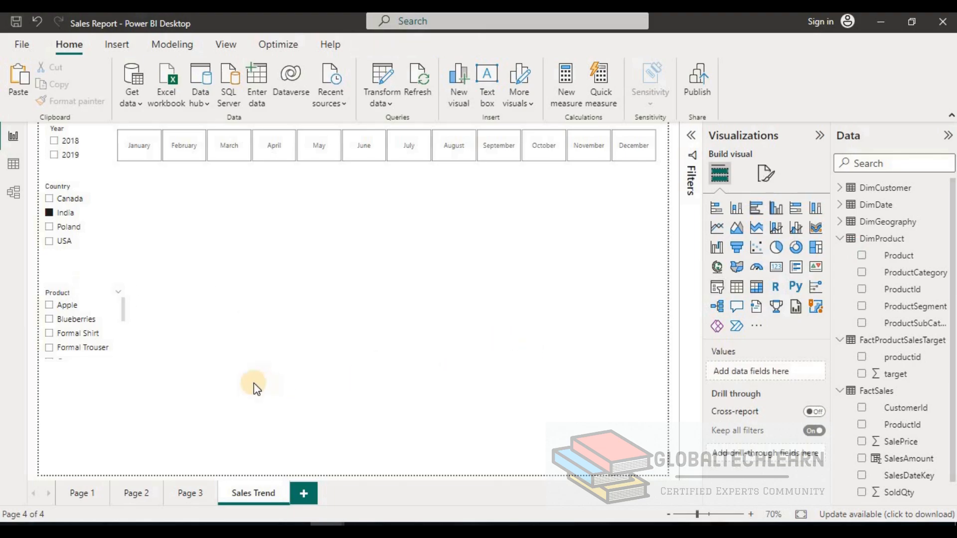
# - Duplicate the Product slicer and place the copy directly below it at the page's lower edge
pyautogui.click(114, 333)
pyautogui.hotkey('ctrl', 'c')
pyautogui.hotkey('ctrl', 'v')
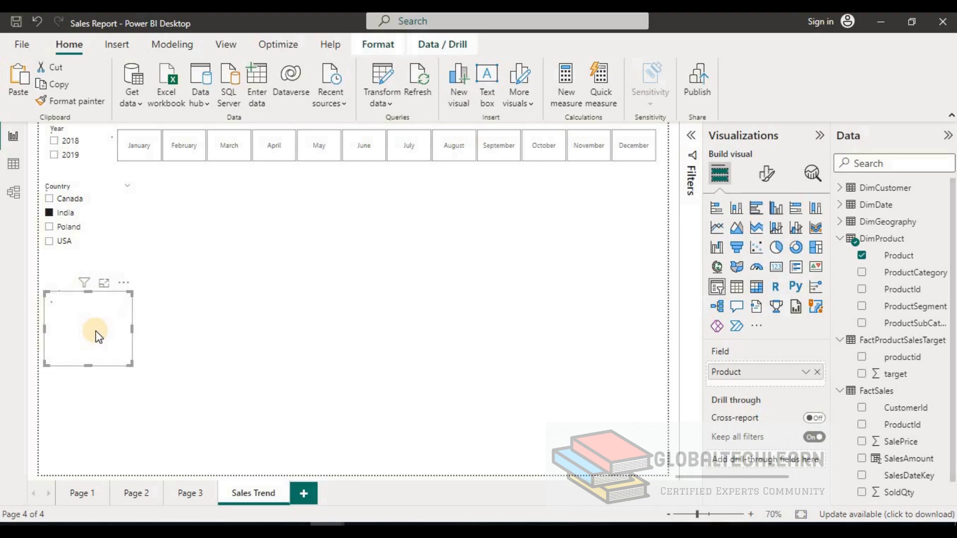
pyautogui.moveTo(92, 321); pyautogui.dragTo(69, 432)
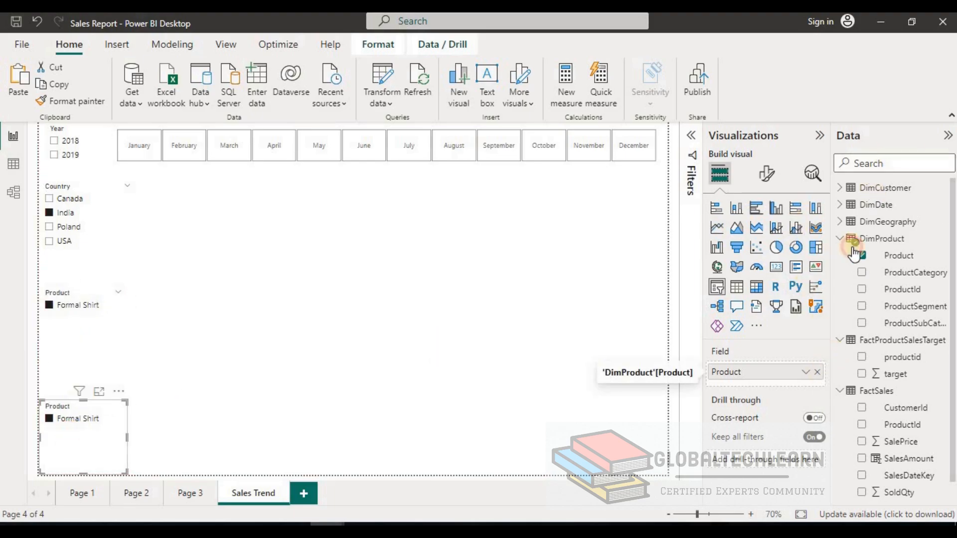
# - Replace the Product field in the duplicated slicer with CustomerName from DimCustomer
pyautogui.click(818, 372)
pyautogui.click(884, 188)
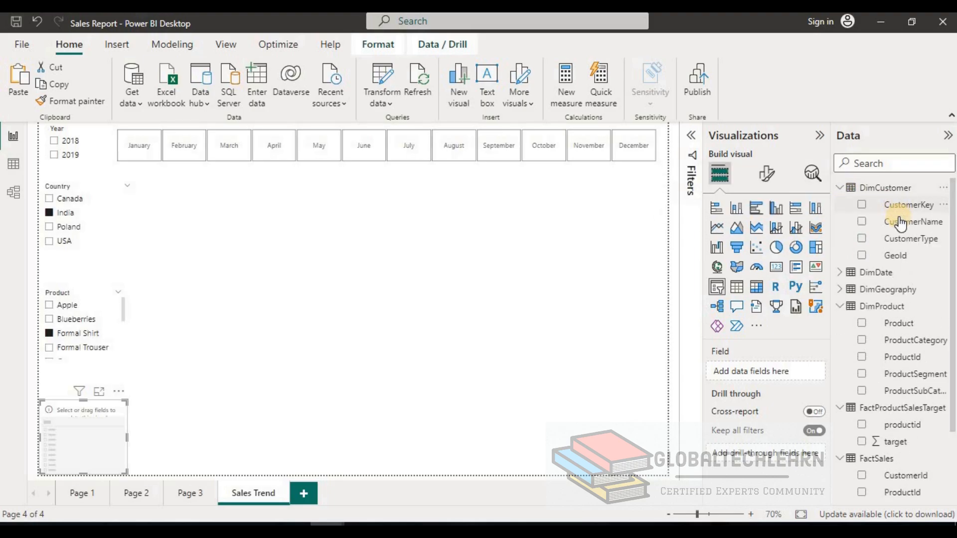
pyautogui.moveTo(892, 222); pyautogui.dragTo(772, 374)
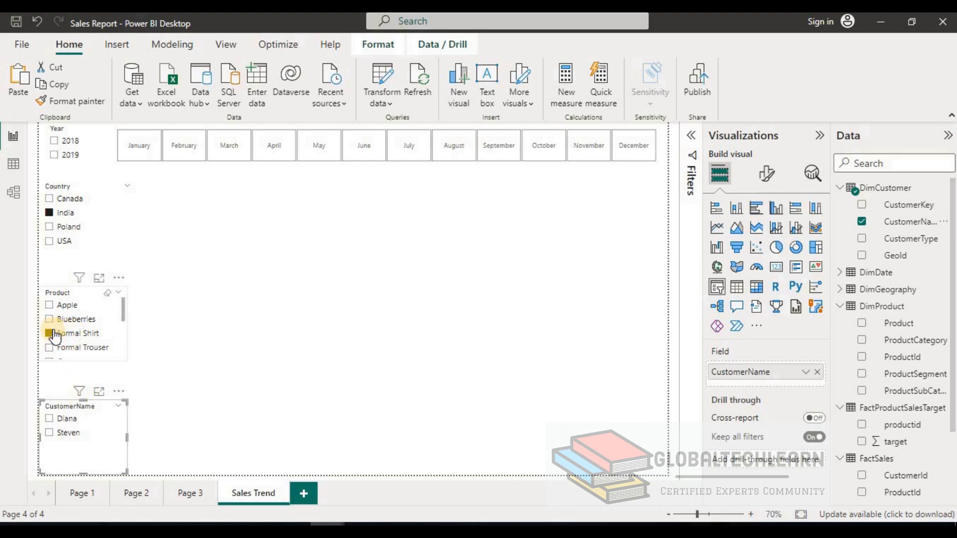
# - Clear the selections in the Product and Country slicers
pyautogui.click(50, 214)
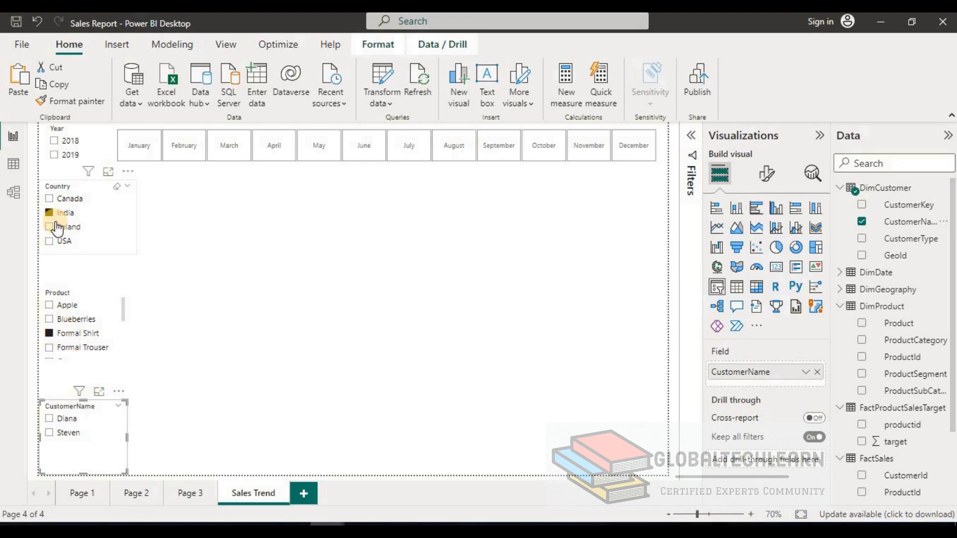
pyautogui.click(122, 310)
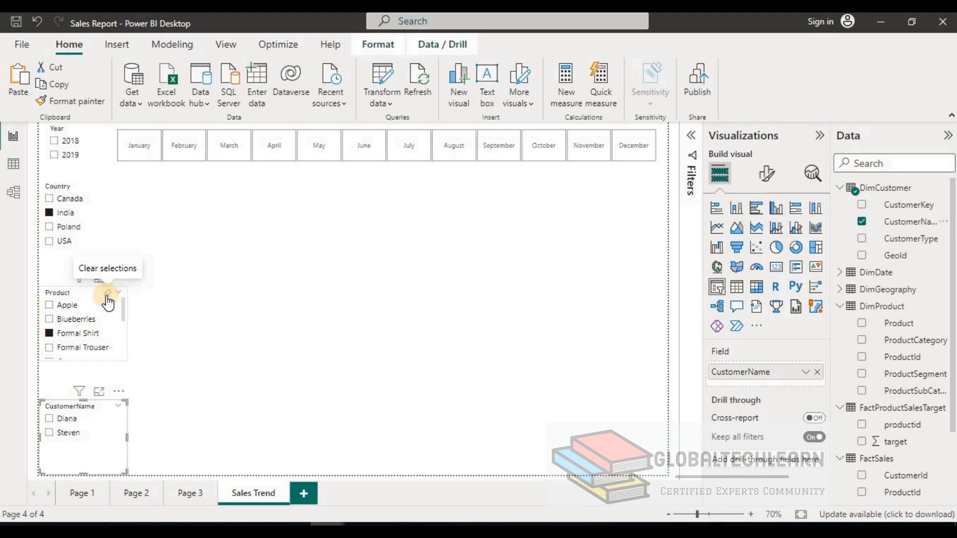
pyautogui.click(107, 294)
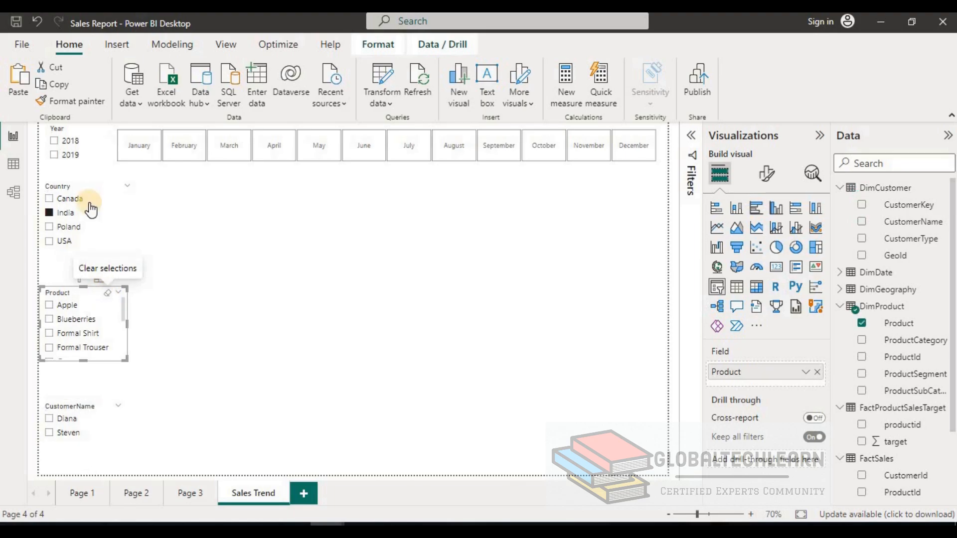
pyautogui.click(118, 189)
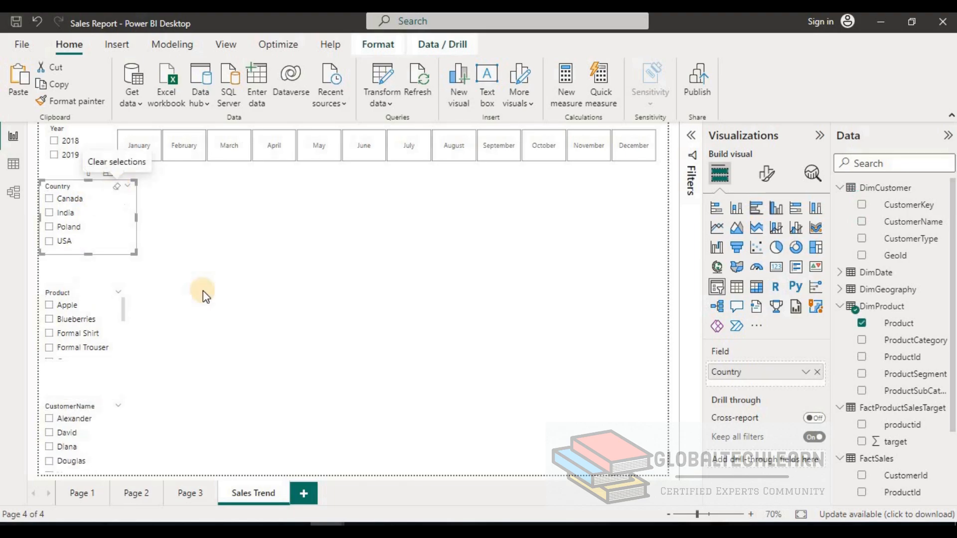
pyautogui.click(218, 324)
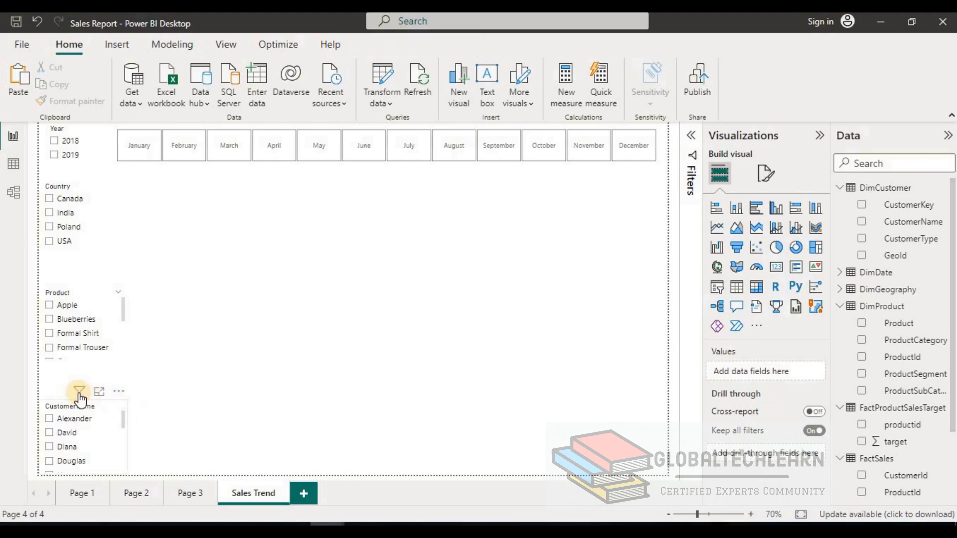
pyautogui.moveTo(80, 399)
pyautogui.click(136, 492)
pyautogui.click(247, 492)
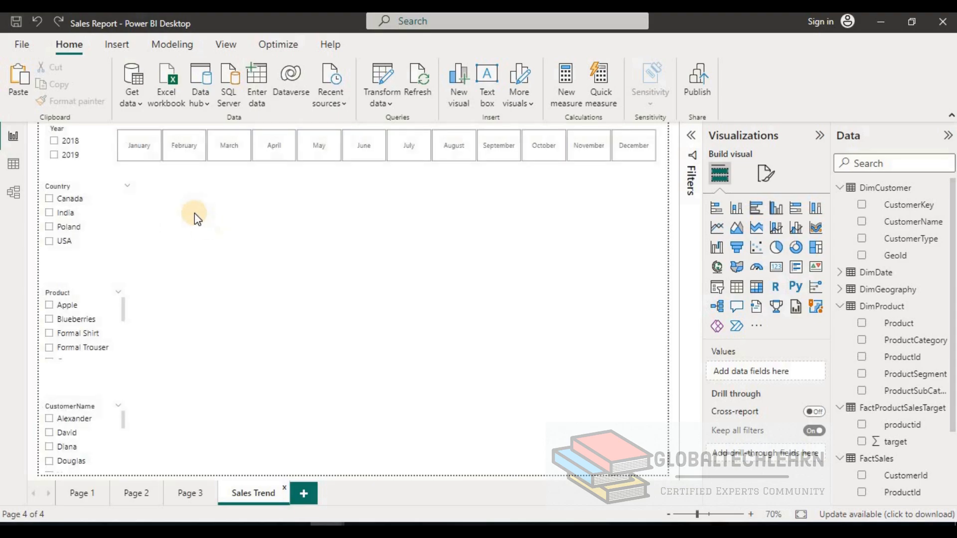
# - Cut the Customer Count card from Page 2
pyautogui.click(137, 493)
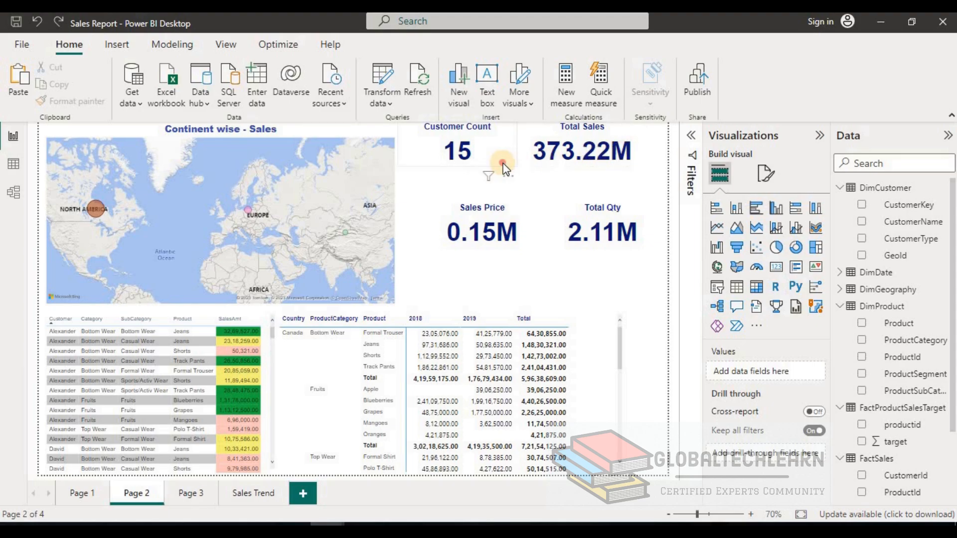
pyautogui.click(647, 177)
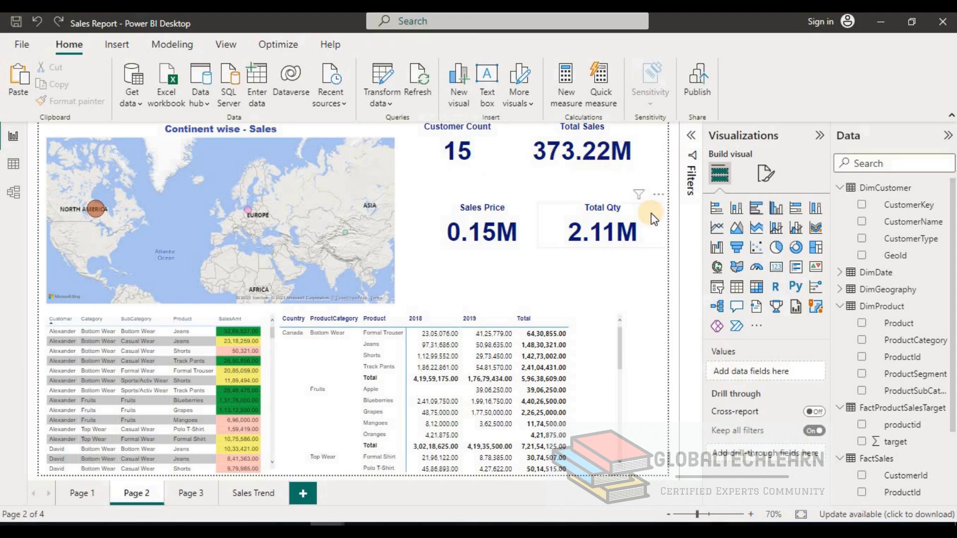
pyautogui.click(642, 213)
pyautogui.click(503, 258)
pyautogui.moveTo(659, 291); pyautogui.dragTo(425, 111)
pyautogui.click(482, 150)
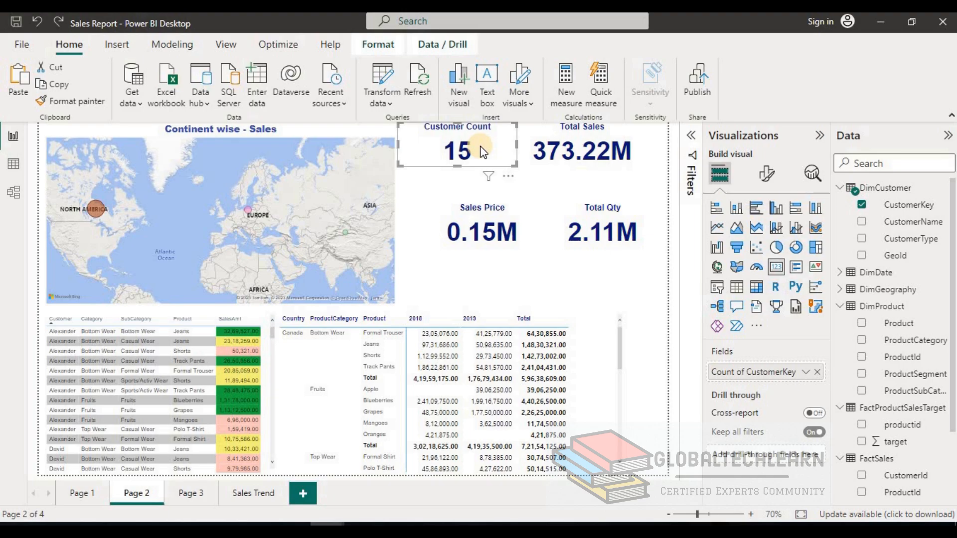
pyautogui.press('Delete')
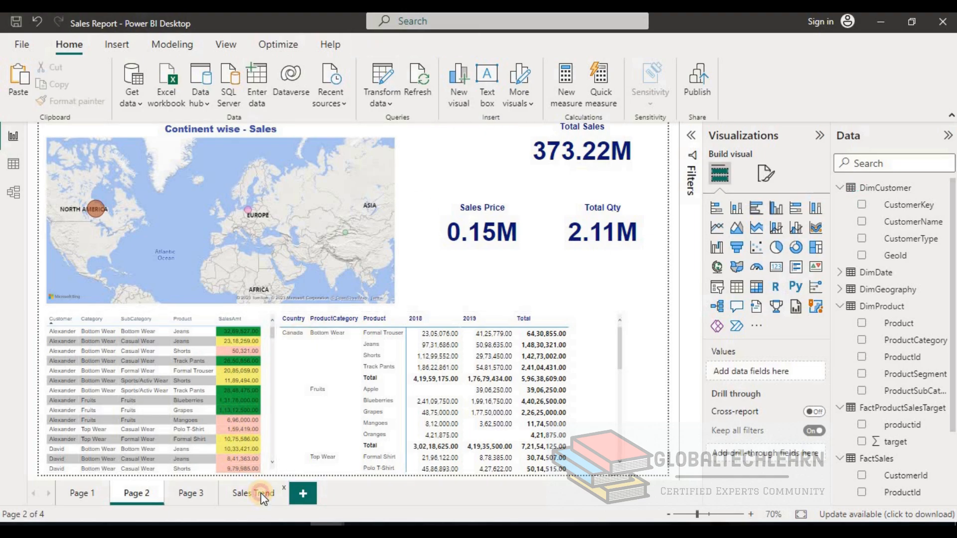
# - Paste the Customer Count card on the Sales Trend page and place it below the Month slicer, beside the Country slicer
pyautogui.click(259, 493)
pyautogui.click(133, 182)
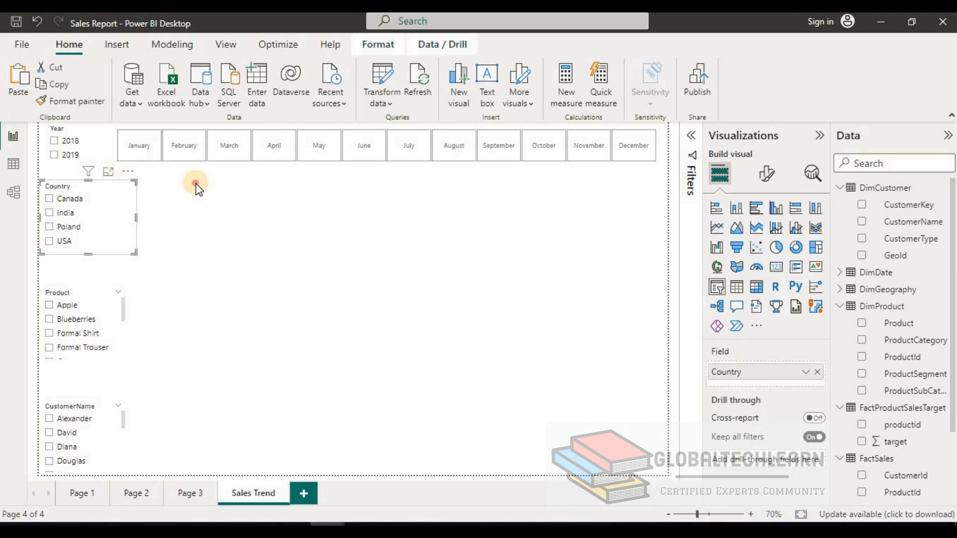
pyautogui.click(196, 186)
pyautogui.hotkey('ctrl', 'z')
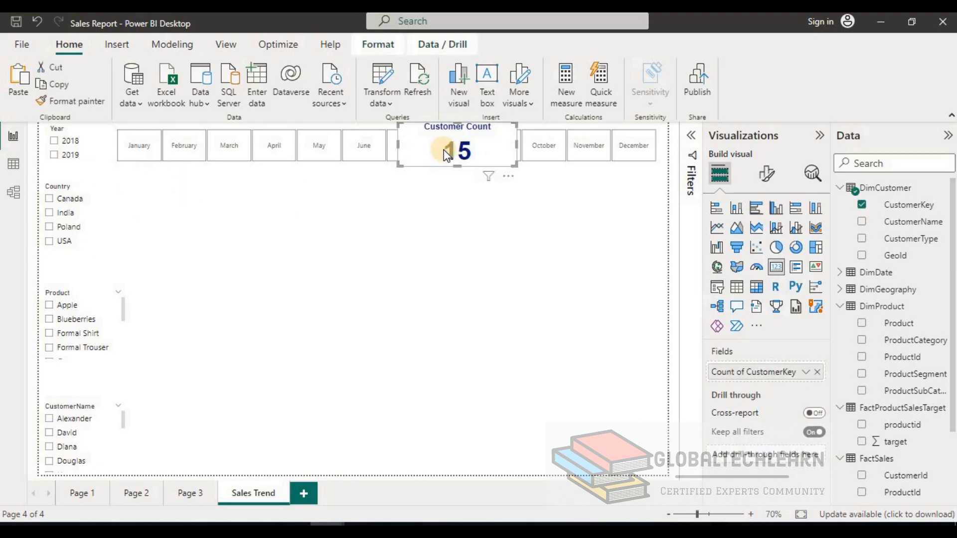
pyautogui.moveTo(425, 136); pyautogui.dragTo(157, 186)
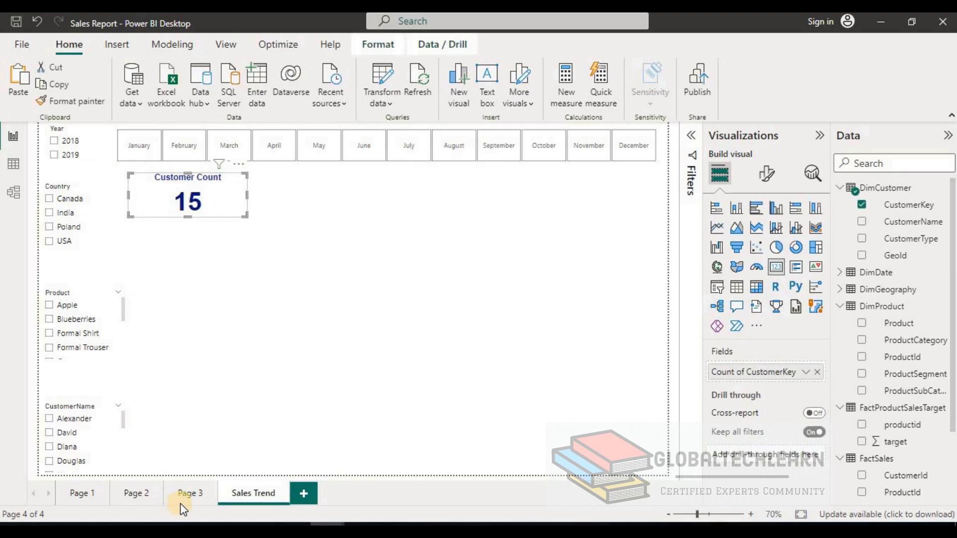
# - Move the Total Sales card from Page 2 to the Sales Trend page and place it beside the Customer Count card
pyautogui.click(147, 498)
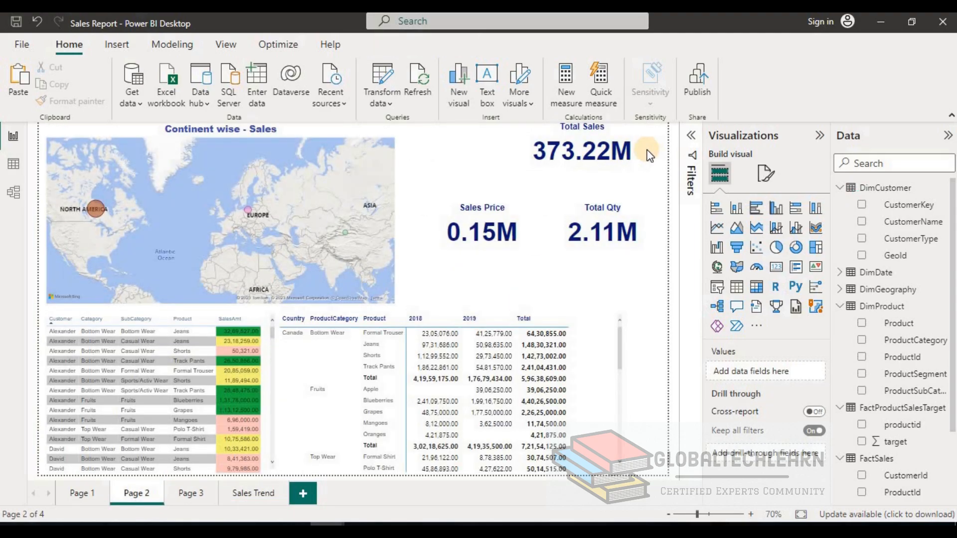
pyautogui.click(647, 157)
pyautogui.press('Delete')
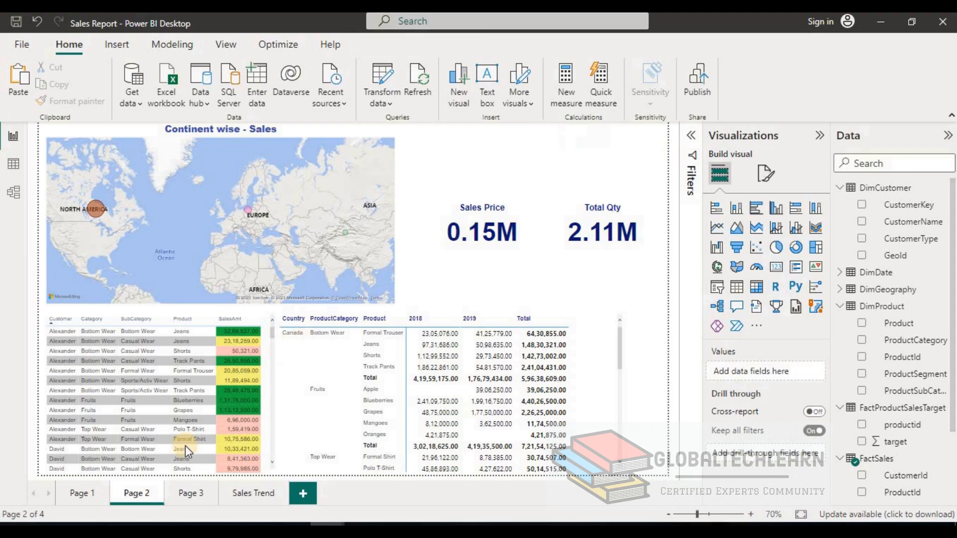
pyautogui.click(241, 492)
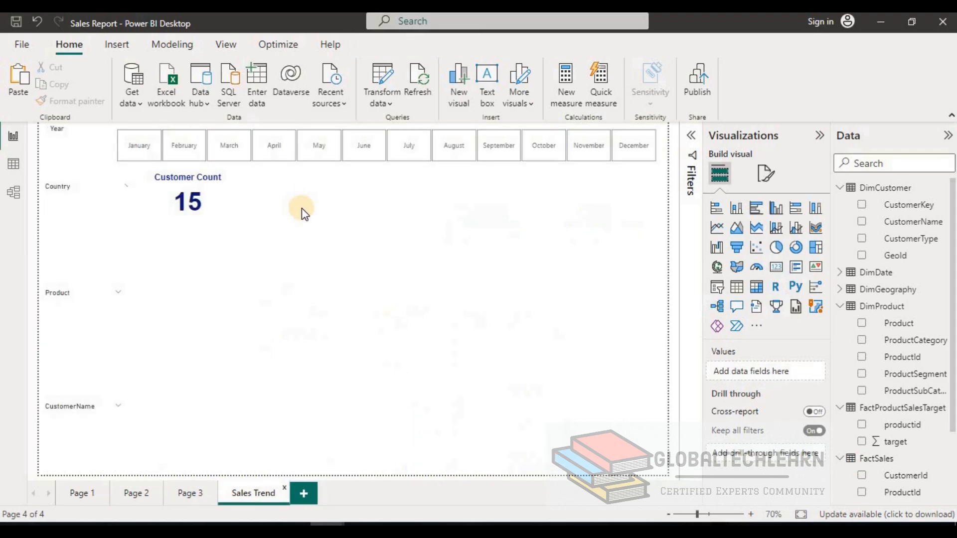
pyautogui.hotkey('ctrl', 'v')
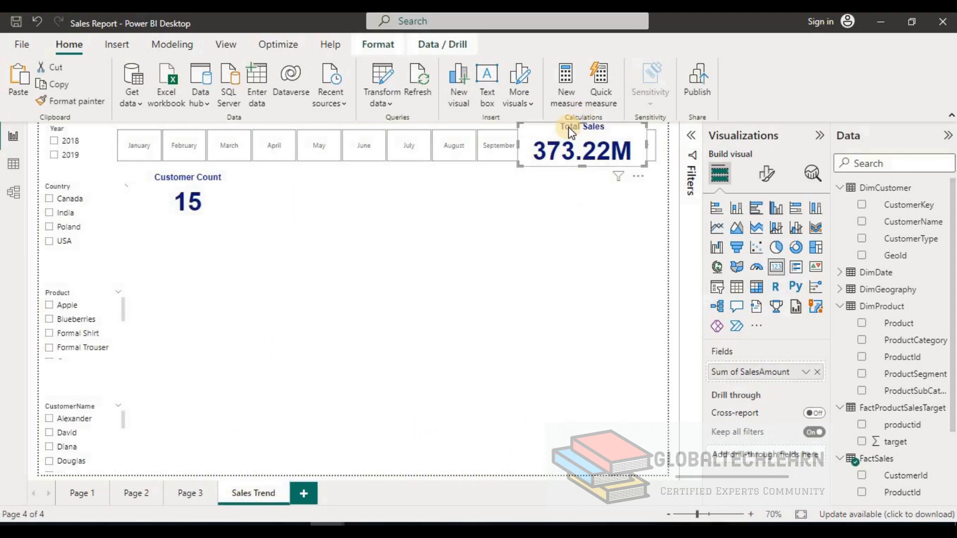
pyautogui.moveTo(568, 127); pyautogui.dragTo(293, 177)
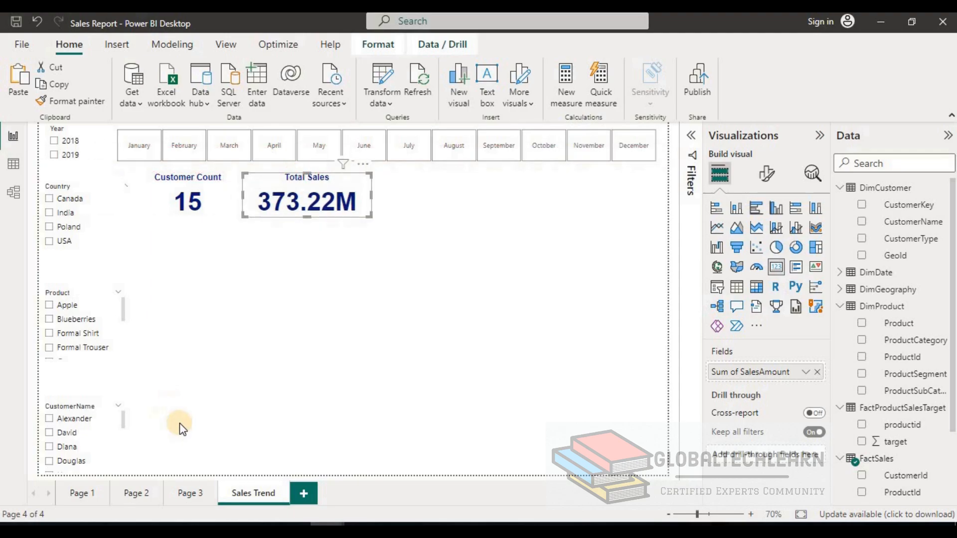
# - Move the Sales Price and Total Qty cards from Page 2 to the Sales Trend page and place them beside the Total Sales card
pyautogui.click(145, 498)
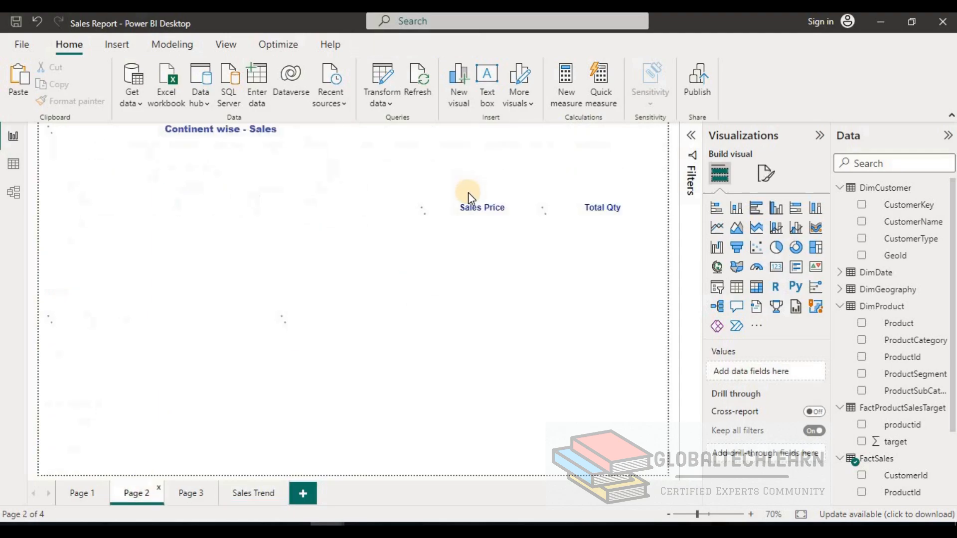
pyautogui.click(459, 209)
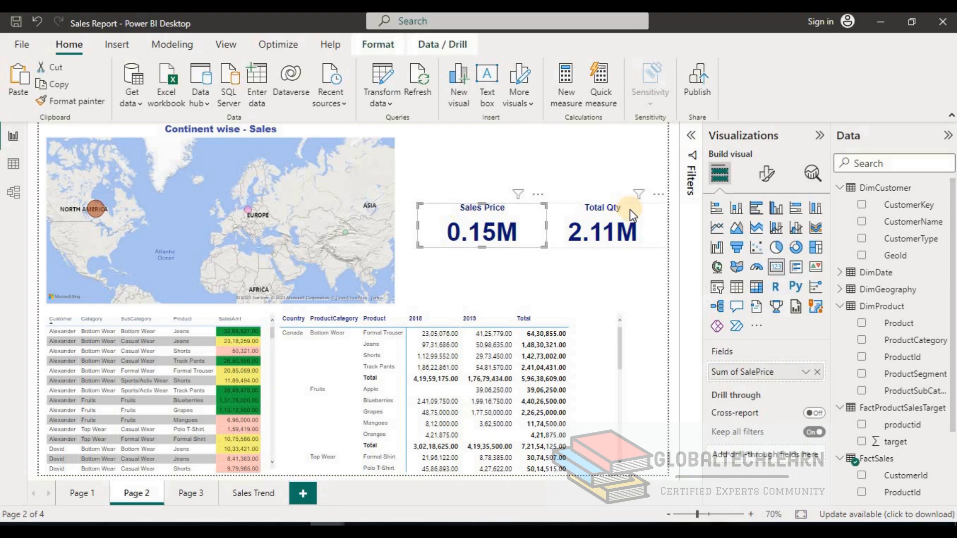
pyautogui.keyDown('ctrl'); pyautogui.click(635, 219); pyautogui.keyUp('ctrl')
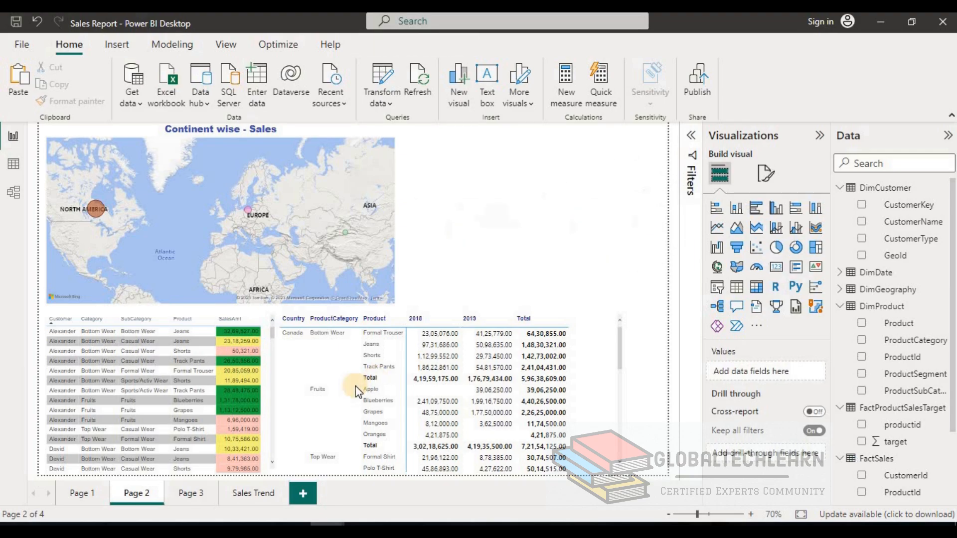
pyautogui.press('Delete')
pyautogui.click(253, 497)
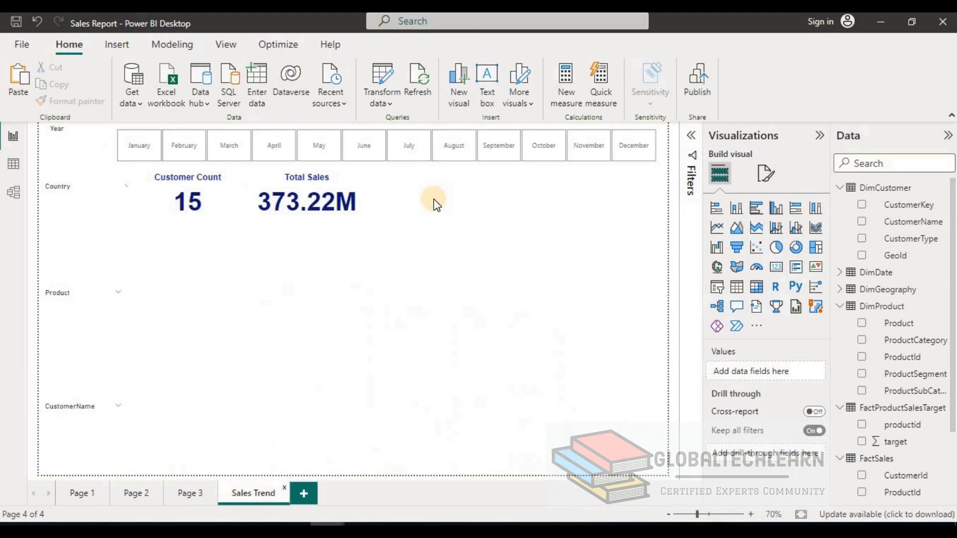
pyautogui.hotkey('ctrl', 'z')
pyautogui.moveTo(449, 227); pyautogui.dragTo(427, 199)
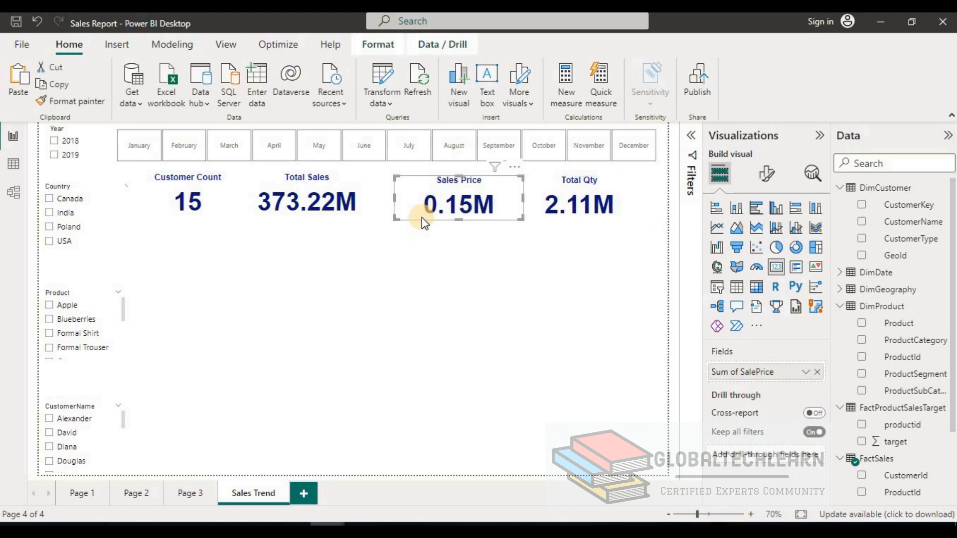
pyautogui.click(410, 286)
# - Move the Product wise Sales chart from Page 1 to the Sales Trend page and place it below the Customer Count and Total Sales cards
pyautogui.click(82, 493)
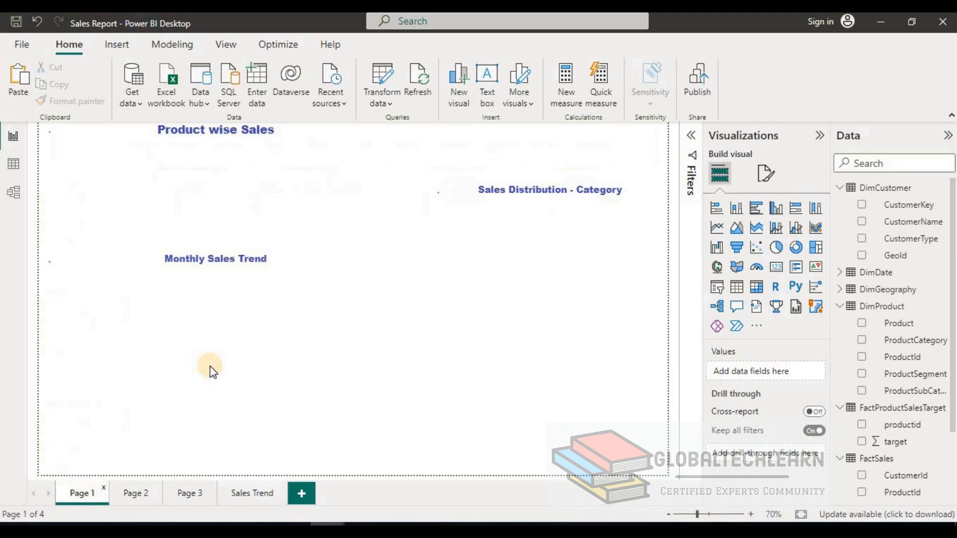
pyautogui.click(344, 172)
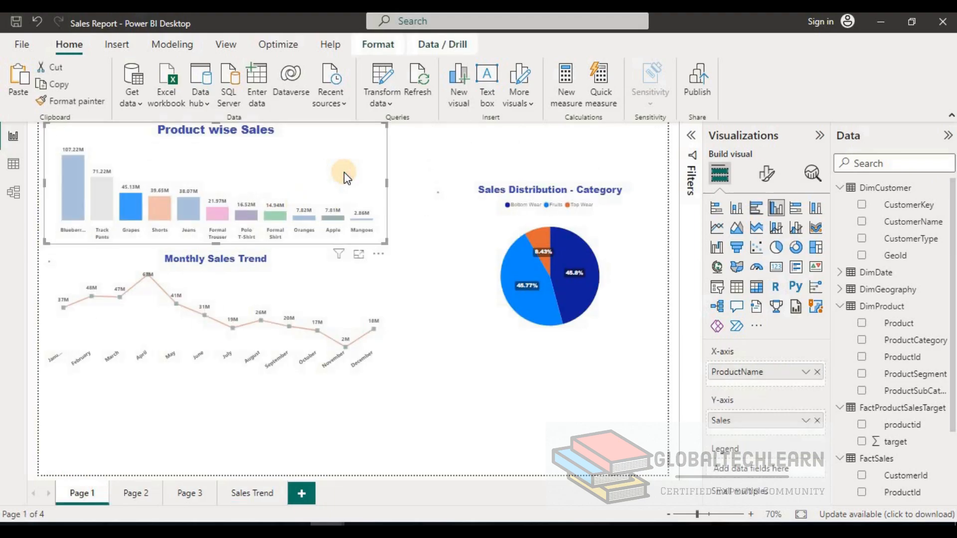
pyautogui.press('Delete')
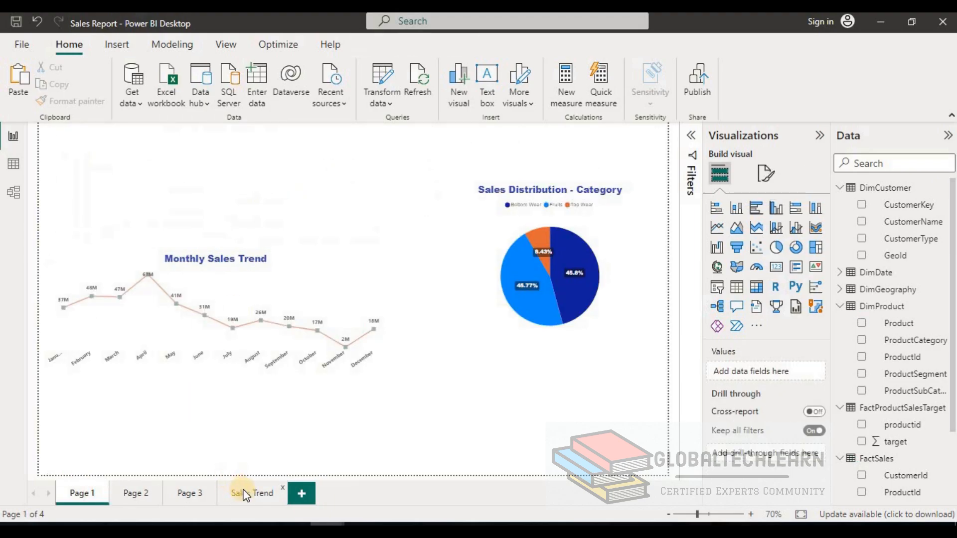
pyautogui.click(245, 494)
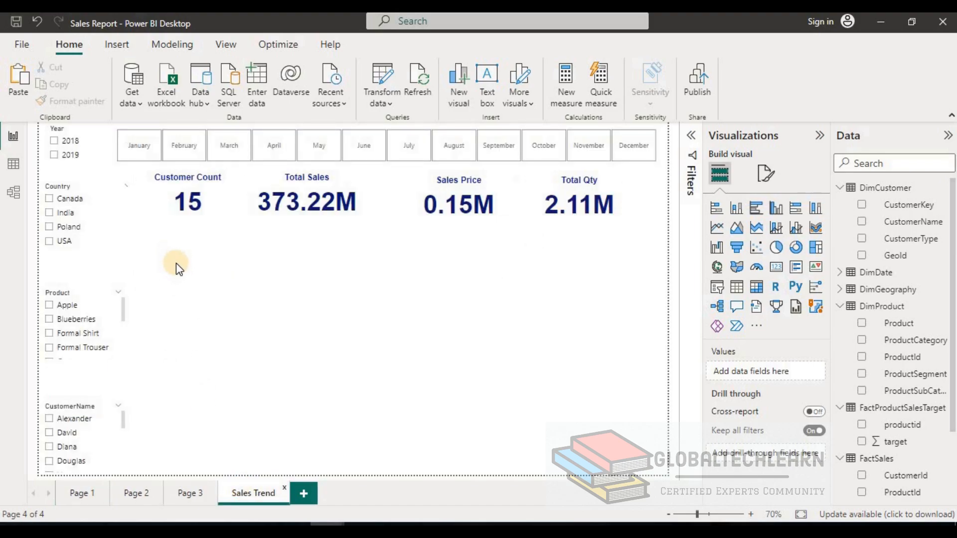
pyautogui.hotkey('ctrl', 'v')
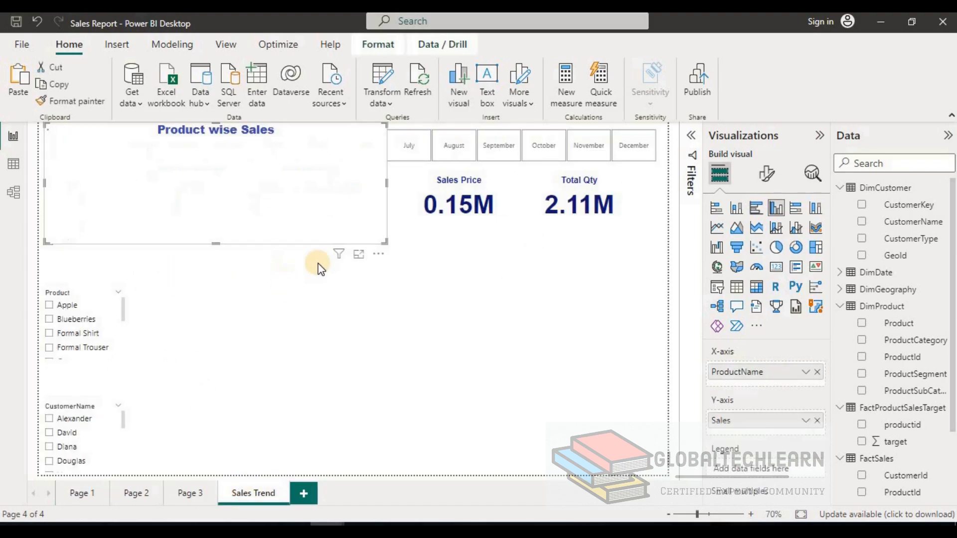
pyautogui.moveTo(258, 274); pyautogui.dragTo(263, 255)
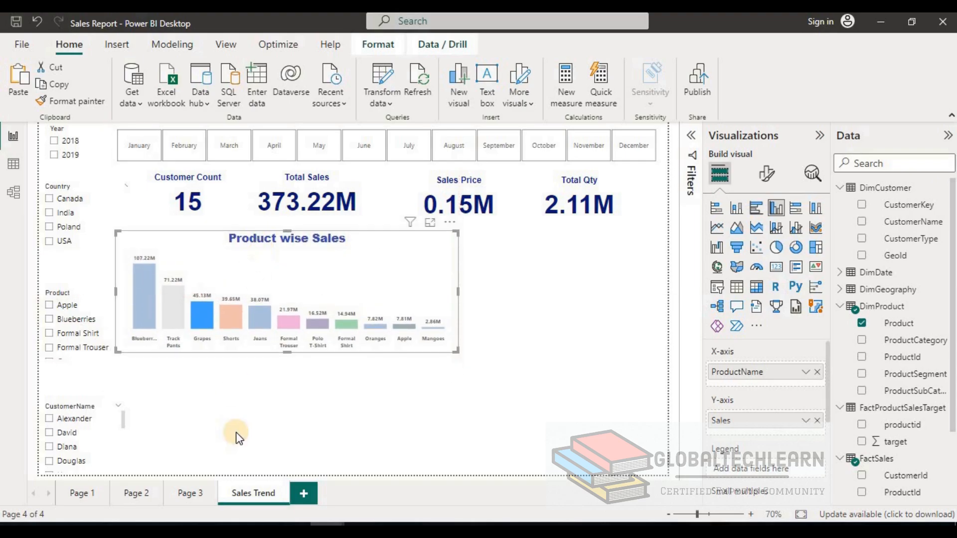
# - Move the Monthly Sales Trend line chart from Page 1 to the Sales Trend page and place it below the Product wise Sales chart
pyautogui.click(83, 494)
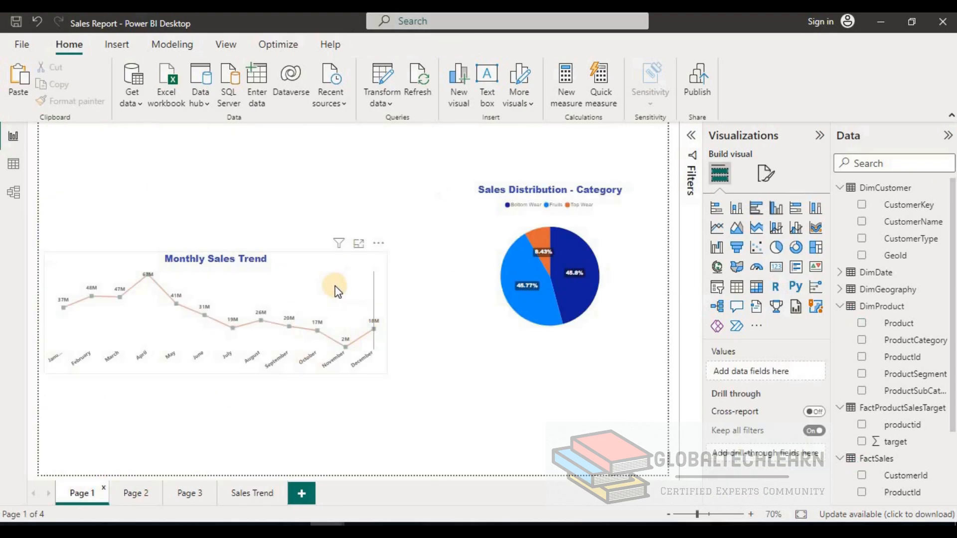
pyautogui.click(334, 288)
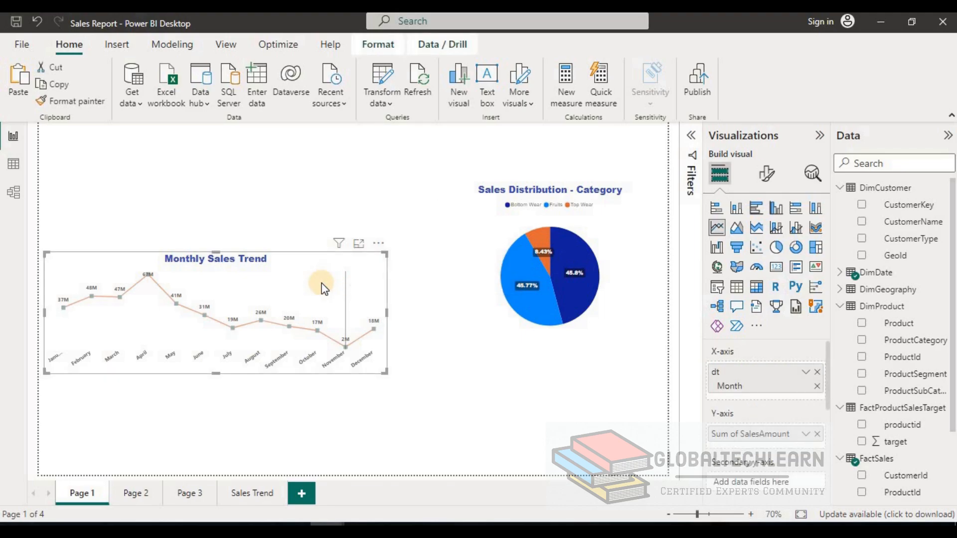
pyautogui.hotkey('ctrl', 'x')
pyautogui.click(249, 491)
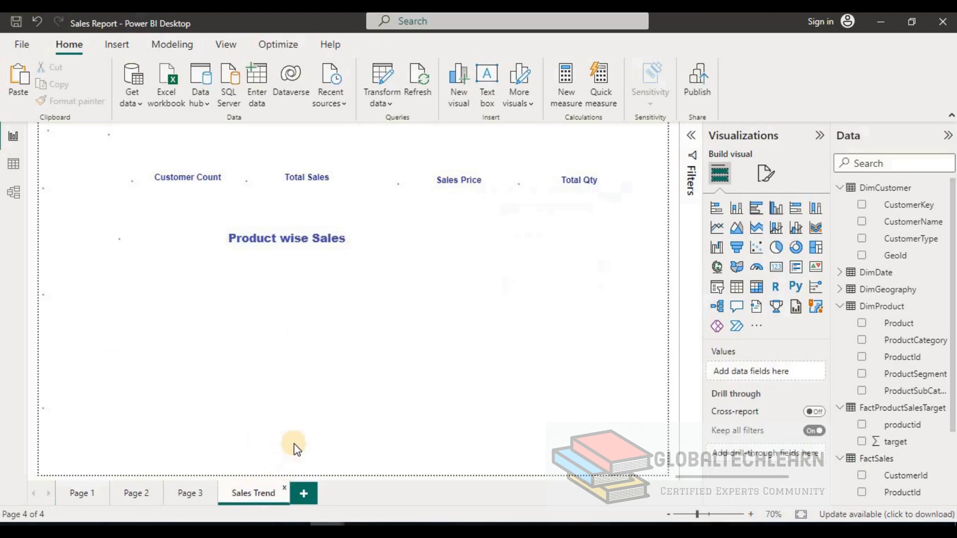
pyautogui.hotkey('ctrl', 'v')
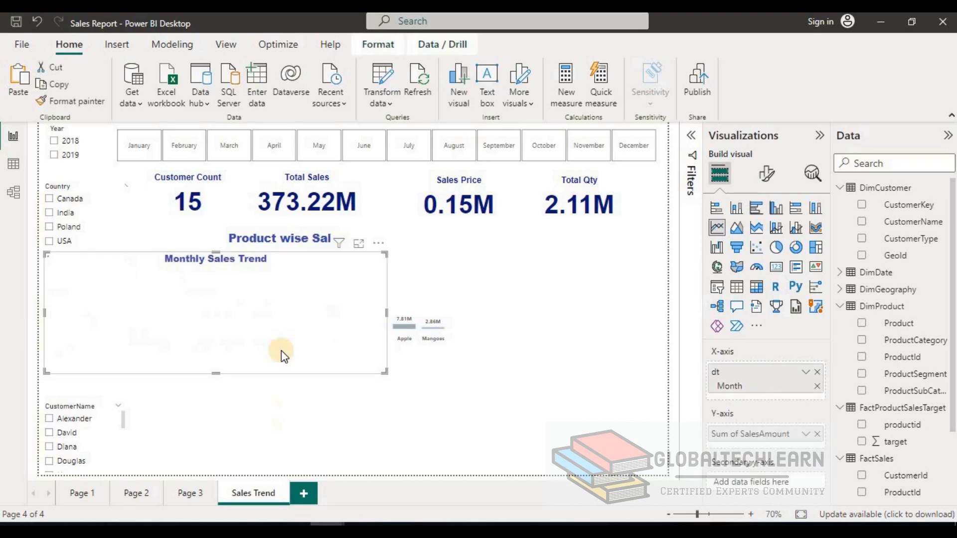
pyautogui.moveTo(325, 310); pyautogui.dragTo(374, 390)
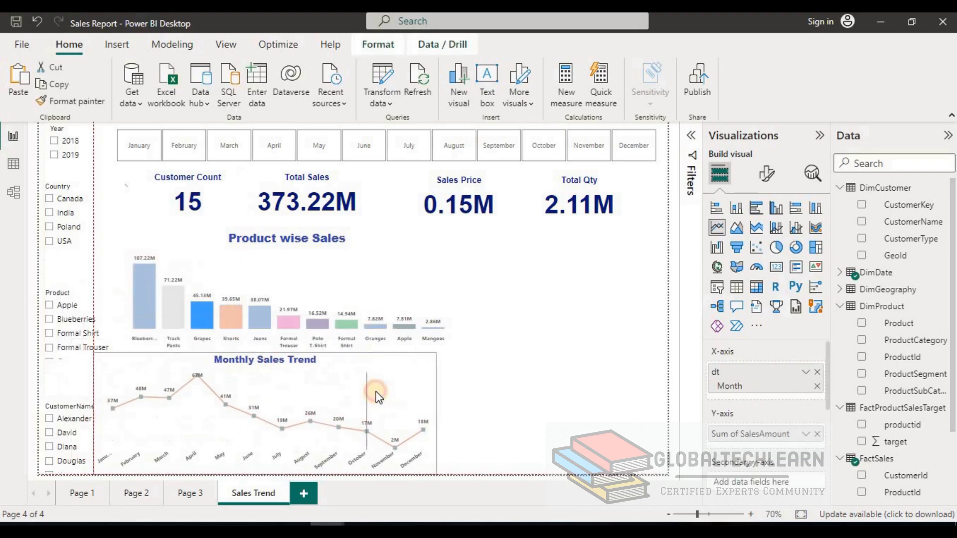
pyautogui.click(132, 495)
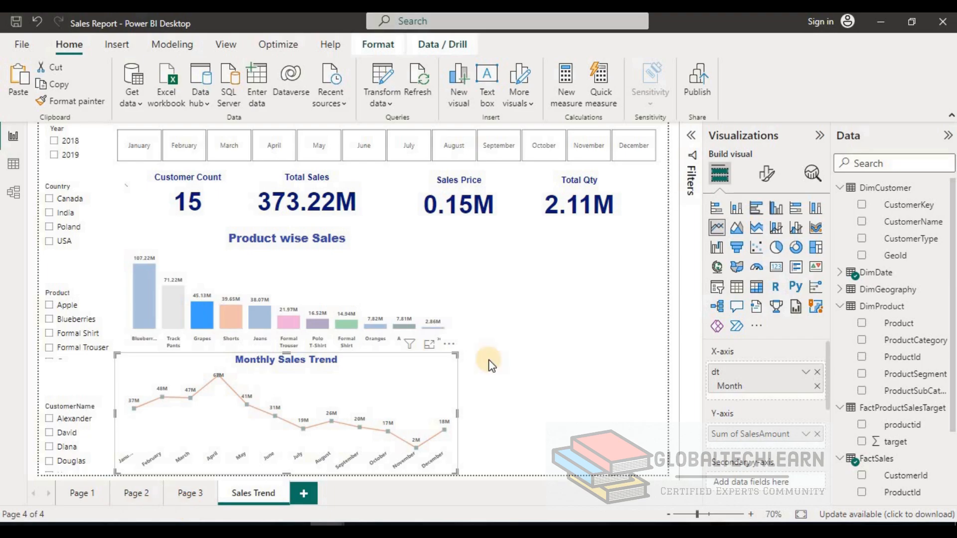
# - Narrow both charts to the outer edge of the Total Sales card and place Monthly Sales Trend beside Product wise Sales, under the Sales Price and Total Qty cards
pyautogui.click(458, 289)
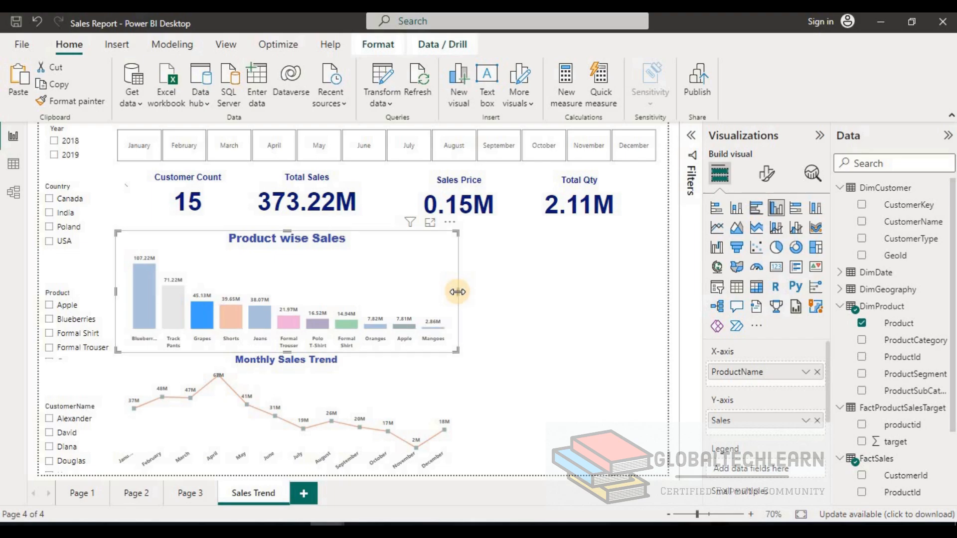
pyautogui.moveTo(383, 291); pyautogui.dragTo(372, 292)
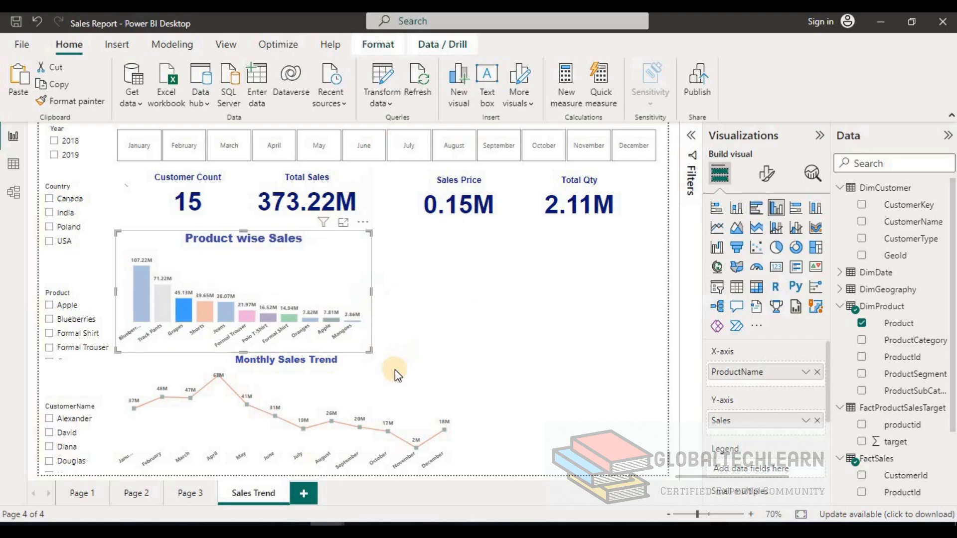
pyautogui.click(400, 384)
pyautogui.moveTo(455, 406); pyautogui.dragTo(367, 401)
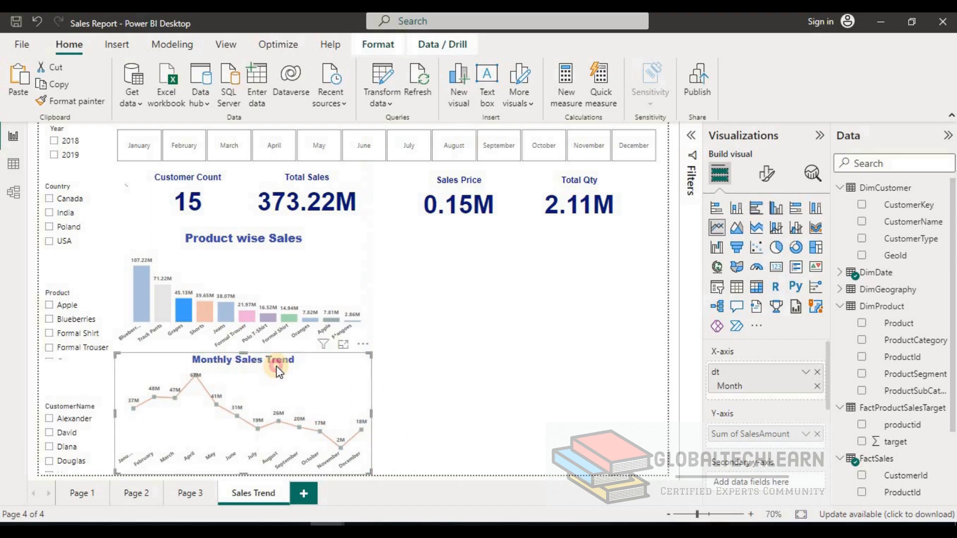
pyautogui.moveTo(276, 366); pyautogui.dragTo(537, 251)
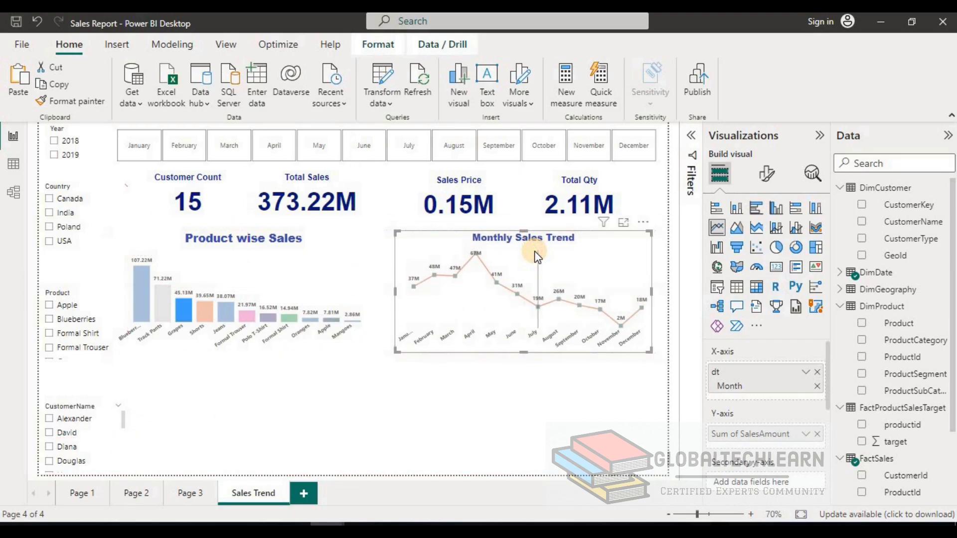
# - Move the decomposition tree from Page 3 to the Sales Trend page, place it below the two charts and widen it to the page edge
pyautogui.click(190, 492)
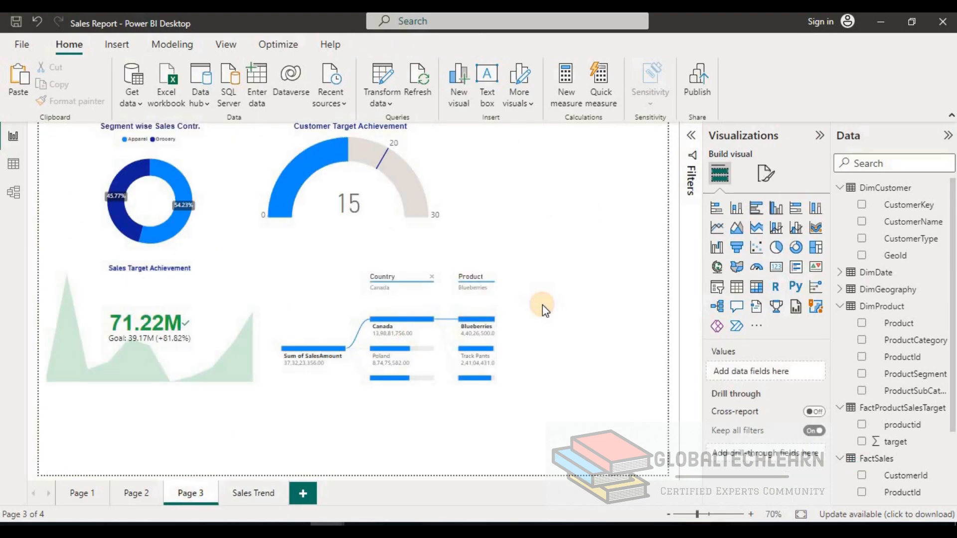
pyautogui.click(342, 301)
pyautogui.press('Delete')
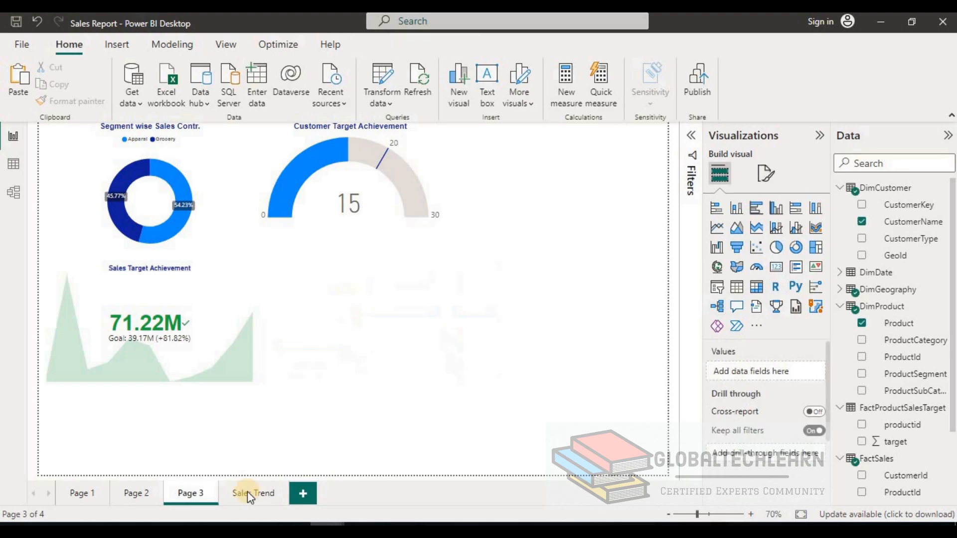
pyautogui.click(255, 495)
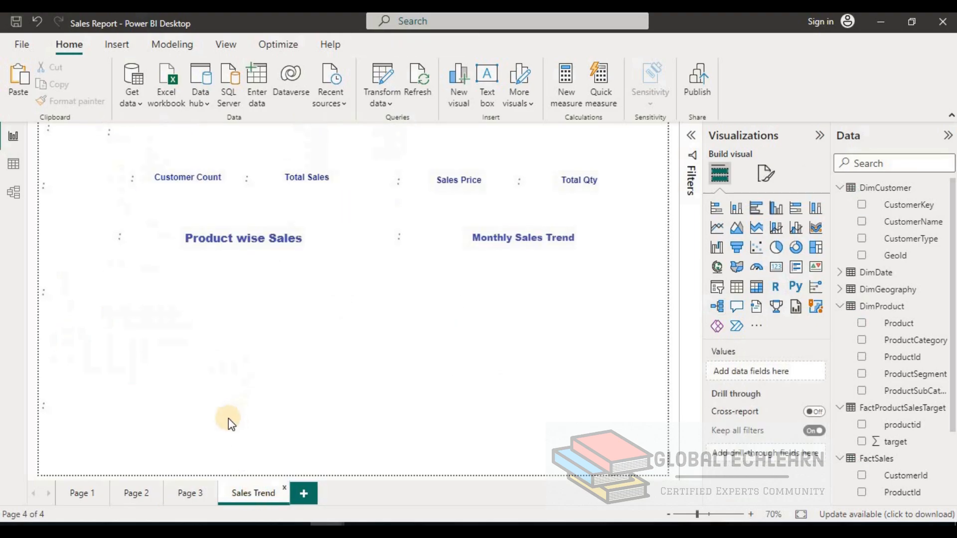
pyautogui.hotkey('ctrl', 'v')
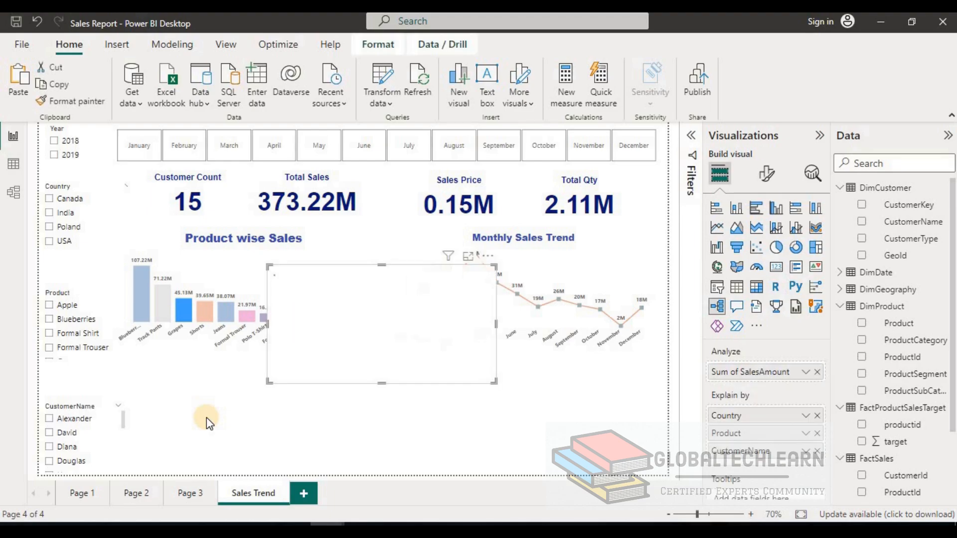
pyautogui.moveTo(278, 298); pyautogui.dragTo(154, 402)
pyautogui.moveTo(371, 416); pyautogui.dragTo(685, 418)
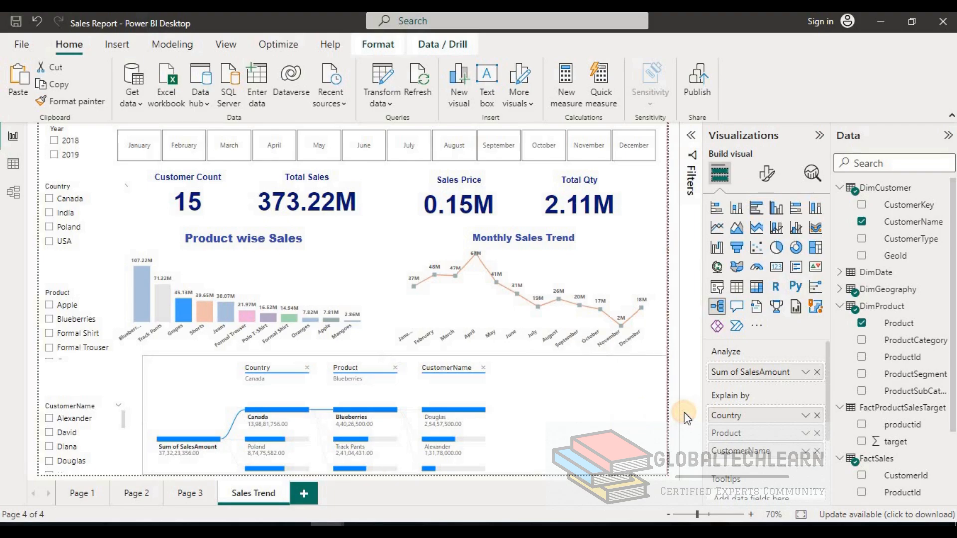
pyautogui.click(493, 363)
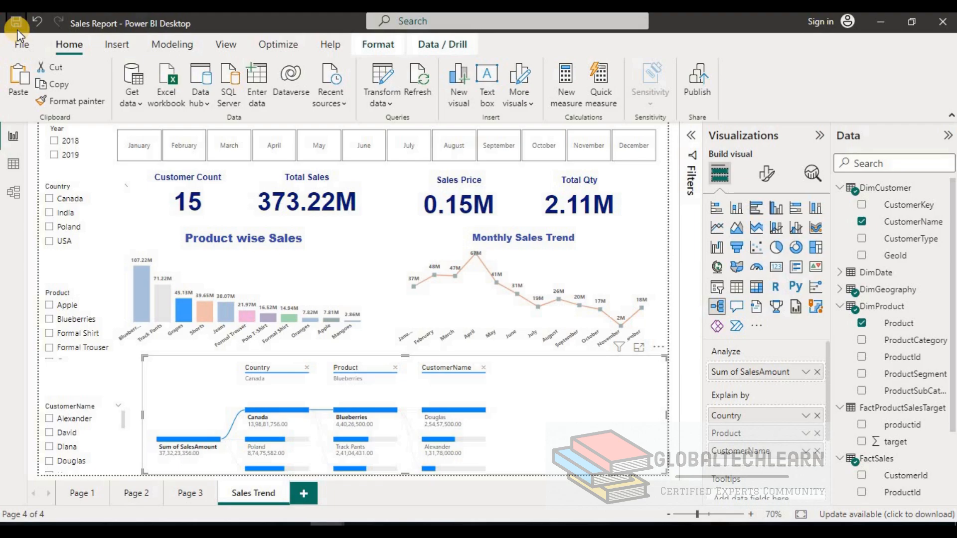
pyautogui.click(508, 388)
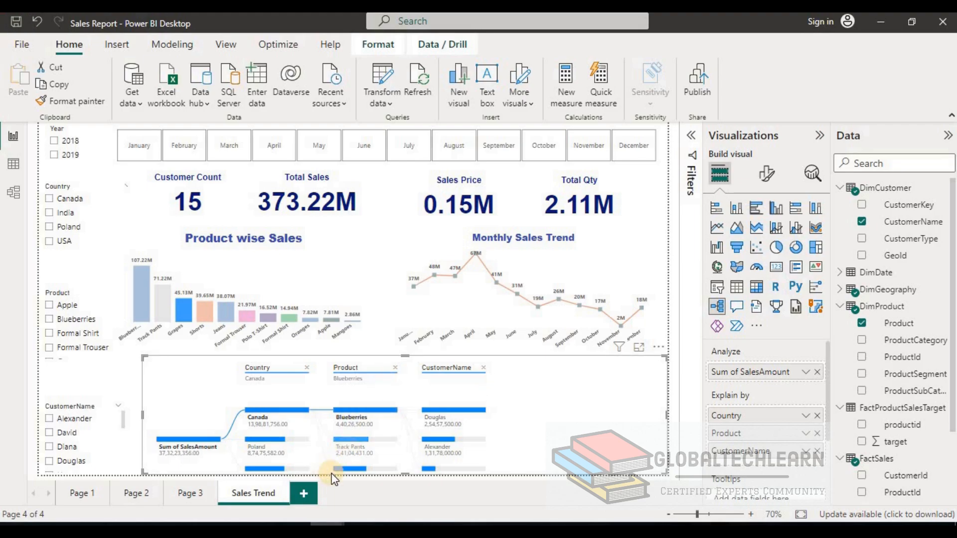
pyautogui.click(659, 347)
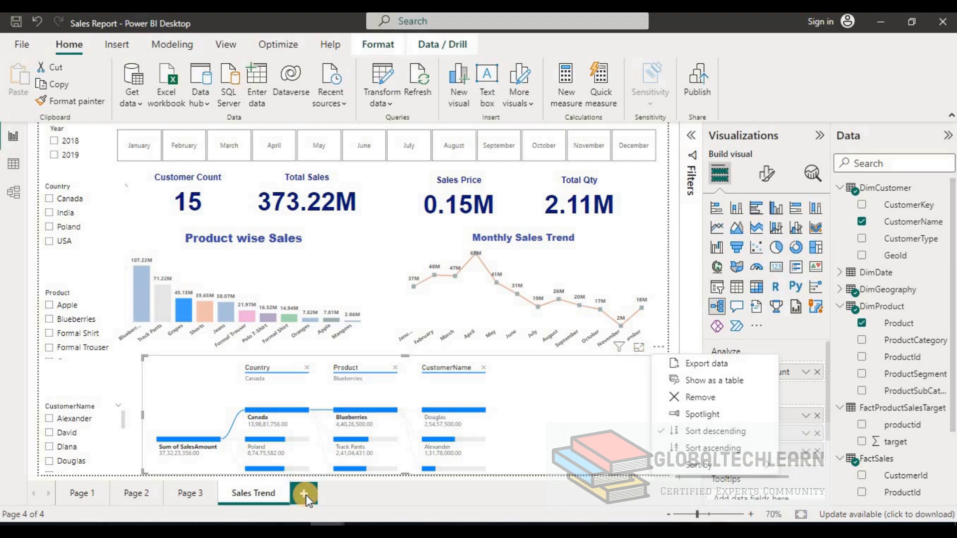
# - Add a new report page and name it Distribution
pyautogui.click(304, 494)
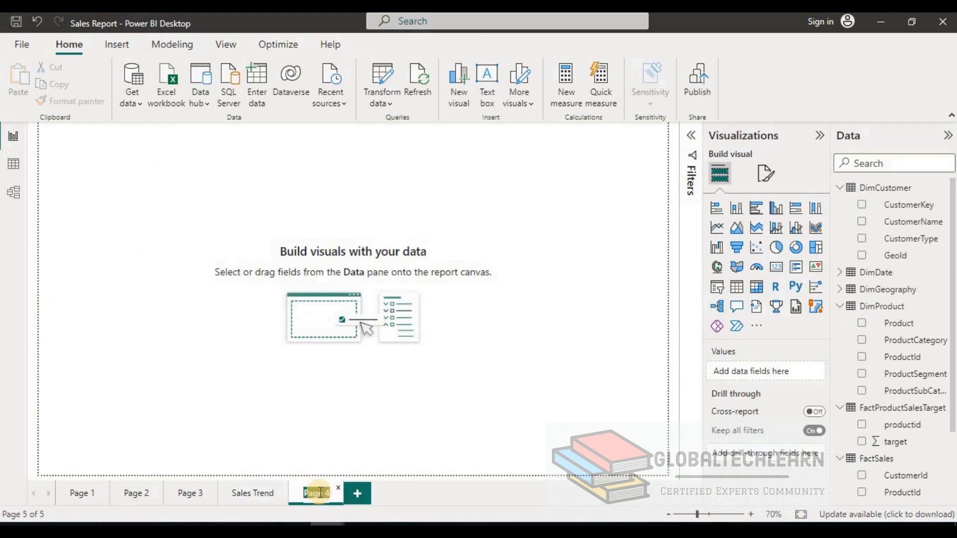
pyautogui.write('button')
pyautogui.click(335, 409)
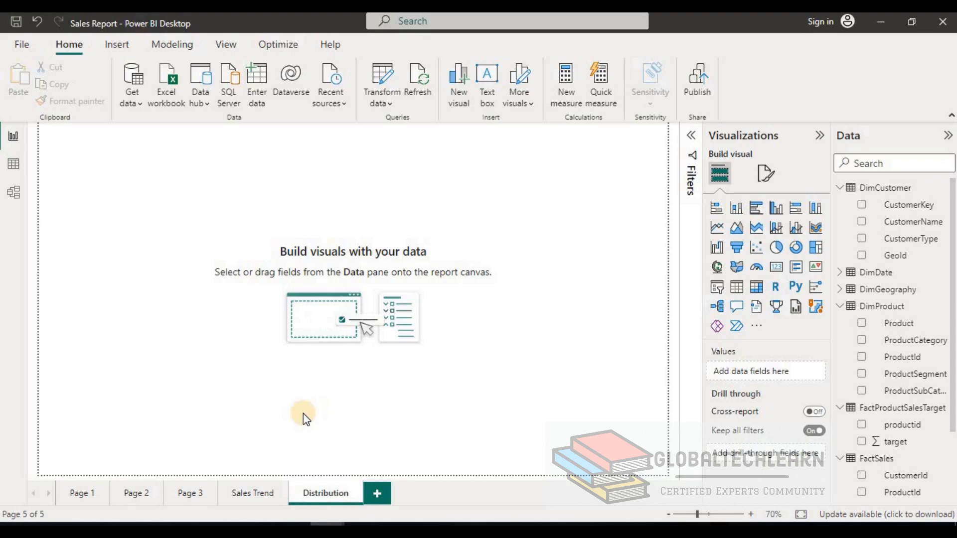
# - Move the Continent wise - Sales map from Page 2 to the Distribution page
pyautogui.click(138, 499)
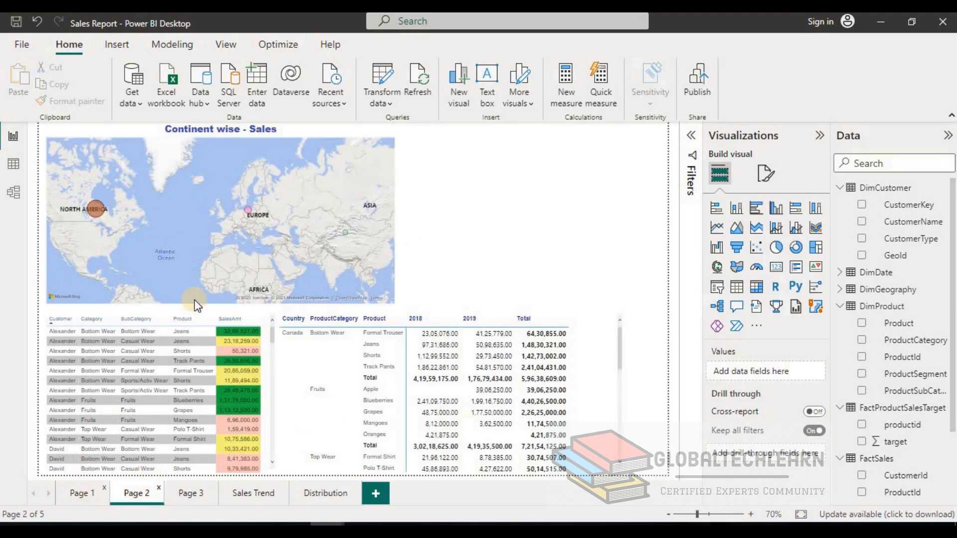
pyautogui.click(293, 168)
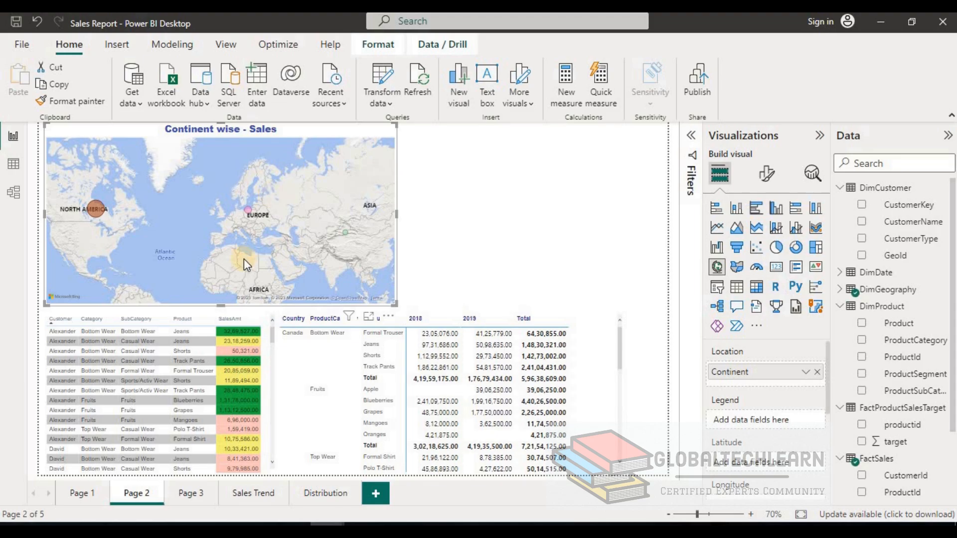
pyautogui.press('Delete')
pyautogui.click(319, 499)
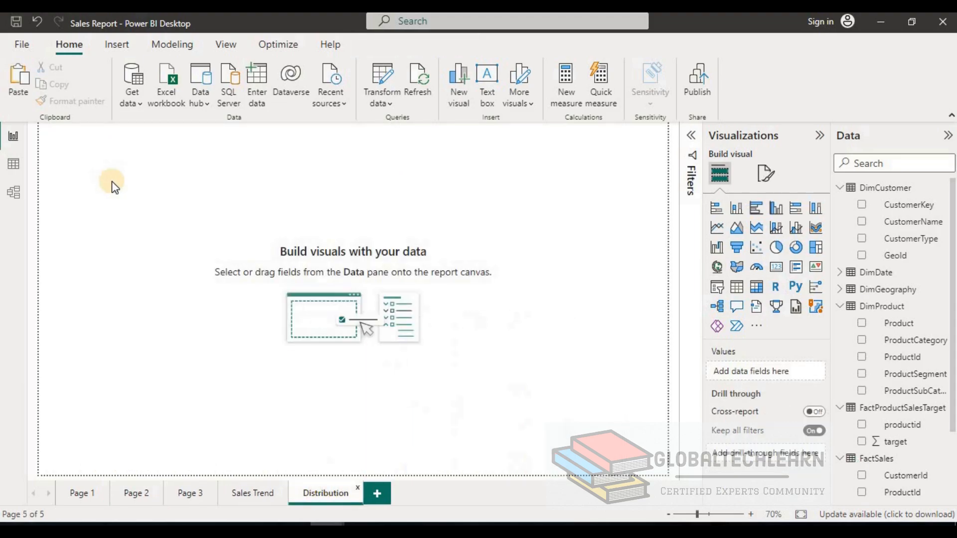
pyautogui.hotkey('ctrl', 'z')
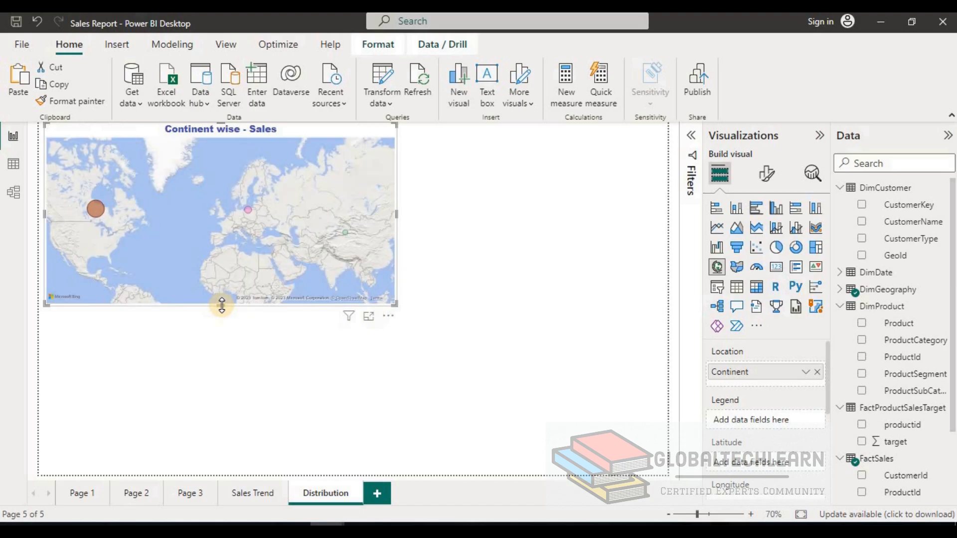
# - Shorten the Distribution map and move the Sales Target Achievement KPI from Page 3 beside it, stretched to the map's lower edge and the page edge
pyautogui.moveTo(219, 305); pyautogui.dragTo(216, 273)
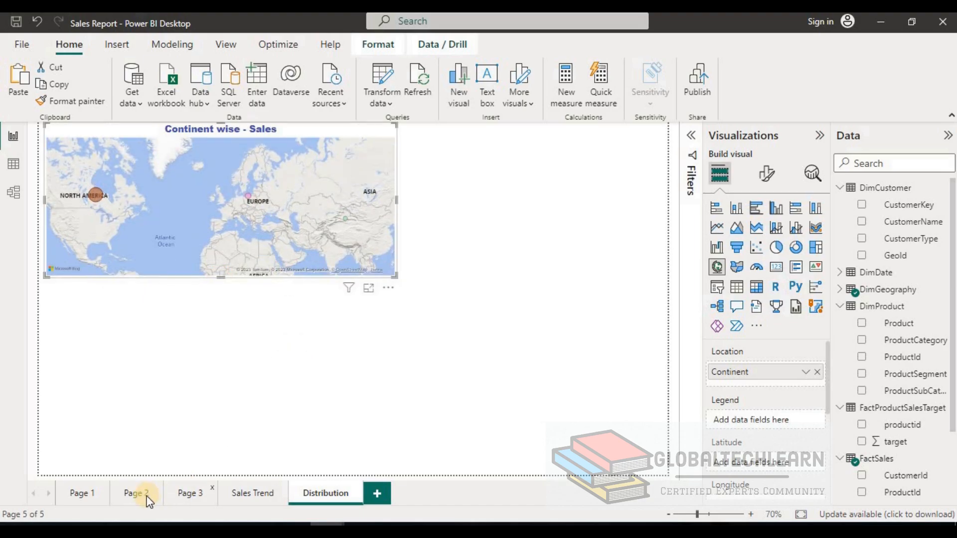
pyautogui.click(198, 498)
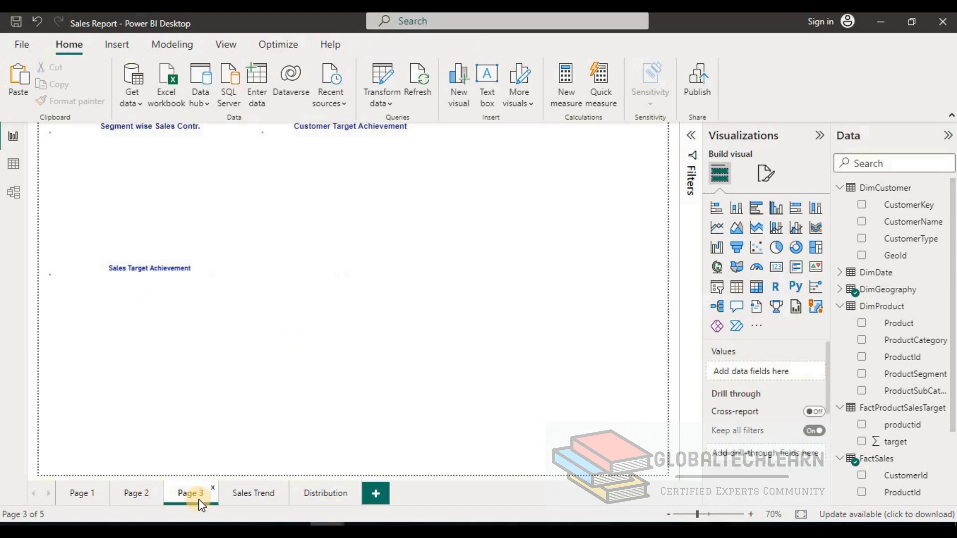
pyautogui.click(228, 303)
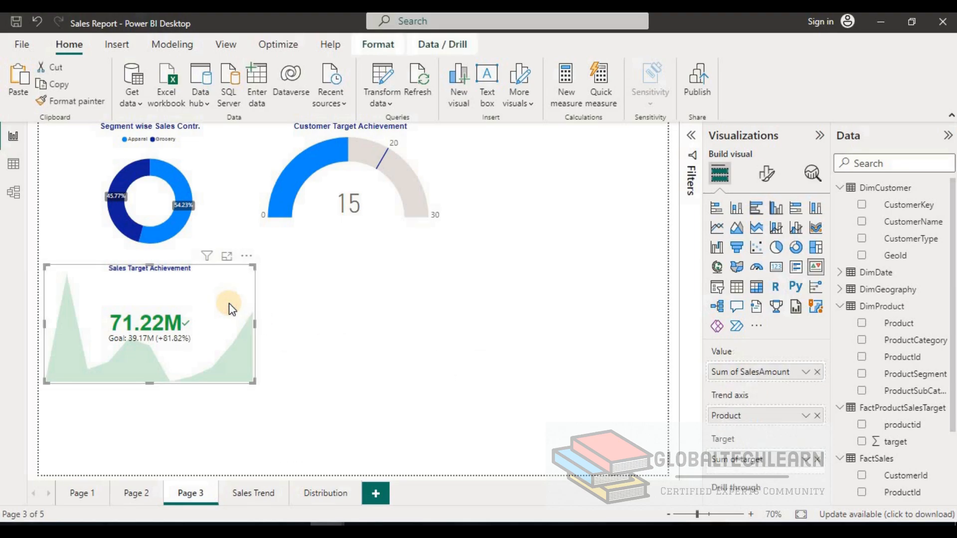
pyautogui.press('Delete')
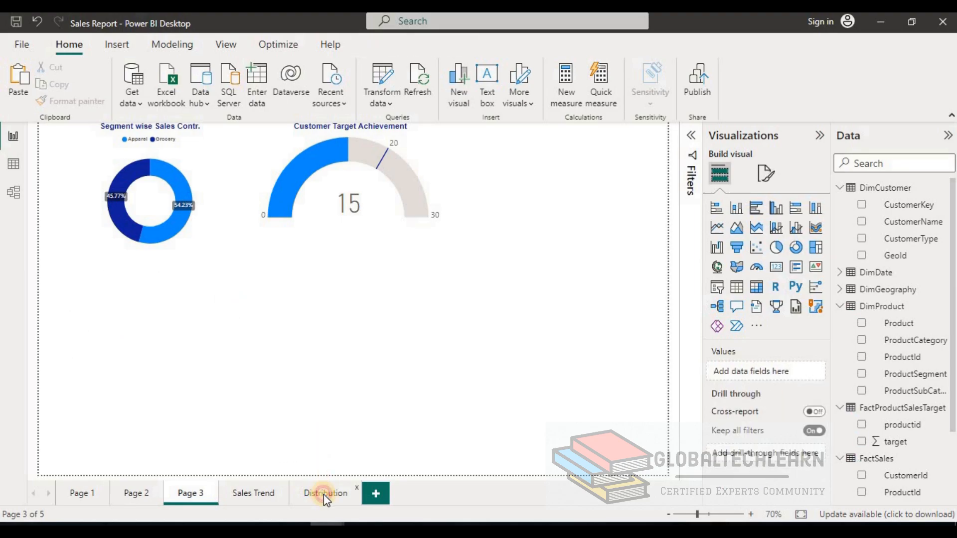
pyautogui.click(325, 496)
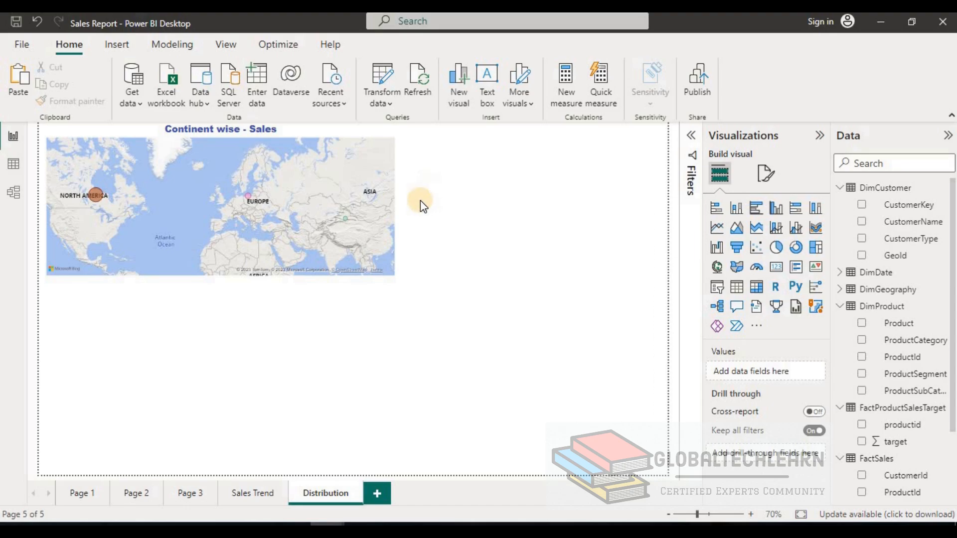
pyautogui.hotkey('ctrl', 'v')
pyautogui.moveTo(173, 322); pyautogui.dragTo(504, 199)
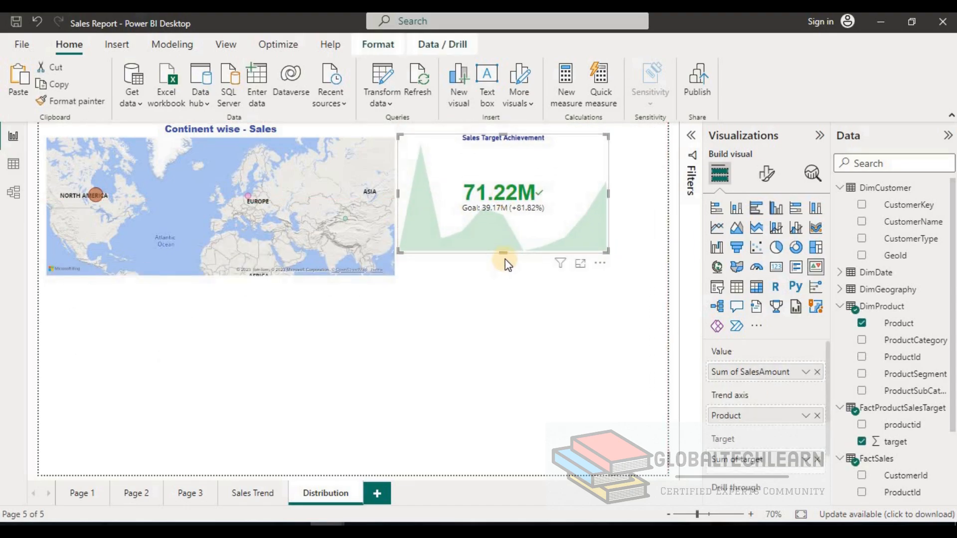
pyautogui.moveTo(503, 254); pyautogui.dragTo(504, 276)
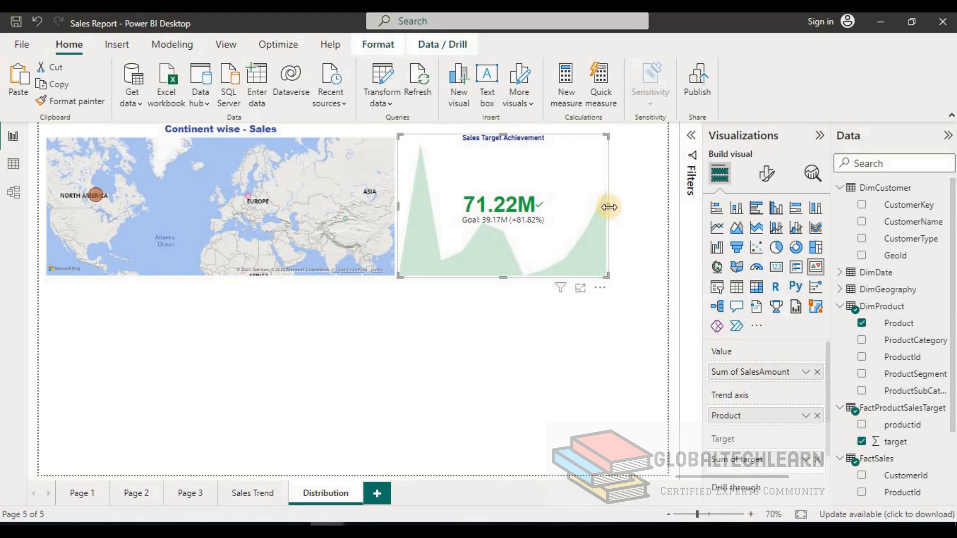
pyautogui.moveTo(609, 207); pyautogui.dragTo(672, 199)
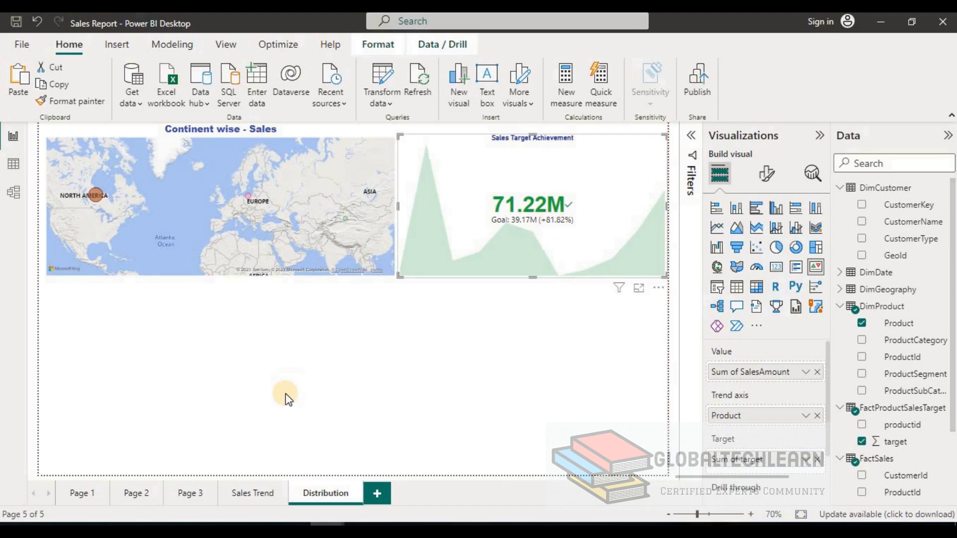
# - Move the Sales Distribution - Category pie chart from Page 1 to the Distribution page and place it below the map
pyautogui.click(86, 493)
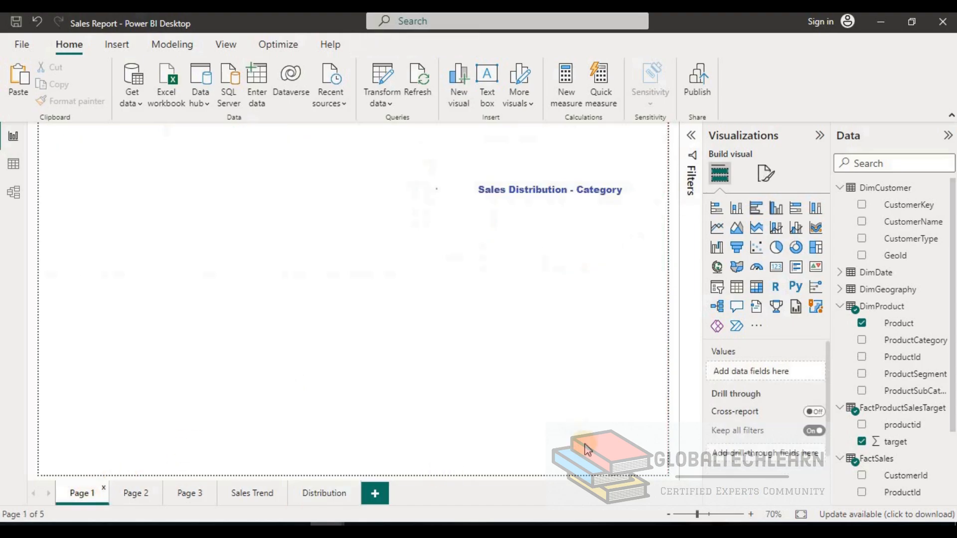
pyautogui.click(640, 266)
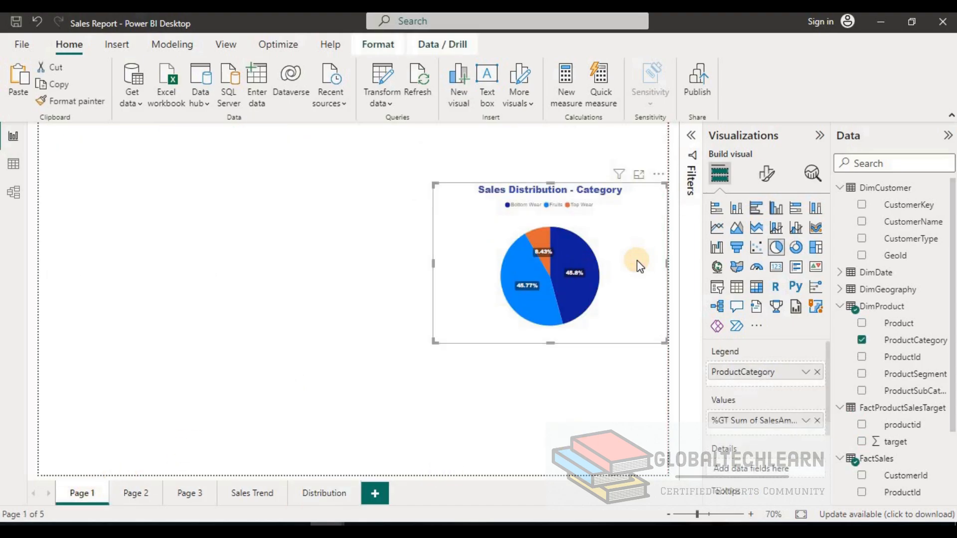
pyautogui.press('Delete')
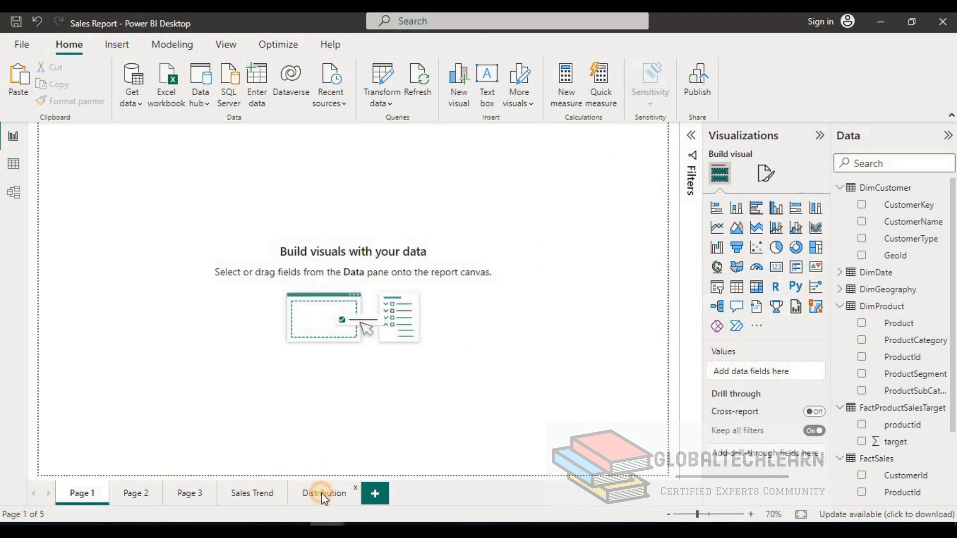
pyautogui.click(323, 494)
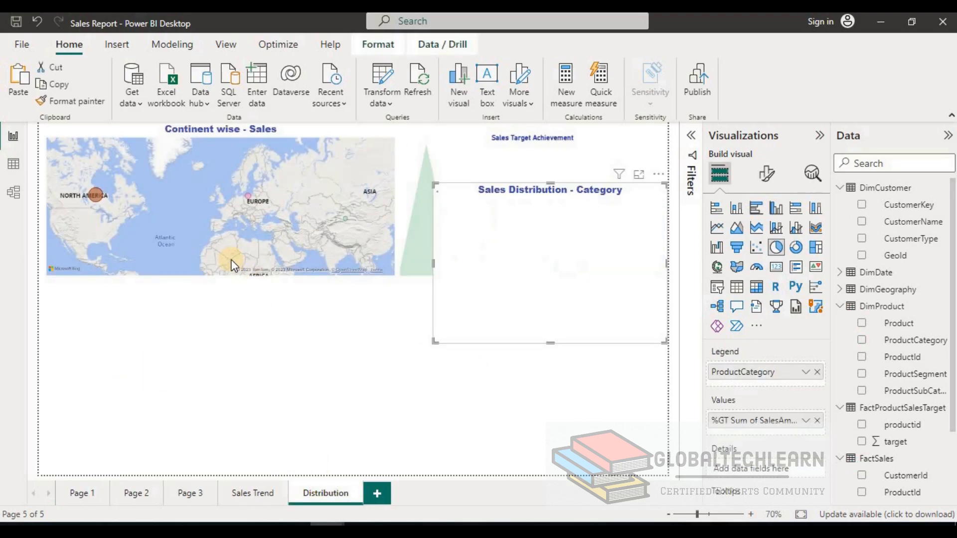
pyautogui.moveTo(486, 207); pyautogui.dragTo(101, 312)
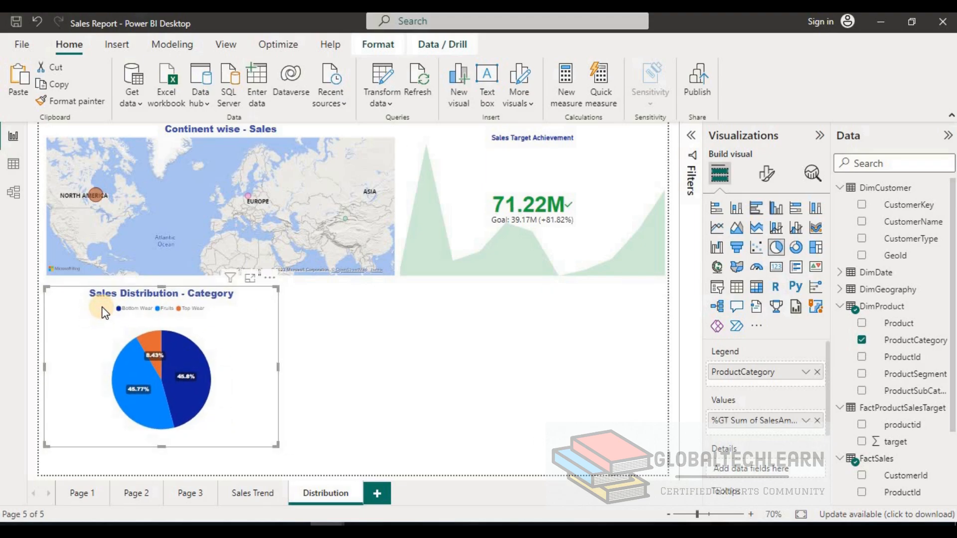
pyautogui.click(160, 470)
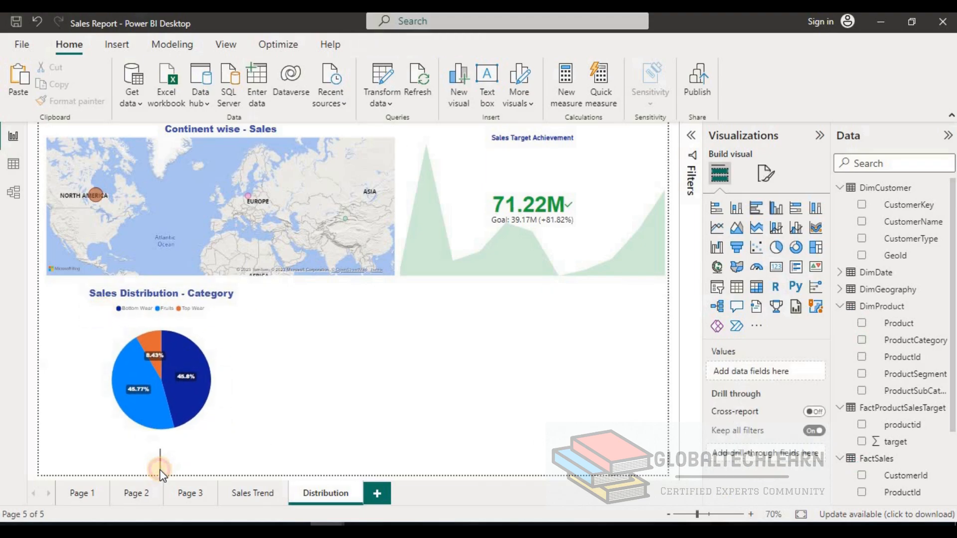
pyautogui.click(272, 393)
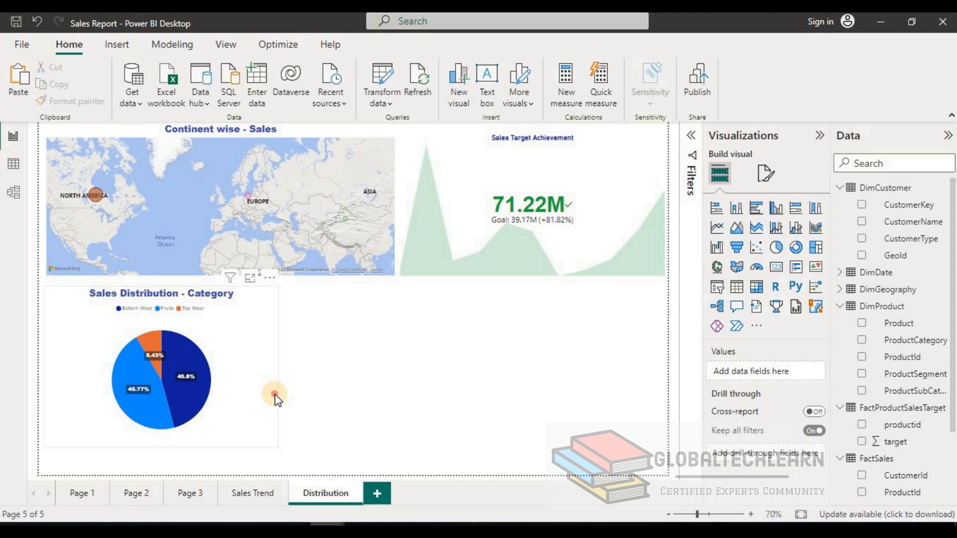
# - Move the Segment wise Sales Contr. donut and Customer Target Achievement gauge from Page 3 to the Distribution page, placing them beside the pie chart
pyautogui.click(129, 493)
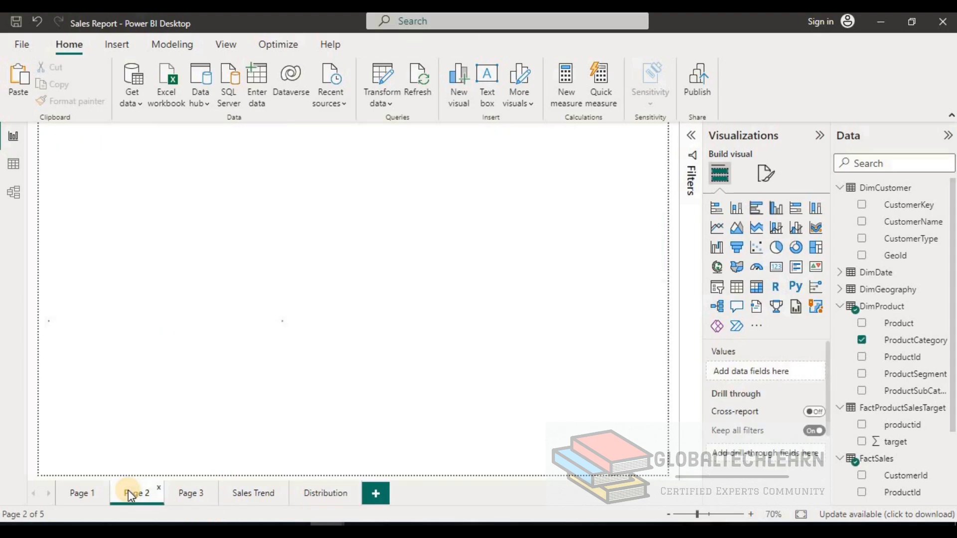
pyautogui.click(196, 497)
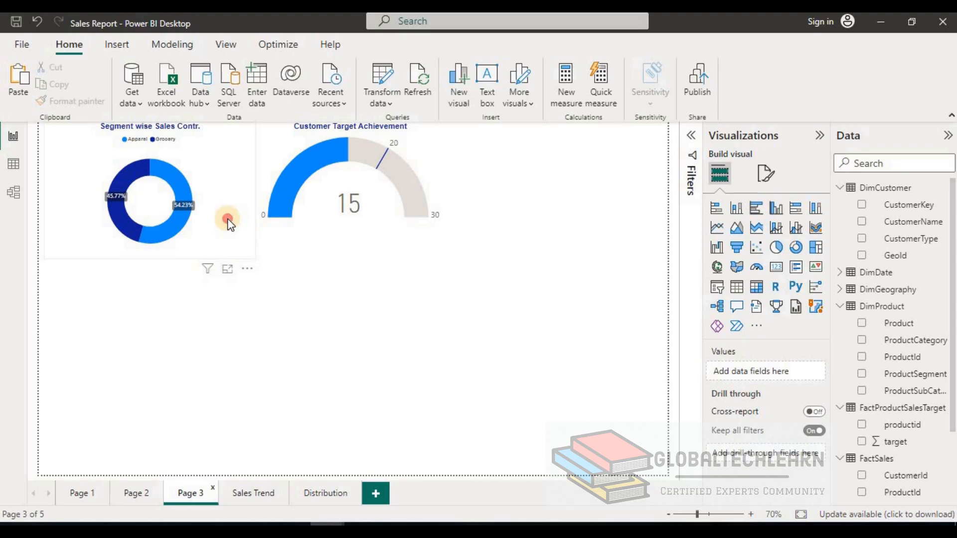
pyautogui.click(227, 222)
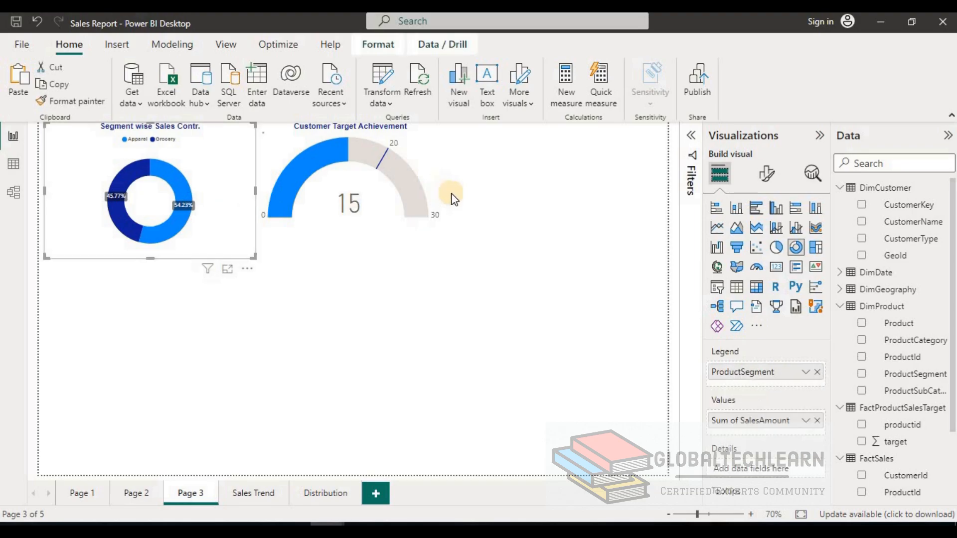
pyautogui.keyDown('ctrl'); pyautogui.click(432, 175); pyautogui.keyUp('ctrl')
pyautogui.press('Delete')
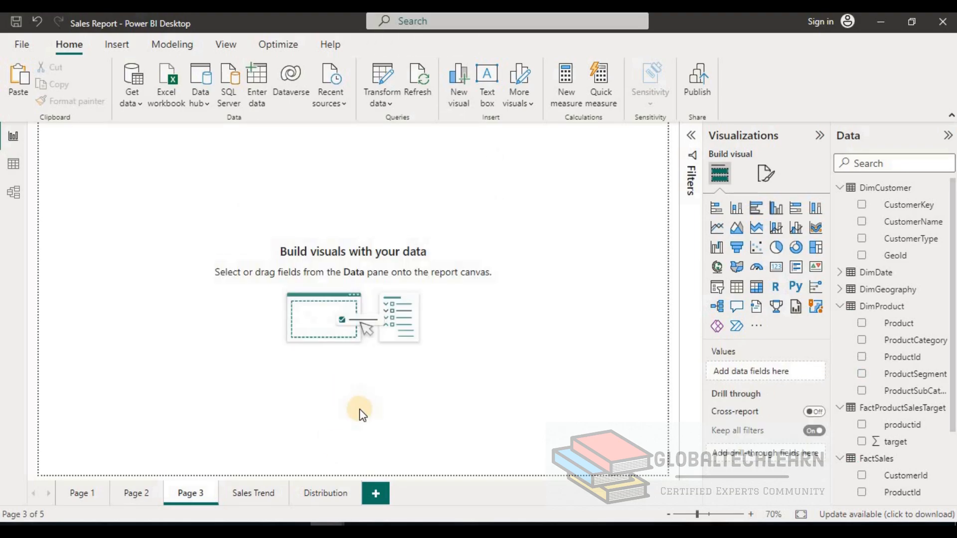
pyautogui.click(316, 493)
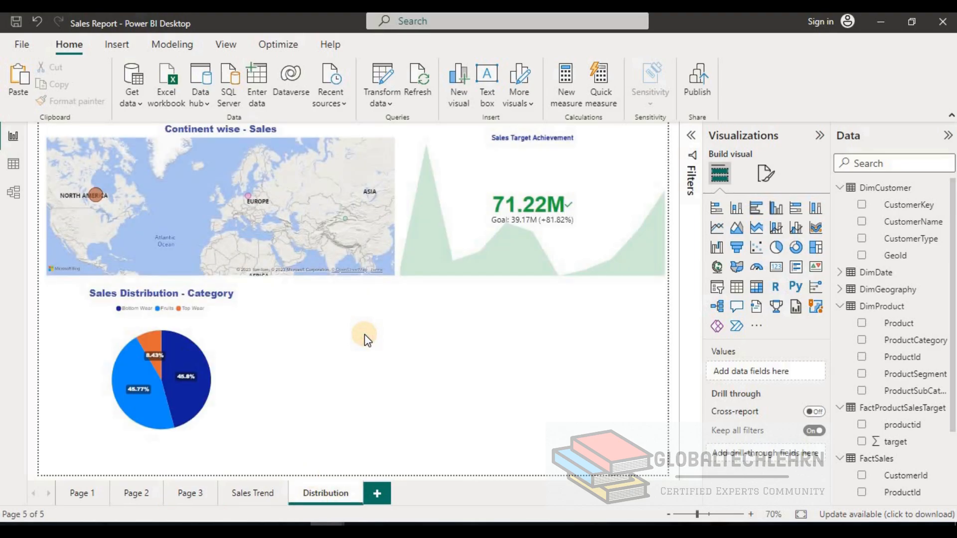
pyautogui.hotkey('ctrl', 'v')
pyautogui.moveTo(114, 135); pyautogui.dragTo(380, 310)
pyautogui.click(378, 314)
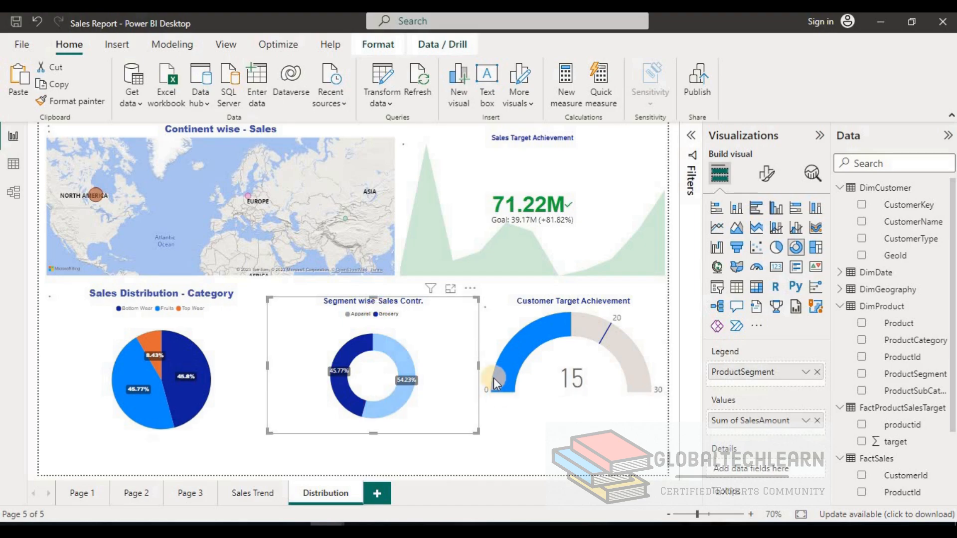
# - Add a new report page and name it Analysis
pyautogui.click(378, 493)
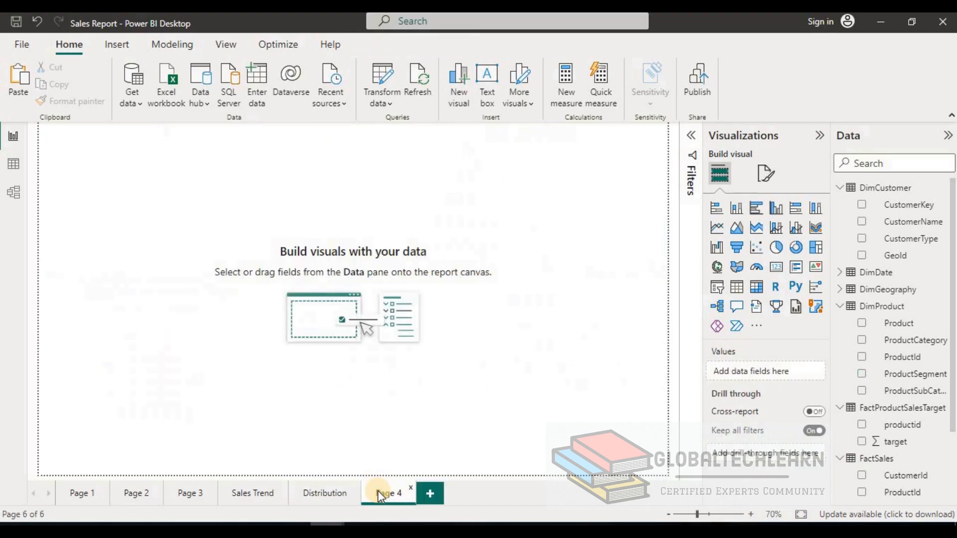
pyautogui.doubleClick(389, 492)
pyautogui.press('BackSpace')
pyautogui.write('Analysis')
# - Move the customer sales table and the country matrix from Page 2 to the Analysis page and stretch both up to the top of the page
pyautogui.click(82, 499)
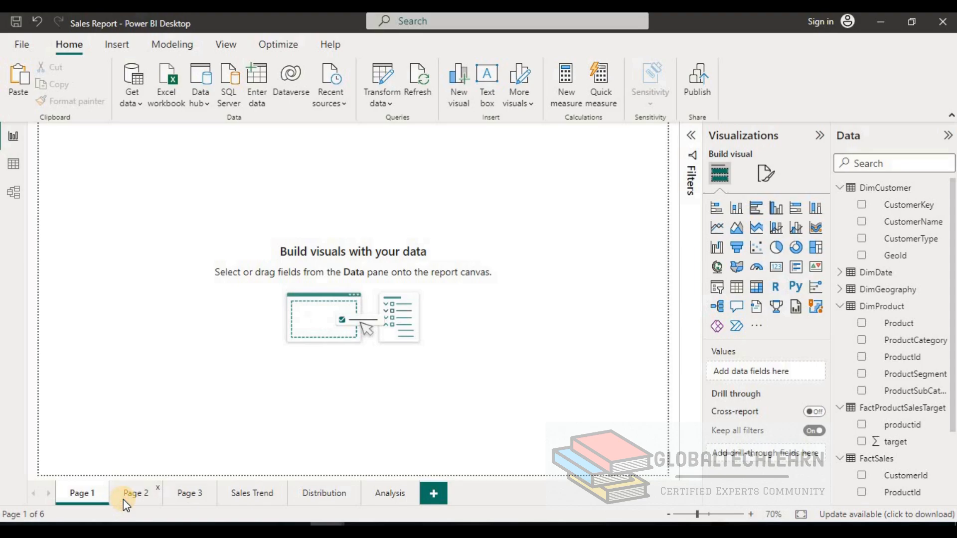
pyautogui.click(124, 500)
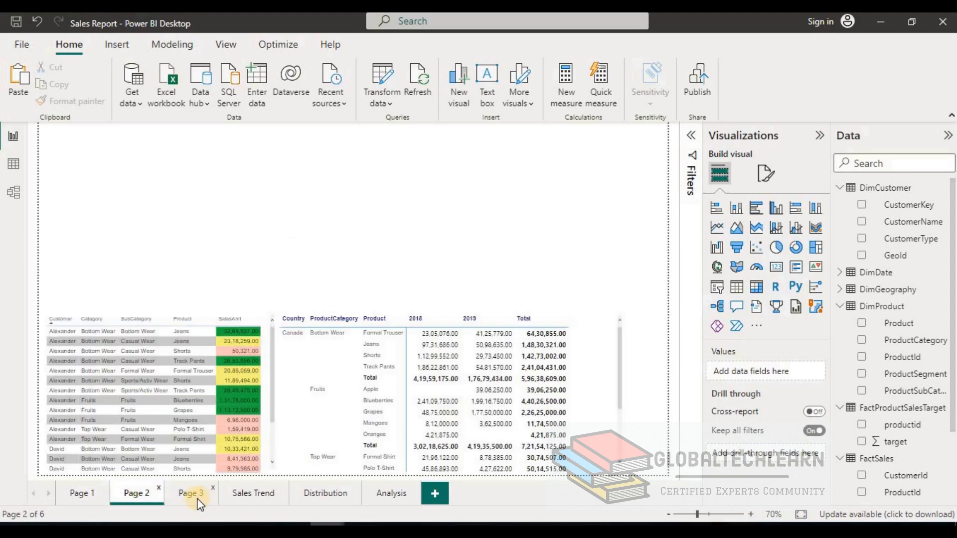
pyautogui.click(154, 306)
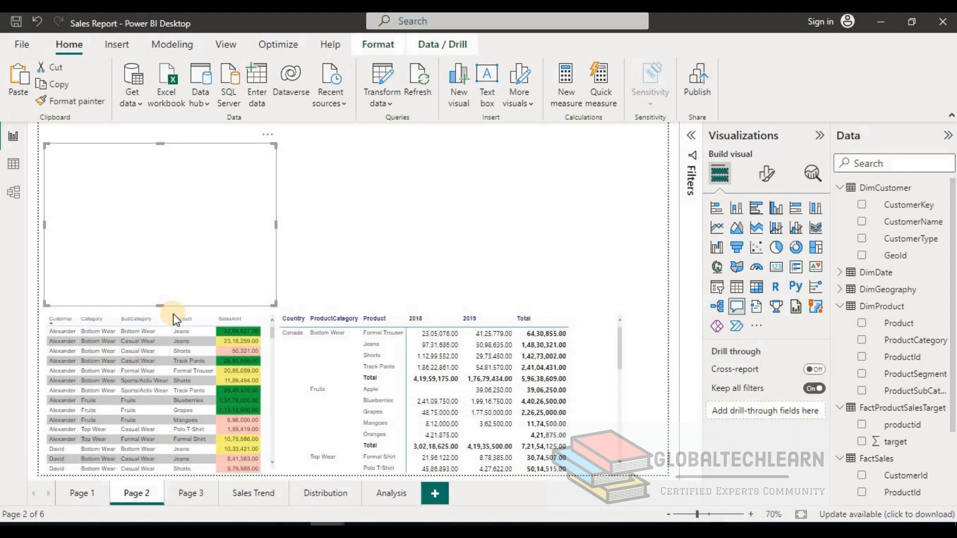
pyautogui.click(209, 310)
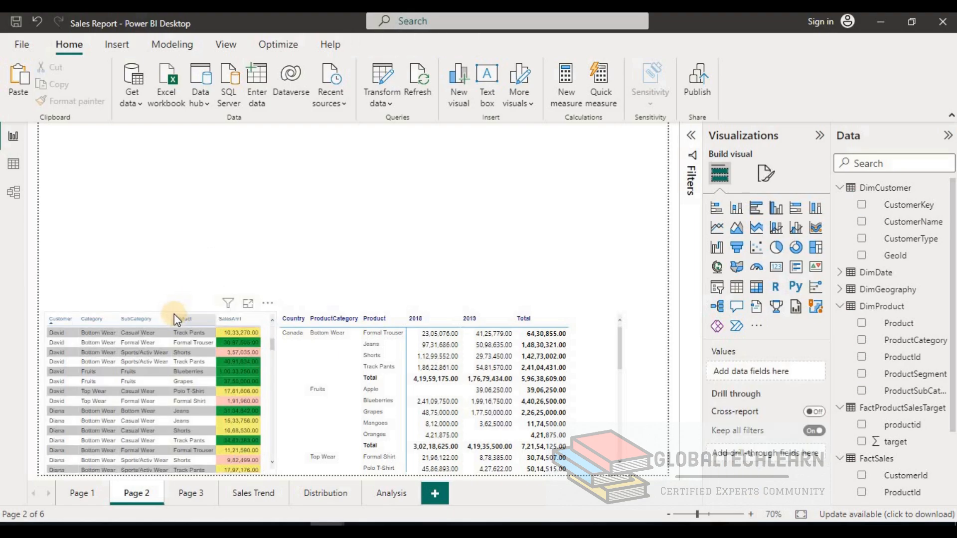
pyautogui.click(162, 315)
pyautogui.click(162, 317)
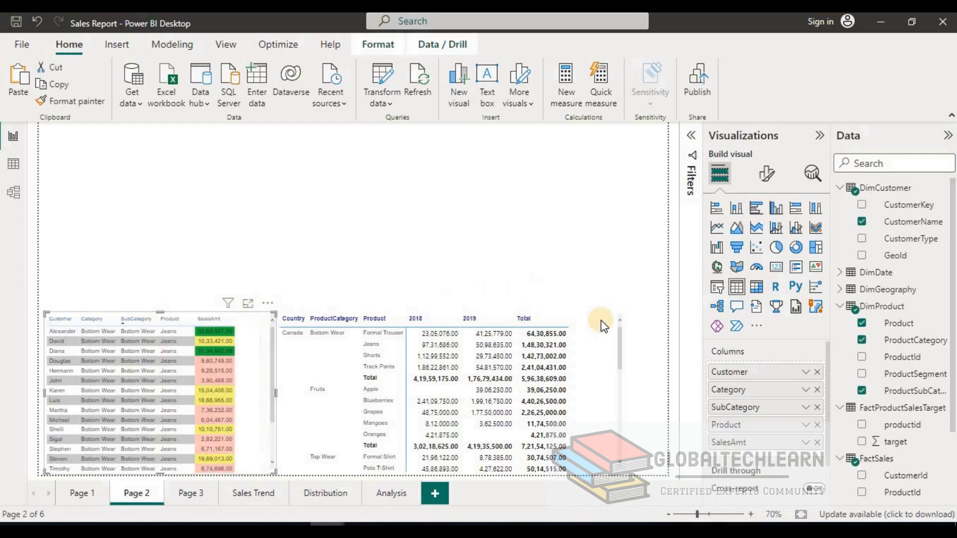
pyautogui.click(599, 338)
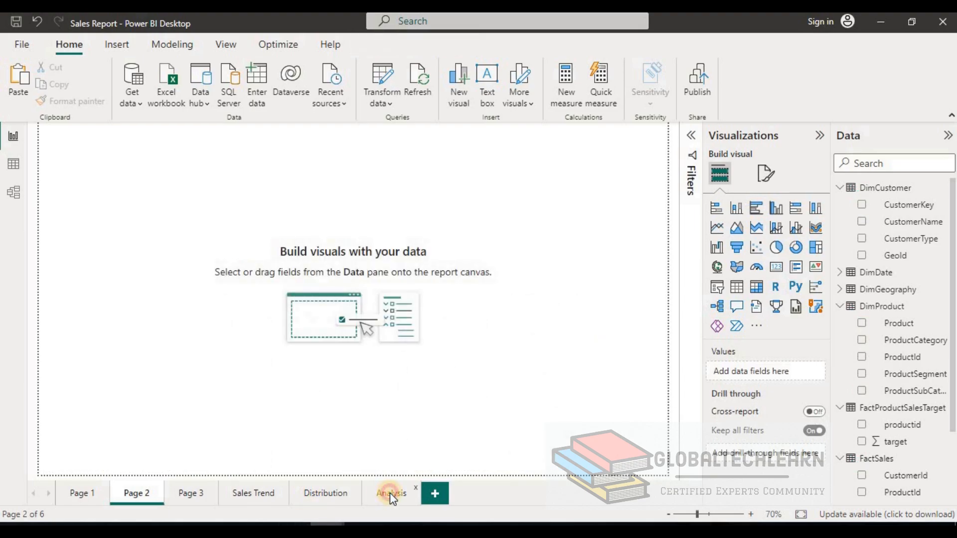
pyautogui.click(389, 492)
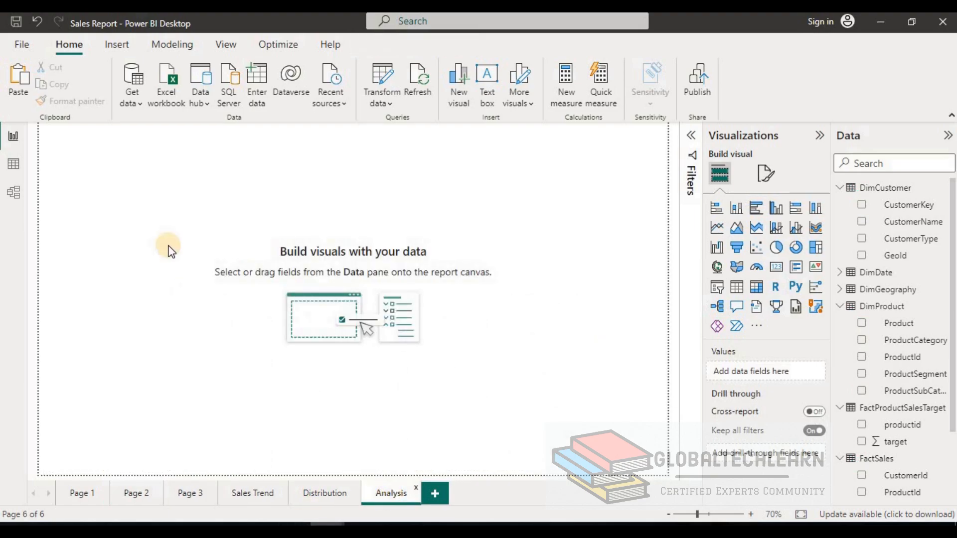
pyautogui.hotkey('ctrl', 'v')
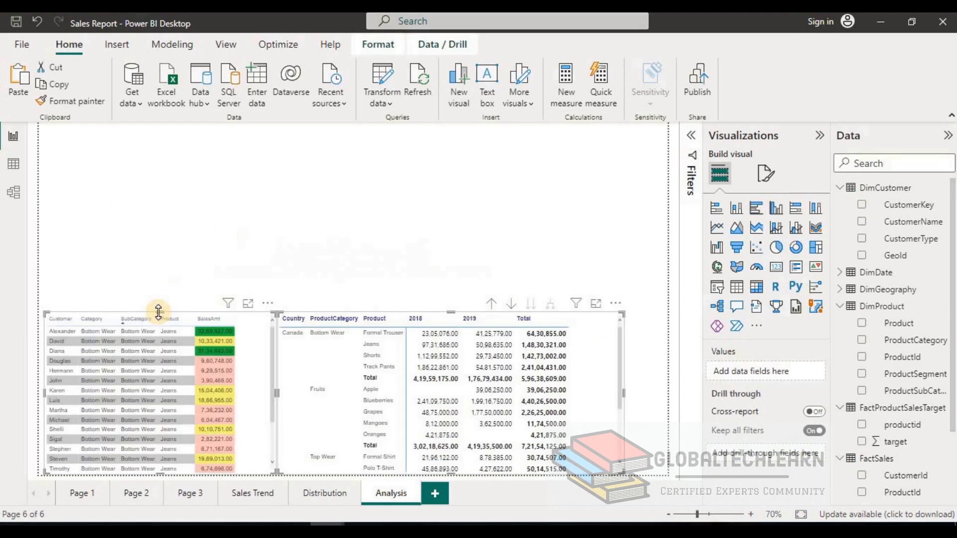
pyautogui.moveTo(160, 312); pyautogui.dragTo(157, 125)
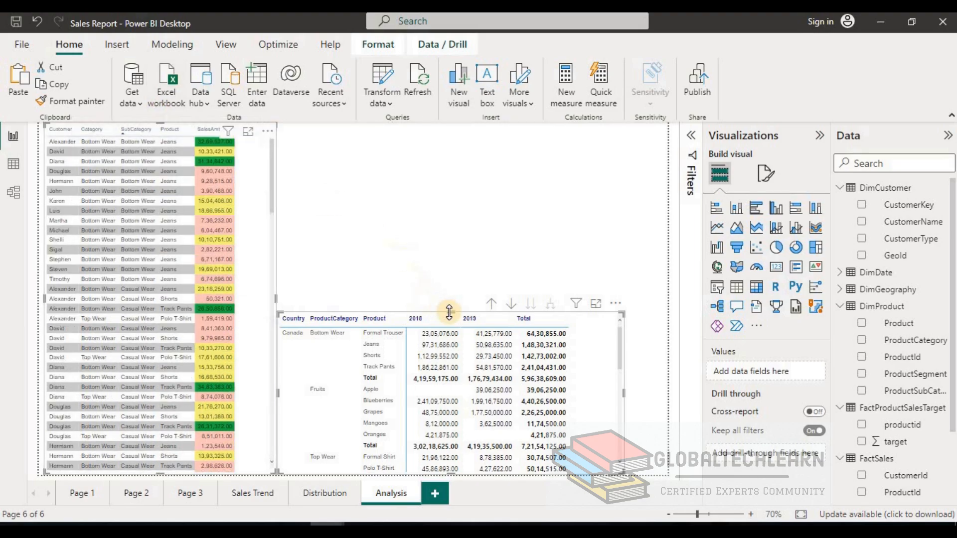
pyautogui.moveTo(449, 312); pyautogui.dragTo(424, 125)
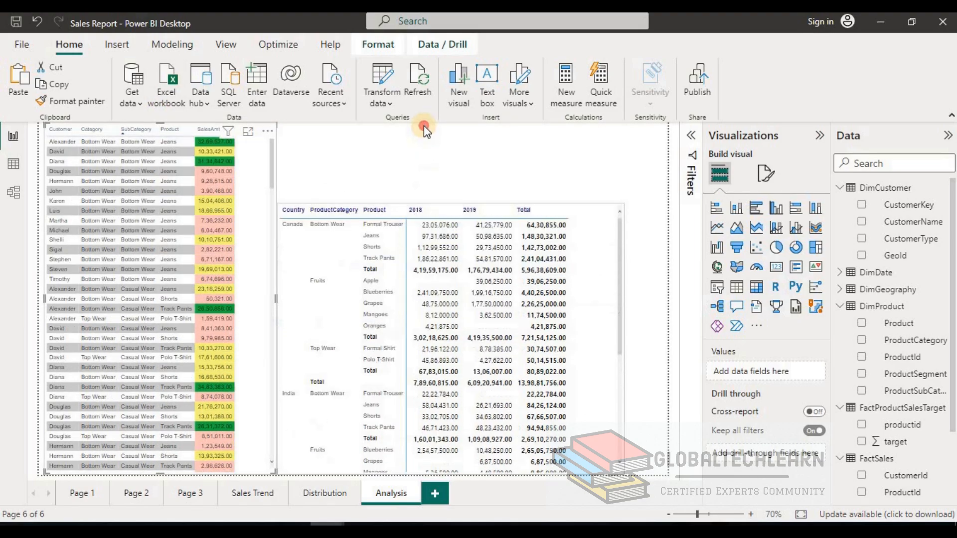
# - Delete the empty report pages Page 1 and Page 2
pyautogui.click(85, 498)
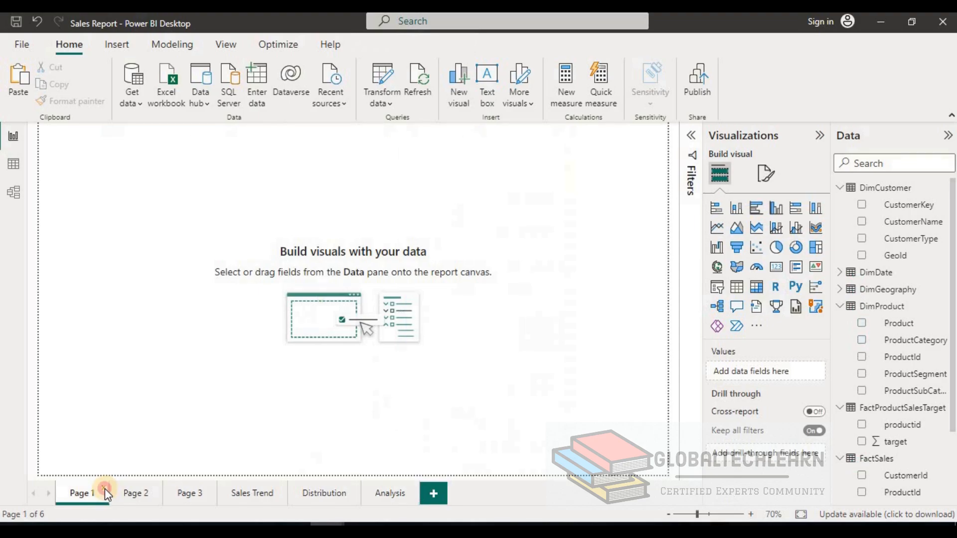
pyautogui.click(544, 301)
pyautogui.click(105, 489)
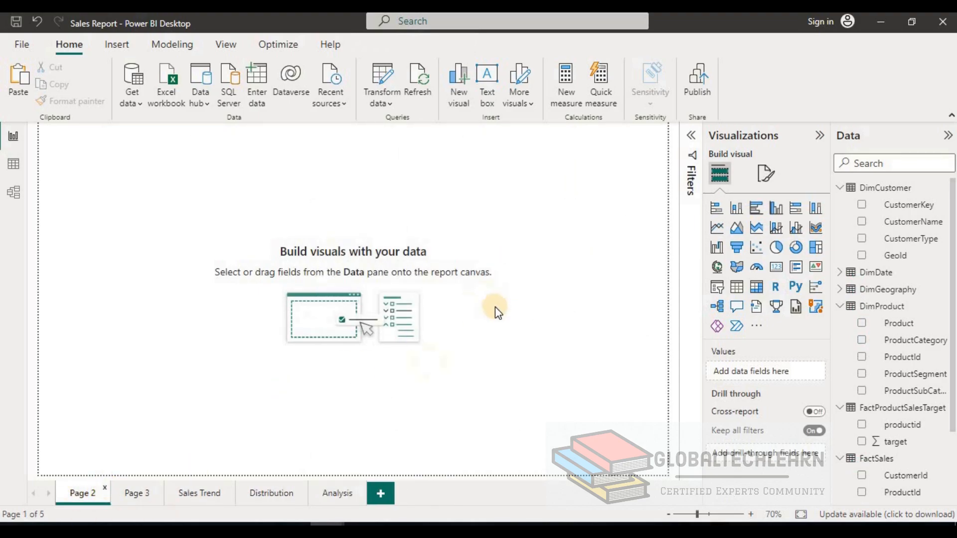
pyautogui.click(536, 301)
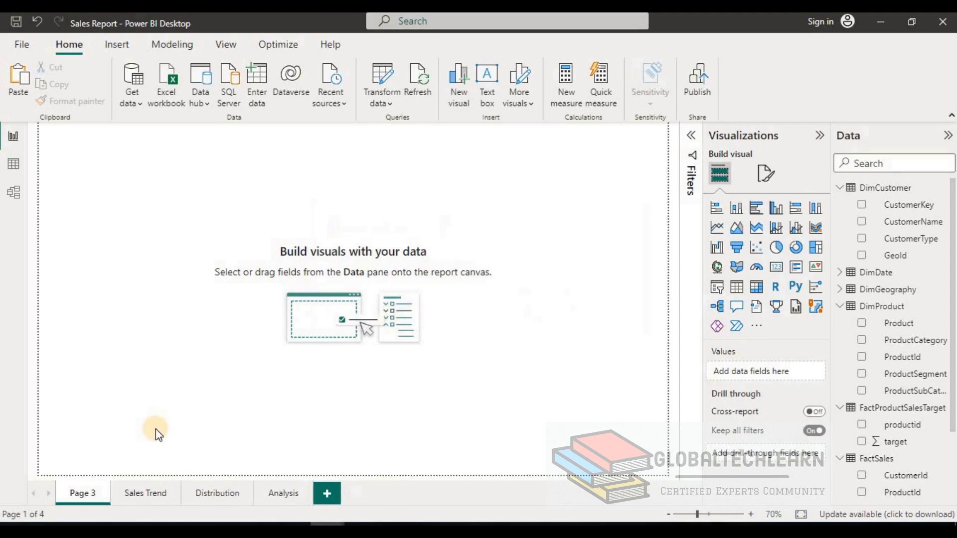
# - Delete the empty Page 3, and look over the Sales Trend, Distribution and Analysis pages
pyautogui.click(104, 490)
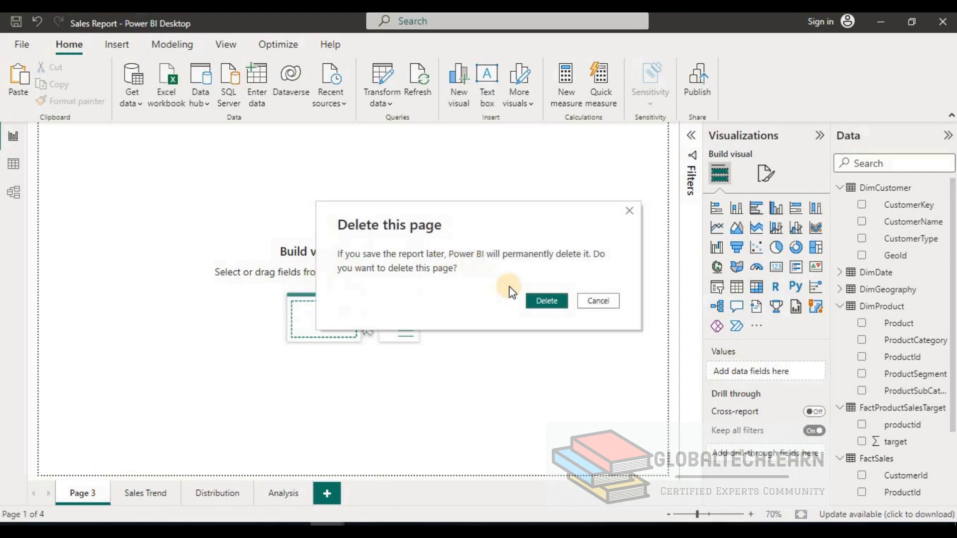
pyautogui.click(542, 300)
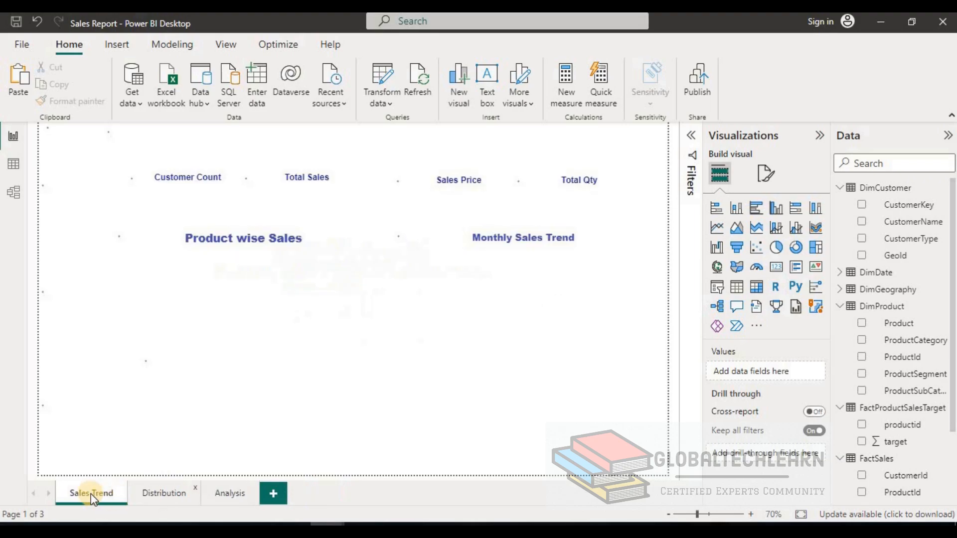
pyautogui.moveTo(92, 496)
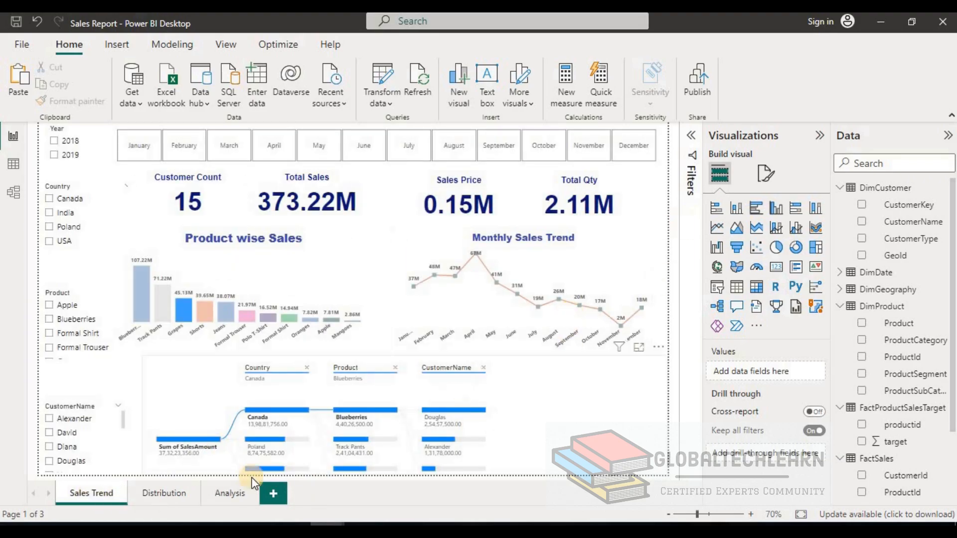
pyautogui.click(166, 493)
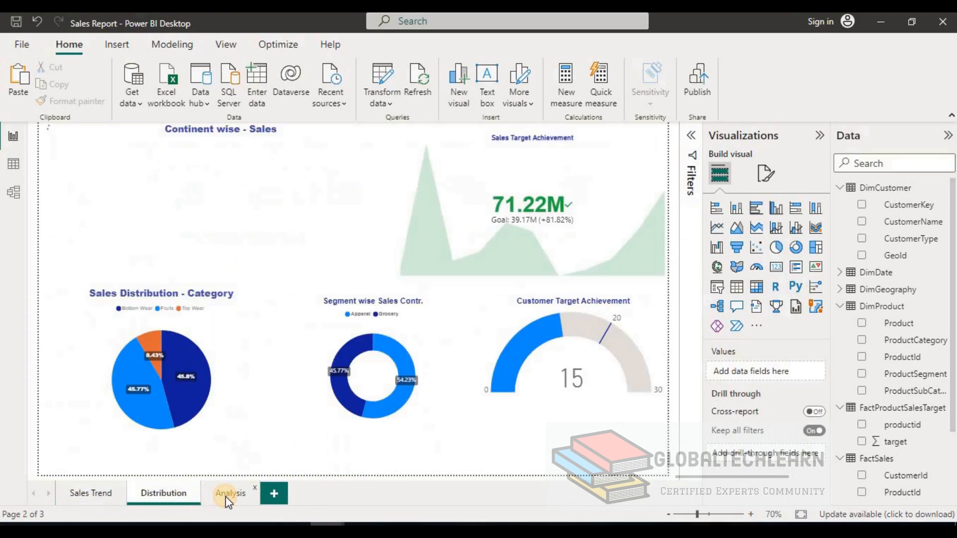
pyautogui.click(225, 497)
pyautogui.click(90, 498)
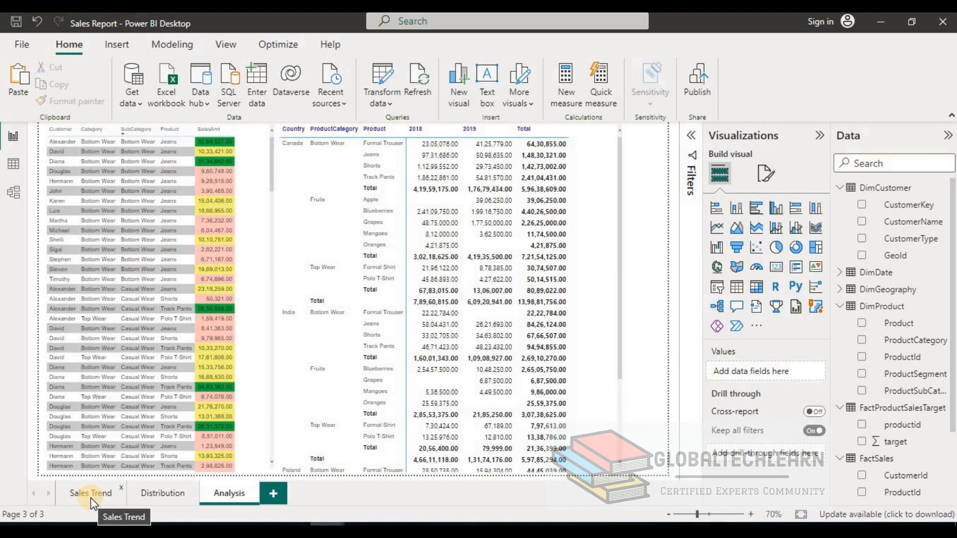
# - Align the Year, Country, Product and CustomerName slicers on the Sales Trend page to the left
pyautogui.click(74, 305)
pyautogui.click(92, 162)
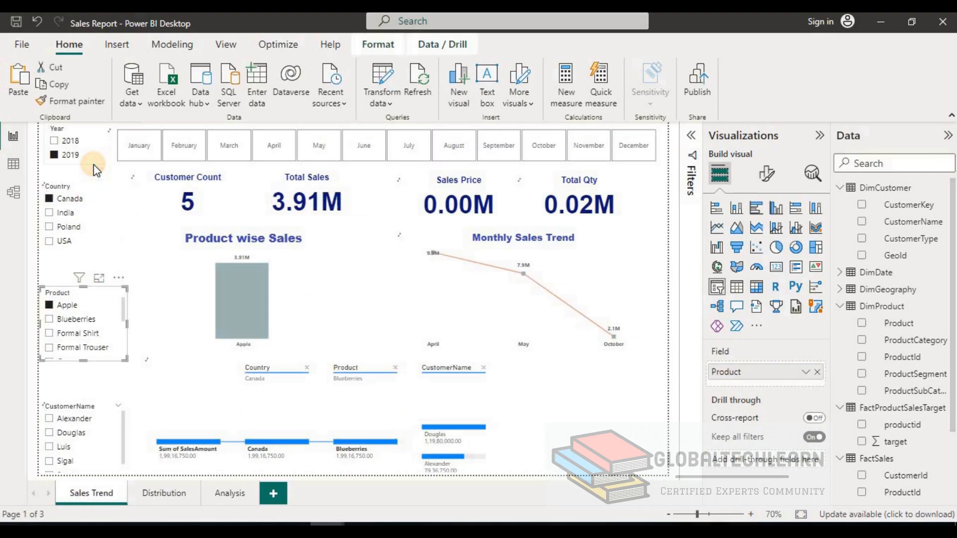
pyautogui.click(92, 207)
pyautogui.click(94, 214)
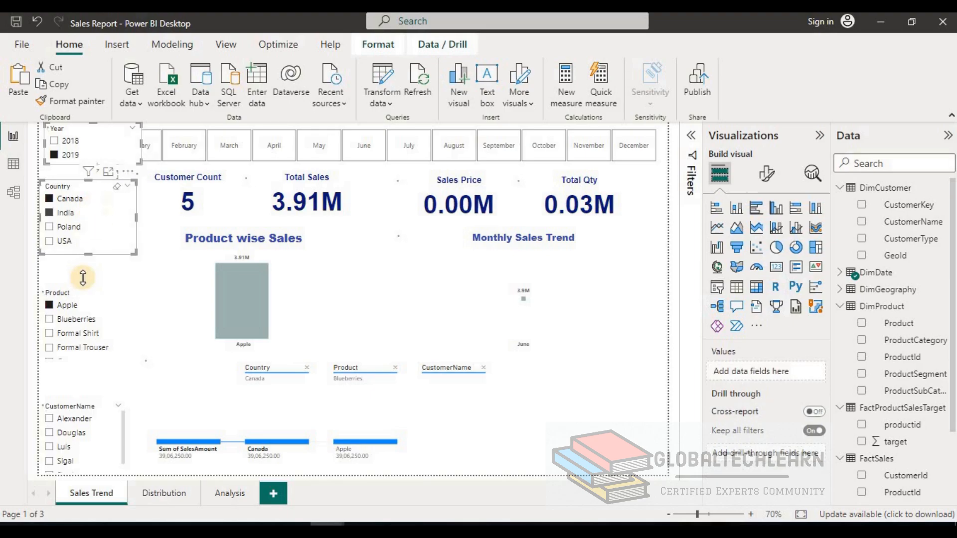
pyautogui.click(90, 299)
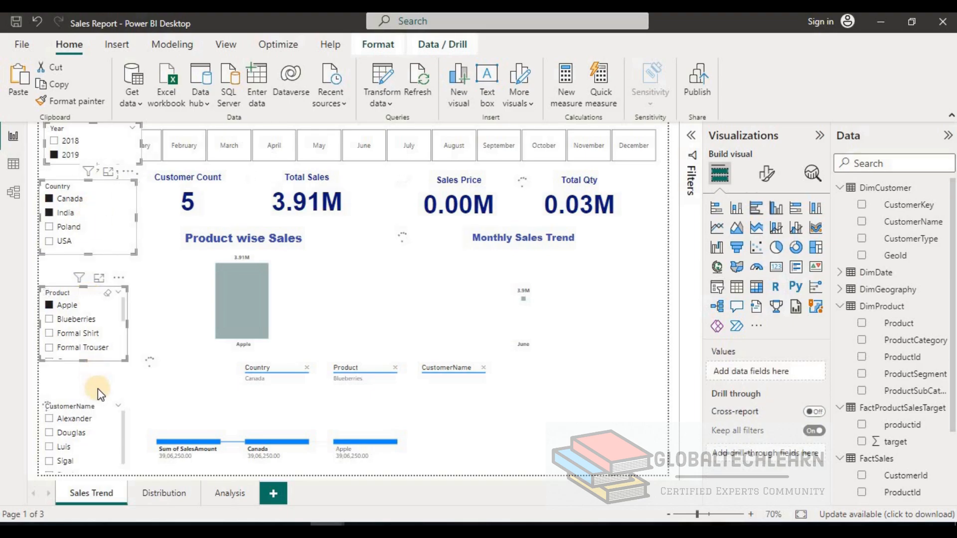
pyautogui.click(100, 406)
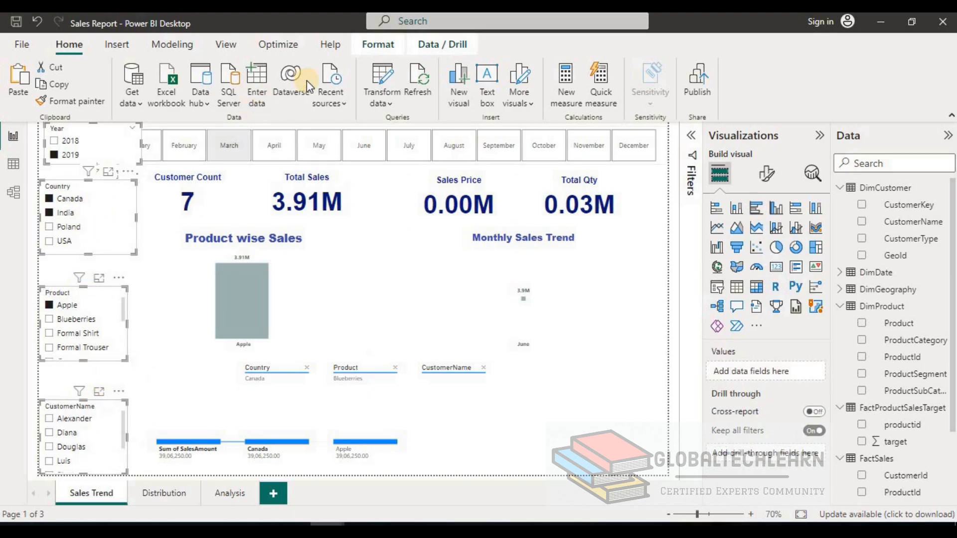
pyautogui.click(381, 49)
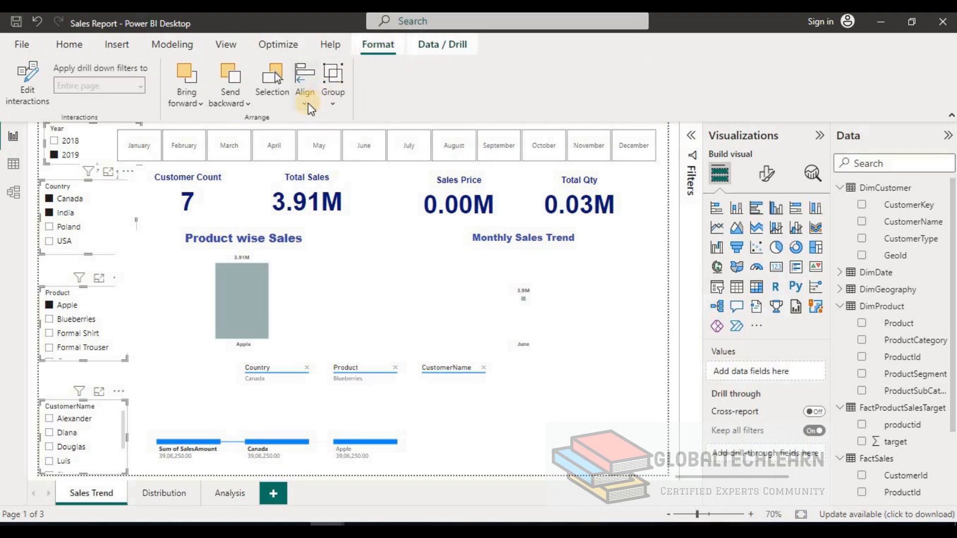
pyautogui.click(308, 102)
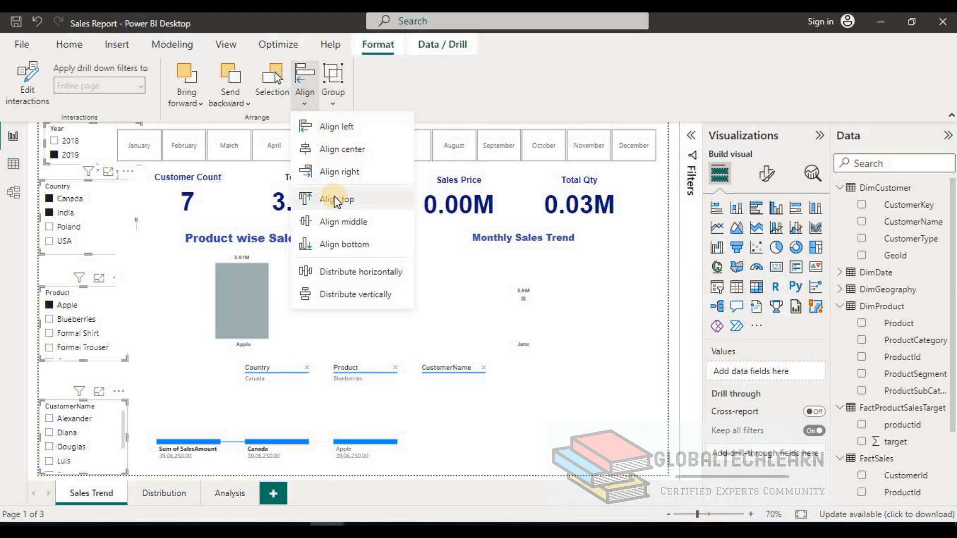
pyautogui.click(337, 127)
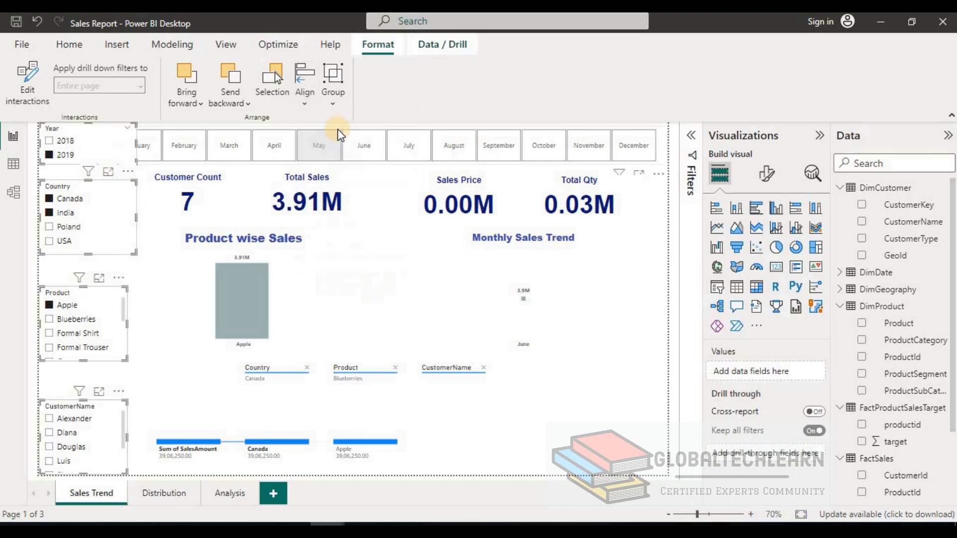
# - Narrow the Country slicer to the width of the Product slicer and clear the Country, Product and CustomerName slicer selections
pyautogui.click(136, 217)
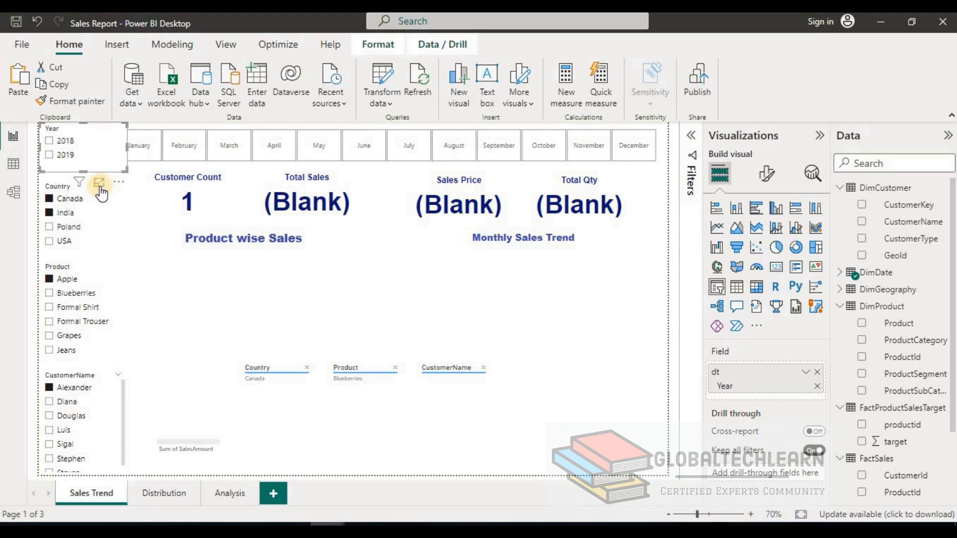
pyautogui.moveTo(83, 192)
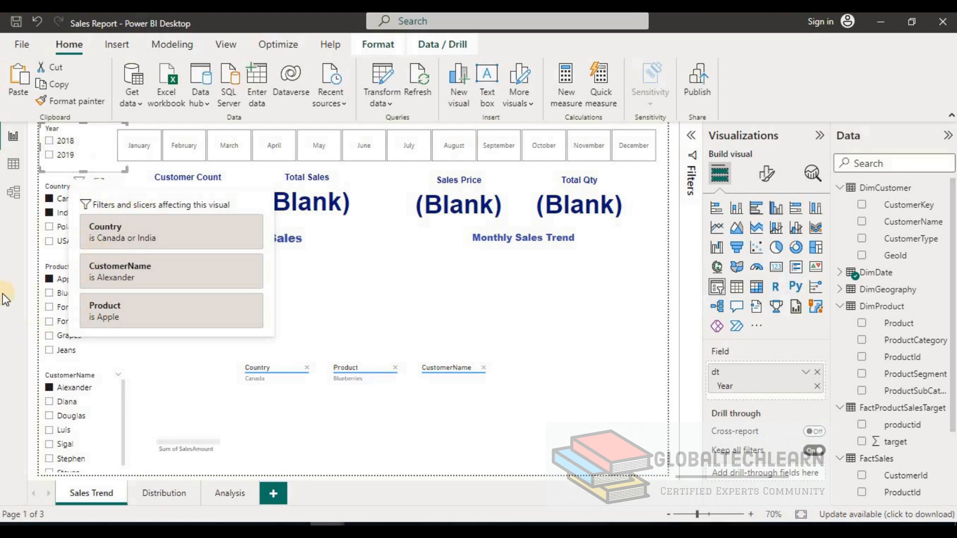
pyautogui.click(210, 377)
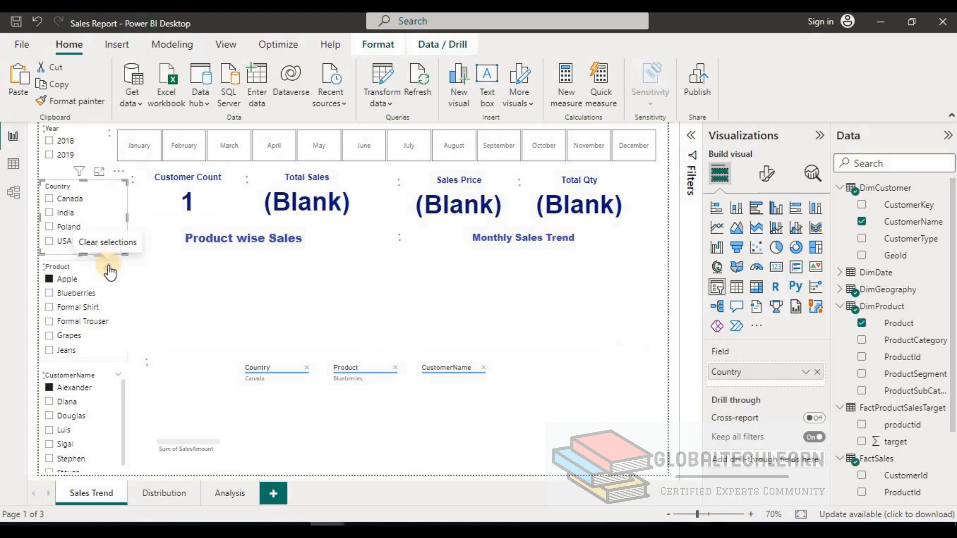
pyautogui.click(108, 267)
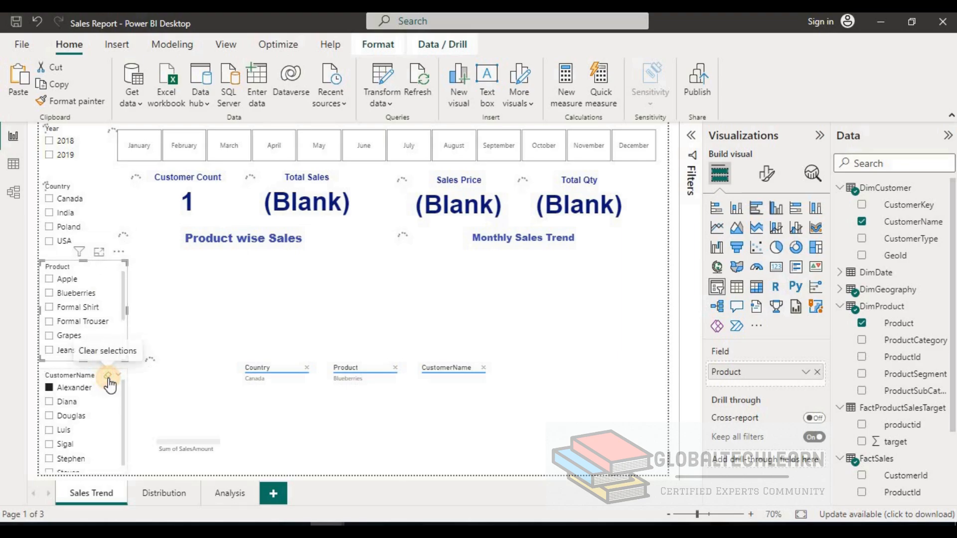
pyautogui.click(108, 376)
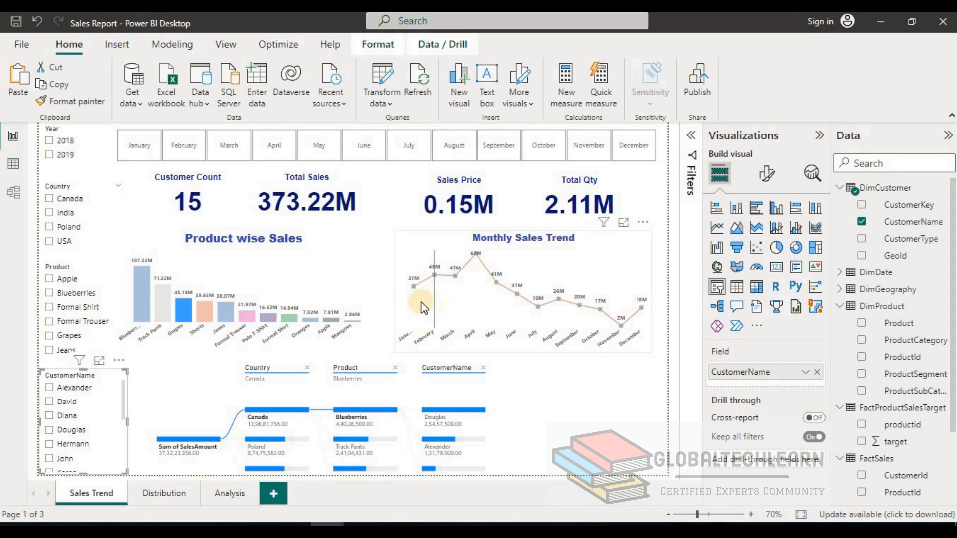
# - Filter the Sales Trend page to January to examine its effect on the Monthly Sales Trend chart, and clear the month filter
pyautogui.click(145, 159)
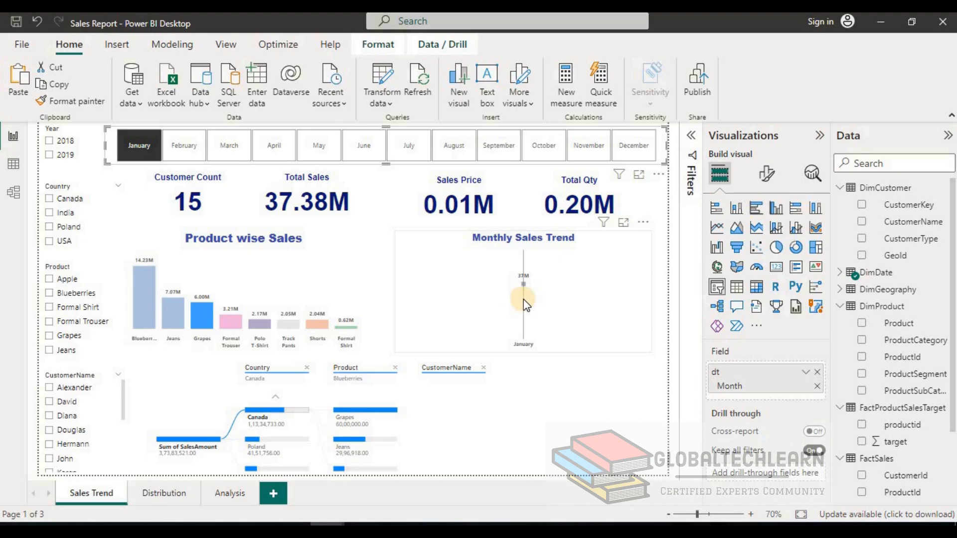
pyautogui.moveTo(525, 302)
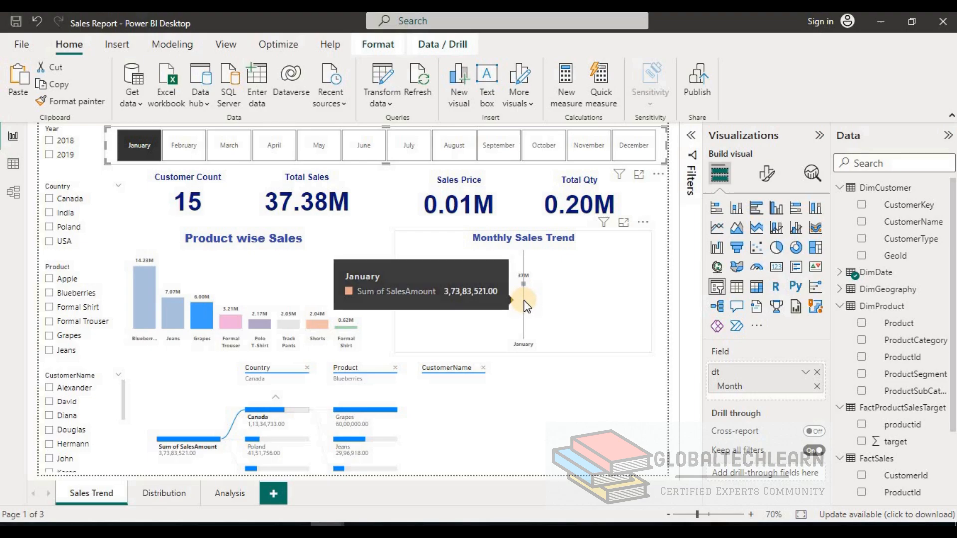
pyautogui.click(149, 149)
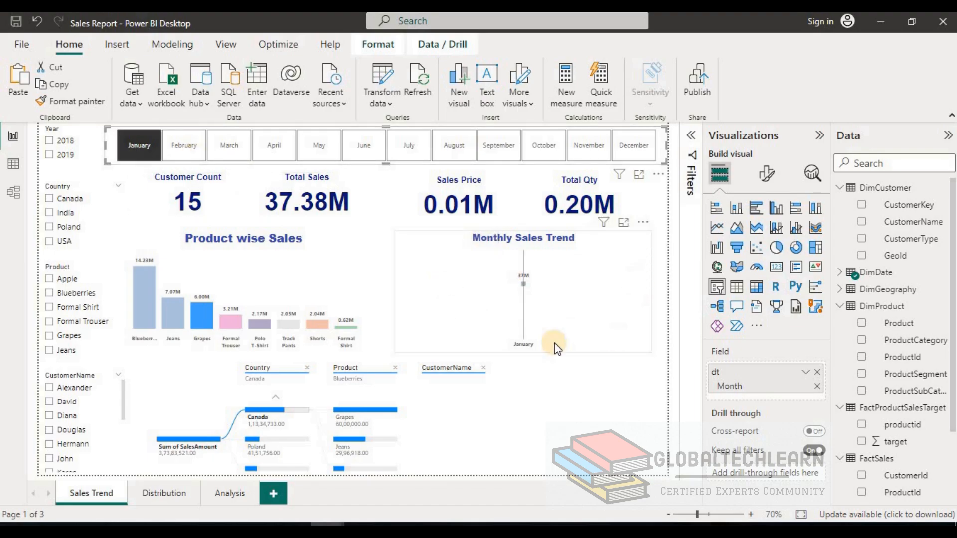
pyautogui.moveTo(509, 325)
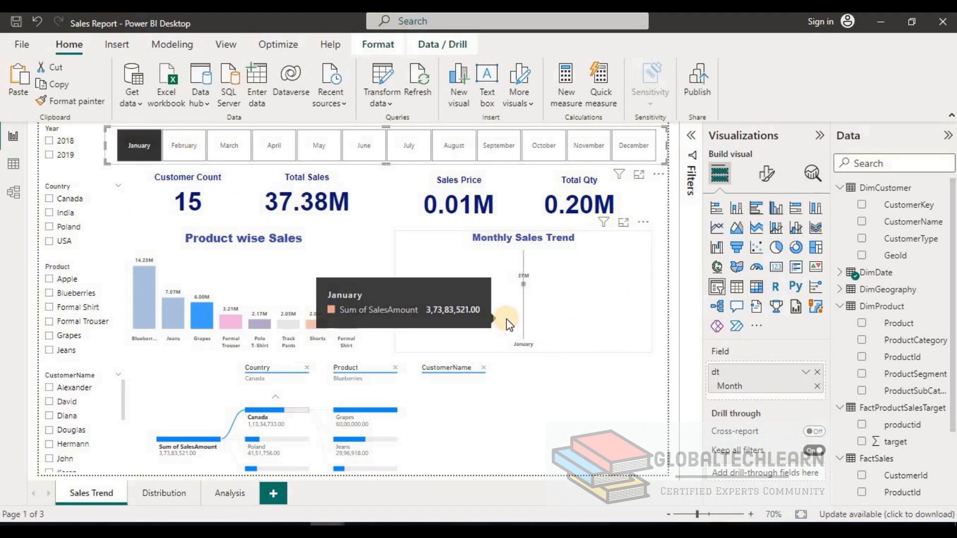
pyautogui.click(120, 150)
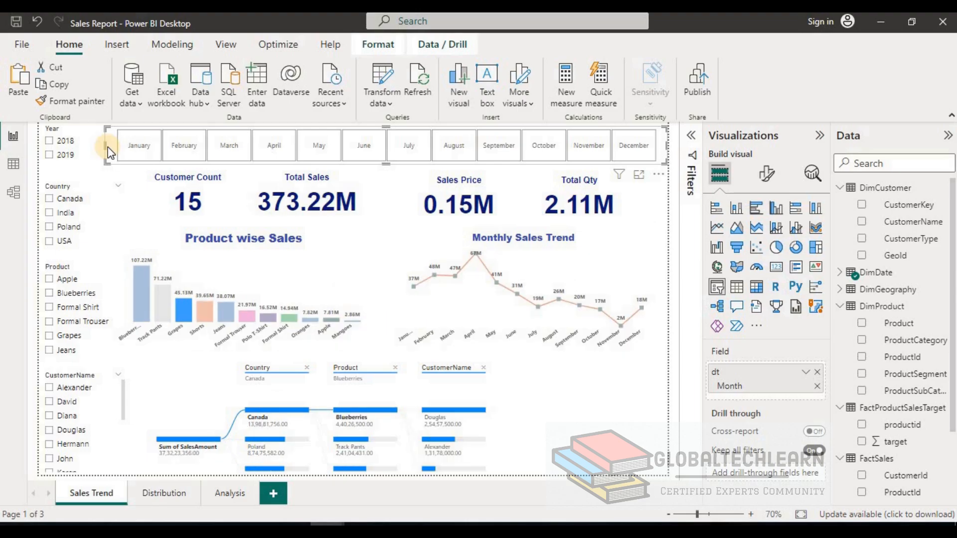
# - Turn on interaction editing and set the month slicer's interaction with the Monthly Sales Trend chart to None
pyautogui.click(377, 43)
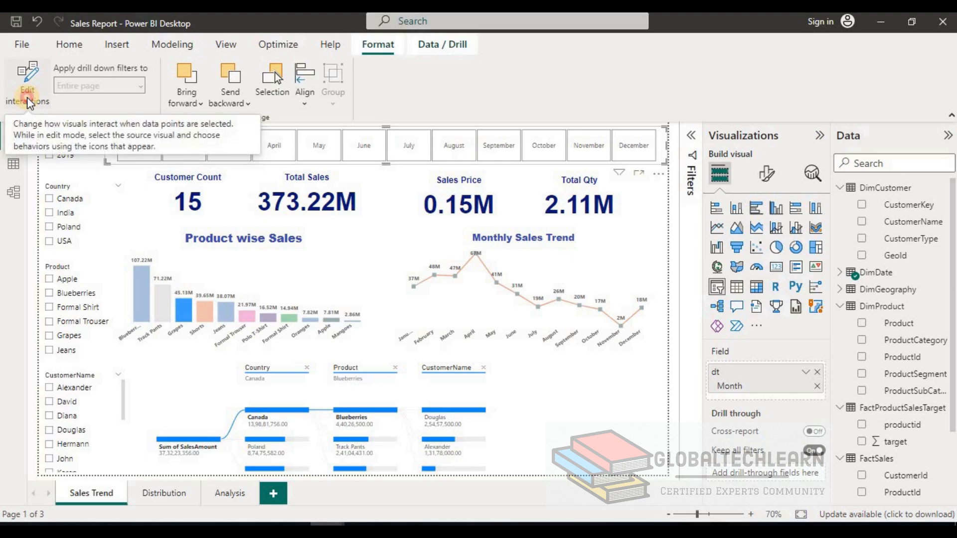
pyautogui.click(27, 97)
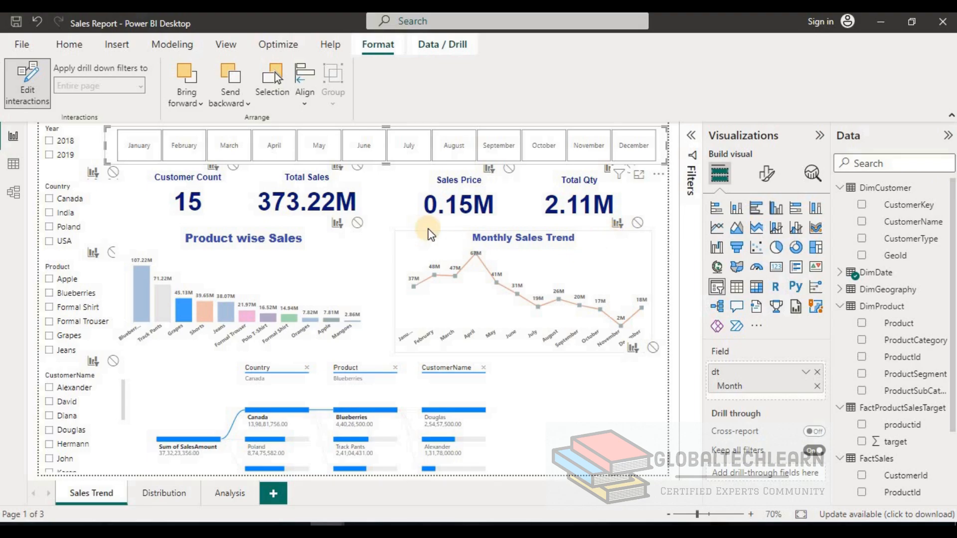
pyautogui.click(636, 224)
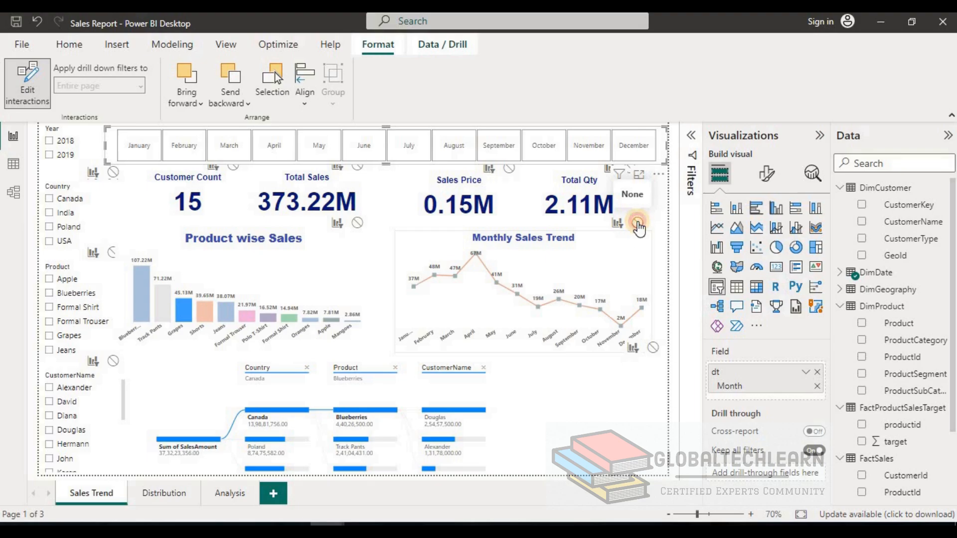
# - Test the month slicer's effect on the page's visuals by selecting January, April and August in turn
pyautogui.click(137, 158)
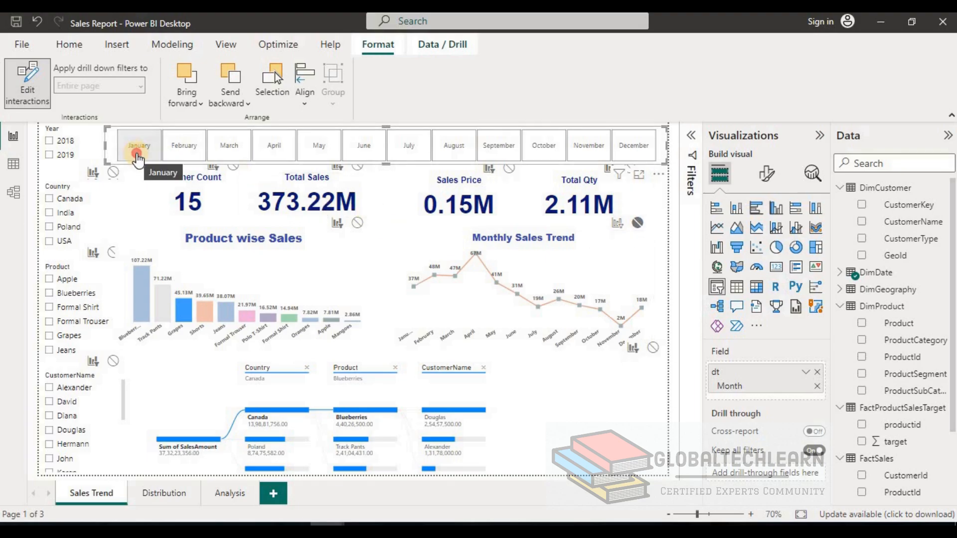
pyautogui.click(214, 159)
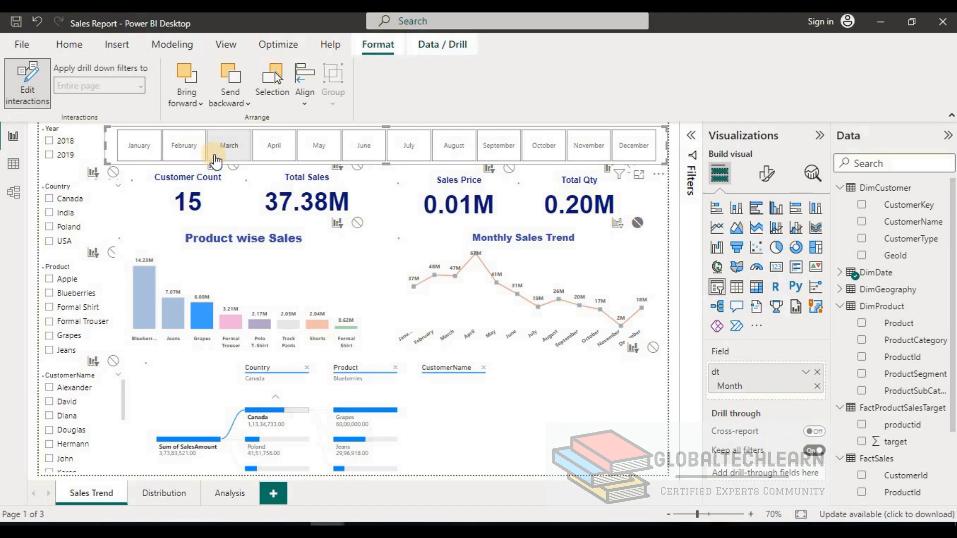
pyautogui.click(273, 152)
pyautogui.click(338, 418)
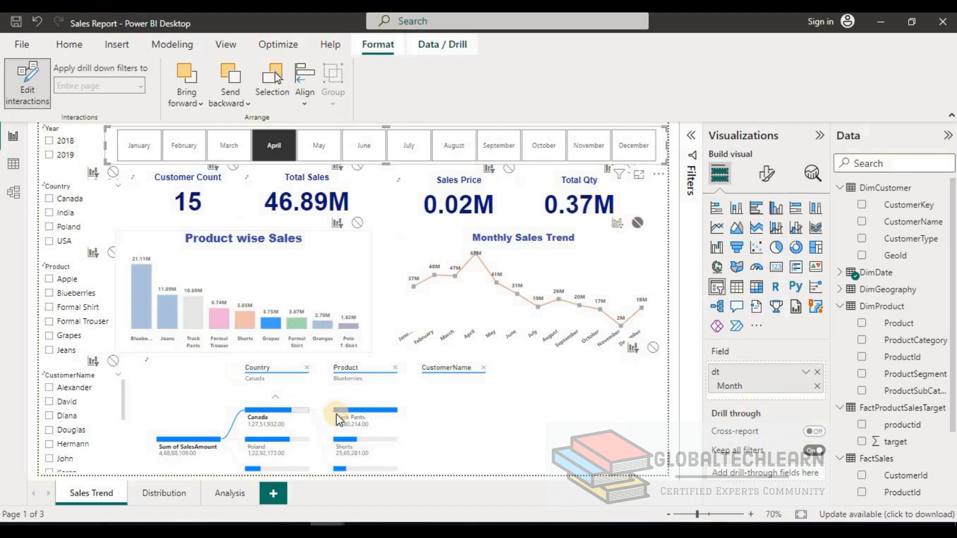
pyautogui.click(451, 159)
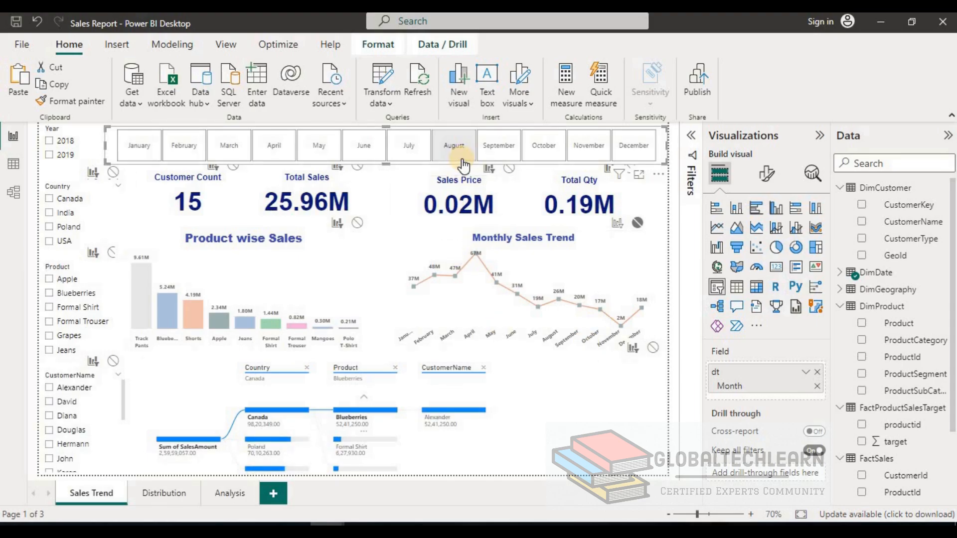
pyautogui.click(463, 160)
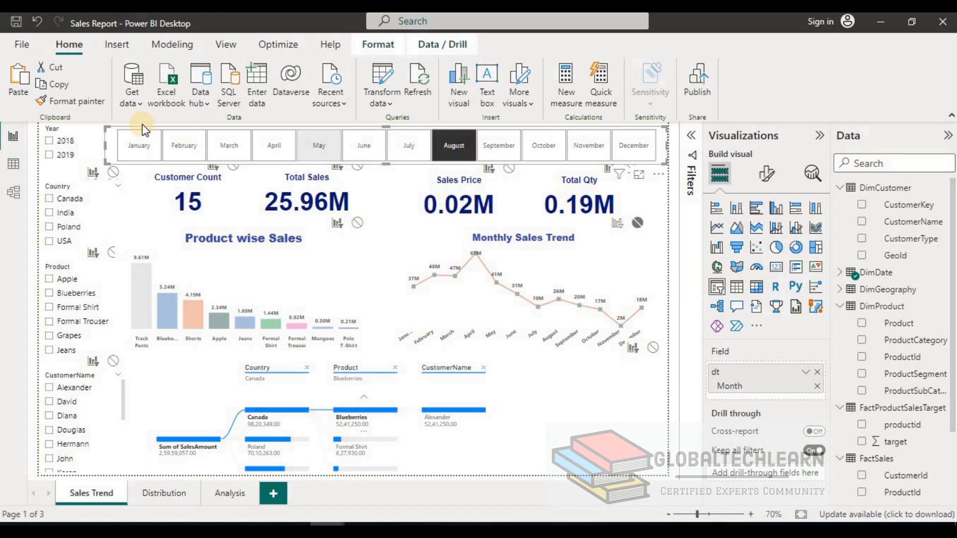
# - Select the Track Pants bar in the Product wise Sales chart to examine how it filters the other visuals
pyautogui.click(379, 52)
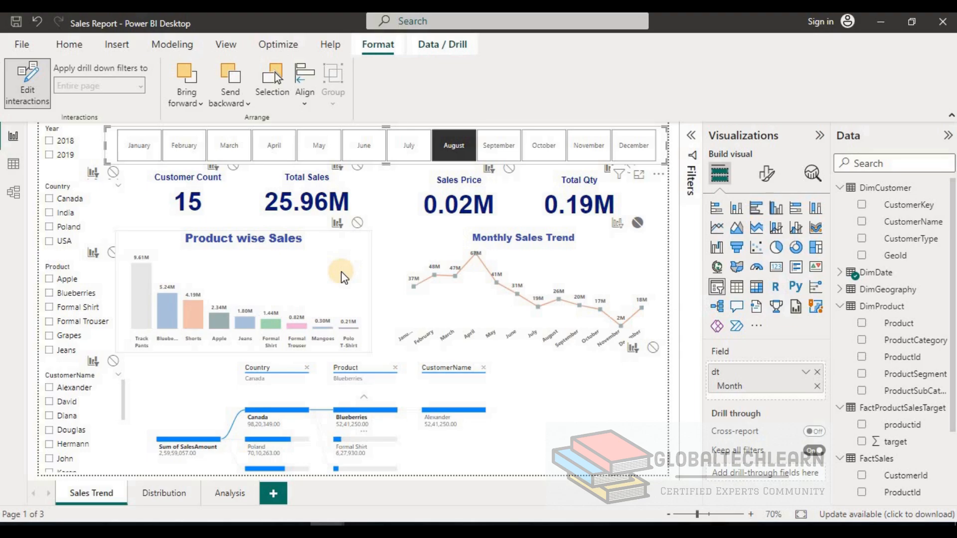
pyautogui.click(152, 310)
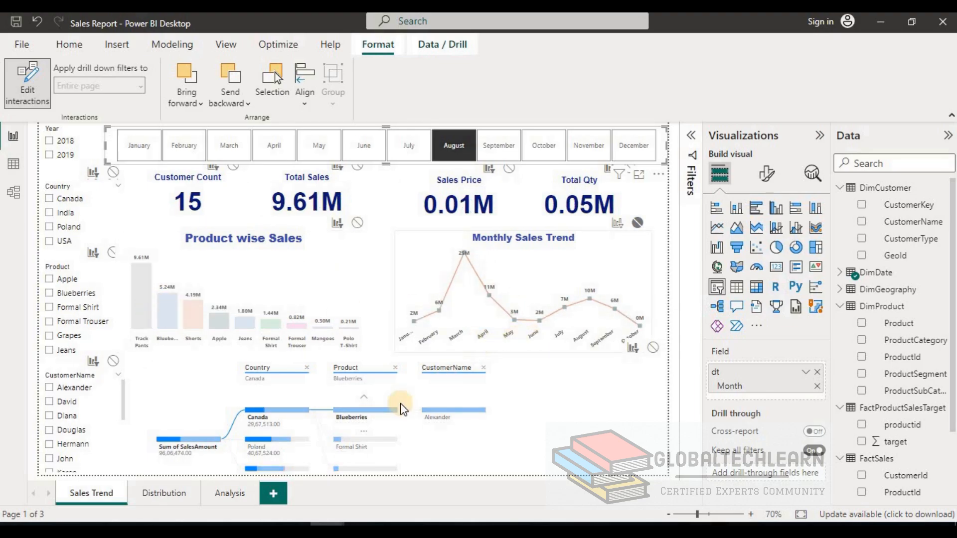
pyautogui.click(234, 408)
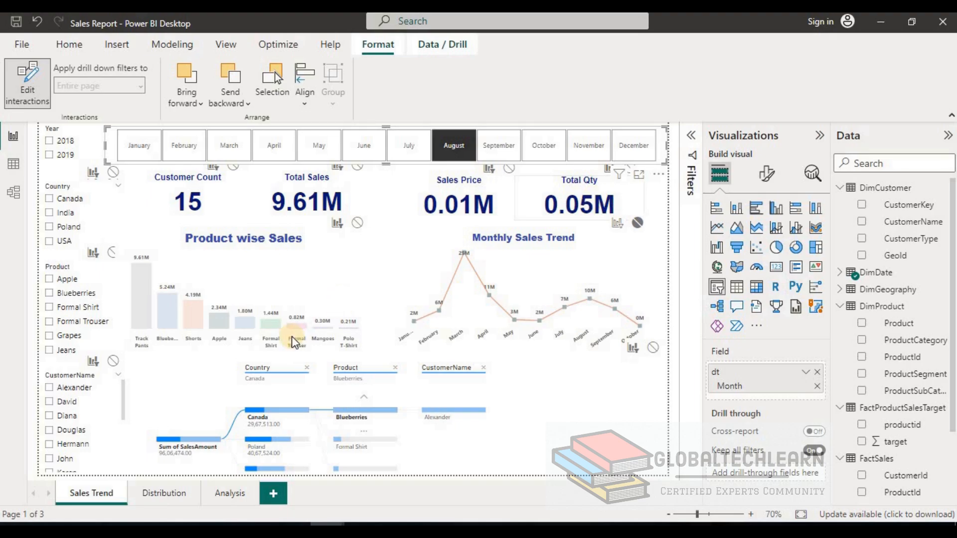
# - Clear the bar selection and set the Product wise Sales chart's interaction with the Customer Count card to None
pyautogui.click(313, 270)
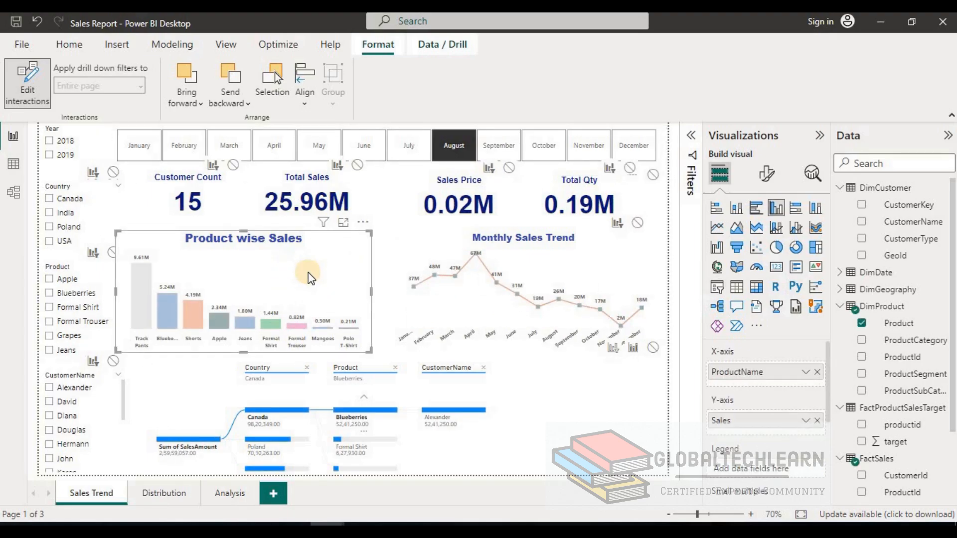
pyautogui.click(233, 165)
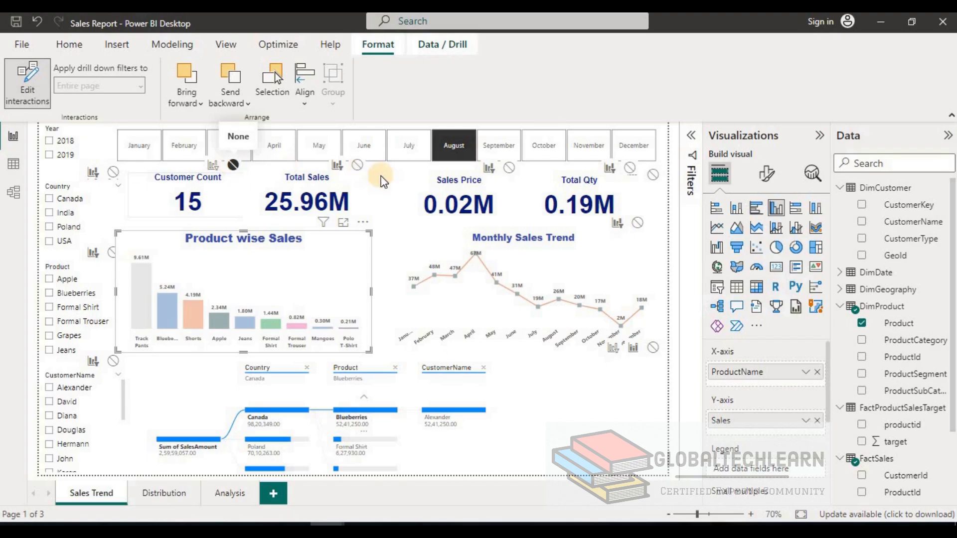
# - Set the Product wise Sales chart's interaction to None for the Total Sales card, the Sales Price card and the month slicer
pyautogui.click(357, 166)
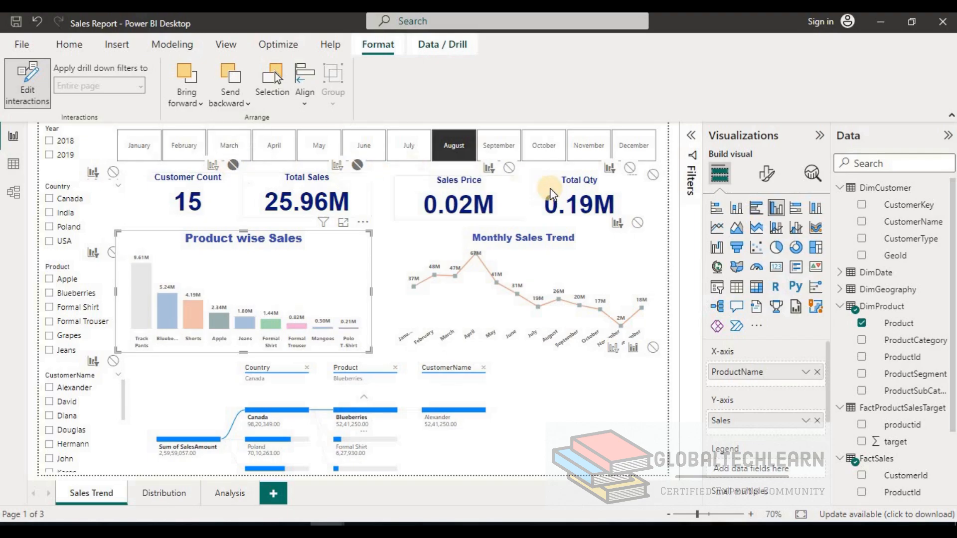
pyautogui.click(509, 168)
pyautogui.click(652, 174)
pyautogui.click(277, 273)
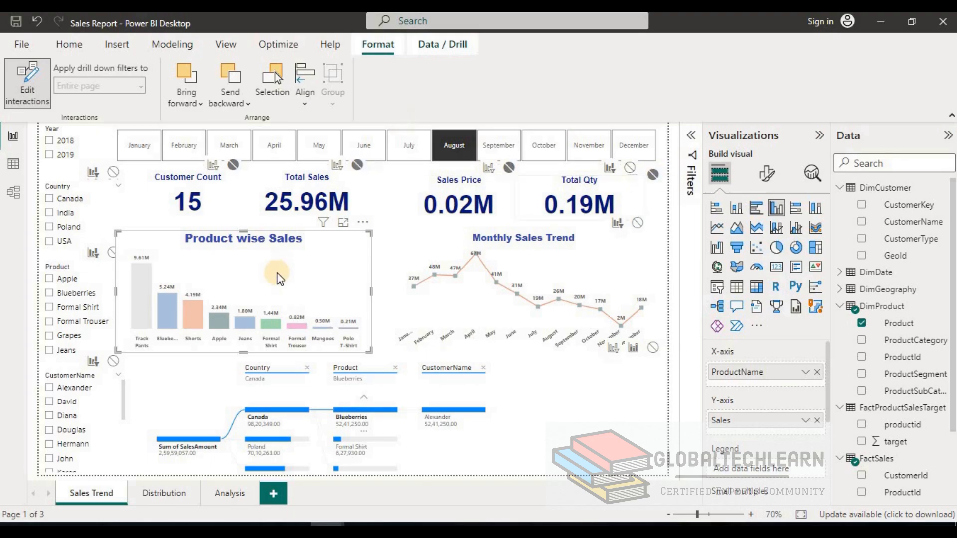
# - Test the Product wise Sales chart's effect on the cards and other visuals by selecting bars such as Shorts, Track Pants, Formal Shirt and Apple
pyautogui.click(198, 311)
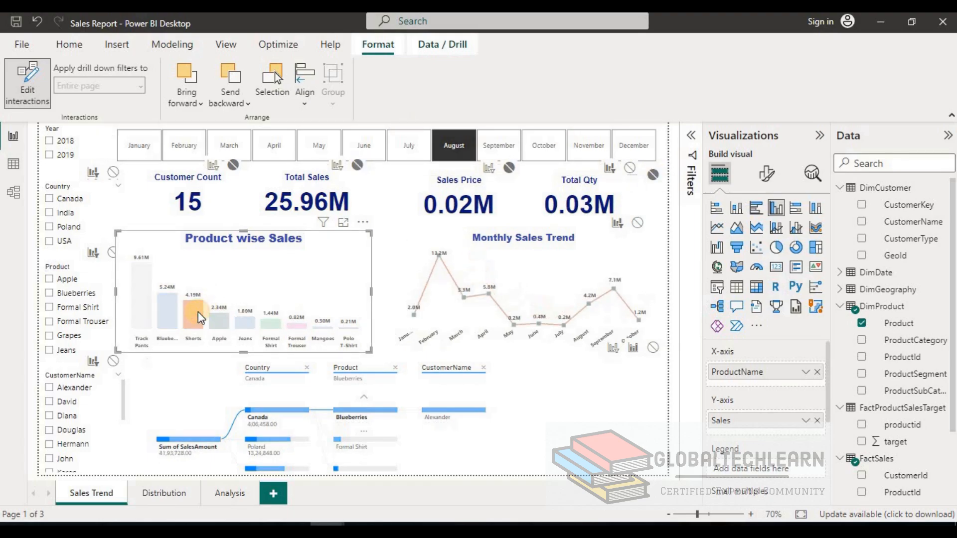
pyautogui.click(252, 323)
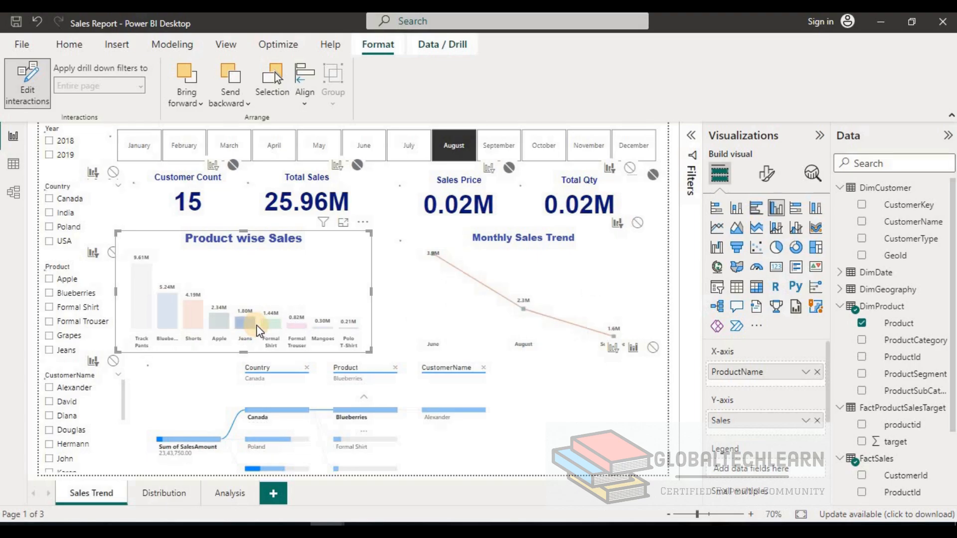
pyautogui.click(278, 328)
pyautogui.click(135, 308)
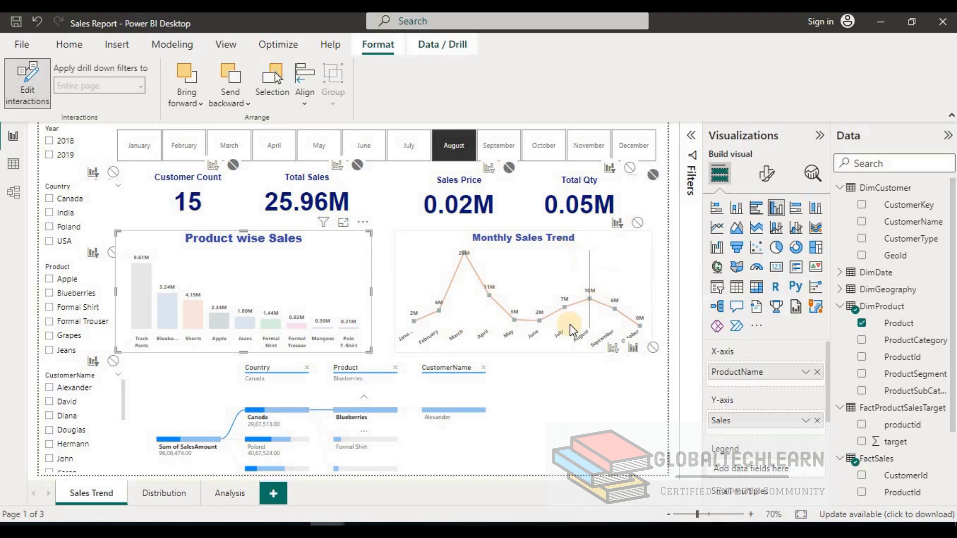
pyautogui.click(270, 329)
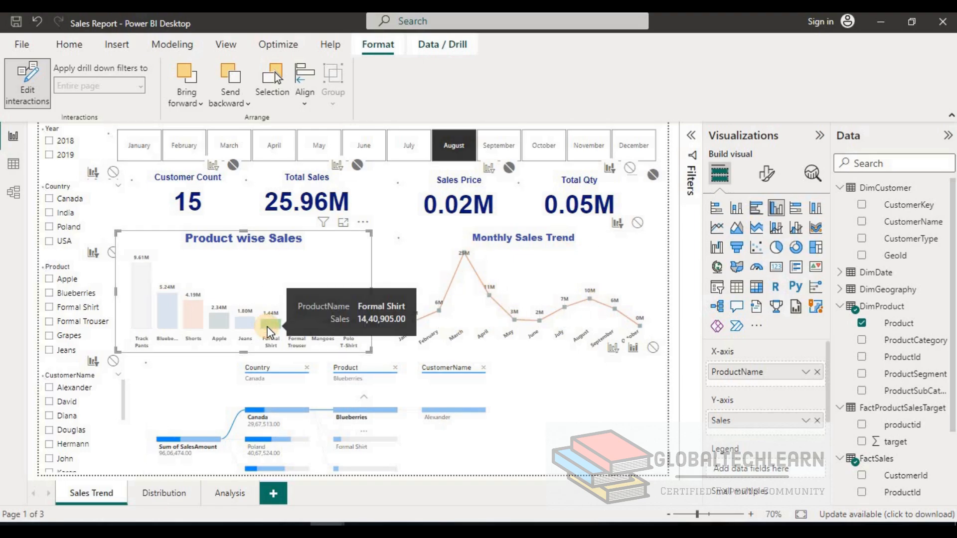
pyautogui.click(245, 326)
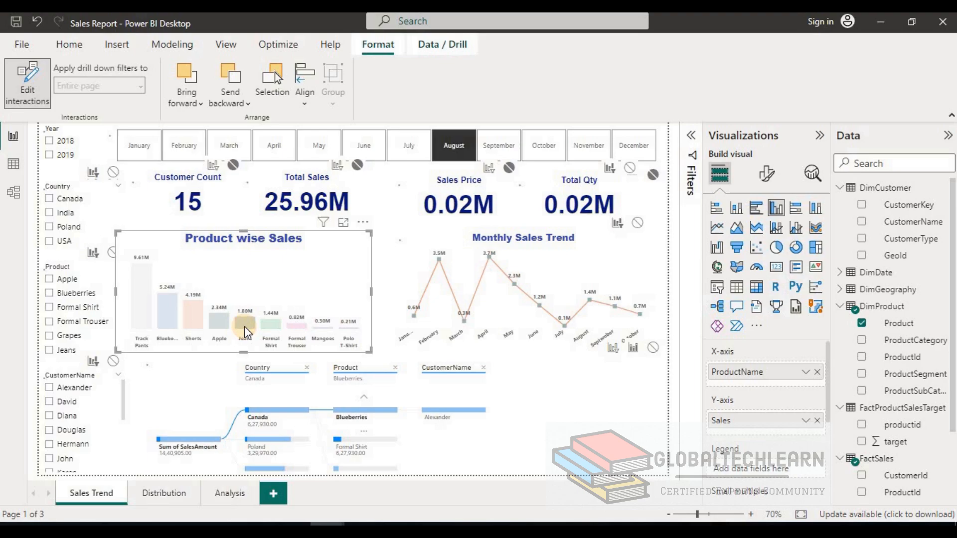
pyautogui.click(216, 322)
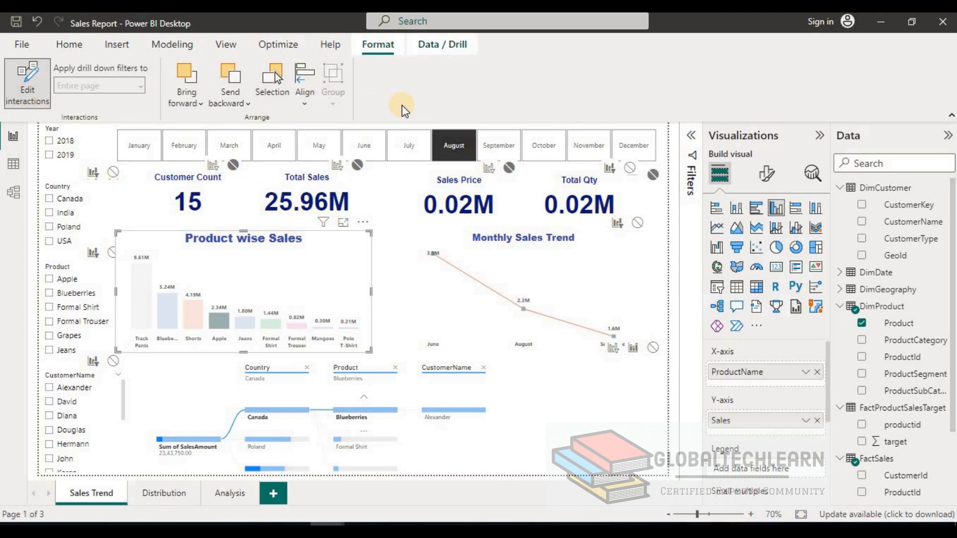
# - With interaction editing off, distribute the Customer Count, Total Sales, Sales Price and Total Qty cards horizontally and align their tops
pyautogui.click(236, 198)
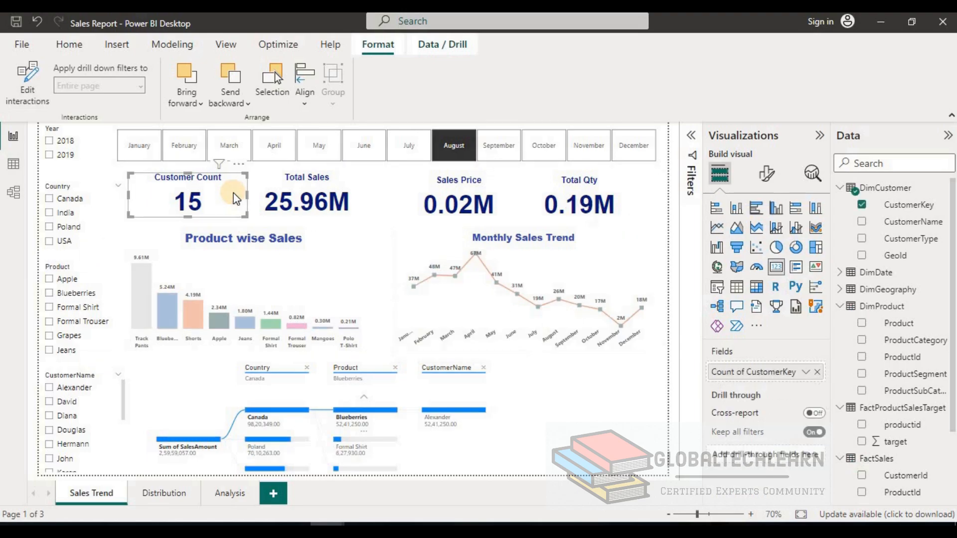
pyautogui.keyDown('ctrl'); pyautogui.click(371, 208); pyautogui.keyUp('ctrl')
pyautogui.keyDown('ctrl'); pyautogui.click(507, 209); pyautogui.keyUp('ctrl')
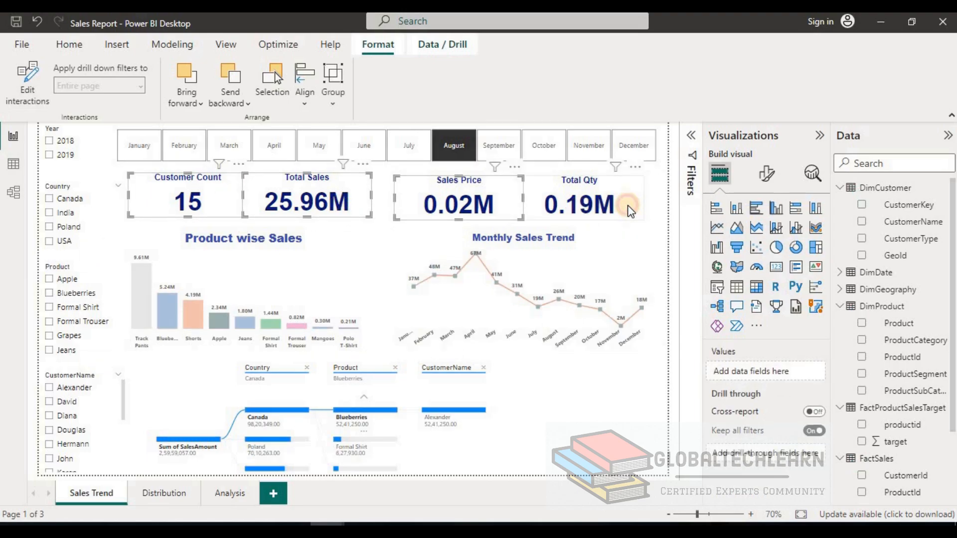
pyautogui.keyDown('ctrl'); pyautogui.click(627, 205); pyautogui.keyUp('ctrl')
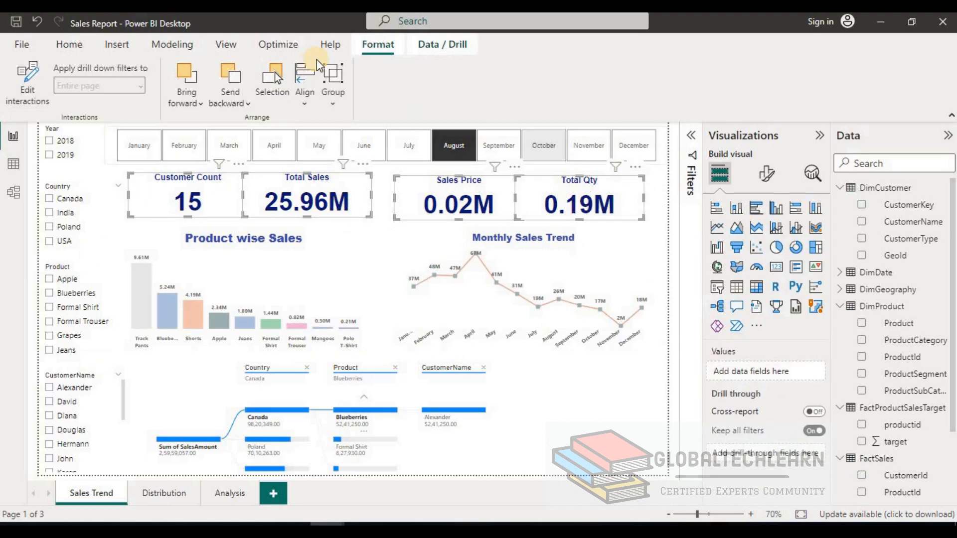
pyautogui.click(305, 106)
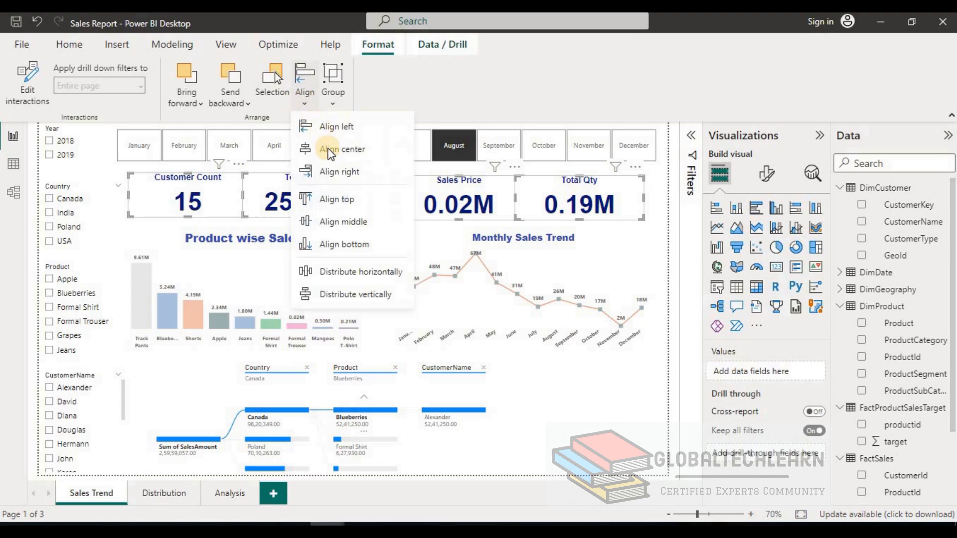
pyautogui.click(350, 276)
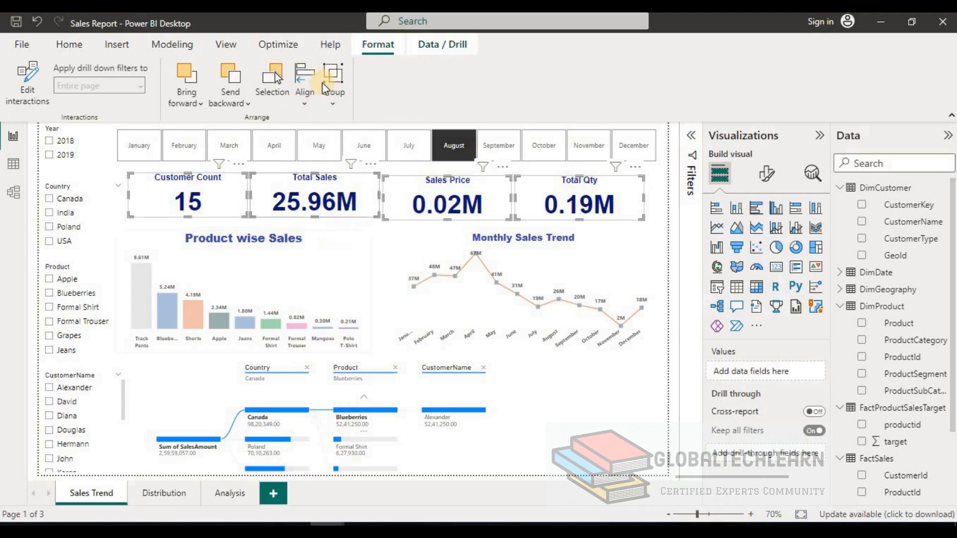
pyautogui.click(305, 106)
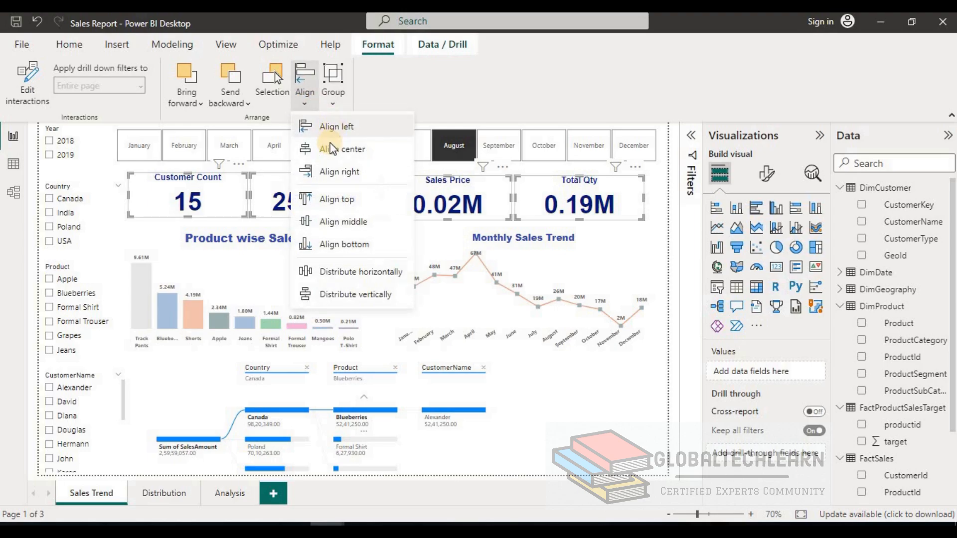
pyautogui.click(324, 195)
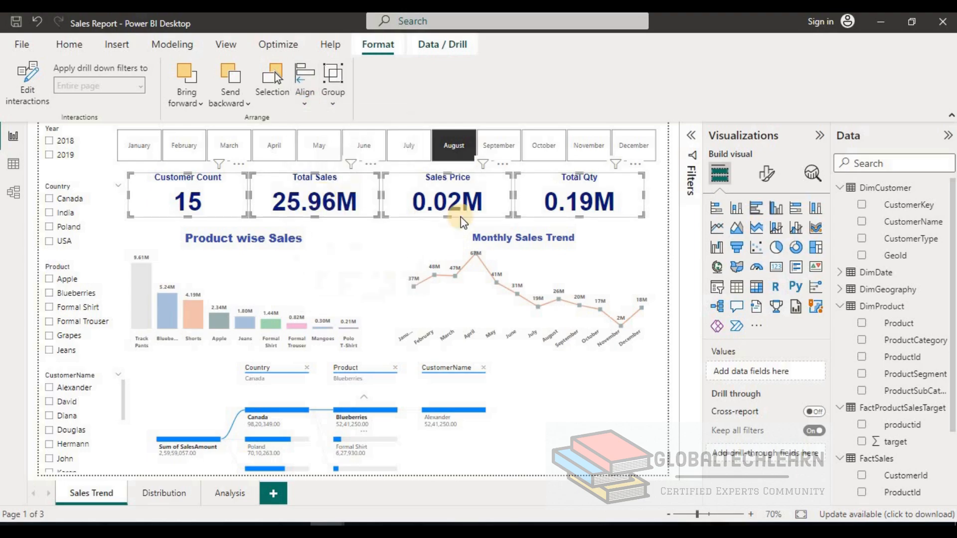
# - Align the tops of the Product wise Sales and Monthly Sales Trend charts and widen both slightly
pyautogui.click(638, 238)
pyautogui.click(296, 241)
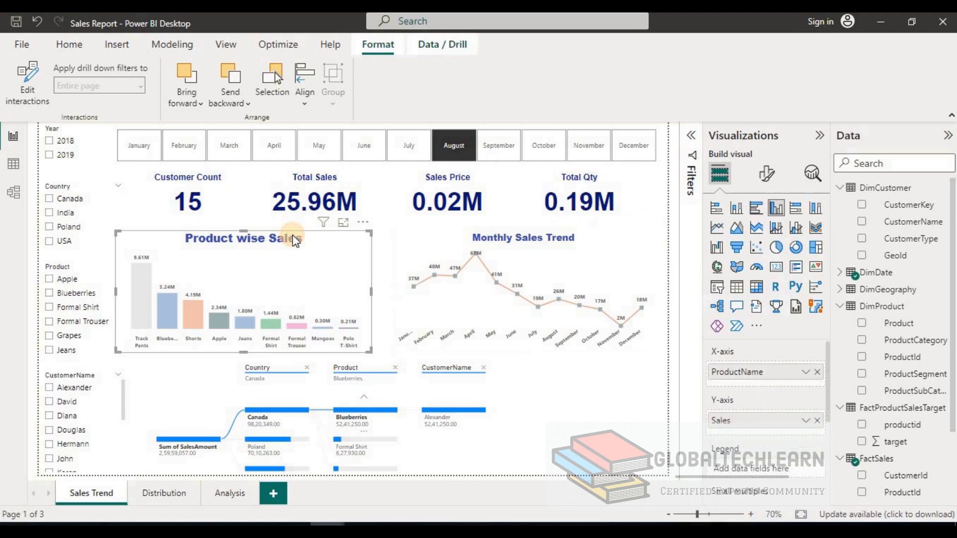
pyautogui.click(424, 255)
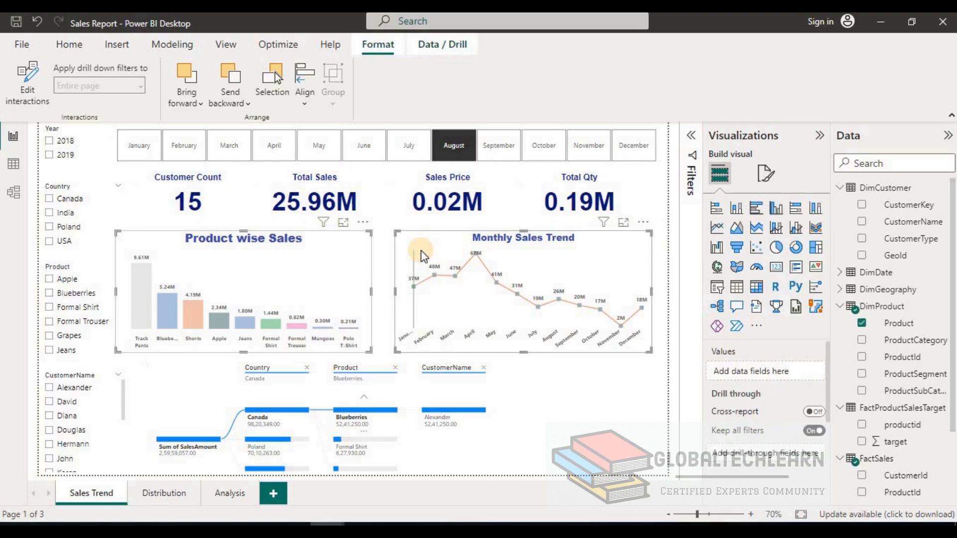
pyautogui.click(303, 102)
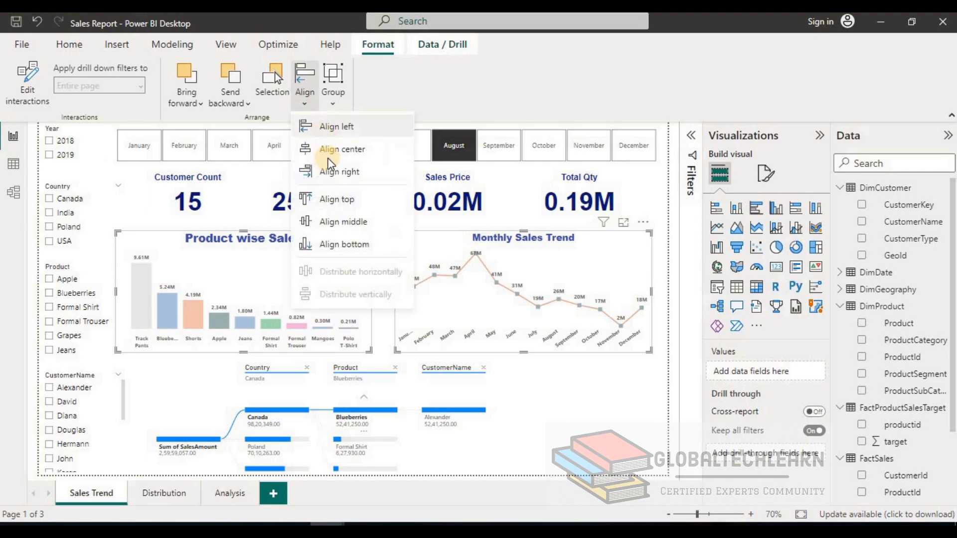
pyautogui.click(327, 200)
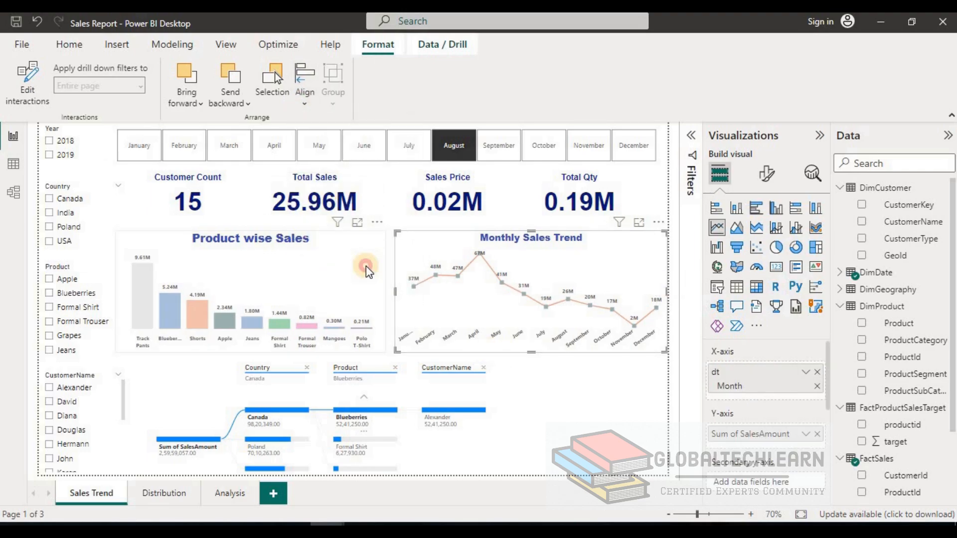
# - Apply a Top N filter on ProductName to the Product wise Sales chart, showing the top 5 items by Sum of SalesAmount
pyautogui.click(366, 265)
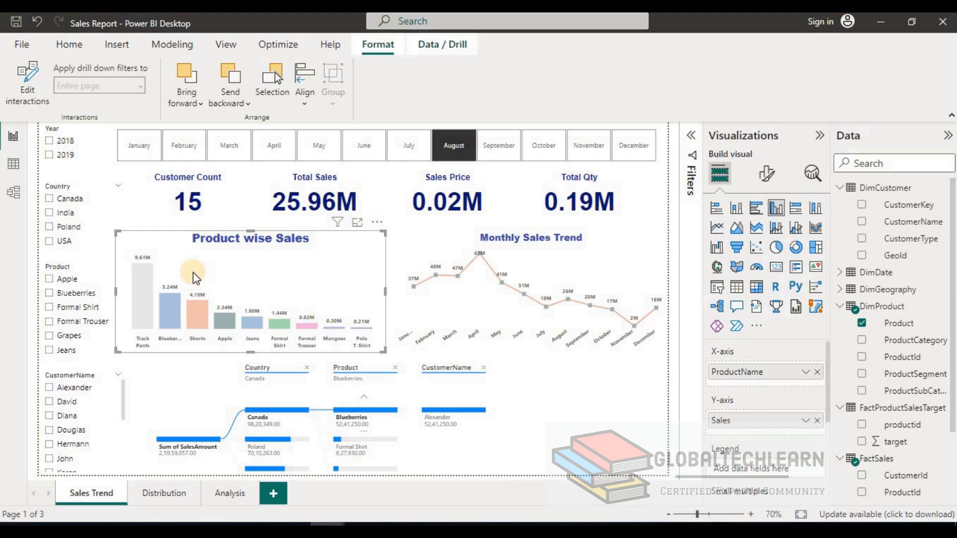
pyautogui.click(690, 139)
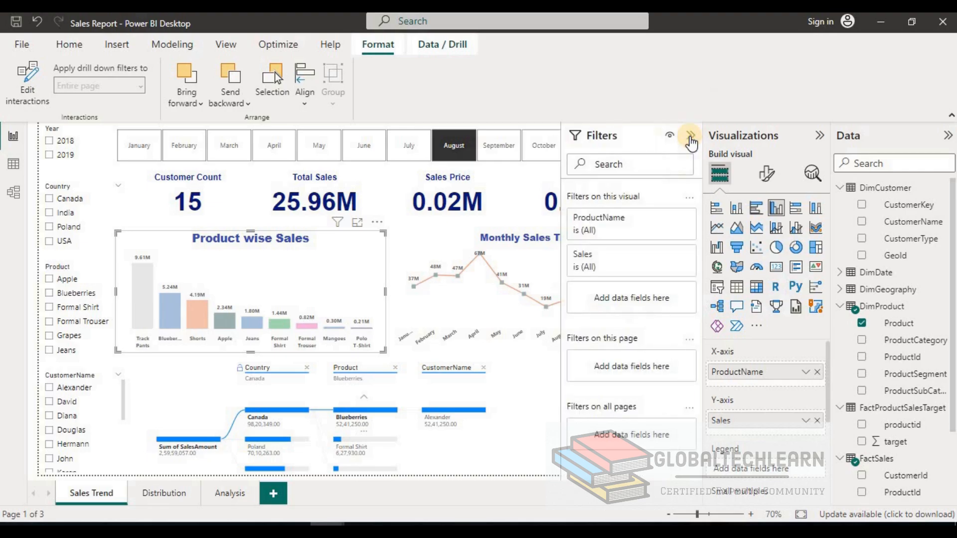
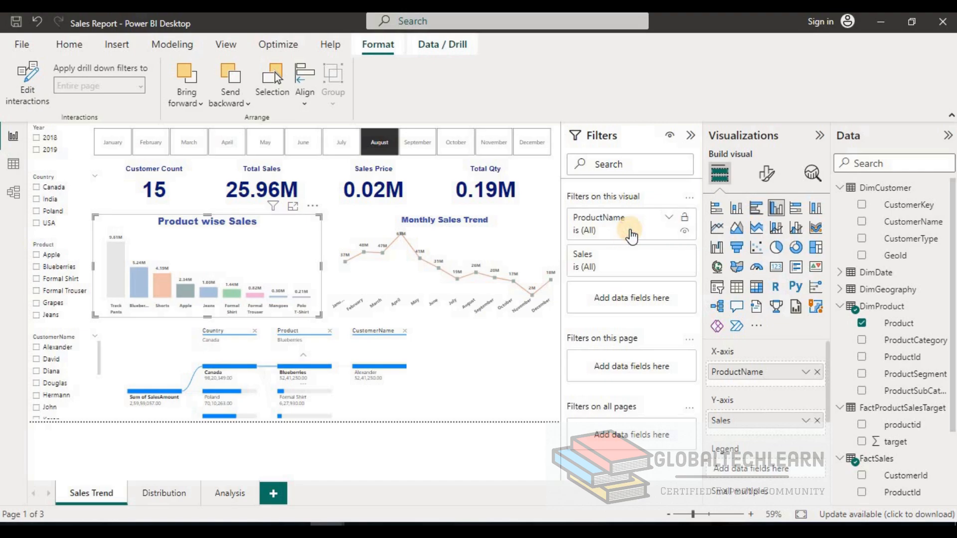
pyautogui.click(631, 236)
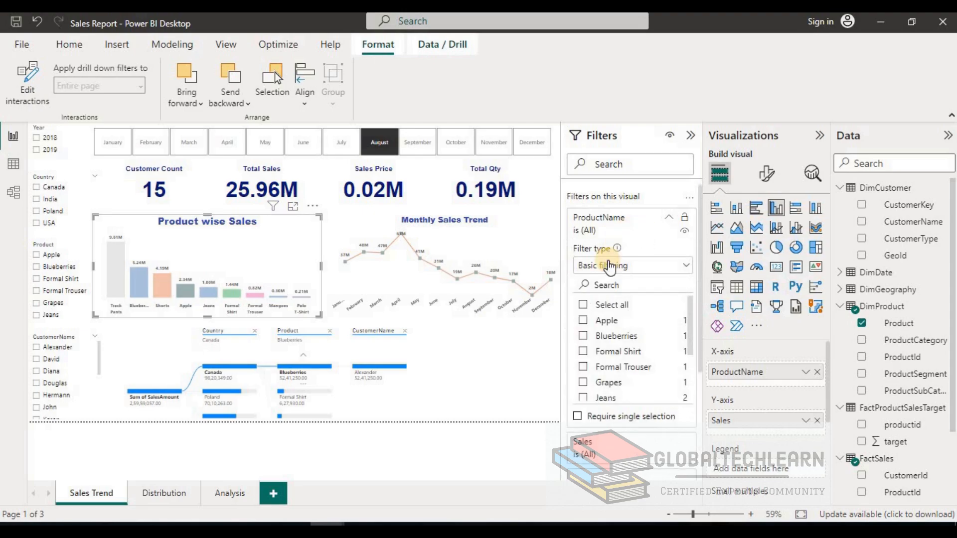
pyautogui.click(658, 266)
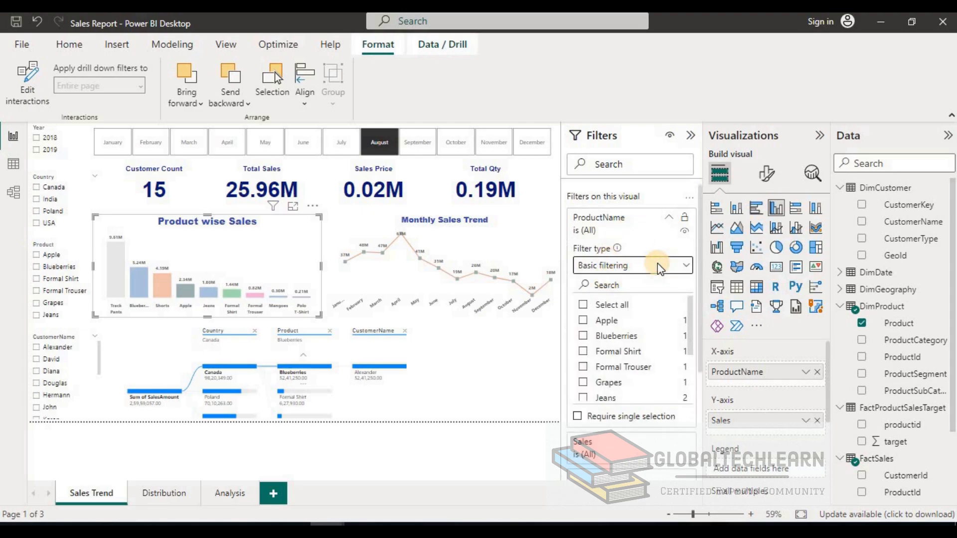
pyautogui.click(592, 320)
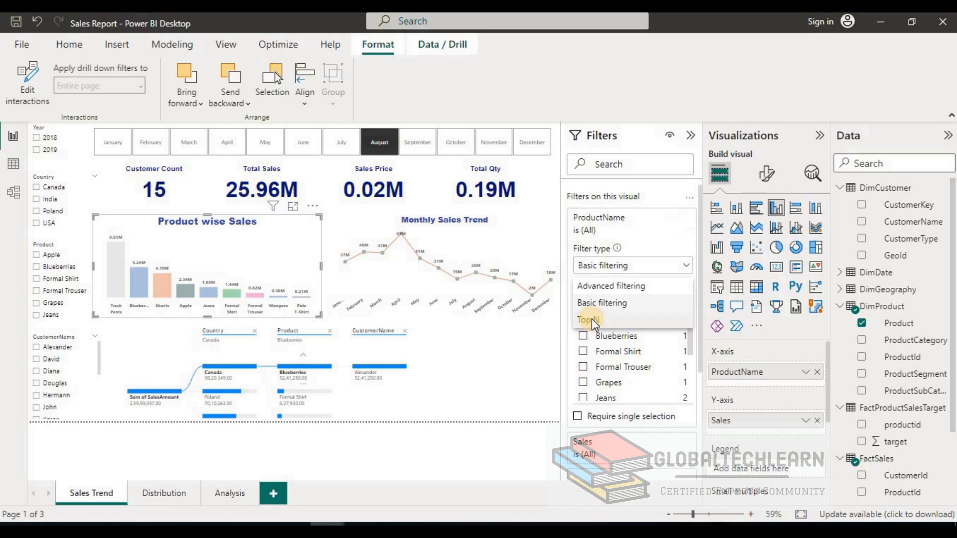
pyautogui.click(644, 301)
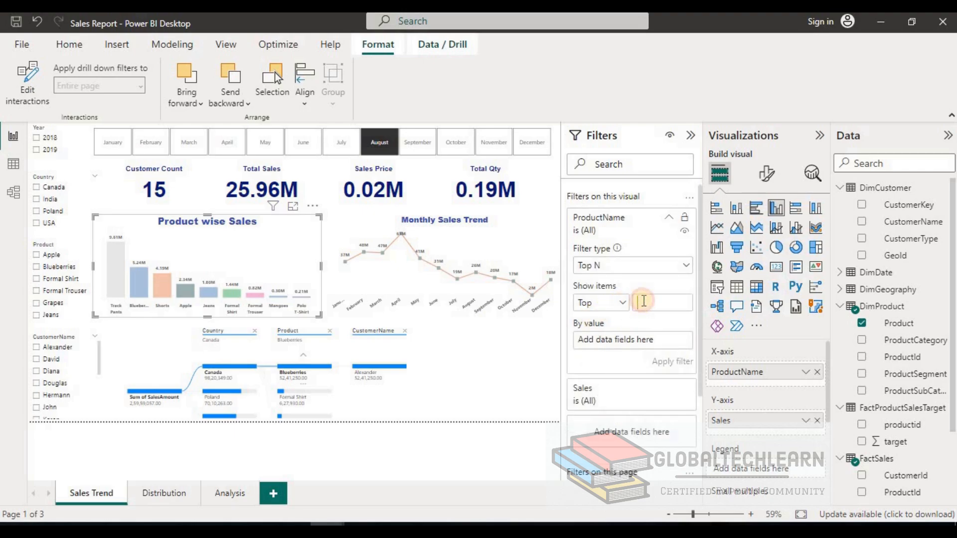
pyautogui.write('5')
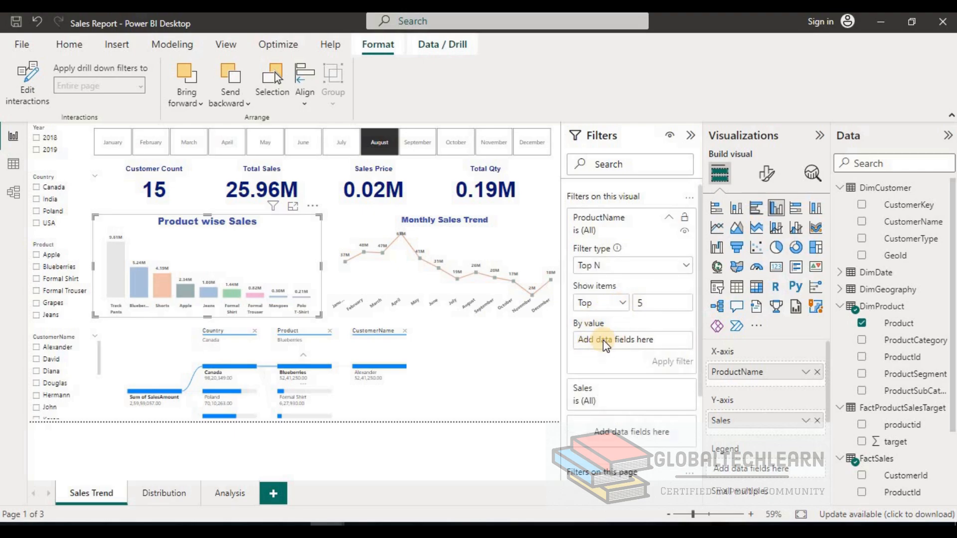
pyautogui.click(609, 340)
pyautogui.scroll(-3, 897, 398)
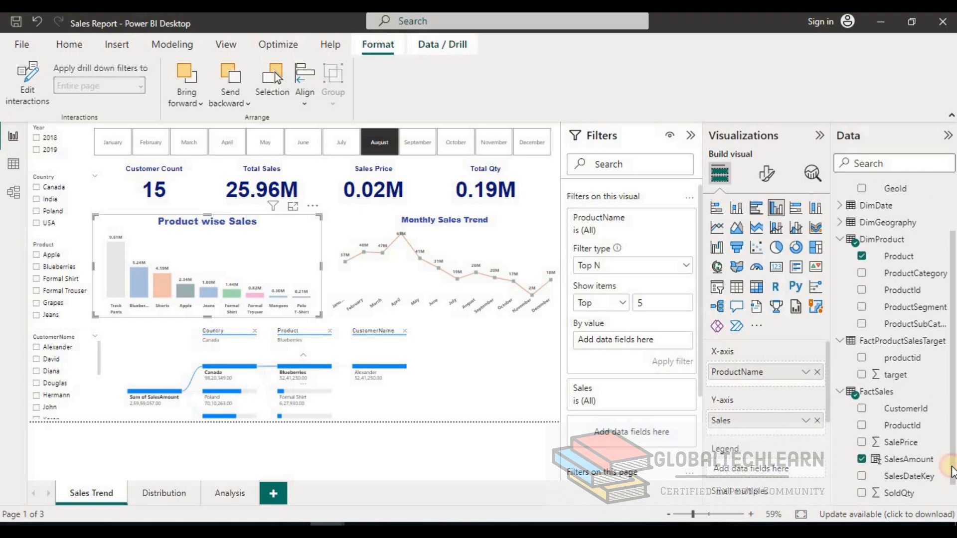
pyautogui.moveTo(916, 476); pyautogui.dragTo(661, 348)
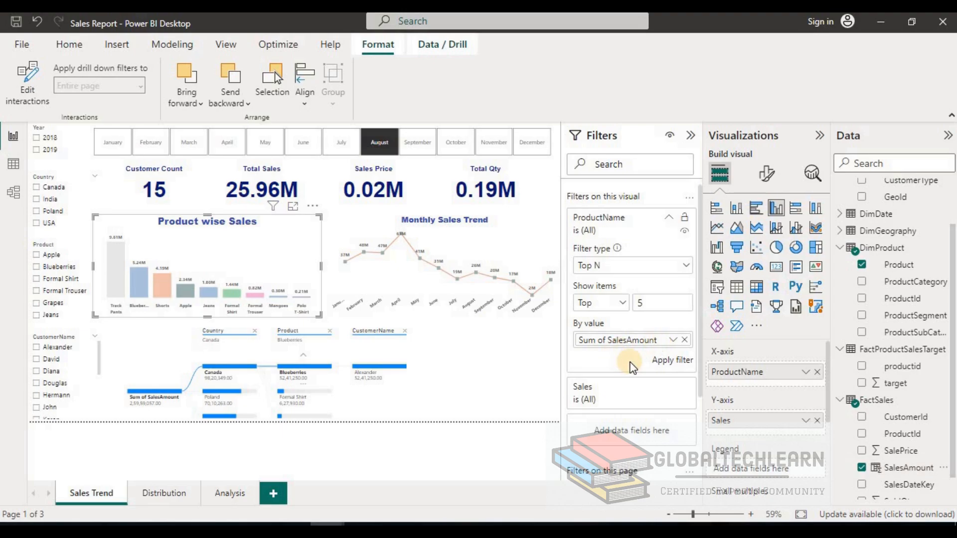
pyautogui.click(662, 363)
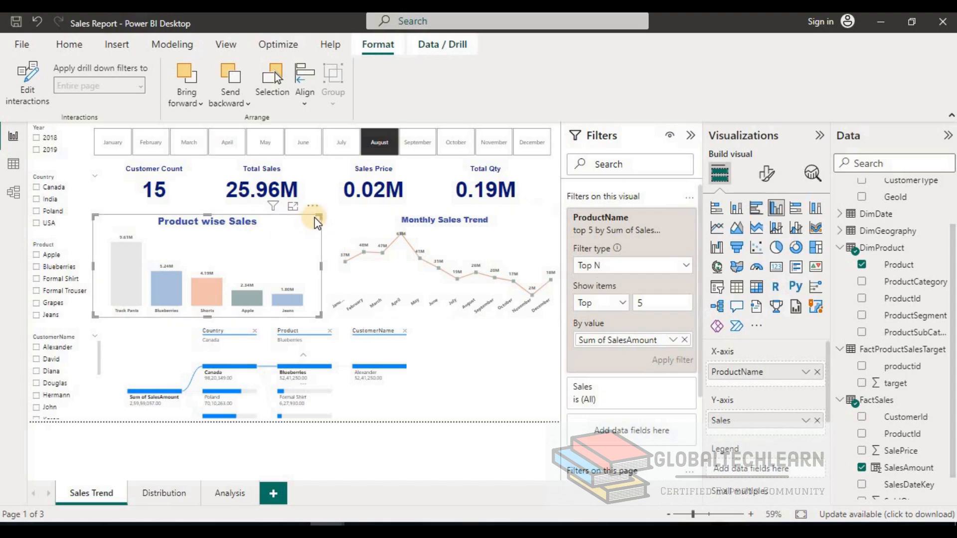
# - Examine the filtered Product wise Sales chart in focus mode, return to the report and deselect the chart
pyautogui.click(292, 206)
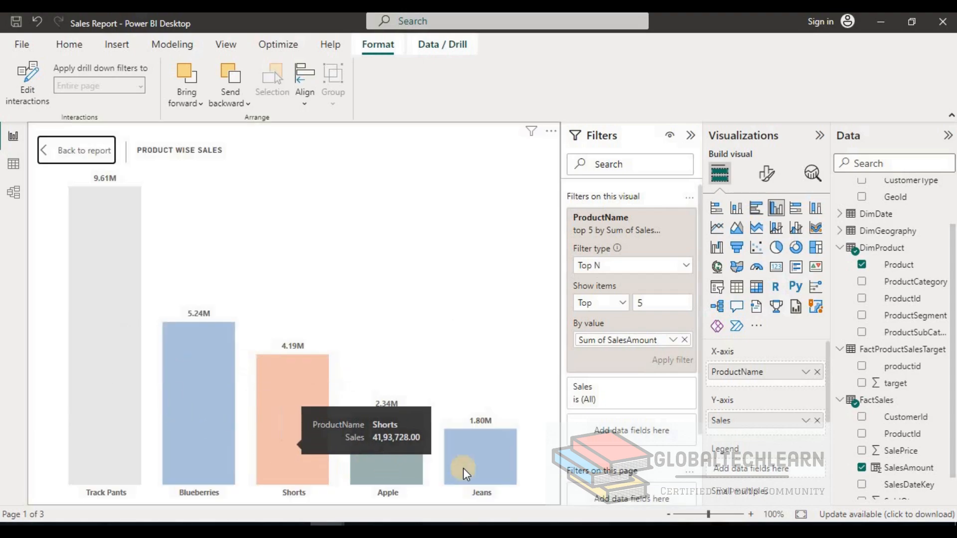
pyautogui.click(84, 162)
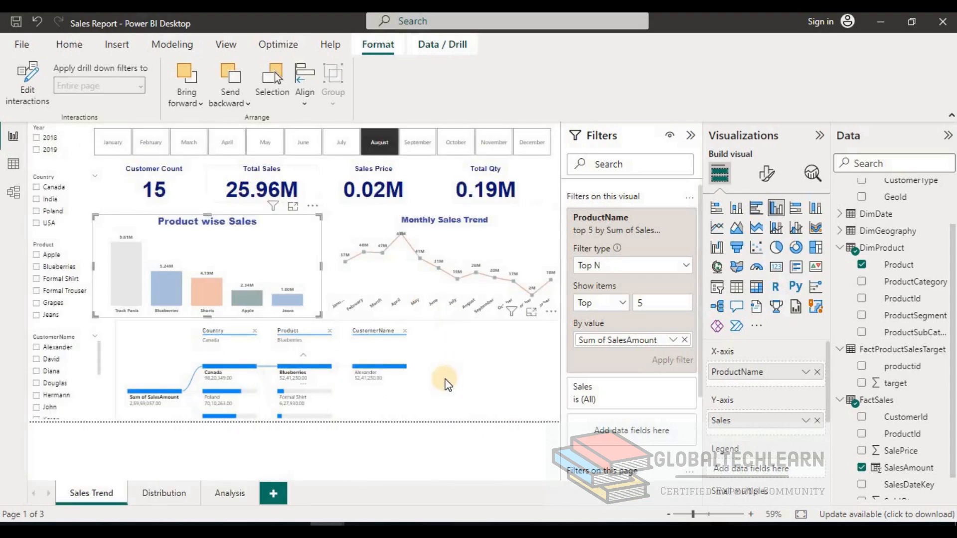
pyautogui.click(445, 408)
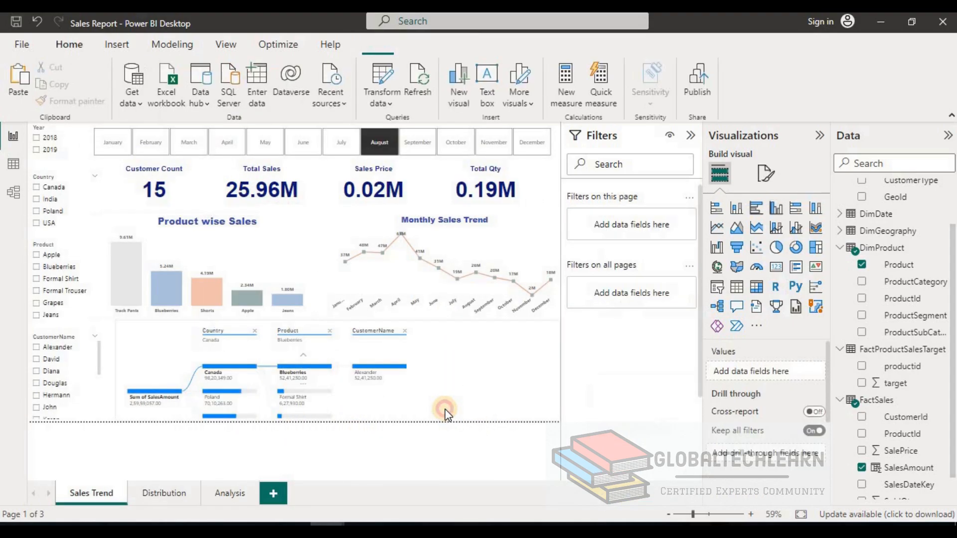
# - On the Distribution page, collapse the filters area and narrow the Sales Distribution - Category pie and the Segment wise Sales Contr. donut
pyautogui.click(166, 494)
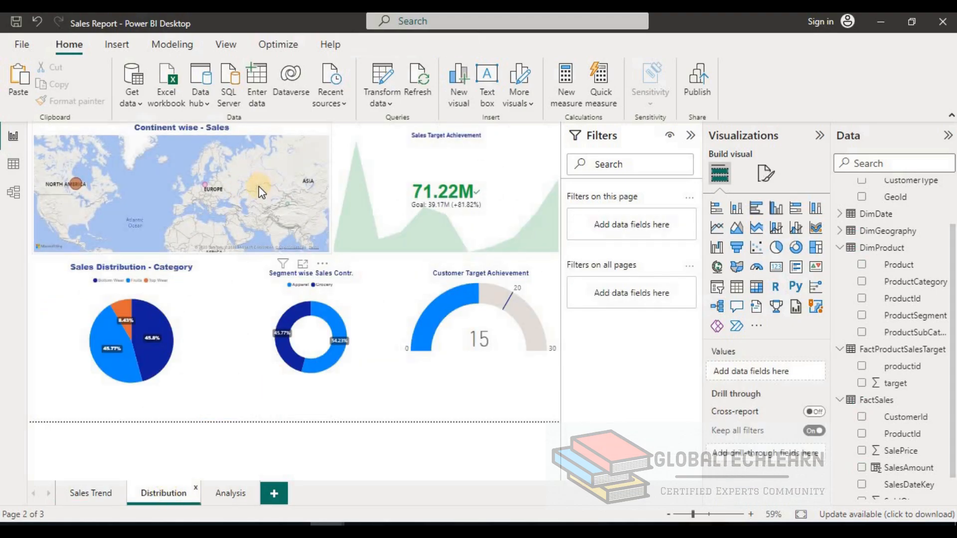
pyautogui.click(690, 135)
pyautogui.click(245, 376)
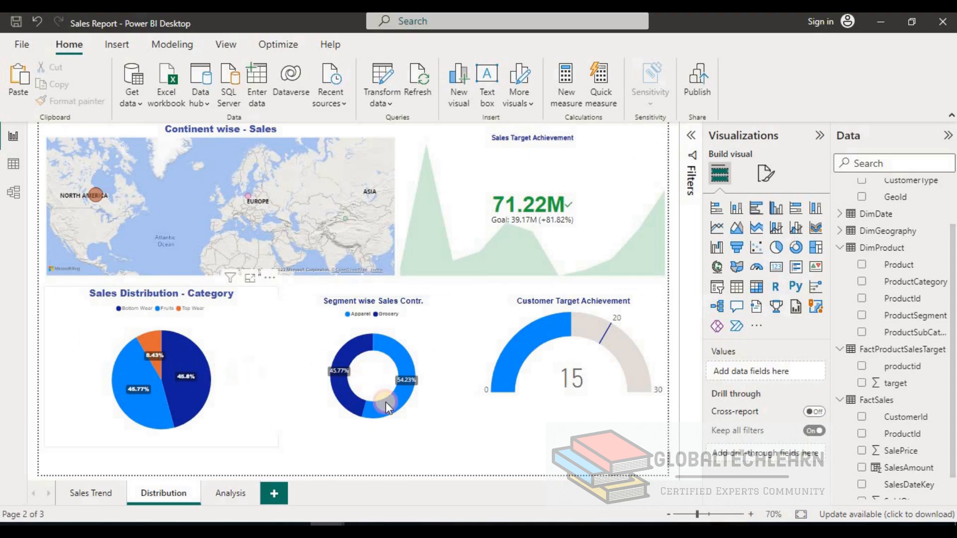
pyautogui.click(593, 418)
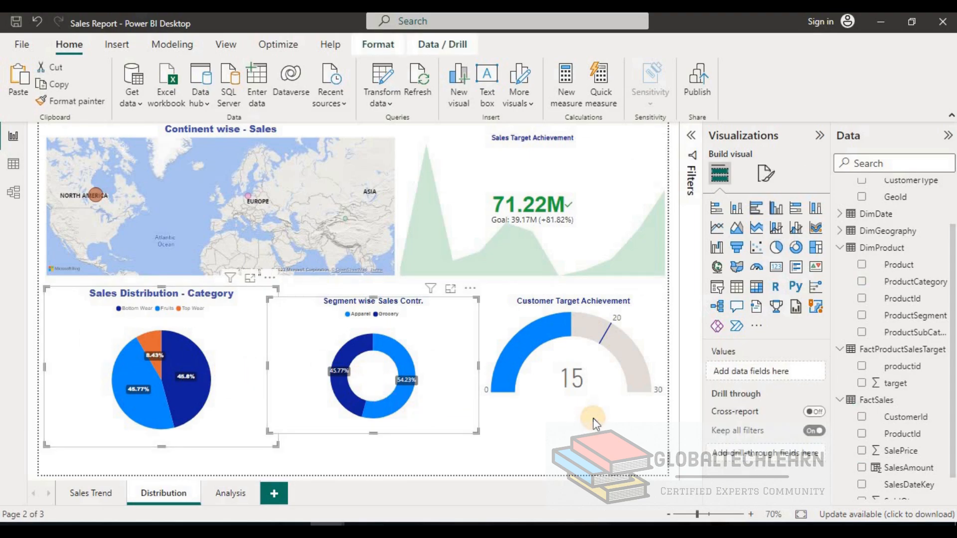
pyautogui.moveTo(291, 369); pyautogui.dragTo(263, 364)
pyautogui.click(294, 376)
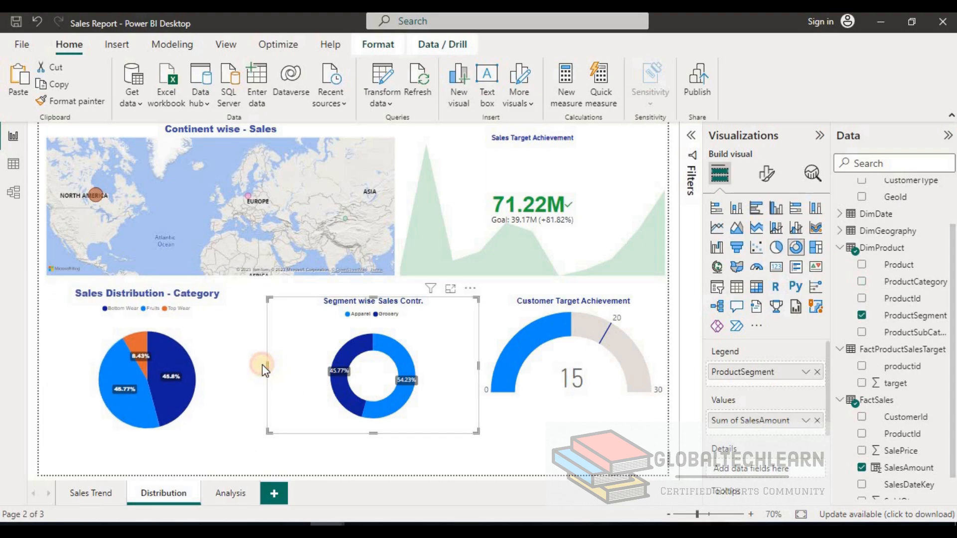
pyautogui.moveTo(479, 367); pyautogui.dragTo(447, 364)
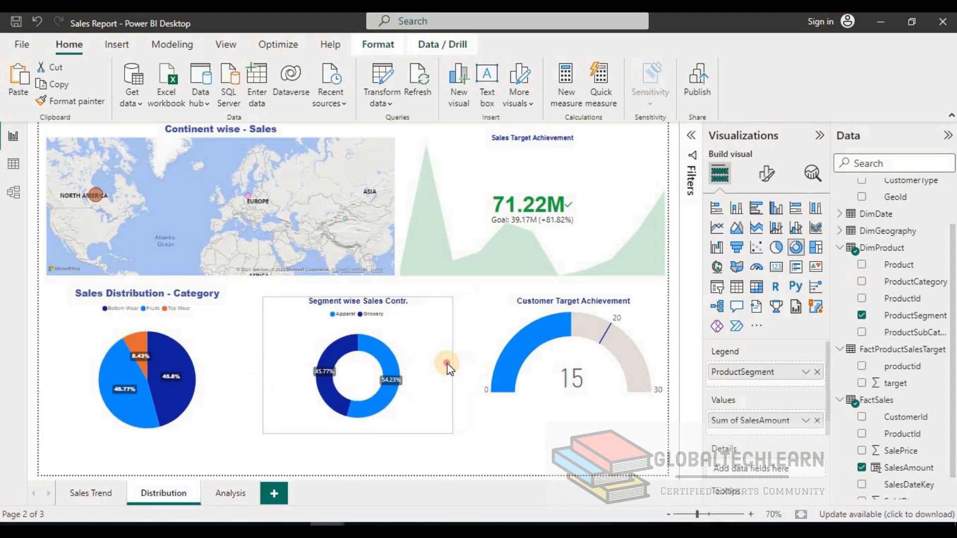
# - Align the tops of the category pie, segment donut and Customer Target Achievement gauge, and distribute them horizontally
pyautogui.click(512, 336)
pyautogui.keyDown('ctrl'); pyautogui.click(435, 334); pyautogui.keyUp('ctrl')
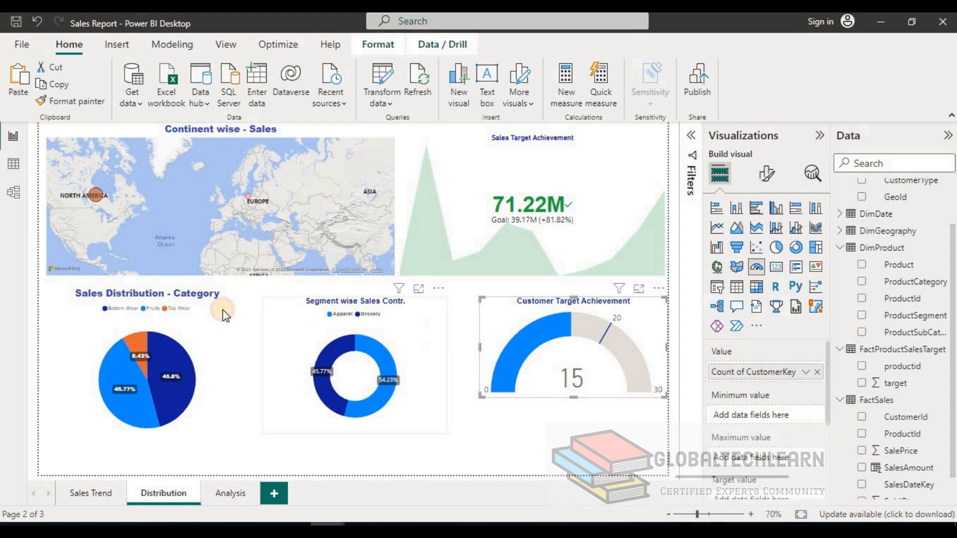
pyautogui.keyDown('ctrl'); pyautogui.click(222, 310); pyautogui.keyUp('ctrl')
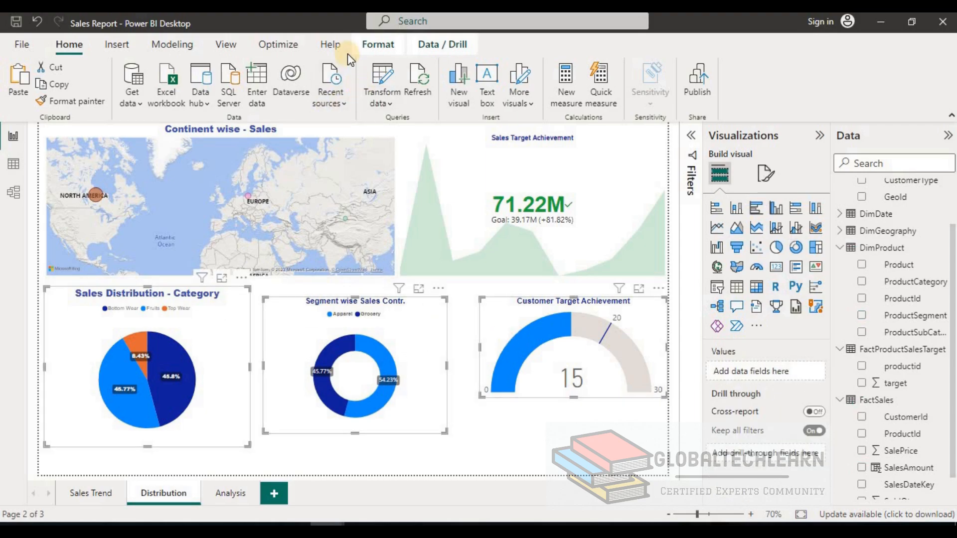
pyautogui.click(364, 44)
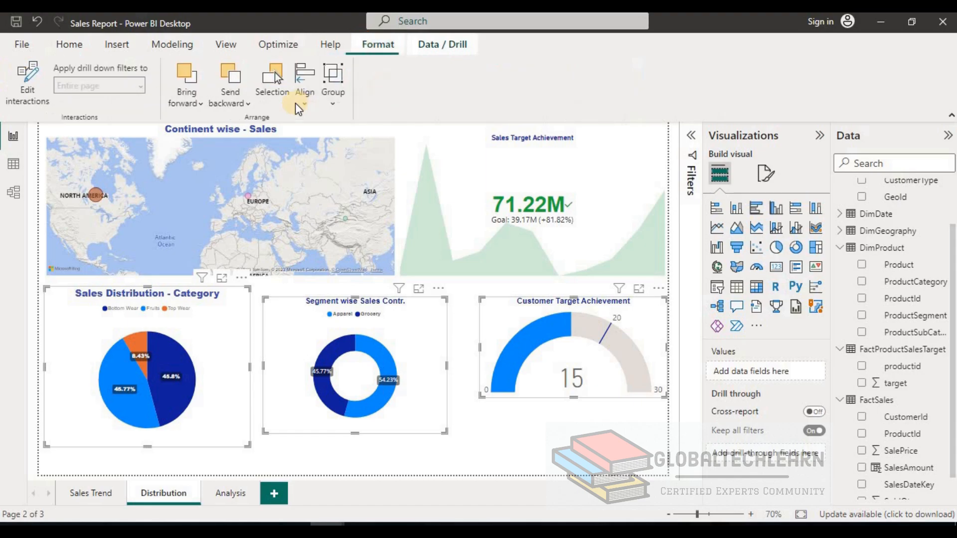
pyautogui.click(305, 102)
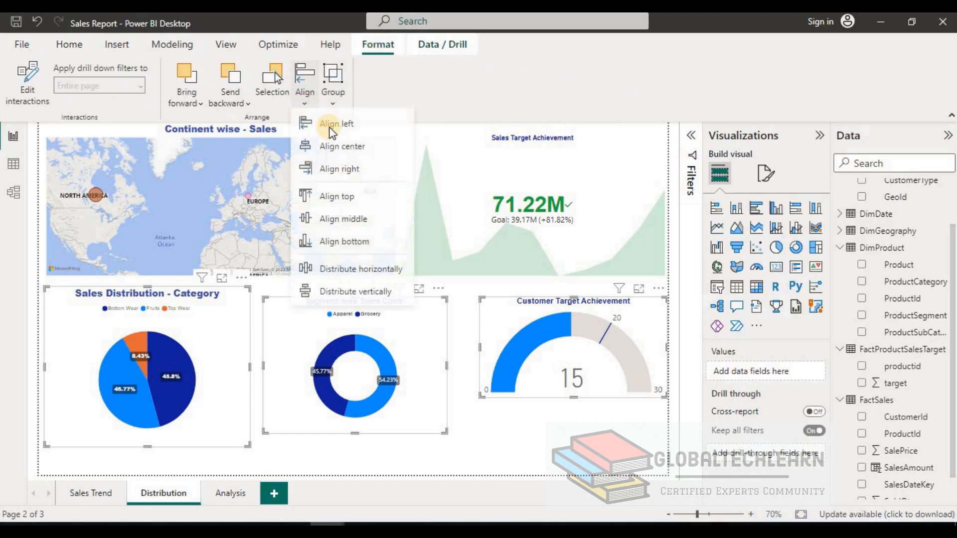
pyautogui.click(328, 201)
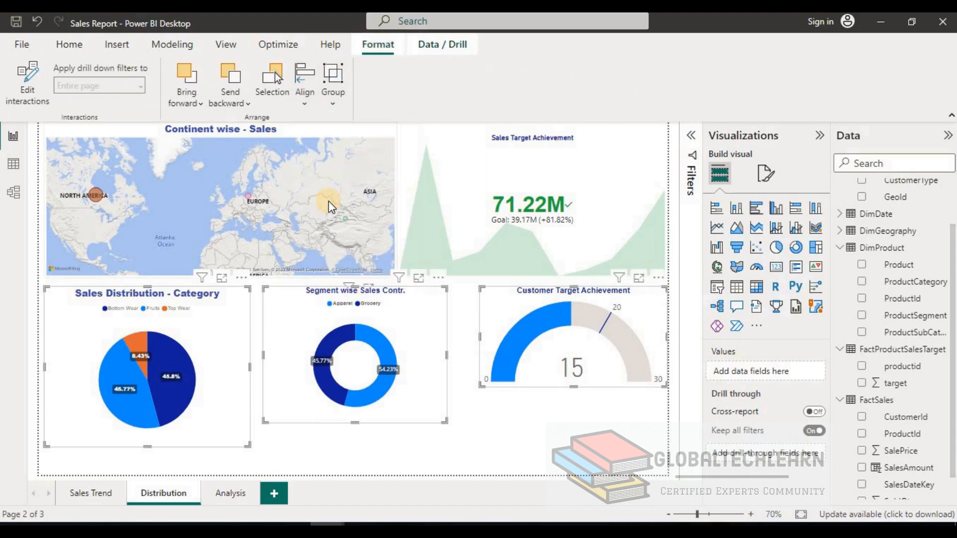
pyautogui.click(302, 99)
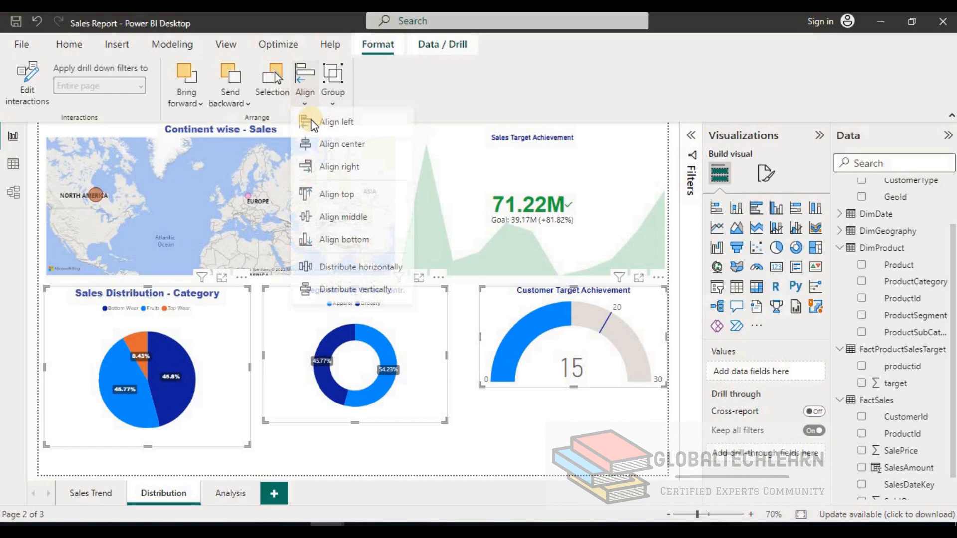
pyautogui.click(339, 273)
pyautogui.click(321, 433)
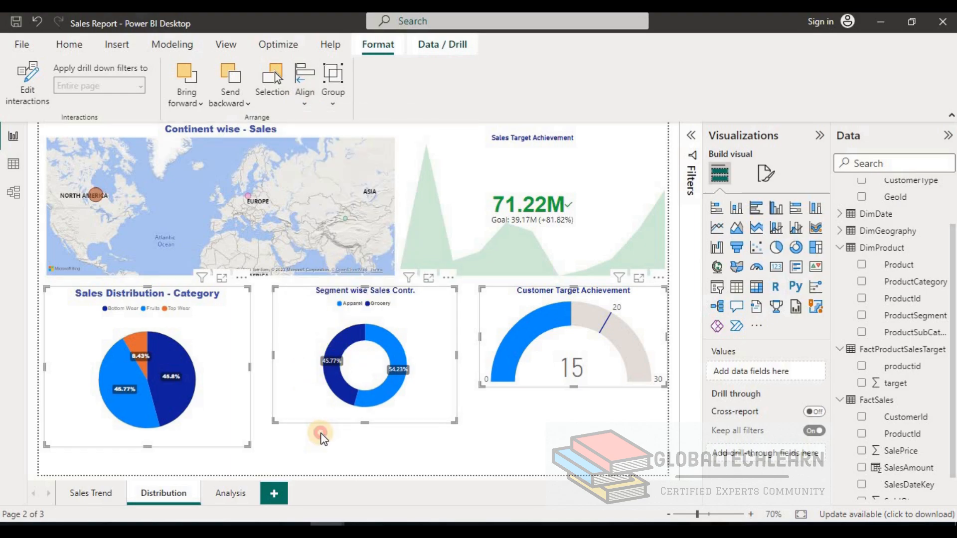
# - Widen the Sales Distribution - Category pie and the Segment wise Sales Contr. donut slightly towards their neighbouring visuals
pyautogui.click(214, 381)
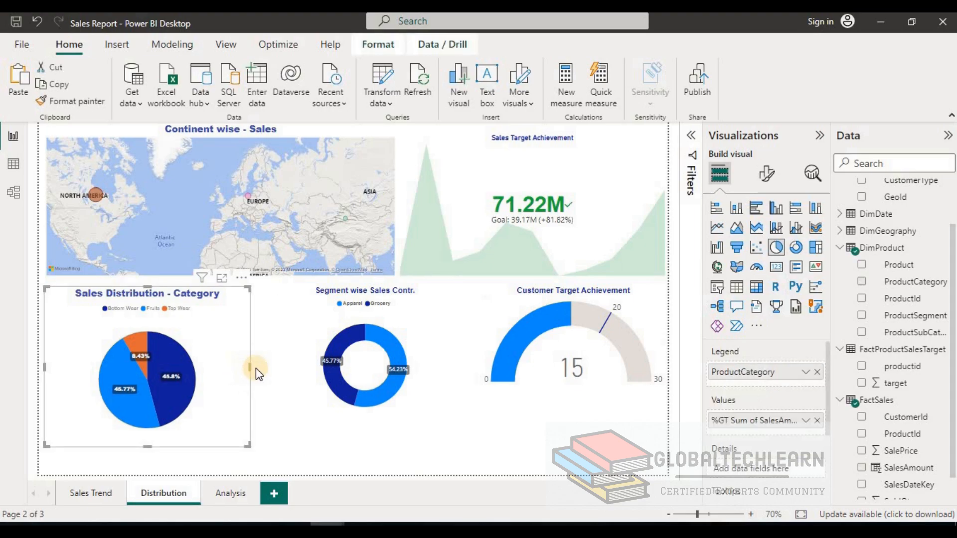
pyautogui.moveTo(251, 365); pyautogui.dragTo(270, 369)
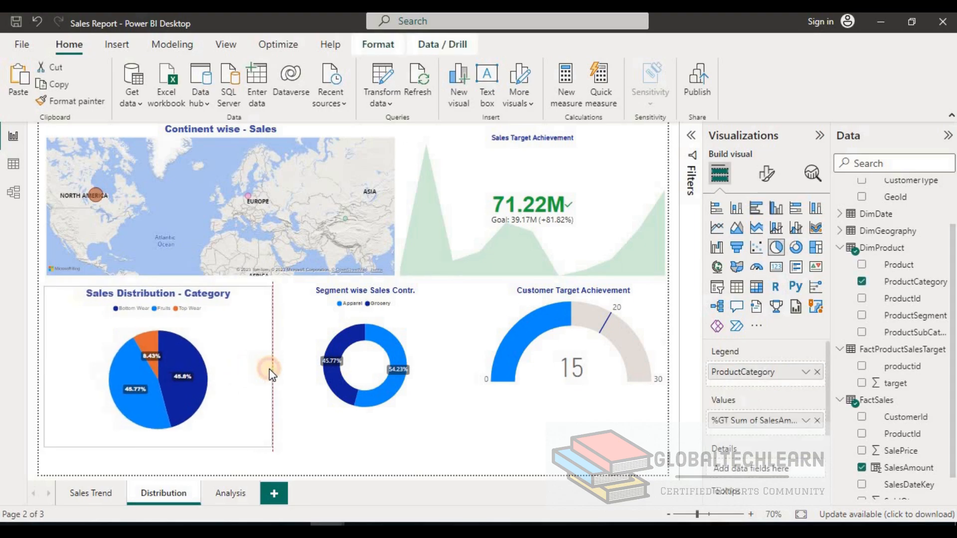
pyautogui.click(414, 378)
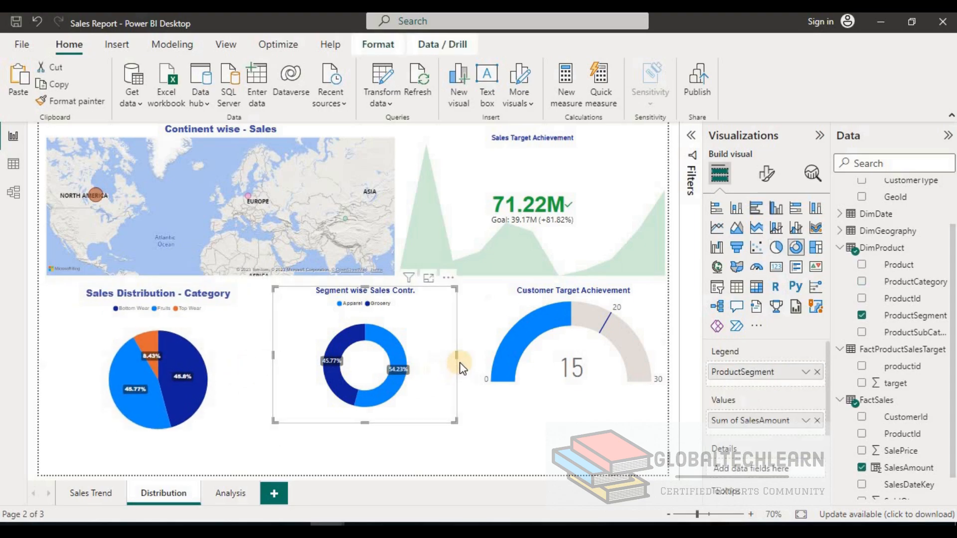
pyautogui.click(483, 349)
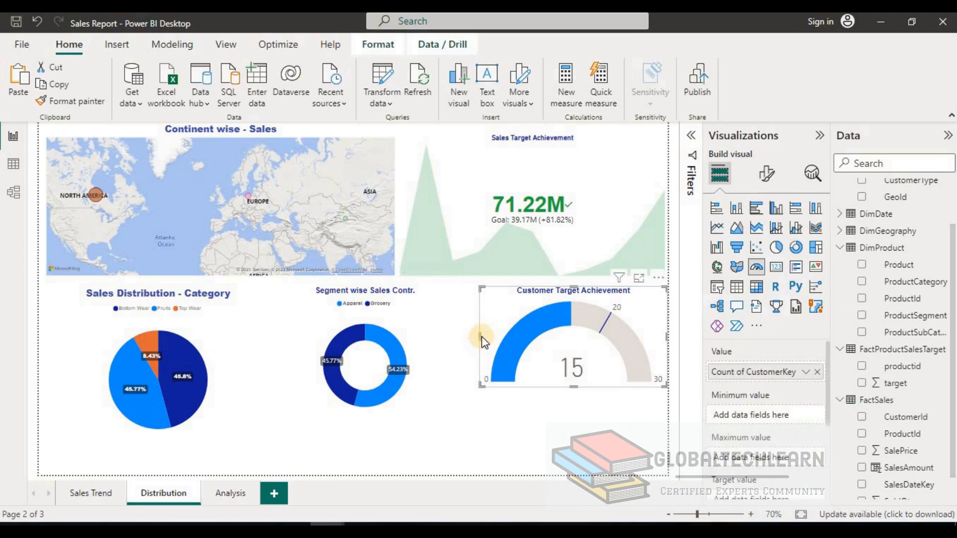
pyautogui.click(450, 347)
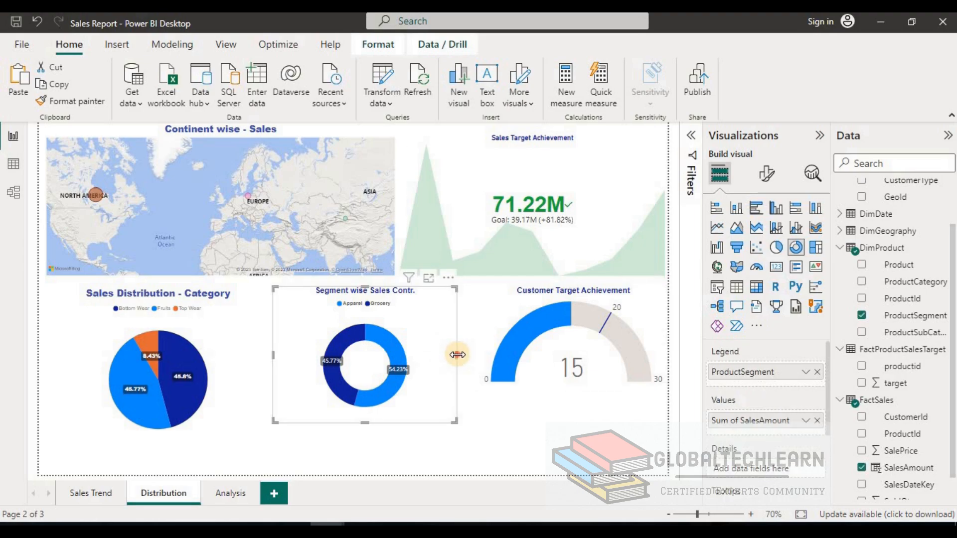
pyautogui.moveTo(457, 355); pyautogui.dragTo(468, 355)
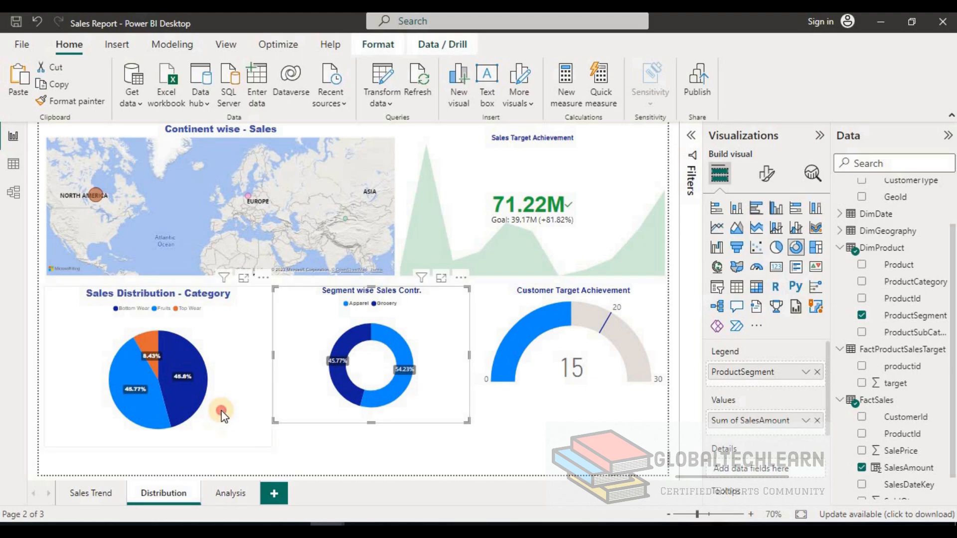
pyautogui.click(208, 444)
pyautogui.keyDown('ctrl'); pyautogui.click(403, 406); pyautogui.keyUp('ctrl')
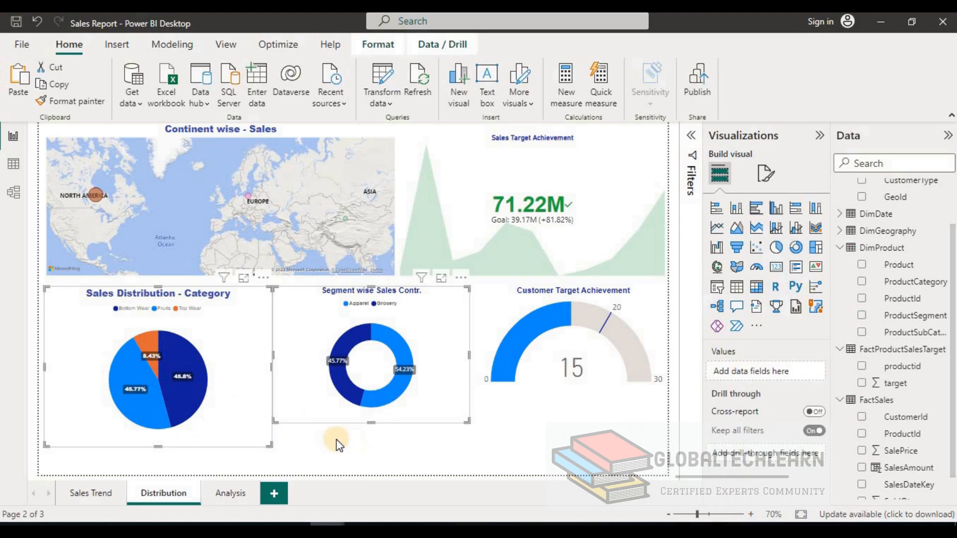
pyautogui.click(260, 394)
pyautogui.click(259, 393)
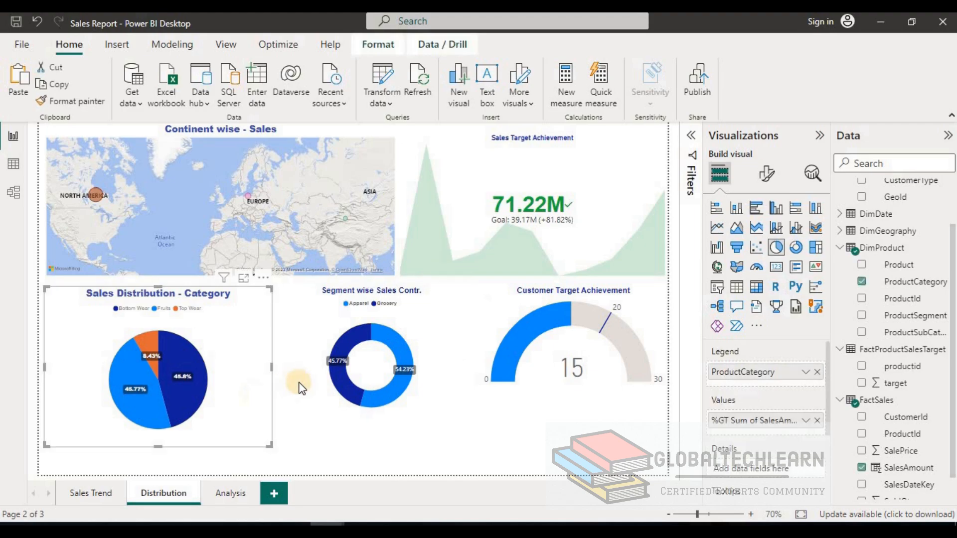
pyautogui.click(350, 391)
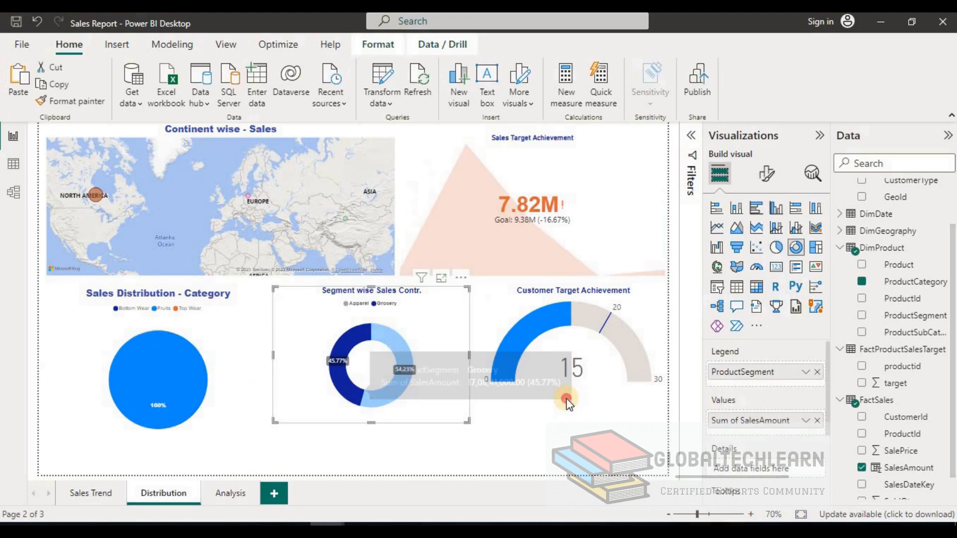
pyautogui.click(566, 399)
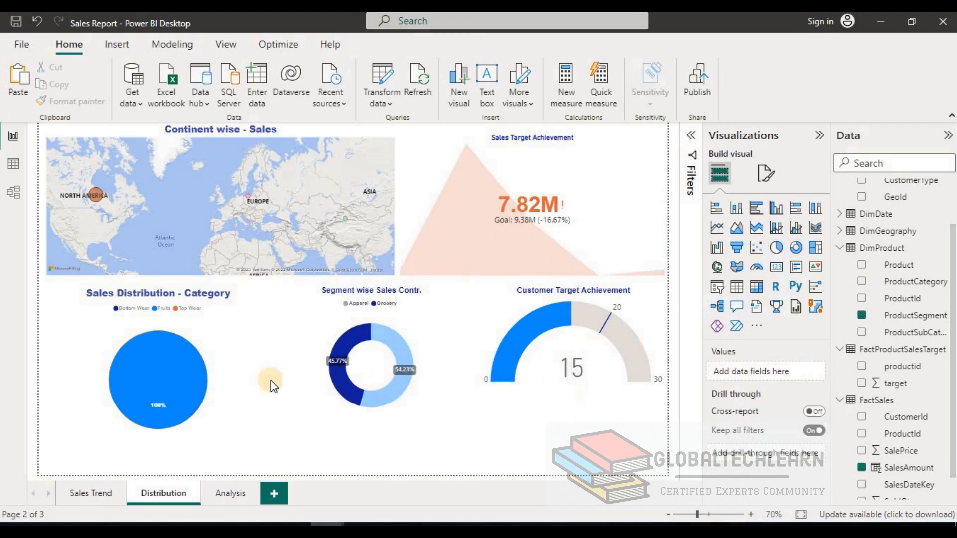
pyautogui.click(193, 387)
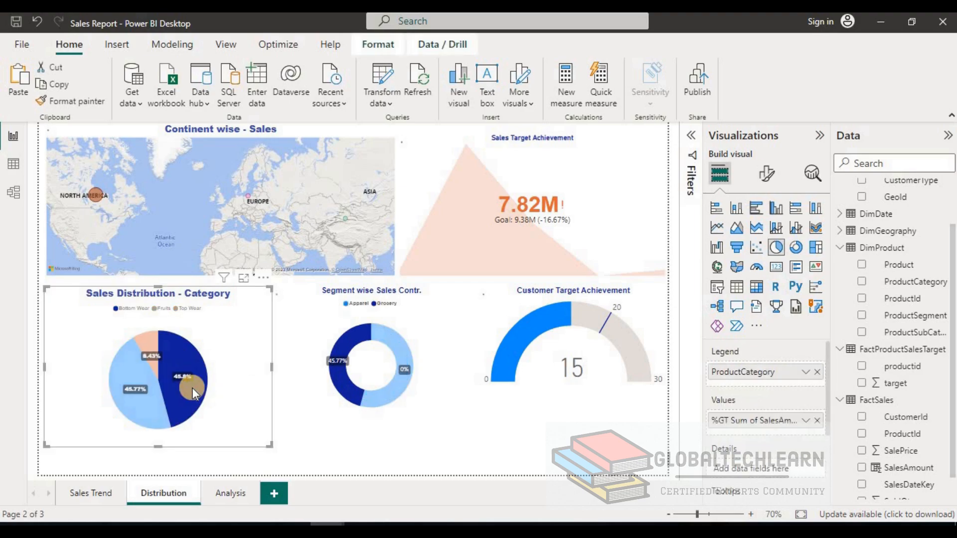
pyautogui.click(192, 388)
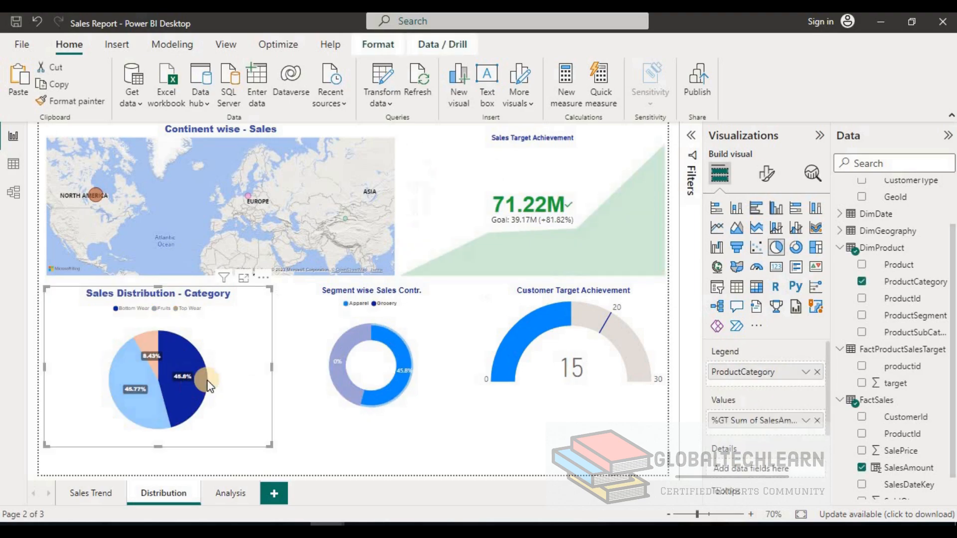
# - Clear the slice highlight and set the Sales Distribution - Category pie's size to width 400 and height 320
pyautogui.click(230, 384)
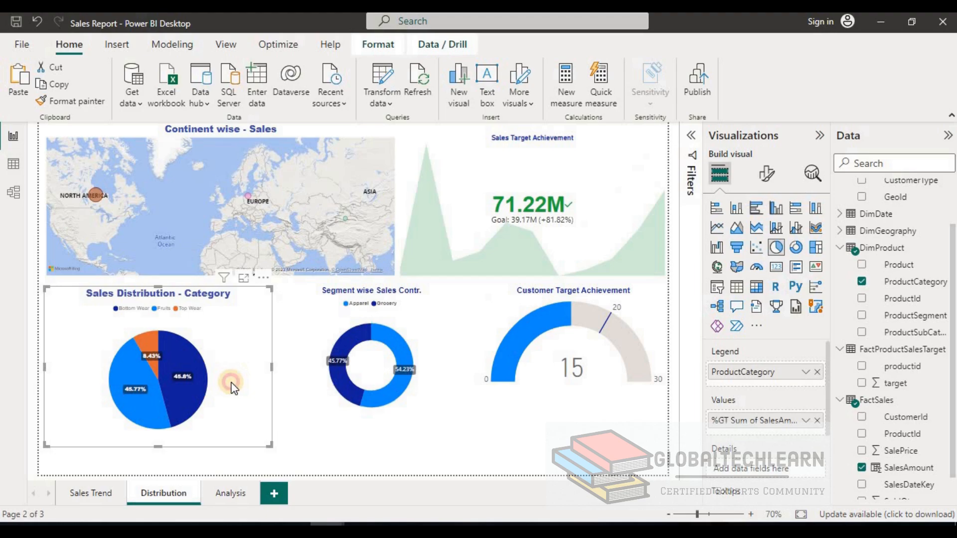
pyautogui.click(766, 173)
pyautogui.click(766, 239)
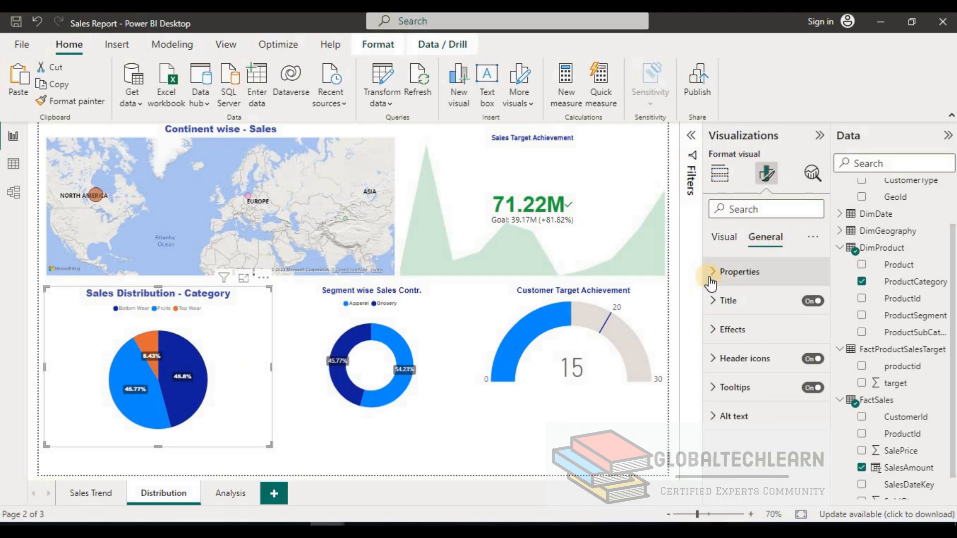
pyautogui.click(715, 272)
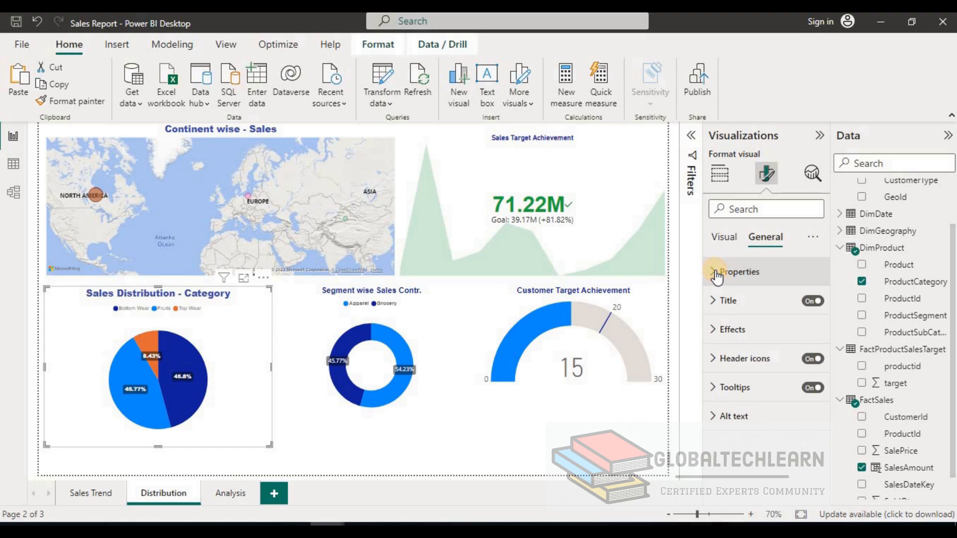
pyautogui.moveTo(736, 341); pyautogui.dragTo(711, 340)
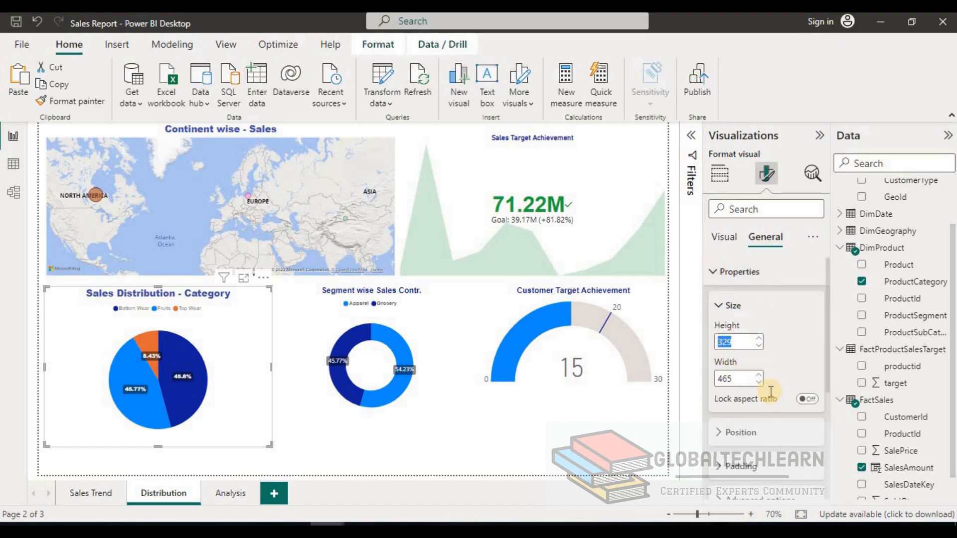
pyautogui.moveTo(738, 380); pyautogui.dragTo(702, 378)
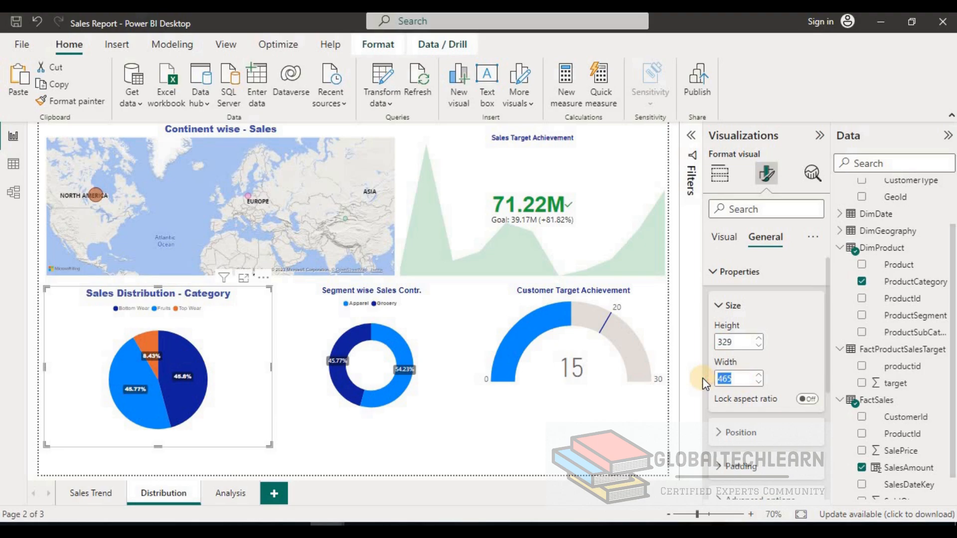
pyautogui.write('400')
pyautogui.press('Return')
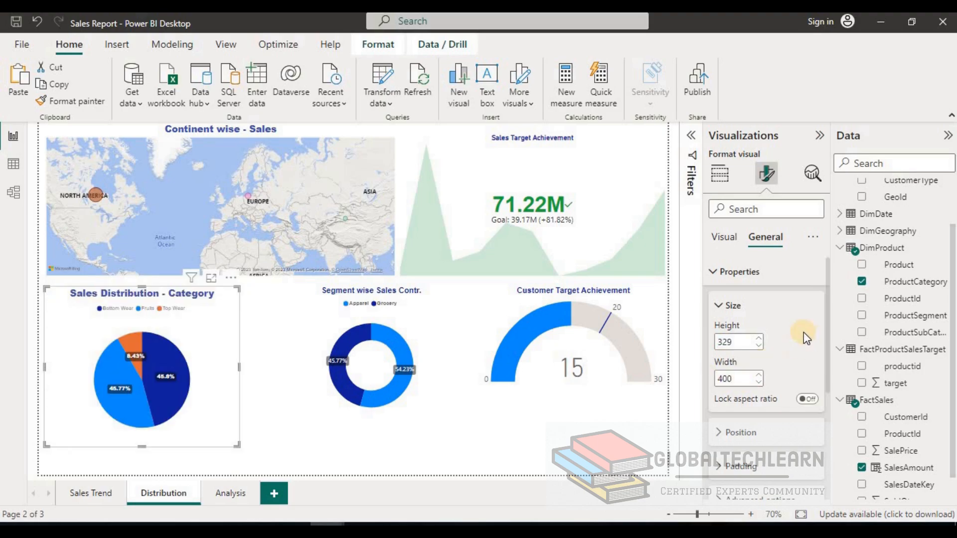
pyautogui.moveTo(735, 340); pyautogui.dragTo(719, 341)
pyautogui.write('3')
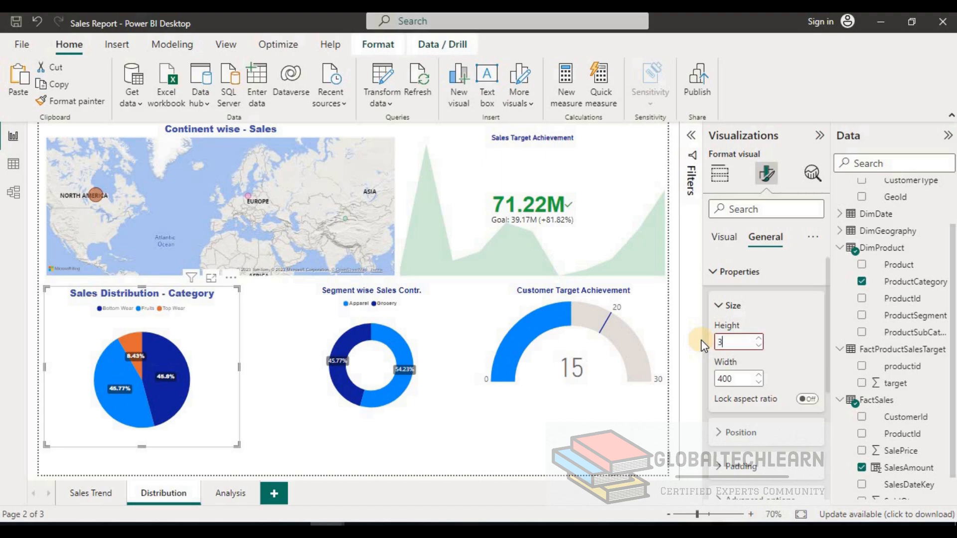
pyautogui.write('00')
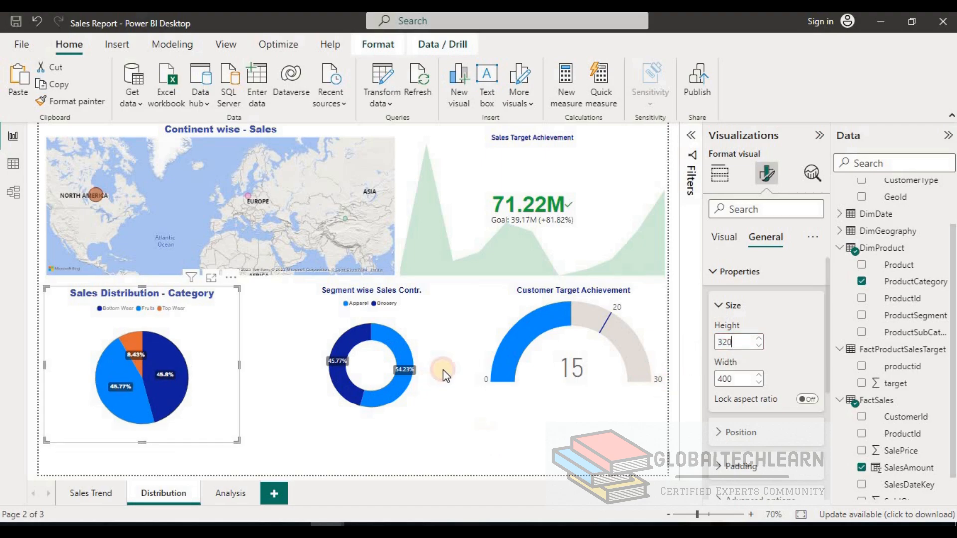
# - Set the Segment wise Sales Contr. donut's height to 250
pyautogui.click(444, 369)
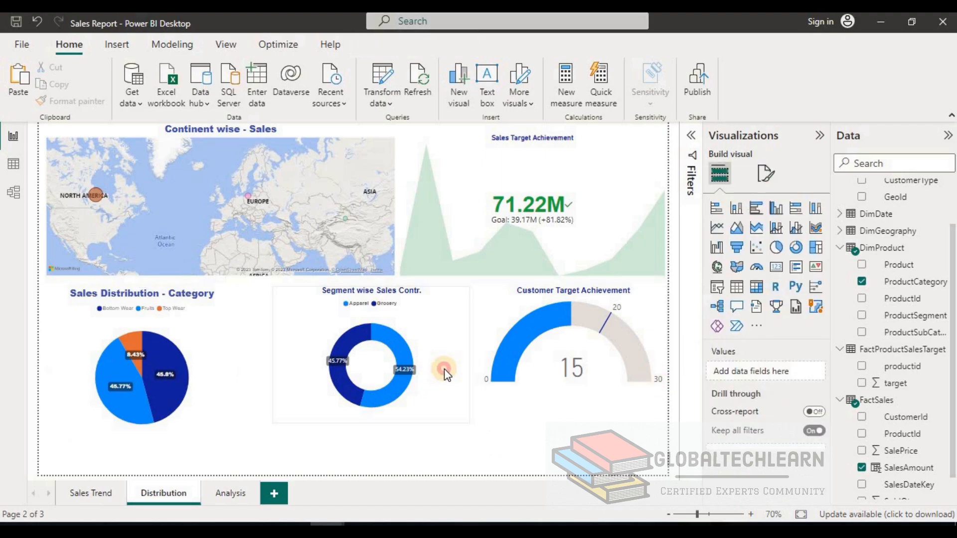
pyautogui.click(766, 174)
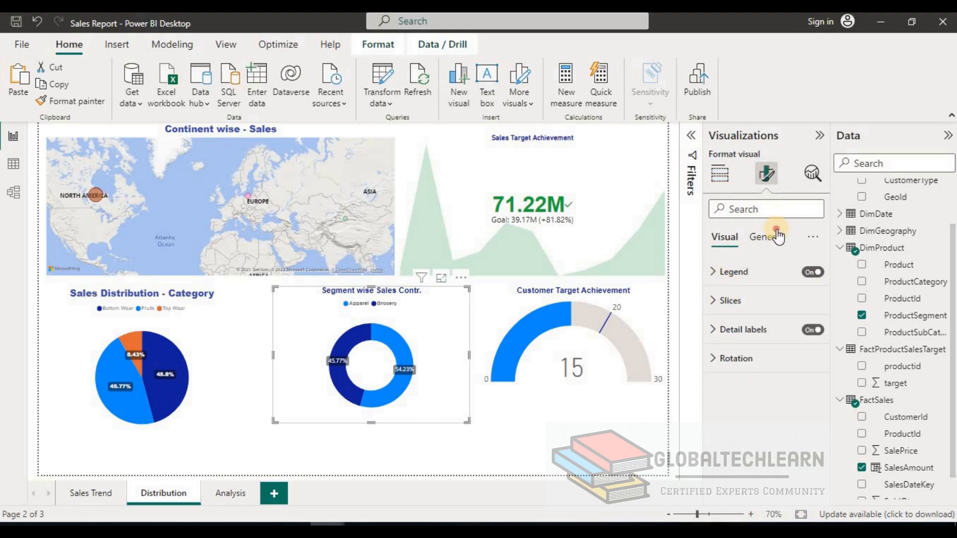
pyautogui.click(777, 236)
pyautogui.click(720, 284)
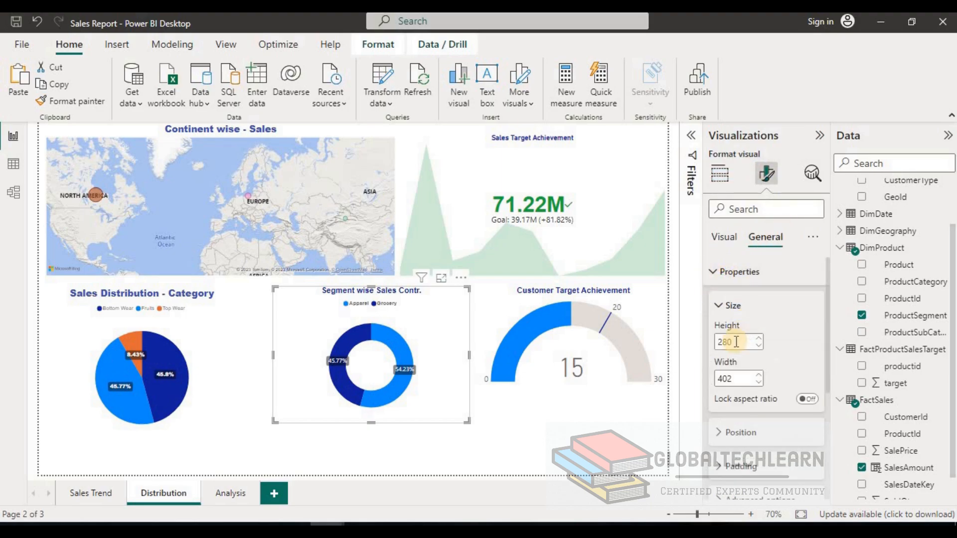
pyautogui.moveTo(737, 342); pyautogui.dragTo(703, 340)
pyautogui.write('250')
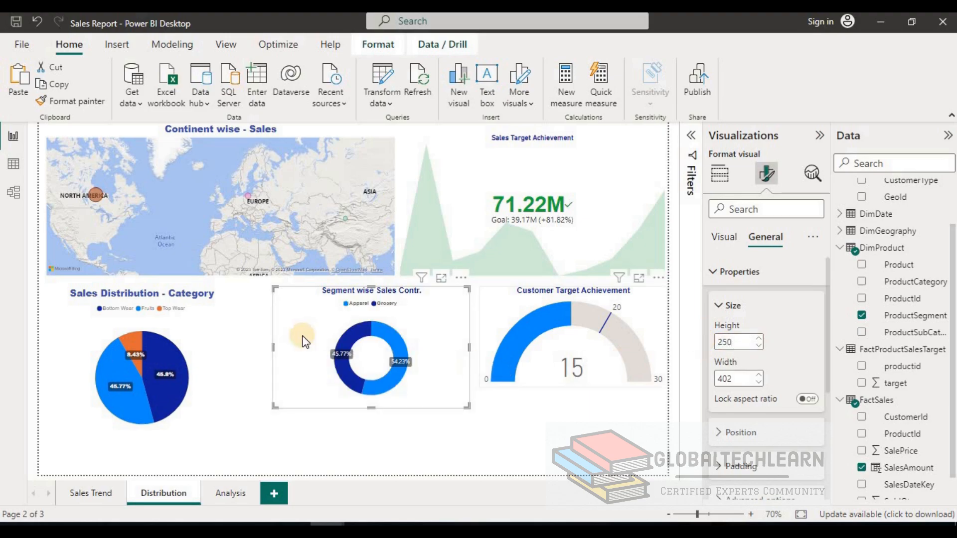
# - Match the Segment wise Sales Contr. donut to the category pie's size, with height 320 and width 400
pyautogui.click(234, 315)
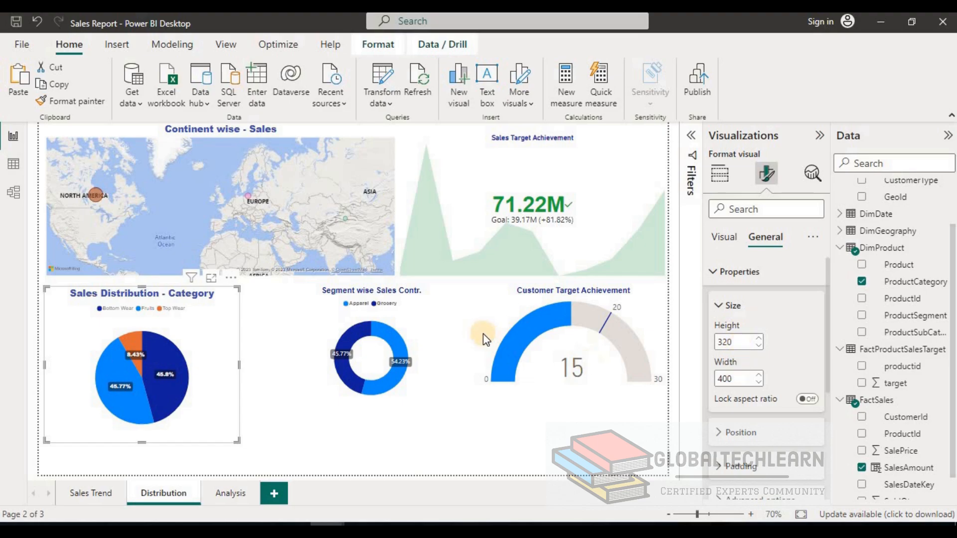
pyautogui.click(442, 336)
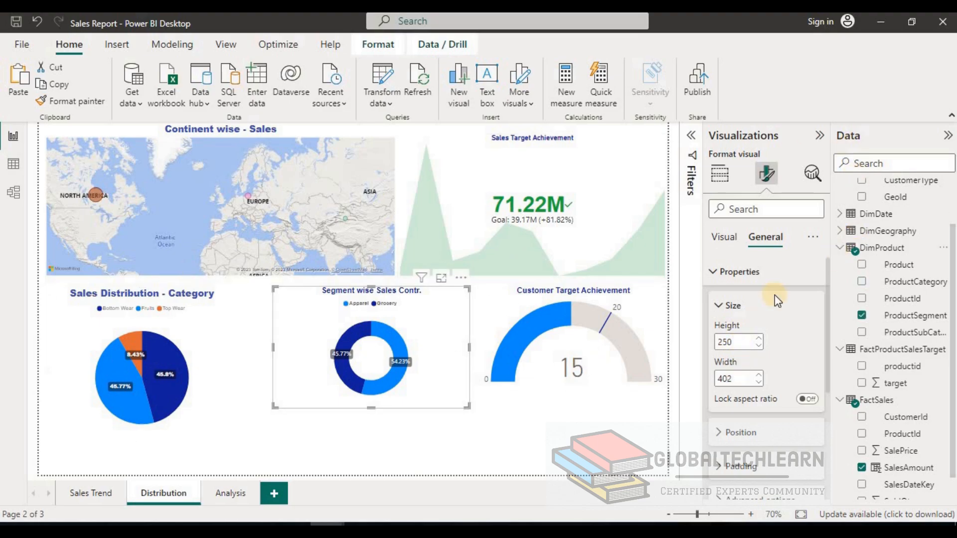
pyautogui.write('320')
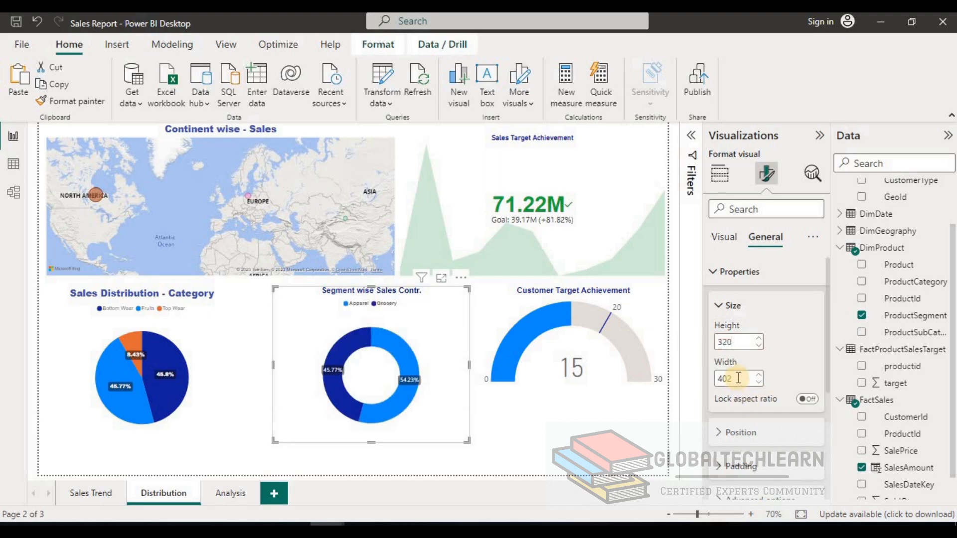
pyautogui.moveTo(738, 378); pyautogui.dragTo(686, 381)
pyautogui.write('00')
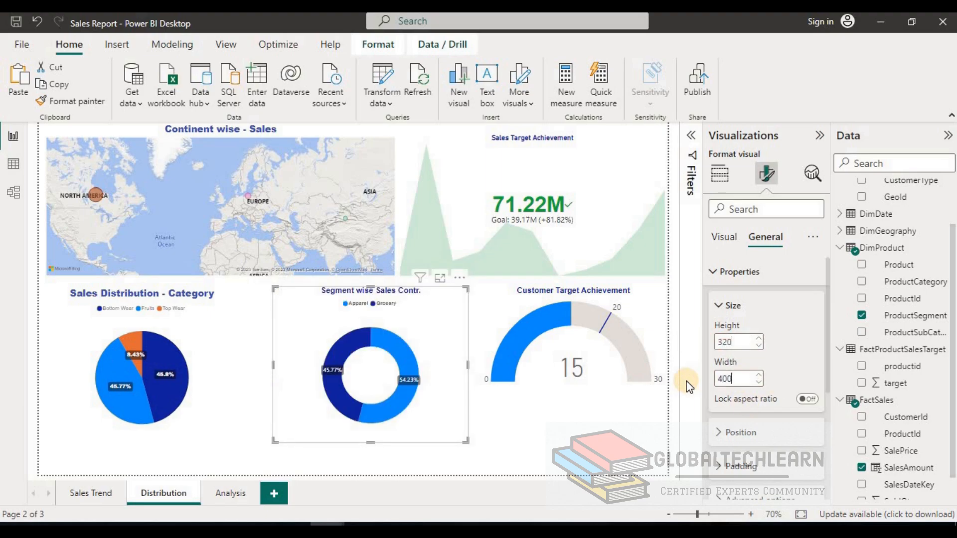
# - Set the Customer Target Achievement gauge's height to 320 and try to set its width to 400
pyautogui.click(598, 402)
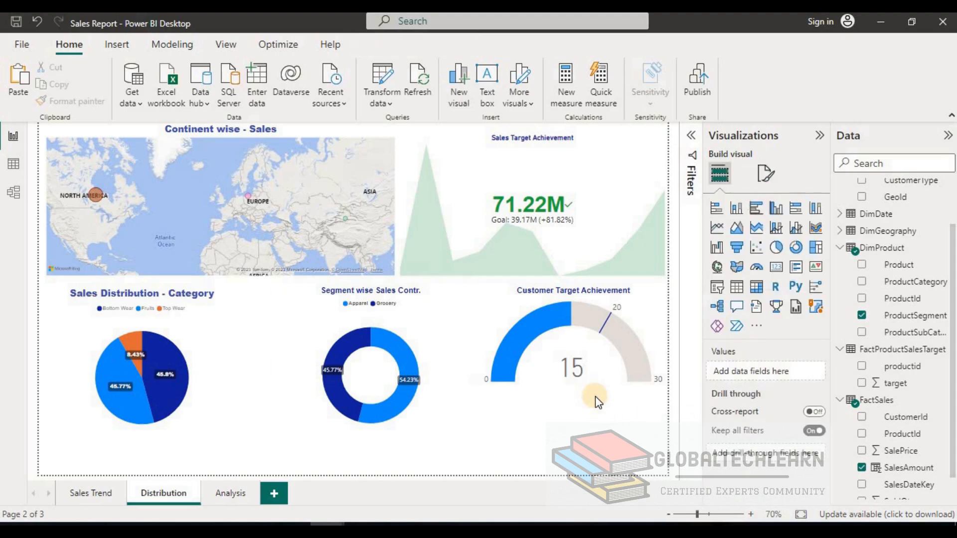
pyautogui.click(602, 370)
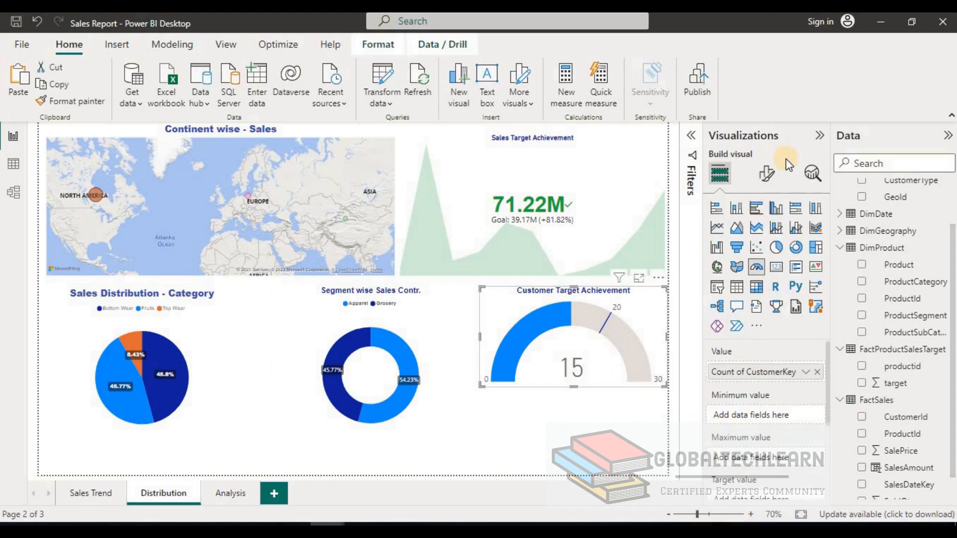
pyautogui.click(767, 177)
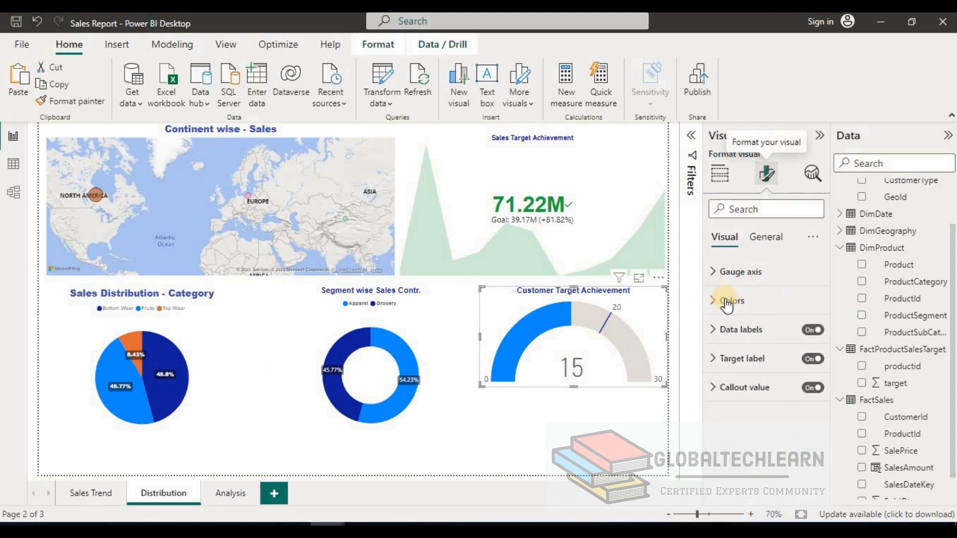
pyautogui.click(776, 244)
pyautogui.click(735, 272)
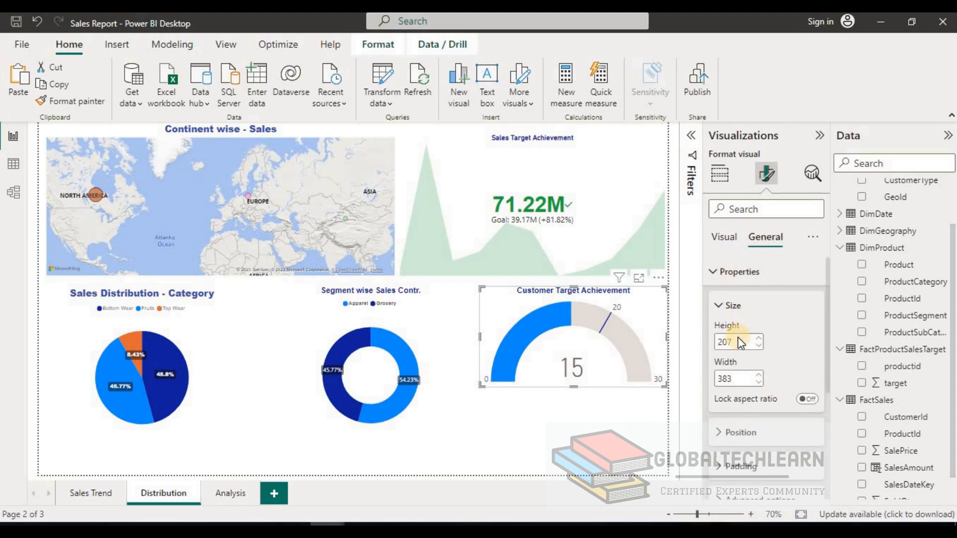
pyautogui.moveTo(731, 338); pyautogui.dragTo(690, 340)
pyautogui.write('320')
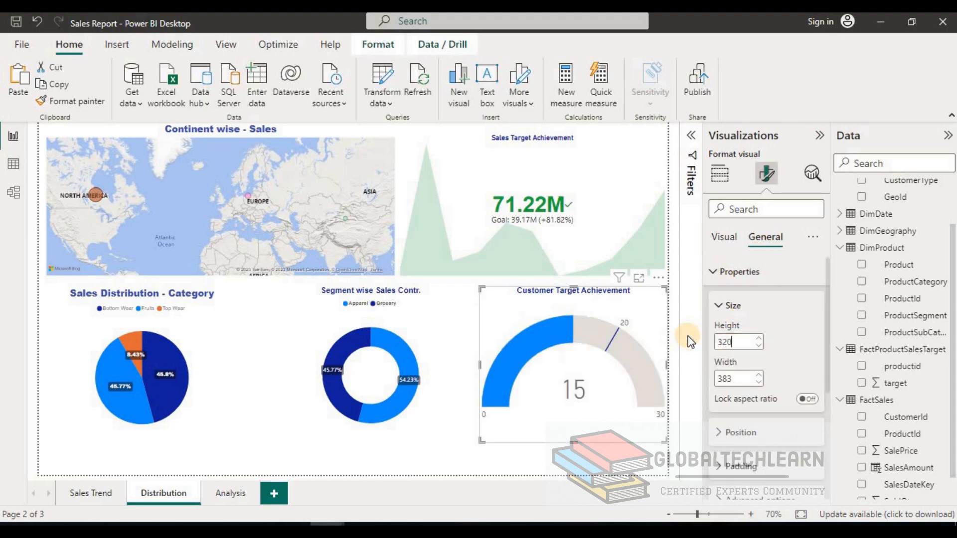
pyautogui.moveTo(741, 379); pyautogui.dragTo(698, 375)
pyautogui.write('400')
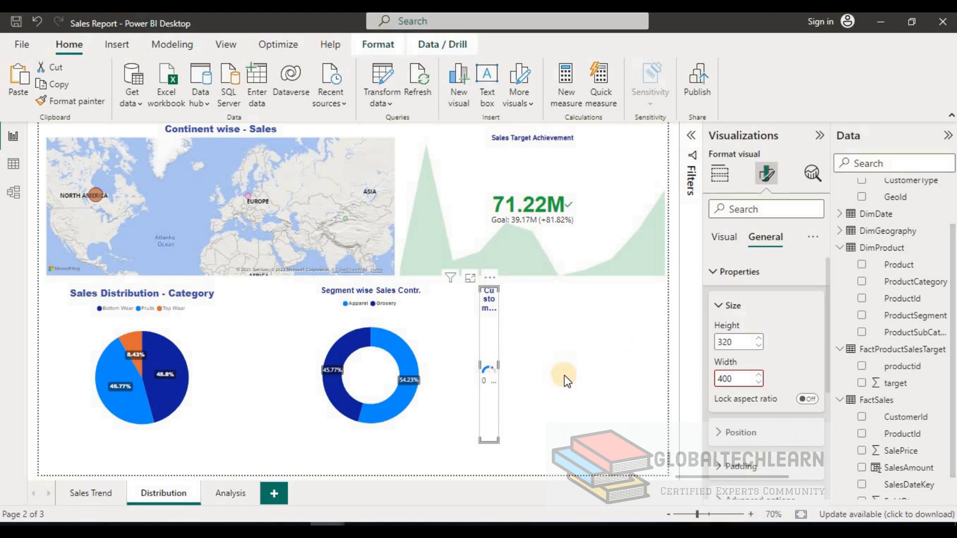
# - Widen the Customer Target Achievement gauge to about 340, and shift the segment donut and the gauge slightly towards the category pie
pyautogui.click(461, 365)
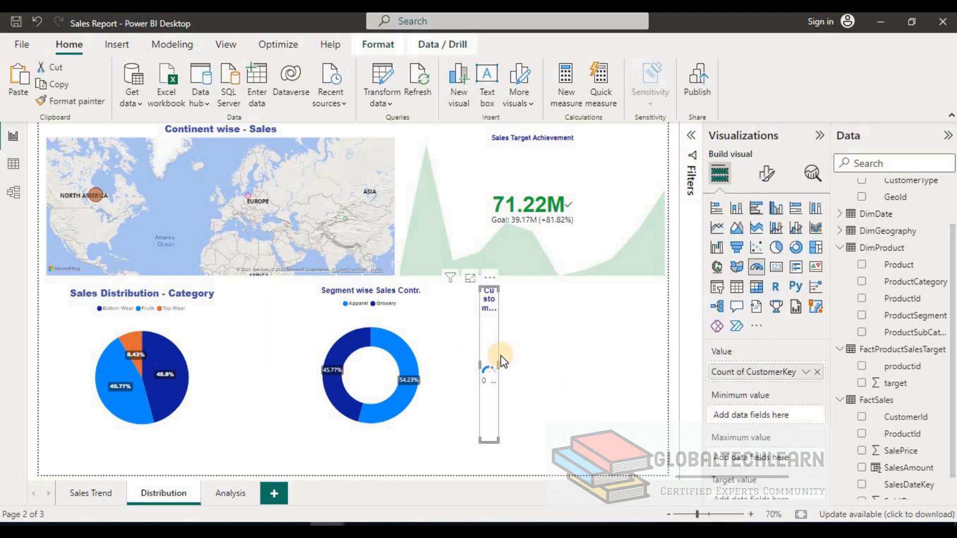
pyautogui.moveTo(497, 366); pyautogui.dragTo(646, 369)
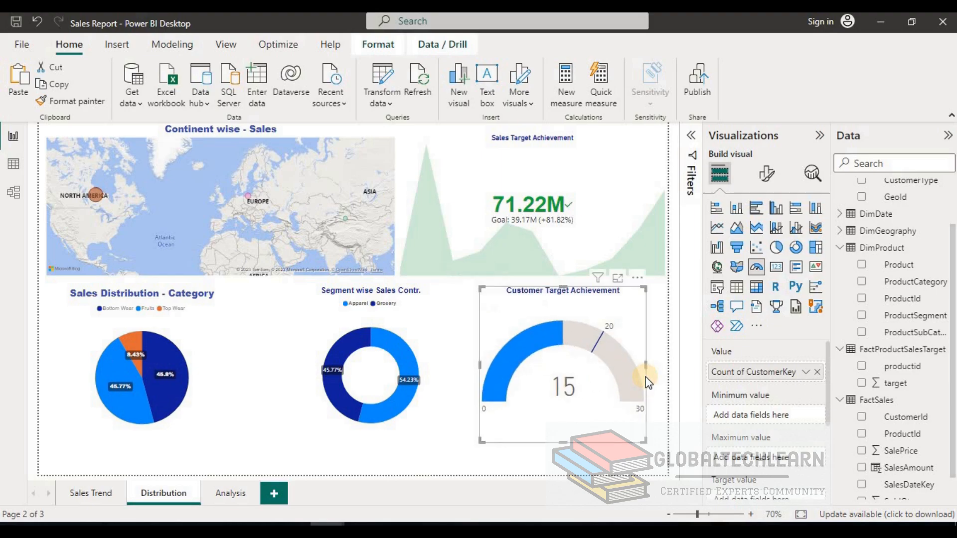
pyautogui.click(213, 367)
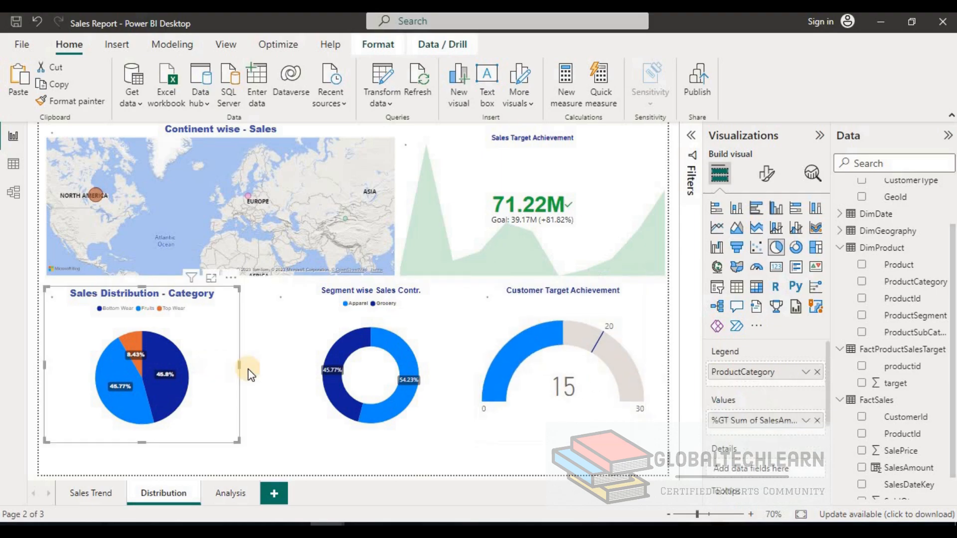
pyautogui.keyDown('ctrl'); pyautogui.click(299, 365); pyautogui.keyUp('ctrl')
pyautogui.click(280, 358)
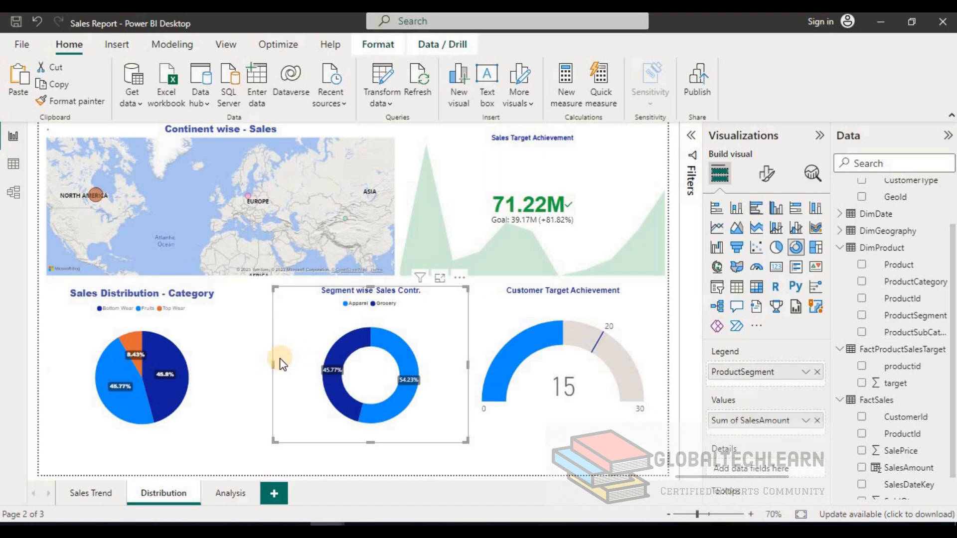
pyautogui.moveTo(281, 357); pyautogui.dragTo(264, 356)
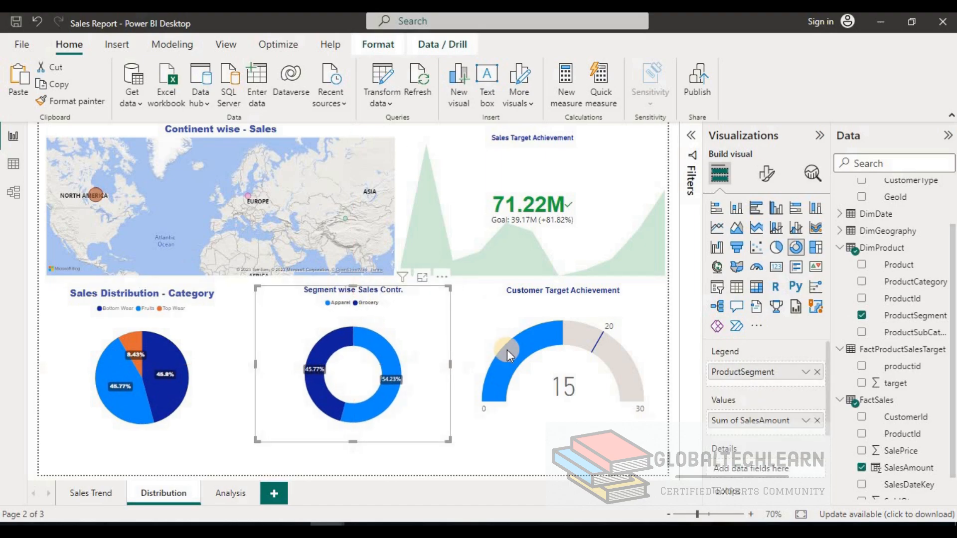
pyautogui.click(506, 325)
pyautogui.moveTo(506, 325); pyautogui.dragTo(488, 325)
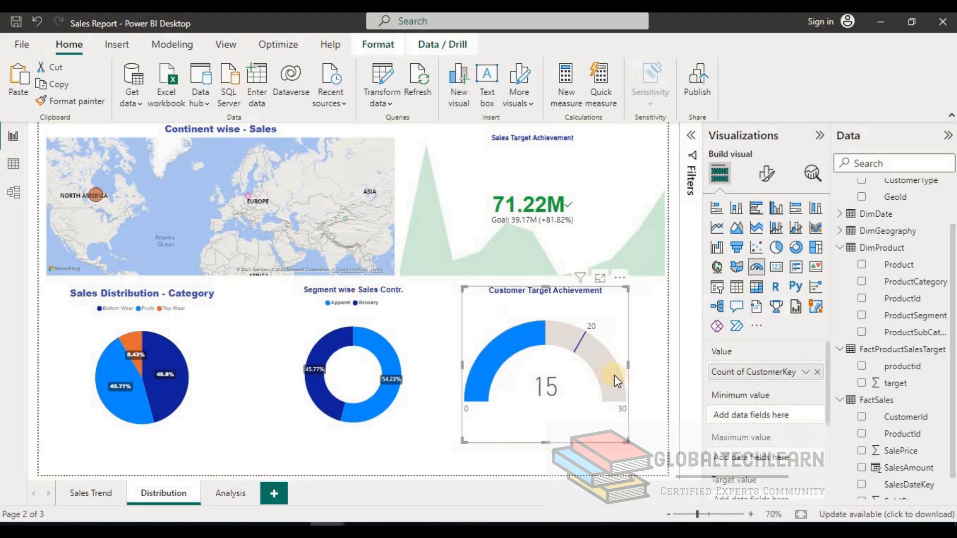
# - Set the Customer Target Achievement gauge's width to 400 and clear the selection
pyautogui.click(766, 174)
pyautogui.click(766, 238)
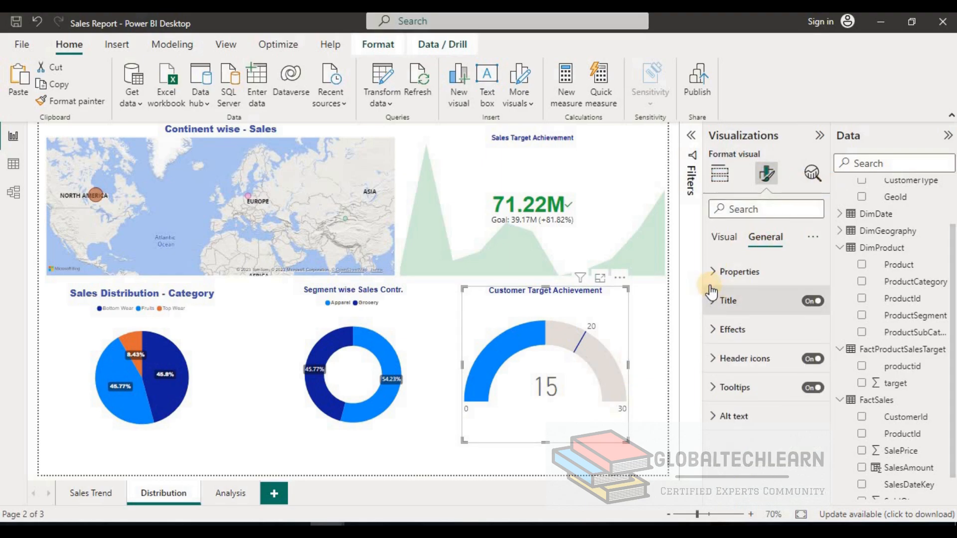
pyautogui.click(713, 272)
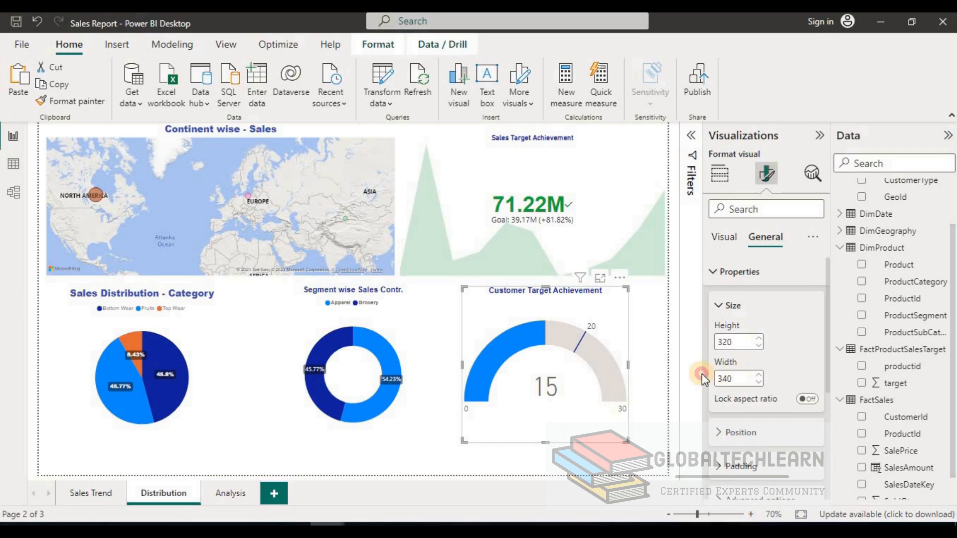
pyautogui.write('400')
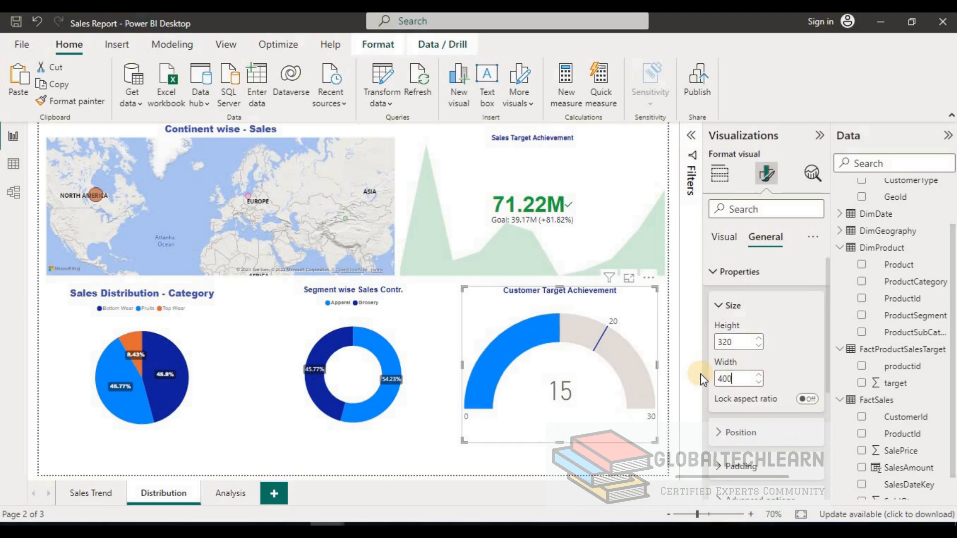
pyautogui.click(537, 474)
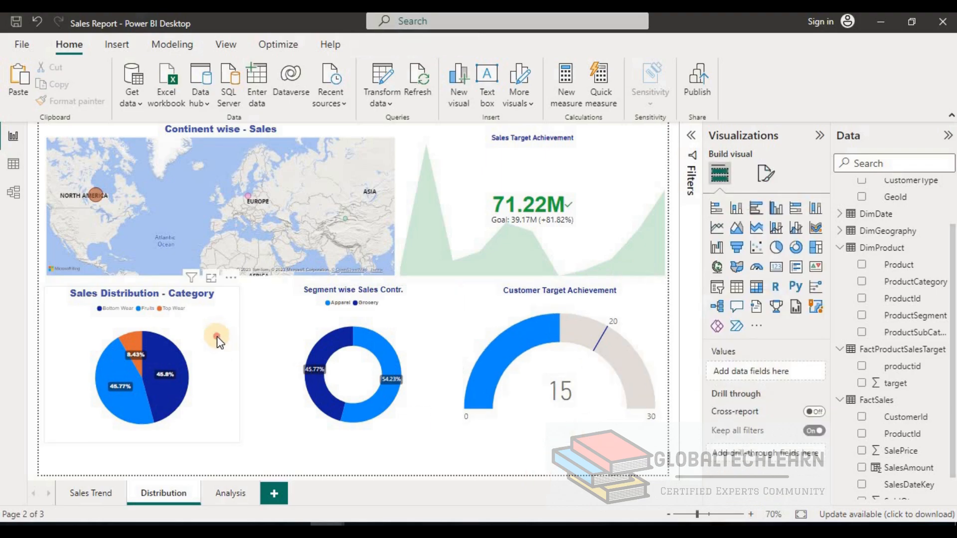
# - Move the category pie, segment donut and Customer Target Achievement gauge together down to the lower edge of the page
pyautogui.keyDown('ctrl'); pyautogui.click(418, 348); pyautogui.keyUp('ctrl')
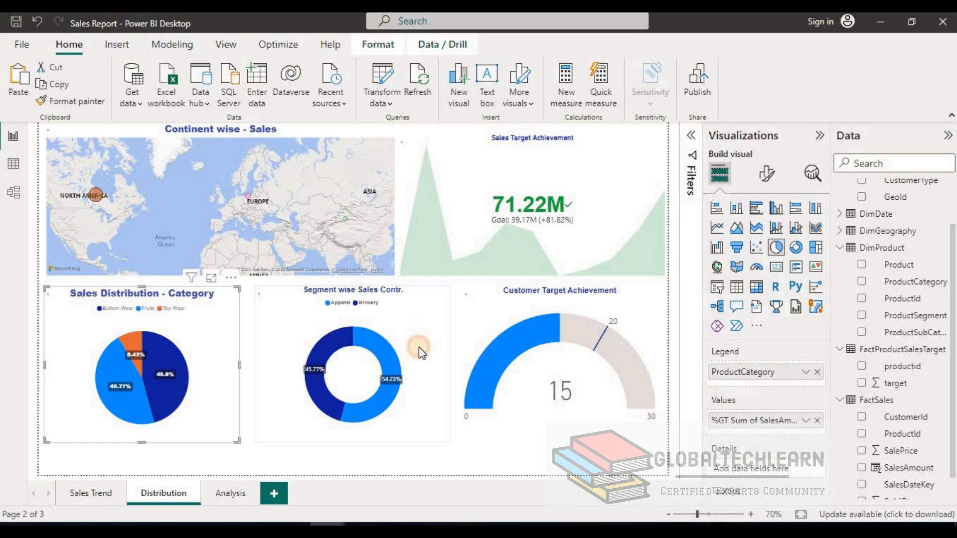
pyautogui.keyDown('ctrl'); pyautogui.click(638, 350); pyautogui.keyUp('ctrl')
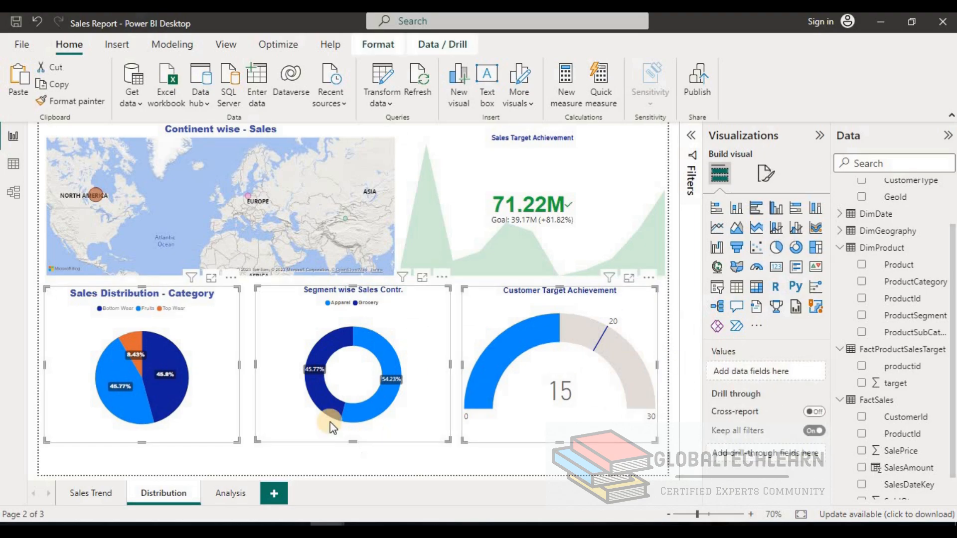
pyautogui.moveTo(220, 385); pyautogui.dragTo(217, 423)
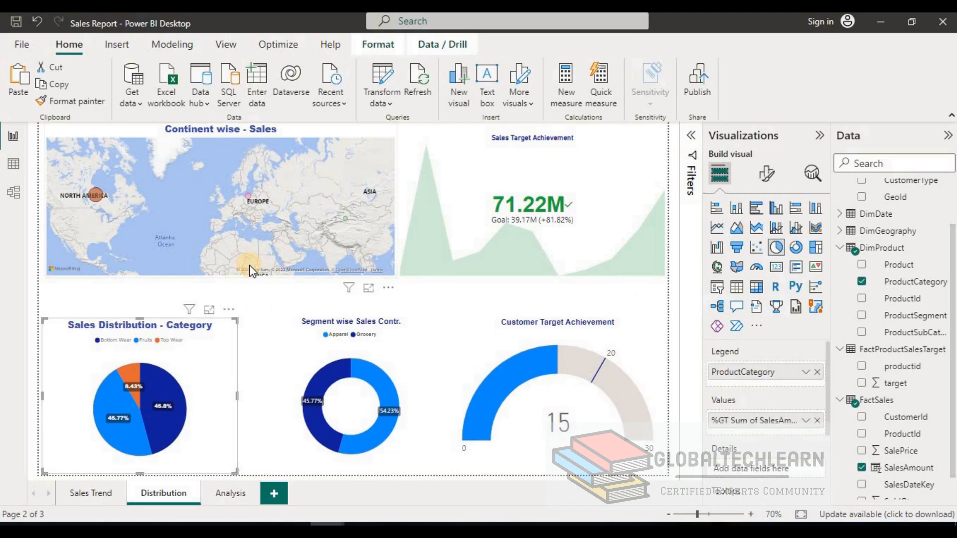
# - Extend the Continent wise - Sales map and the Sales Target Achievement KPI downwards into the space above the lower visuals
pyautogui.click(226, 273)
pyautogui.moveTo(226, 273); pyautogui.dragTo(220, 302)
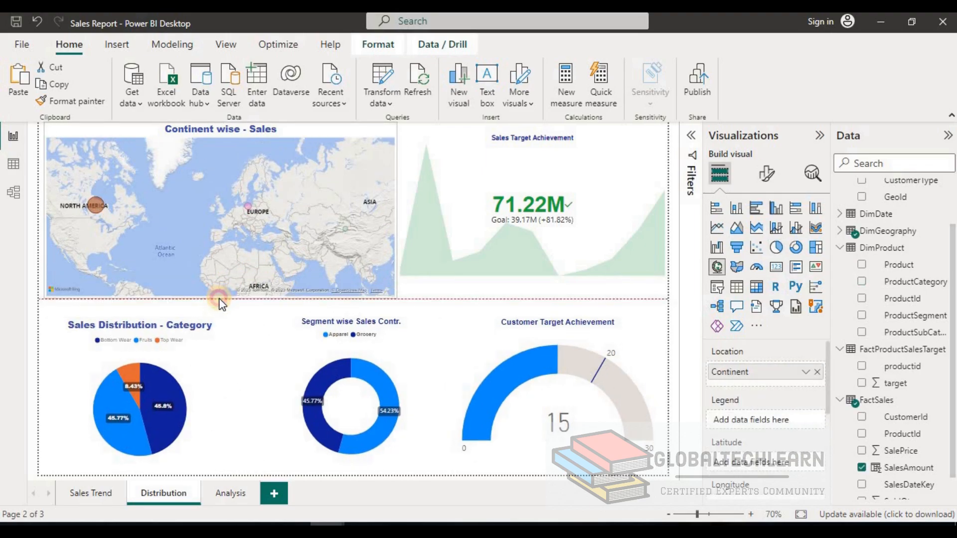
pyautogui.click(533, 280)
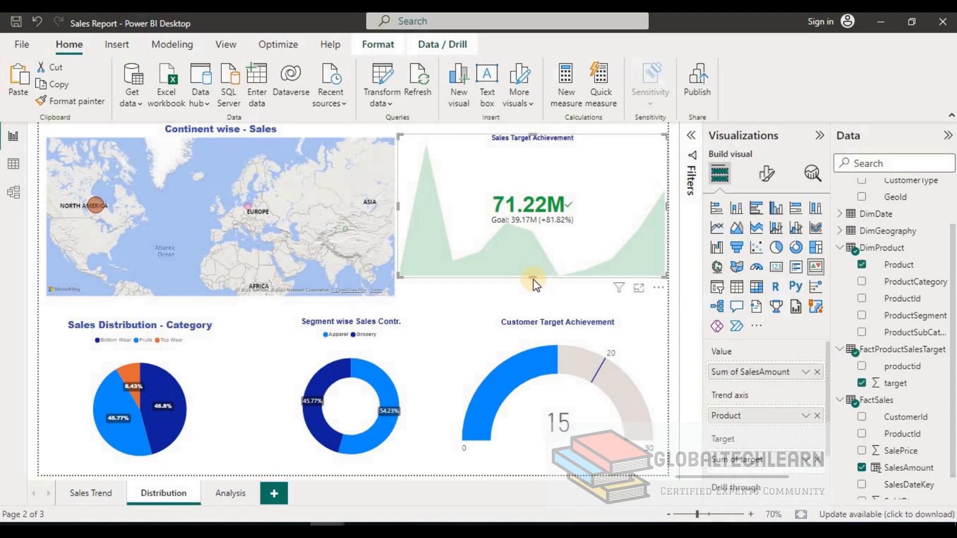
pyautogui.moveTo(534, 276); pyautogui.dragTo(532, 297)
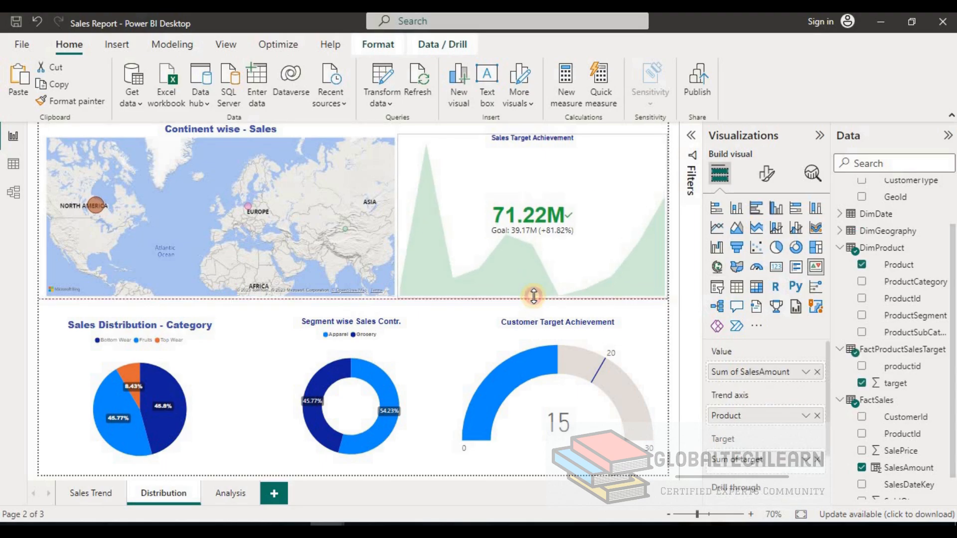
# - Align the tops of the sales map and the Sales Target Achievement KPI, and extend the KPI down to the map's lower edge
pyautogui.click(334, 232)
pyautogui.keyDown('ctrl'); pyautogui.click(483, 217); pyautogui.keyUp('ctrl')
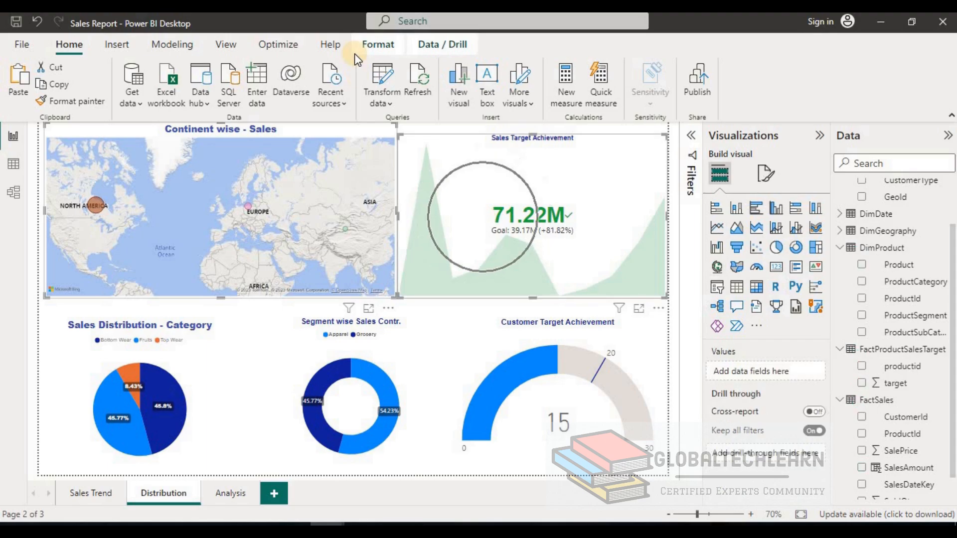
pyautogui.click(377, 46)
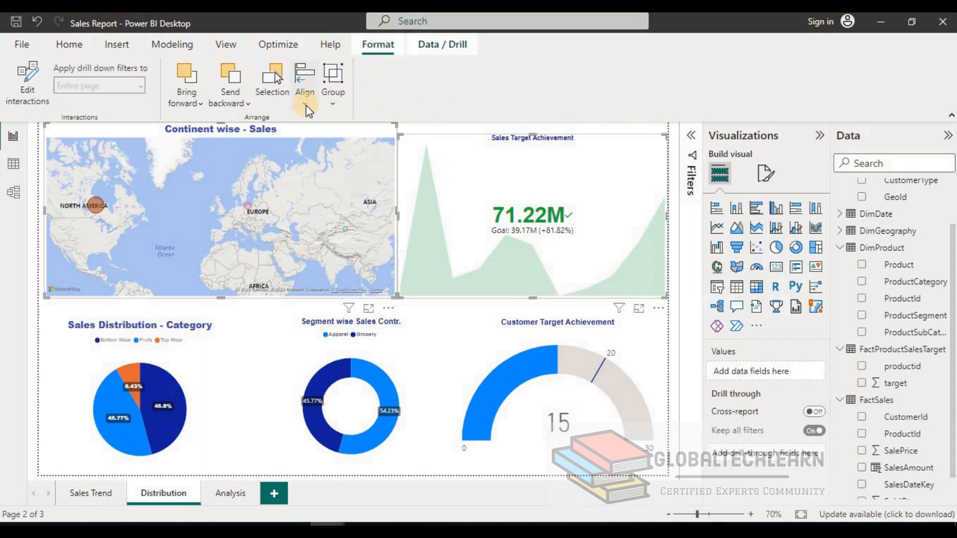
pyautogui.click(304, 94)
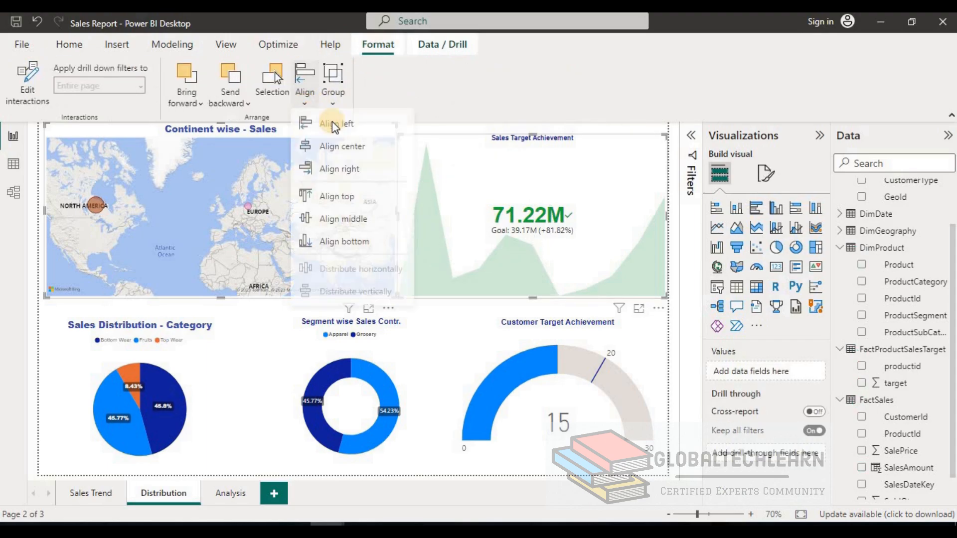
pyautogui.click(331, 195)
pyautogui.click(550, 275)
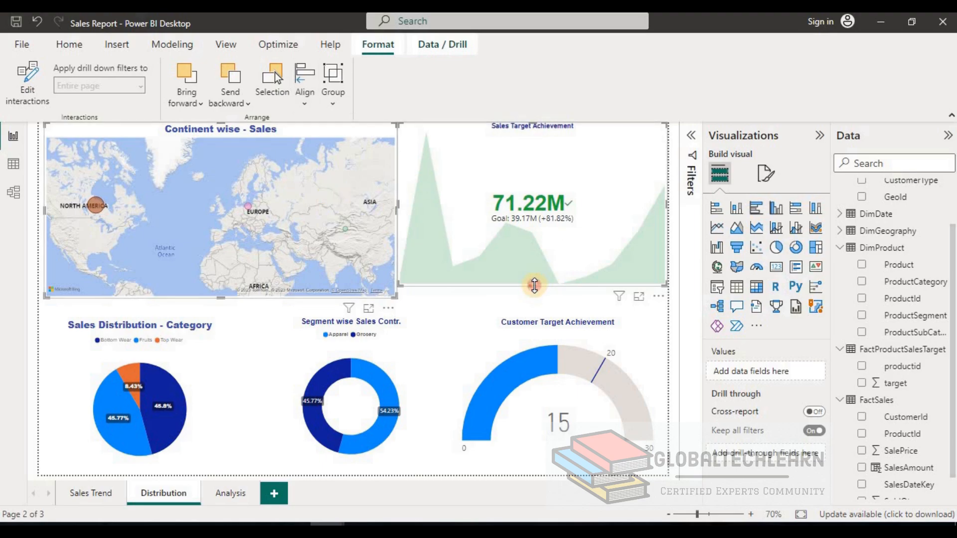
pyautogui.moveTo(535, 285); pyautogui.dragTo(535, 297)
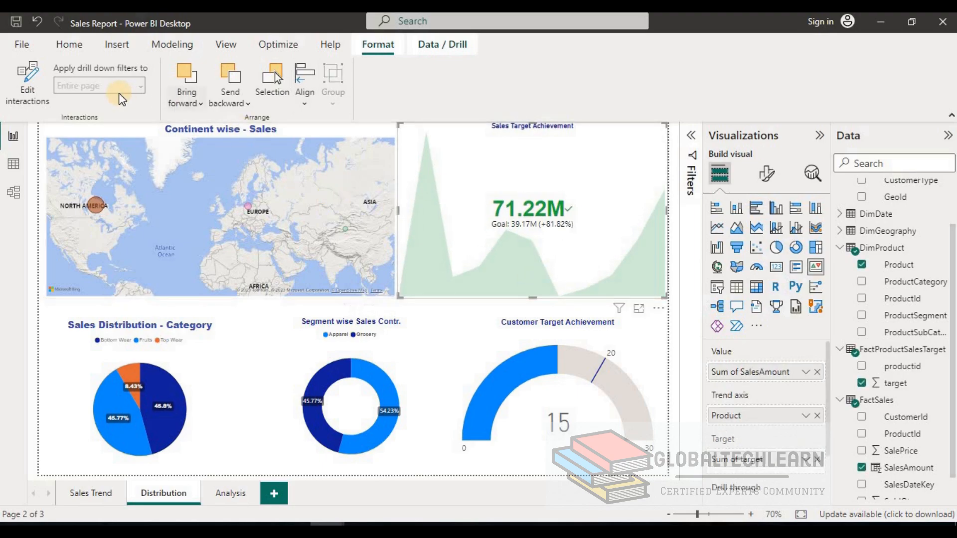
# - On the Analysis page, clear the cross-highlighting and narrow the customer sales table to trim the empty space beside its SalesAmt column
pyautogui.click(256, 447)
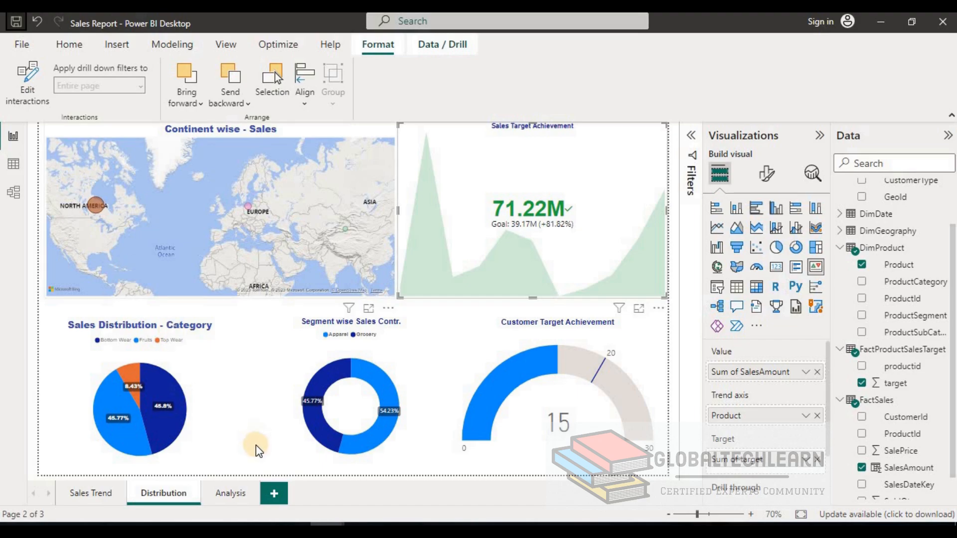
pyautogui.click(228, 493)
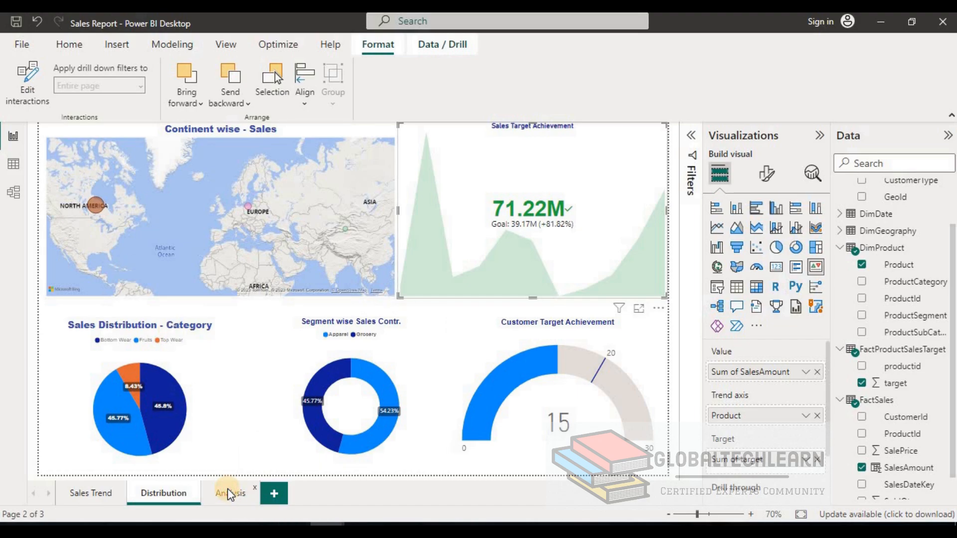
pyautogui.press('Right')
pyautogui.press('Right')
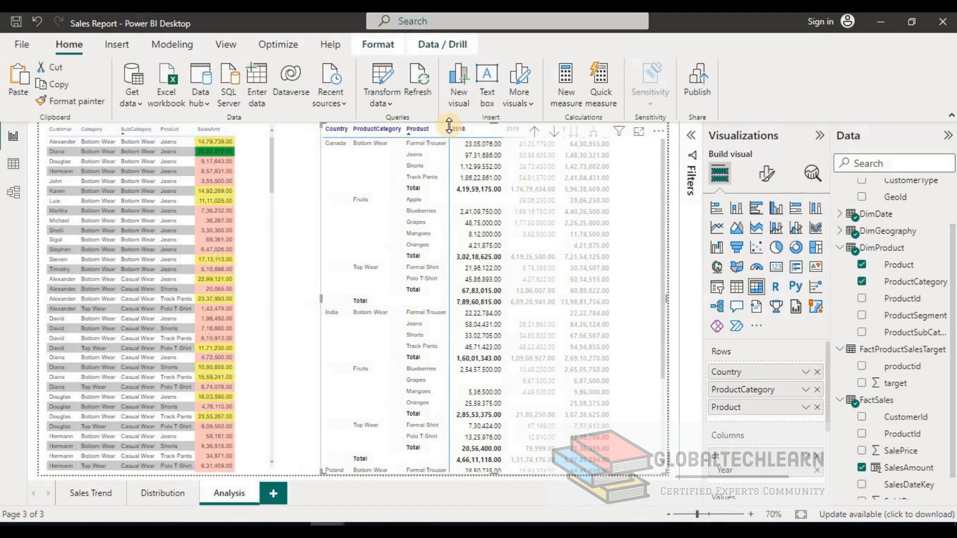
pyautogui.click(286, 215)
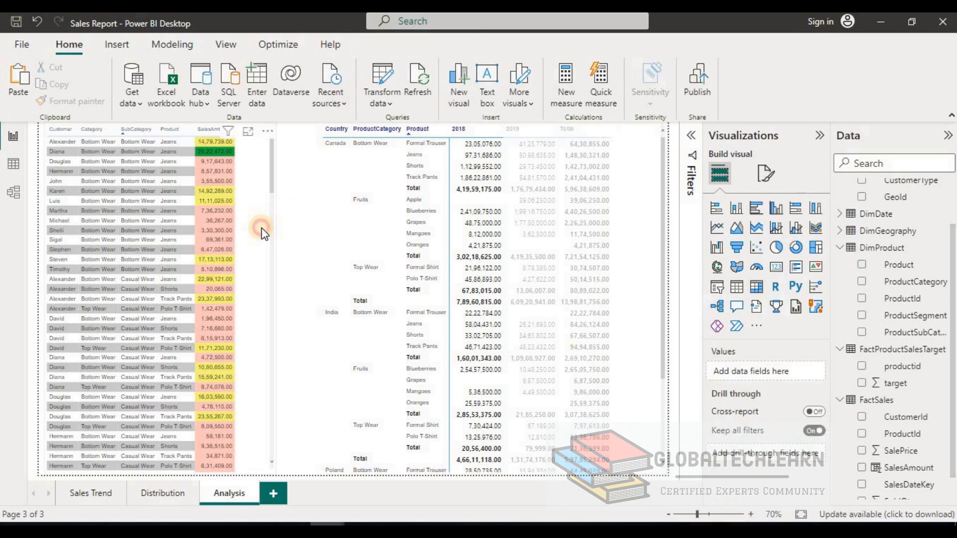
pyautogui.click(270, 280)
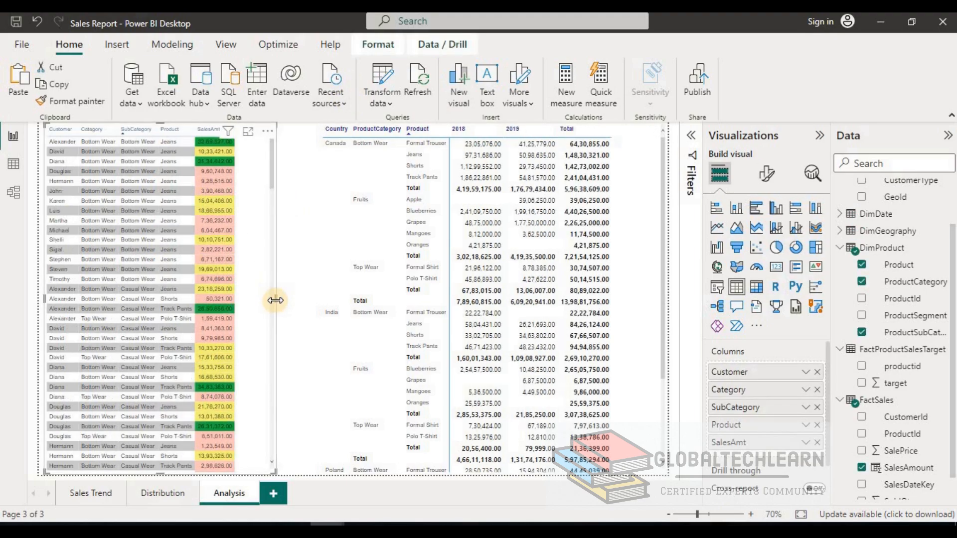
pyautogui.moveTo(262, 299); pyautogui.dragTo(252, 298)
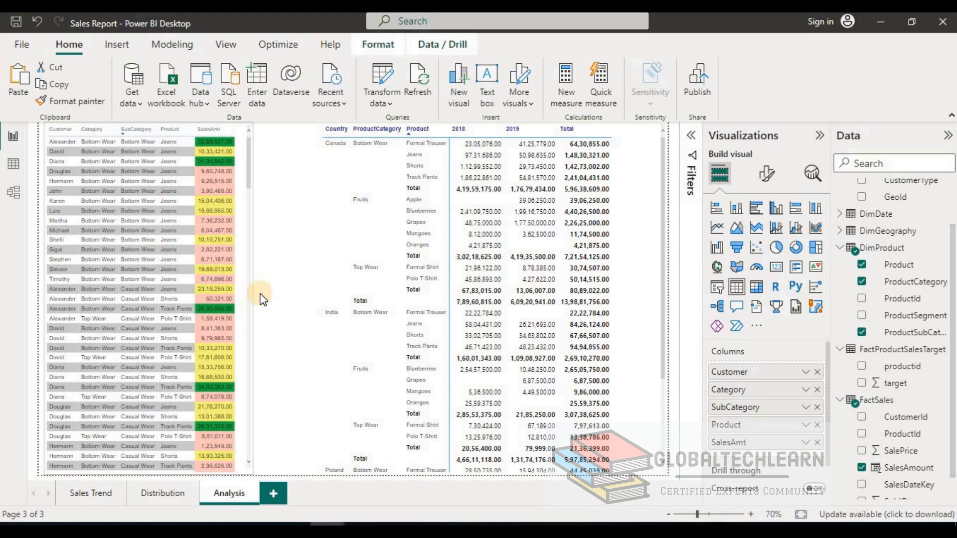
pyautogui.click(315, 267)
# - Try the green, blue and yellow Power BI theme on the report and check it on the Distribution and Sales Trend pages
pyautogui.click(225, 43)
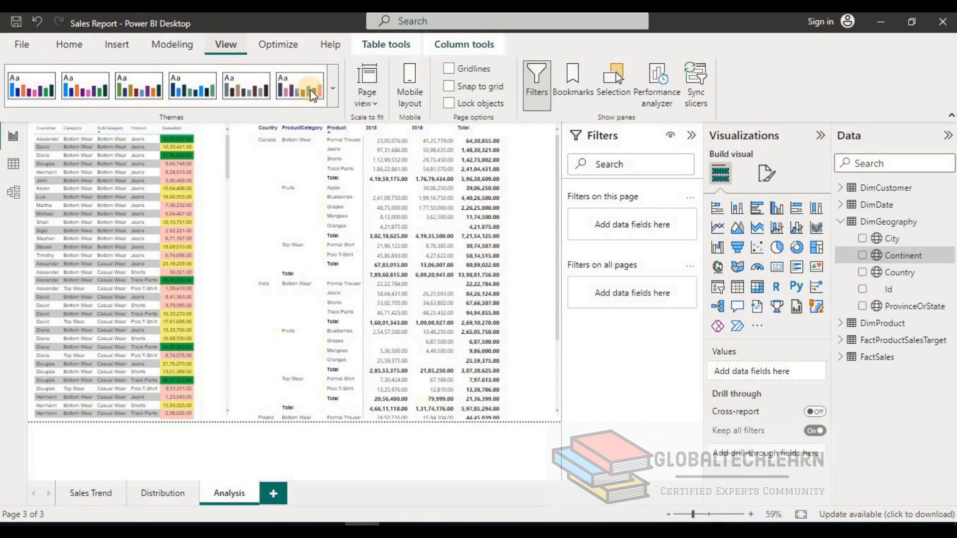
pyautogui.click(330, 97)
pyautogui.click(337, 101)
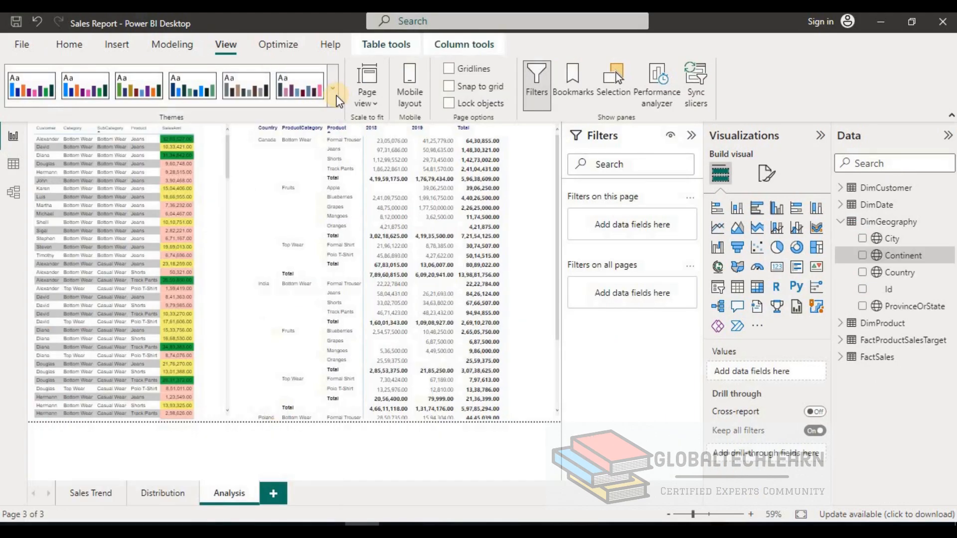
pyautogui.click(337, 101)
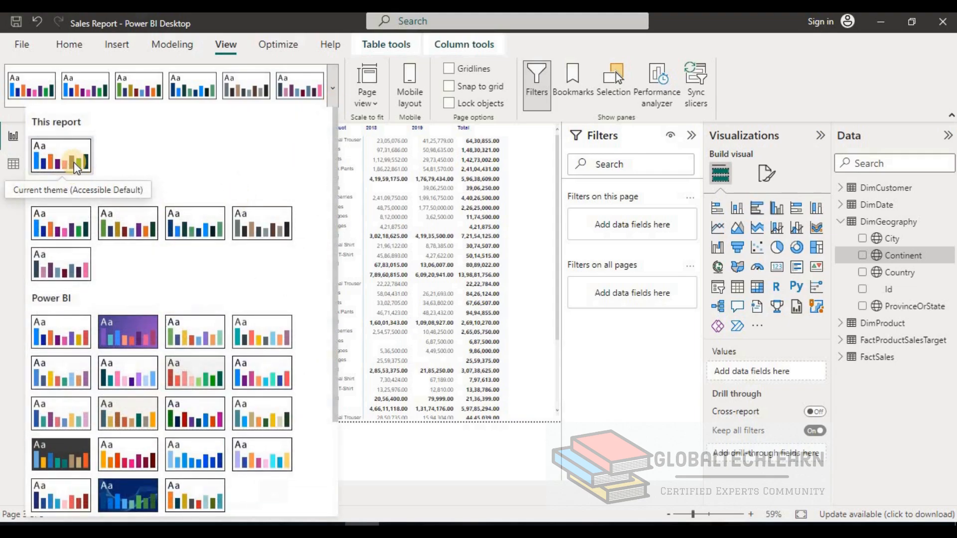
pyautogui.click(202, 345)
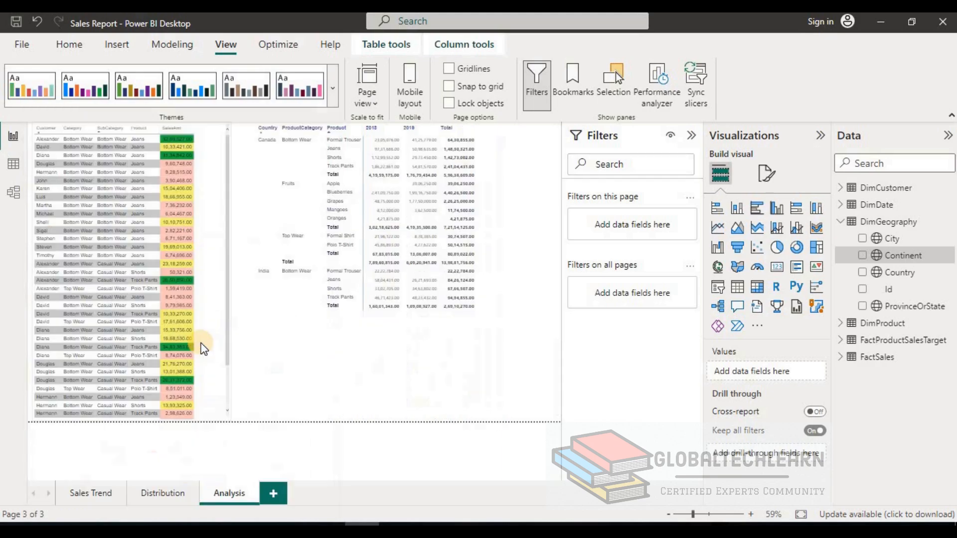
pyautogui.click(76, 493)
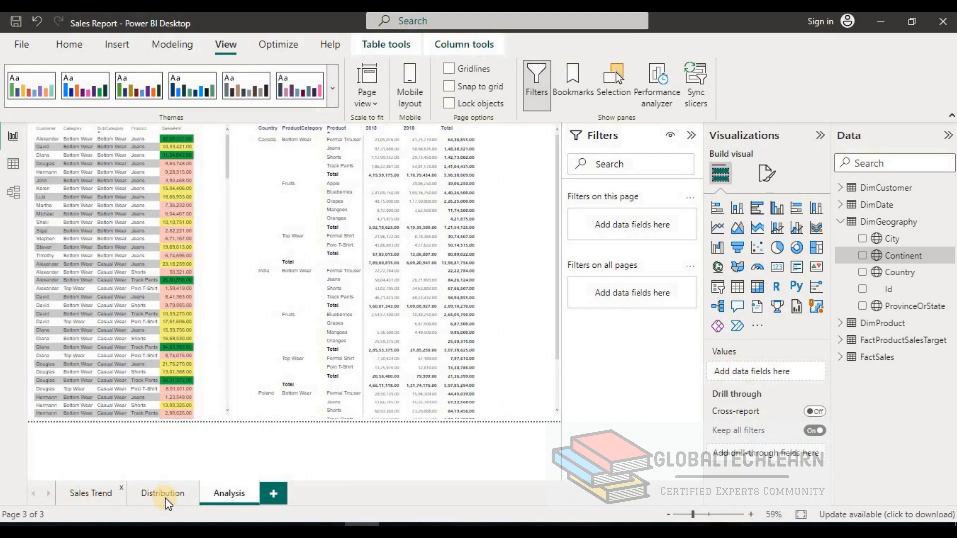
pyautogui.click(165, 497)
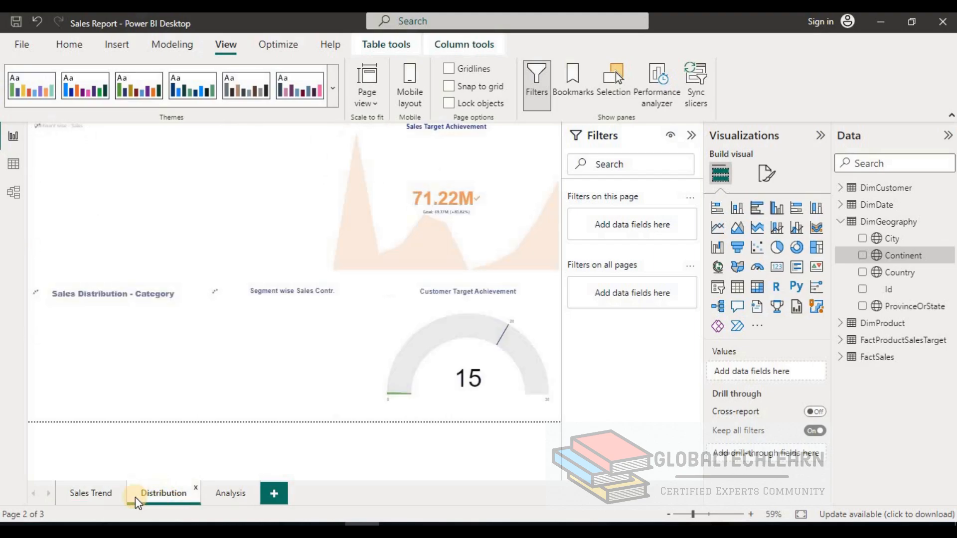
pyautogui.click(84, 494)
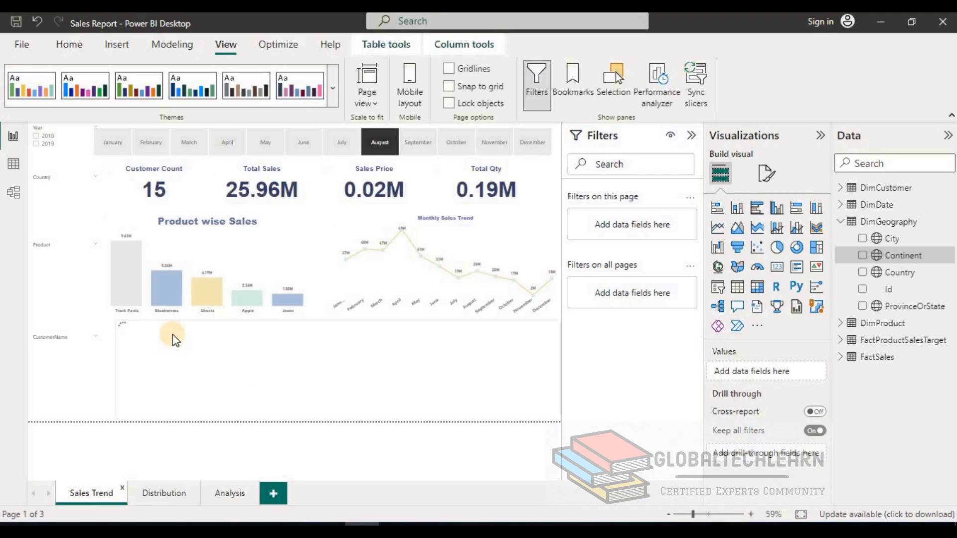
# - Try the dark grey Power BI theme on the report and check it on the Distribution and Analysis pages
pyautogui.click(333, 92)
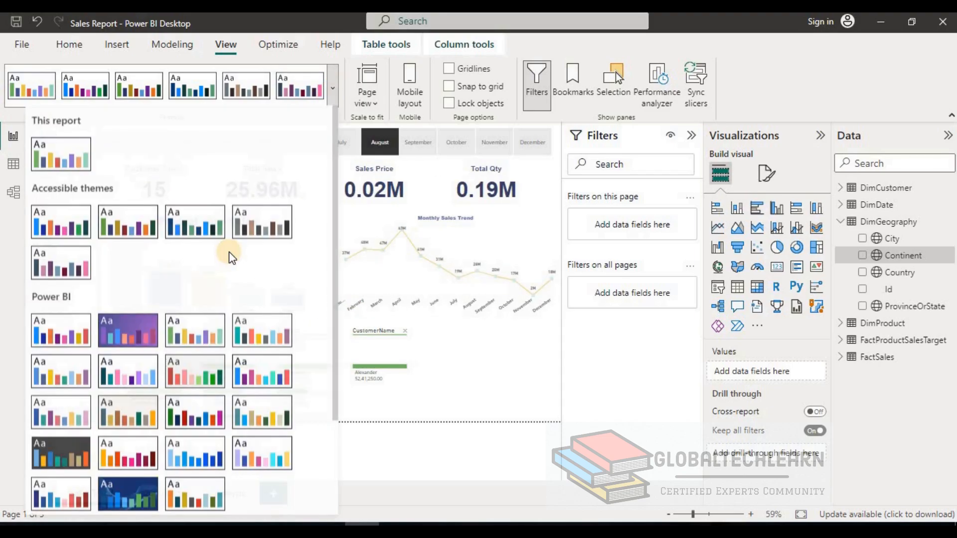
pyautogui.click(77, 459)
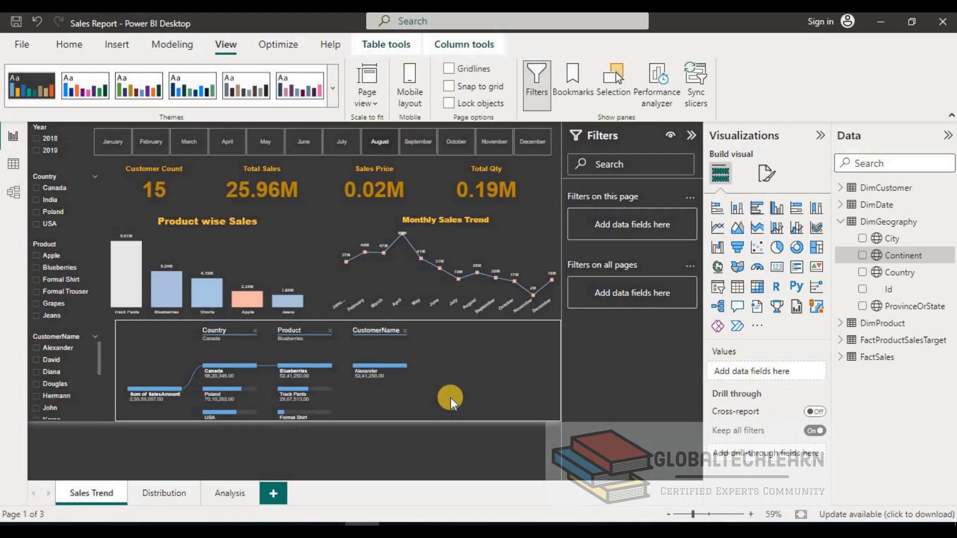
pyautogui.click(165, 493)
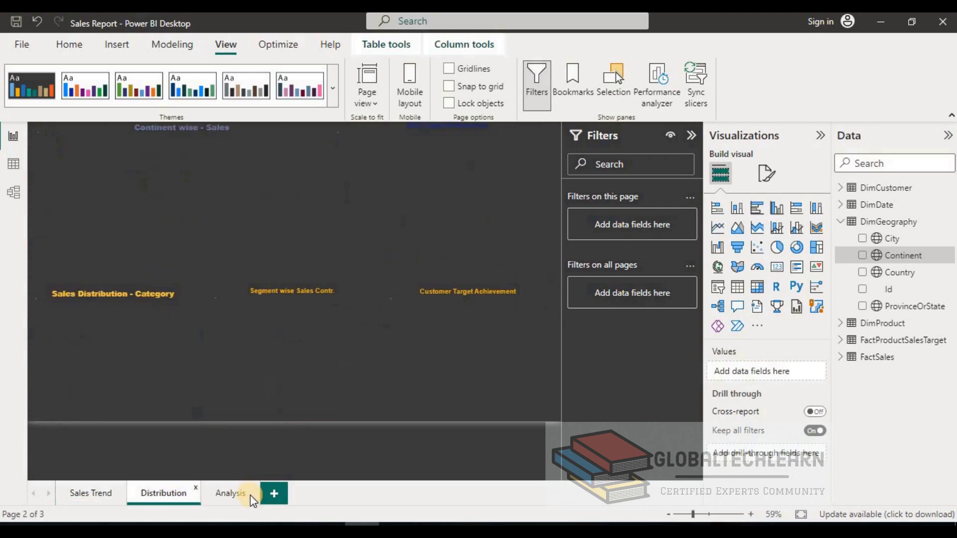
pyautogui.click(239, 493)
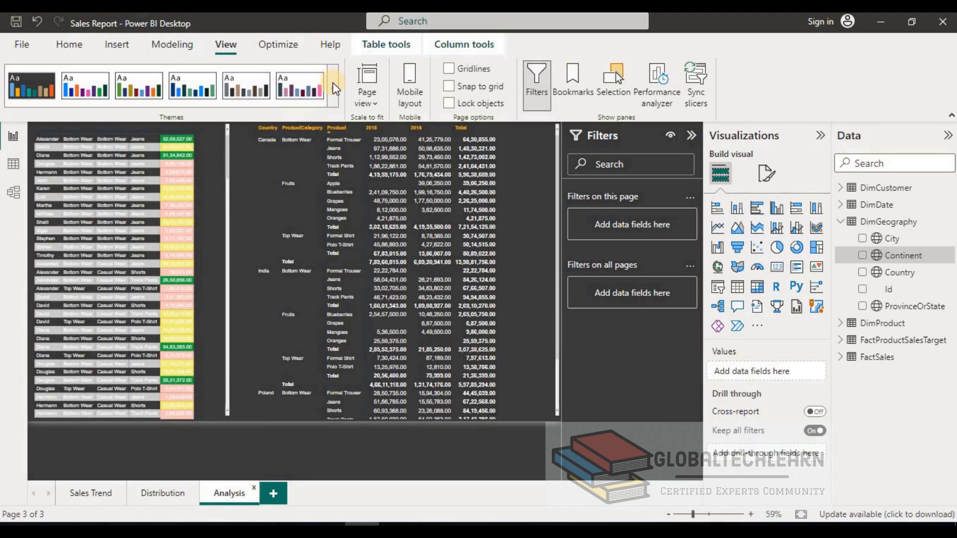
# - Apply the first accessible theme to the report and check it on the Sales Trend and Distribution pages
pyautogui.click(333, 87)
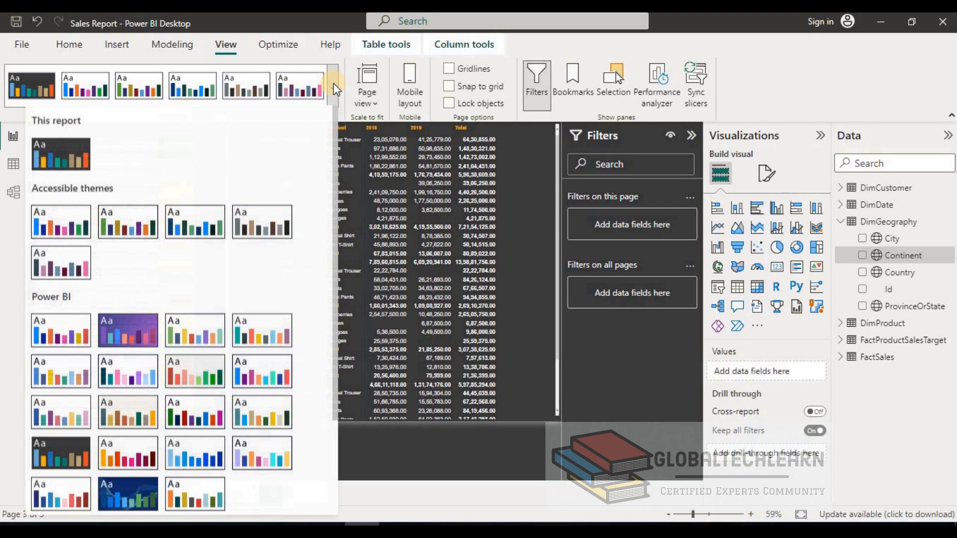
pyautogui.click(57, 233)
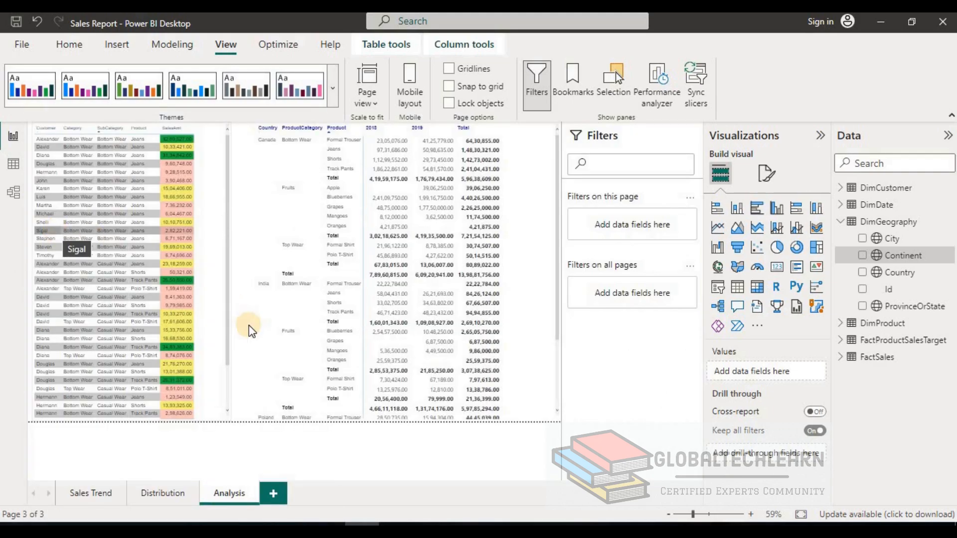
pyautogui.click(102, 499)
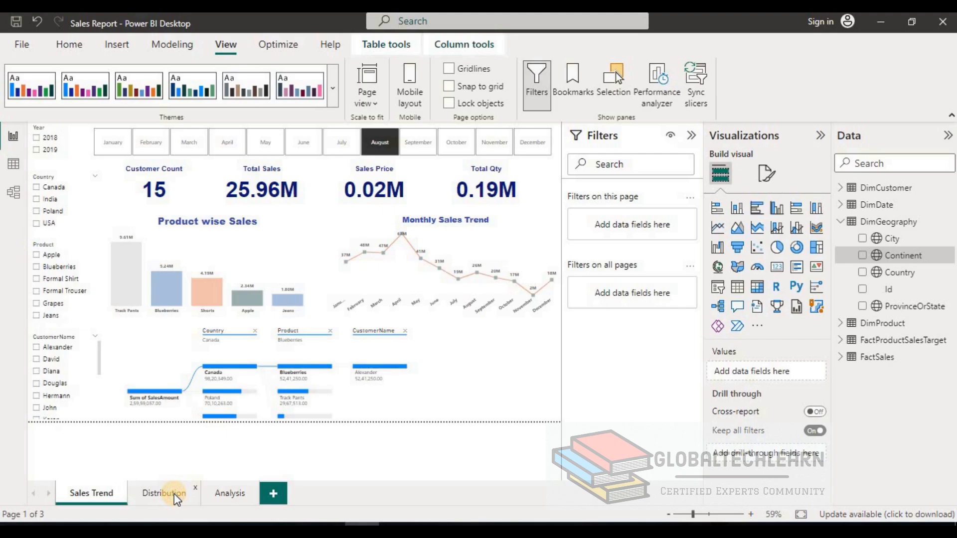
pyautogui.click(174, 496)
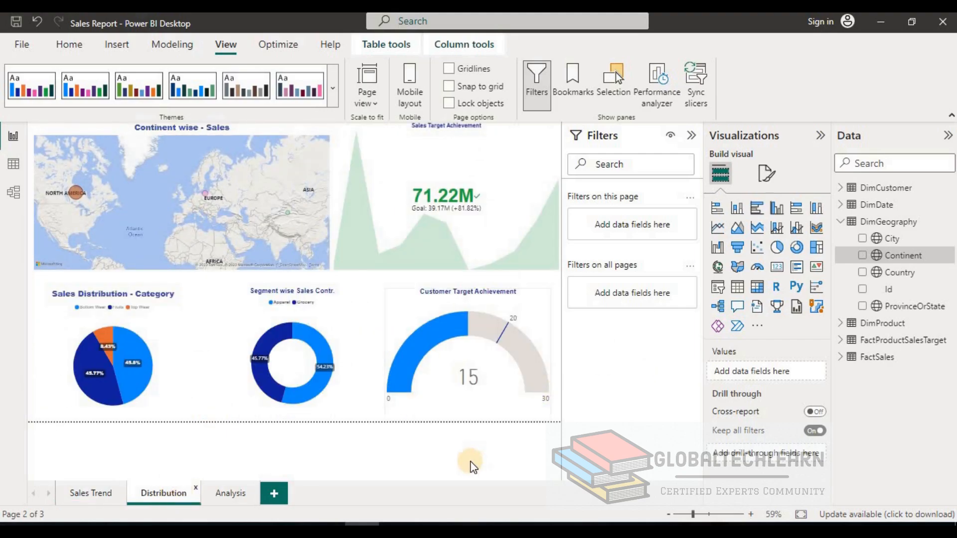
pyautogui.click(379, 104)
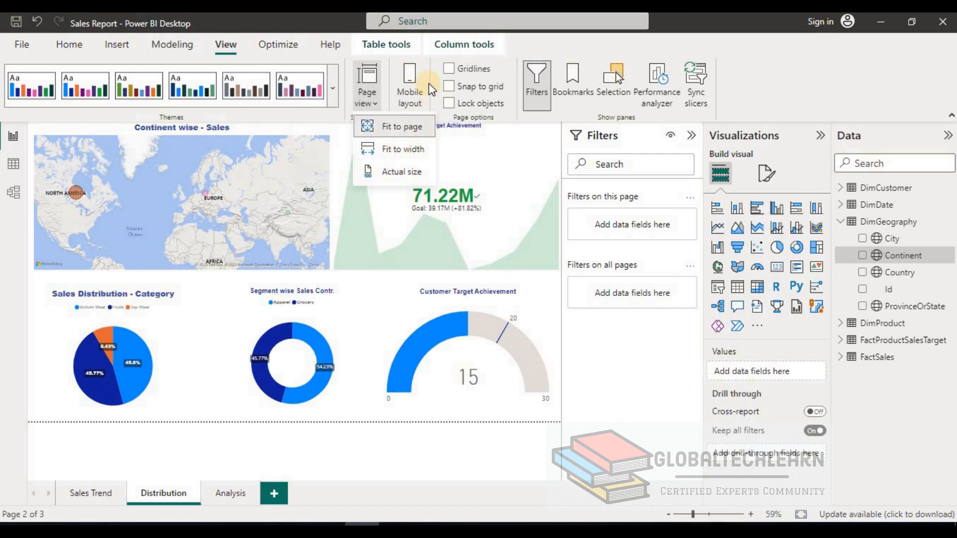
pyautogui.click(767, 83)
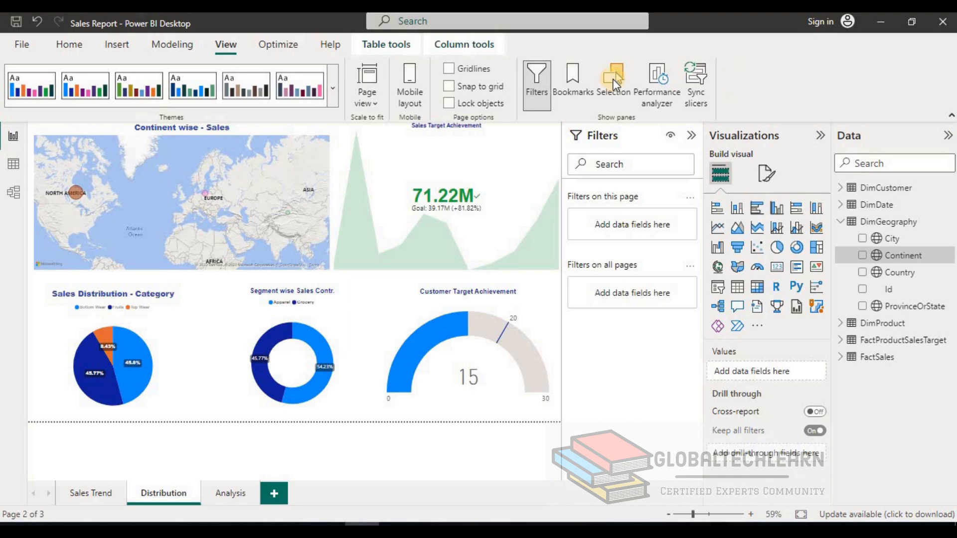
# - Test the Year slicer by filtering Sales Trend to 2019, check whether the Analysis page responds, and clear the 2019 selection
pyautogui.click(83, 498)
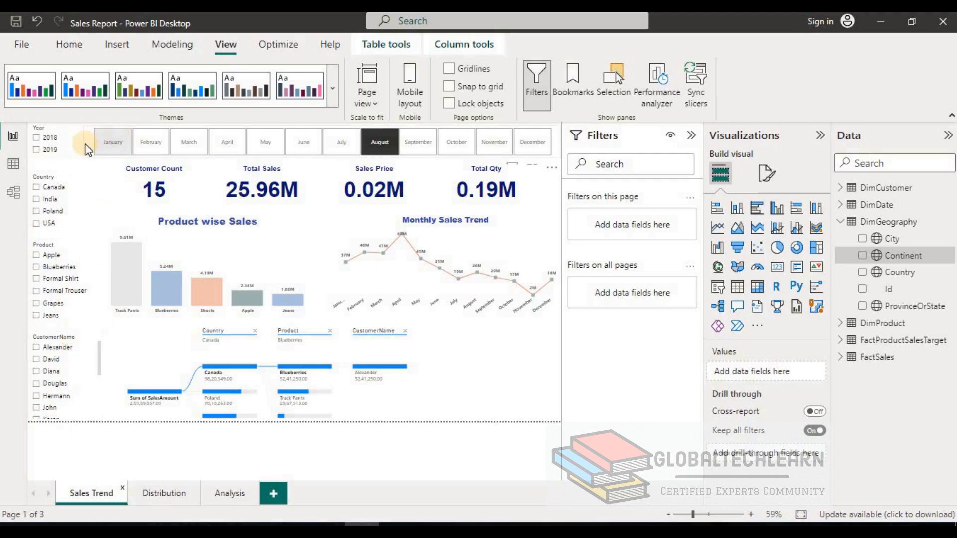
pyautogui.click(79, 156)
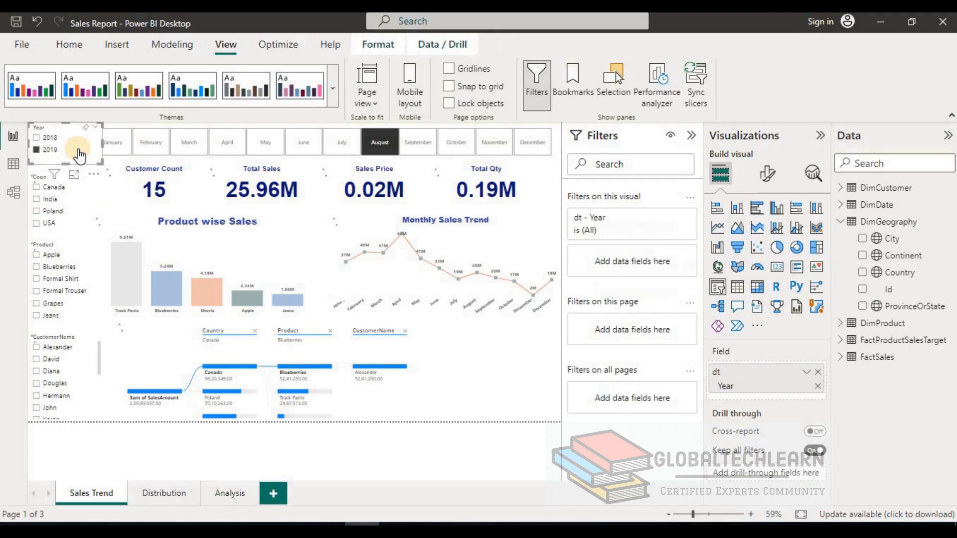
pyautogui.click(63, 157)
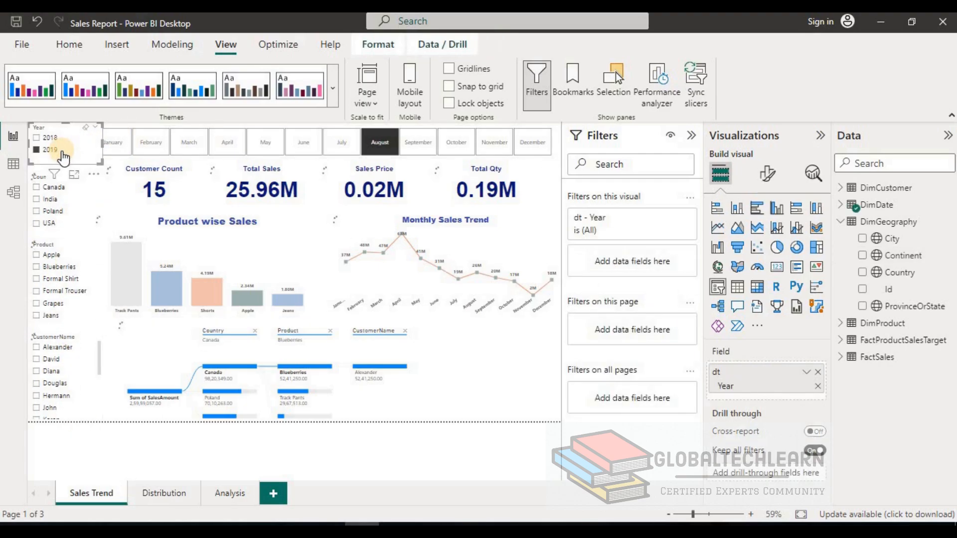
pyautogui.click(227, 496)
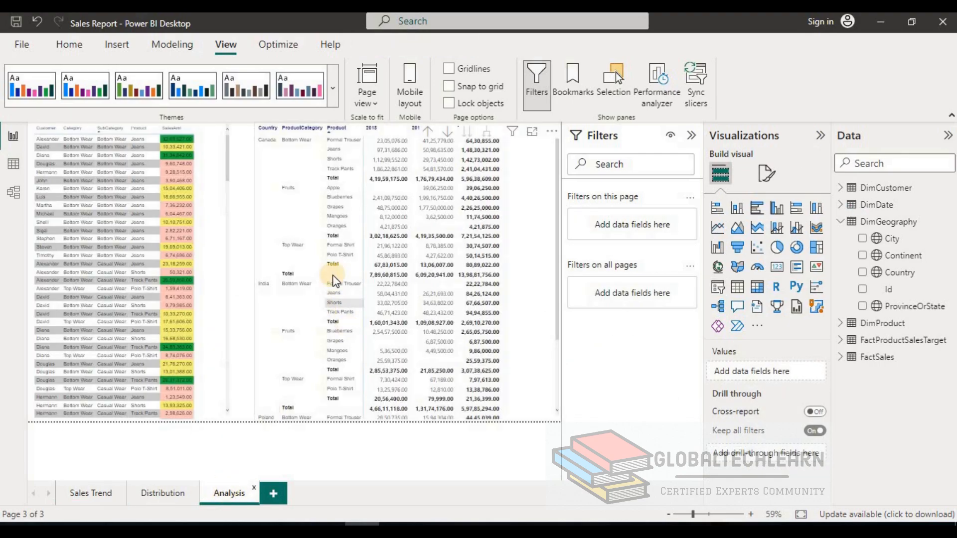
pyautogui.click(113, 500)
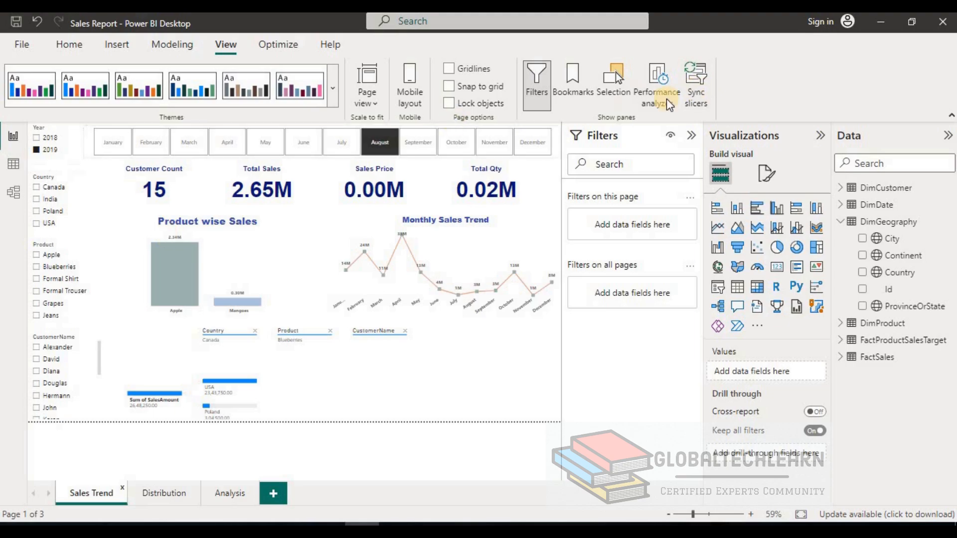
pyautogui.click(71, 152)
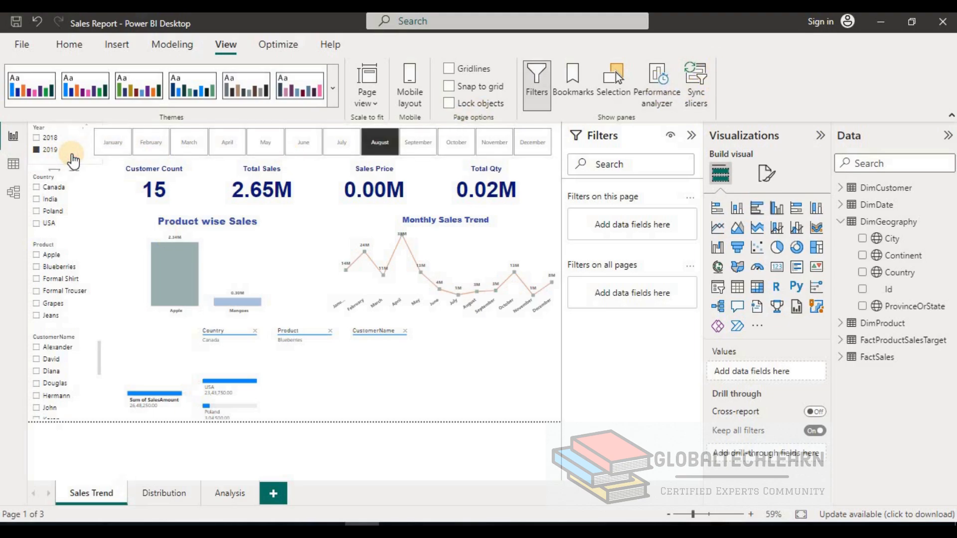
# - Sync the Year slicer across the Sales Trend, Distribution and Analysis pages, keeping it visible only on Sales Trend
pyautogui.click(696, 84)
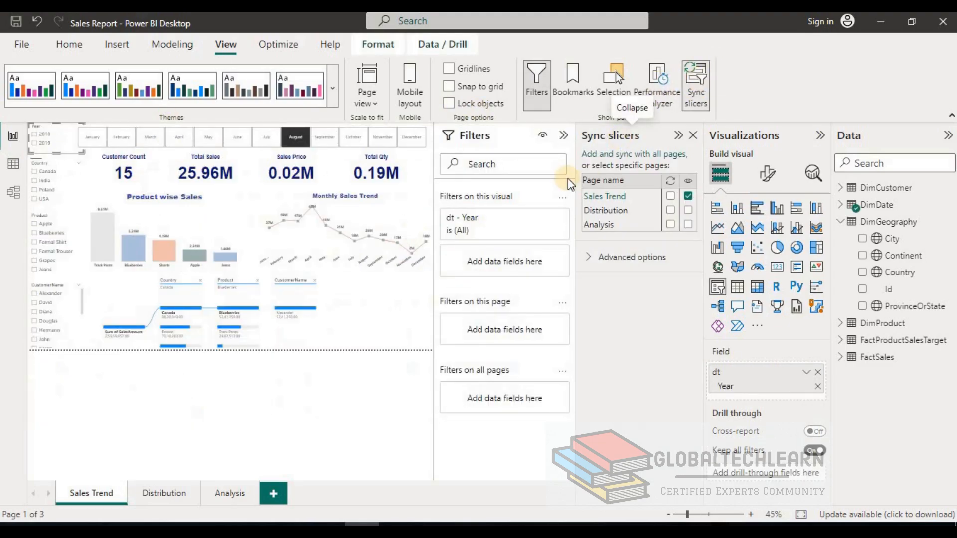
pyautogui.click(695, 91)
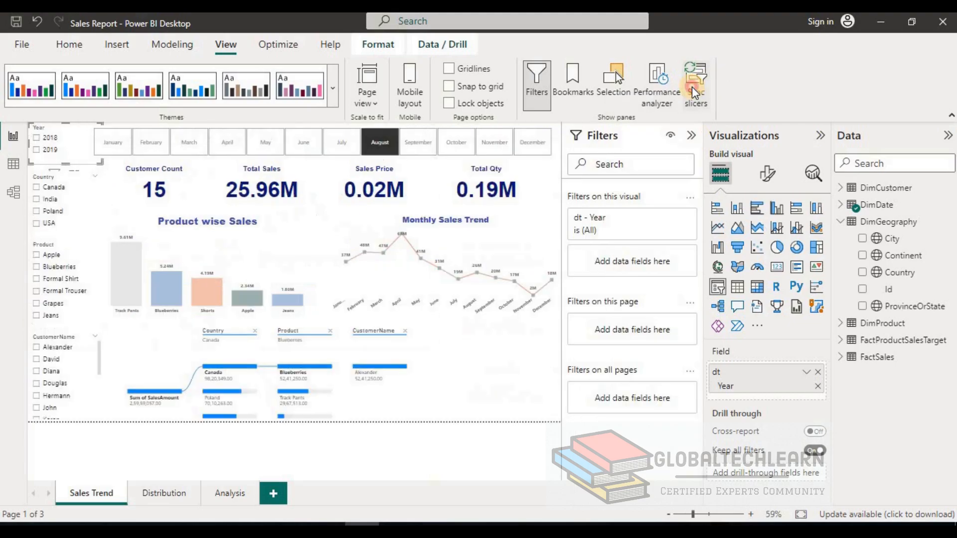
pyautogui.click(693, 89)
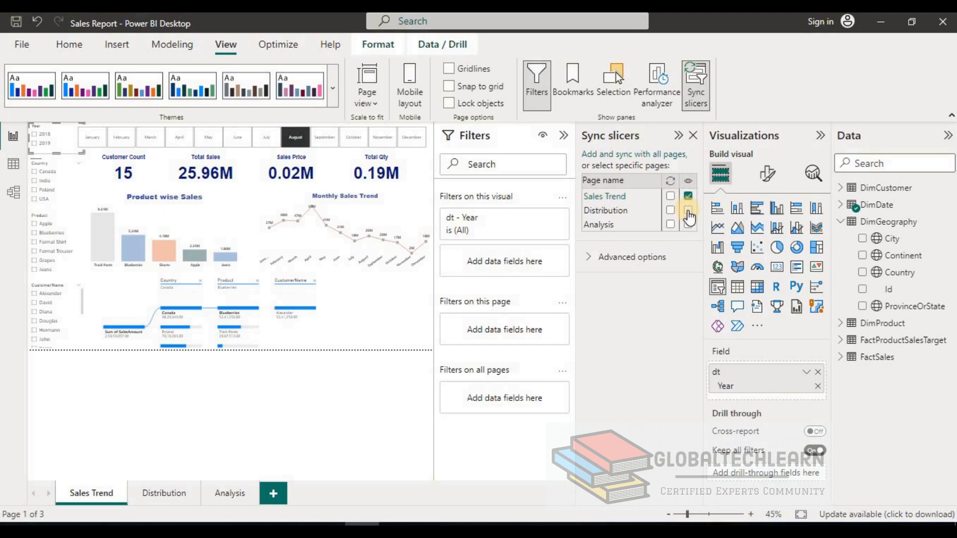
pyautogui.click(670, 210)
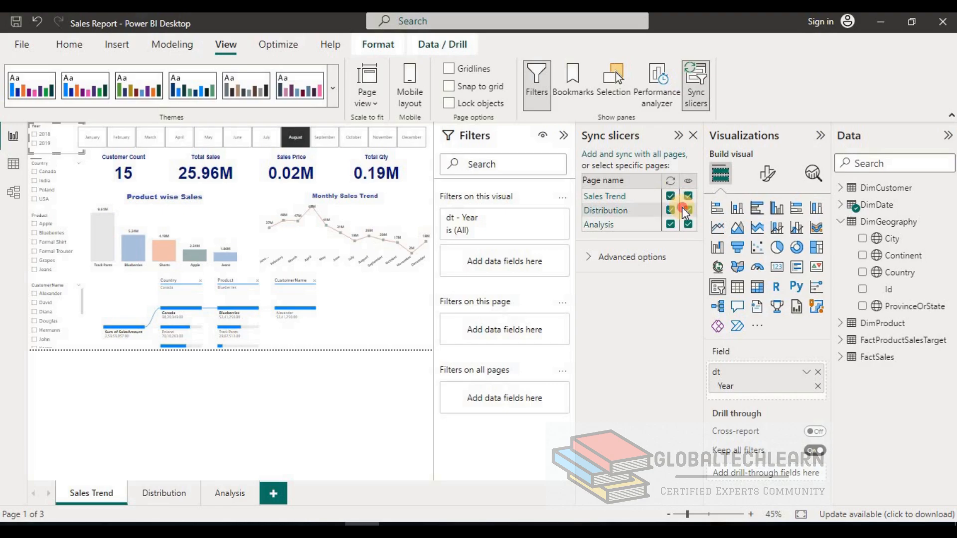
pyautogui.click(688, 211)
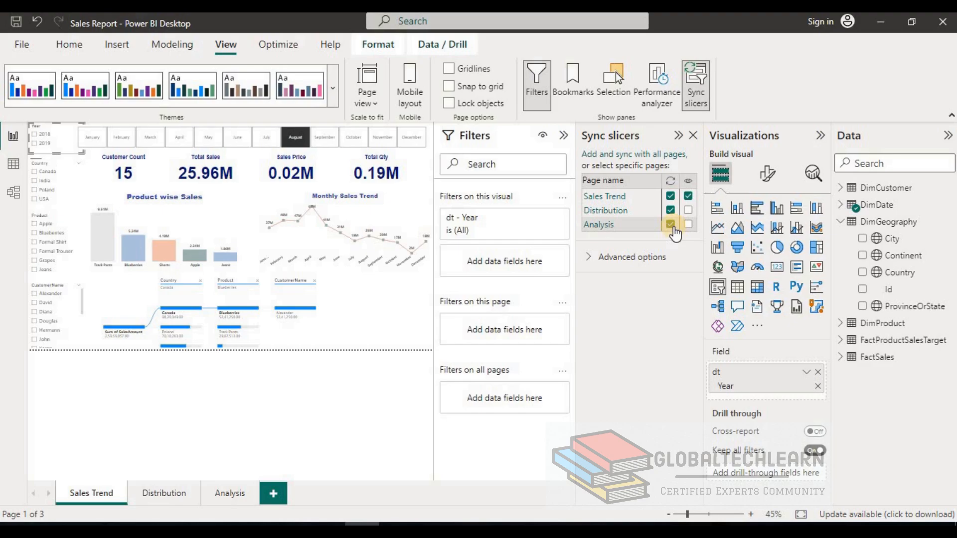
pyautogui.click(691, 137)
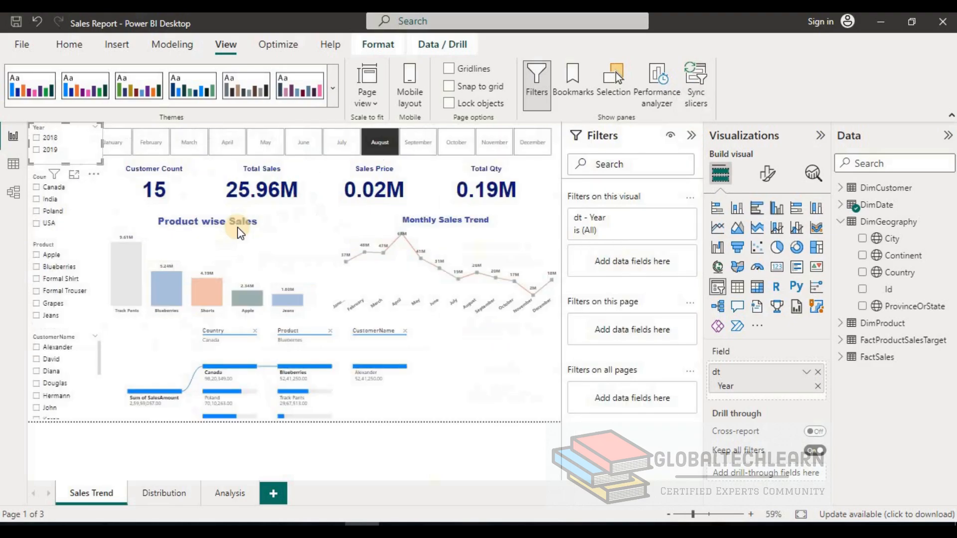
# - Filter Sales Trend to 2018 with the Year slicer and check how the Distribution and Analysis pages respond
pyautogui.click(38, 139)
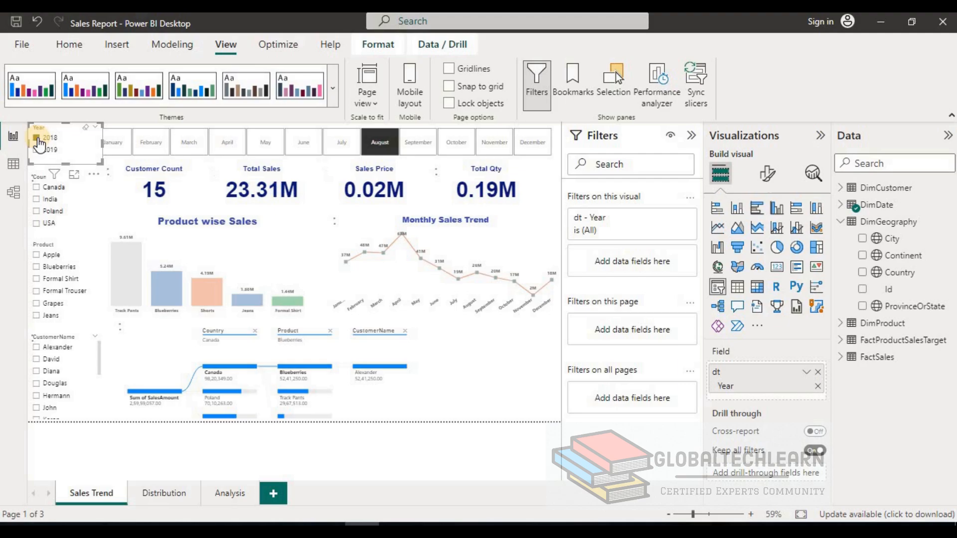
pyautogui.click(156, 498)
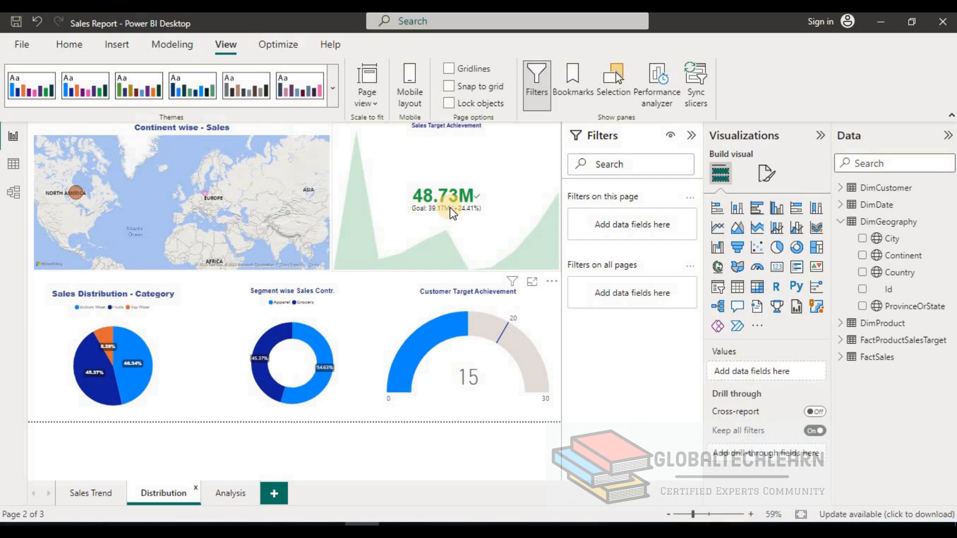
pyautogui.click(236, 495)
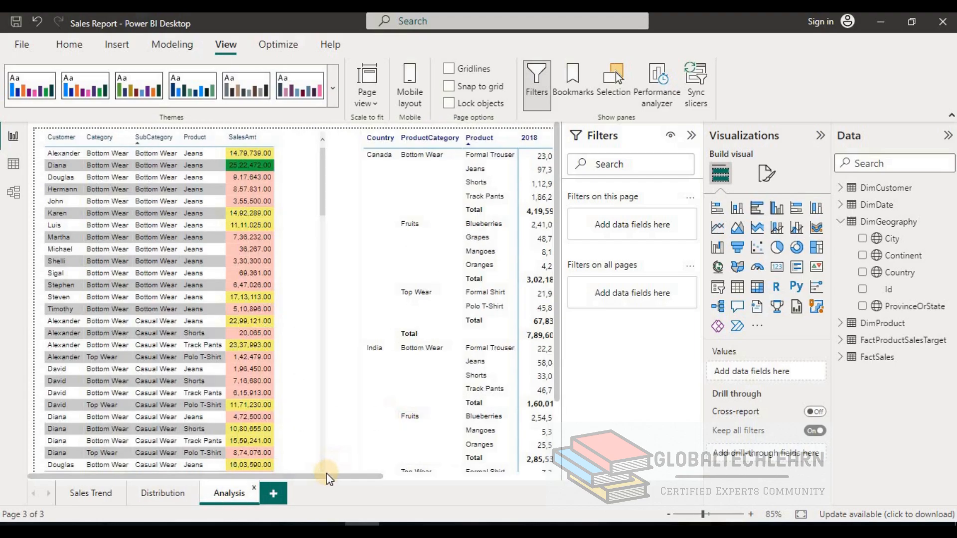
pyautogui.moveTo(326, 476); pyautogui.dragTo(483, 469)
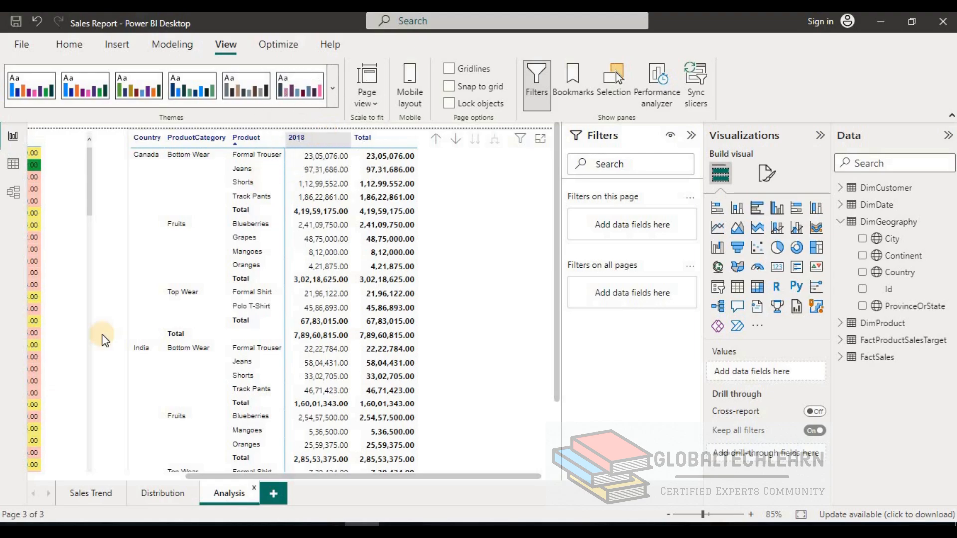
pyautogui.click(83, 492)
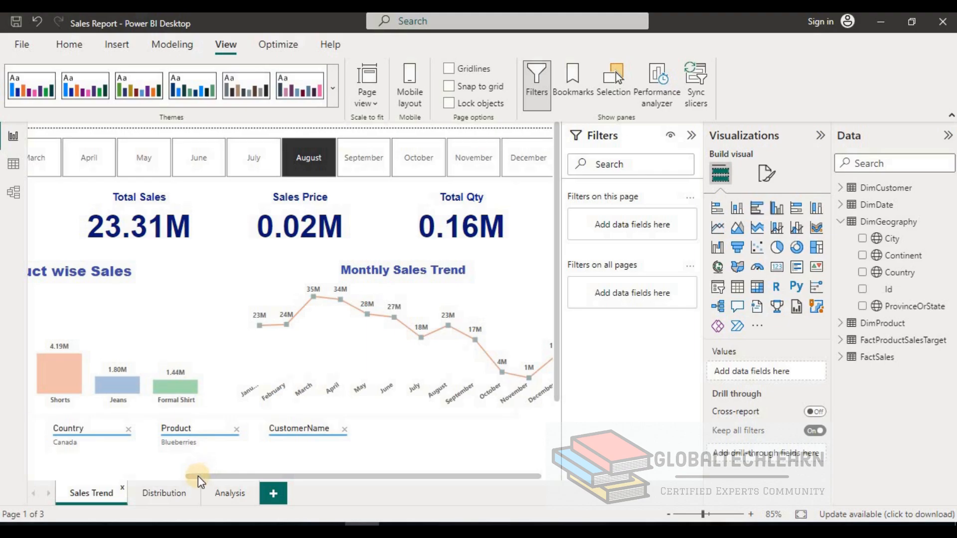
pyautogui.moveTo(199, 476); pyautogui.dragTo(89, 476)
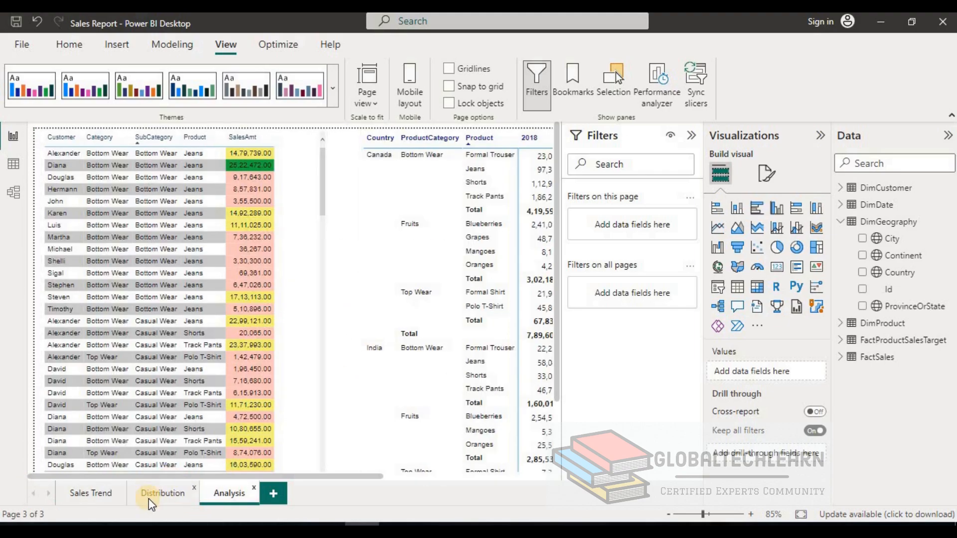
pyautogui.click(149, 498)
pyautogui.click(99, 498)
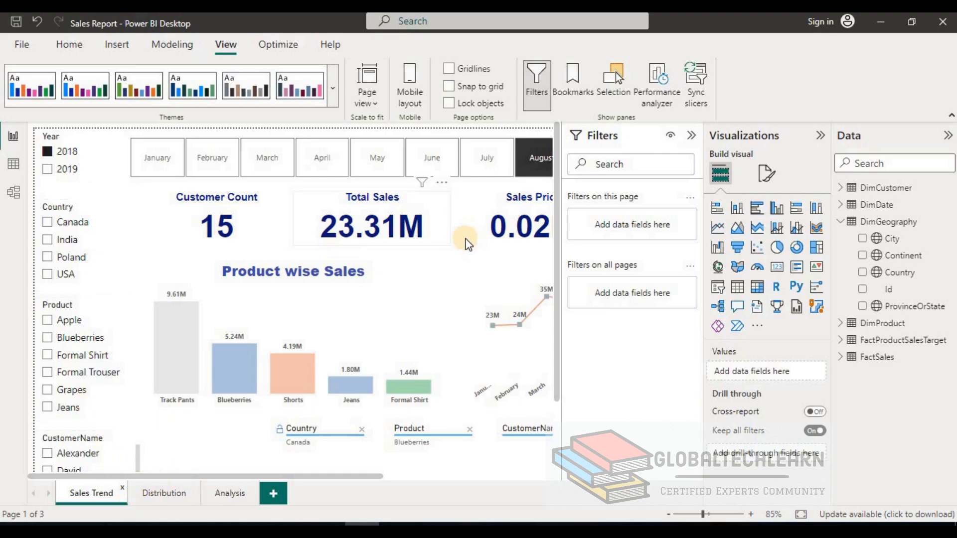
# - Filter the Product slicer to Blueberries and sync that slicer with the Analysis page only, keeping it hidden there
pyautogui.click(114, 338)
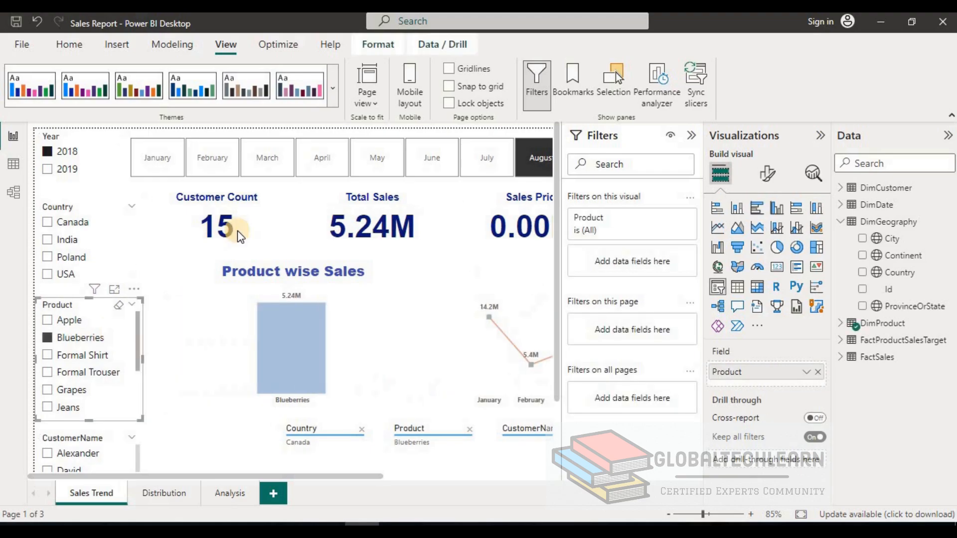
pyautogui.click(695, 90)
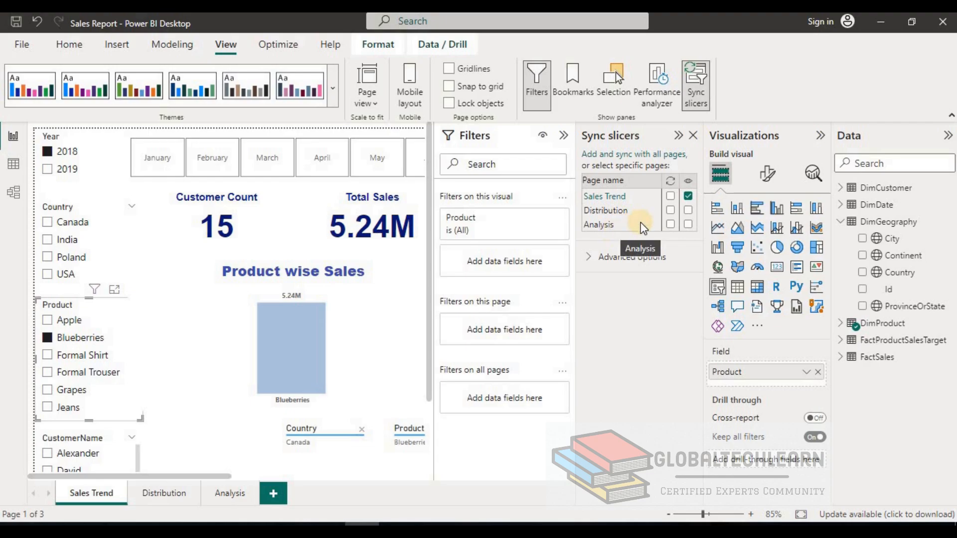
pyautogui.click(669, 225)
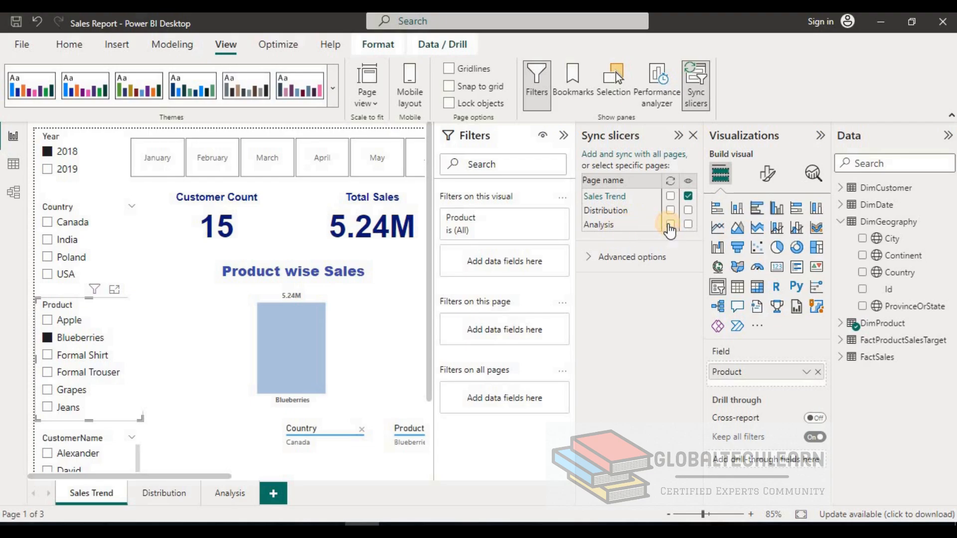
pyautogui.click(688, 227)
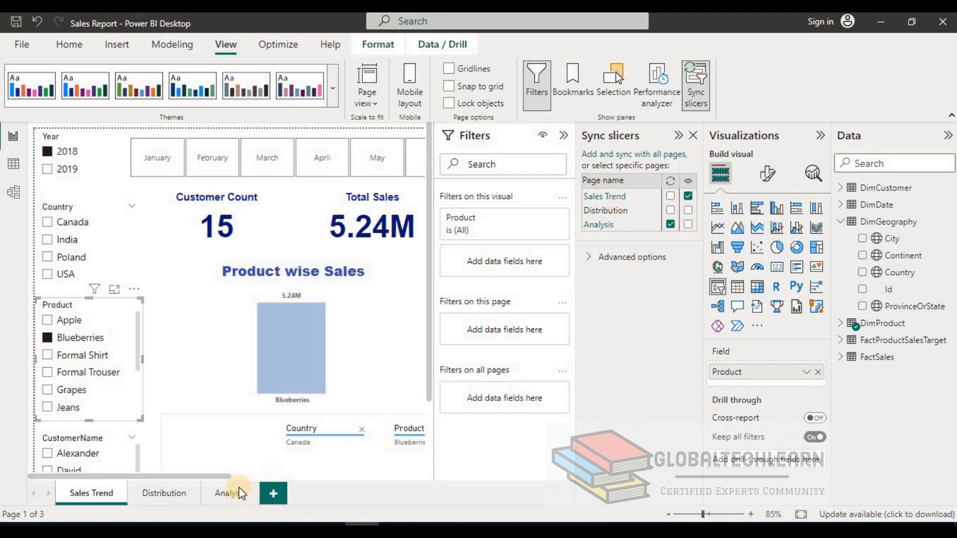
pyautogui.click(694, 135)
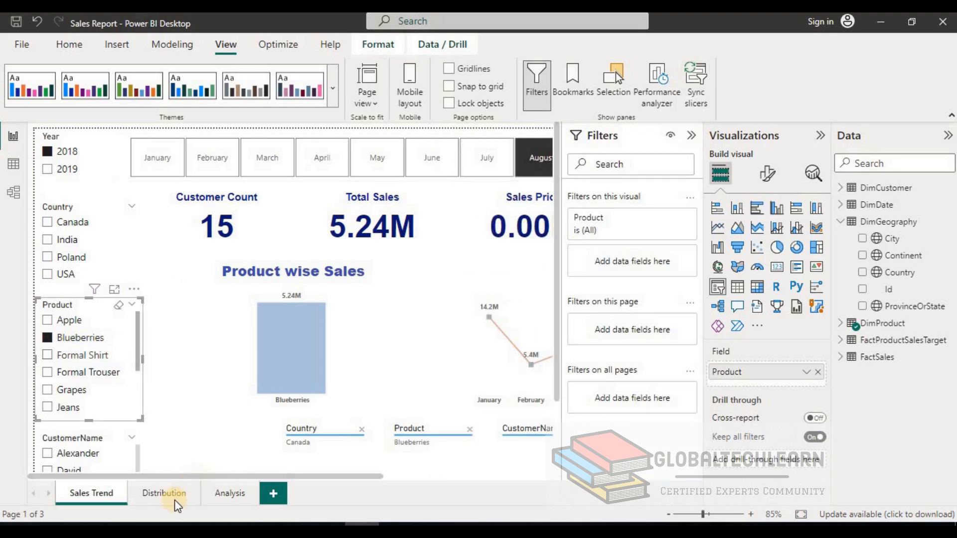
# - Collapse the Filters pane, check the Blueberries selection's effect on the Distribution and Analysis pages, and return to Sales Trend
pyautogui.click(169, 495)
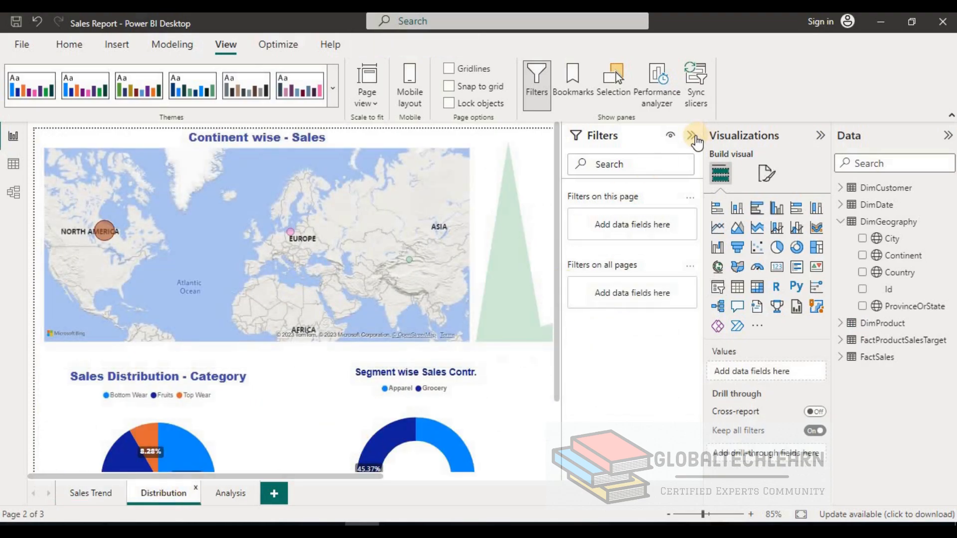
pyautogui.click(691, 135)
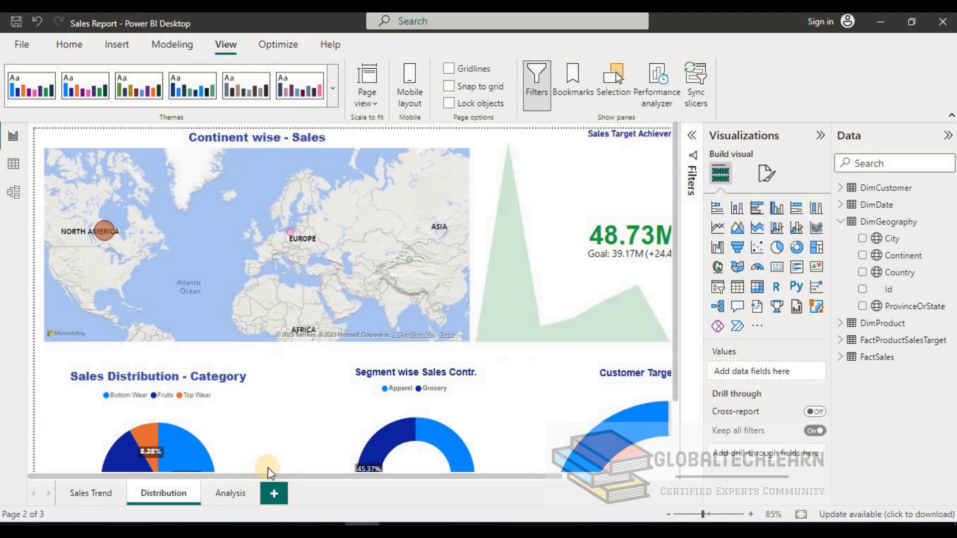
pyautogui.scroll(-3, 674, 387)
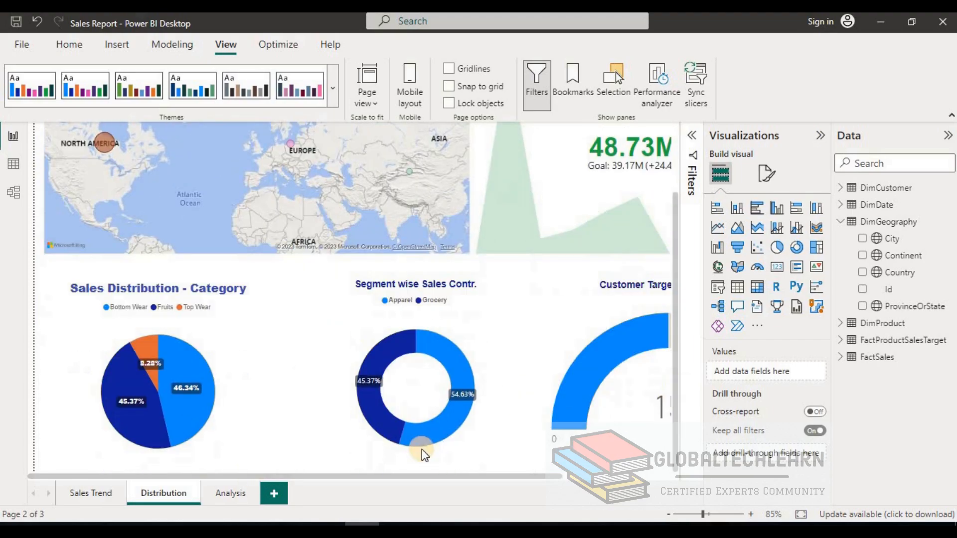
pyautogui.moveTo(383, 476); pyautogui.dragTo(269, 454)
pyautogui.click(235, 496)
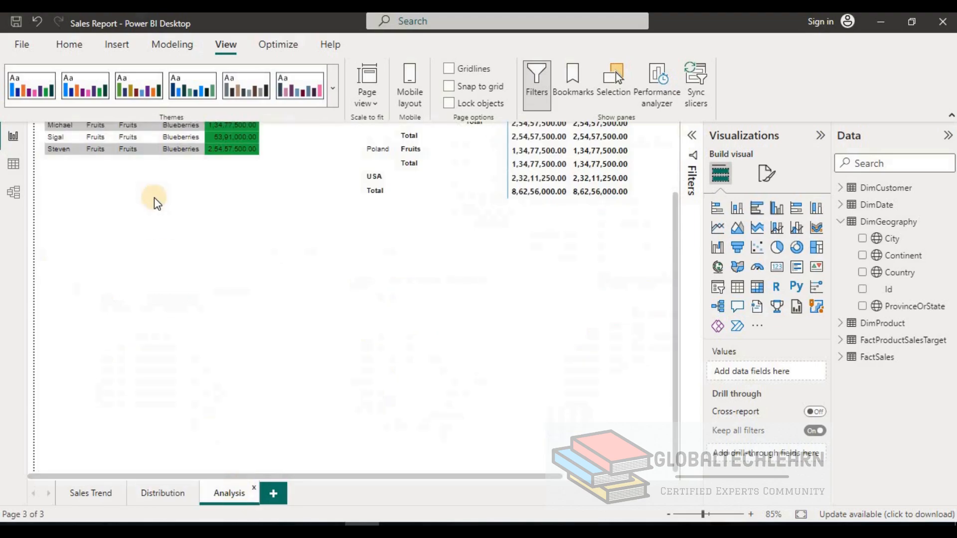
pyautogui.click(102, 497)
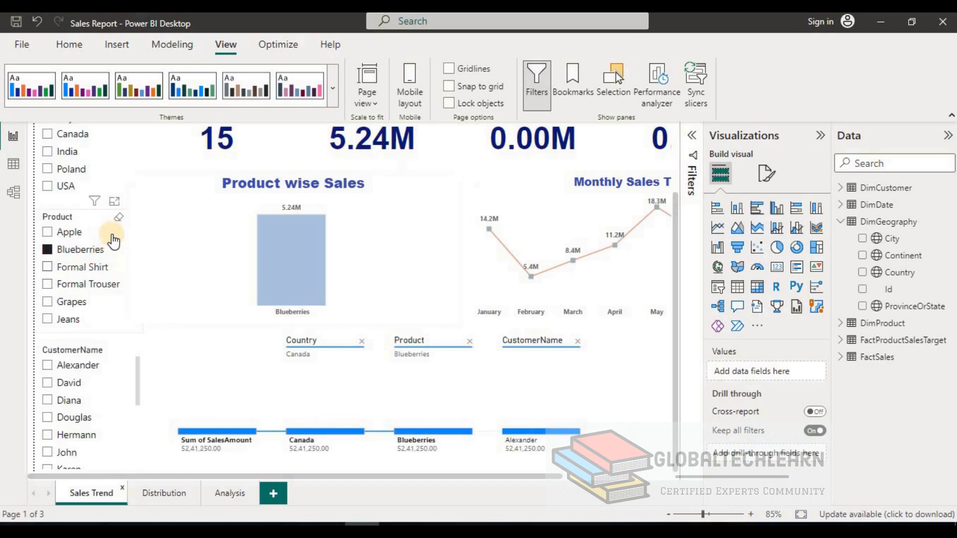
# - Clear the Blueberries selection in the Product slicer and the 2018 selection in the Year slicer
pyautogui.click(116, 220)
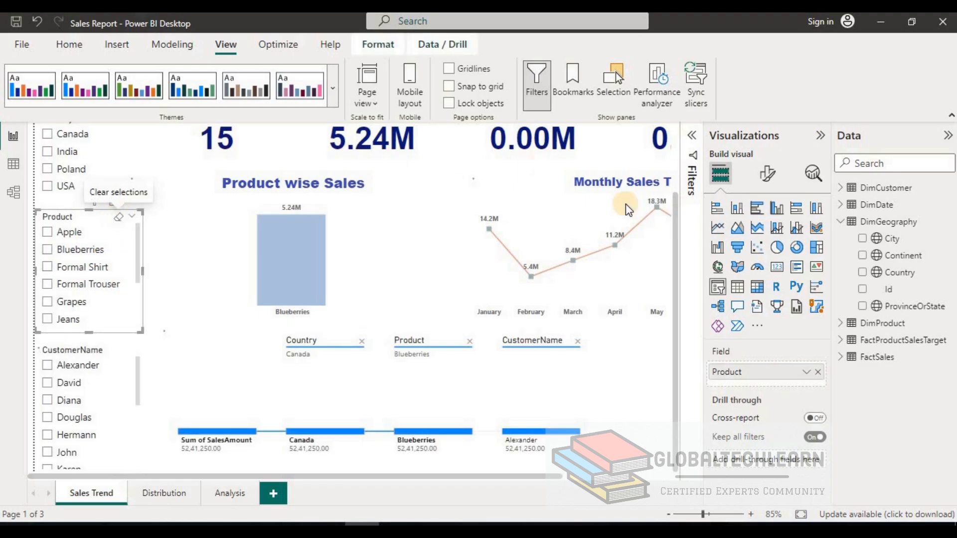
pyautogui.scroll(2, 679, 237)
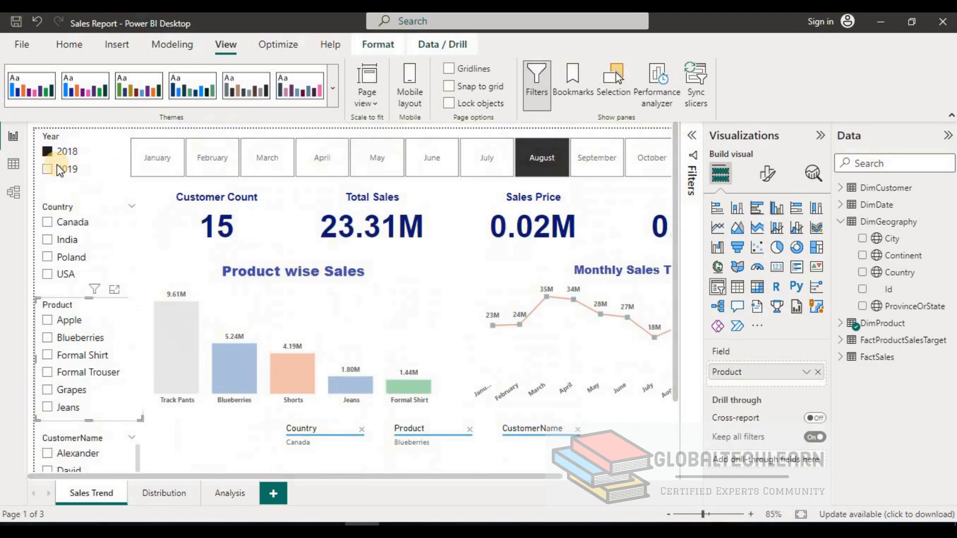
pyautogui.click(113, 169)
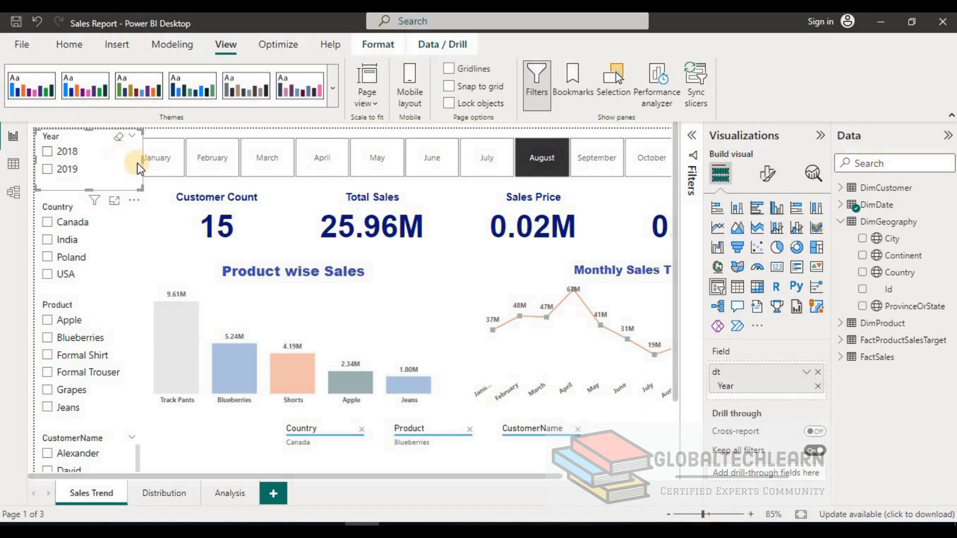
# - Narrow the Year slicer to clear the month buttons, extend the month slicer slightly upward, and save the report
pyautogui.moveTo(142, 159); pyautogui.dragTo(127, 160)
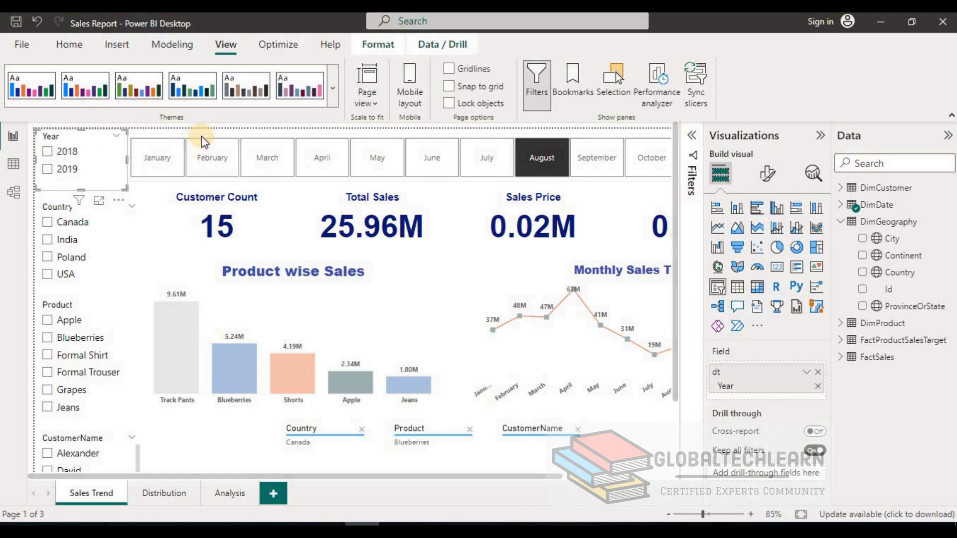
pyautogui.click(309, 138)
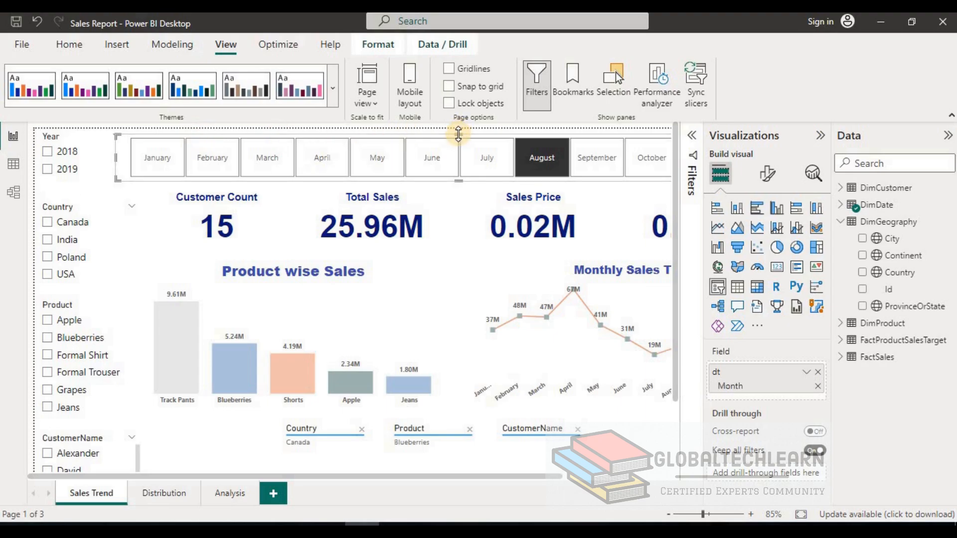
pyautogui.moveTo(459, 132); pyautogui.dragTo(458, 127)
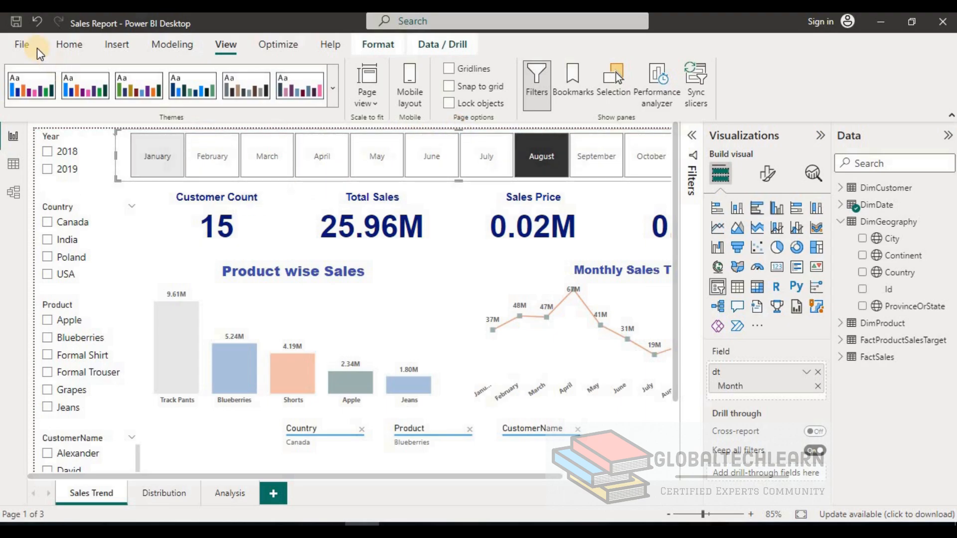
pyautogui.click(16, 23)
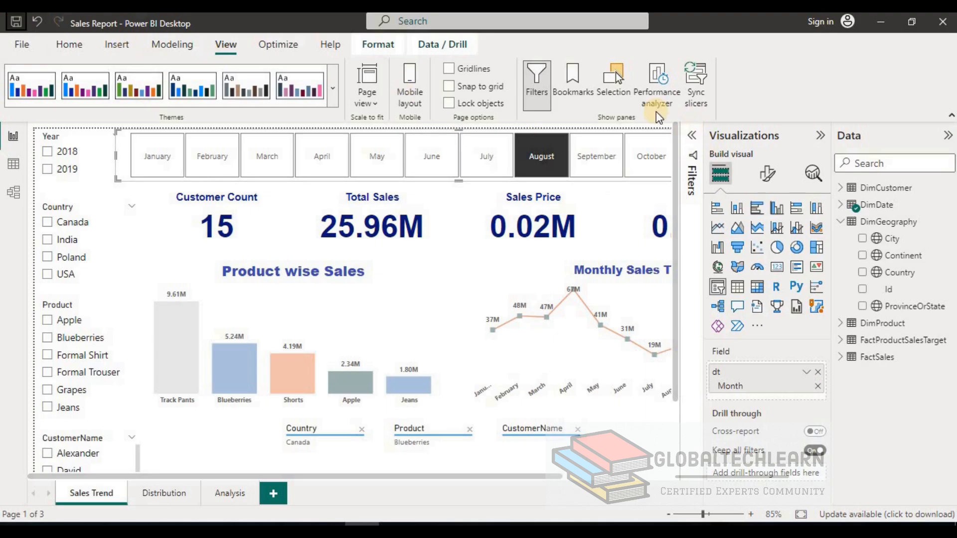
# - Expand the Filters pane on Sales Trend and try switching its visibility for report readers off and on
pyautogui.click(540, 90)
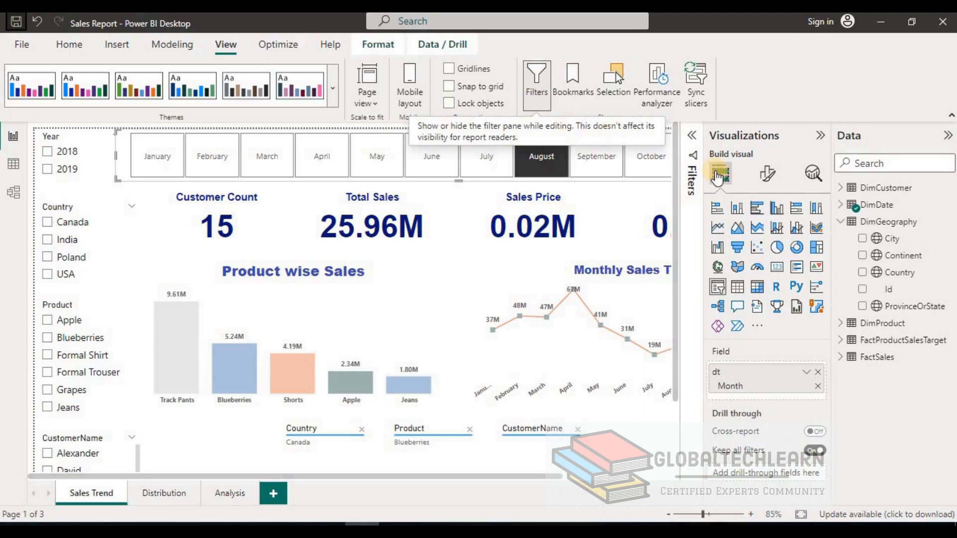
pyautogui.click(691, 136)
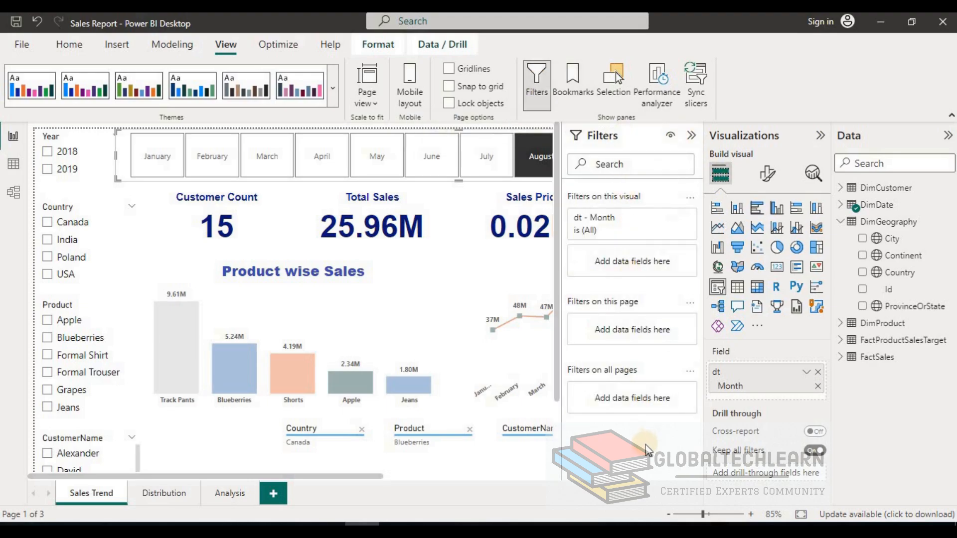
pyautogui.click(671, 136)
pyautogui.click(670, 135)
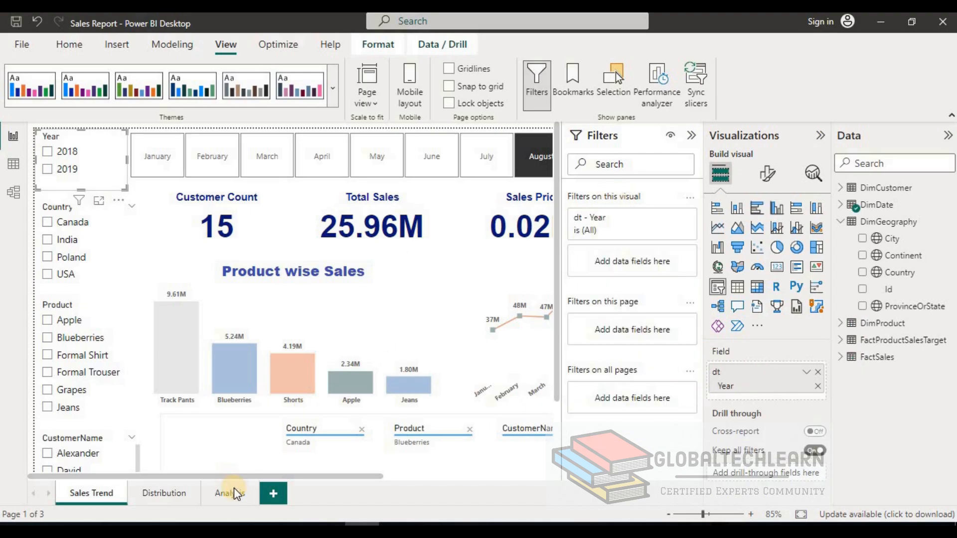
# - Filter the customer sales table on the Analysis page to the Fruits category using its visual-level Category filter
pyautogui.click(232, 492)
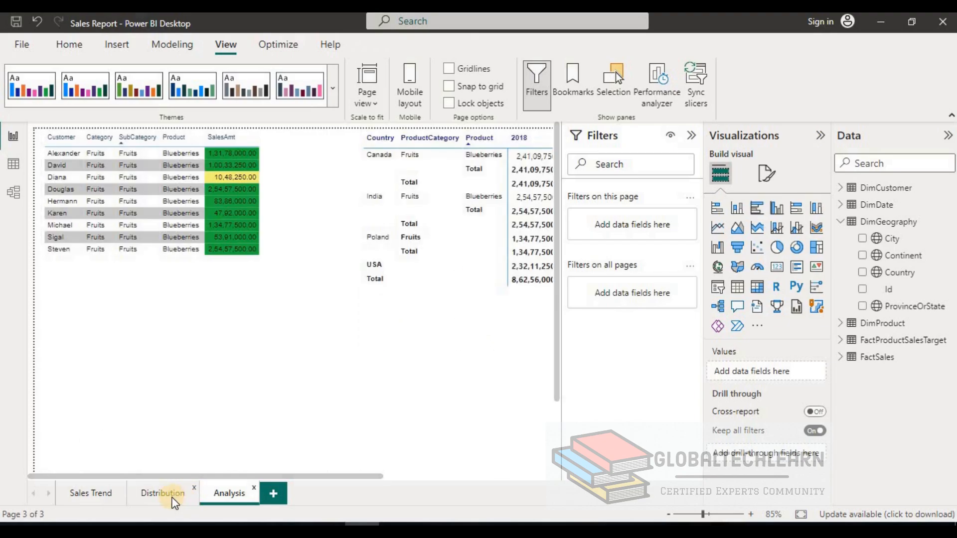
pyautogui.click(81, 495)
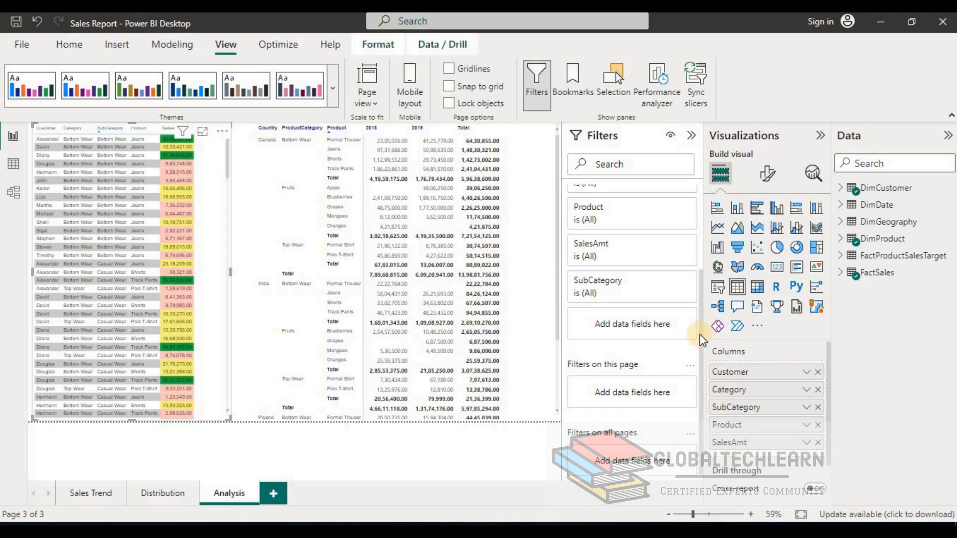
pyautogui.scroll(3, 694, 244)
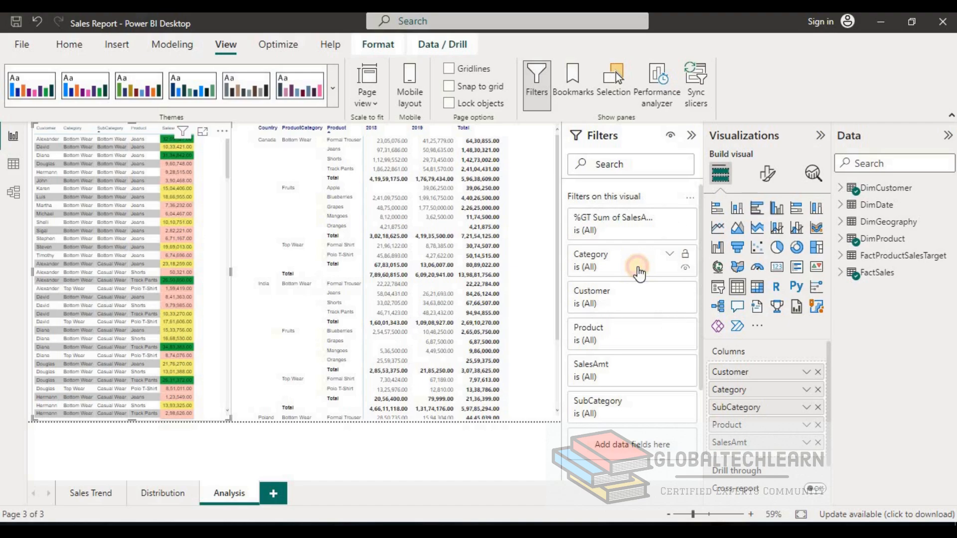
pyautogui.click(670, 254)
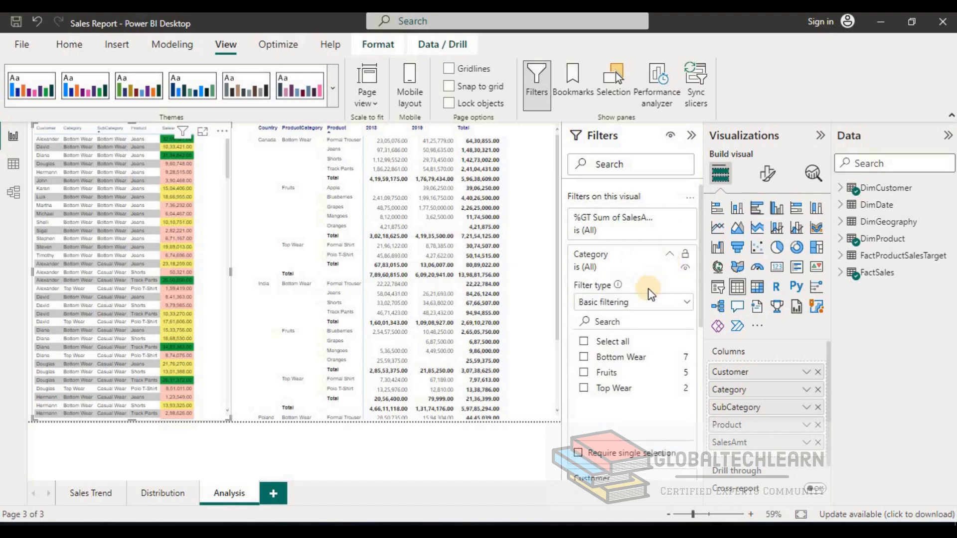
pyautogui.click(584, 373)
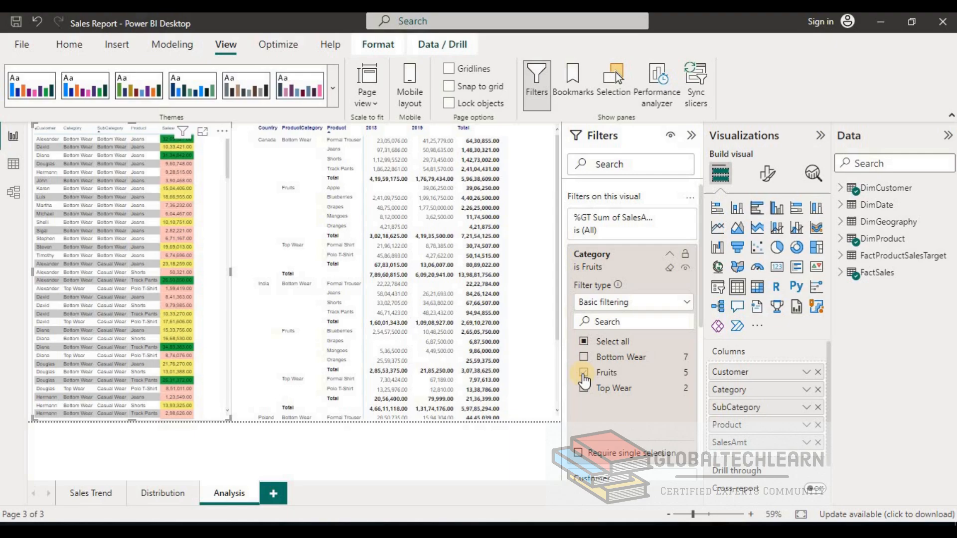
pyautogui.click(669, 254)
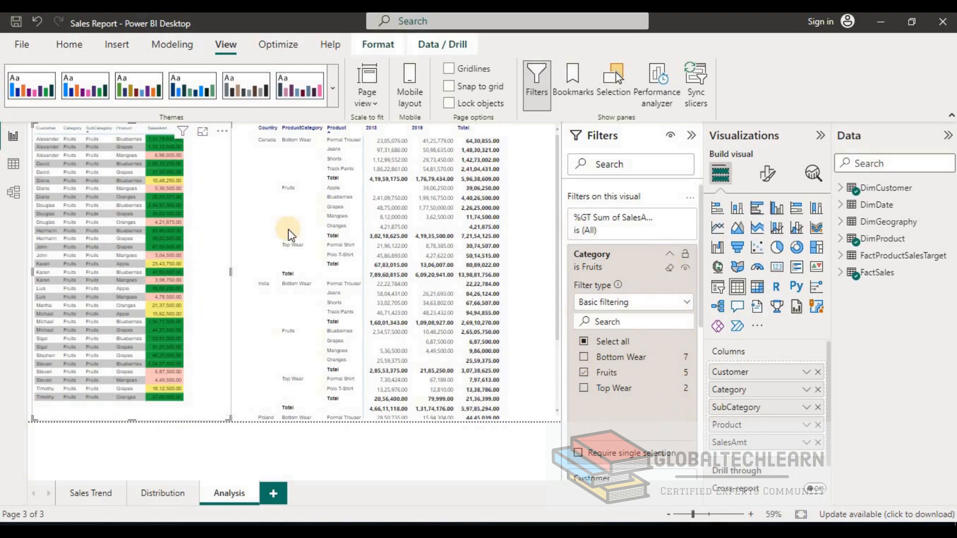
# - Examine the filtered customer sales table in focus mode and return to the report
pyautogui.click(202, 132)
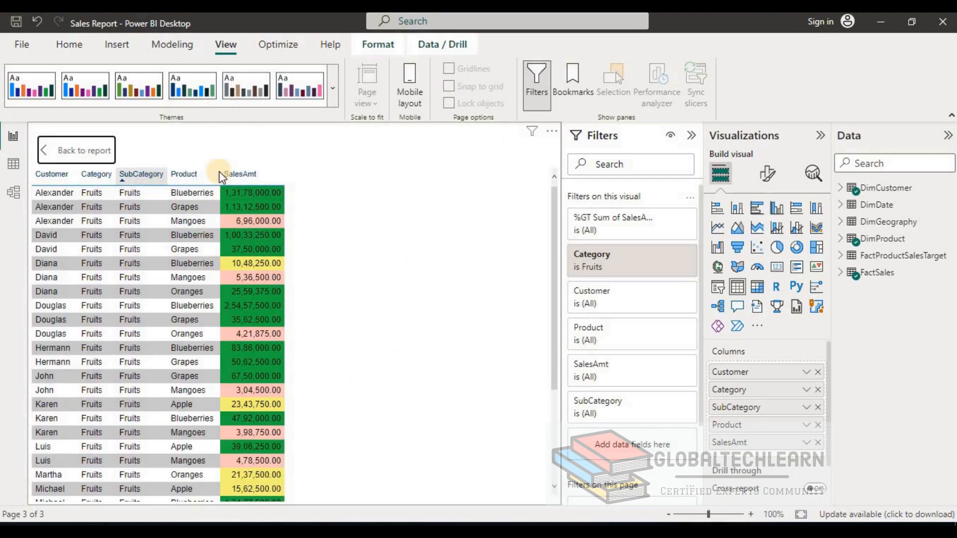
pyautogui.moveTo(554, 255)
pyautogui.mouseDown()
pyautogui.moveTo(560, 416)
pyautogui.moveTo(560, 240)
pyautogui.mouseUp()
pyautogui.click(65, 151)
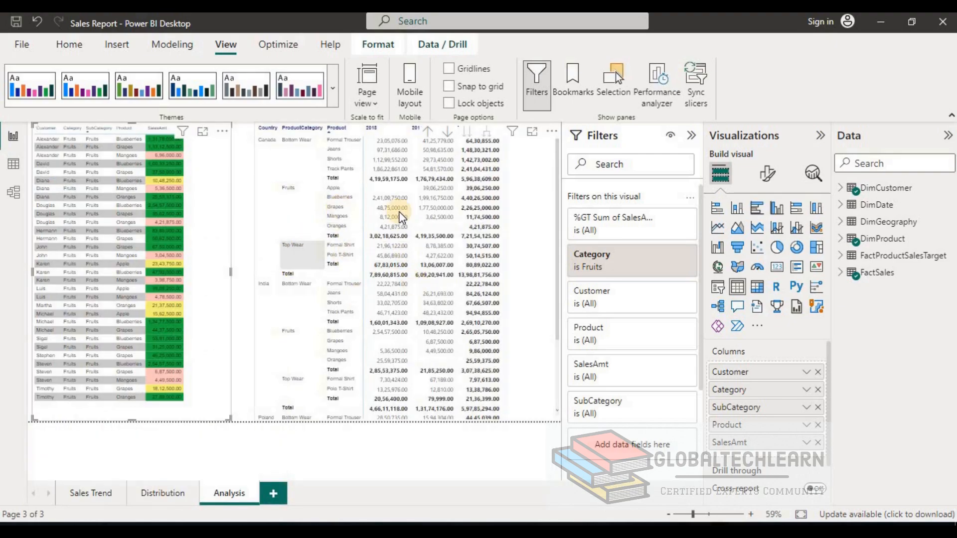
# - View the country sales matrix in focus mode, return to the report, and clear the Category filter on the customer sales table
pyautogui.click(531, 133)
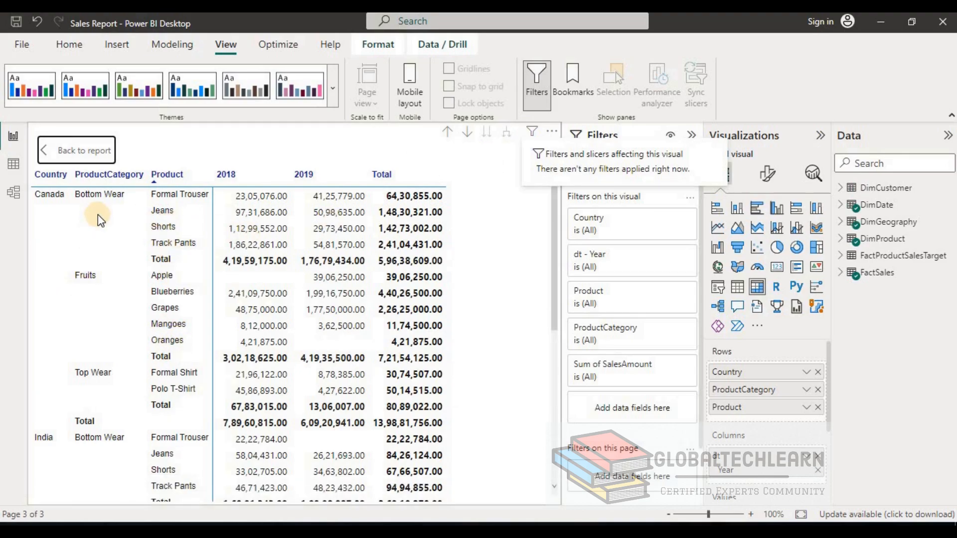
pyautogui.click(85, 146)
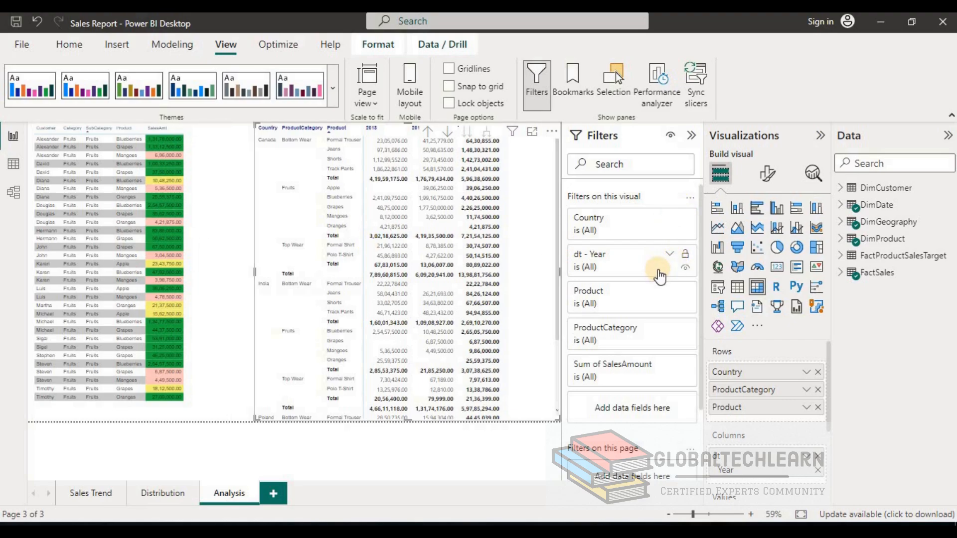
pyautogui.click(208, 232)
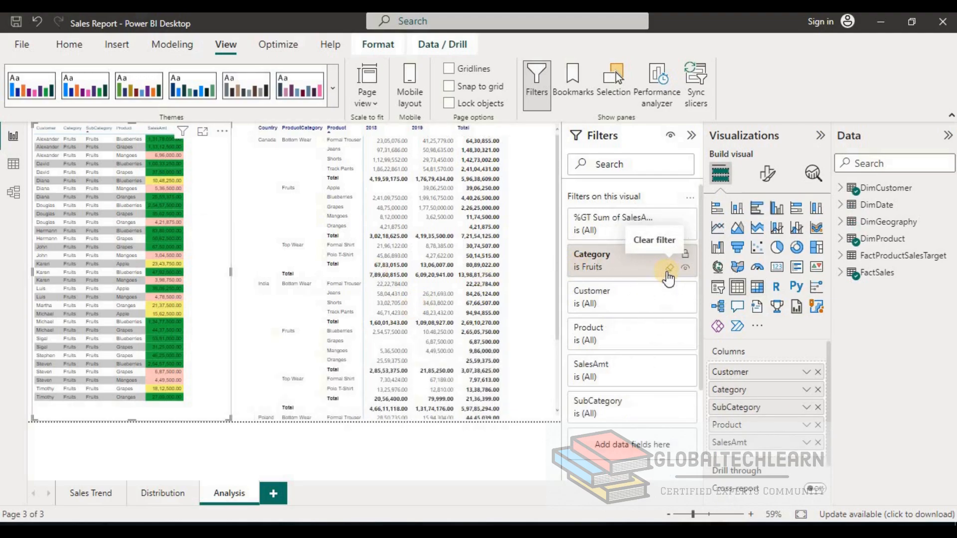
pyautogui.click(669, 269)
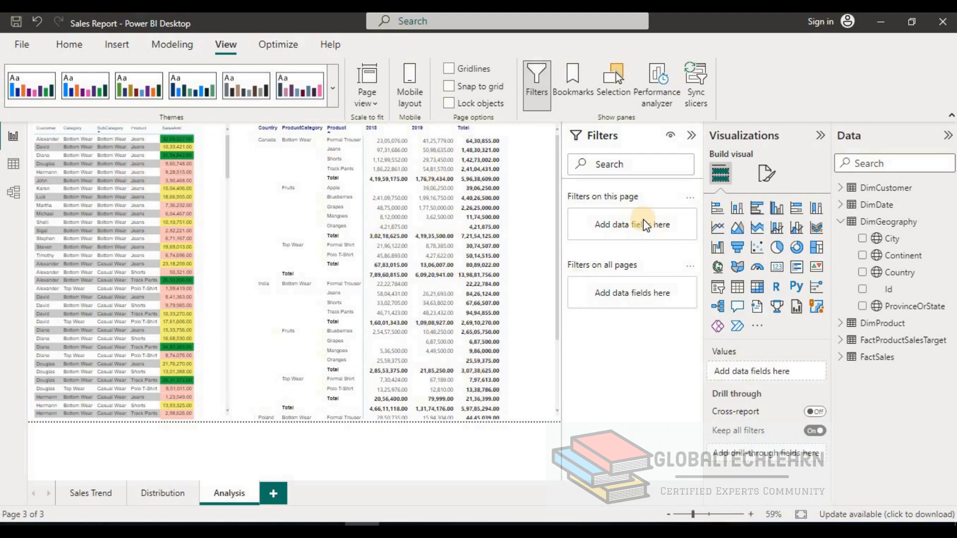
# - Add ProductCategory from DimProduct as a page-level filter on the Analysis page and restrict it to Bottom Wear
pyautogui.click(839, 224)
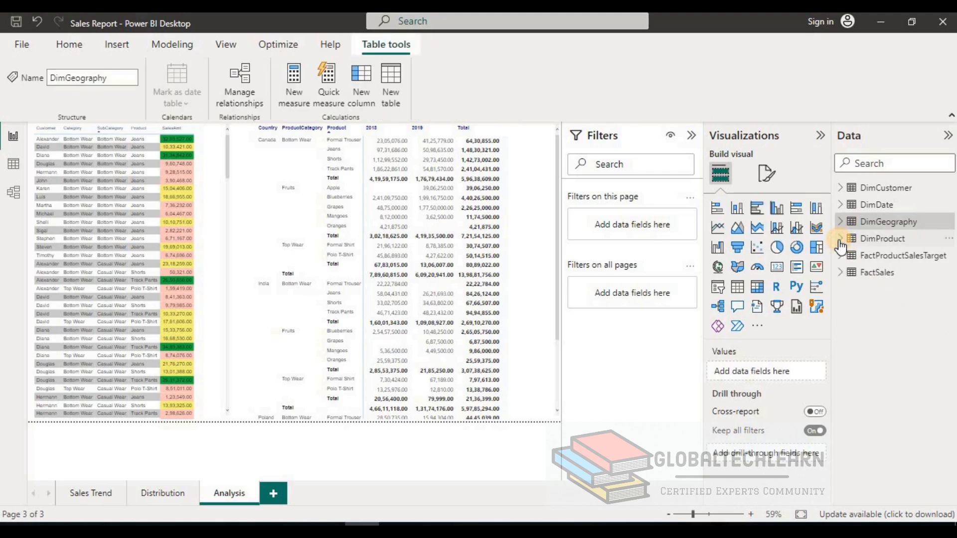
pyautogui.click(841, 241)
pyautogui.moveTo(927, 282); pyautogui.dragTo(670, 233)
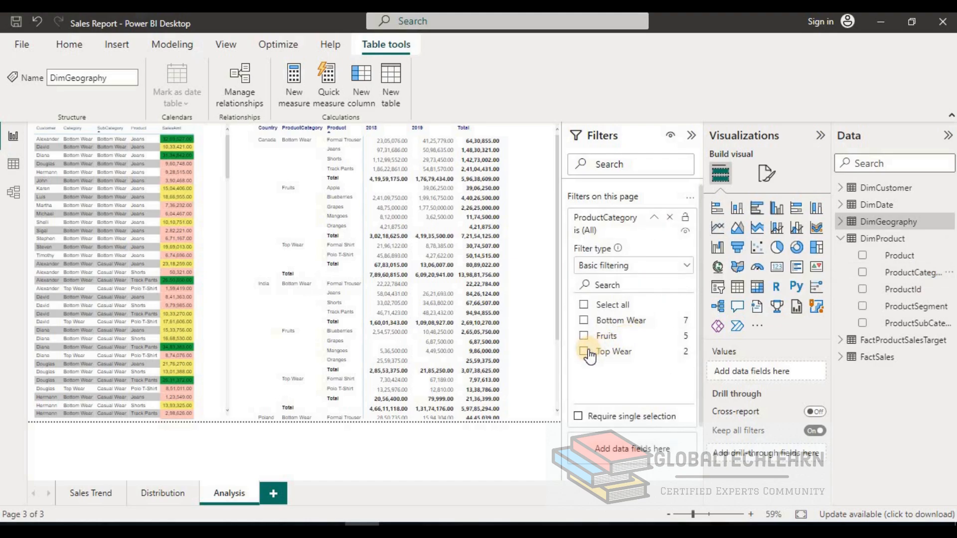
pyautogui.click(584, 320)
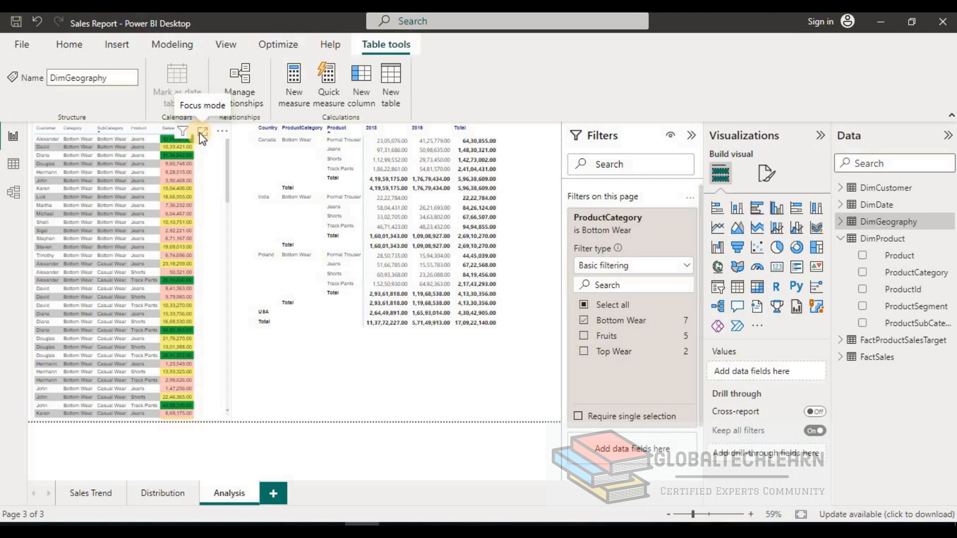
# - Examine the customer sales table and the country sales matrix in focus mode under the page-level filter, returning to the report each time
pyautogui.click(202, 133)
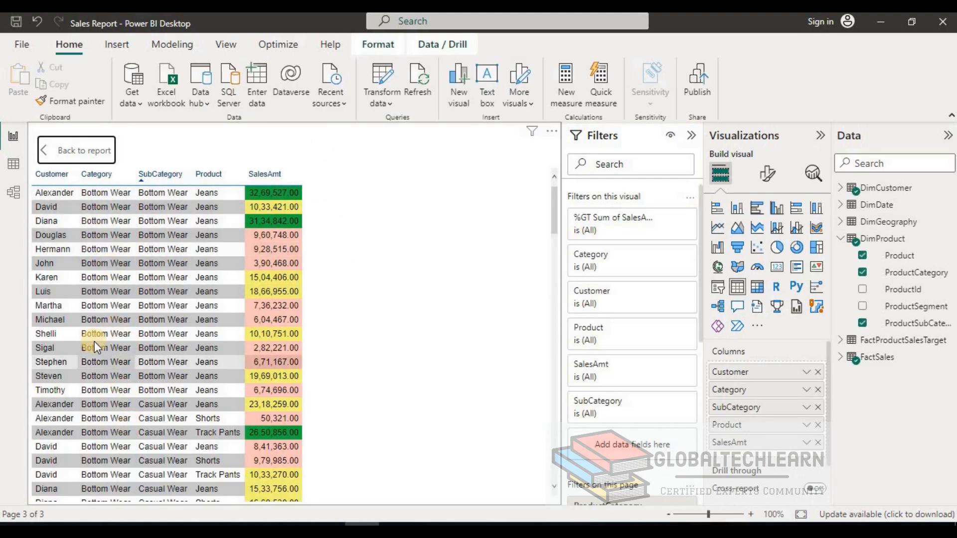
pyautogui.click(75, 150)
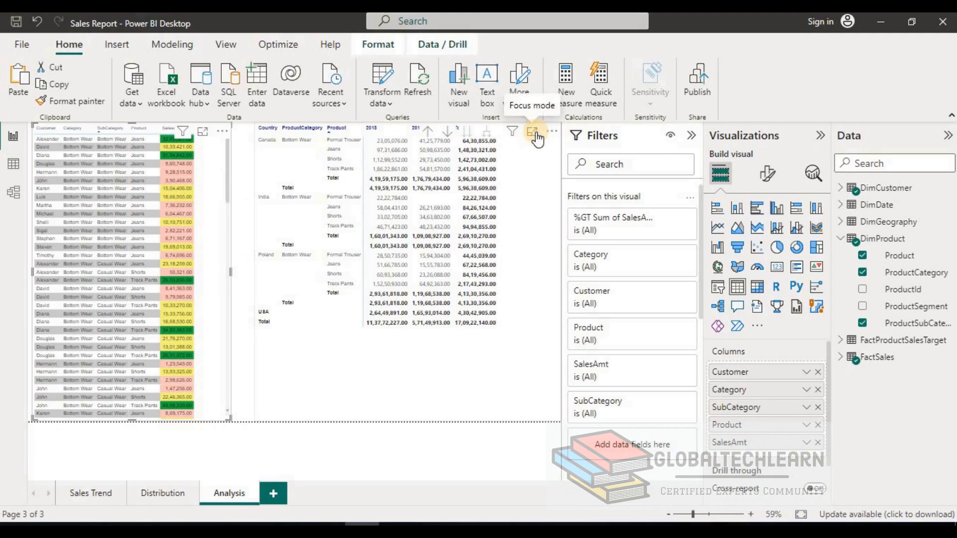
pyautogui.click(535, 136)
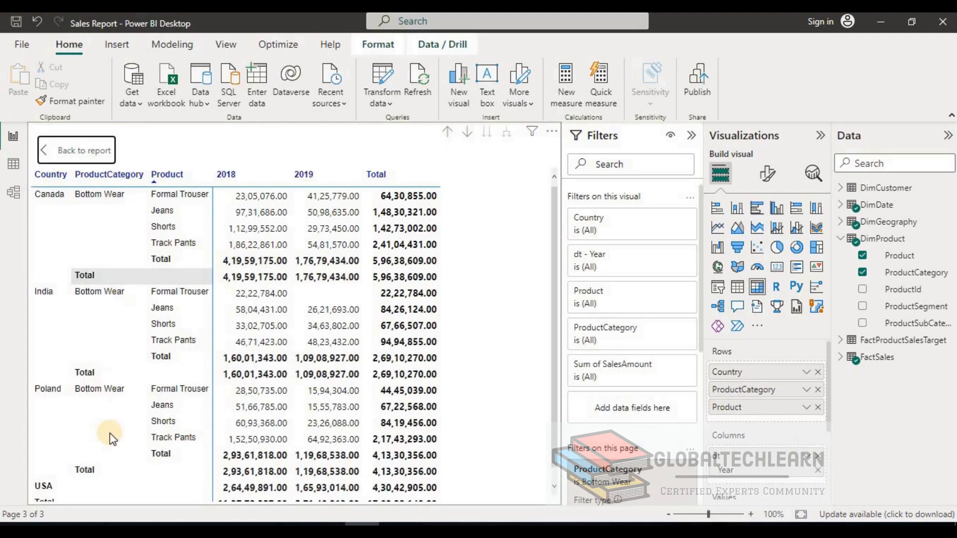
pyautogui.click(86, 160)
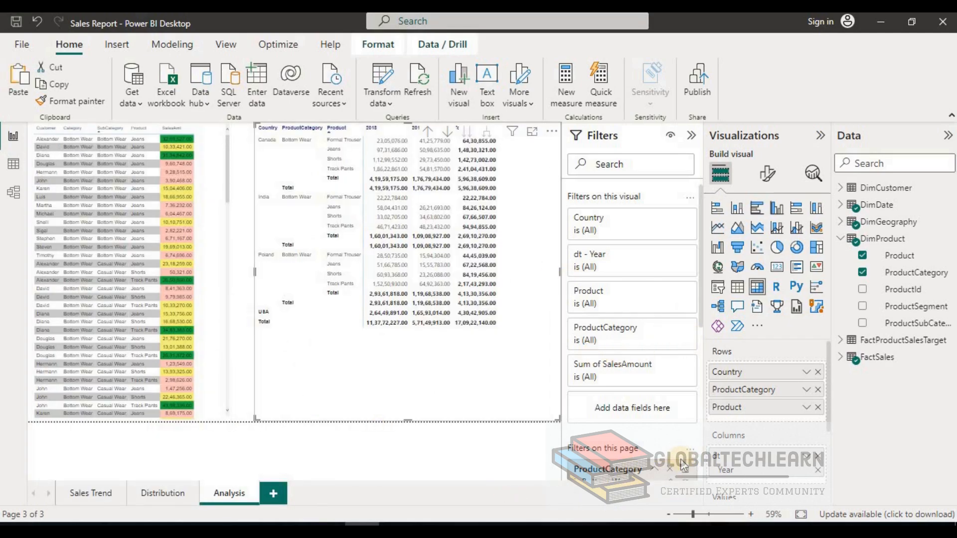
# - Clear the Bottom Wear selection from the page-level ProductCategory filter and deselect the matrix
pyautogui.scroll(-5, 698, 309)
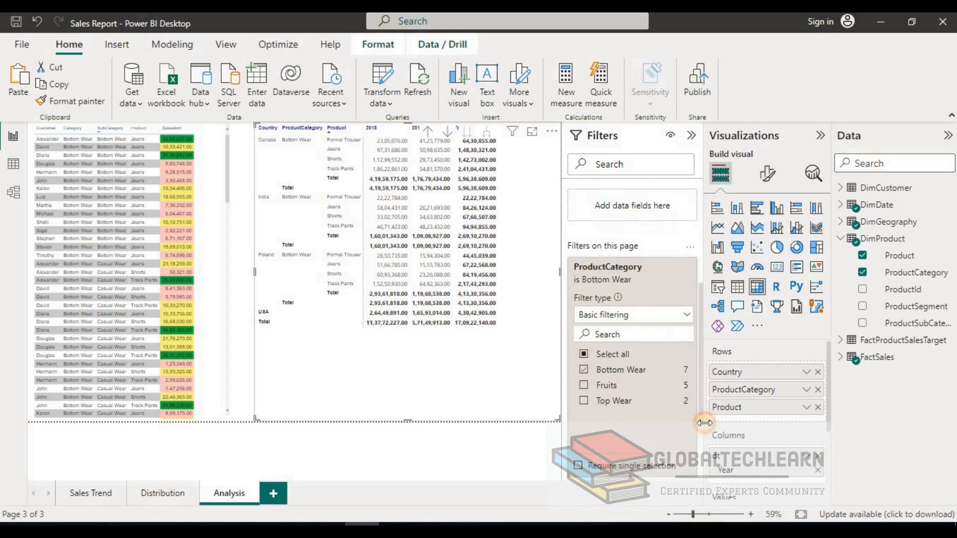
pyautogui.click(671, 274)
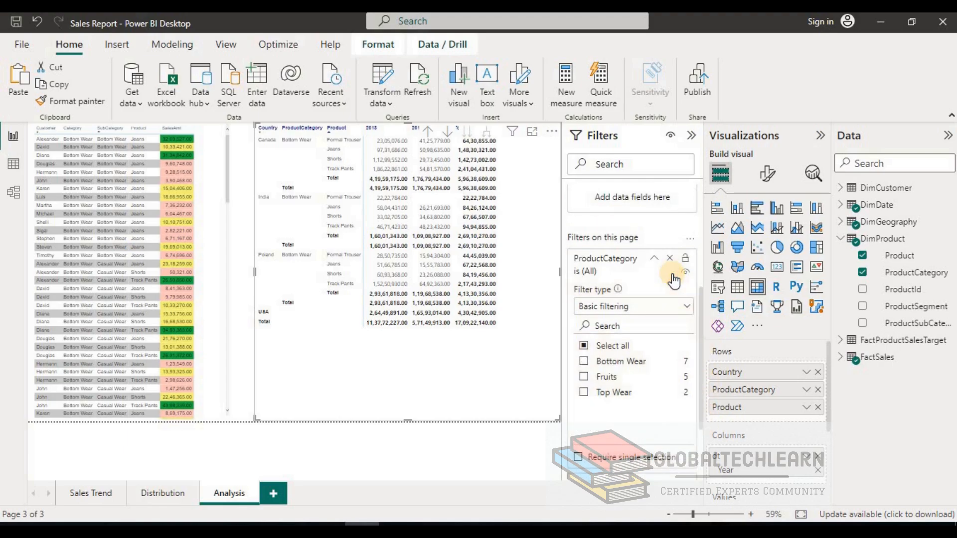
pyautogui.click(550, 448)
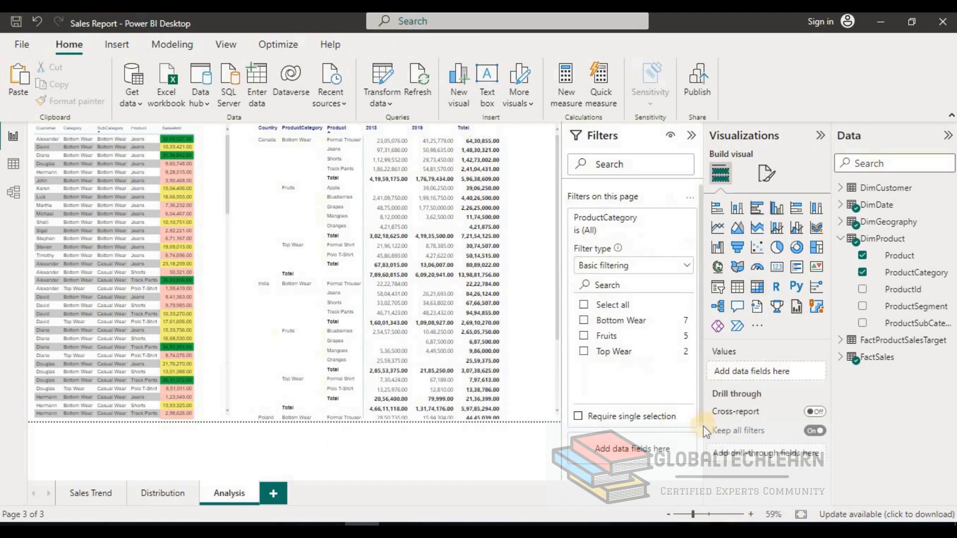
# - Look over the all-pages filter section and the report's other pages, then return to the Analysis page
pyautogui.moveTo(700, 410); pyautogui.dragTo(698, 479)
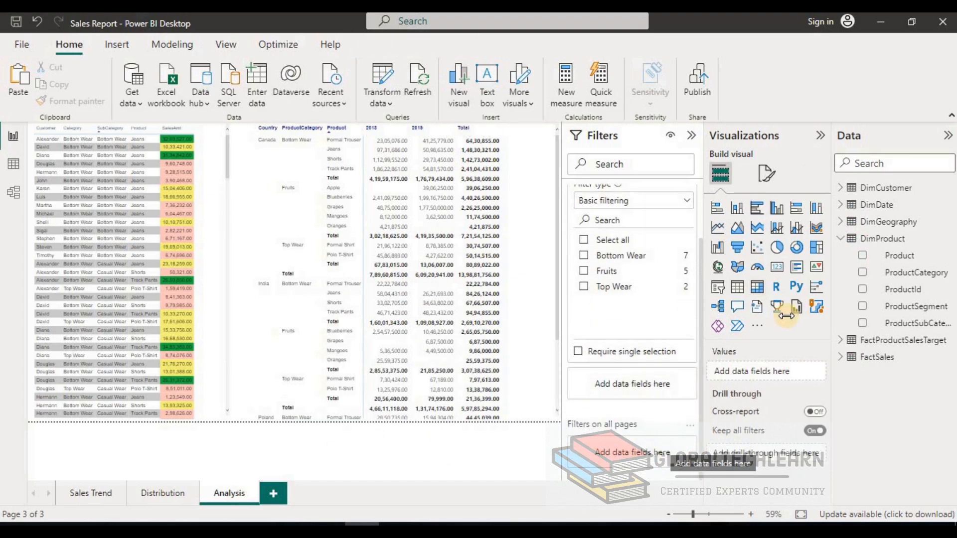
pyautogui.click(180, 491)
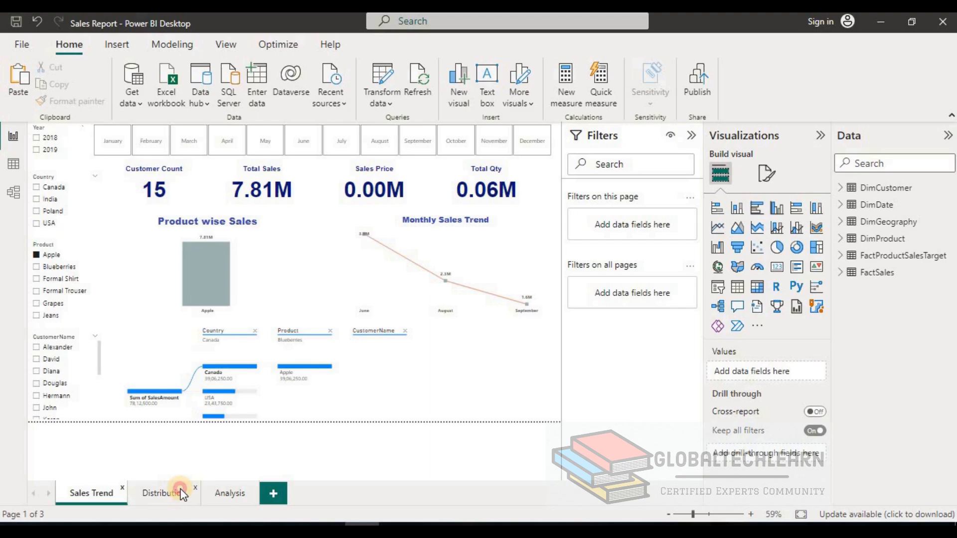
pyautogui.click(230, 493)
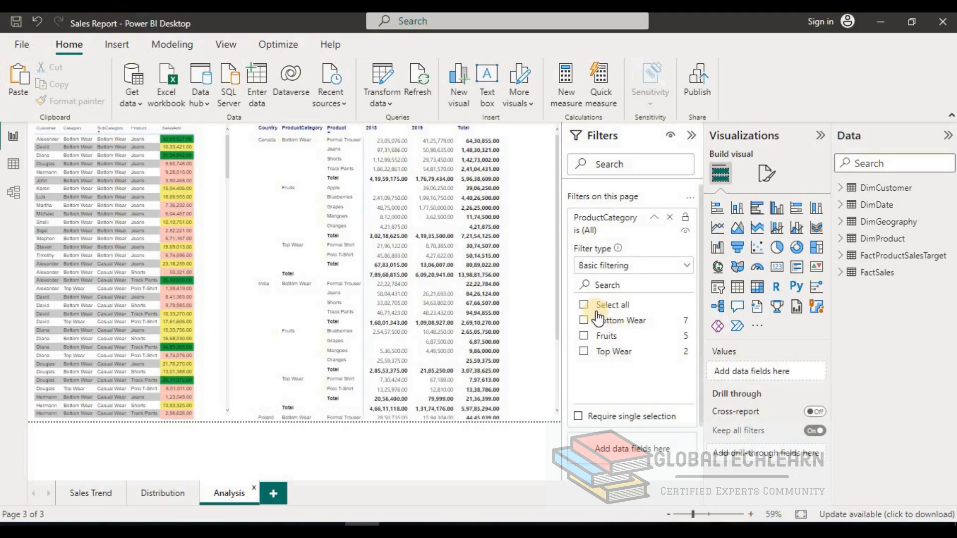
pyautogui.scroll(-2, 698, 372)
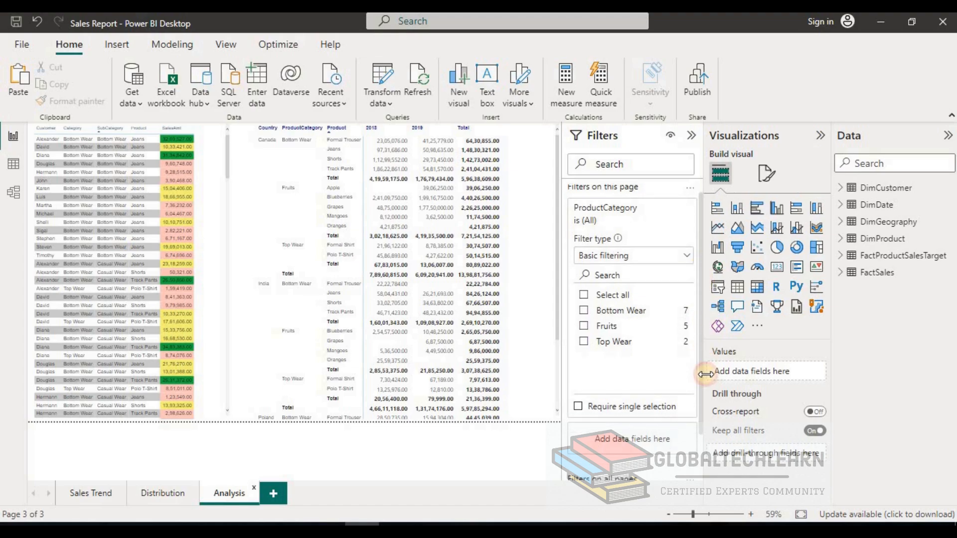
# - Add Year from DimDate's date hierarchy as a filter on all pages, using basic filtering with 2018 selected
pyautogui.click(842, 205)
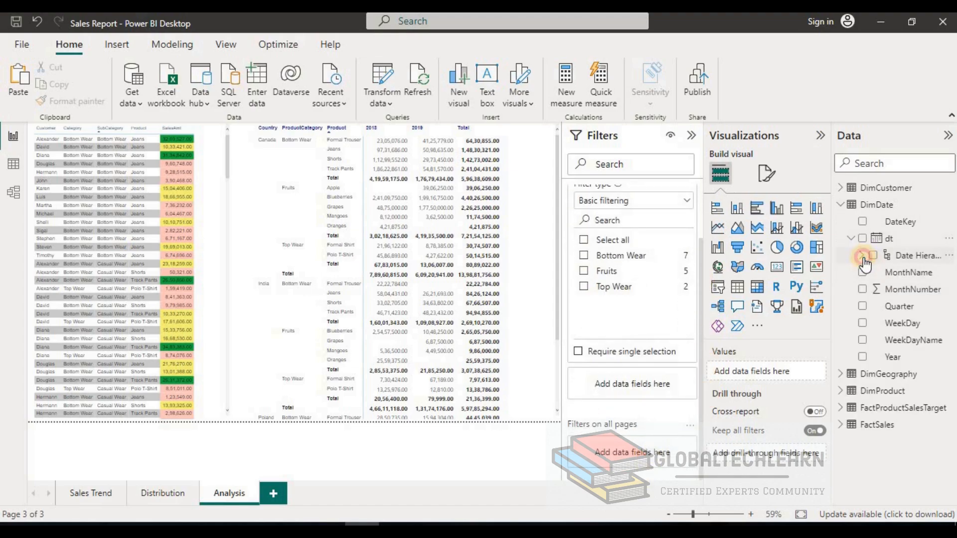
pyautogui.click(861, 256)
pyautogui.moveTo(913, 273); pyautogui.dragTo(657, 437)
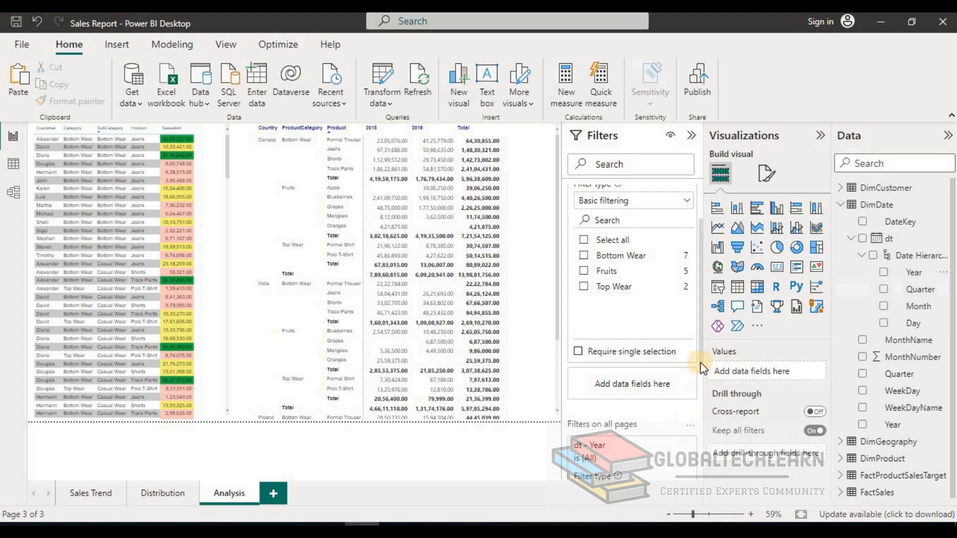
pyautogui.scroll(-4, 695, 424)
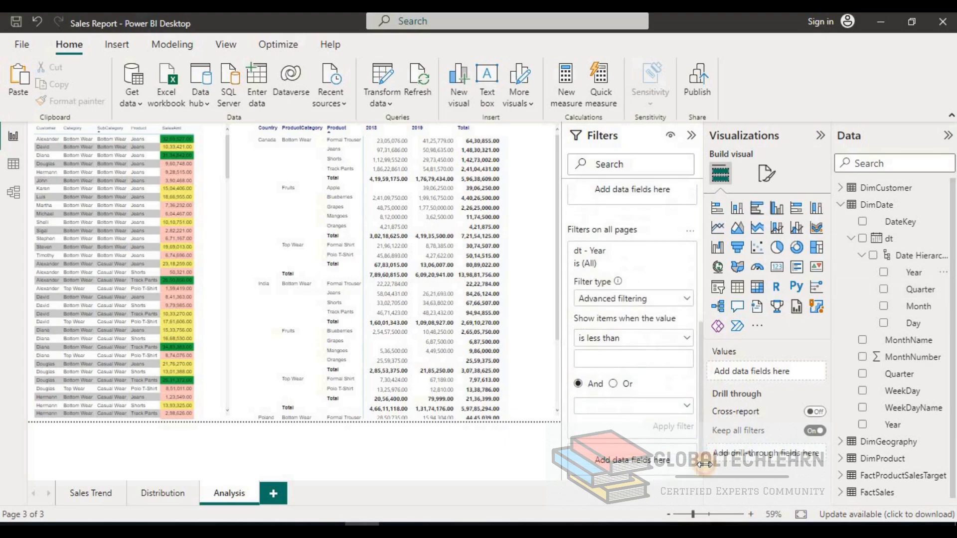
pyautogui.click(677, 302)
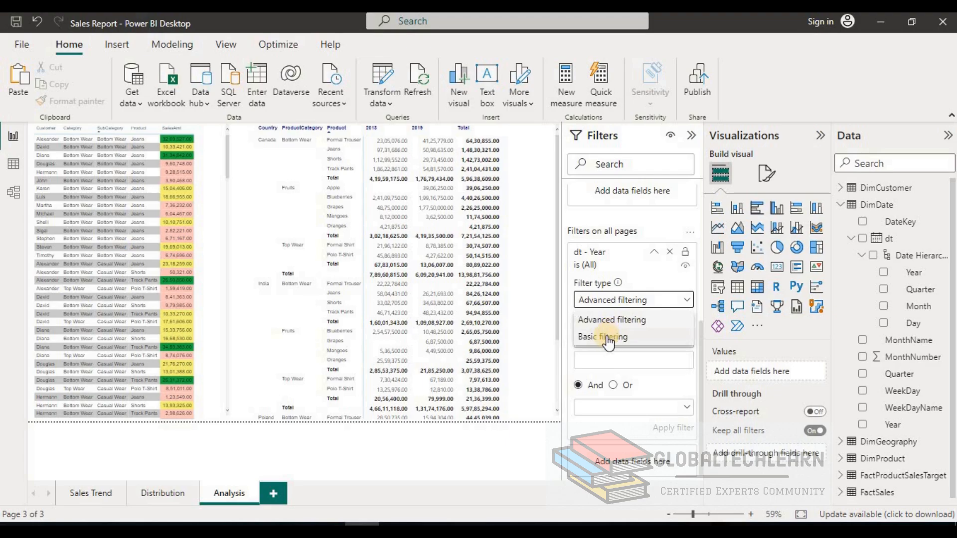
pyautogui.click(608, 338)
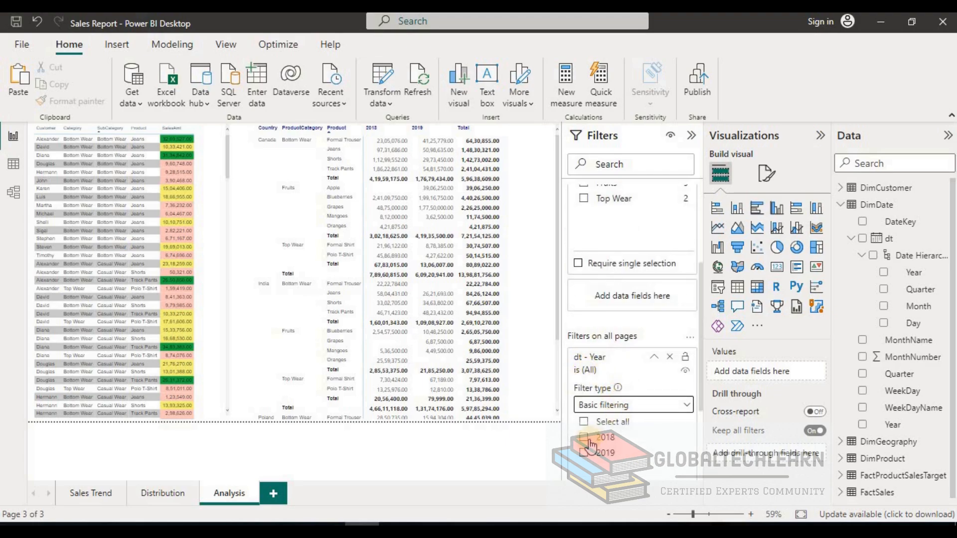
pyautogui.click(584, 438)
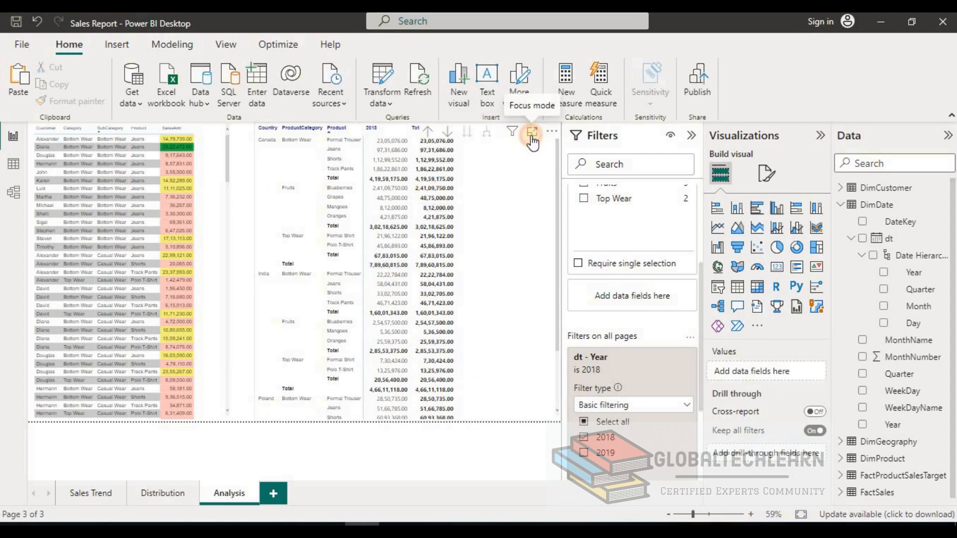
# - Check the effect of the all-pages year filter on the matrix in focus mode and on the Distribution and Sales Trend pages
pyautogui.click(532, 133)
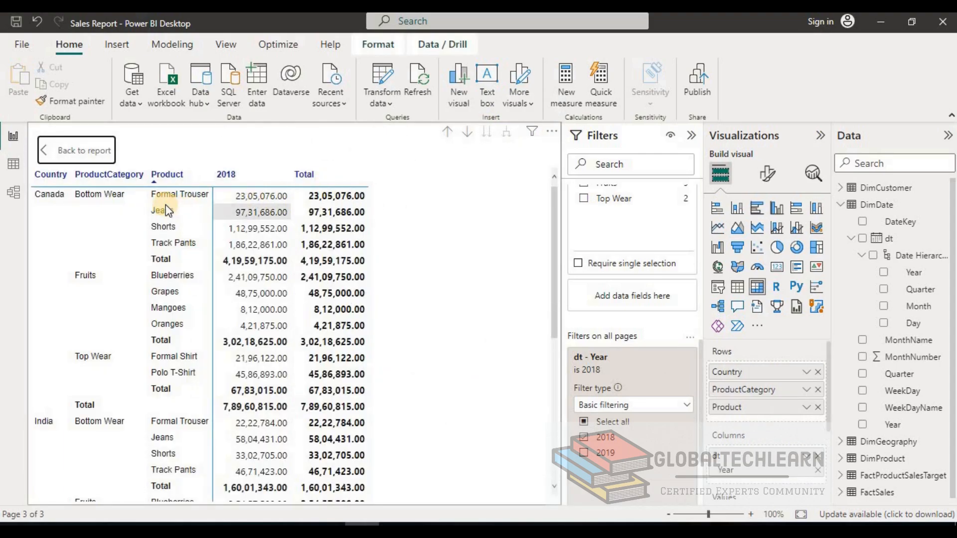
pyautogui.click(78, 152)
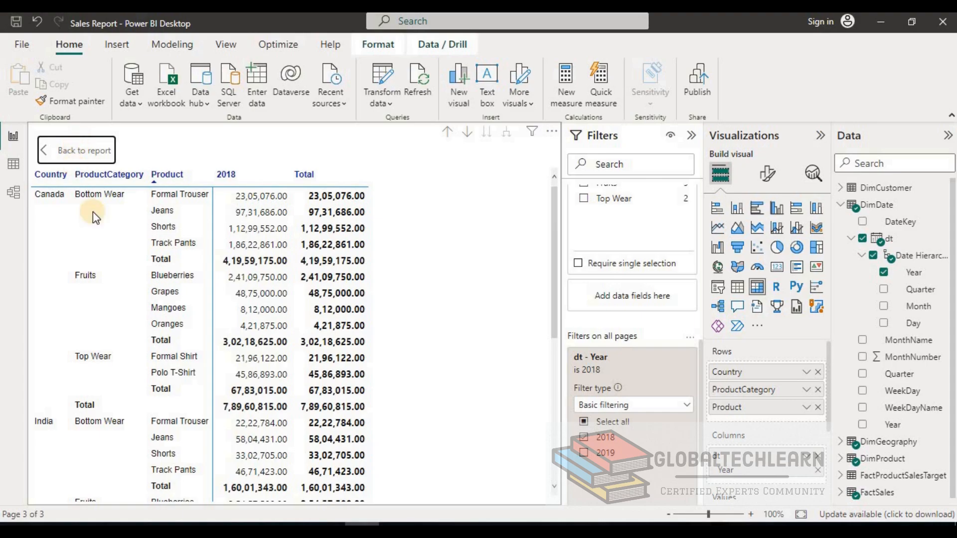
pyautogui.click(161, 494)
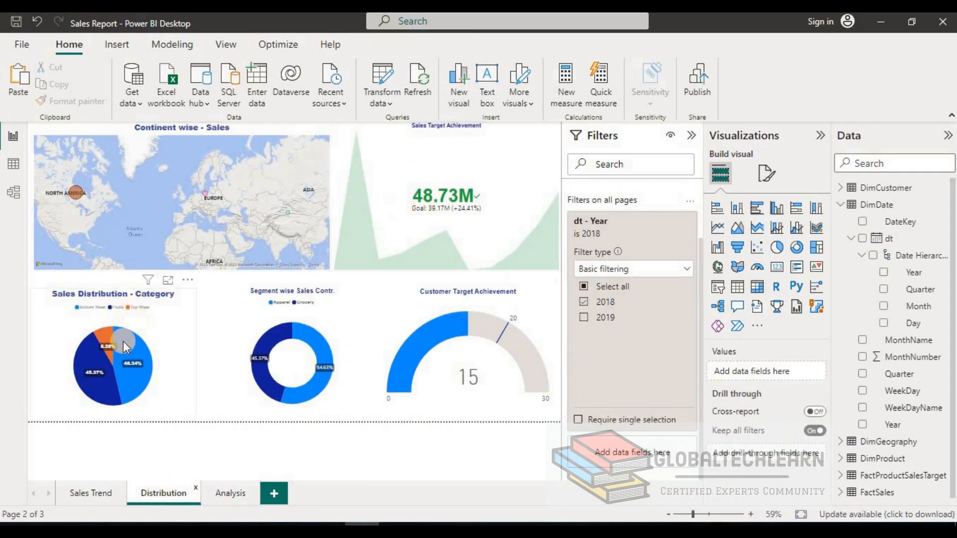
pyautogui.click(89, 494)
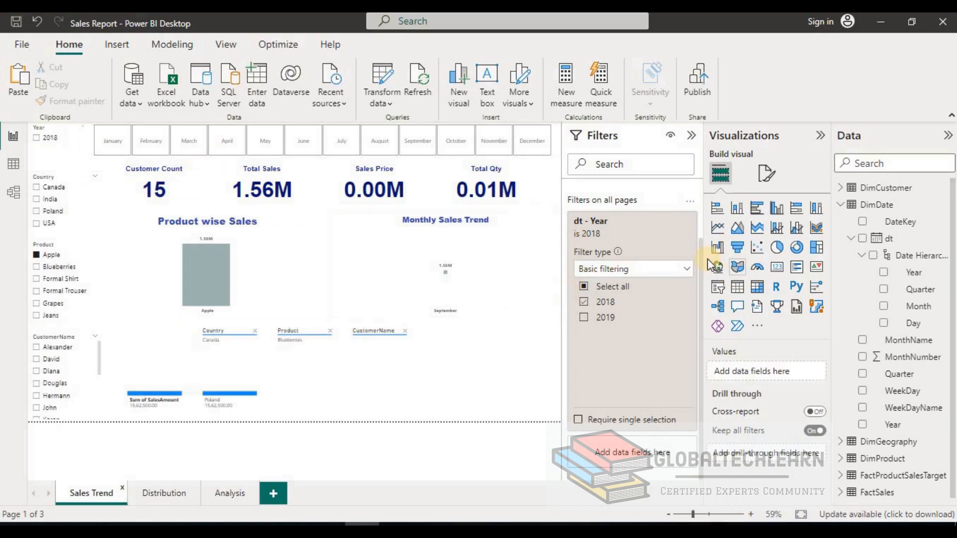
# - Clear and remove the Year filter from all pages, and hide the Filters pane
pyautogui.moveTo(700, 264); pyautogui.dragTo(694, 188)
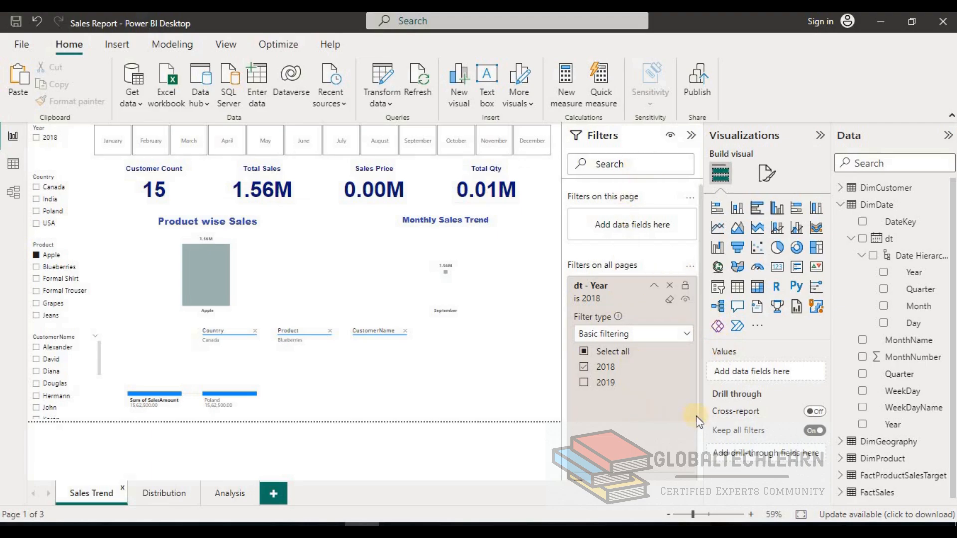
pyautogui.click(669, 300)
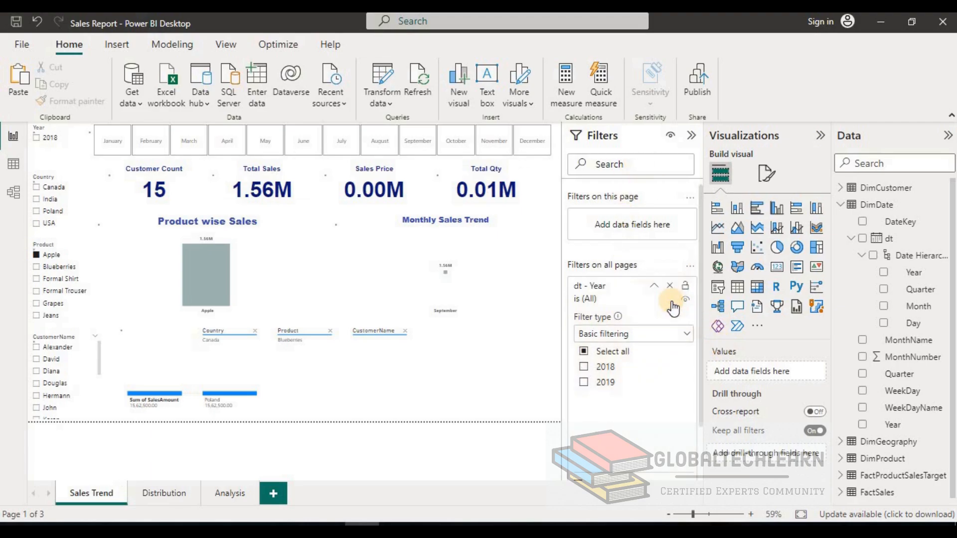
pyautogui.click(671, 287)
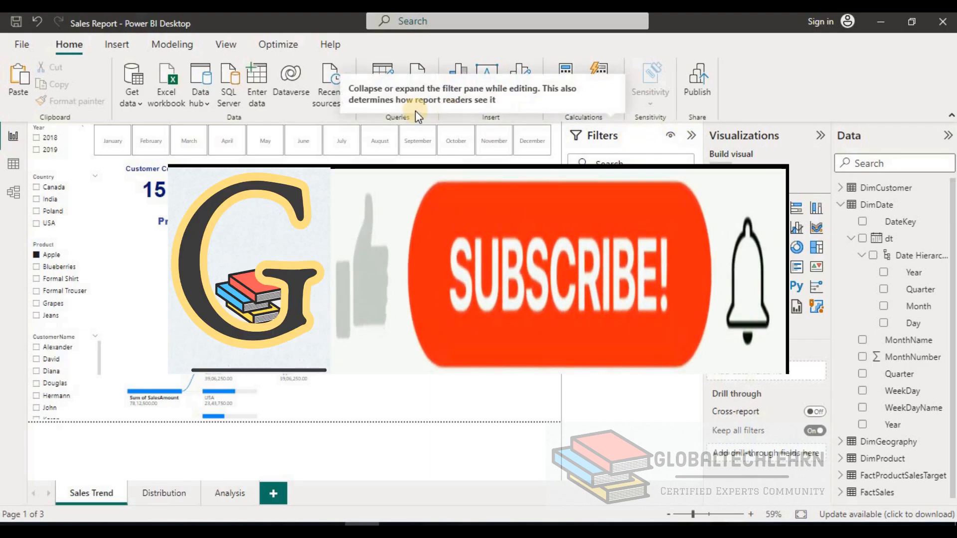
pyautogui.click(234, 48)
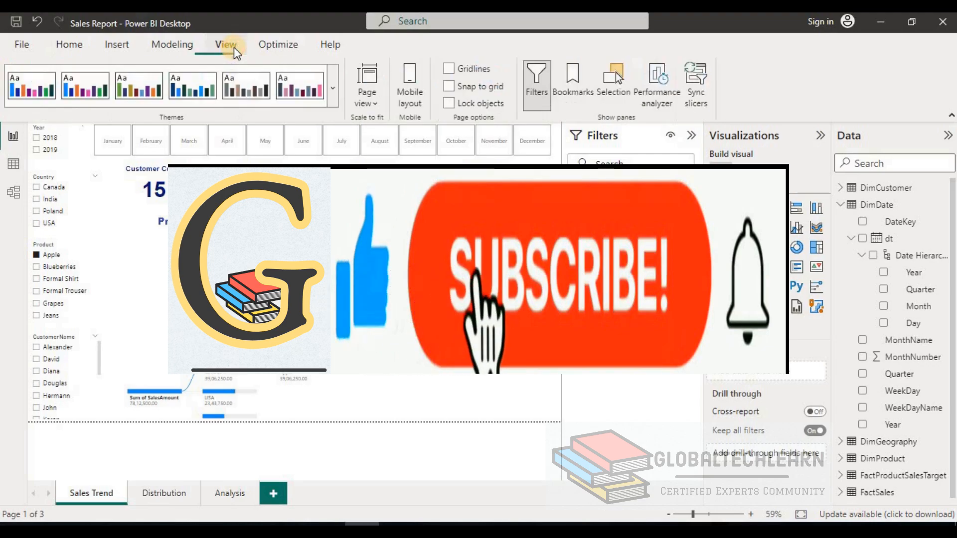
pyautogui.click(531, 79)
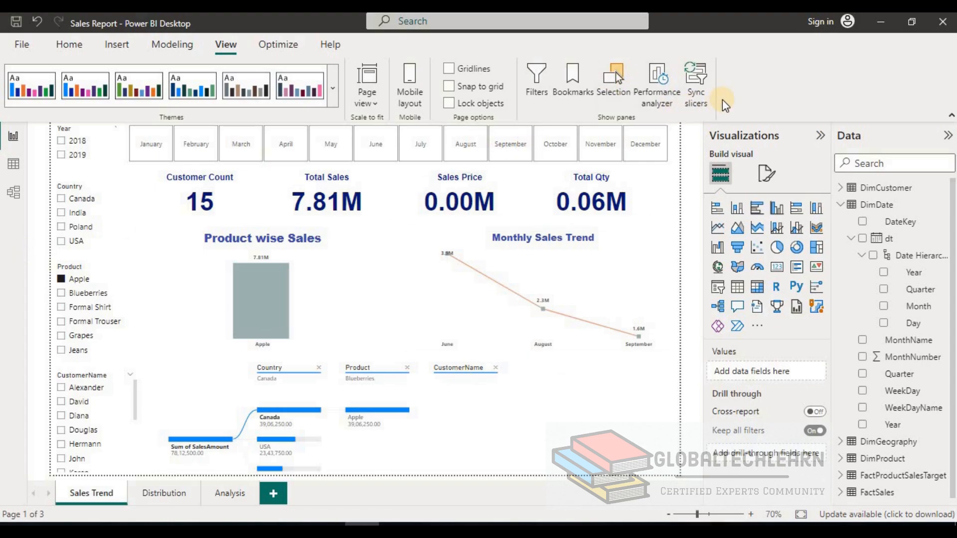
# - Open the customer sales table on the Analysis page in focus mode
pyautogui.click(229, 493)
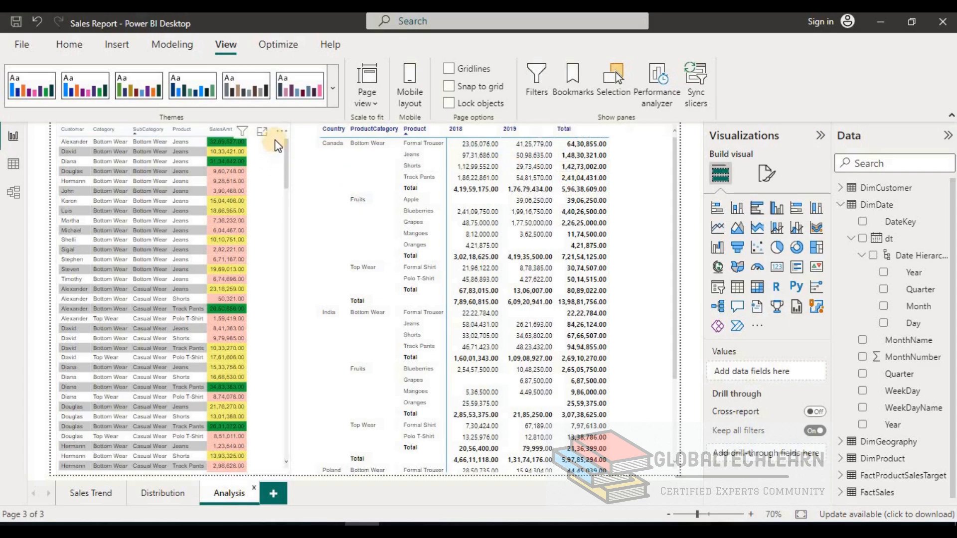
pyautogui.click(261, 132)
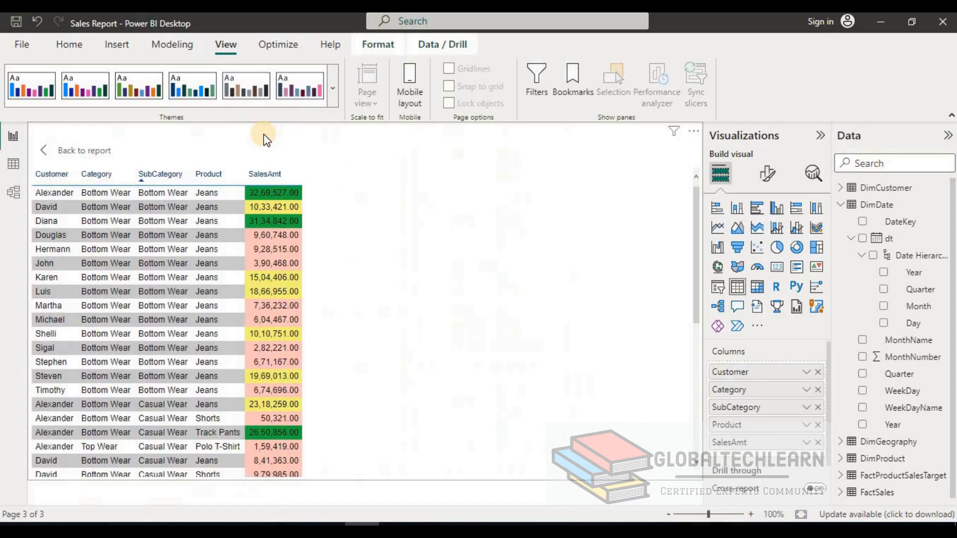
# - Sort the customer sales table by Customer in ascending order and, within each customer, by SalesAmt in descending order
pyautogui.click(693, 132)
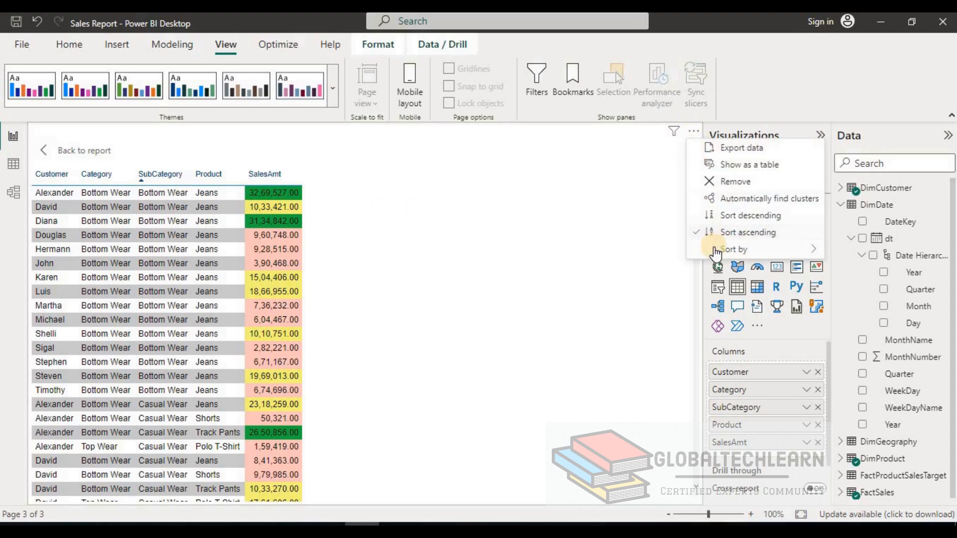
pyautogui.moveTo(712, 249)
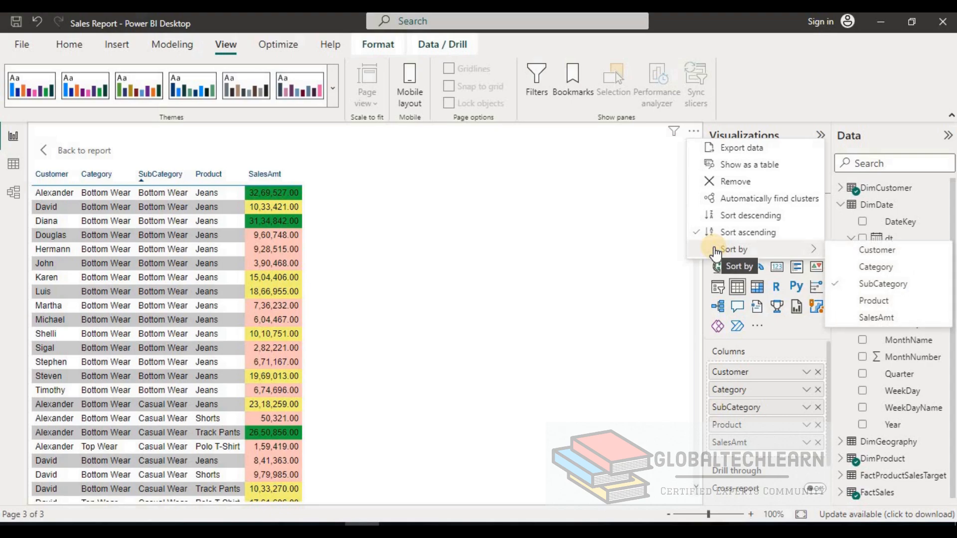
pyautogui.click(876, 253)
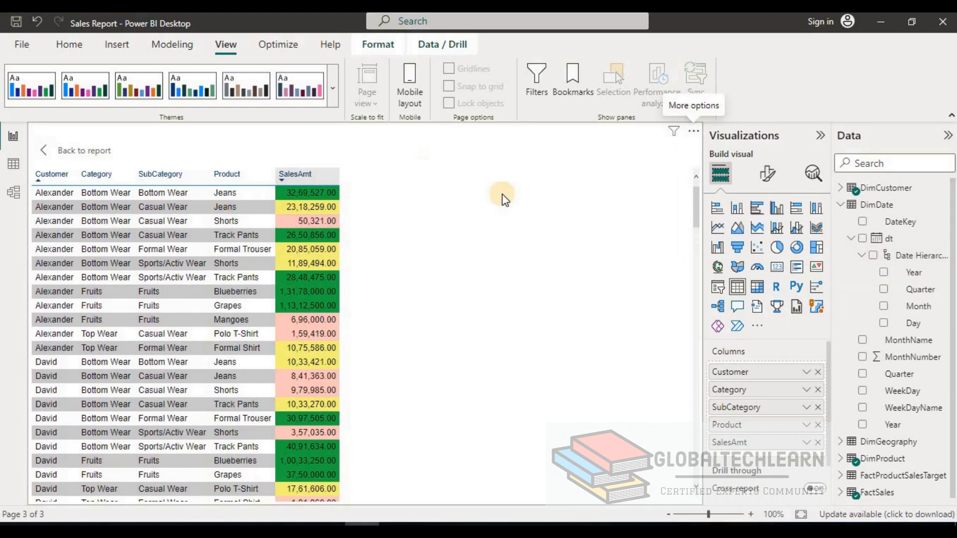
pyautogui.click(693, 131)
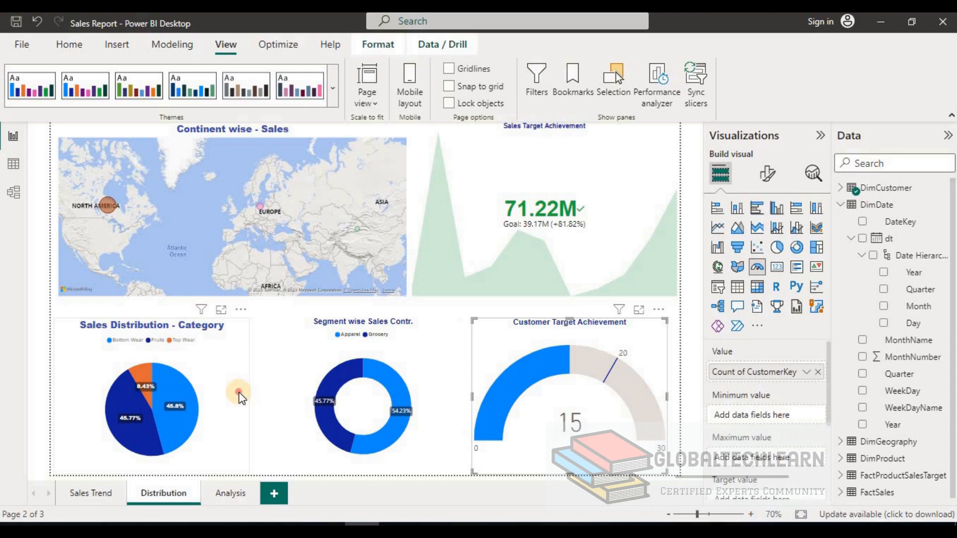
# - Review the category pie, segment donut and customer target gauge on the Distribution page, as well as the Analysis page
pyautogui.click(238, 391)
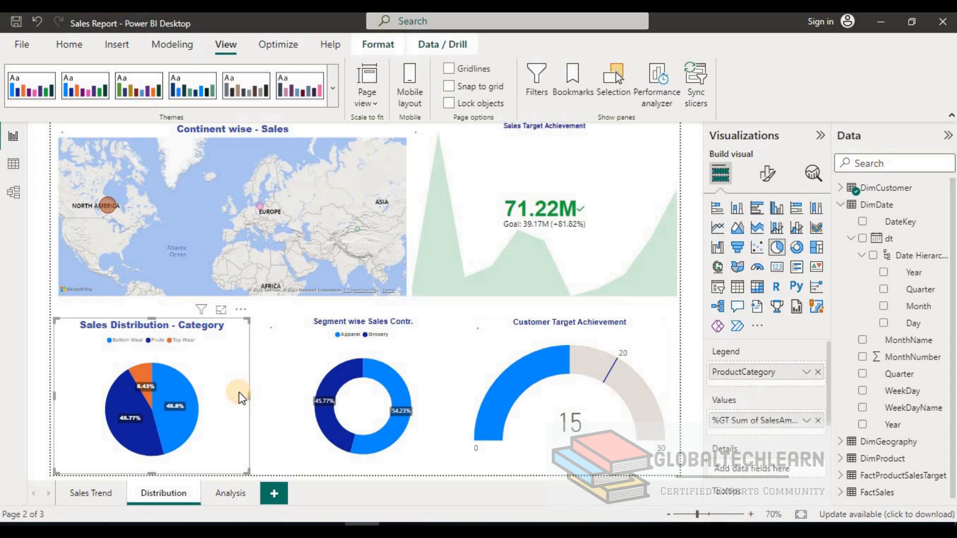
pyautogui.click(450, 372)
pyautogui.click(664, 372)
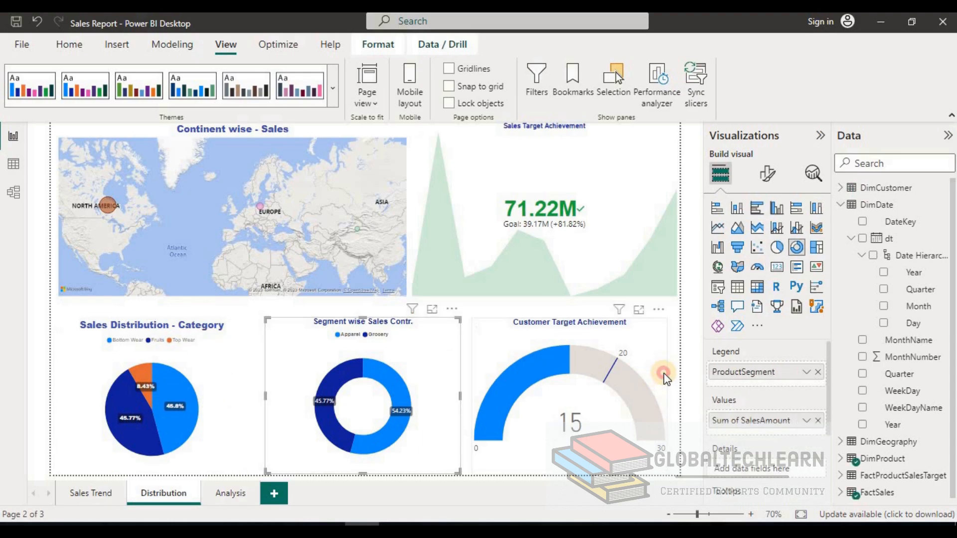
pyautogui.click(223, 494)
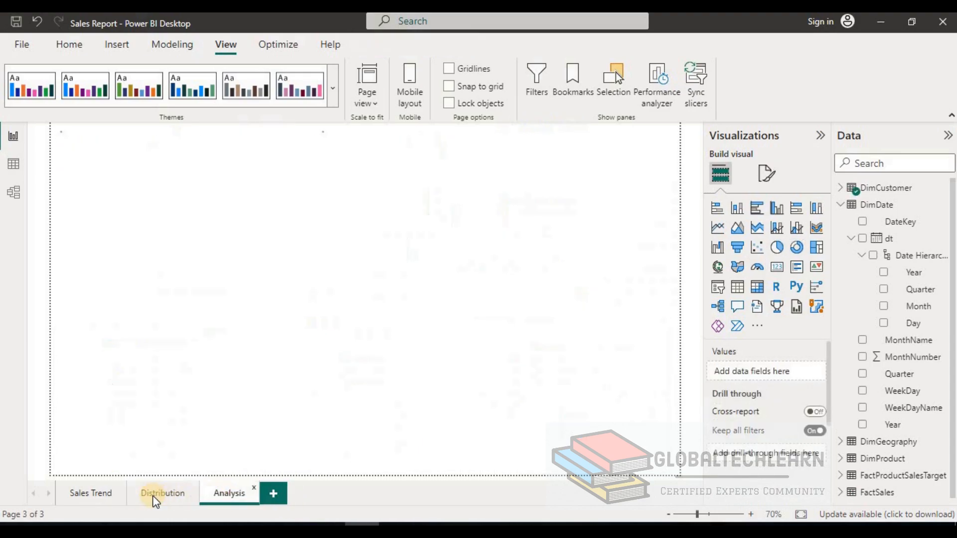
# - Return to the Sales Trend page and save the report, bringing the Publish command into view
pyautogui.click(103, 500)
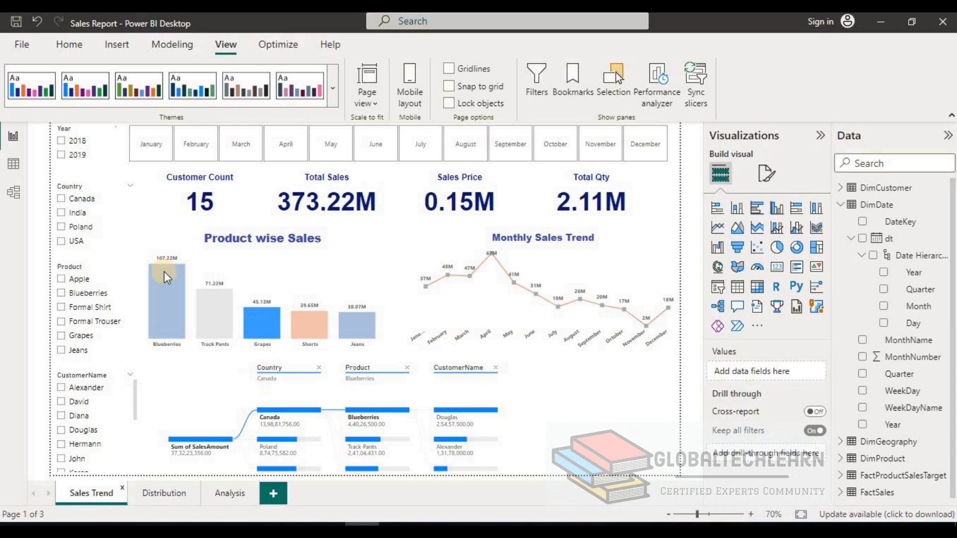
pyautogui.click(14, 25)
pyautogui.click(68, 45)
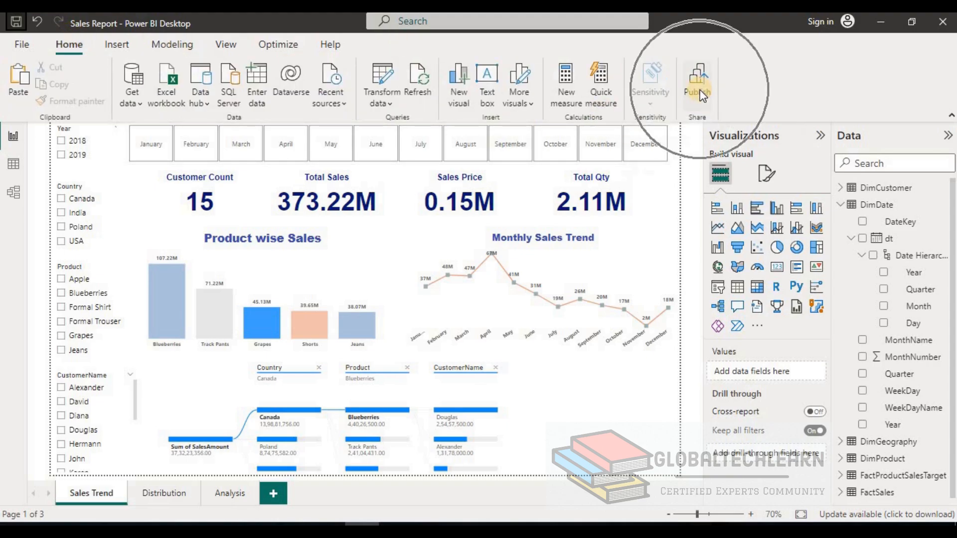